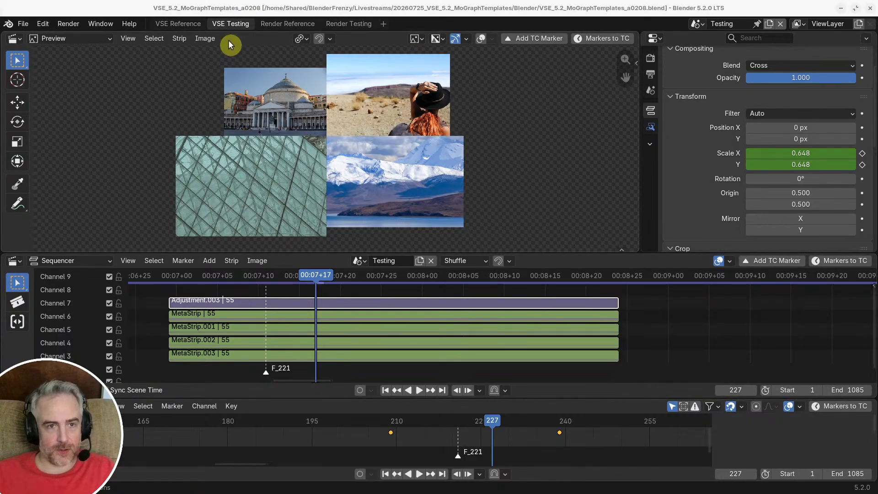
Step: Switch to the VSE Reference workspace and play the 4901757.mp4 reference around 00:02 and again from about 00:05
click(176, 23)
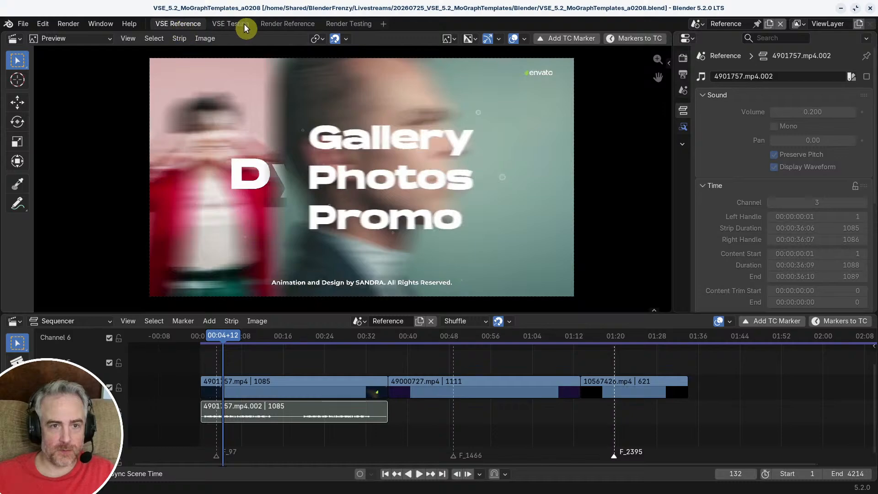
mouse_move(232, 336)
mouse_down()
mouse_move(208, 336)
mouse_move(215, 339)
mouse_up()
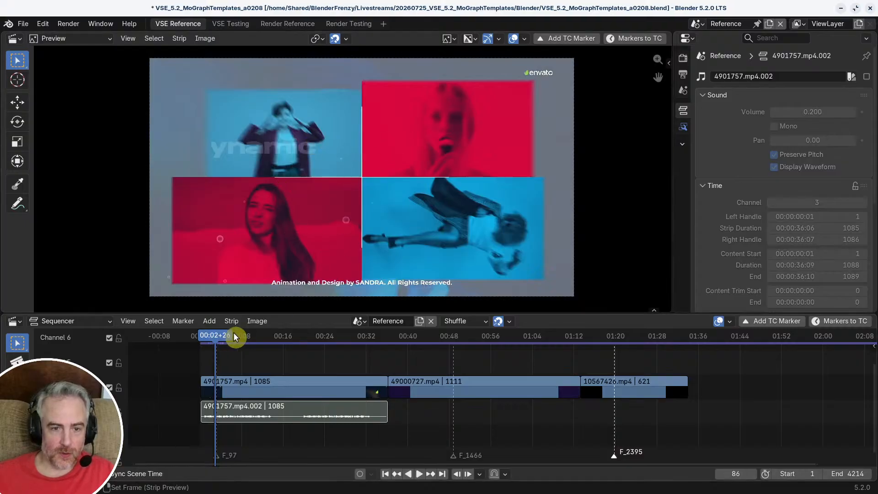
key(space)
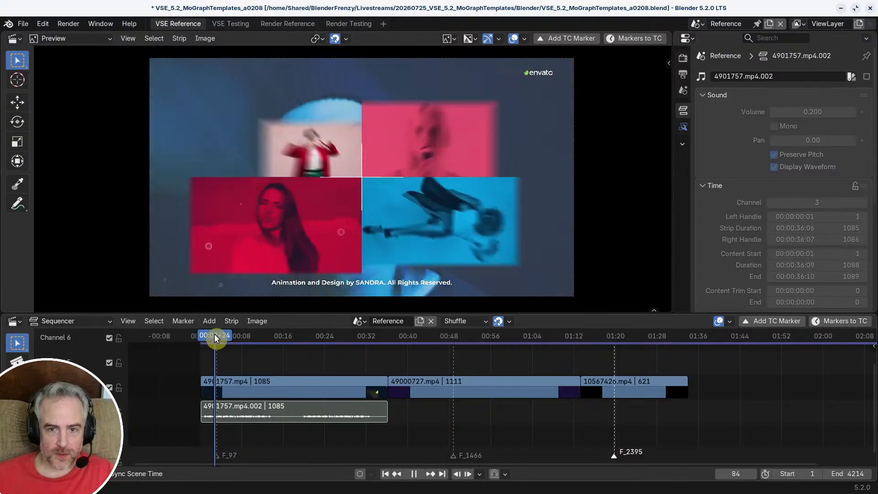
key(Escape)
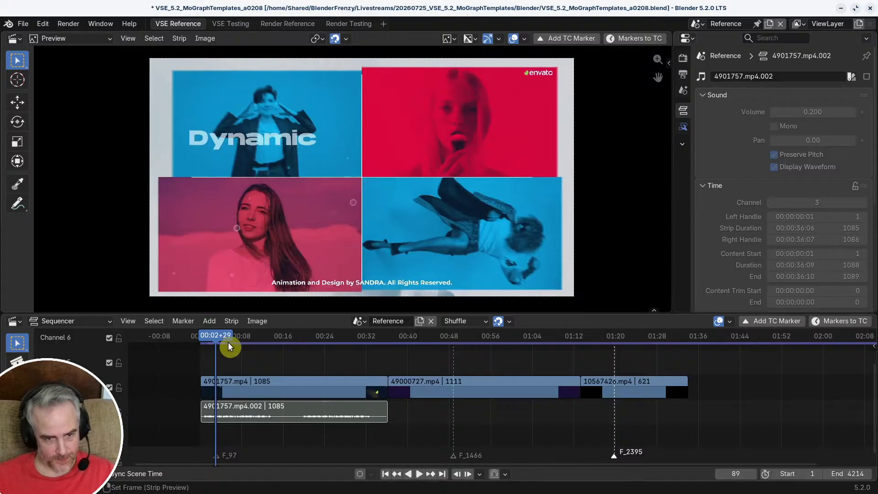
drag(215, 337, 225, 339)
key(space)
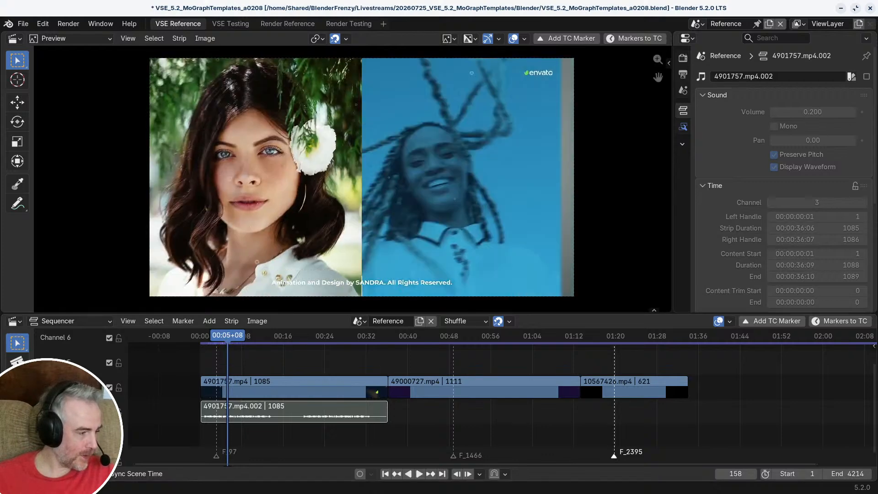
Step: Switch to the web browser, open the bookmarked Envato creator page in a new tab and browse its video templates
key(alt+Tab)
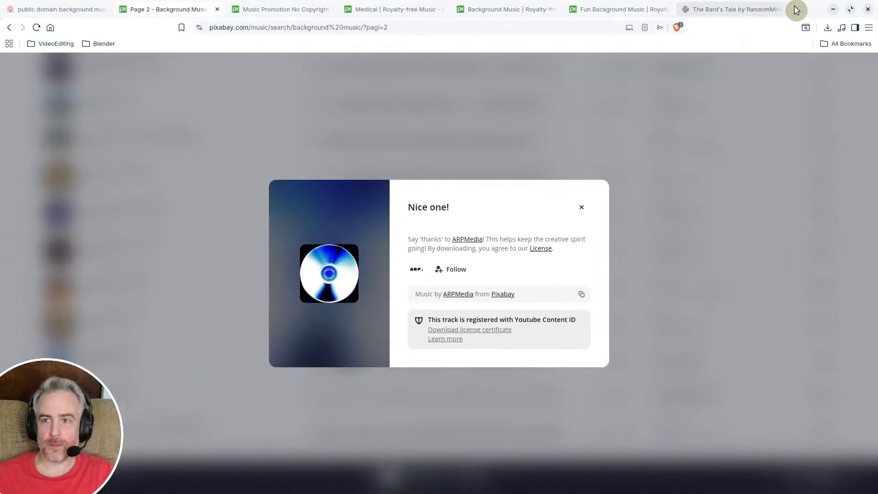
click(799, 10)
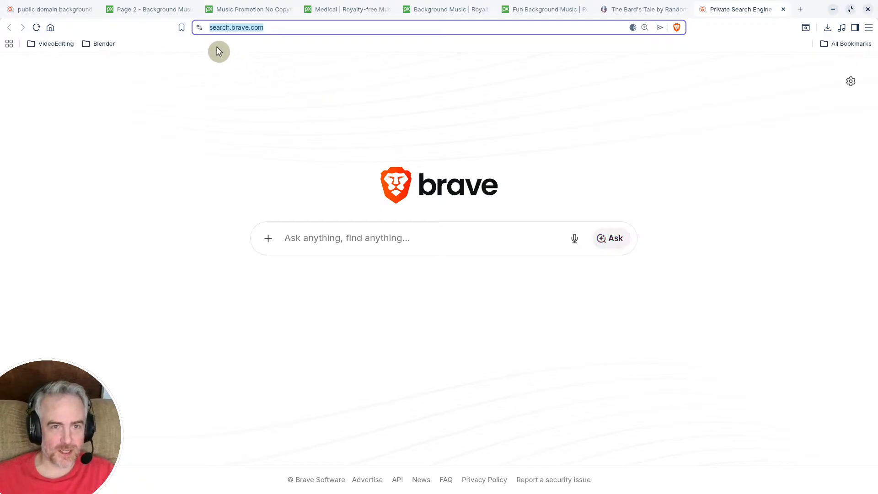
click(57, 44)
click(74, 280)
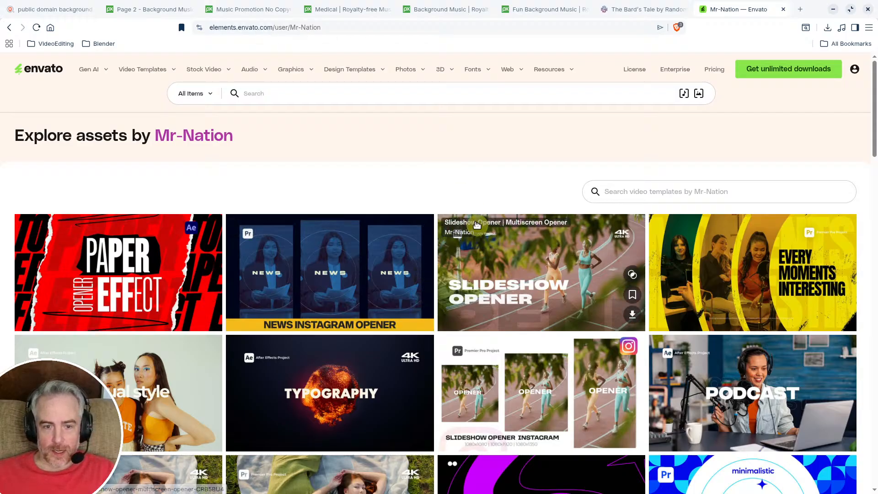
scroll(476, 221, down, 5)
scroll(545, 219, down, 5)
scroll(425, 282, up, 10)
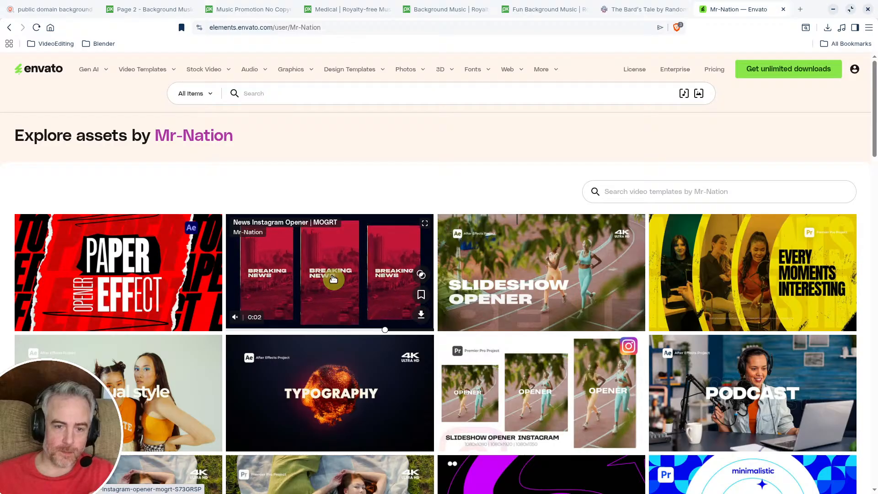
Step: Open the News Instagram Opener template page on Envato, view its preview, and return to Blender
click(330, 273)
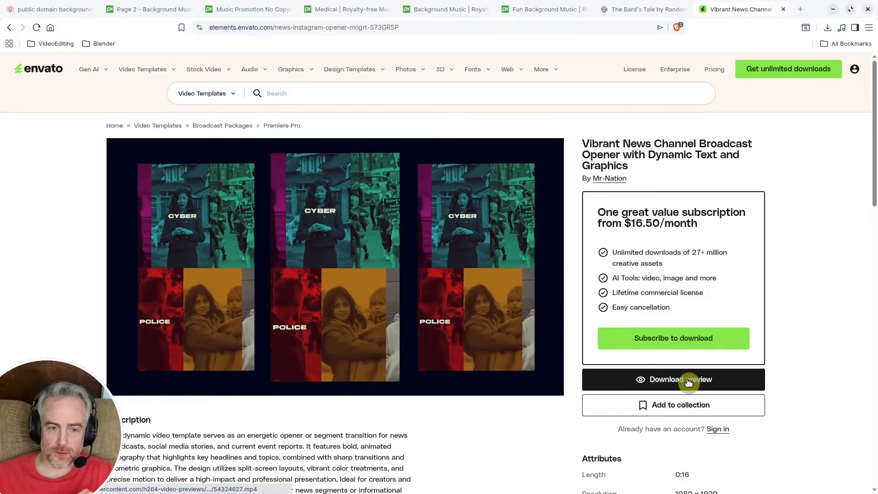
click(123, 381)
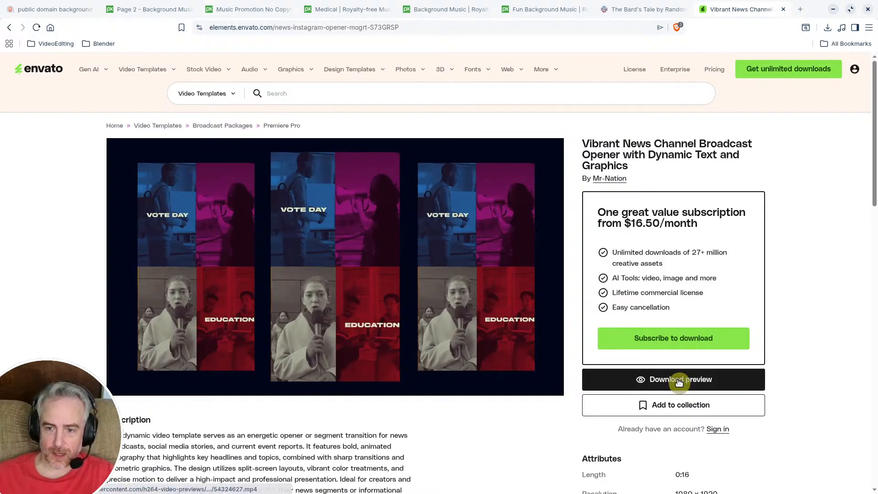
click(833, 9)
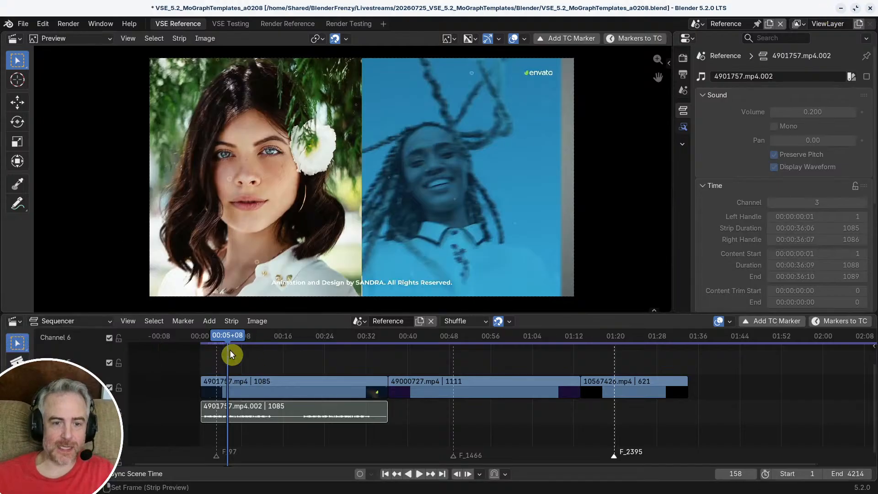
Step: Scrub and play the 4901757.mp4 reference to review its transitions, finishing with the playhead at frame 20
mouse_move(228, 337)
mouse_down()
mouse_move(235, 336)
mouse_move(226, 334)
mouse_up()
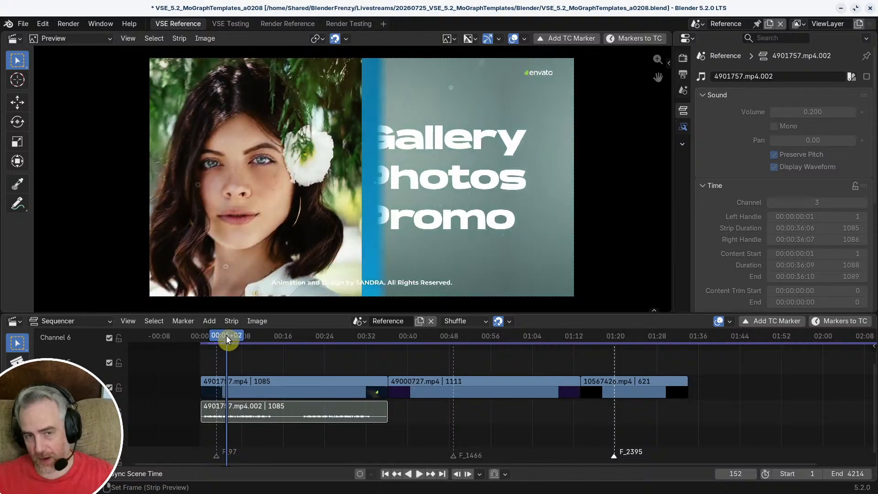
drag(226, 335, 226, 335)
key(space)
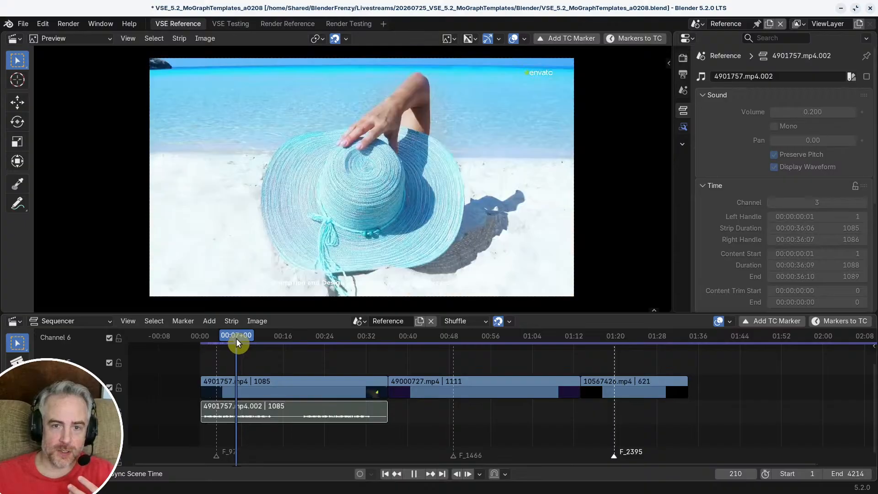
drag(243, 339, 255, 339)
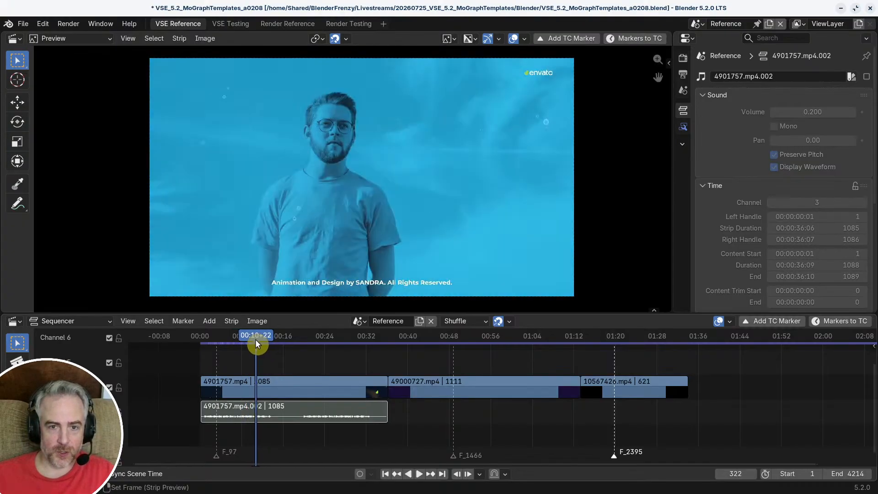
key(space)
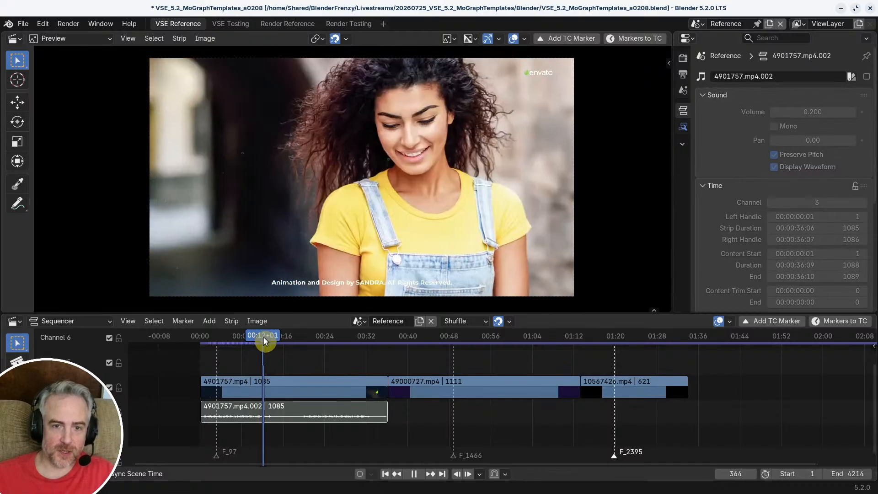
drag(263, 338, 204, 336)
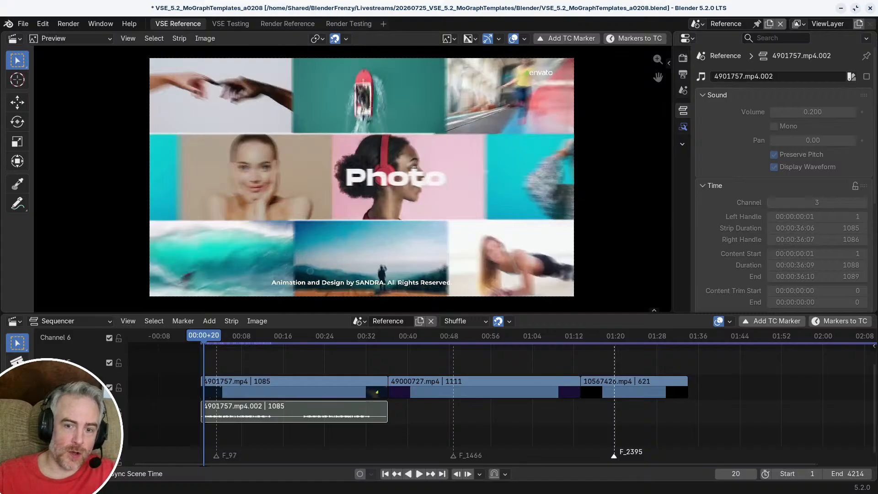
Step: Select the 10567426.mp4 strip and place the playhead on it at frame 2510
middle_drag(631, 366, 467, 364)
middle_drag(466, 365, 428, 366)
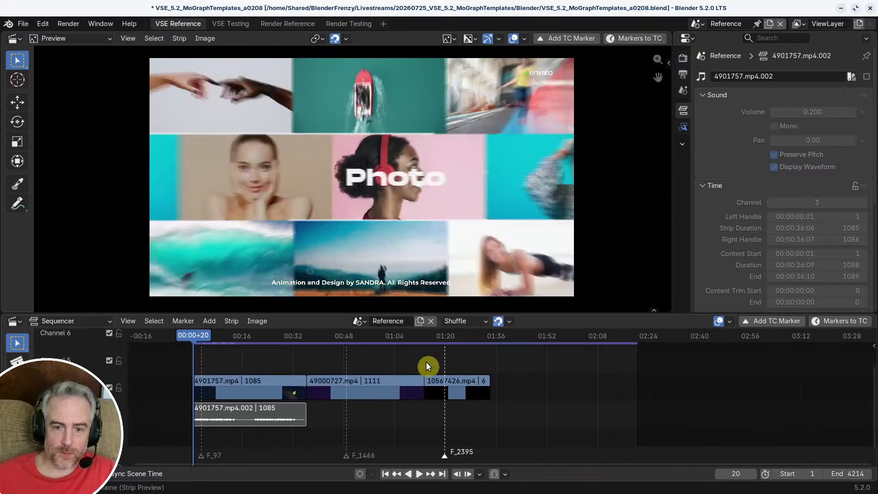
click(456, 344)
click(458, 391)
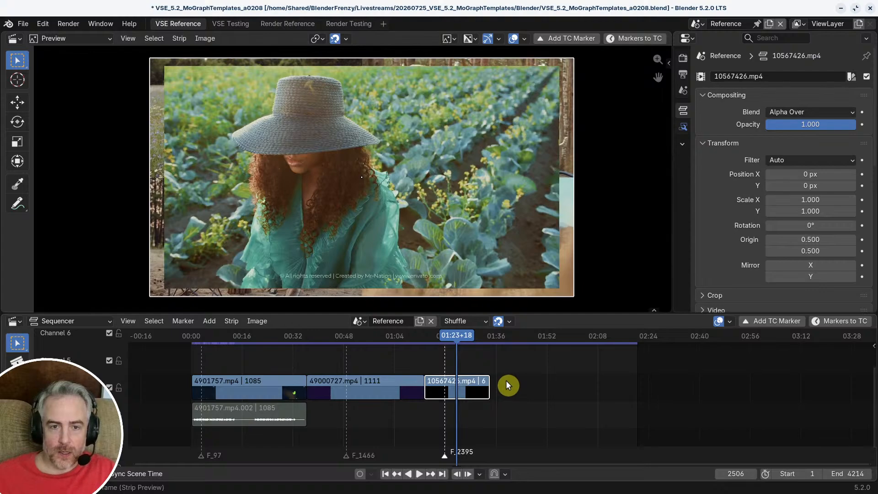
scroll(452, 366, up, 6)
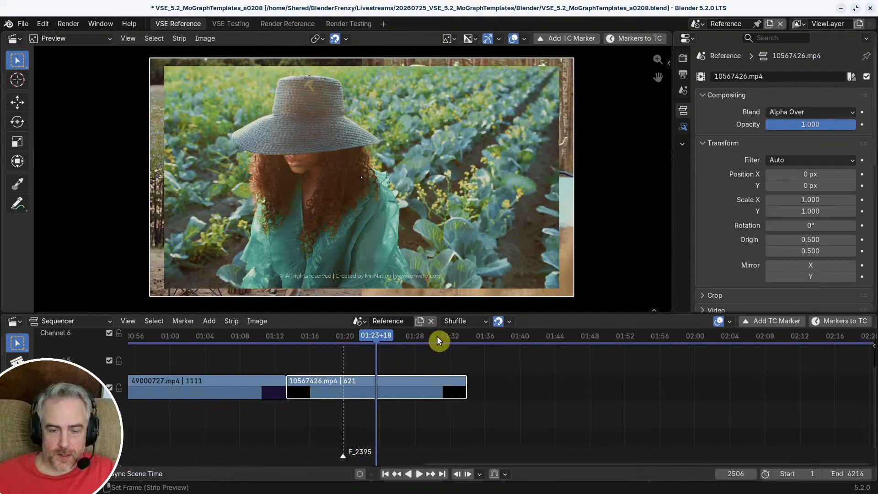
drag(438, 339, 377, 341)
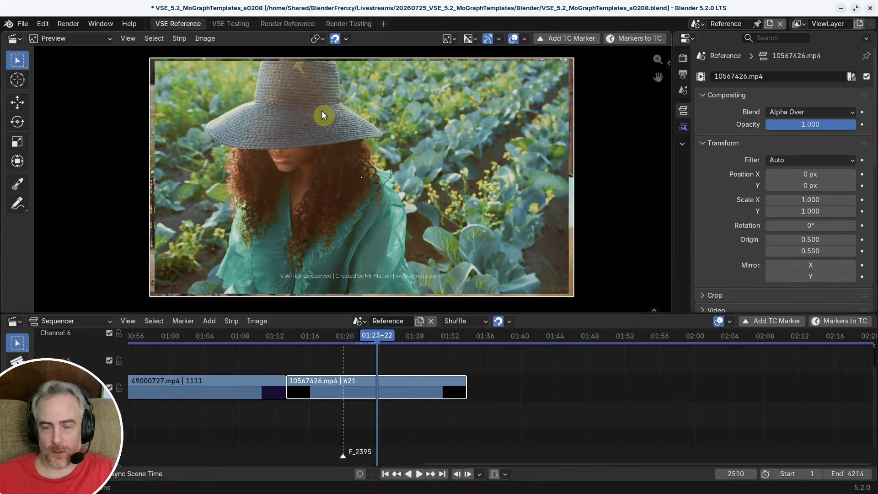
Step: Add a Compositor modifier to the 10567426.mp4 strip
click(686, 132)
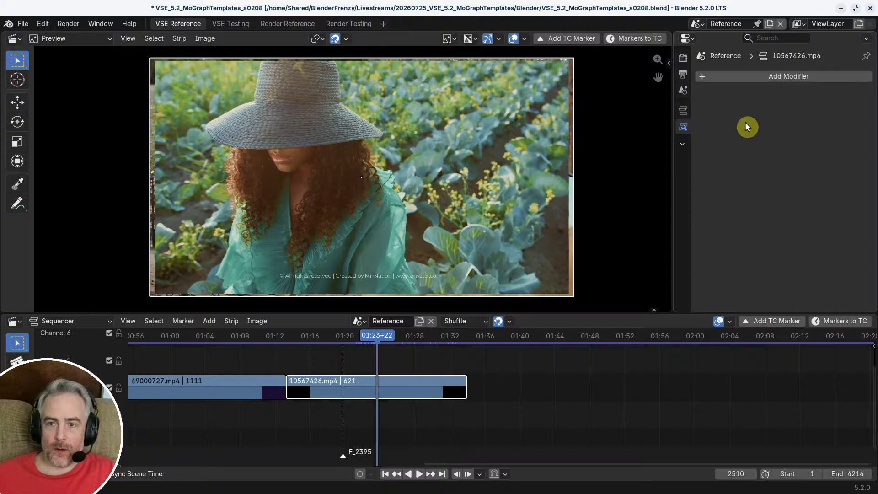
click(785, 79)
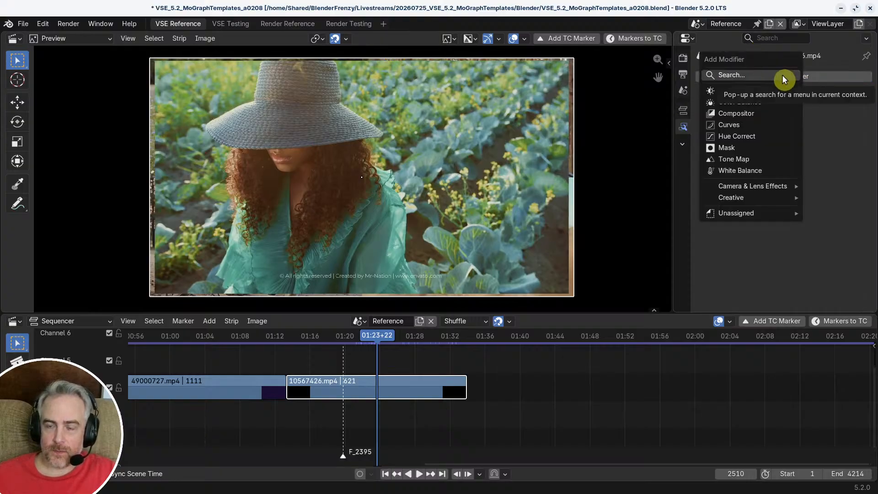
click(788, 77)
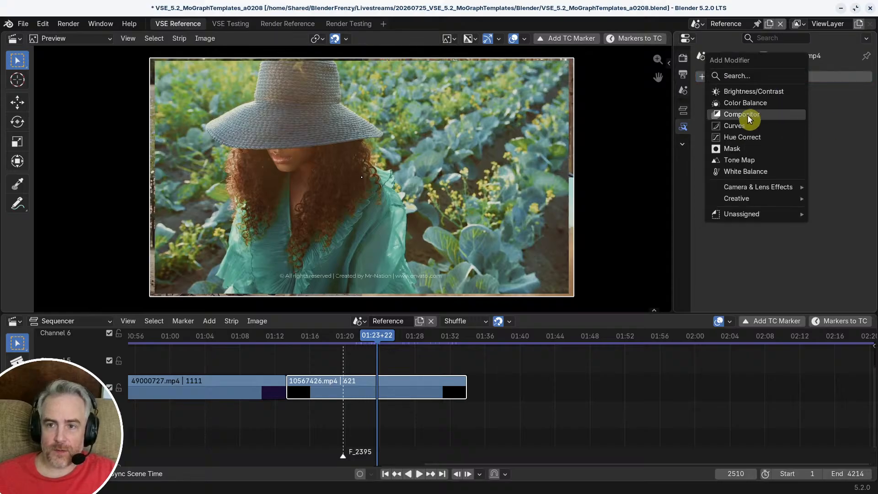
click(747, 114)
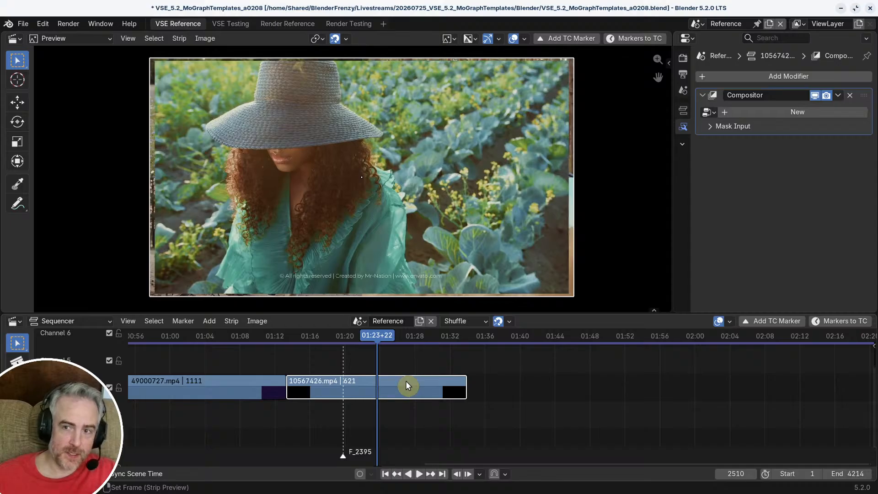
Step: Split the sequencer area in two and make the new area a Compositor editor showing the Sequencer node tree type
drag(873, 315, 496, 329)
click(504, 320)
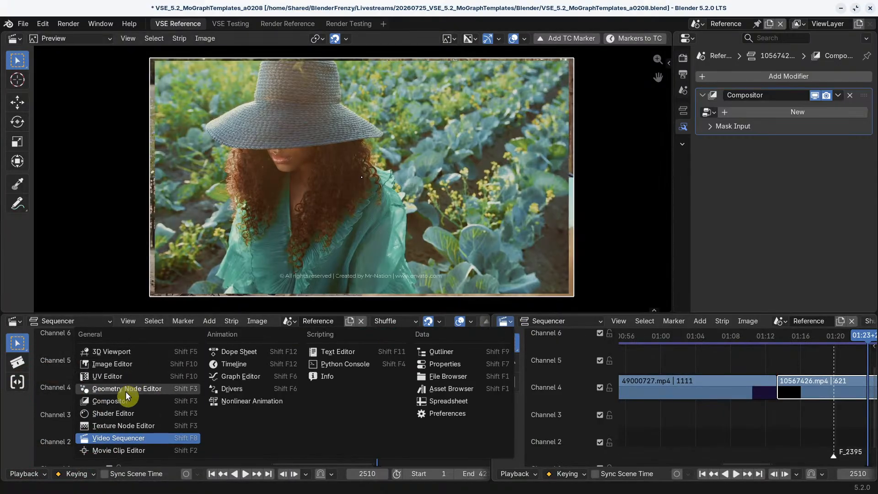
click(142, 401)
click(554, 322)
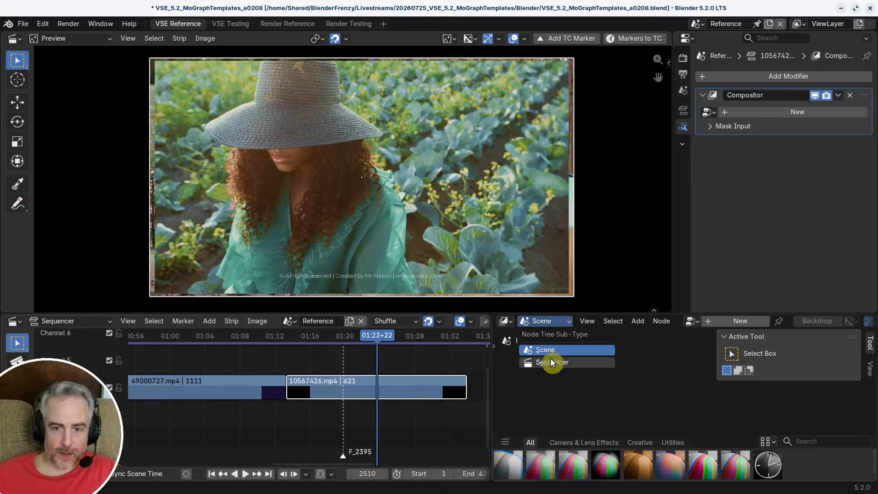
click(551, 361)
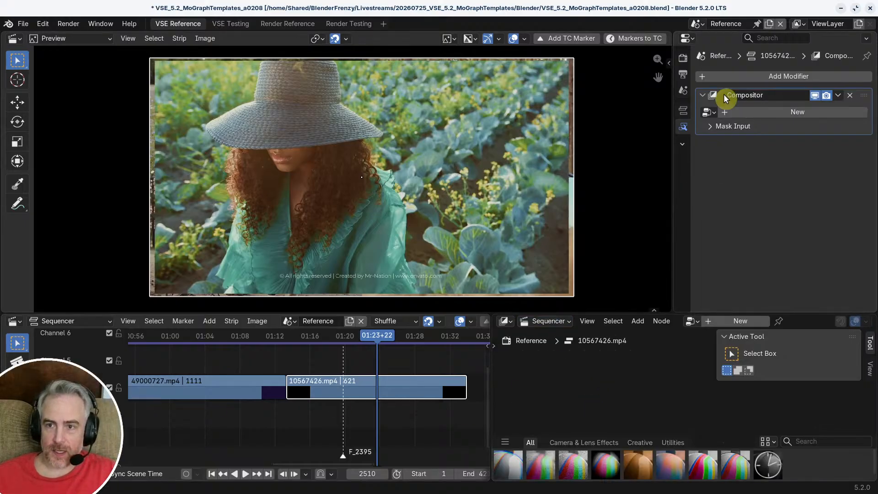
Step: Add a Chromatic Aberration modifier from the Camera & Lens Effects to the 10567426.mp4 strip
click(807, 75)
mouse_move(767, 161)
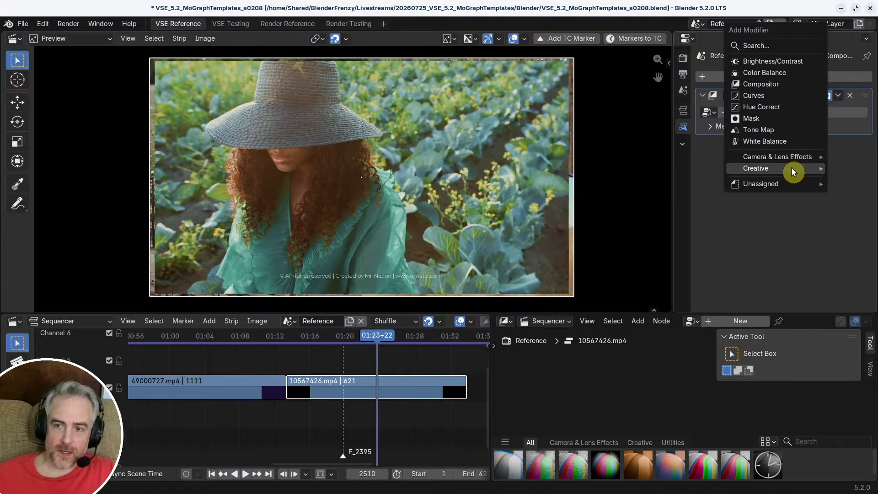
mouse_move(794, 171)
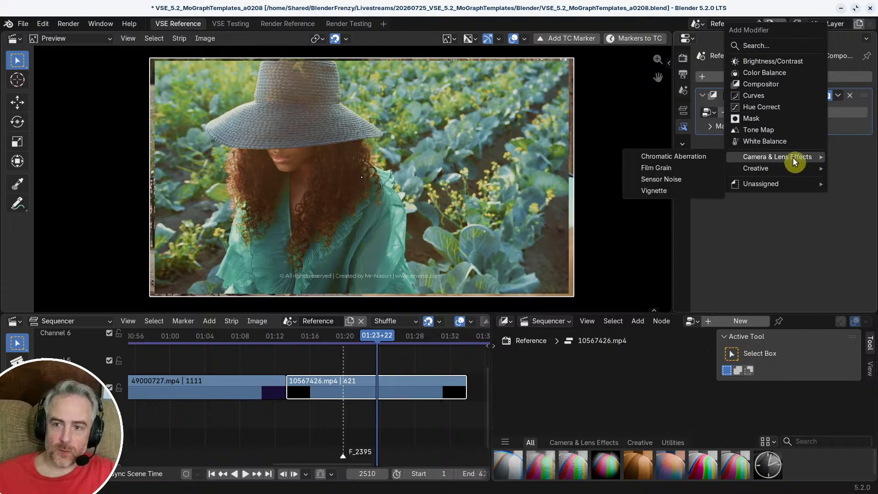
click(699, 158)
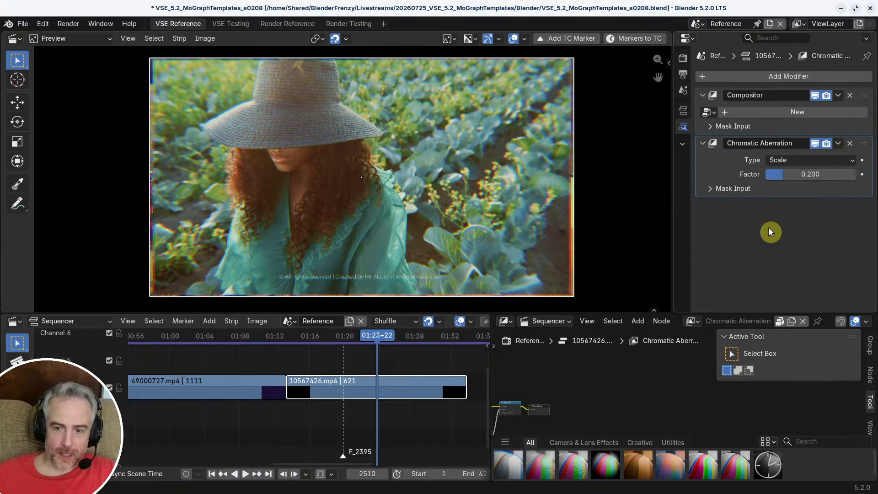
Step: Enlarge the Compositor area upward, keep the Sequencer node tree type, and bring the Chromatic Aberration node tree into view
click(564, 322)
click(563, 321)
drag(616, 314, 616, 254)
click(556, 265)
click(550, 303)
middle_drag(573, 372, 645, 357)
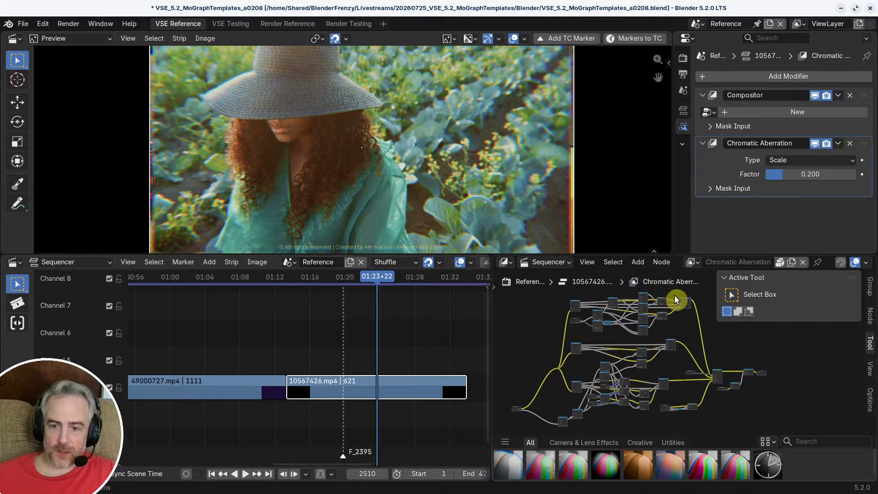
Step: Examine the Group Input node of the Chromatic Aberration node tree and its Image and Factor sockets
scroll(578, 361, up, 3)
middle_drag(578, 362, 689, 326)
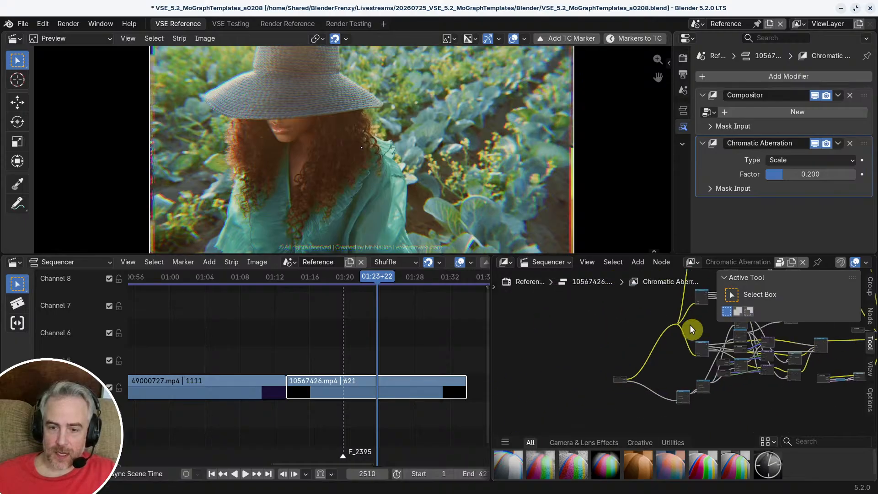
scroll(649, 359, up, 10)
middle_drag(623, 367, 666, 346)
scroll(666, 346, up, 6)
middle_drag(611, 362, 694, 367)
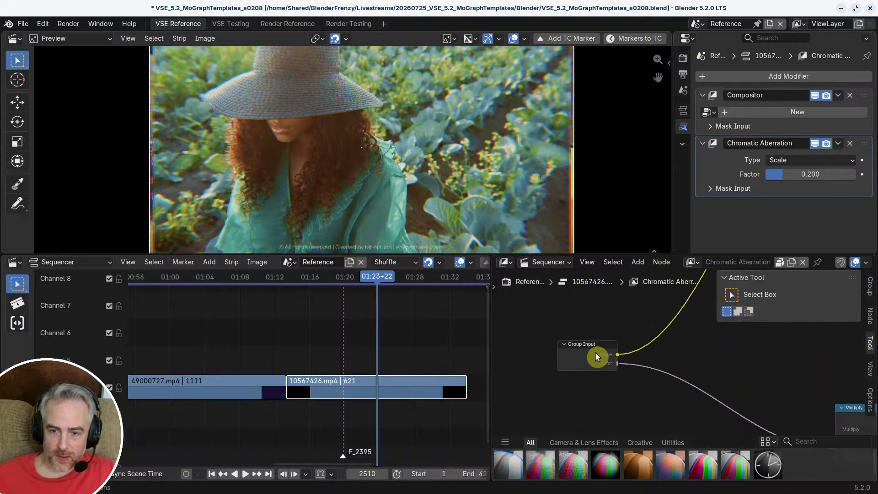
scroll(595, 353, up, 5)
drag(550, 345, 553, 336)
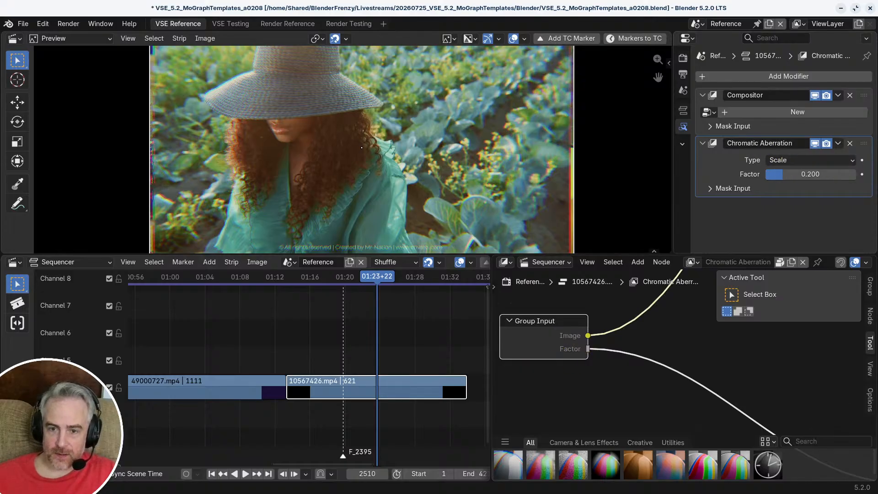
Step: Set the Chromatic Aberration type to Directional Blur with a factor of 0.855 and preview it around frame 2513
click(806, 160)
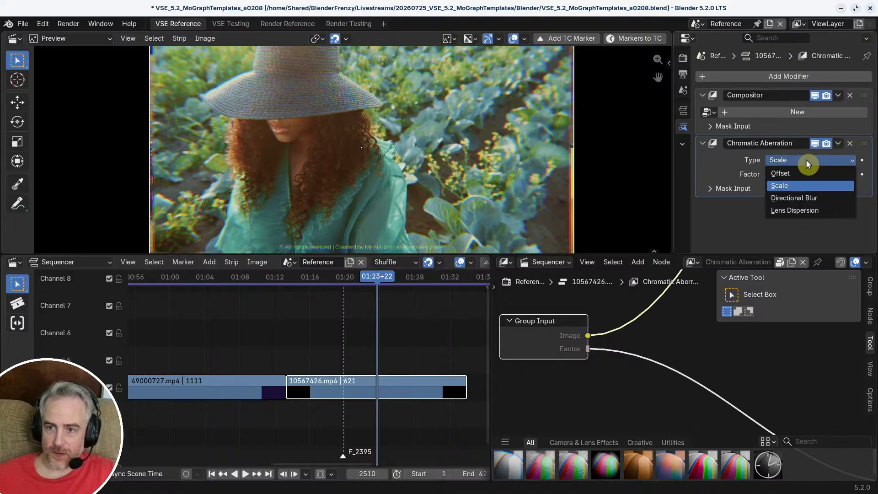
click(808, 198)
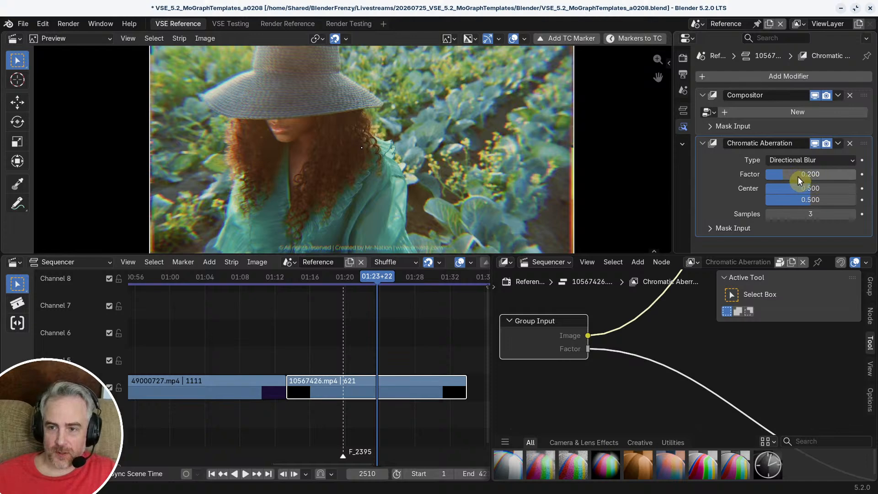
drag(787, 175, 842, 175)
scroll(397, 159, down, 2)
scroll(398, 159, up, 1)
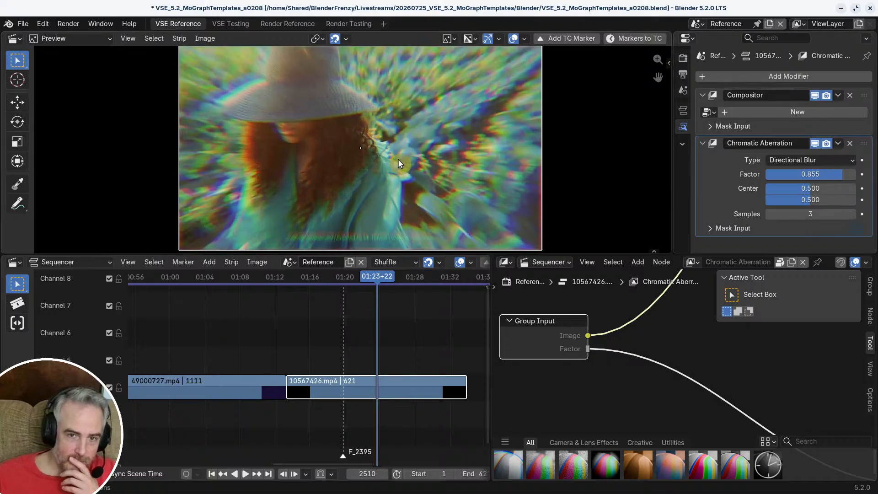
mouse_move(373, 280)
mouse_down()
mouse_move(366, 277)
mouse_move(378, 276)
mouse_up()
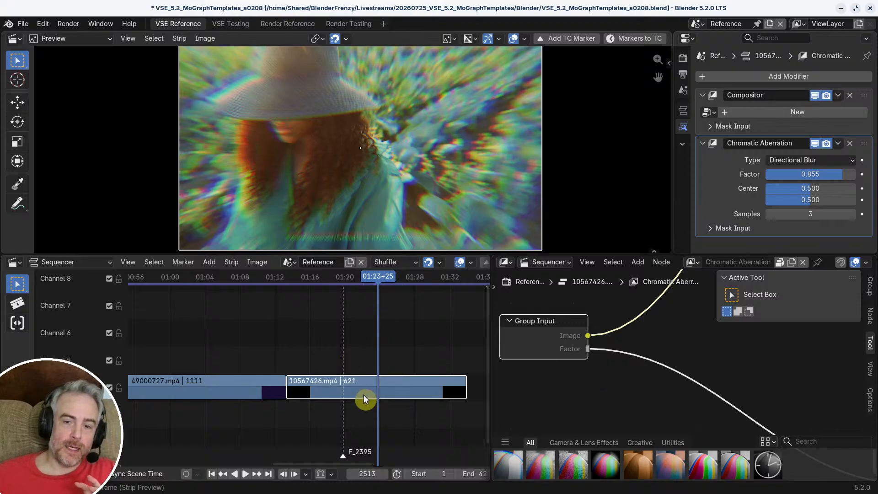
Step: Examine the Chromatic Aberration node tree from Group Input to Group Output, and frame the whole tree
drag(553, 333, 561, 332)
drag(372, 384, 371, 386)
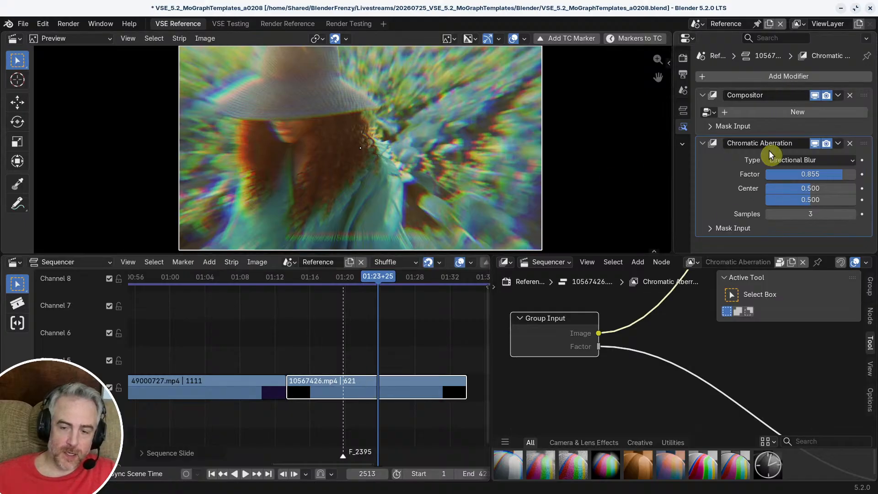
scroll(646, 363, down, 6)
middle_drag(796, 369, 759, 378)
scroll(647, 364, up, 6)
middle_drag(563, 355, 643, 381)
scroll(644, 376, up, 4)
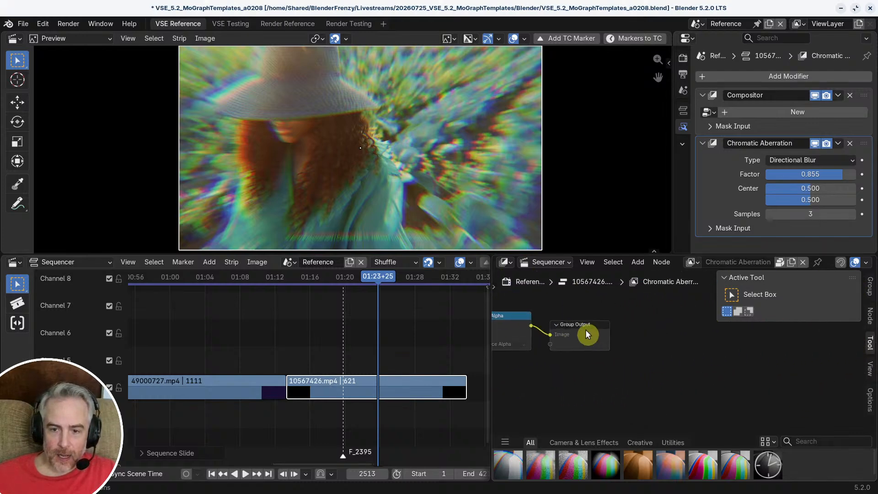
drag(585, 330, 632, 324)
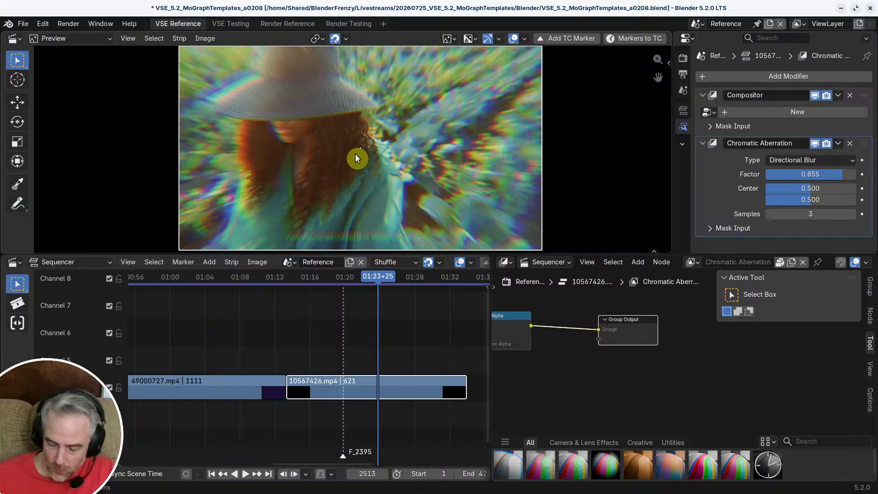
scroll(612, 375, down, 8)
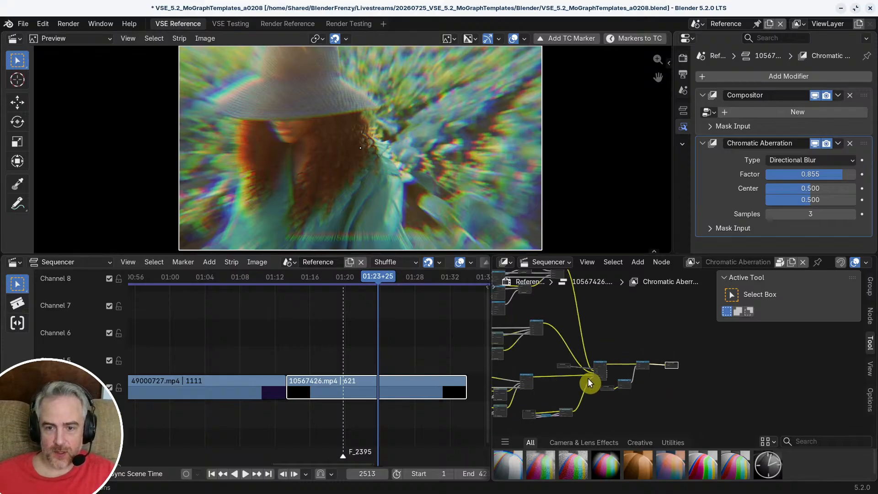
key(Home)
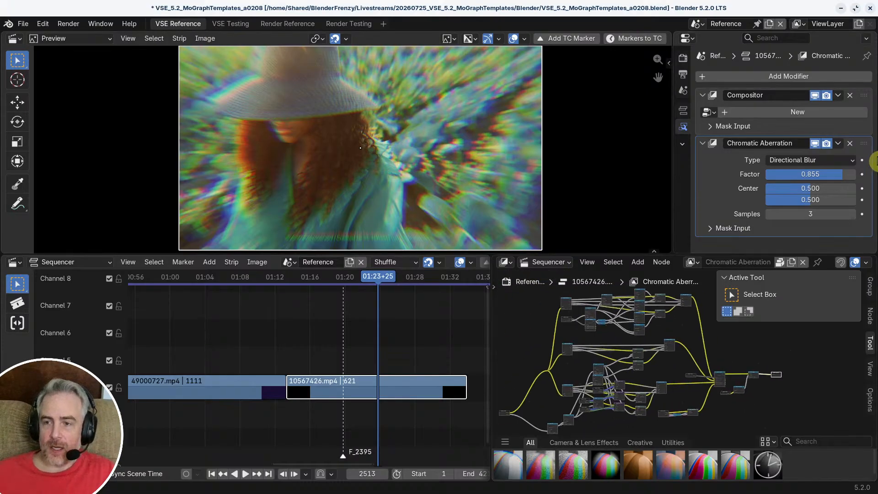
Step: Remove the Chromatic Aberration and Compositor modifiers from 10567426.mp4, and merge the Compositor area back into the Sequencer
click(850, 144)
click(850, 95)
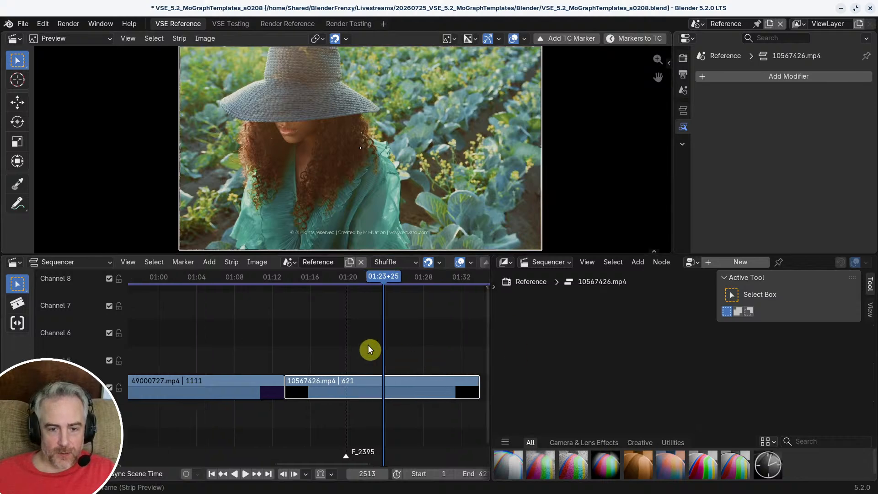
scroll(367, 344, up, 1)
drag(489, 257, 614, 338)
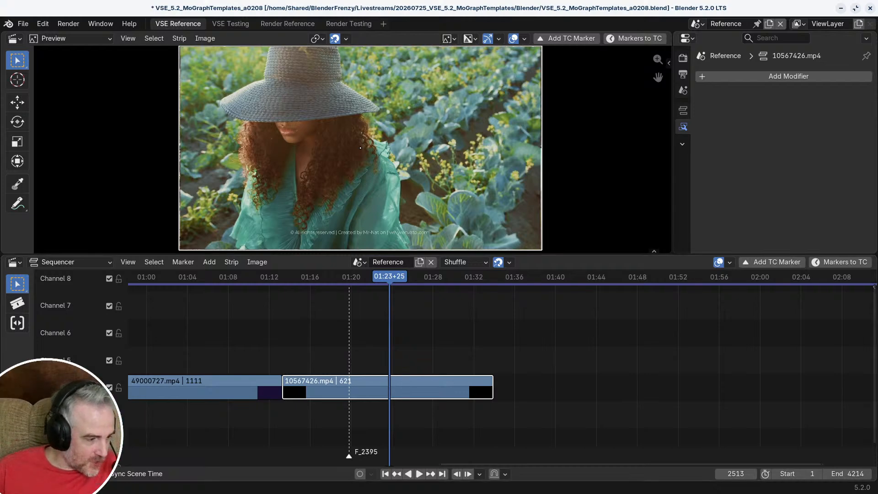
click(549, 354)
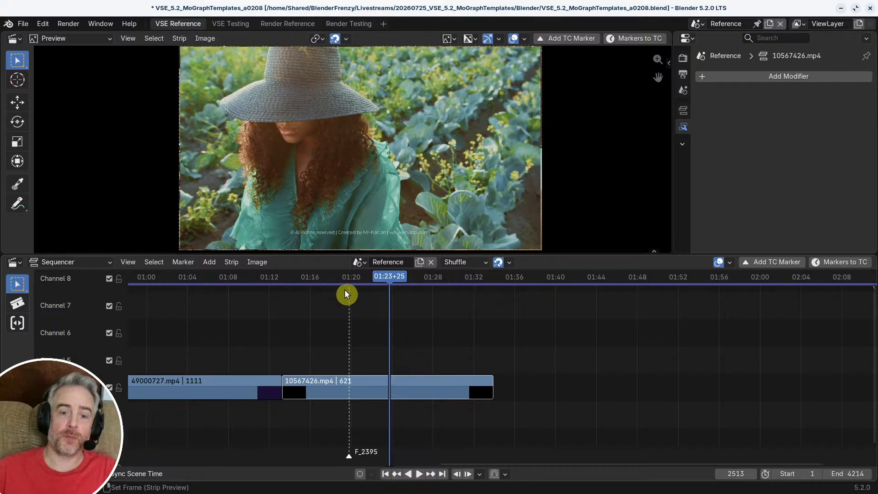
Step: Move the playhead to frame 83 in the first reference clip, where the four-image grid scales up
scroll(506, 320, down, 1)
middle_drag(621, 363, 822, 350)
middle_drag(257, 321, 435, 320)
drag(407, 281, 410, 286)
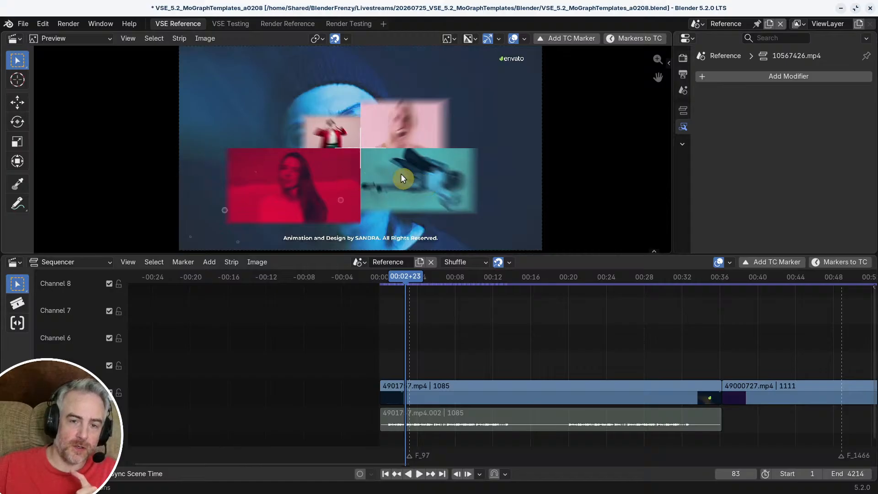
Step: Examine the blurred four-image grid animation by stepping back and forth through the frames around frame 85
key(Right)
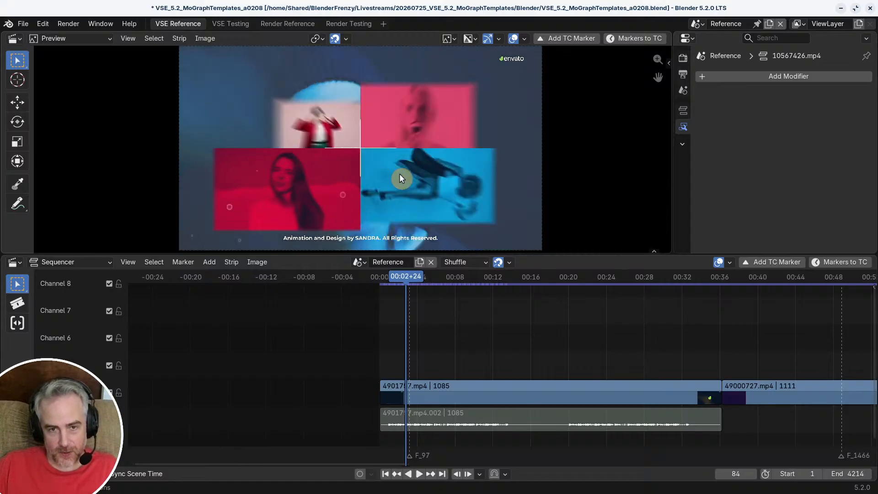
key(Right)
key(Right)
key(Right)
key(Right)
key(Right)
key(Right)
key(Right)
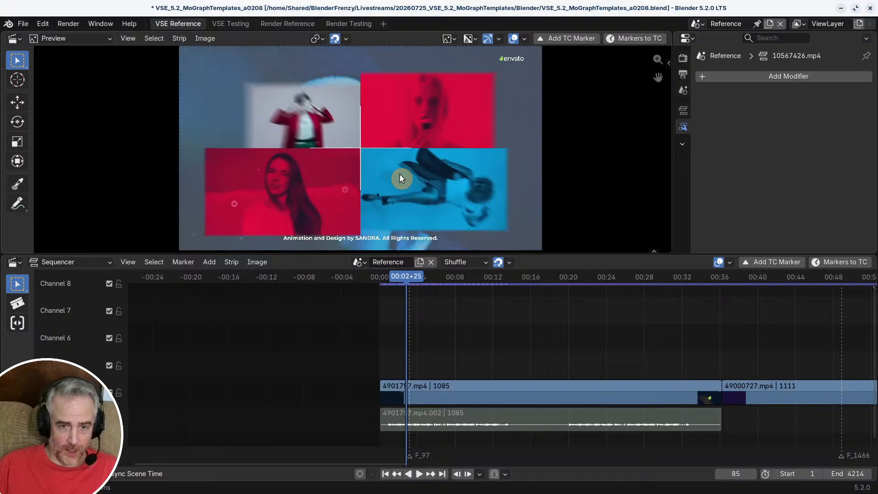
key(Left)
key(Left)
key(Left)
key(Left)
key(Left)
key(Left)
key(Left)
key(Left)
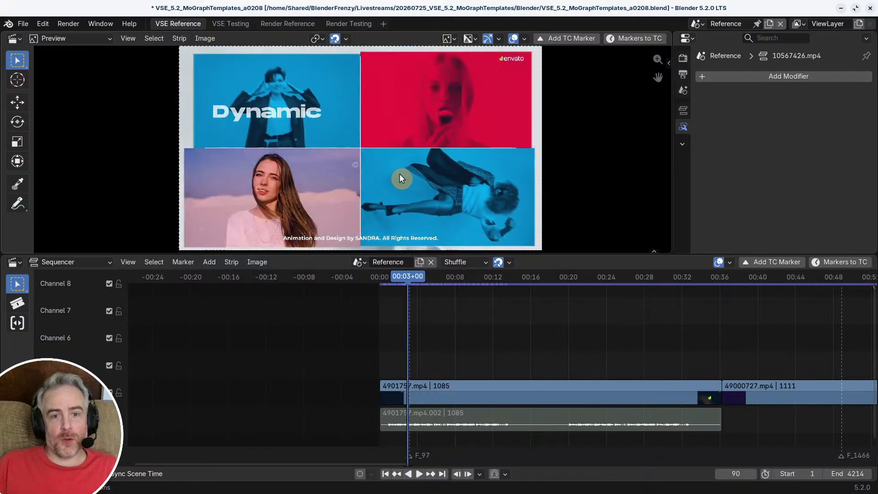
key(Right)
key(Right)
key(Right)
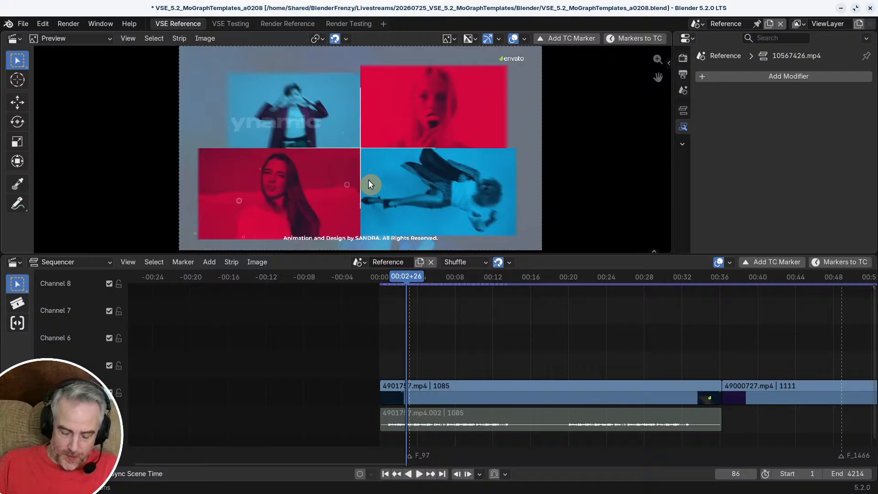
key(Left)
key(Left)
key(Left)
key(Right)
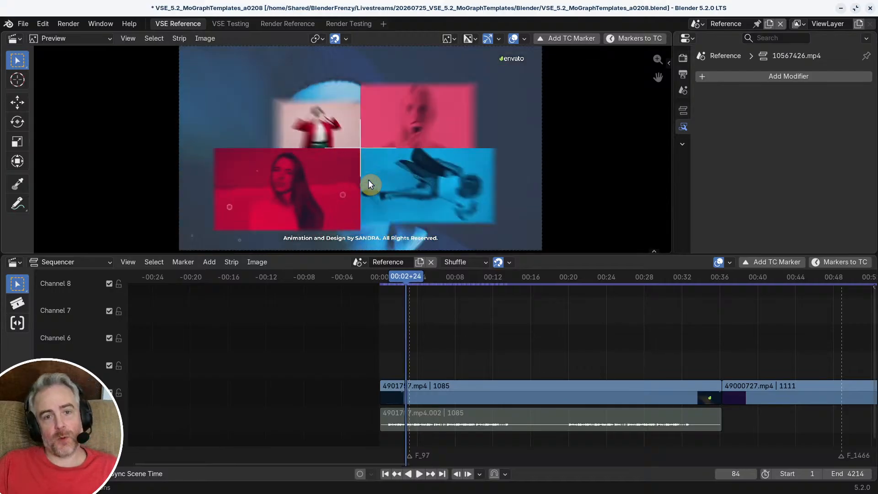
key(Right)
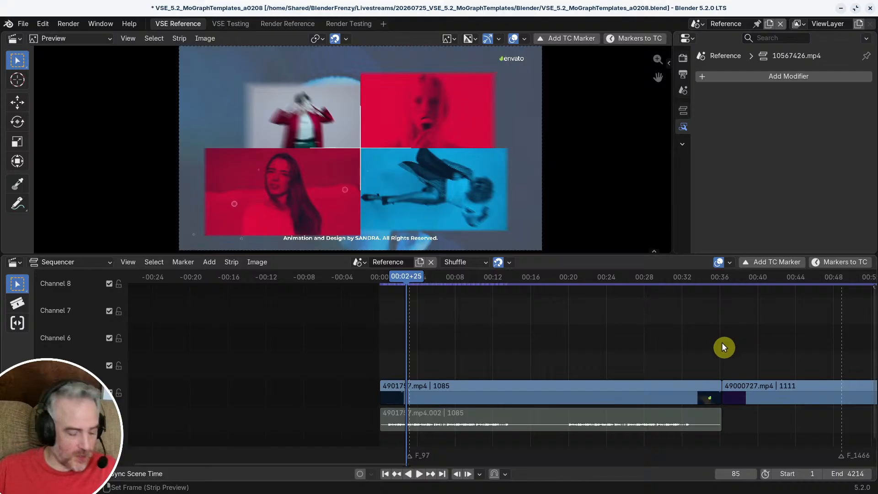
Step: Compare the Testing and Reference scenes by alternating the Sequencer's scene between them, ending on Reference
ctrl+middle_drag(722, 343, 449, 314)
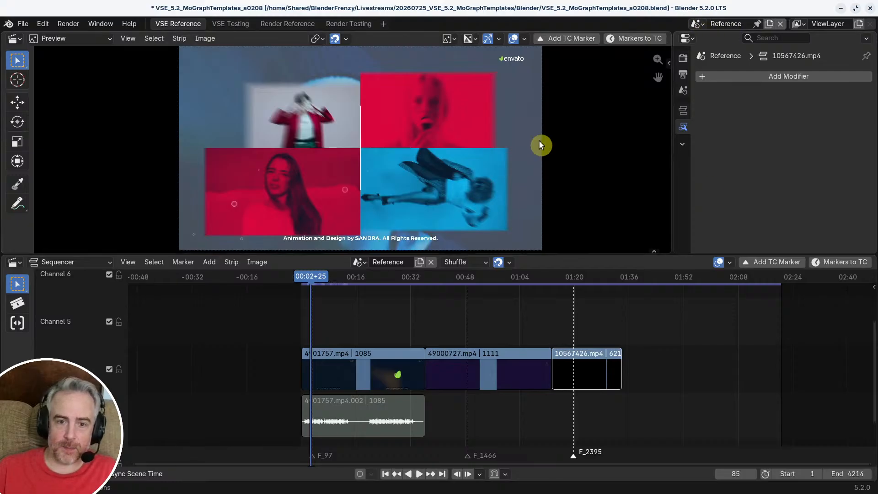
click(359, 262)
click(378, 290)
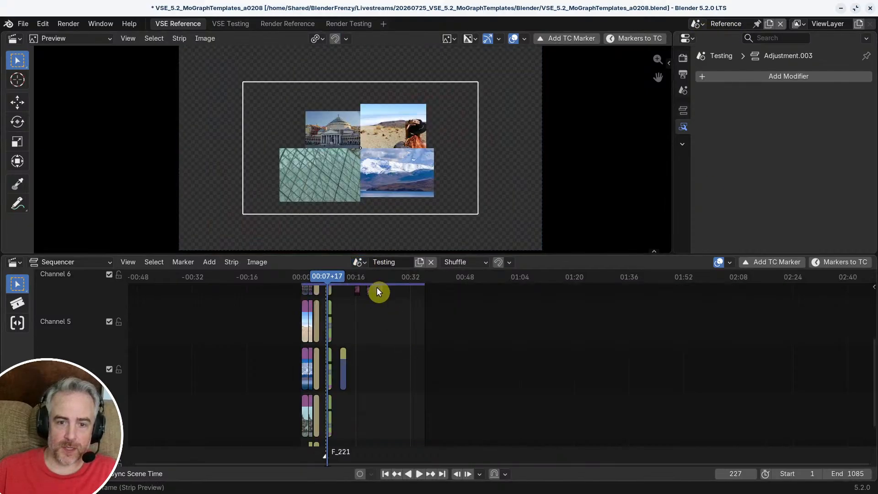
click(359, 261)
click(370, 276)
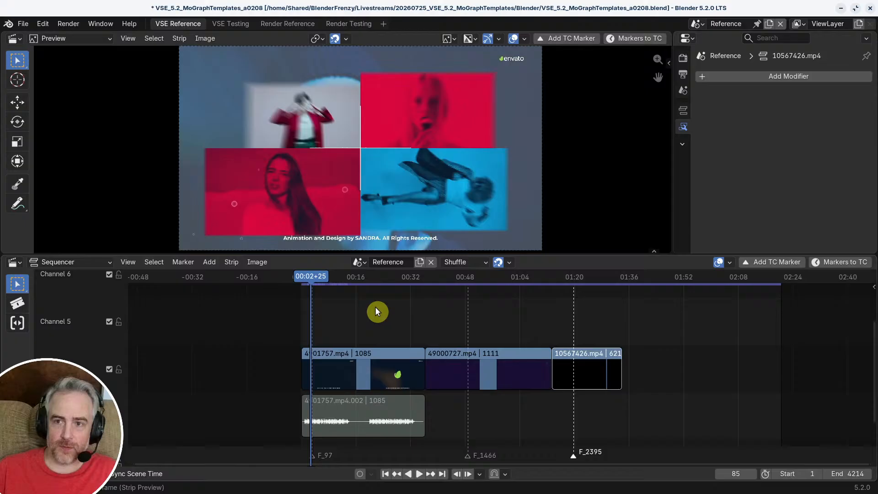
click(359, 262)
click(378, 291)
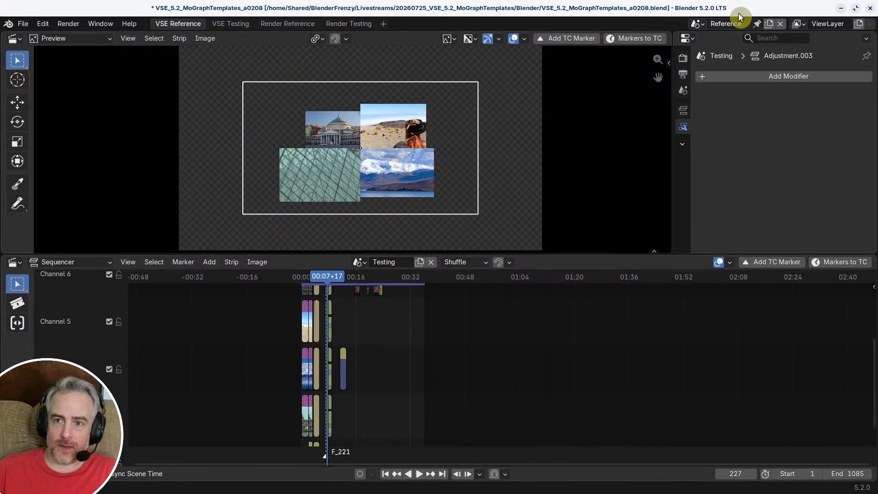
click(359, 262)
click(369, 277)
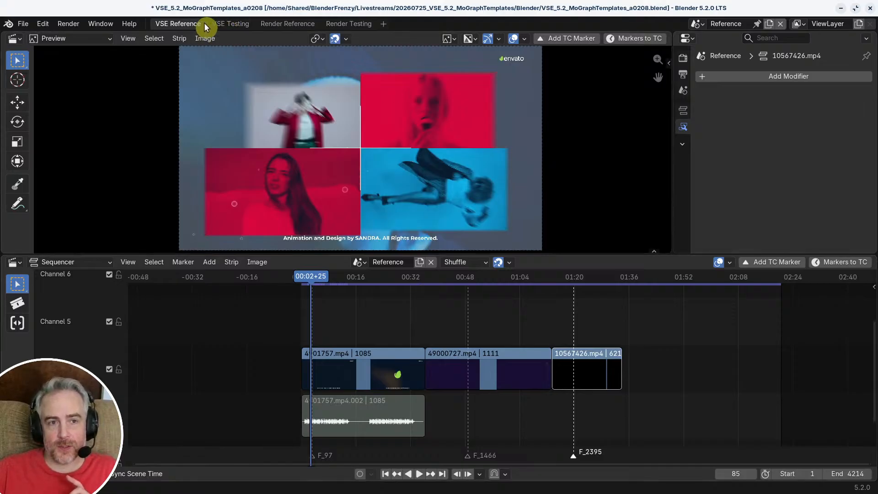
Step: Compare the VSE Reference and VSE Testing workspaces, ending in VSE Testing
click(229, 25)
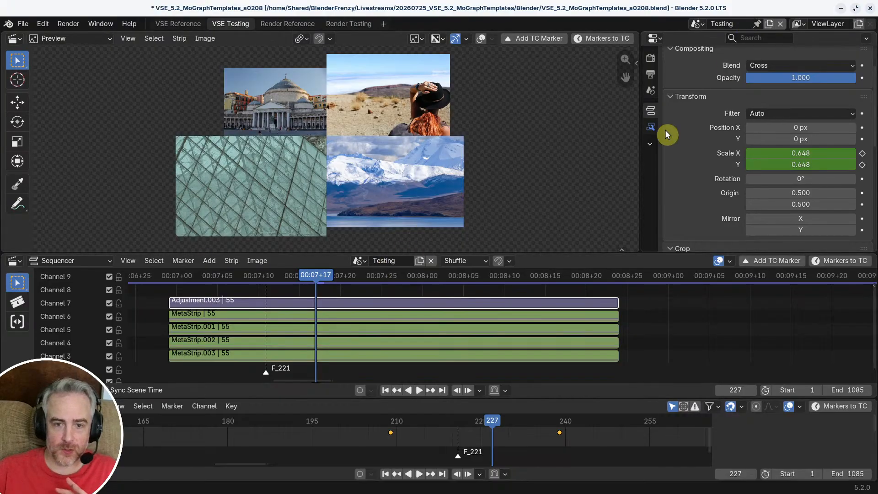
click(183, 24)
click(233, 24)
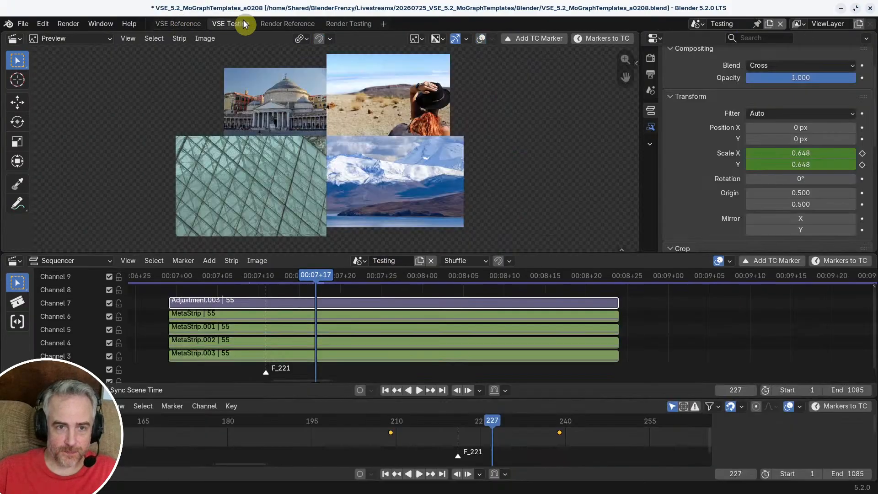
click(182, 24)
click(214, 24)
click(180, 24)
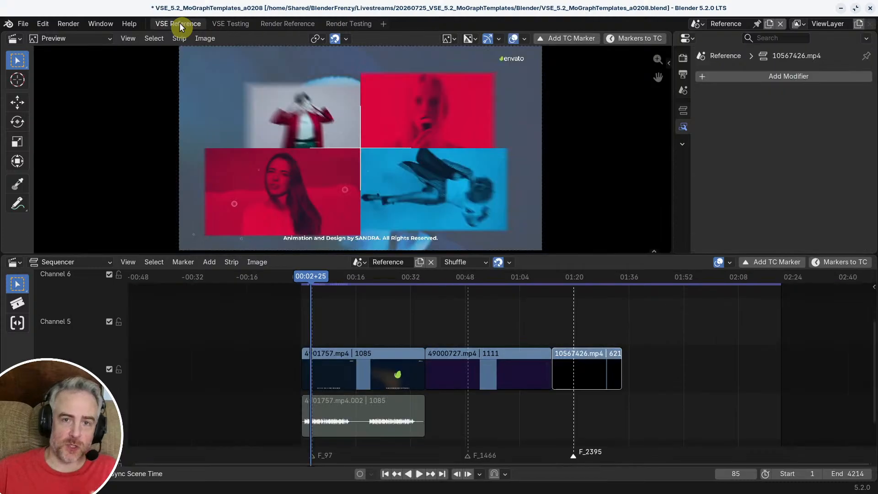
scroll(319, 317, up, 3)
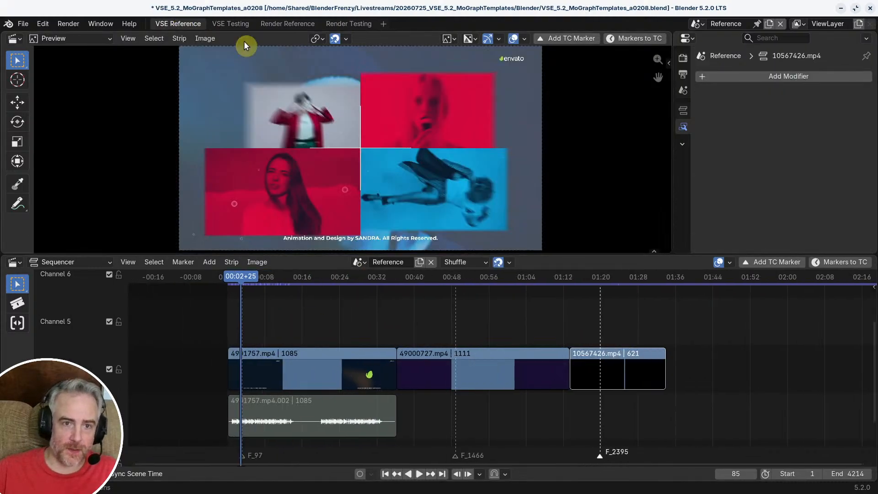
click(233, 24)
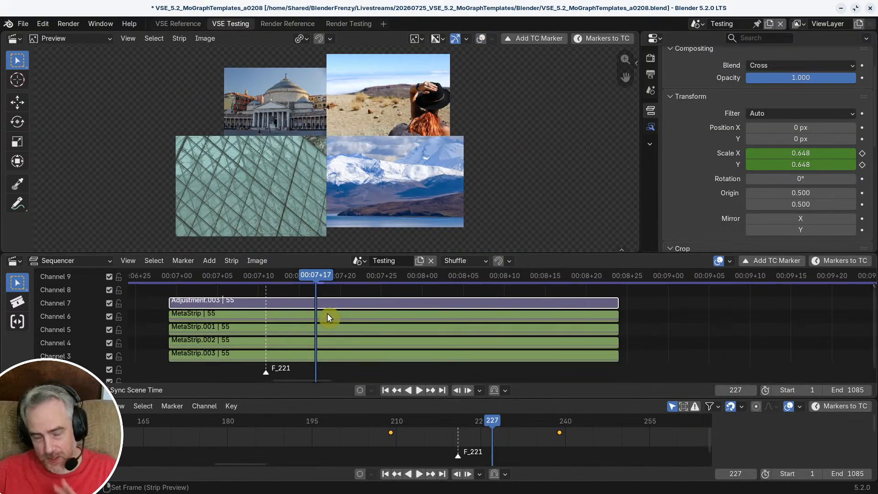
Step: Play and scrub the Adjustment.003 strip's scale animation of the four-image grid from frame 209 to 238
middle_drag(328, 316, 402, 322)
drag(374, 276, 258, 273)
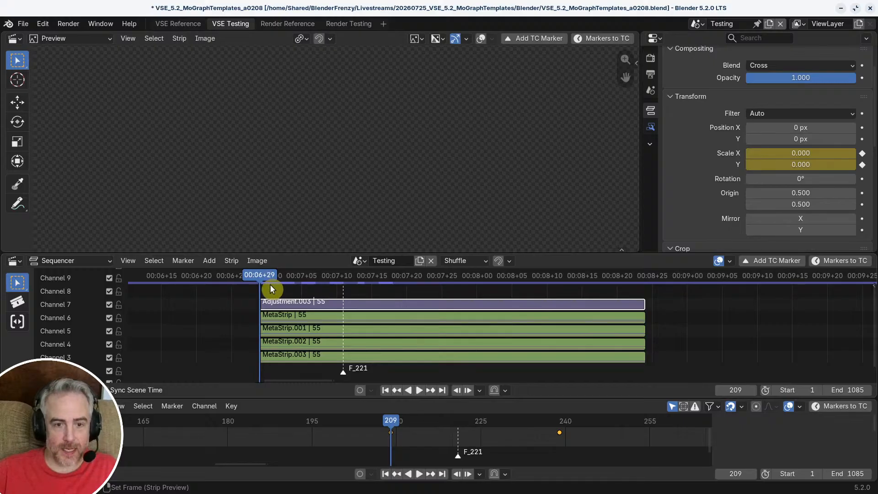
key(space)
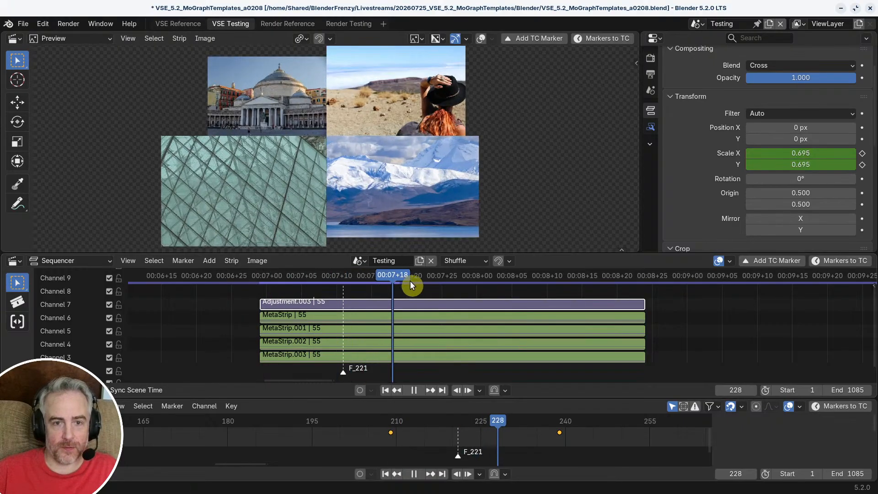
drag(365, 286, 279, 274)
scroll(356, 162, down, 11)
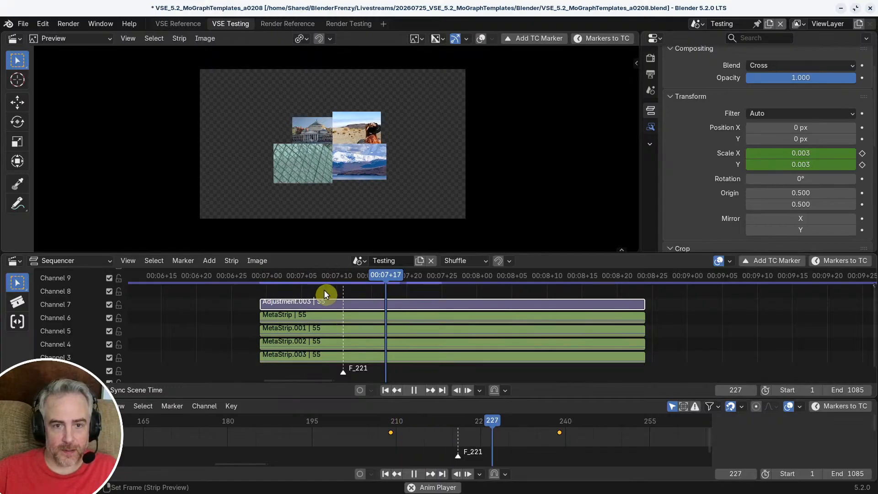
drag(330, 290, 464, 289)
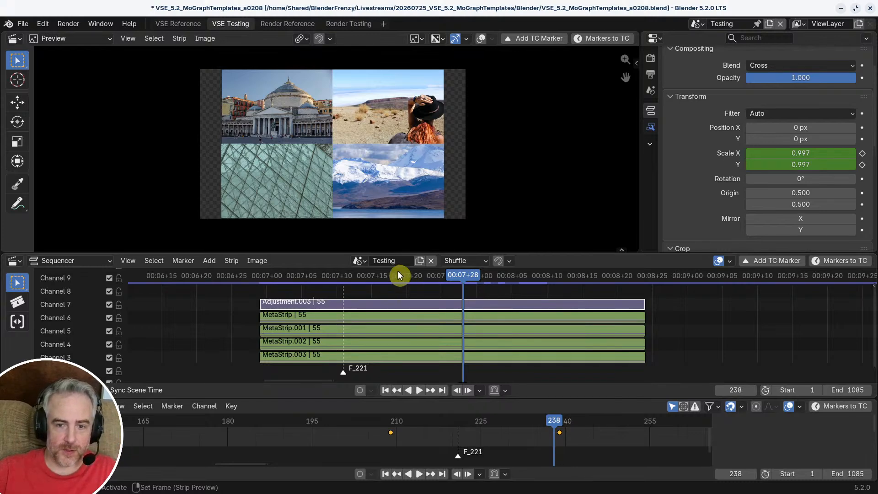
Step: Review the two scale keyframes of Adjustment.003 in the keyframe timeline and move the playhead to frame 239
mouse_move(468, 271)
mouse_down()
mouse_move(429, 273)
mouse_move(457, 274)
mouse_up()
middle_drag(511, 428, 463, 441)
scroll(463, 441, up, 3)
scroll(463, 440, down, 1)
drag(332, 419, 524, 423)
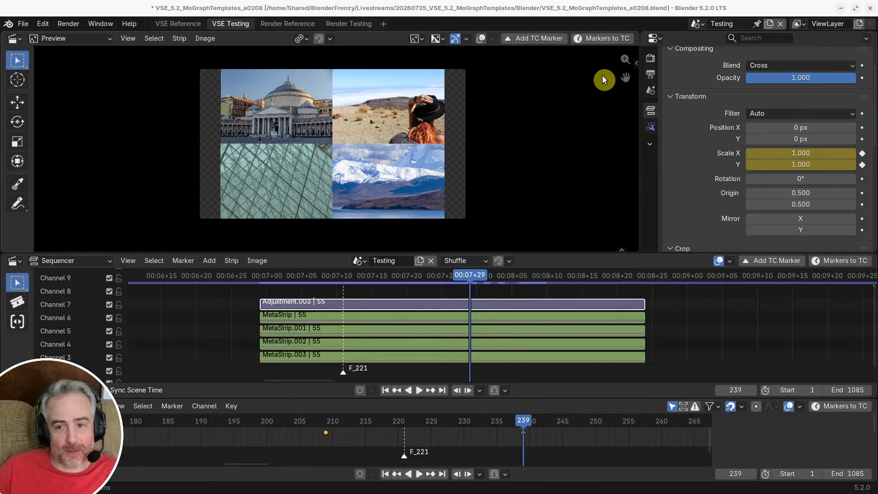
Step: Disable the three Timeline Markers add-ons (Add with Timecode Name, Export to Text, Rename to Timecodes) in the preferences
click(46, 25)
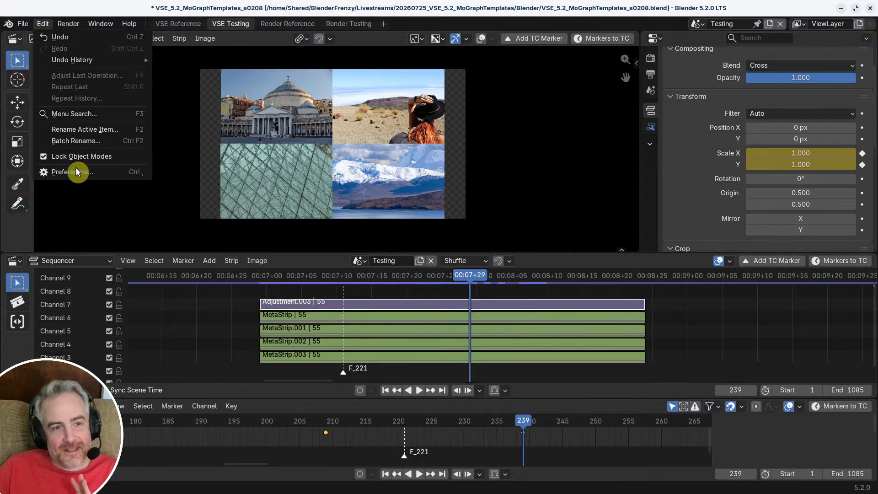
click(43, 22)
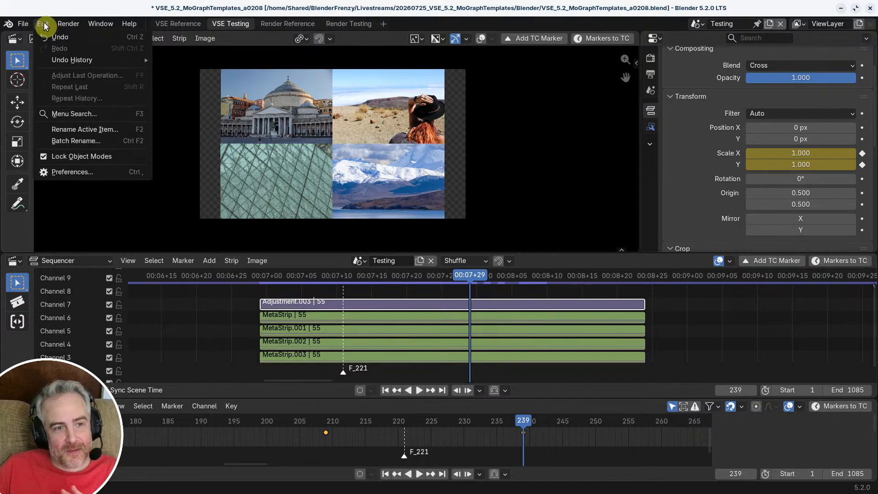
click(71, 173)
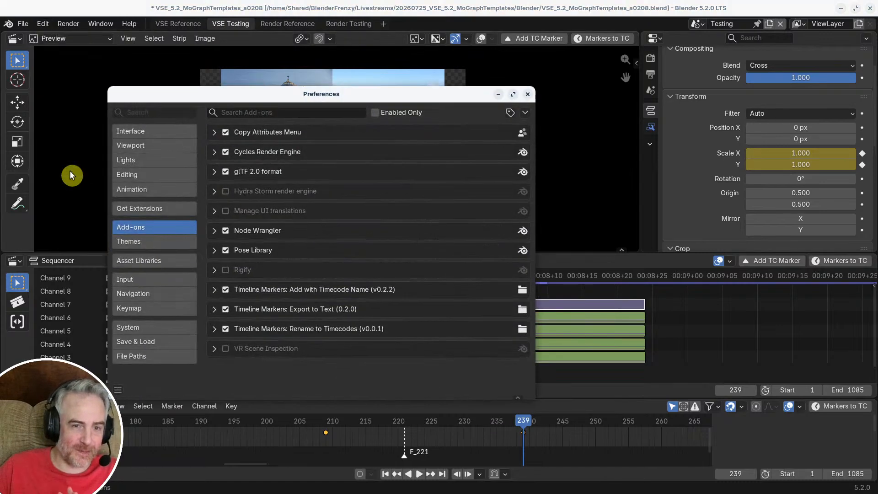
click(226, 291)
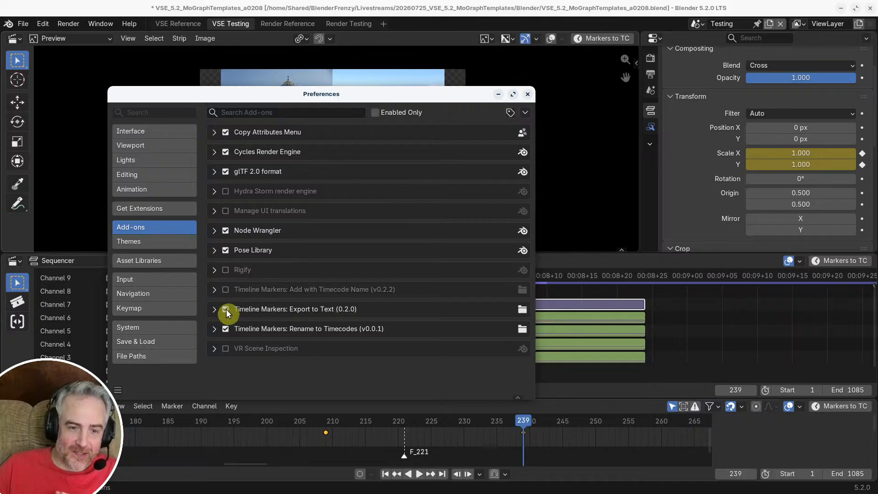
click(226, 310)
click(226, 328)
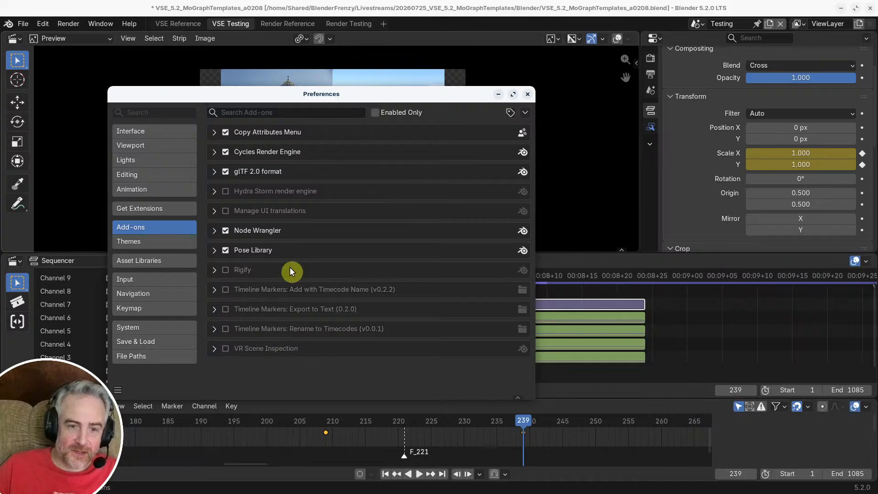
click(527, 94)
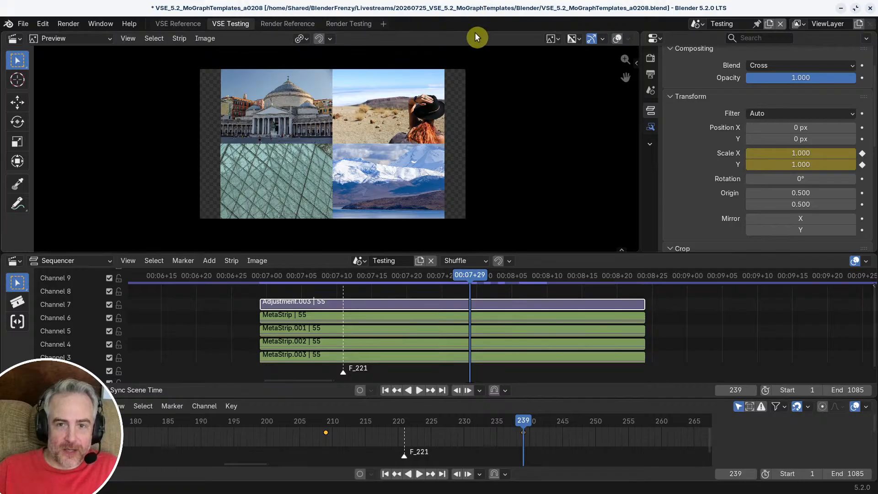
Step: Save the user preferences with the add-on changes, and save the blend file
click(43, 23)
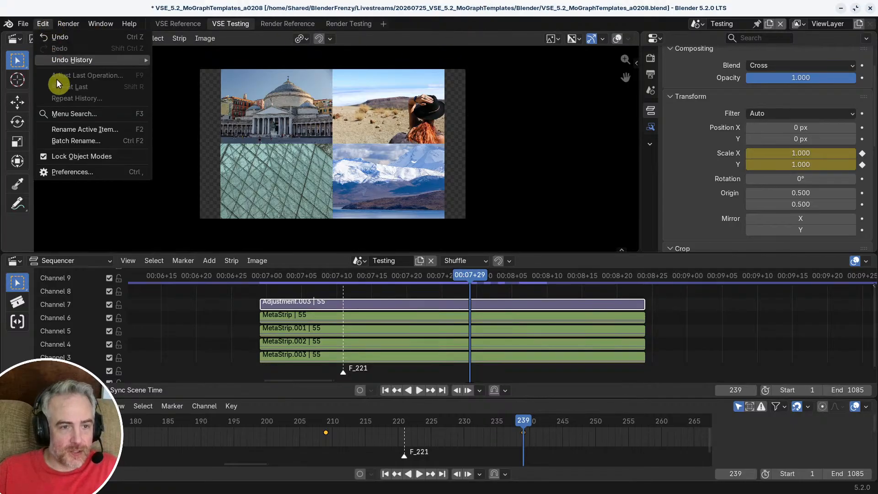
click(68, 172)
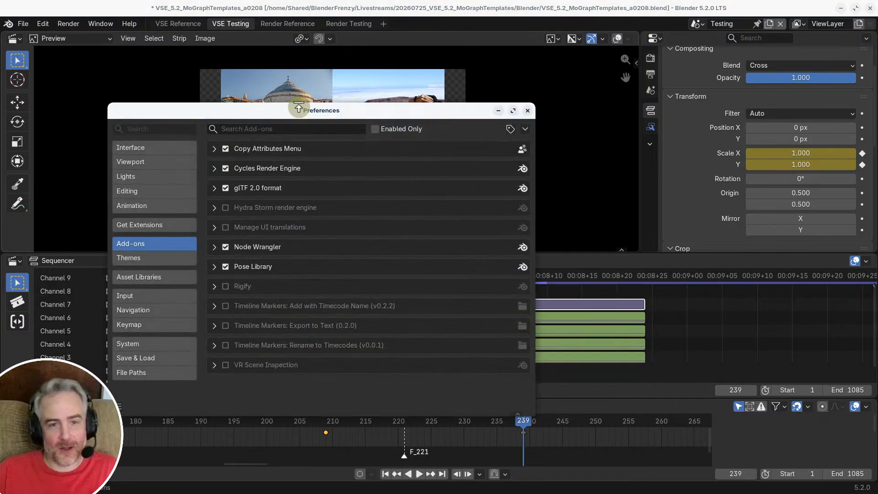
drag(299, 109, 303, 88)
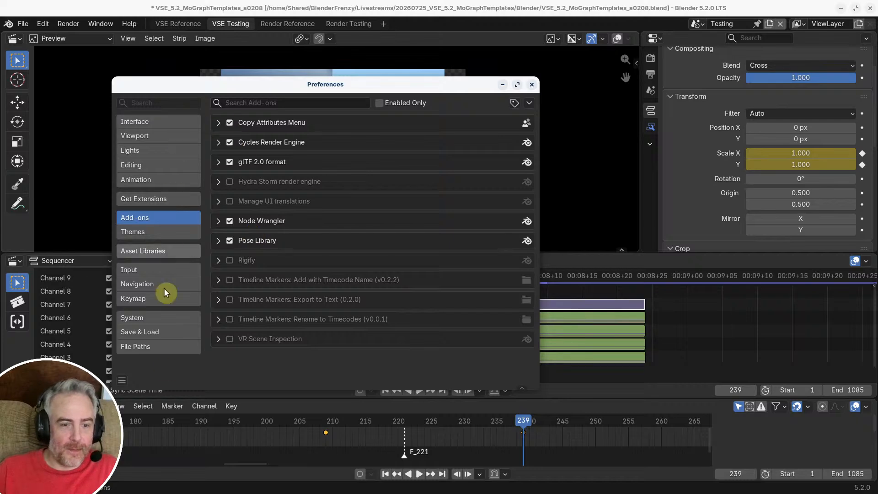
click(121, 380)
click(150, 342)
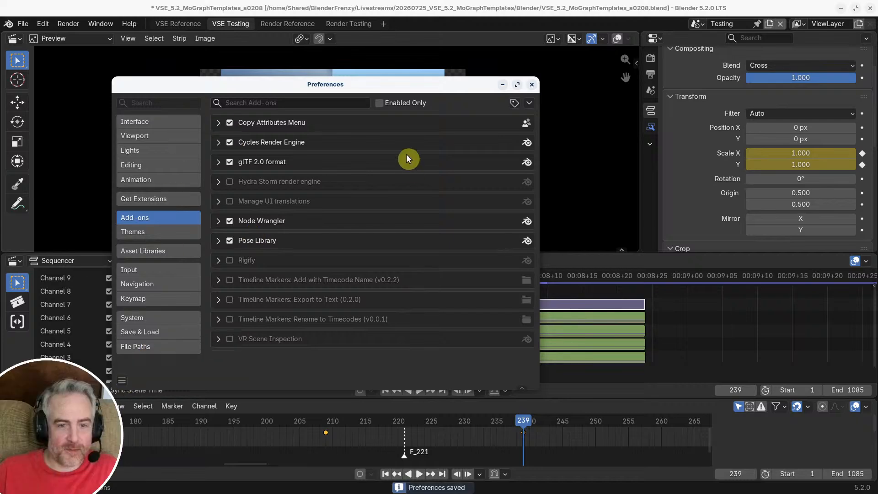
click(530, 85)
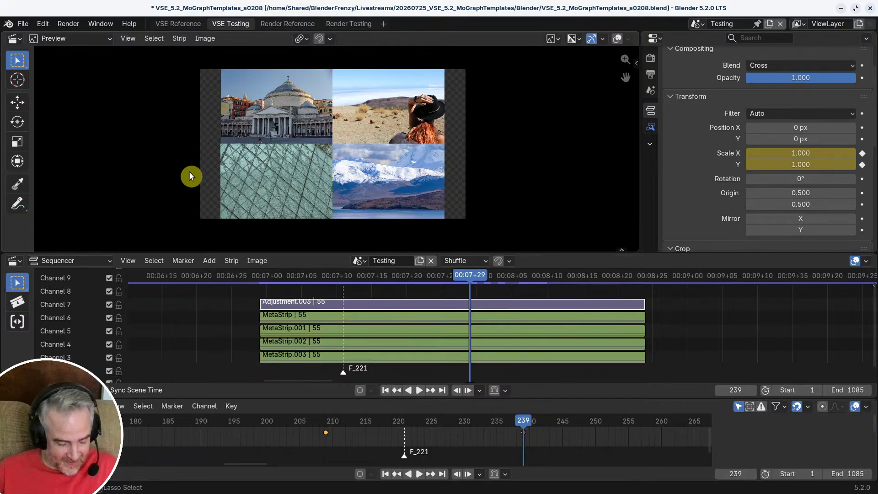
key(ctrl+s)
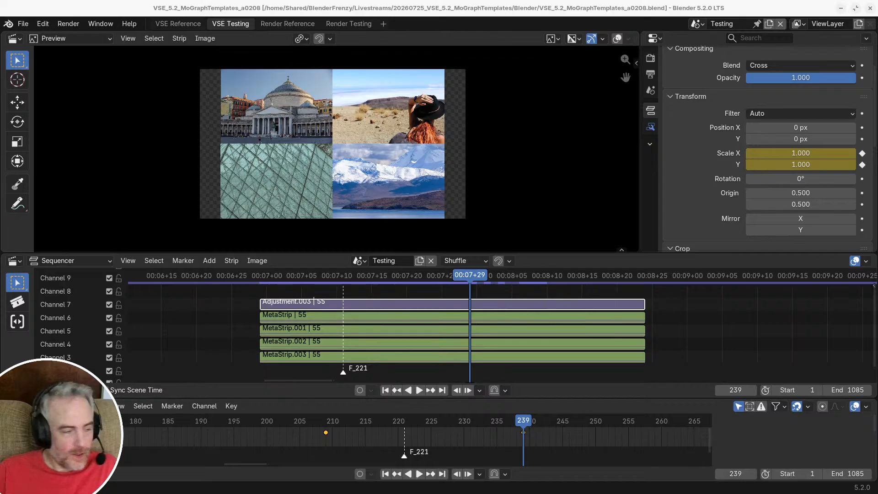
Step: Look through the four meta strips below Adjustment.003 with the playhead at frame 214, ending with MetaStrip selected
click(347, 312)
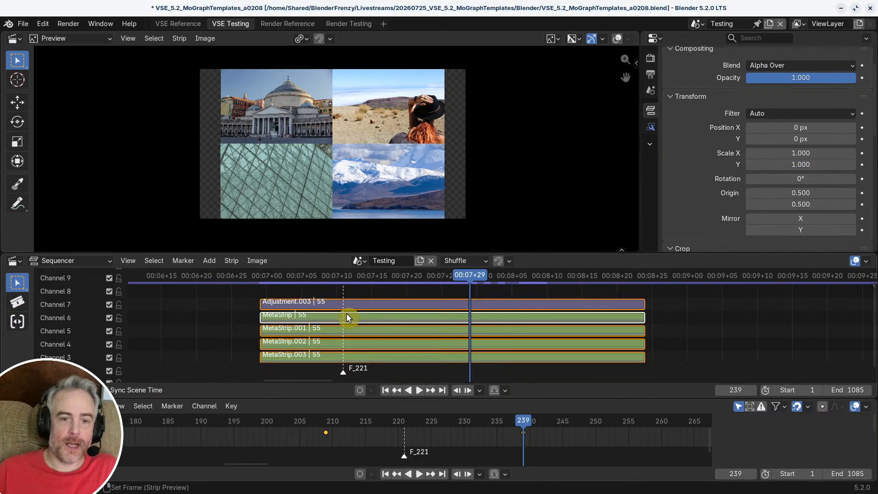
shift+right_drag(295, 314, 297, 345)
click(298, 345)
alt+click(297, 353)
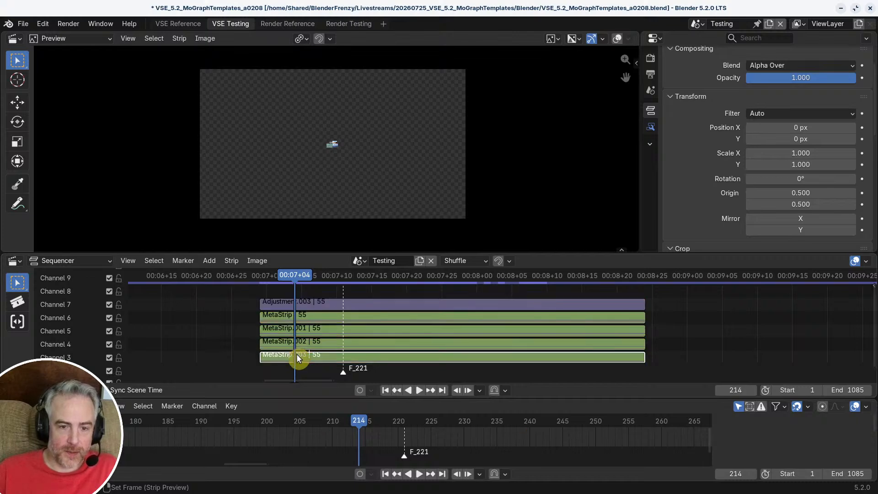
click(291, 316)
click(291, 317)
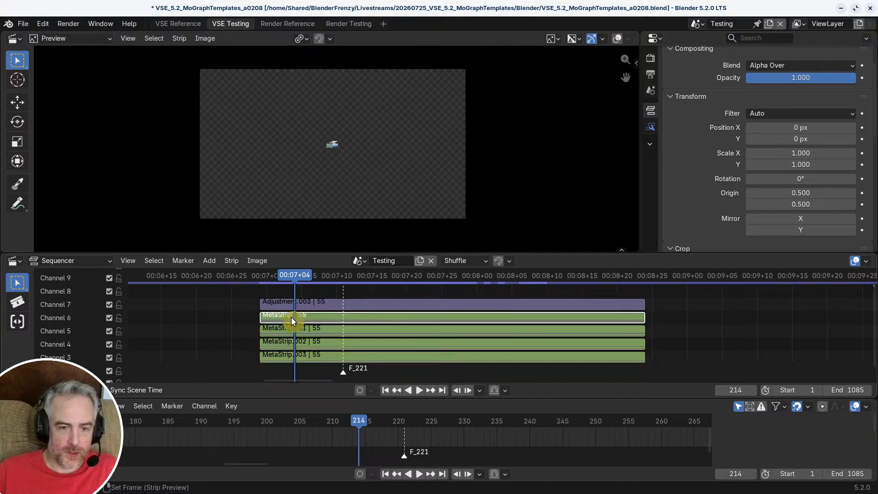
Step: Enter MetaStrip, enlarge the Sequencer area to show its channels, and select the pexels-david-sams image strip
key(Tab)
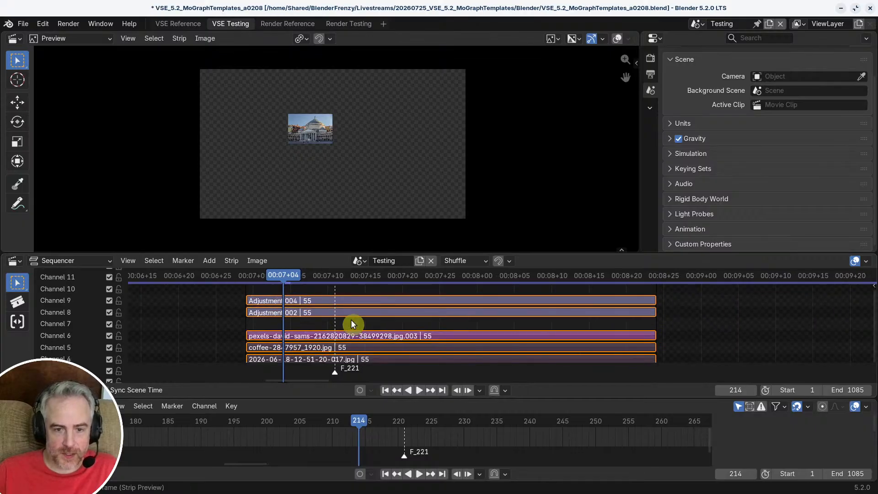
drag(300, 398, 300, 465)
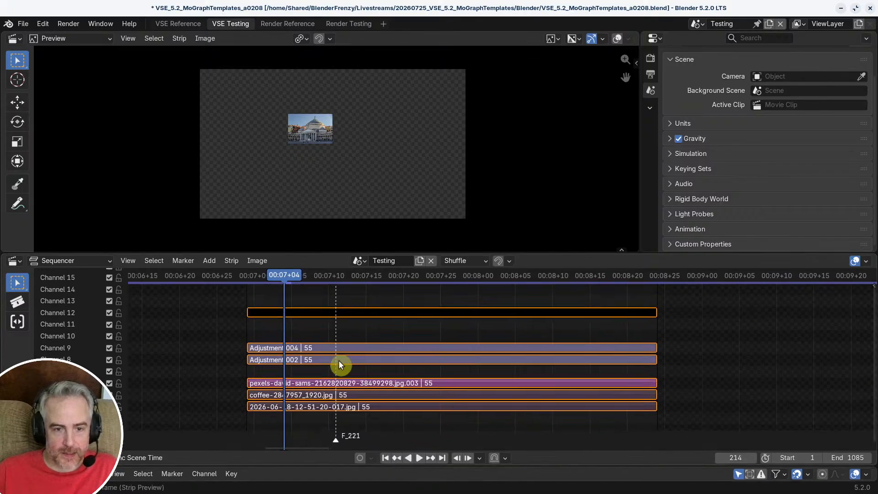
scroll(339, 362, up, 2)
middle_drag(339, 361, 377, 355)
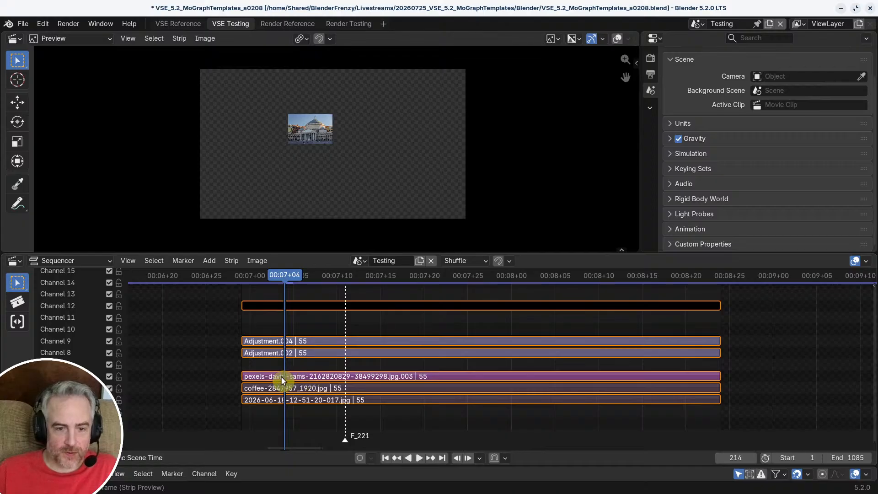
click(281, 376)
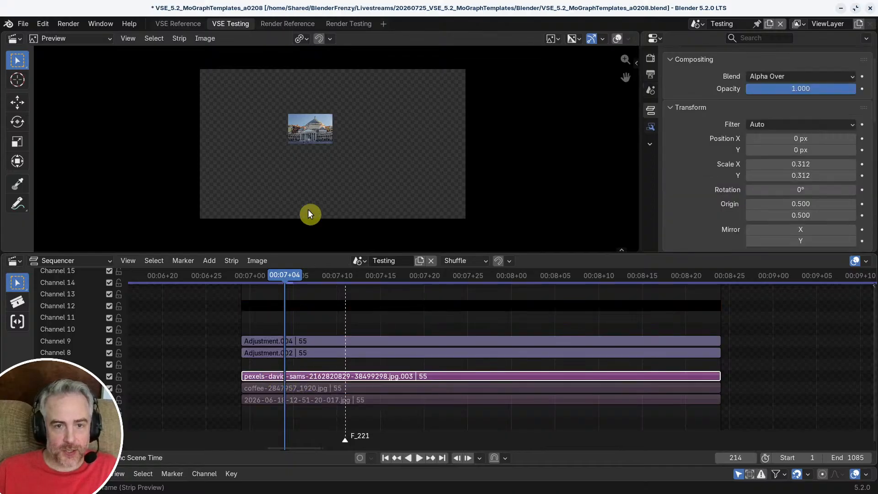
scroll(287, 356, up, 4)
middle_drag(273, 372, 339, 369)
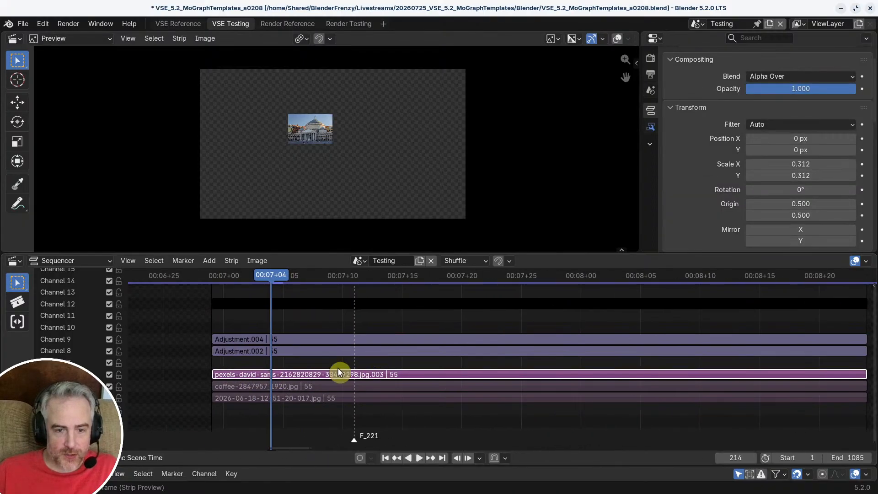
Step: Swap the grid image inside MetaStrip by muting the pexels-david-sams strip and unmuting coffee-2847957_1920.jpg
key(h)
click(291, 386)
alt+click(291, 387)
key(h)
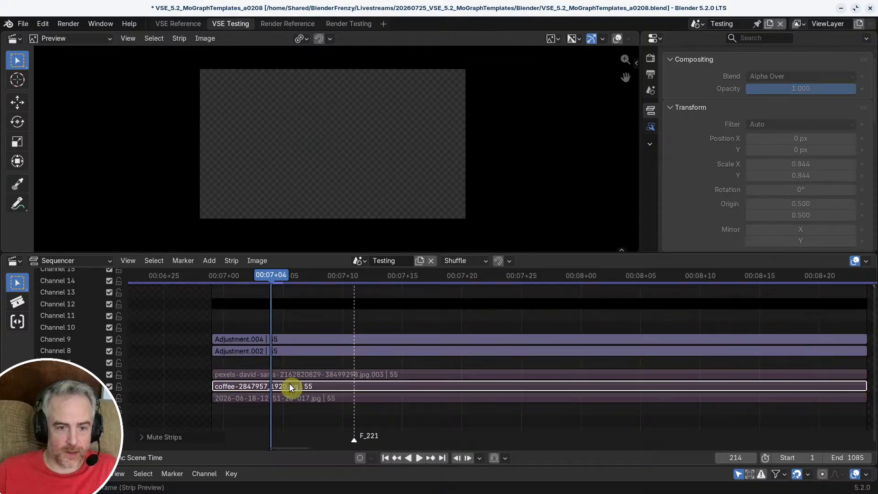
key(alt+h)
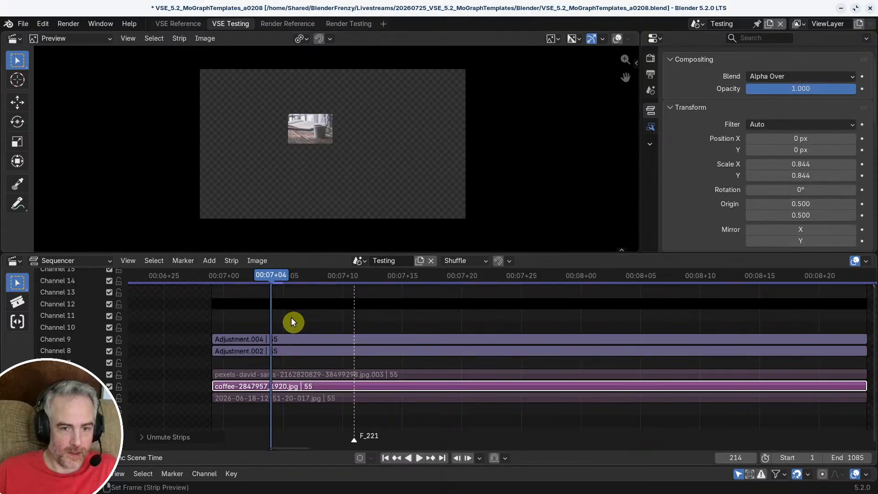
Step: Exit the meta strip and play the grid animation from its beginning to frame 243 to check the swapped image
key(Tab)
drag(271, 275, 239, 276)
key(space)
key(space)
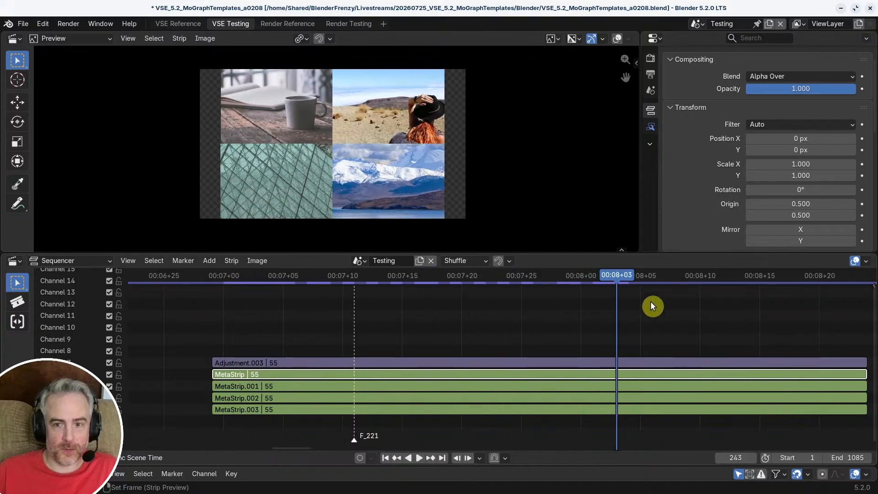
Step: Re-enter MetaStrip, mute the coffee image strip, and move Adjustment.004 and Adjustment.002 up one channel to channels 10 and 9
drag(607, 278, 293, 307)
key(Tab)
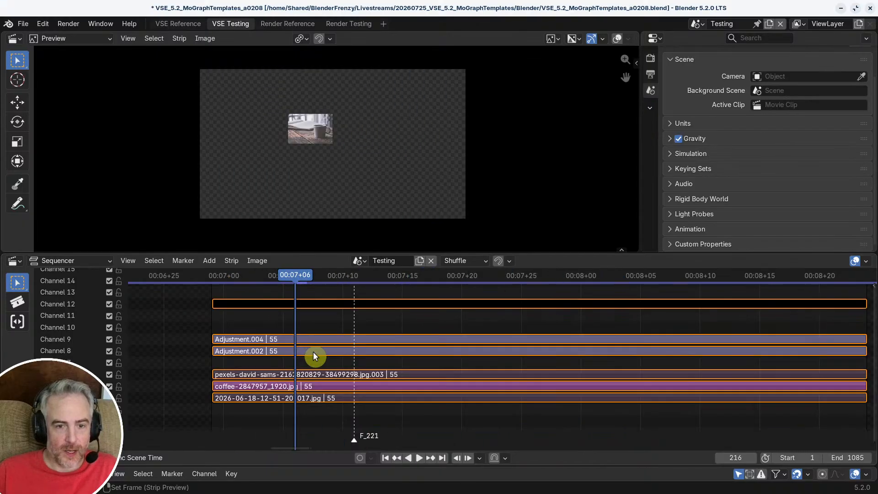
click(276, 387)
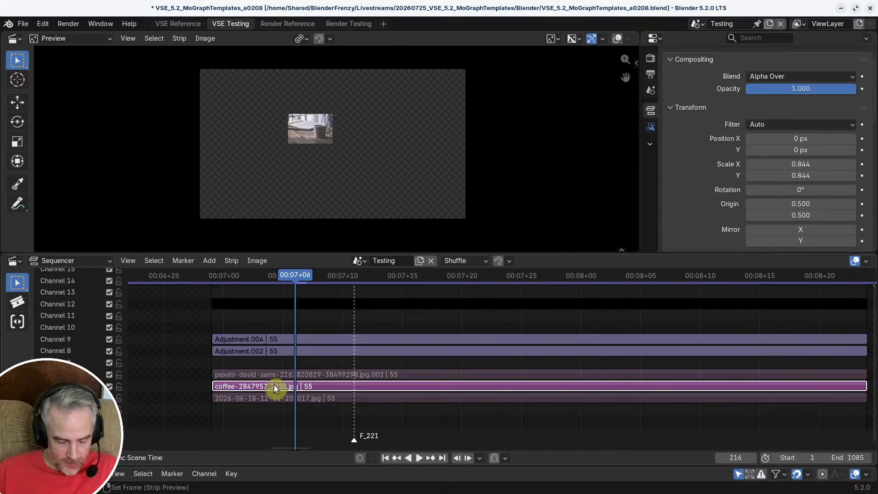
drag(191, 316, 239, 352)
key(g)
key(y)
click(237, 337)
click(231, 358)
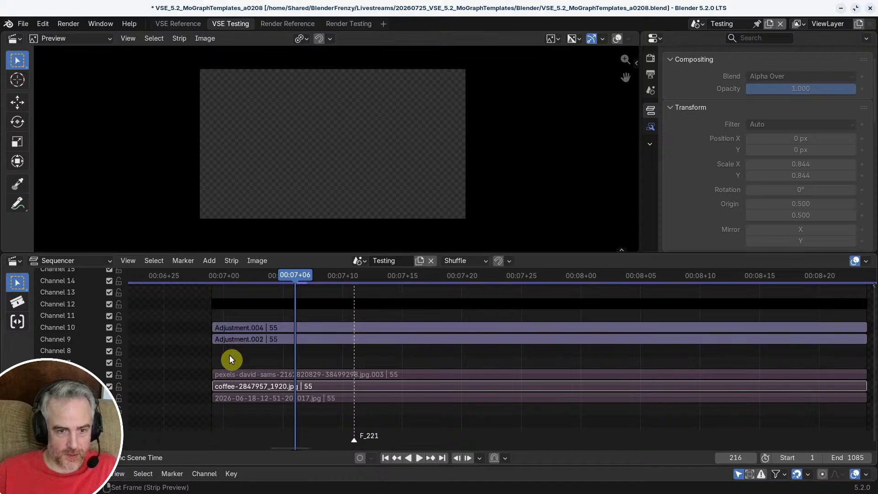
Step: Add the image merlinlightpainting-abstract-6047465_1920.jpg on channel 8 and snap its start to the playhead at frame 209
key(Page_Down)
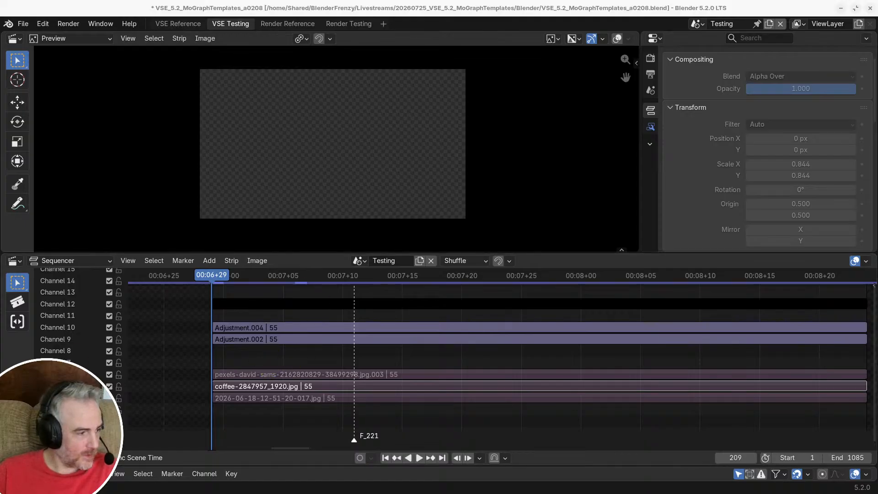
drag(877, 256, 261, 352)
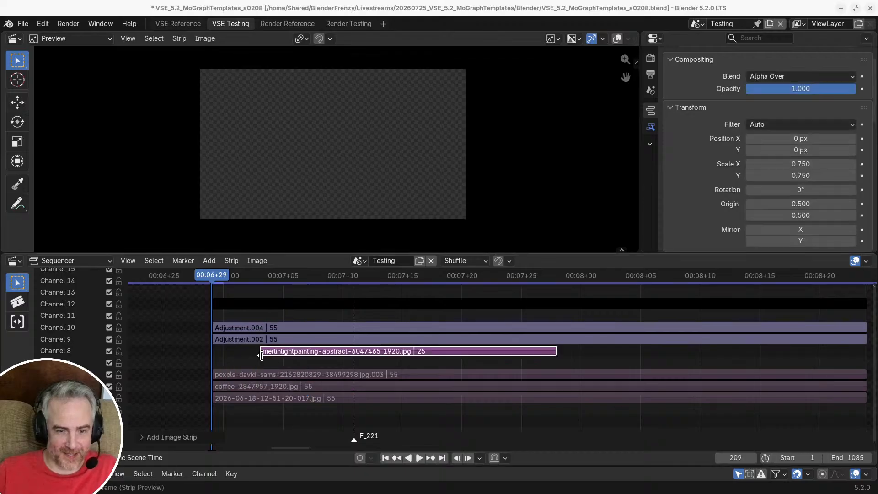
key(shift+s)
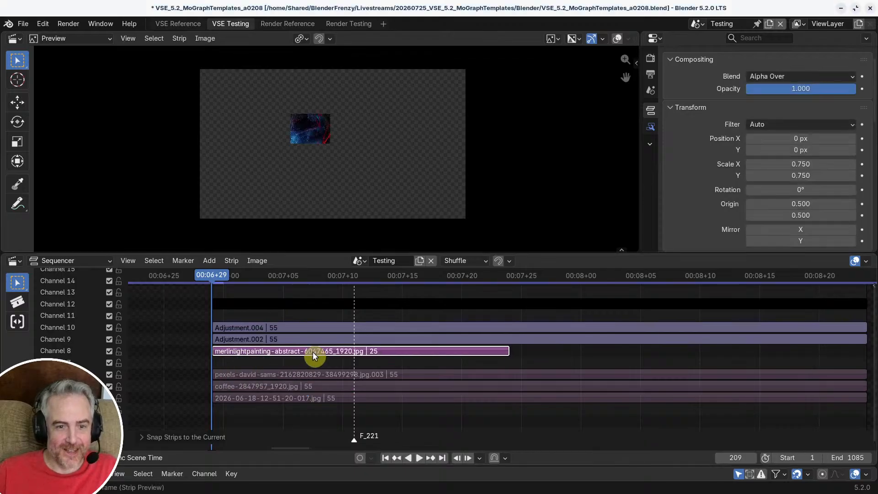
Step: Move the new merlinlightpainting image strip to channel 7 and extend its end to a duration of 55 frames
key(g)
click(284, 354)
ctrl+middle_drag(588, 366, 424, 366)
ctrl+middle_drag(424, 366, 439, 359)
drag(394, 361, 614, 361)
middle_drag(481, 361, 532, 372)
Step: Compare the new image with Adjustment.004 and Adjustment.002 muted and unmuted, and exit the meta strip
drag(259, 327, 299, 348)
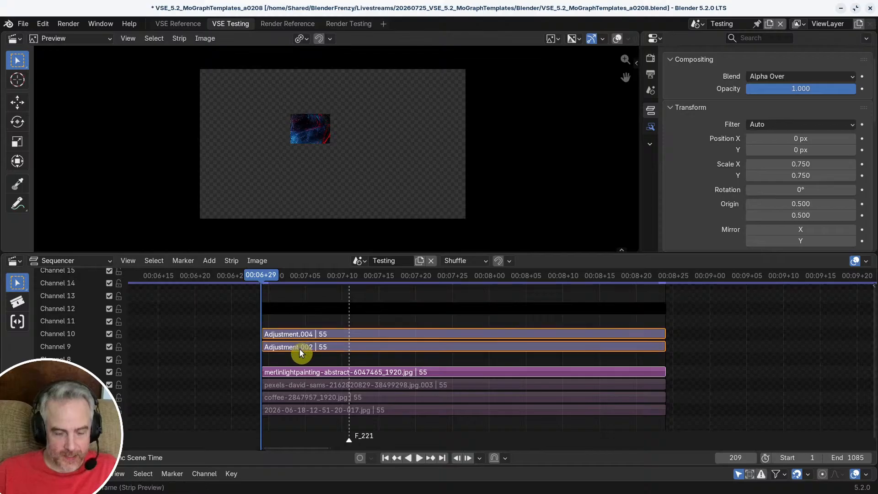
key(h)
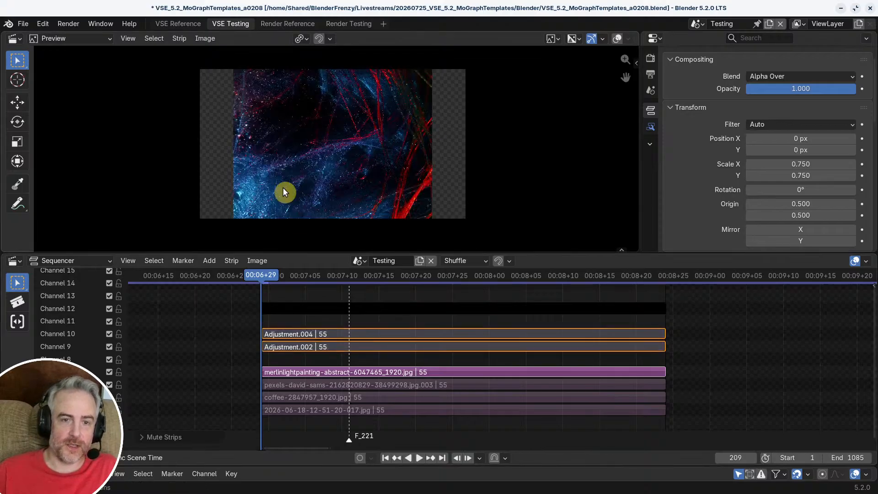
key(a)
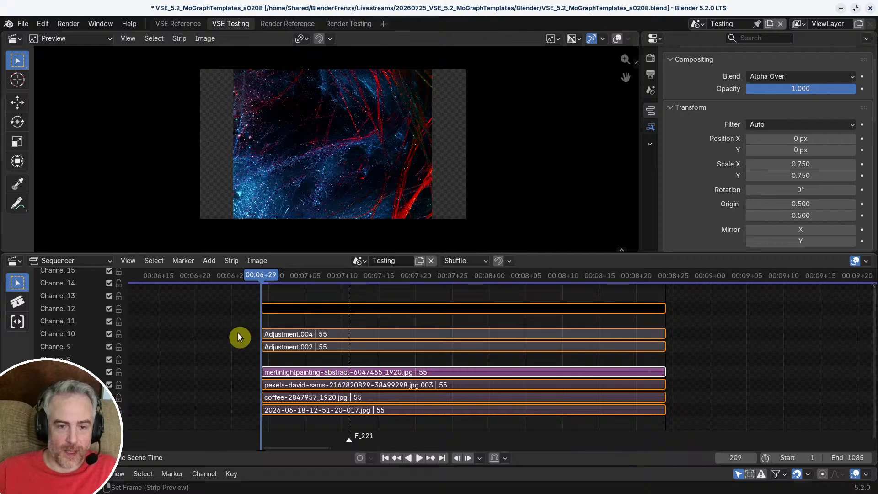
drag(239, 337, 290, 357)
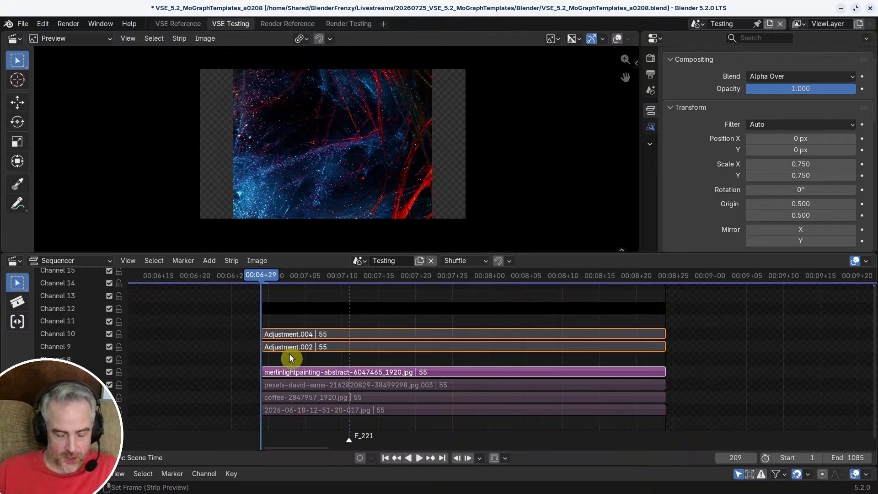
key(alt+h)
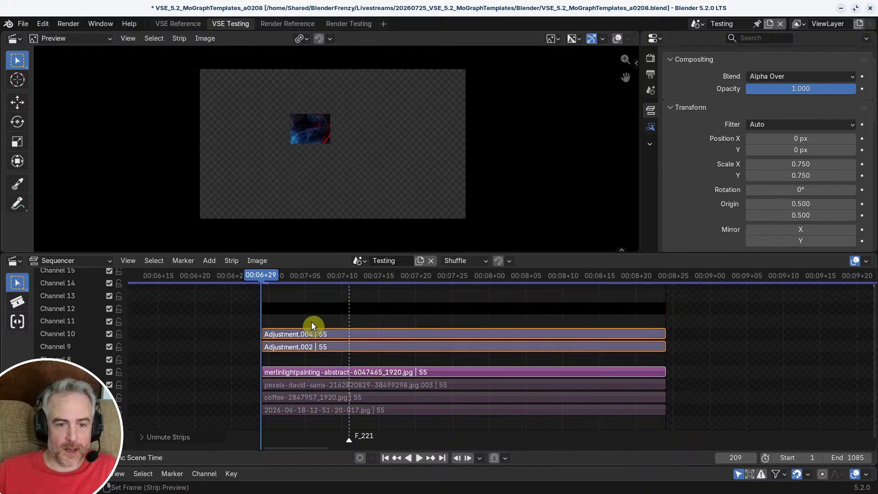
key(ctrl+z)
key(ctrl+z)
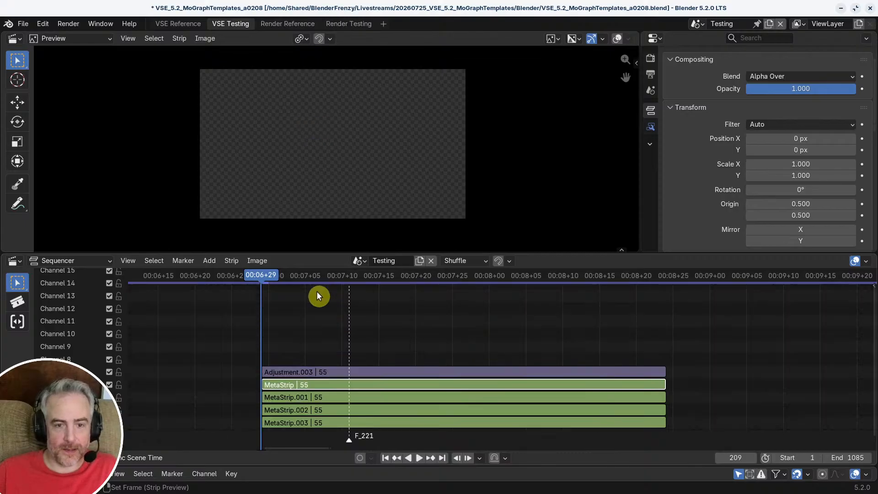
Step: Park the playhead at frame 242 and re-enter MetaStrip
drag(265, 274, 503, 297)
scroll(300, 133, up, 5)
scroll(293, 120, down, 3)
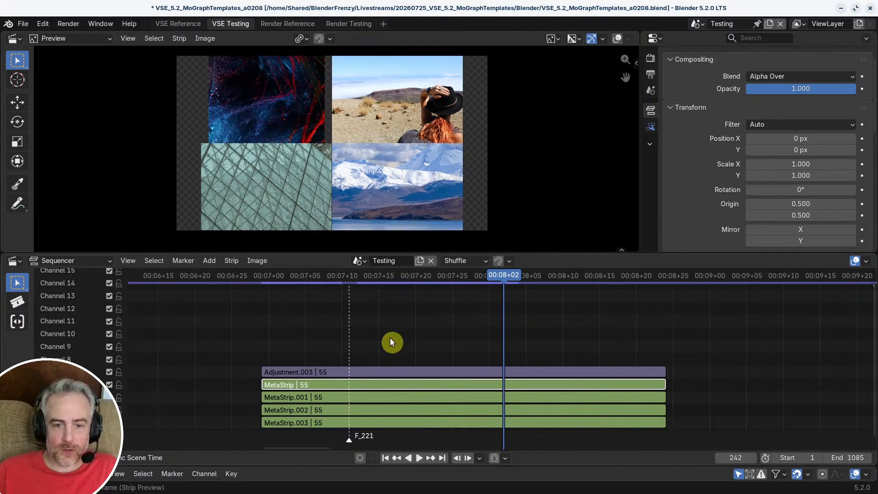
key(Tab)
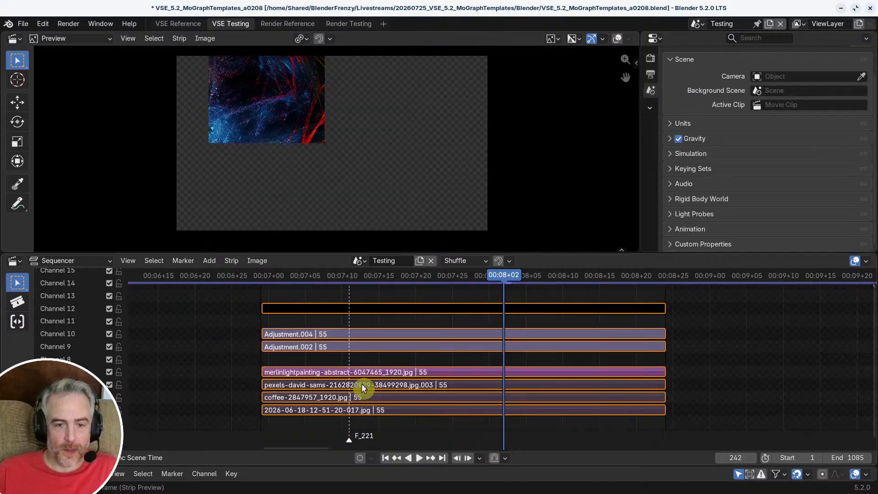
Step: Select Adjustment.002 and enable the preview overlays to compare its outline with the edges of the new image
click(319, 348)
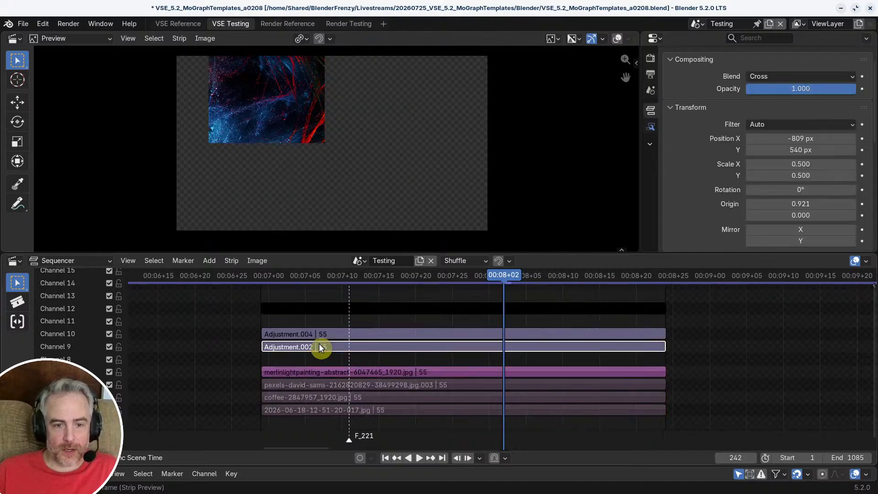
click(617, 40)
scroll(274, 109, up, 7)
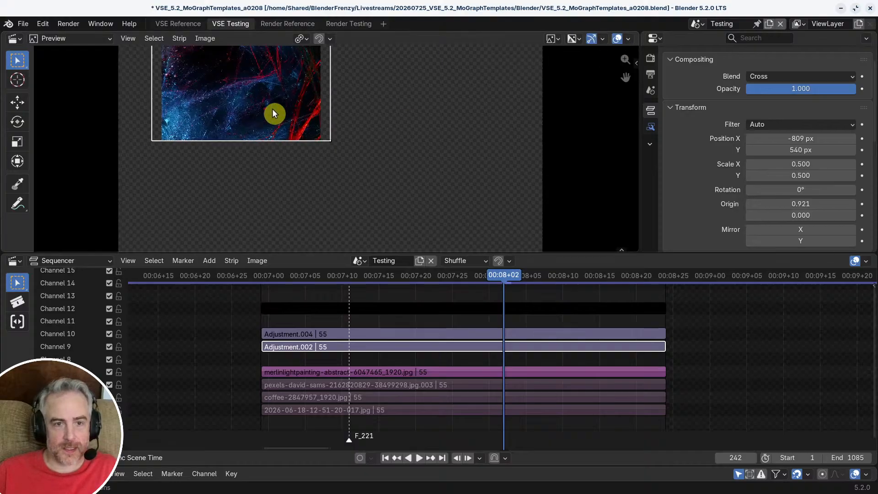
middle_drag(274, 109, 354, 205)
scroll(352, 186, up, 4)
middle_drag(352, 186, 366, 146)
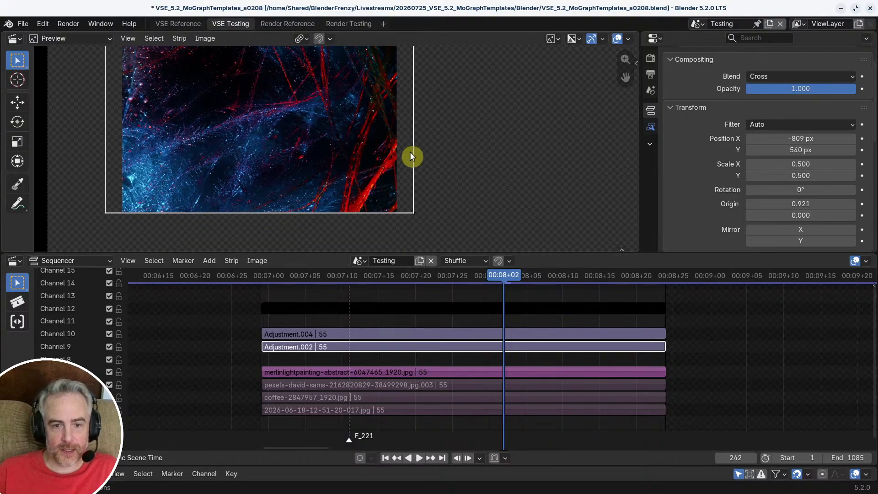
scroll(410, 153, down, 1)
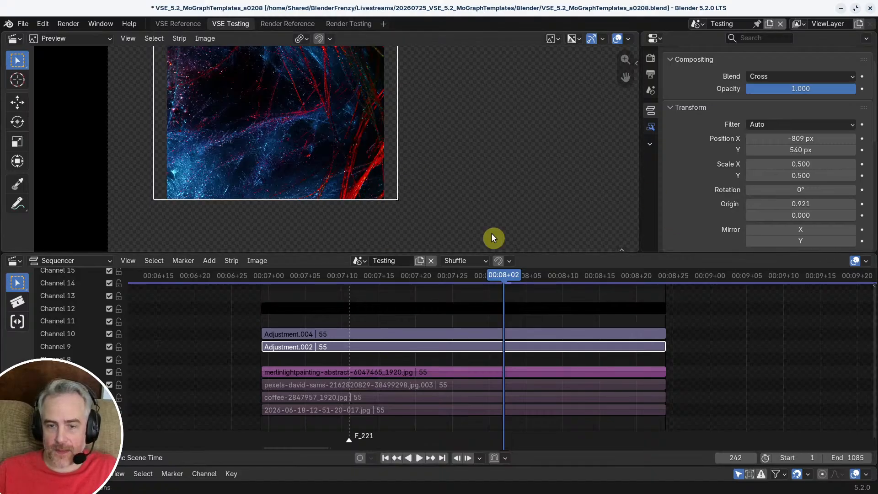
Step: Compare the transform and crop settings of Adjustment.002 and Adjustment.004
scroll(777, 181, down, 6)
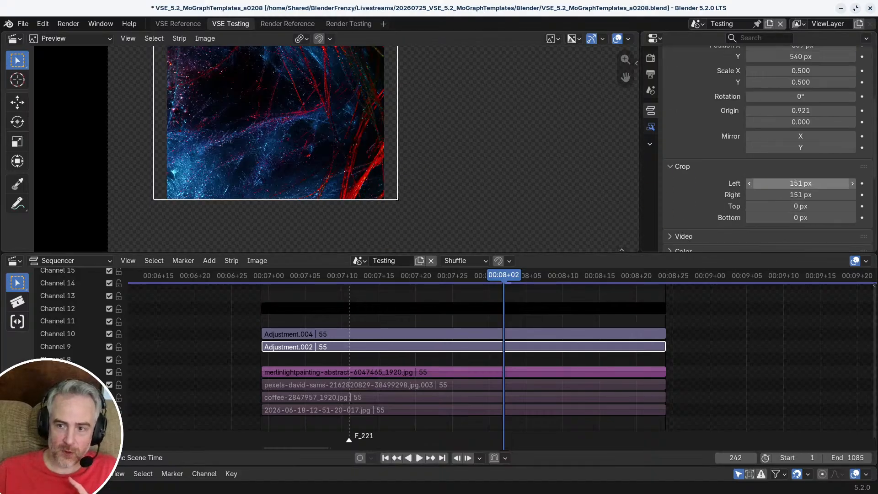
click(402, 335)
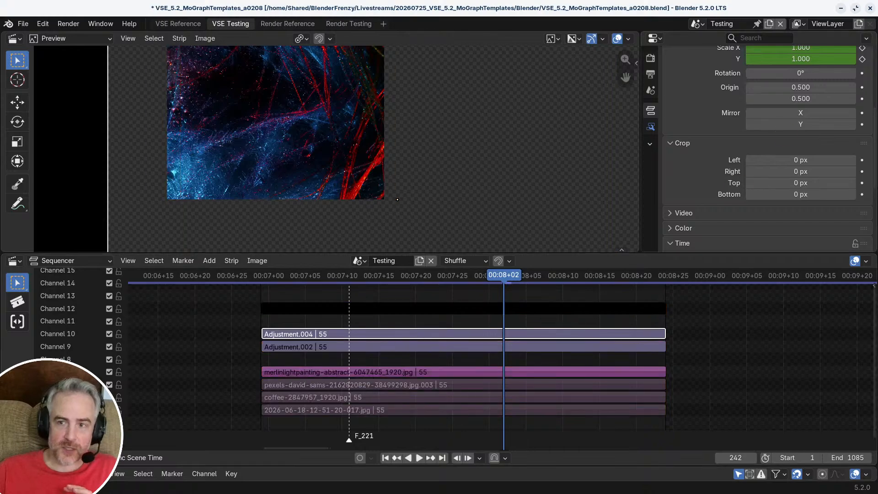
scroll(800, 120, up, 3)
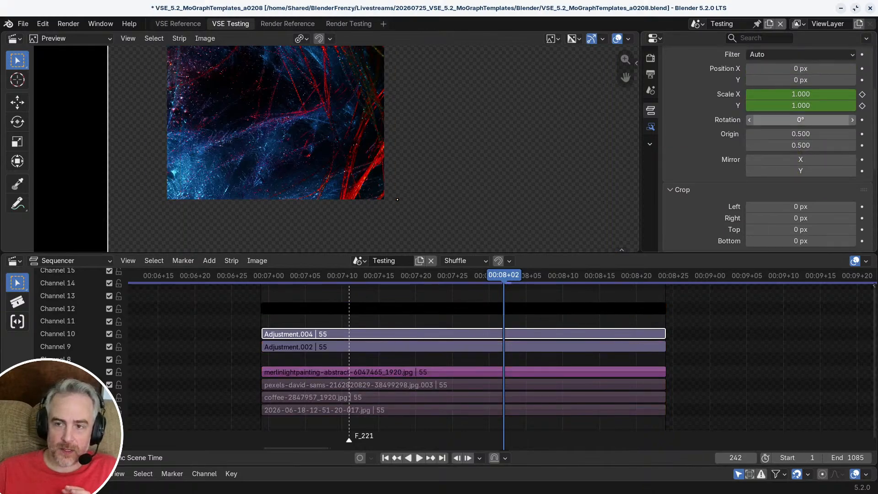
scroll(794, 128, down, 4)
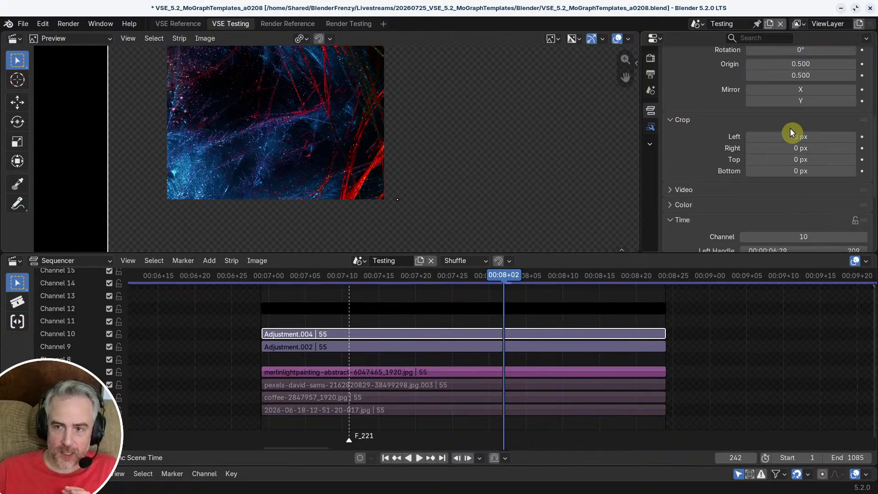
ctrl+click(420, 348)
click(420, 348)
scroll(778, 169, up, 6)
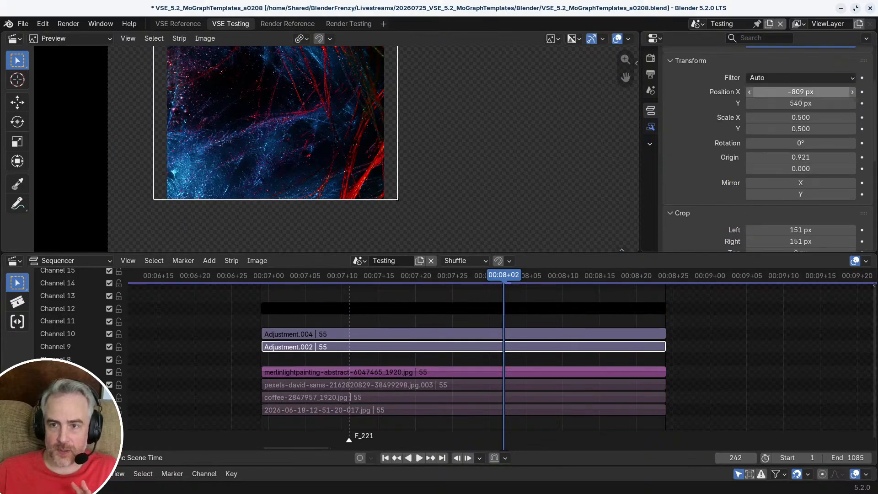
scroll(792, 166, down, 3)
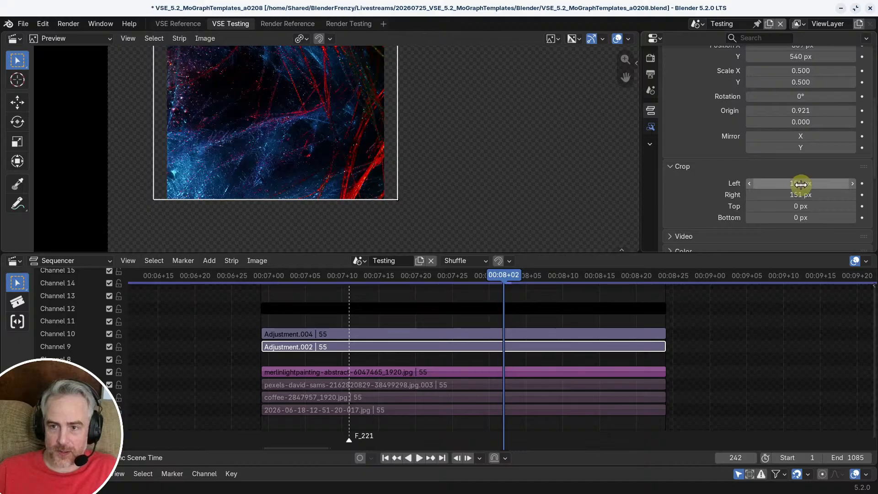
Step: Try cropping Adjustment.002 by 243 px on the left and right and shifting its origin X to 0.873 at the cropped corner
drag(800, 183, 843, 183)
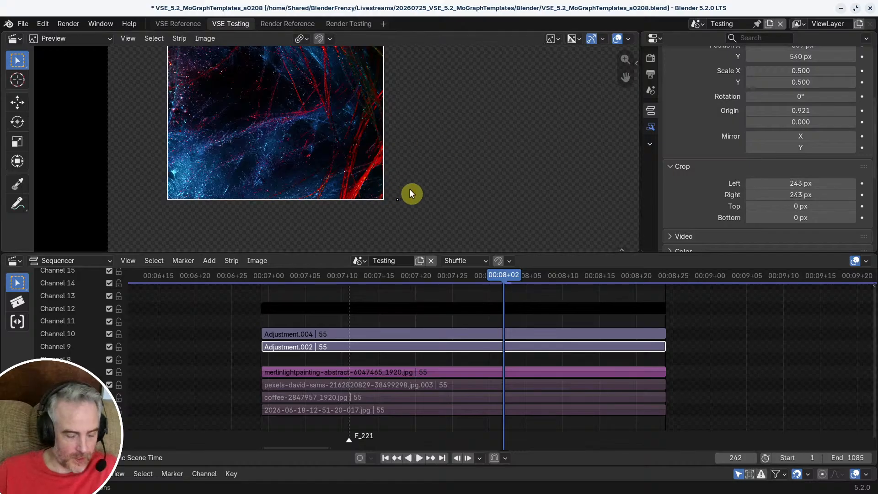
key(q)
click(404, 245)
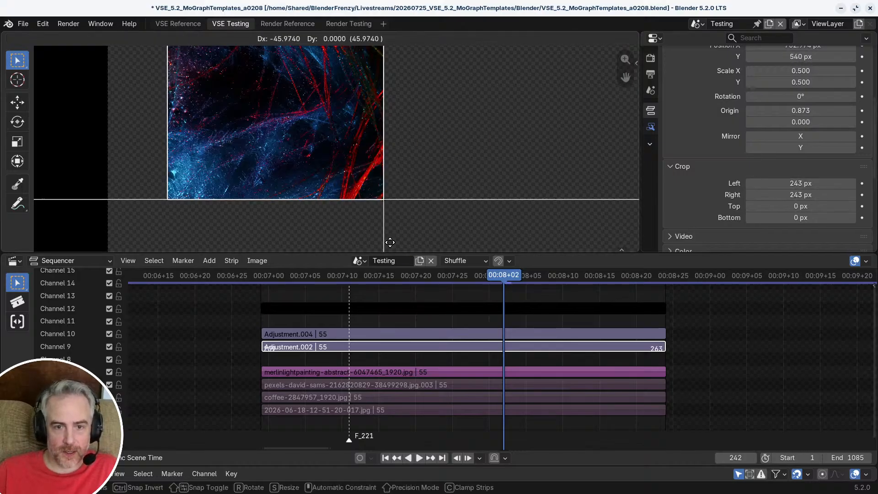
click(388, 229)
Step: Try moving Adjustment.002 about 46 px along X so the cropped image meets the centre of the frame
key(g)
key(x)
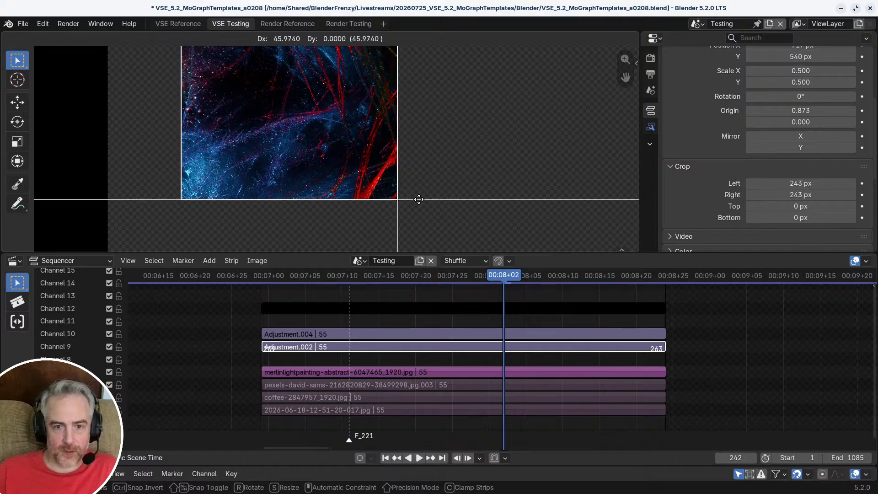
click(416, 196)
scroll(413, 177, down, 5)
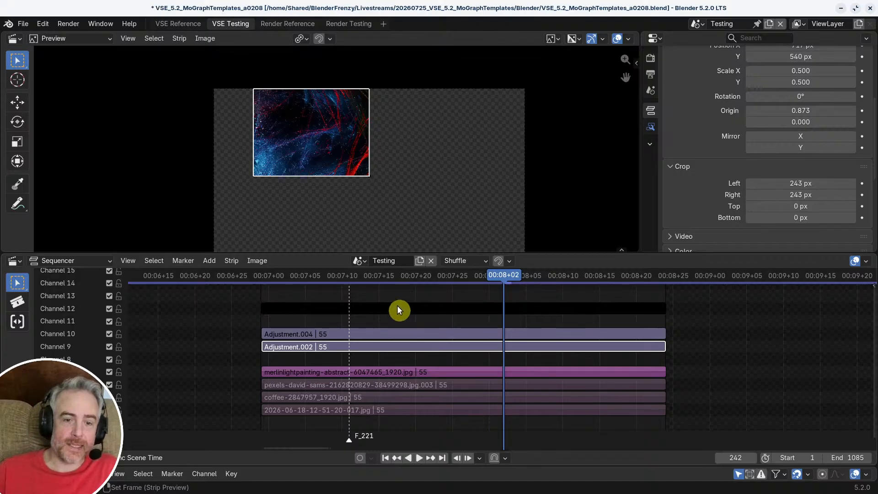
Step: Check the merlinlightpainting image strip's outline, exit the meta strip, and inspect how the image fits against the other three grid images
click(348, 370)
alt+click(347, 370)
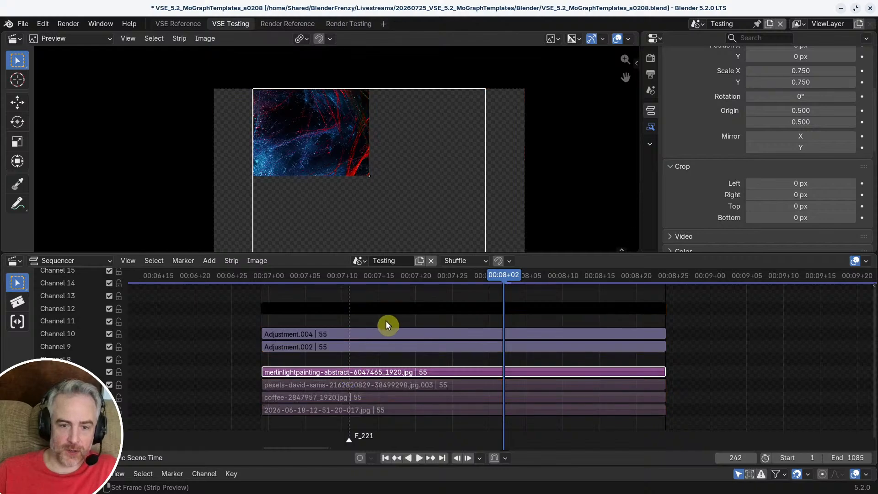
click(392, 292)
key(Tab)
scroll(346, 163, up, 7)
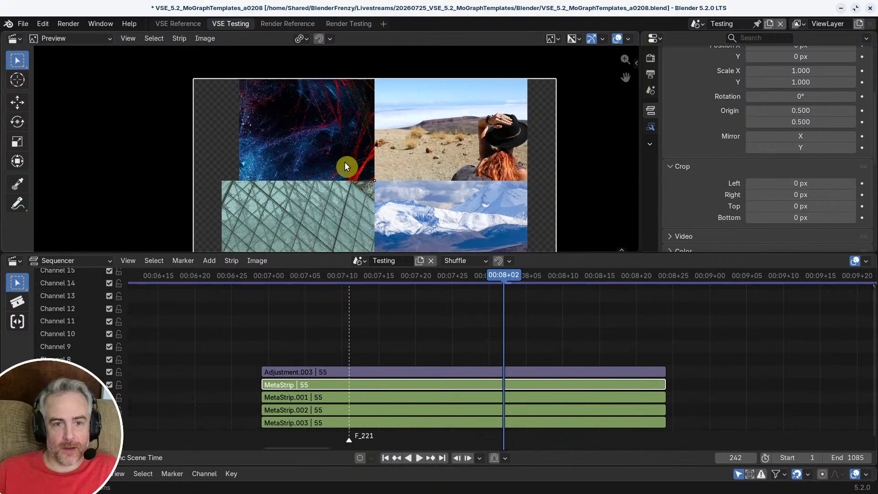
scroll(355, 151, down, 2)
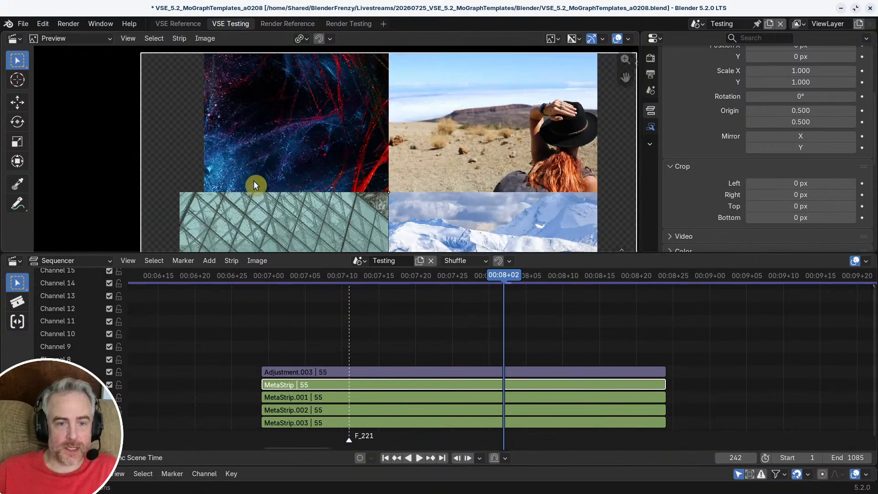
scroll(343, 173, down, 2)
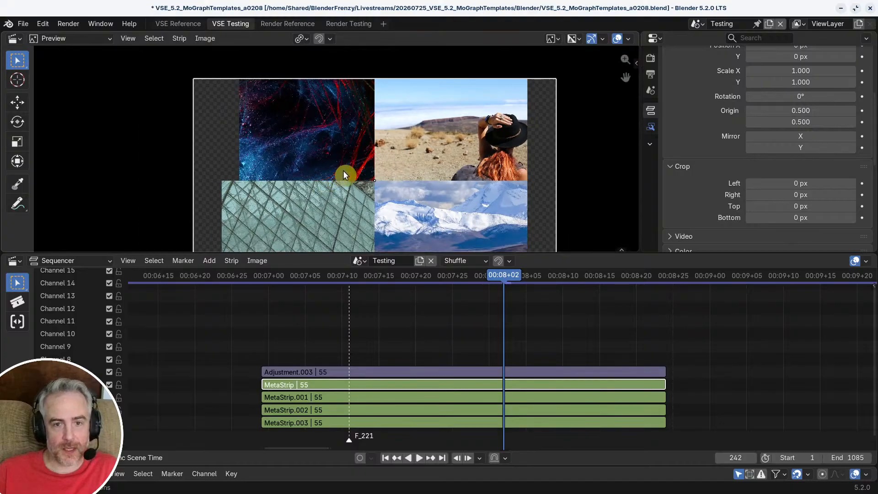
scroll(234, 183, up, 1)
scroll(198, 191, up, 1)
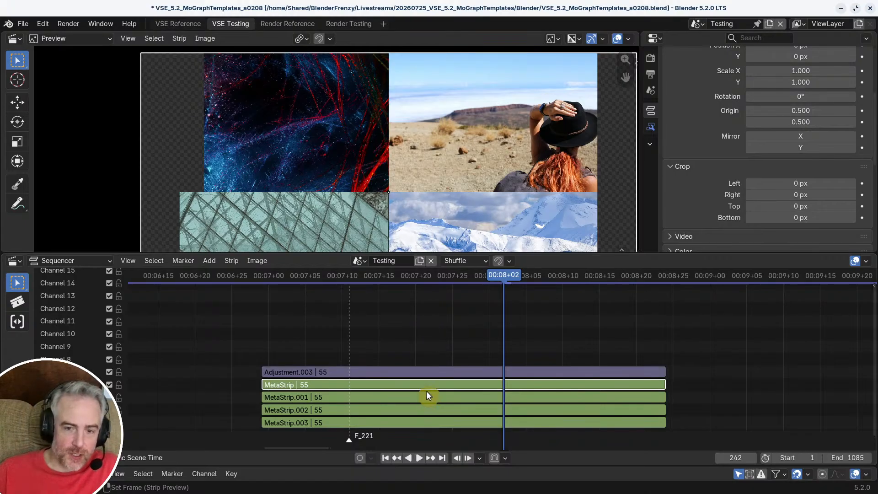
Step: Undo the crop, origin and position changes on Adjustment.002 inside MetaStrip and select the merlinlightpainting image strip
key(Tab)
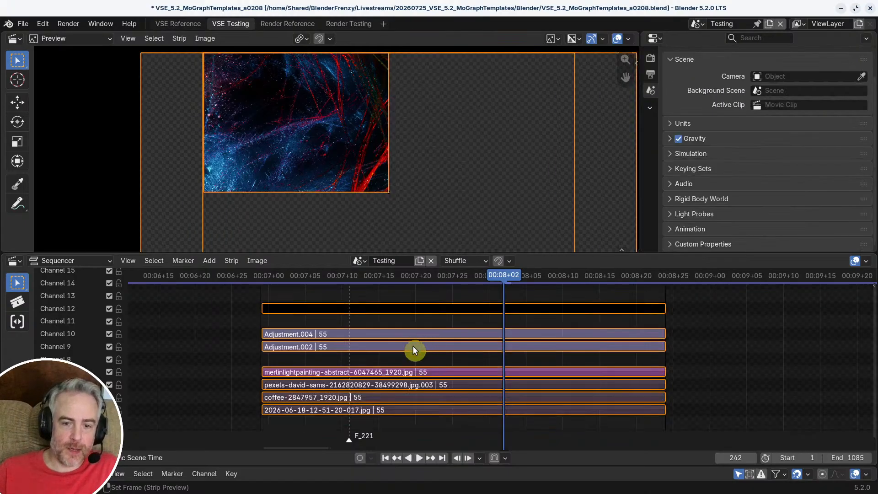
key(Tab)
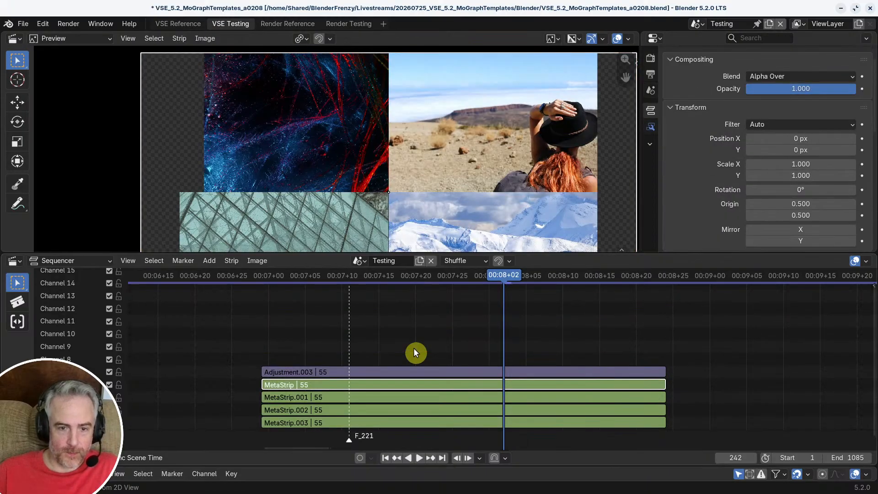
key(Tab)
key(a)
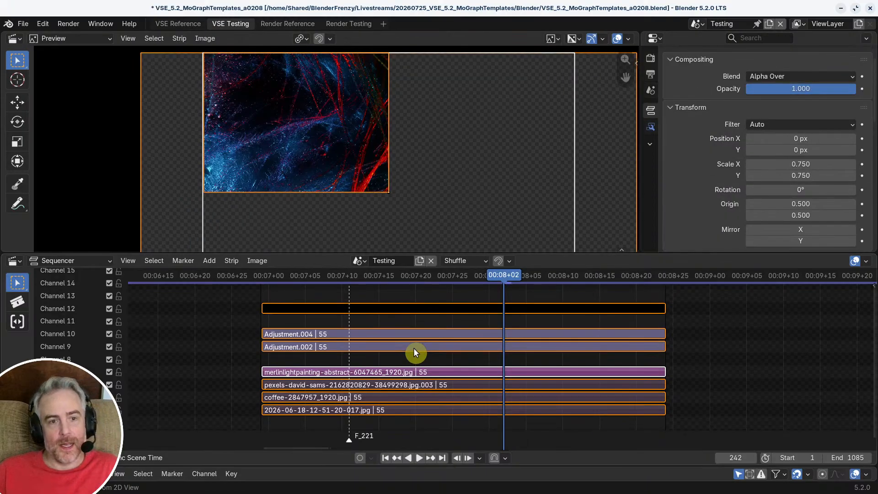
click(413, 348)
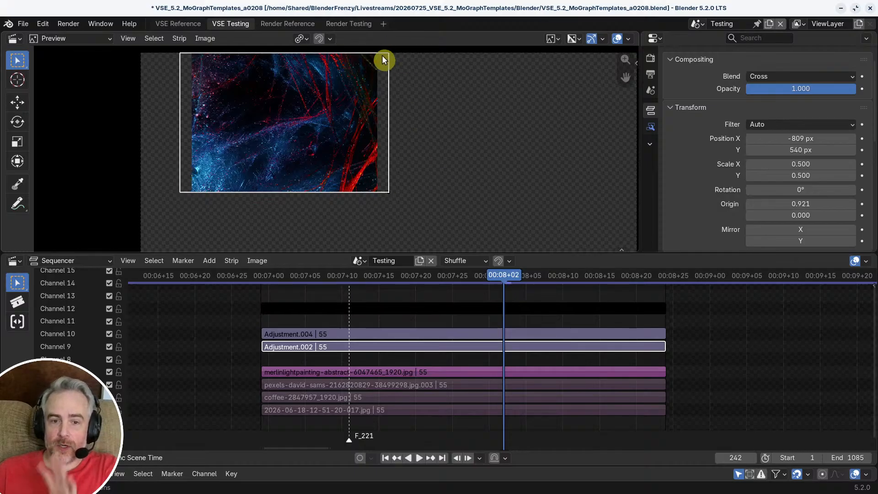
click(402, 372)
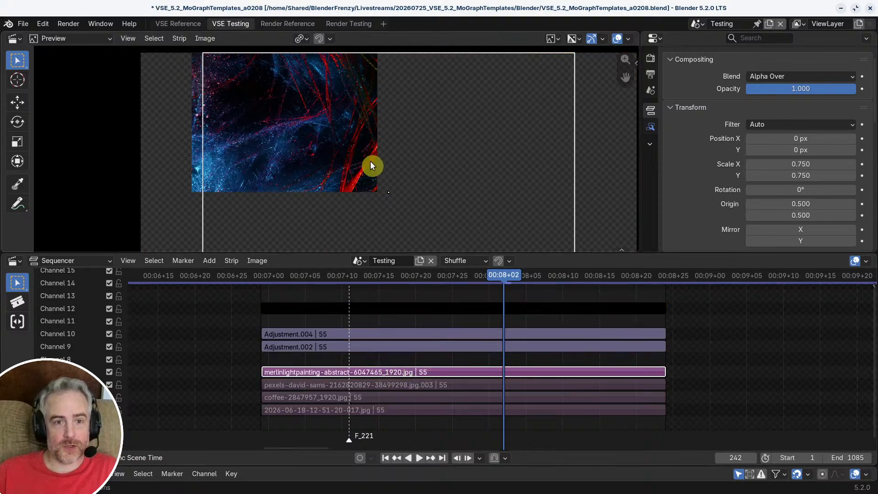
key(s)
right_click(387, 167)
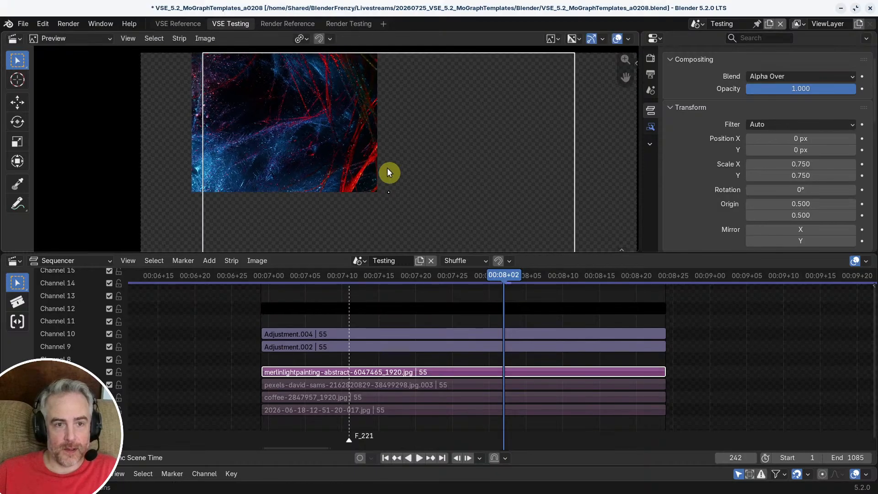
key(s)
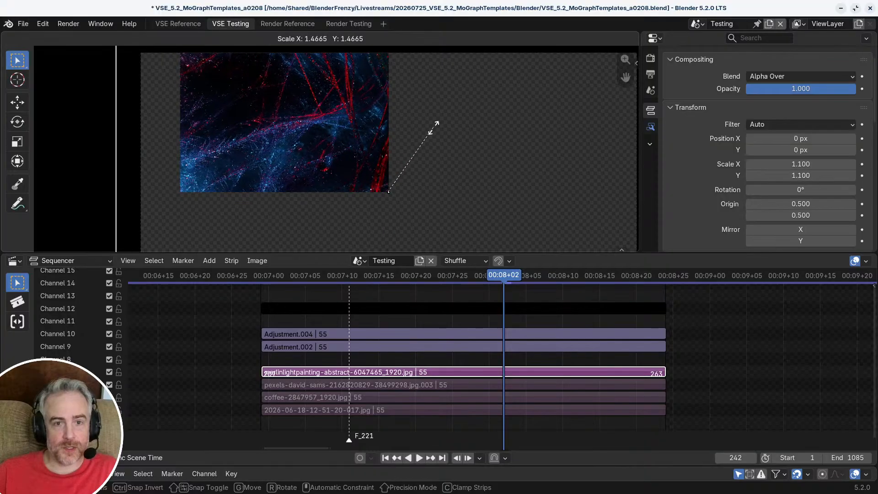
right_click(358, 133)
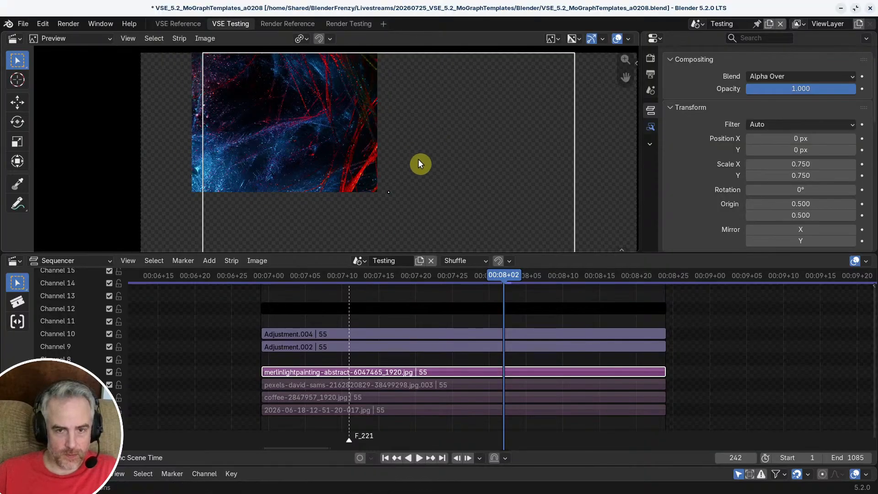
Step: Scale the merlinlightpainting image to about 1.073, reposition it to about X -200 px, Y 209 px, and exit the meta strip
key(s)
click(421, 137)
key(g)
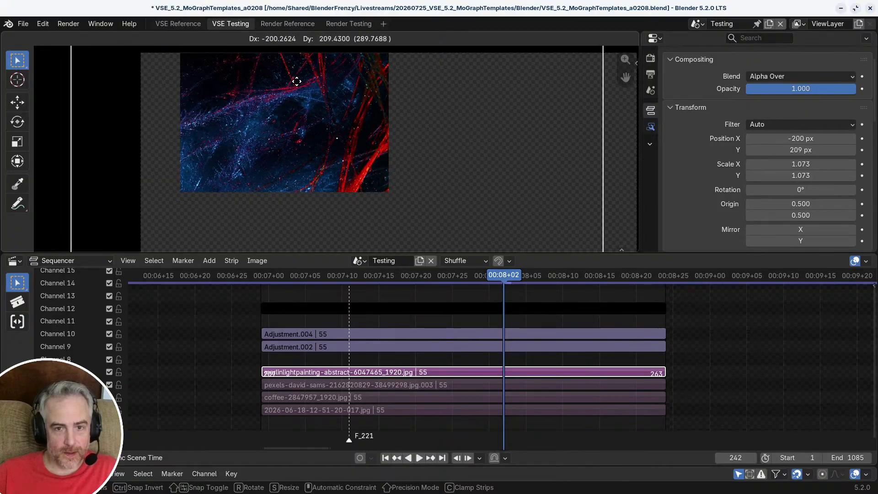
click(296, 81)
key(Tab)
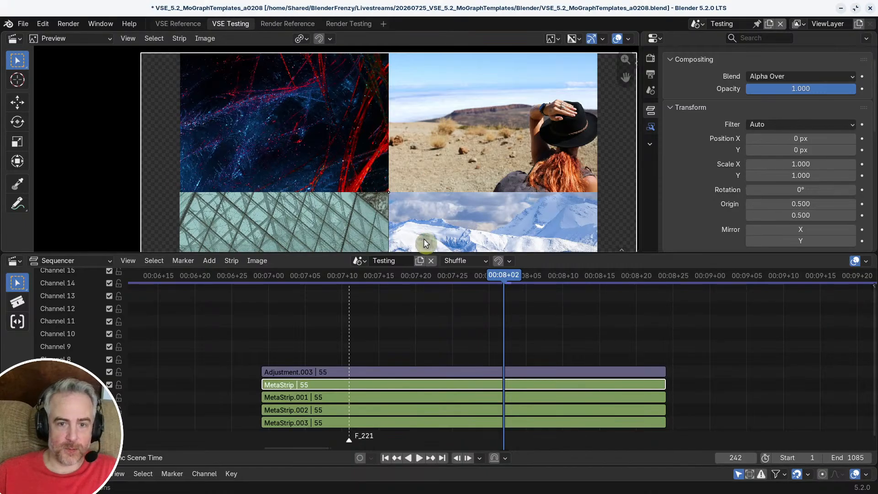
Step: Play back the four-image grid animation from its start at frame 209 and review the result with the full grid displayed
drag(342, 273, 260, 273)
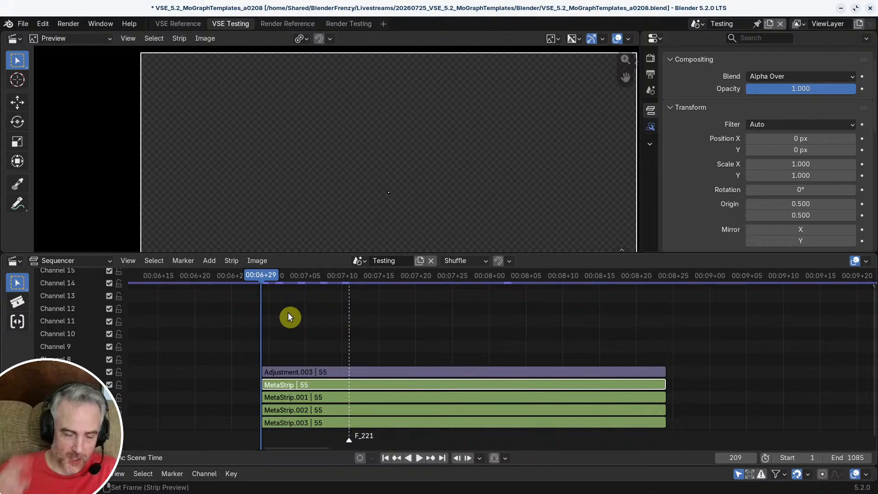
key(space)
key(space)
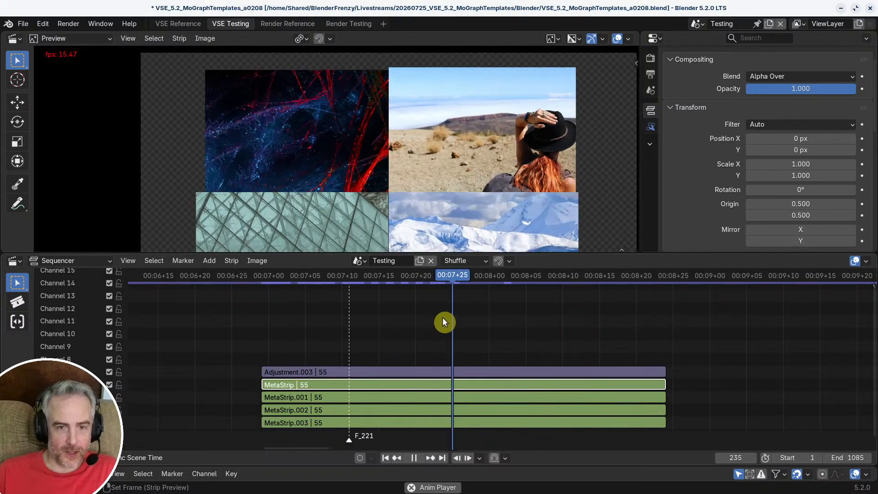
key(space)
middle_drag(520, 327, 481, 327)
ctrl+middle_drag(480, 327, 450, 328)
drag(465, 275, 280, 276)
key(space)
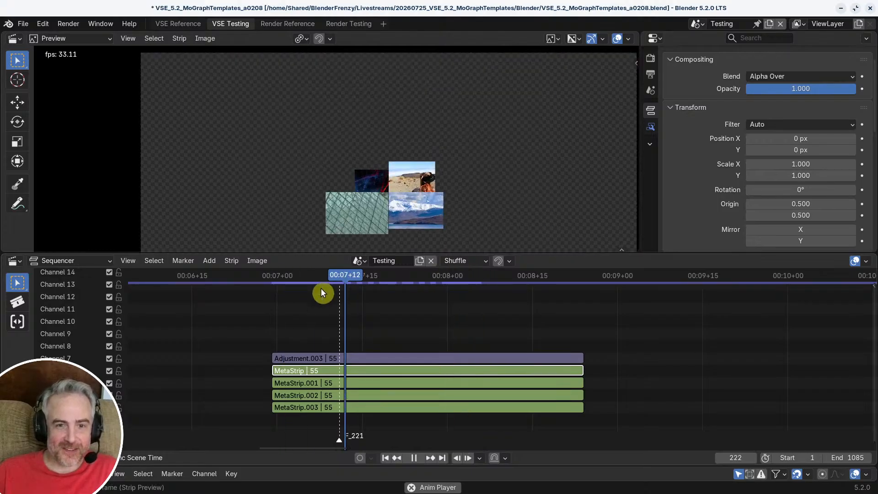
key(space)
ctrl+middle_drag(449, 134, 441, 163)
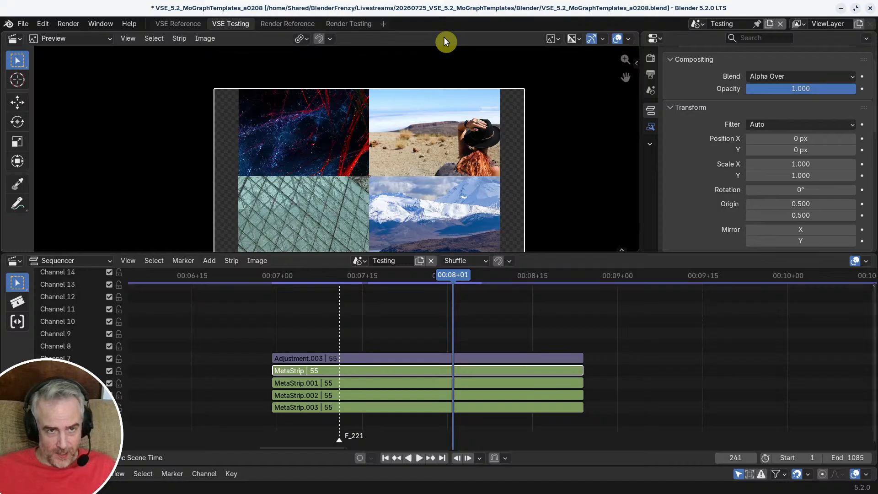
Step: Save the file and play back the first image grid from the timeline start, stopping at frame 46
key(ctrl+s)
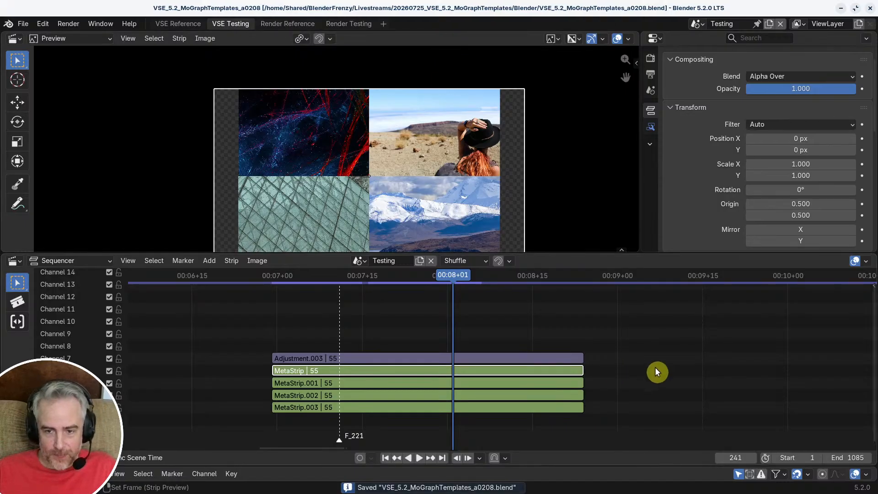
scroll(657, 371, down, 5)
ctrl+middle_drag(562, 355, 686, 309)
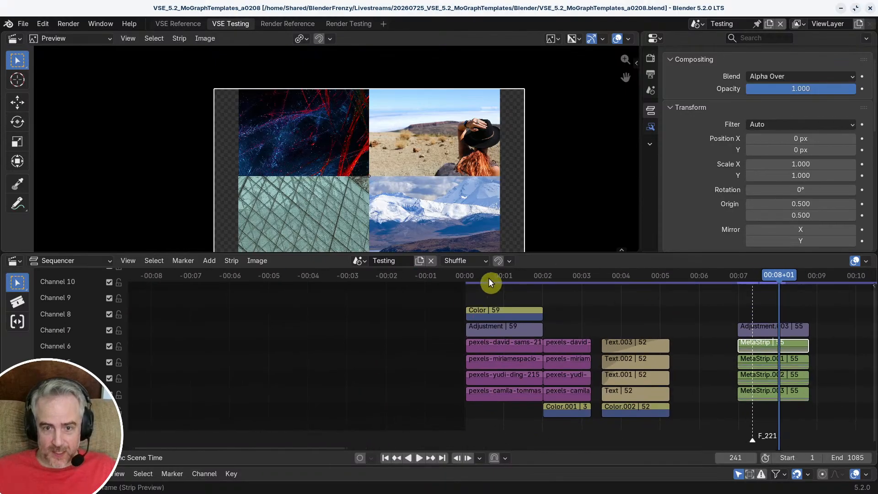
click(473, 277)
key(space)
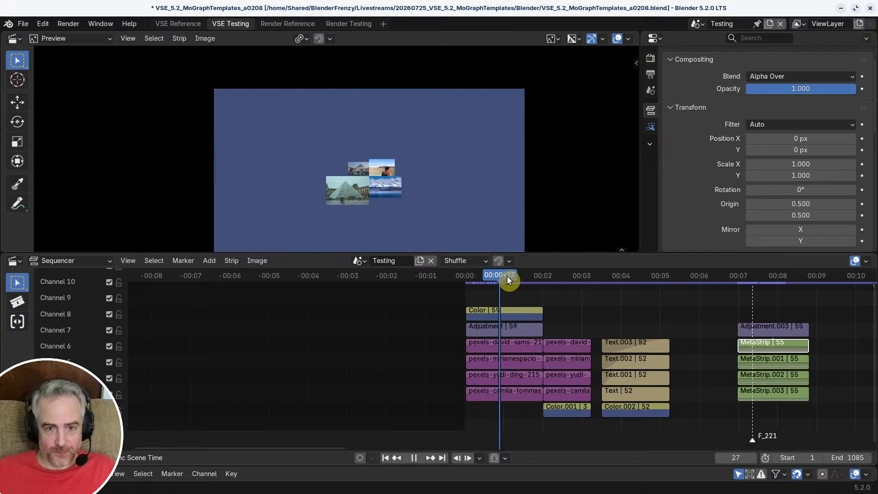
mouse_move(527, 280)
mouse_down()
mouse_move(537, 278)
mouse_move(506, 283)
mouse_move(523, 279)
mouse_up()
Step: Replace the source image of the first grid's pexels-david-sams strip with merlinlightpainting-abstract-6047465_1920.jpg, browsing the Images folder as thumbnails
click(506, 343)
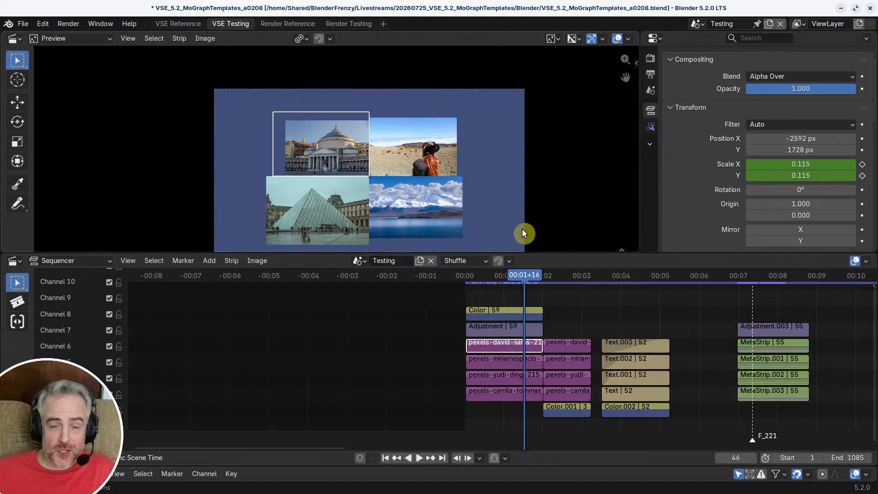
scroll(726, 174, down, 10)
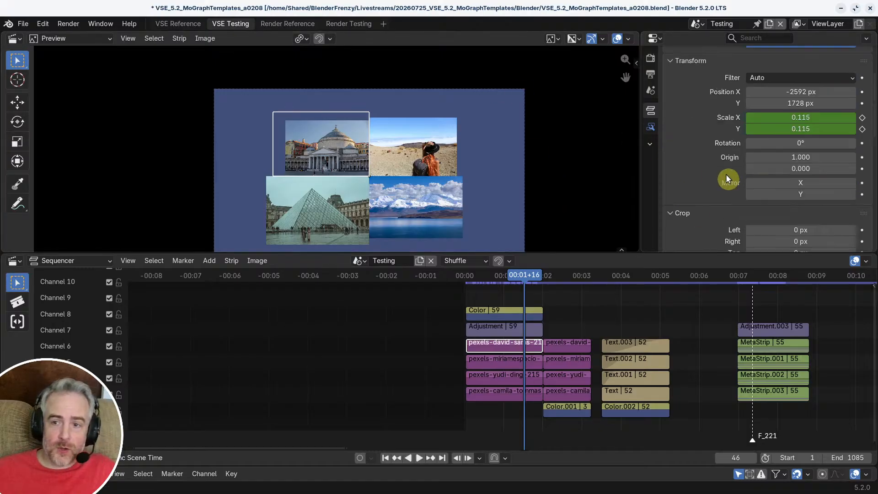
scroll(449, 141, down, 1)
scroll(737, 161, down, 1)
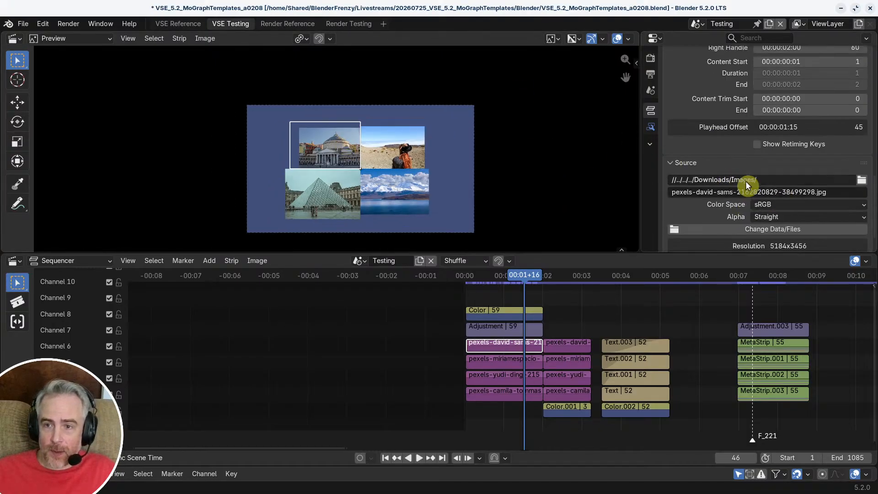
scroll(737, 161, up, 1)
scroll(739, 158, down, 1)
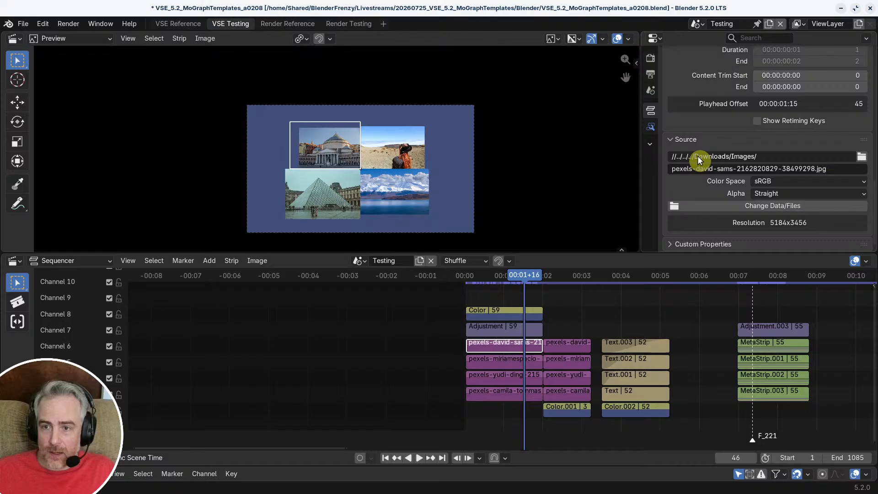
click(863, 158)
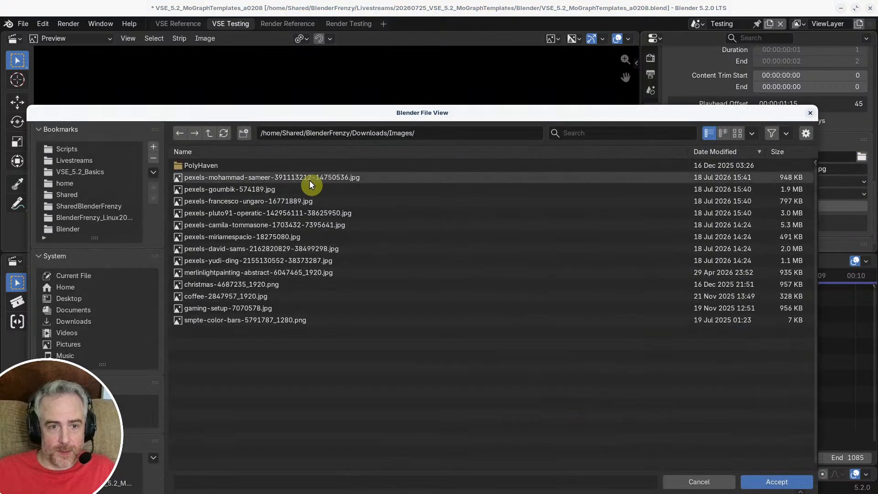
click(737, 133)
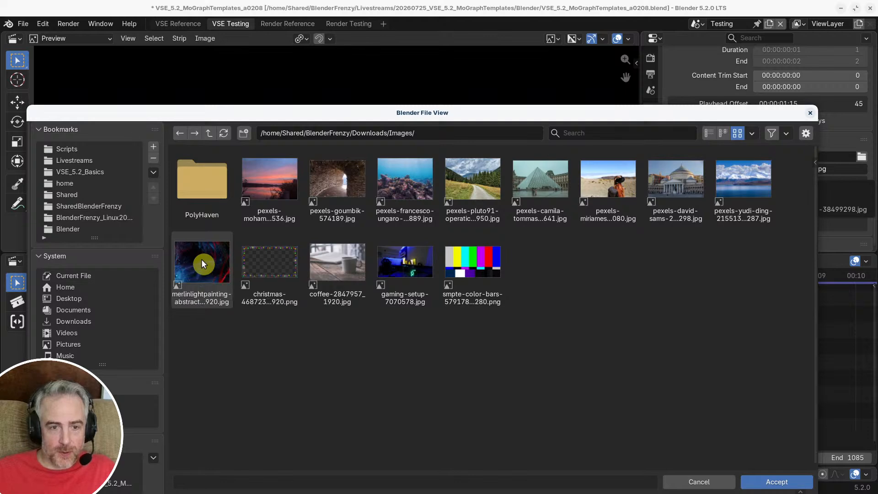
click(780, 482)
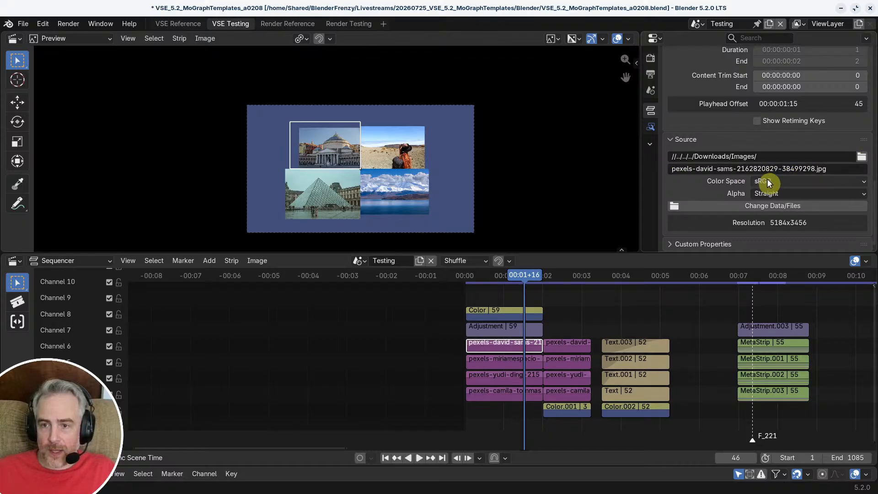
click(766, 206)
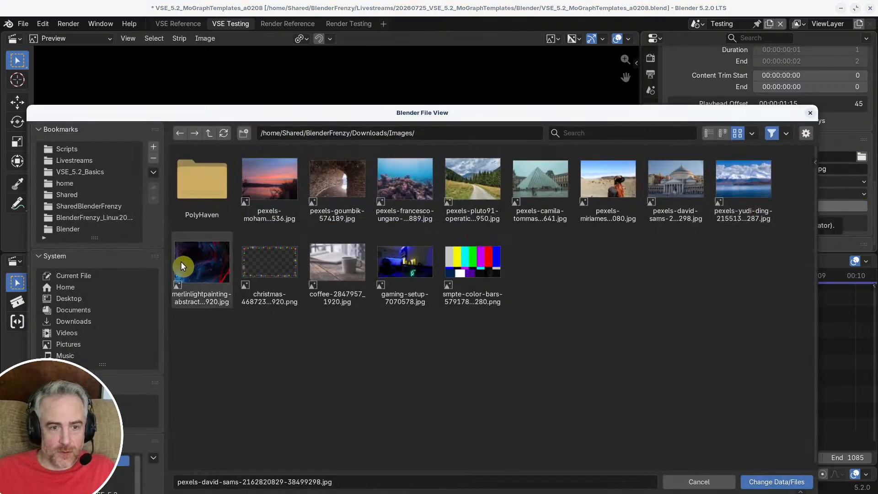
double_click(201, 260)
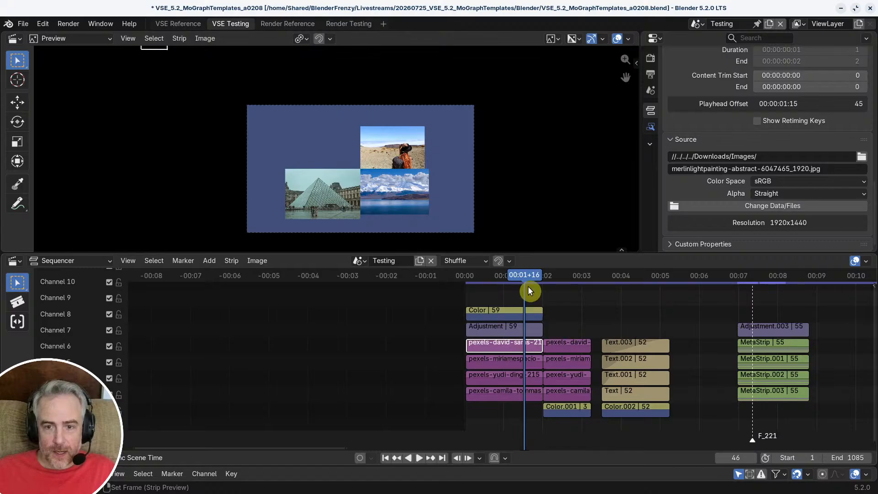
Step: Move to frame 49 and reset the replaced image's Position X and Y to 0 px
mouse_move(523, 275)
mouse_down()
mouse_move(465, 275)
mouse_move(540, 275)
mouse_move(517, 279)
mouse_move(528, 278)
mouse_up()
key(space)
scroll(753, 181, up, 10)
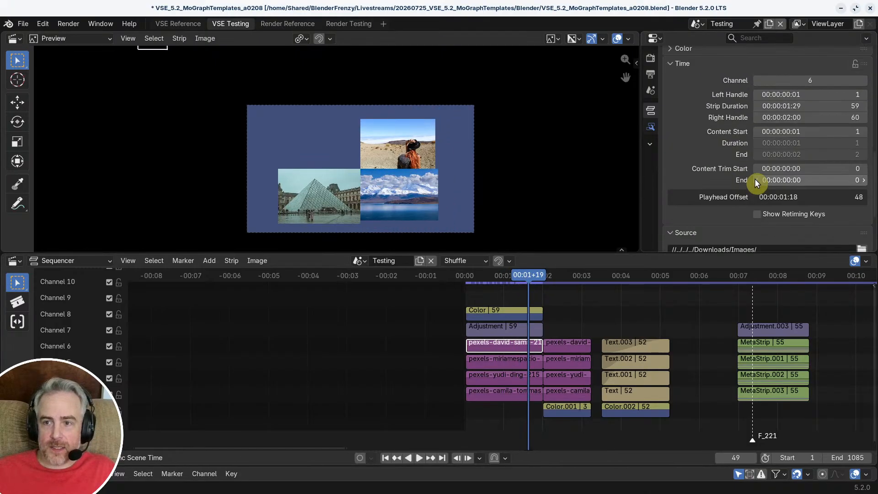
scroll(755, 178, up, 7)
scroll(756, 172, down, 1)
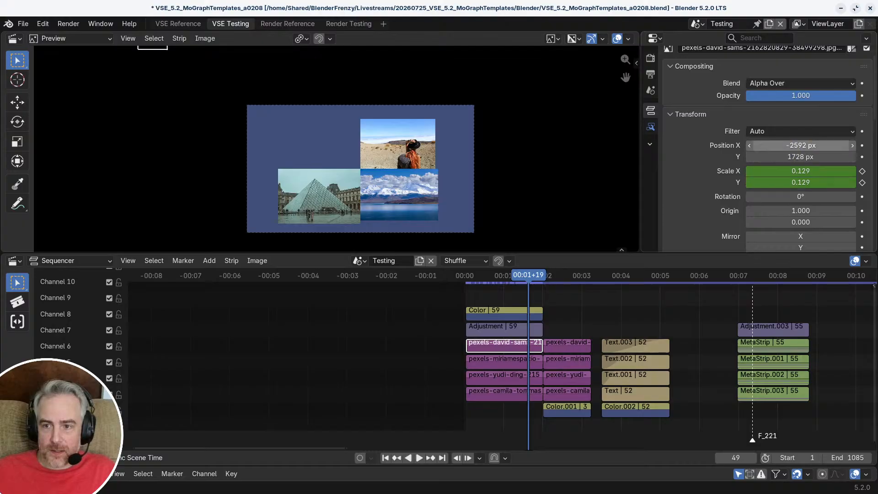
drag(799, 145, 800, 157)
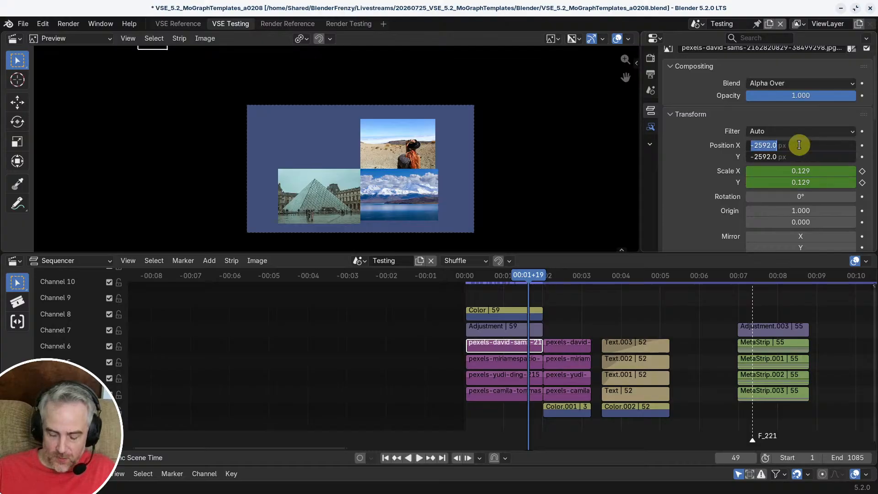
text(0)
key(Return)
Step: Move the replaced image so its lower inner corner meets the grid centre, at Position X -960 px, Y 720 px
drag(471, 233, 469, 231)
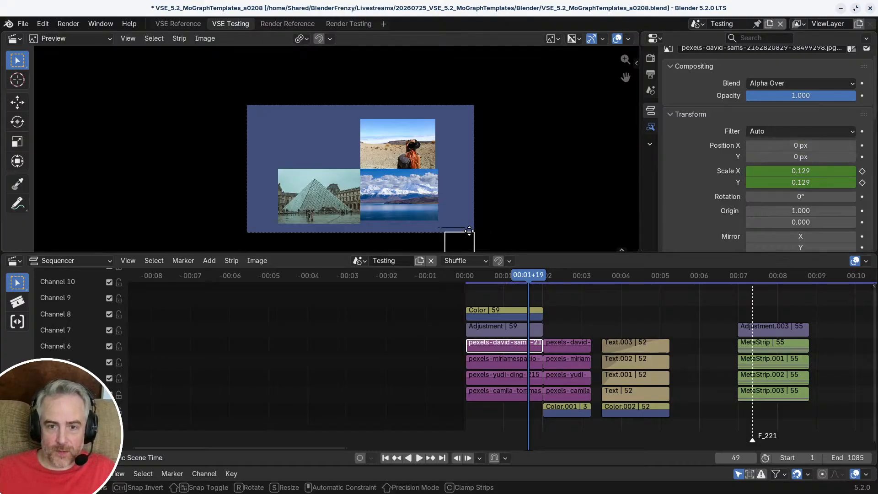
right_click(348, 147)
scroll(341, 155, up, 5)
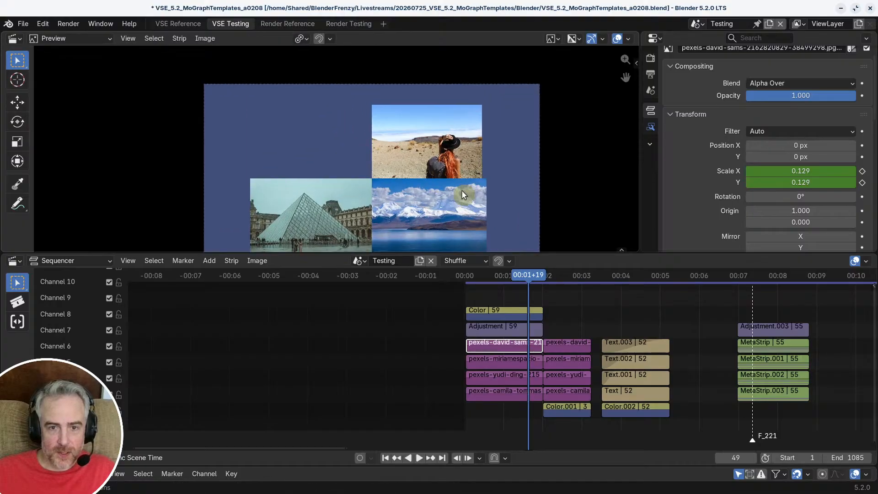
key(g)
click(285, 68)
ctrl+middle_drag(337, 150, 383, 190)
key(g)
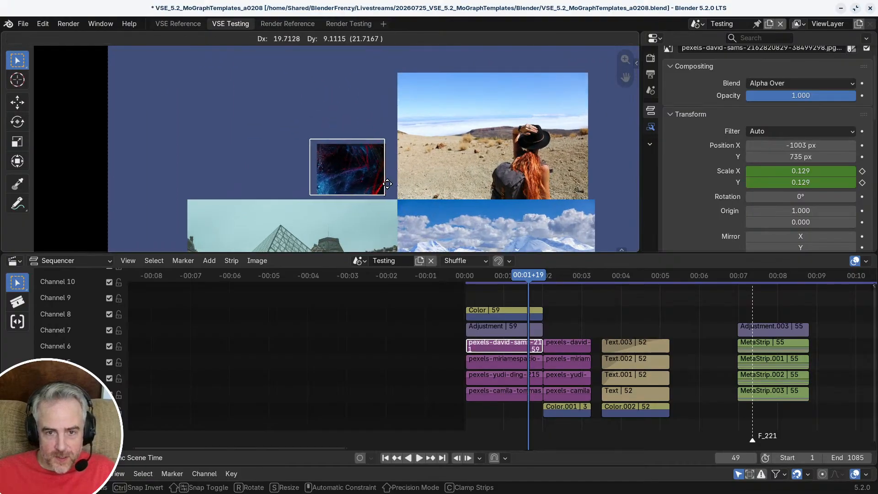
click(403, 183)
scroll(462, 179, down, 3)
Step: Scrub to frame 57 and compare the replaced image's animated scale and source resolution with the other grid images
click(531, 293)
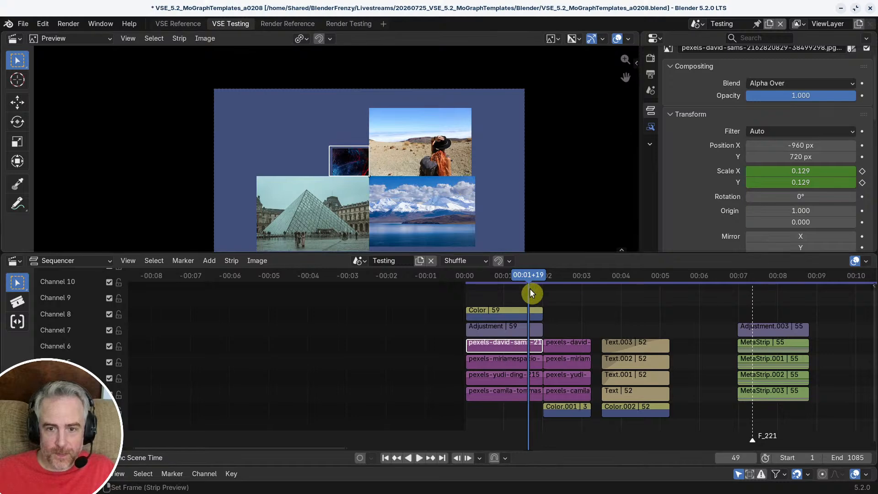
mouse_move(531, 293)
mouse_down()
mouse_move(453, 273)
mouse_move(578, 275)
mouse_move(466, 283)
mouse_move(539, 288)
mouse_up()
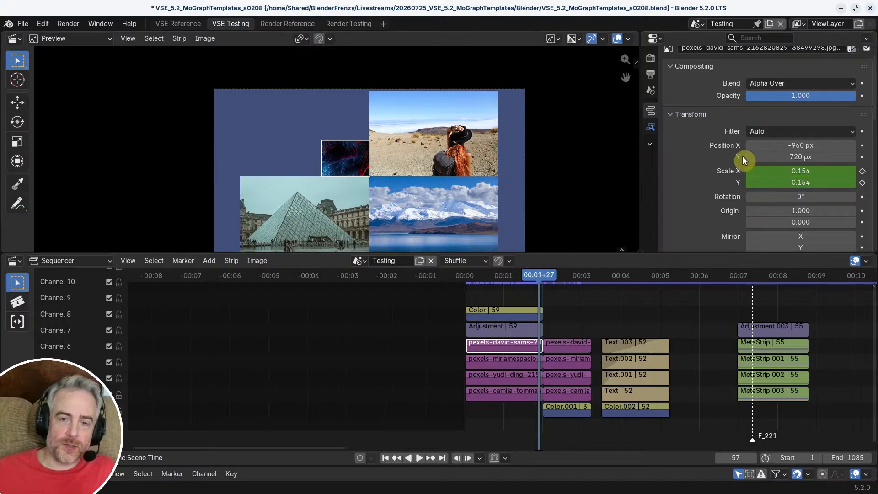
scroll(748, 166, down, 15)
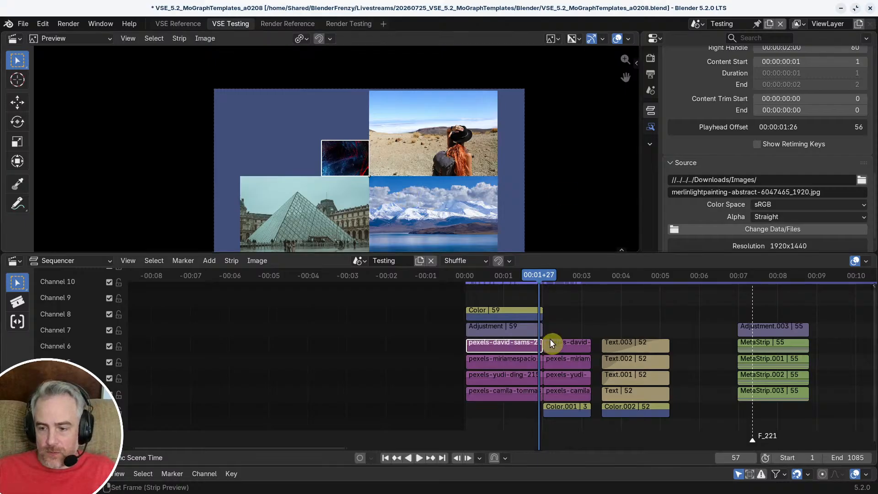
Step: Go to frame 229 in the meta-strip version of the grid and enter MetaStrip
ctrl+middle_drag(550, 339, 751, 345)
middle_drag(815, 346, 585, 346)
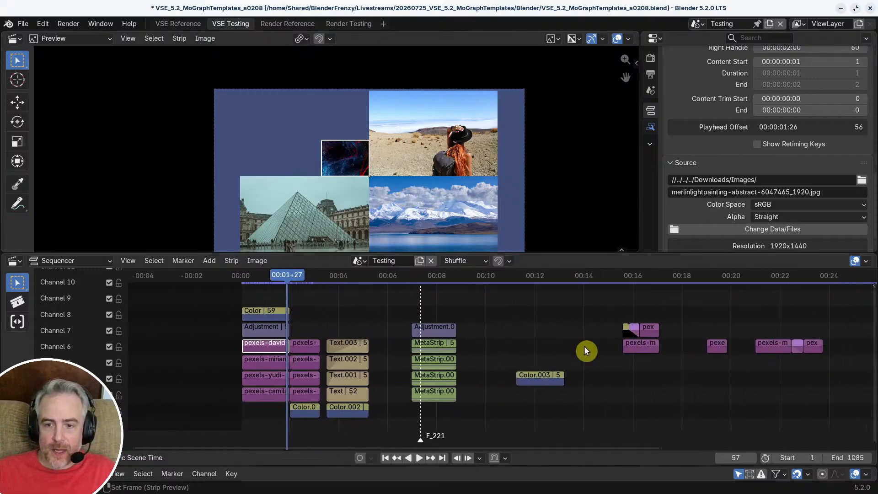
scroll(501, 350, up, 4)
middle_drag(524, 349, 648, 347)
scroll(647, 346, up, 8)
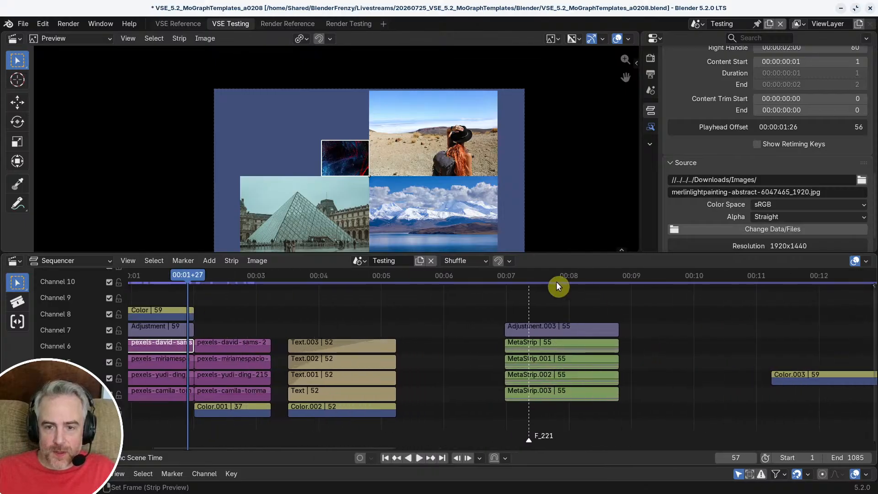
click(546, 276)
click(549, 341)
key(Tab)
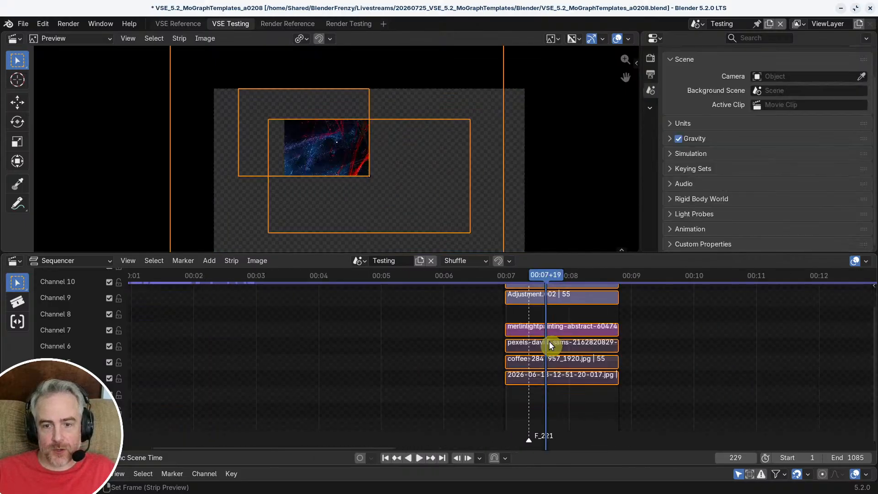
Step: Examine the transforms of Adjustment.002 and the merlinlightpainting image inside MetaStrip, and exit the meta strip
click(543, 303)
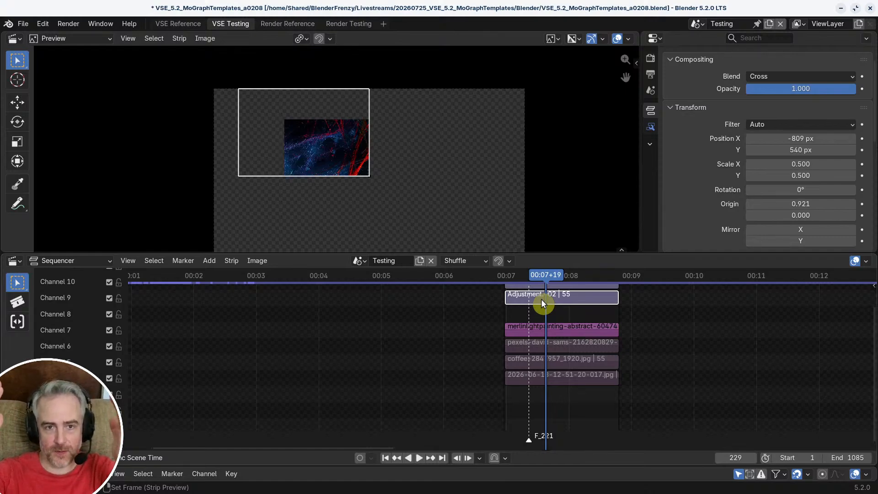
click(534, 328)
key(a)
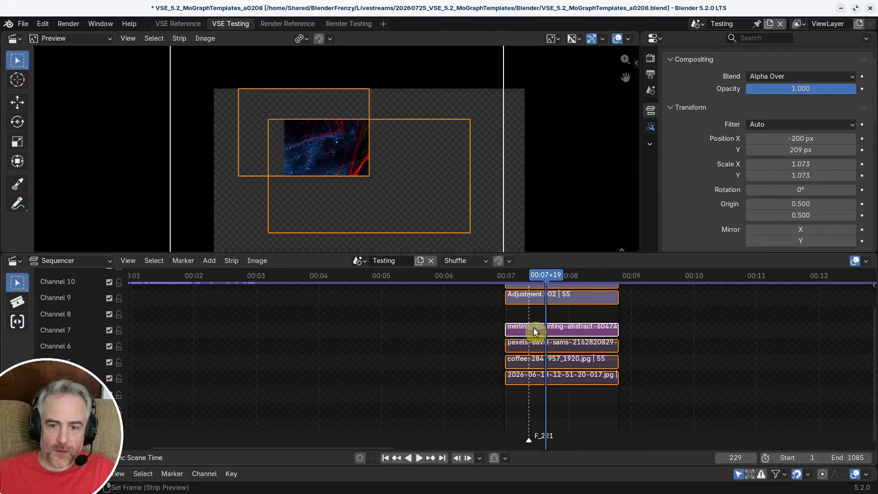
click(534, 327)
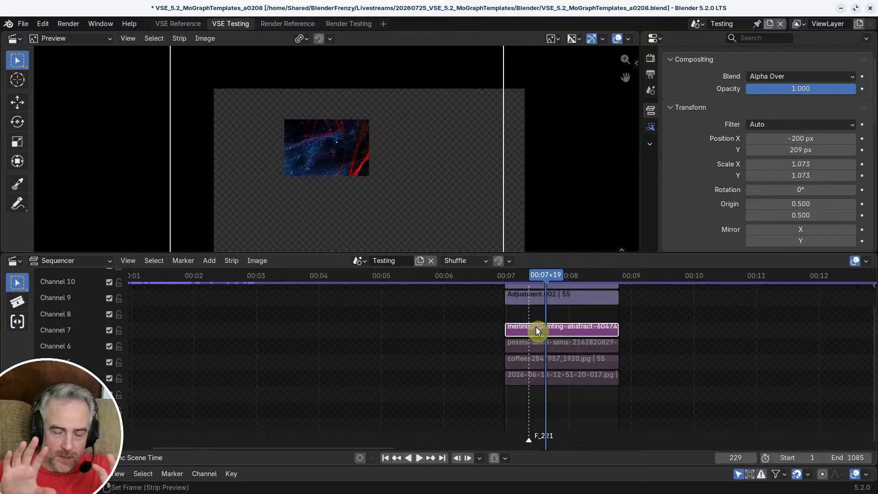
click(682, 345)
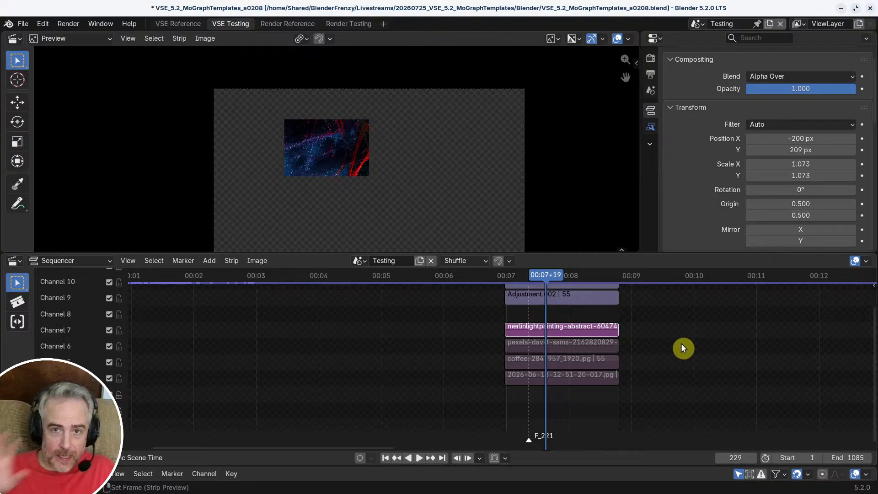
key(Tab)
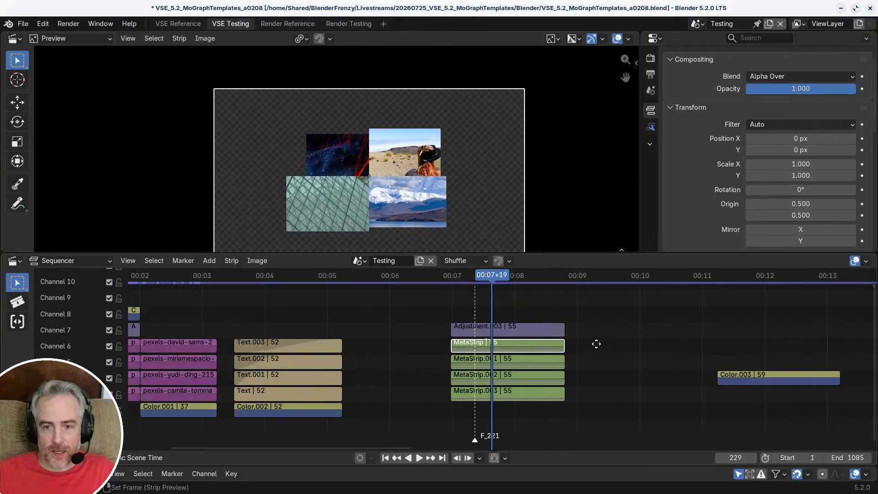
Step: Preview the image and transition strips that follow Color.003 in the timeline, and delete them all
ctrl+scroll(595, 343, right, 5)
ctrl+middle_drag(497, 340, 408, 313)
mouse_move(635, 275)
mouse_down()
mouse_move(682, 273)
mouse_move(639, 276)
mouse_move(646, 275)
mouse_up()
middle_drag(524, 218, 511, 191)
mouse_move(651, 278)
mouse_down()
mouse_move(688, 279)
mouse_move(651, 280)
mouse_up()
middle_drag(750, 343, 450, 375)
drag(599, 279, 341, 320)
scroll(555, 310, down, 5)
scroll(511, 311, down, 2)
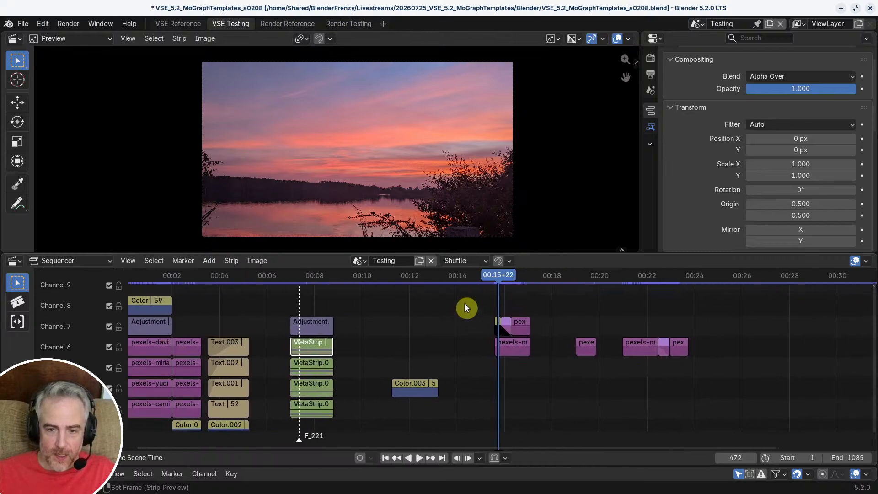
drag(468, 288, 728, 379)
key(Delete)
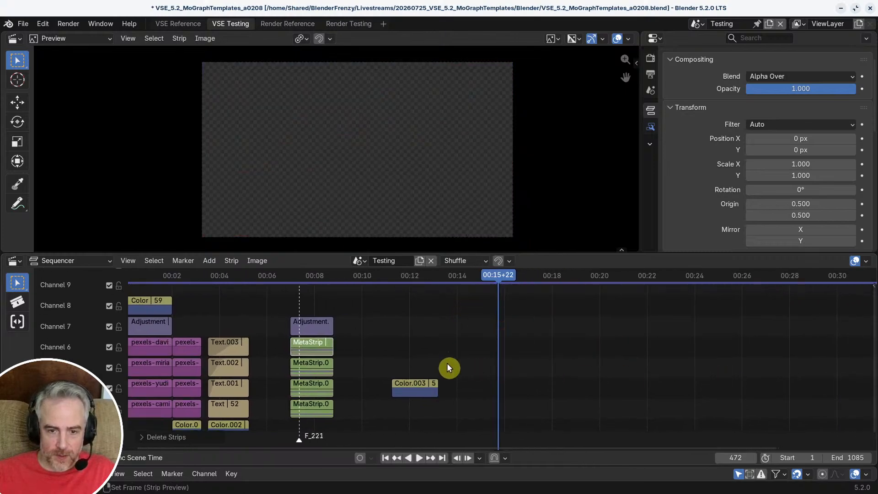
Step: Move the Color.003 strip to channel 8, directly above Adjustment.003 and aligned with the start of the meta strips
ctrl+middle_drag(410, 363, 556, 365)
drag(557, 365, 361, 344)
middle_drag(486, 405, 373, 349)
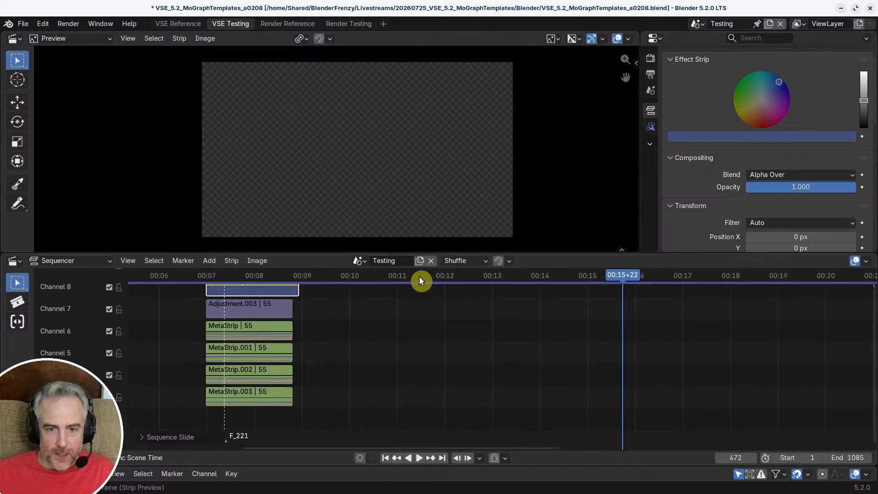
Step: Add the coffee, merlinlightpainting, pexels-francesco and pexels-goumbik images as consecutive strips on channel 4 from about 00:11+15
click(403, 278)
middle_drag(495, 336, 616, 370)
scroll(544, 337, up, 2)
scroll(565, 355, up, 3)
middle_drag(565, 357, 432, 319)
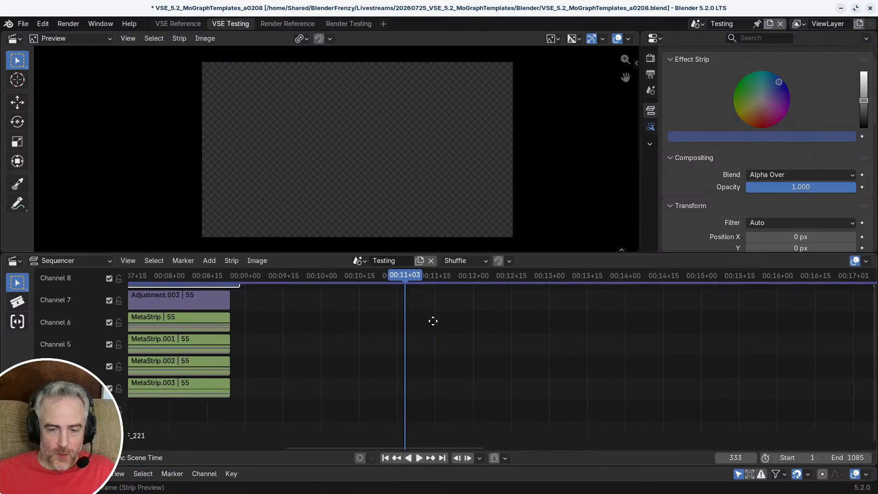
click(380, 275)
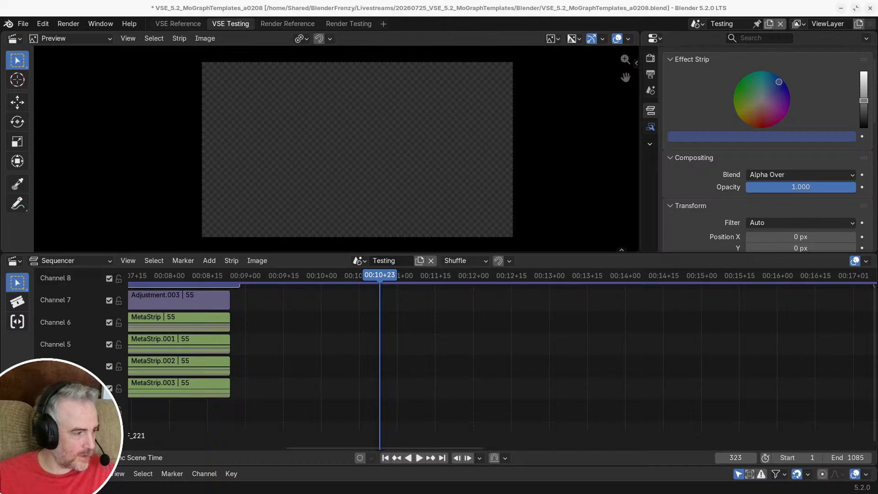
drag(280, 247, 436, 361)
drag(422, 320, 728, 403)
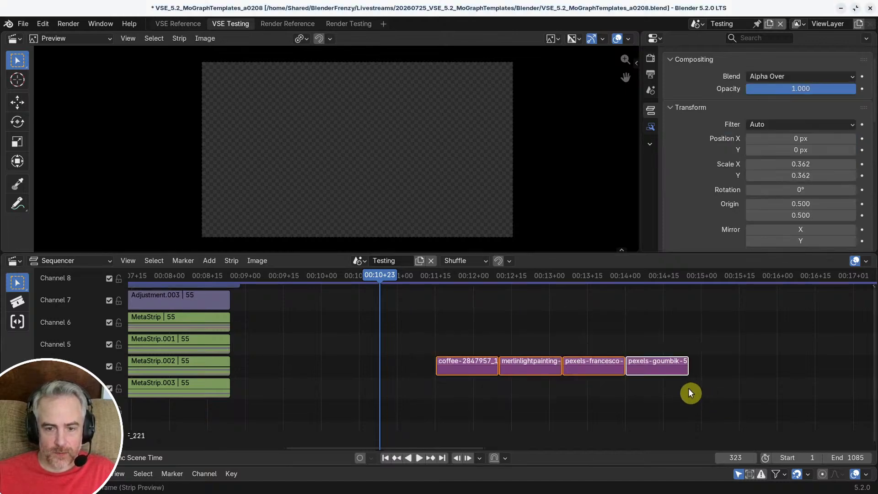
Step: Slide the four image strips back along channel 4 to start at 00:10+23, and preview the coffee image at 00:10+29
key(g)
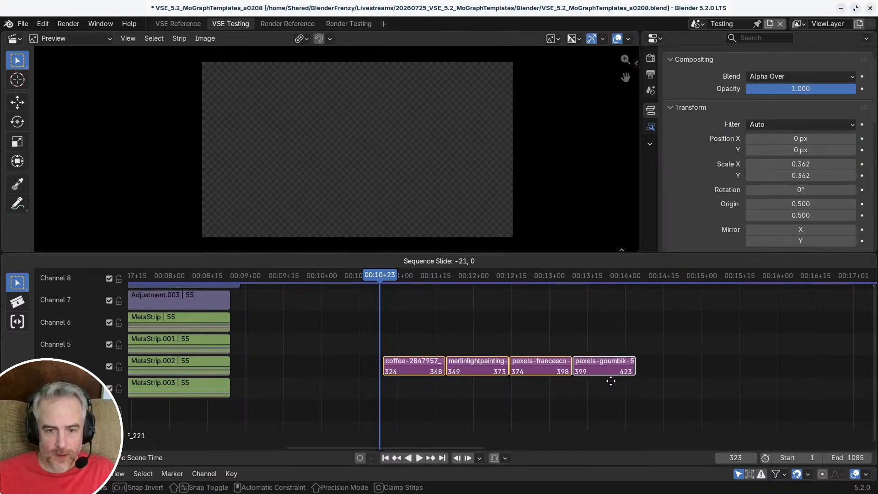
click(610, 378)
mouse_move(387, 281)
mouse_down()
mouse_move(629, 292)
mouse_move(395, 287)
mouse_up()
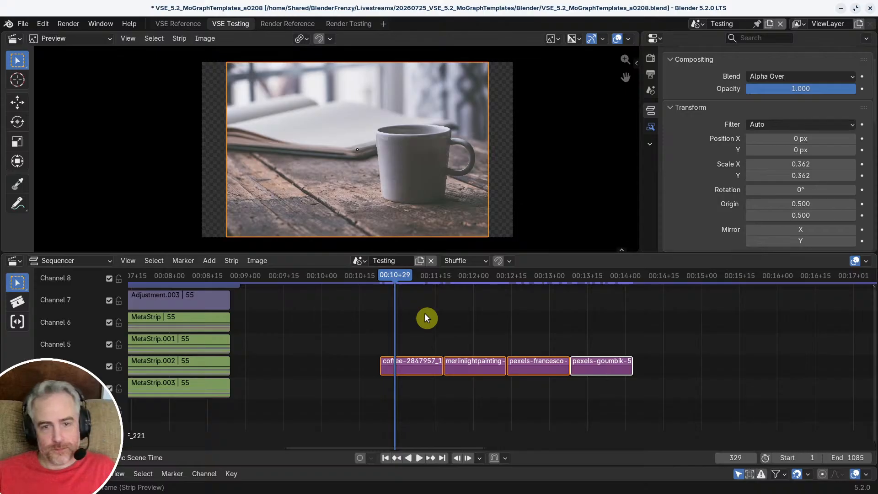
middle_drag(463, 332, 508, 345)
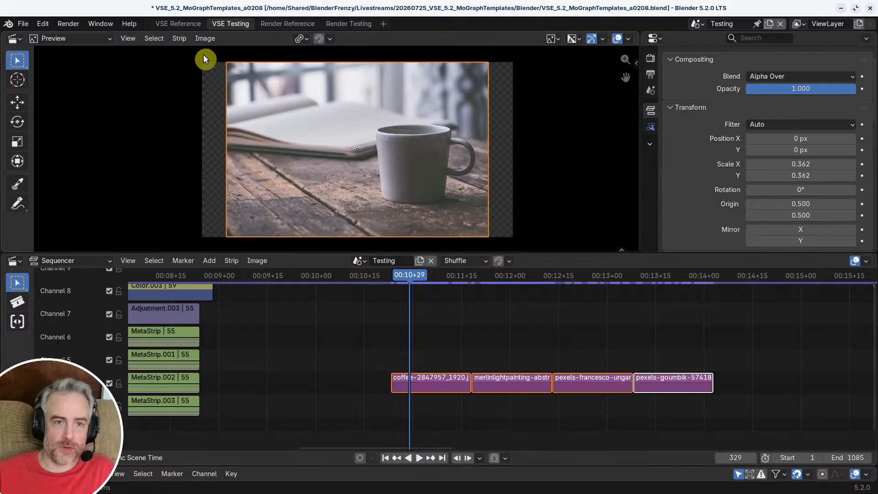
Step: Locate the Move Origin command among the image transforms and check its Quick Favorites and shortcut options
click(210, 40)
click(211, 36)
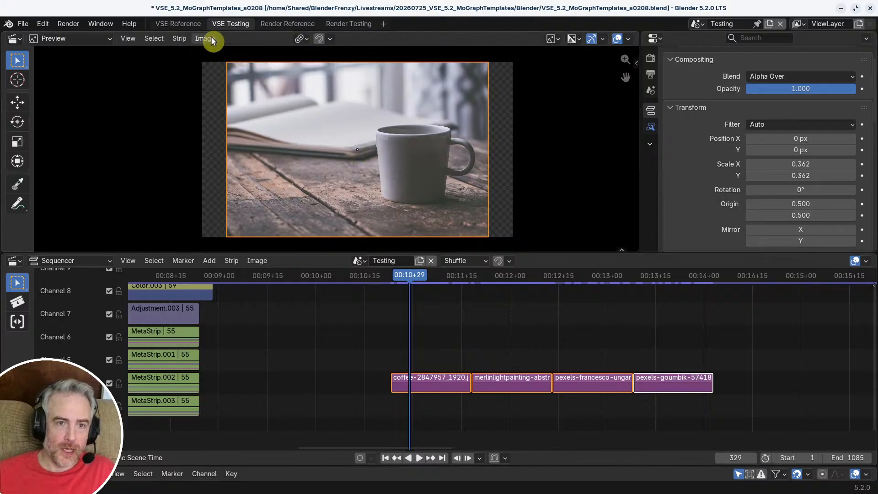
click(211, 37)
mouse_move(252, 53)
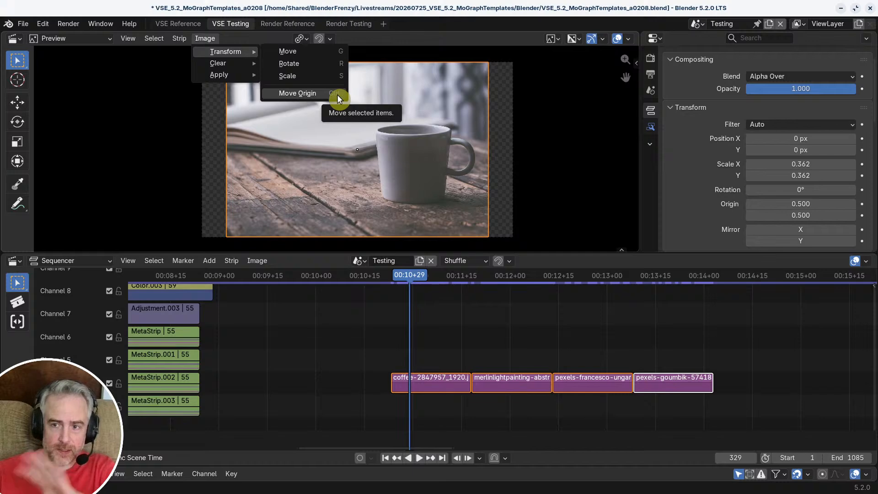
right_click(305, 95)
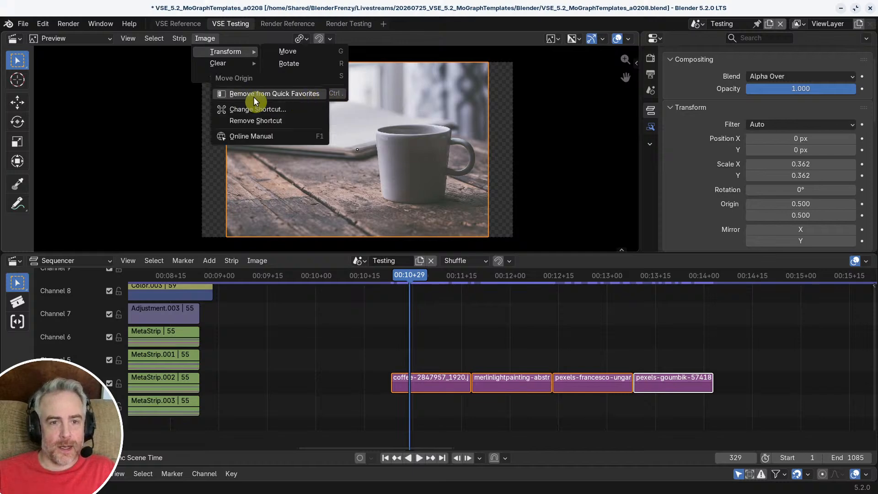
Step: Try moving the origins of the selected images away from their centres with Move Origin from Quick Favorites
click(511, 319)
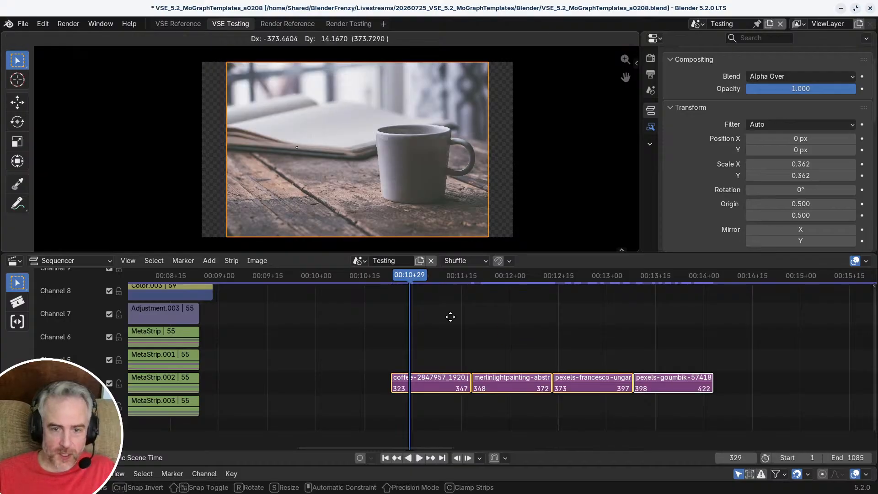
click(449, 317)
key(q)
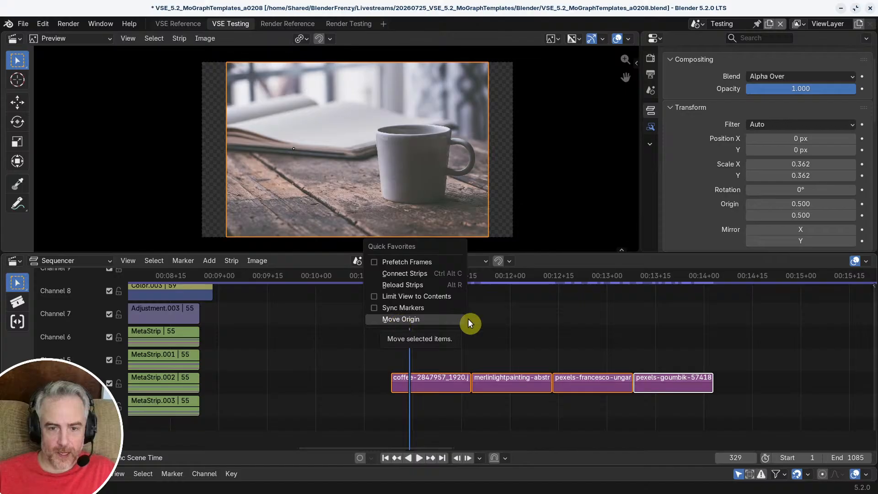
middle_drag(466, 331, 541, 333)
key(q)
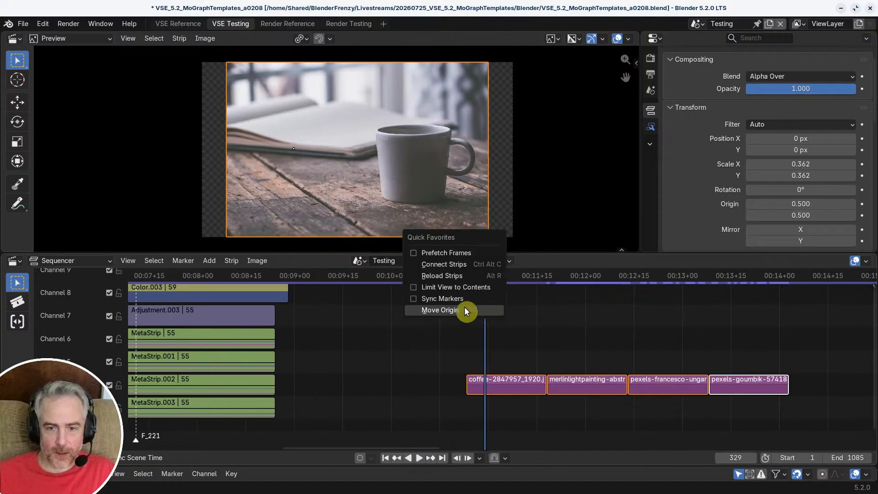
key(q)
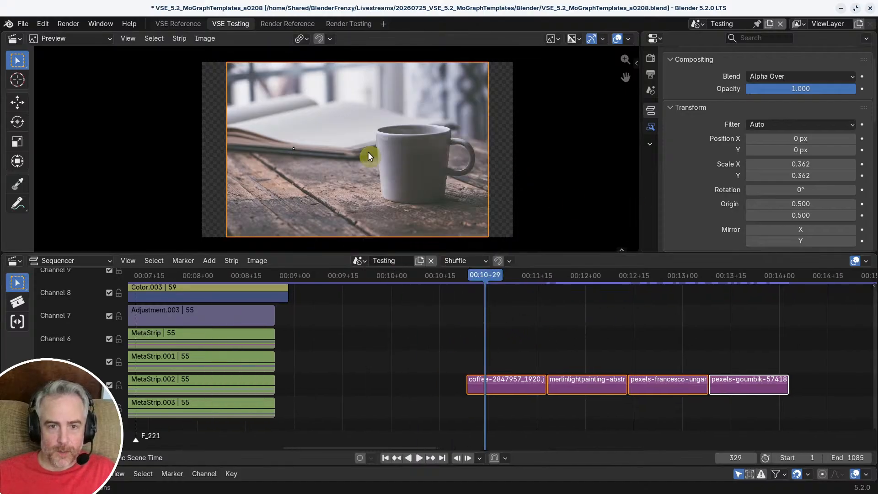
Step: Try Move Origin on only the coffee image in the preview, with and without preview snapping enabled
click(357, 150)
key(q)
click(339, 157)
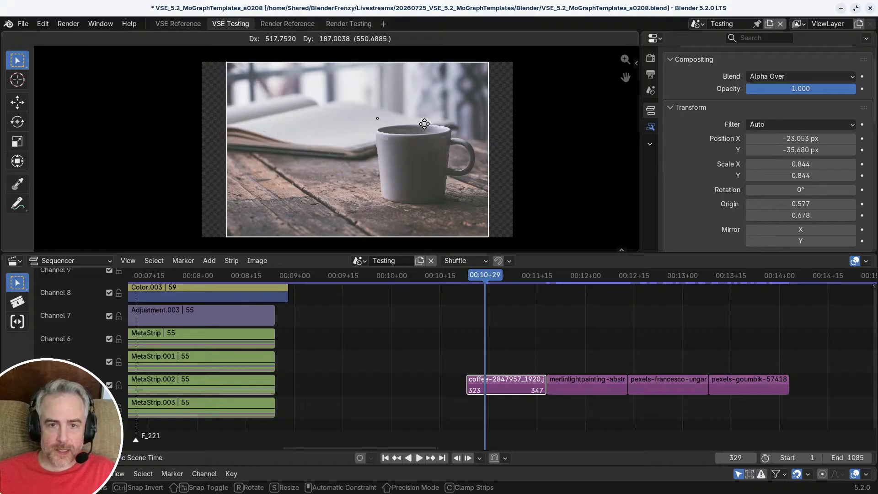
click(340, 98)
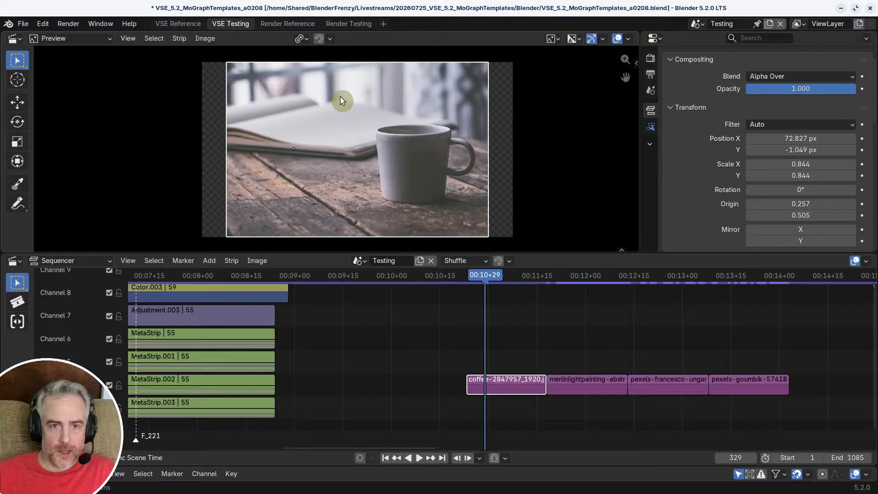
click(322, 40)
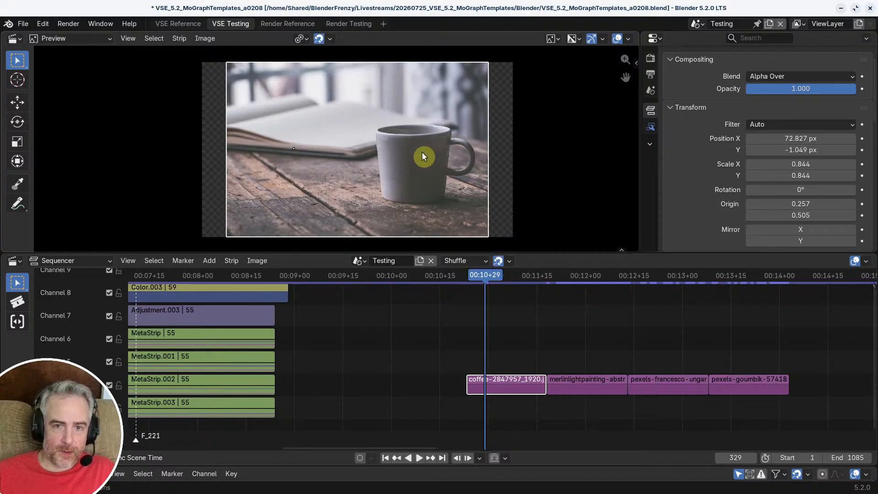
right_click(306, 147)
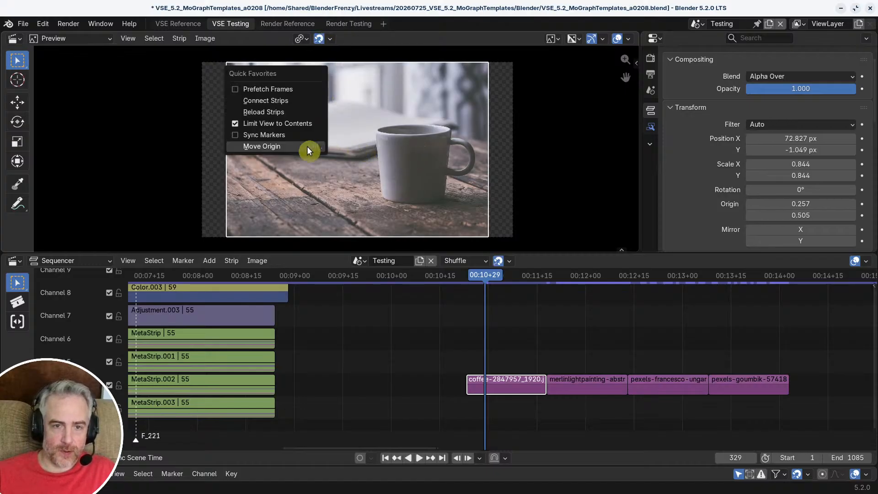
click(306, 147)
click(396, 167)
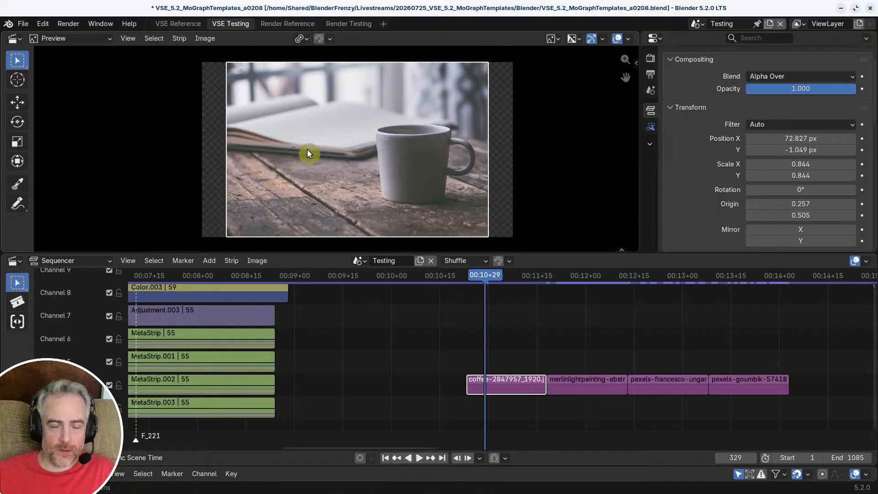
Step: Snap the coffee image's origin to its lower-right corner with Move Origin
right_click(326, 139)
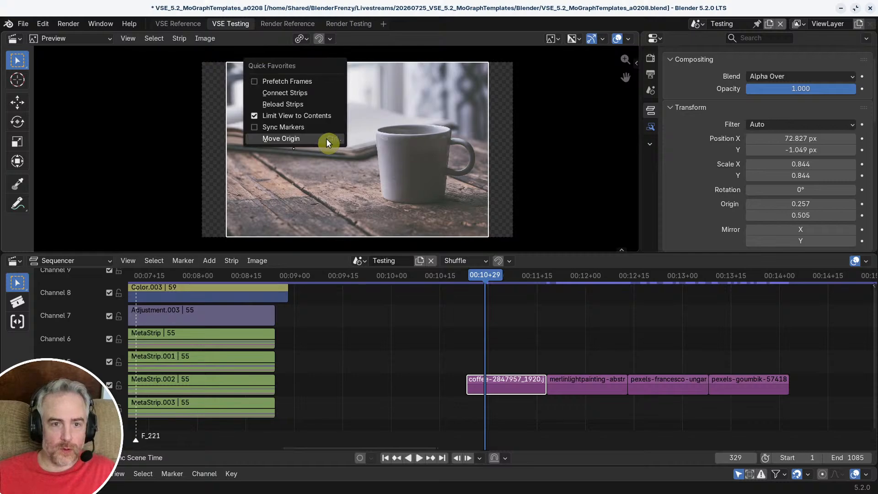
click(327, 139)
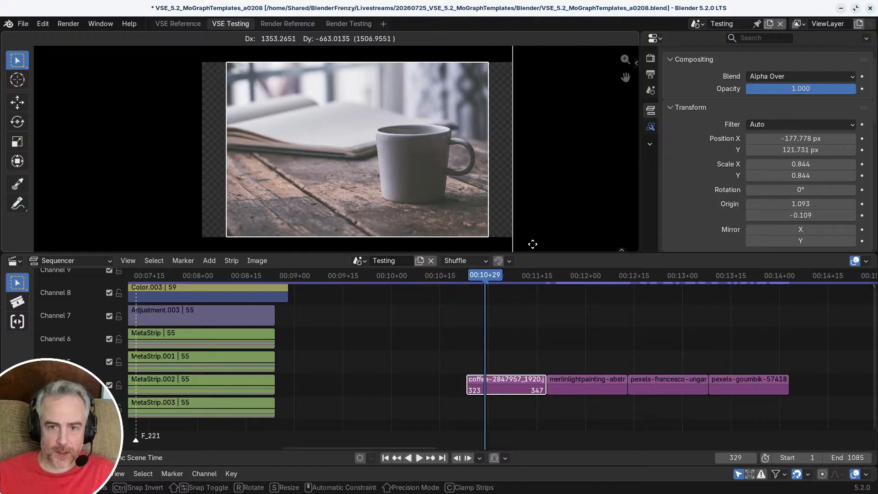
click(512, 221)
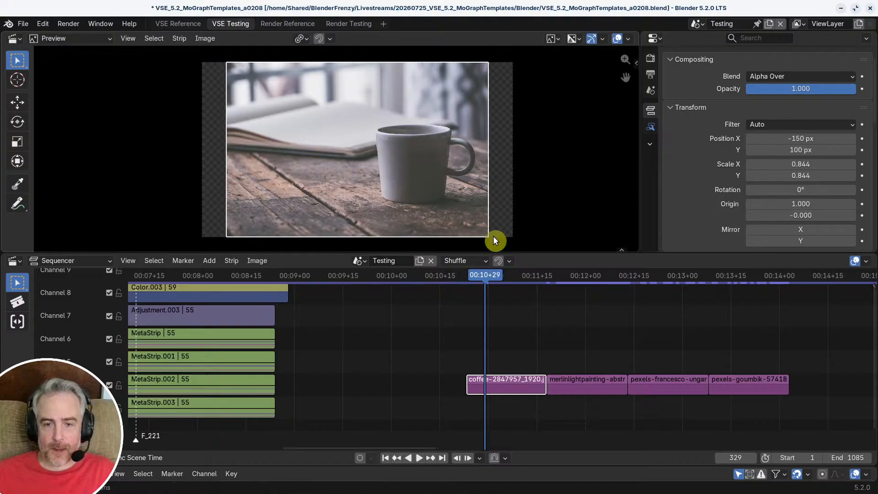
Step: Move the coffee image so its lower-right corner snaps near the frame centre, at position X -960 px, Y 640 px
key(g)
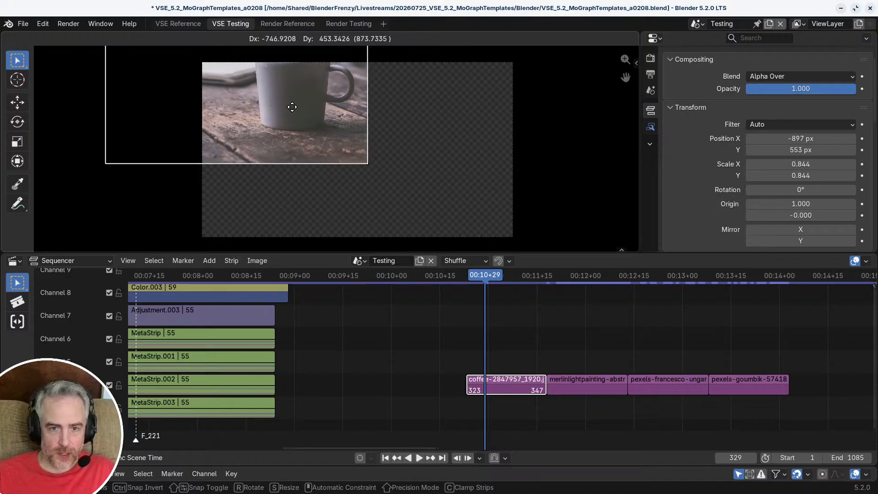
click(282, 95)
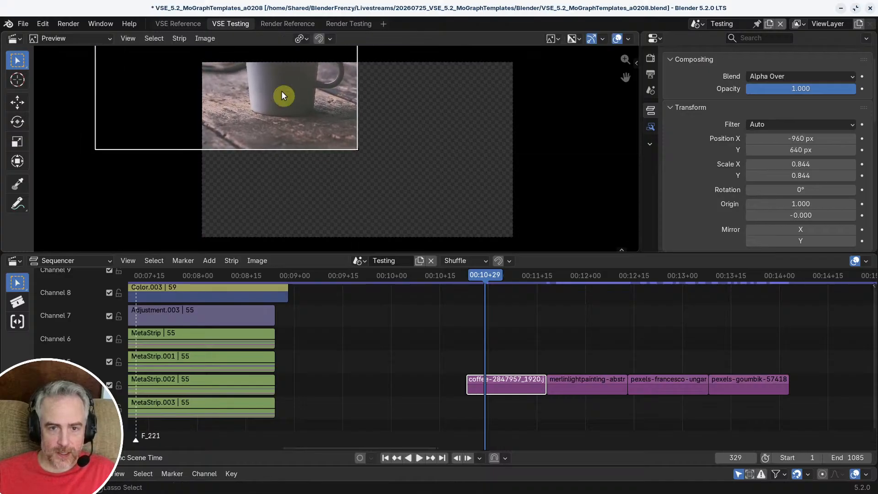
scroll(373, 154, up, 2)
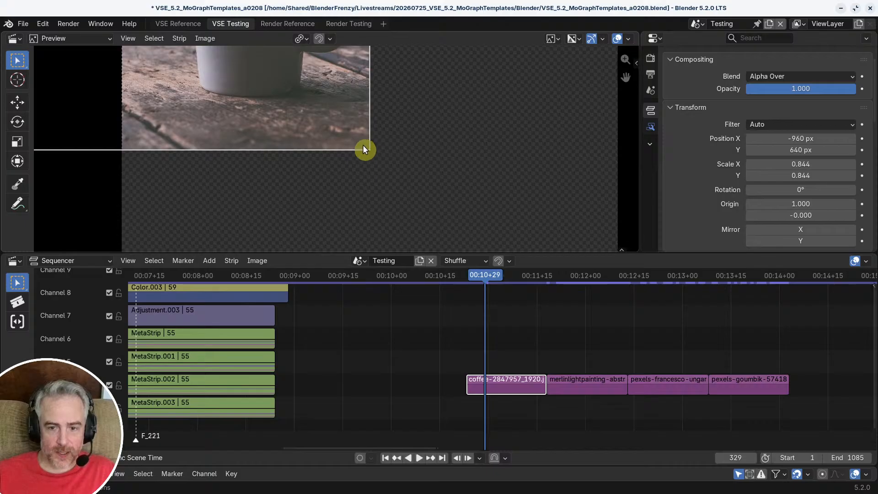
scroll(379, 162, down, 3)
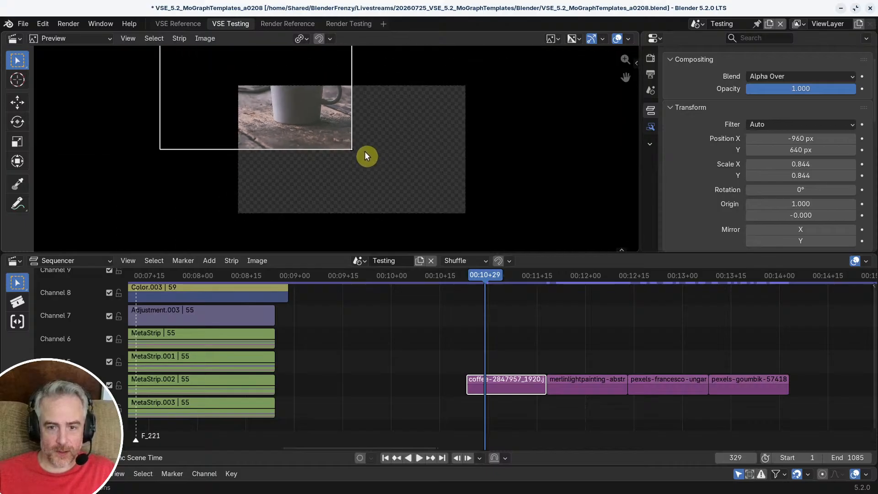
scroll(378, 165, up, 1)
Step: Undo the coffee image's move and origin changes, and reselect the image in the preview
key(ctrl+z)
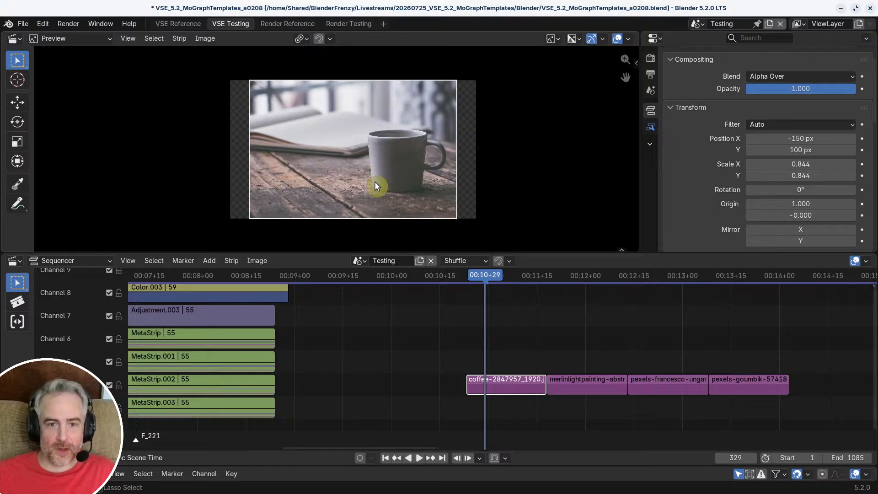
key(ctrl+z)
key(ctrl+z)
key(ctrl+z)
click(412, 165)
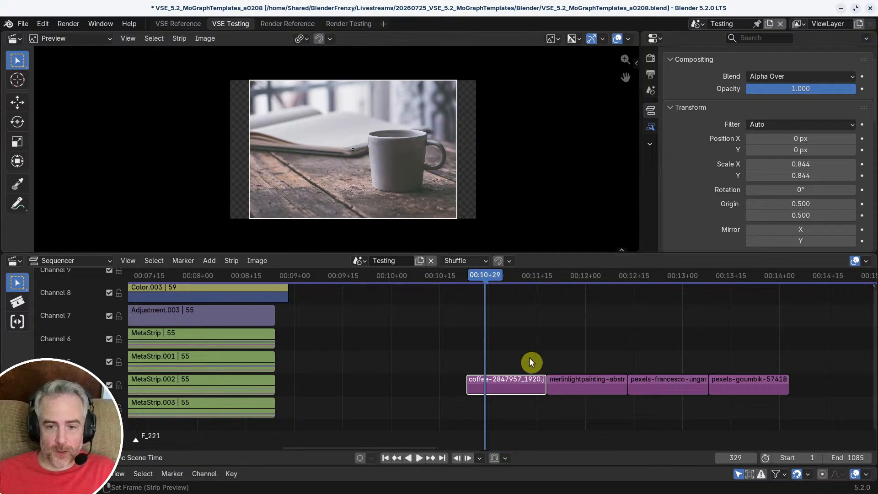
Step: Return the playhead to 00:10+23 and slide the other three image strips along channel 4 to start at about 00:12+23
middle_drag(528, 353, 515, 326)
key(Page_Down)
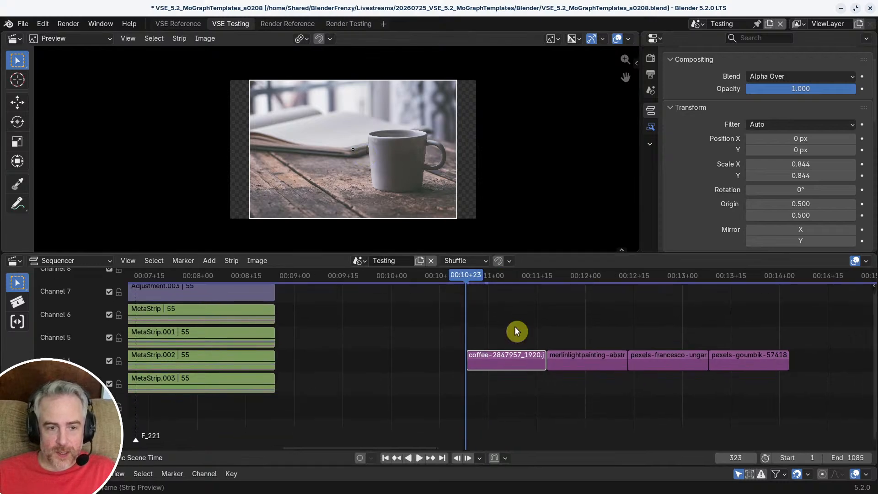
drag(566, 311, 740, 382)
key(g)
click(763, 377)
middle_drag(589, 356, 432, 357)
scroll(639, 363, up, 4)
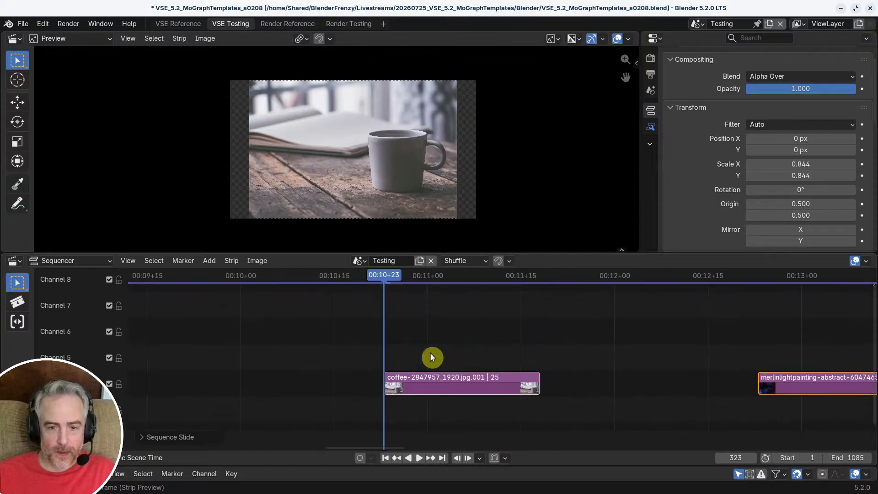
Step: Add an adjustment layer strip on channel 5 directly above the coffee strip, starting at 00:10+23
key(shift+a)
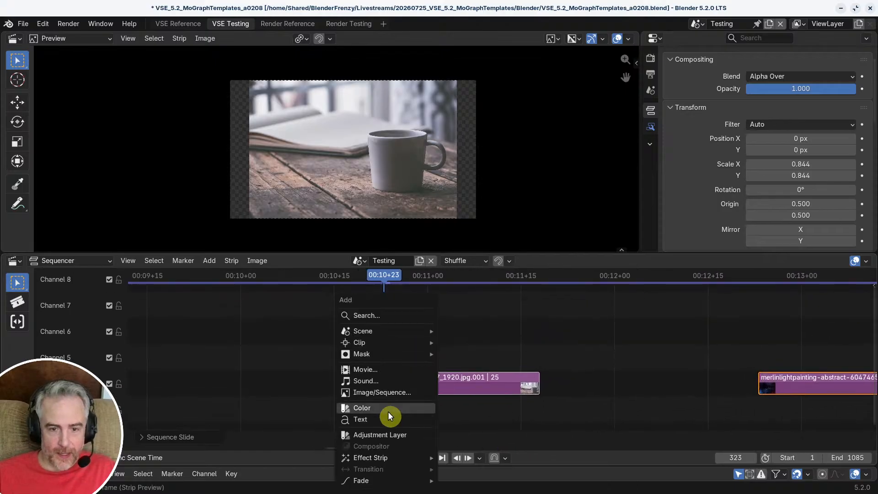
click(374, 434)
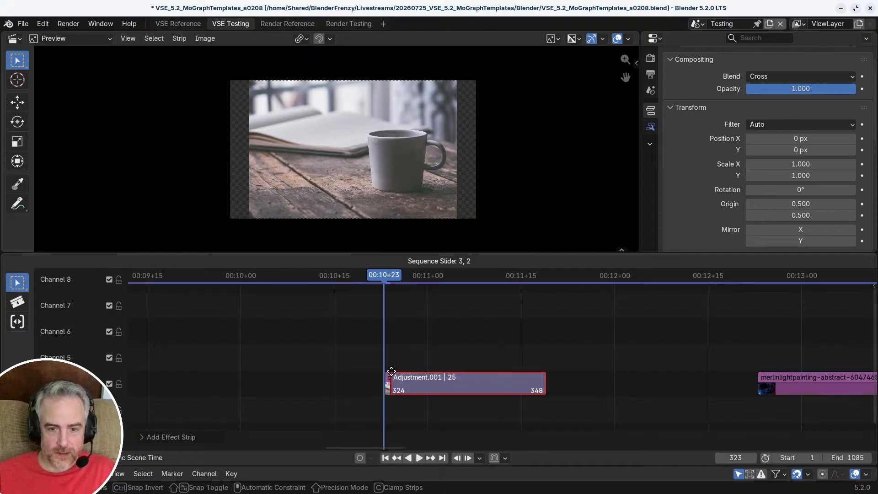
click(364, 344)
click(209, 260)
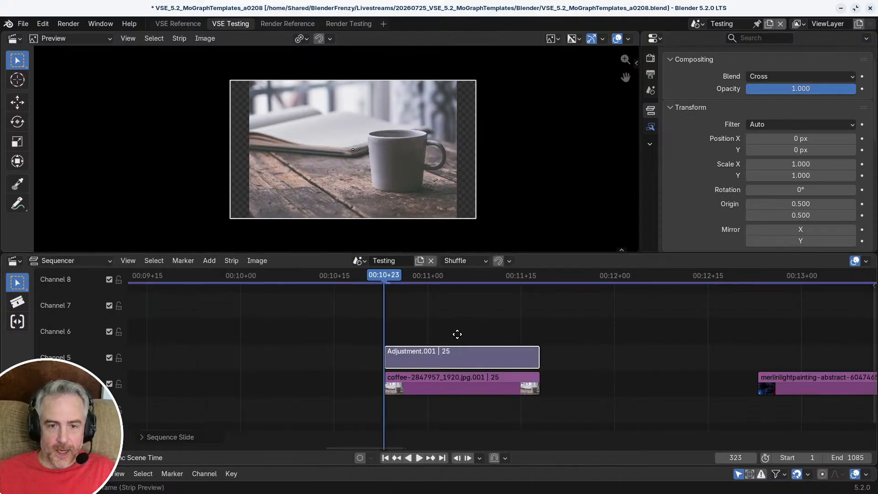
middle_drag(457, 335, 416, 331)
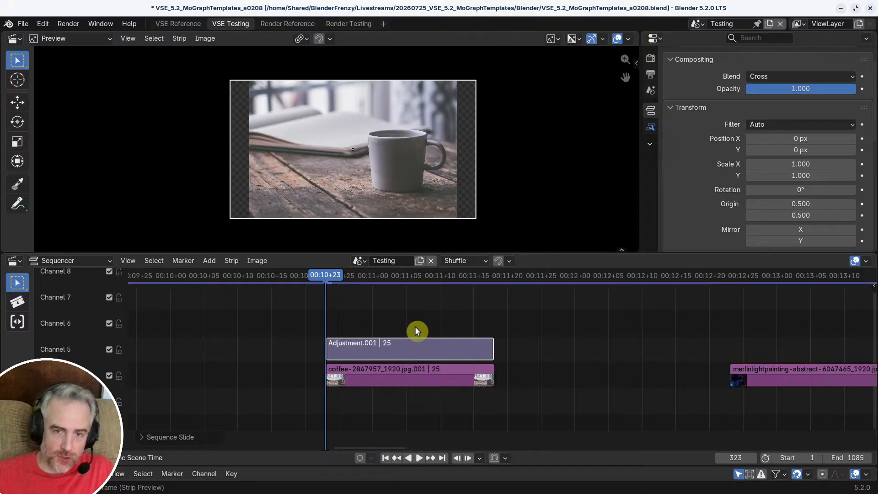
Step: Snap the adjustment layer's origin to its lower-right corner, at X 1.000, Y 0.000
right_click(364, 153)
click(364, 152)
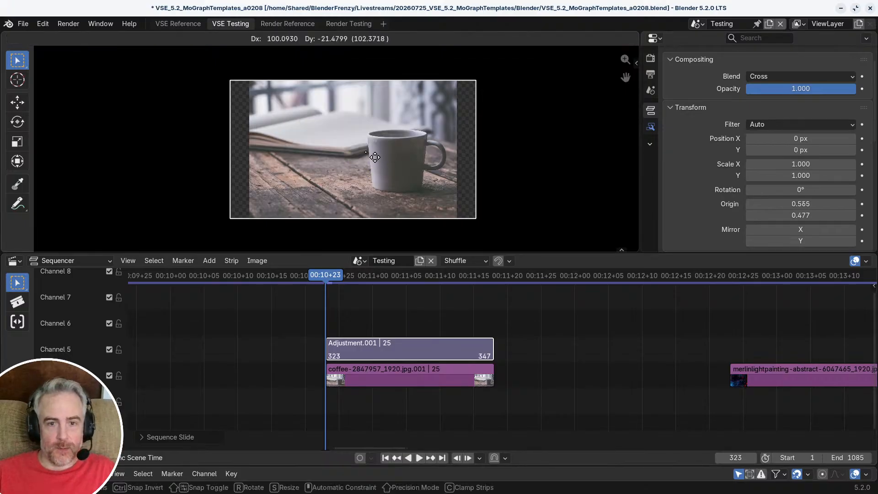
click(480, 230)
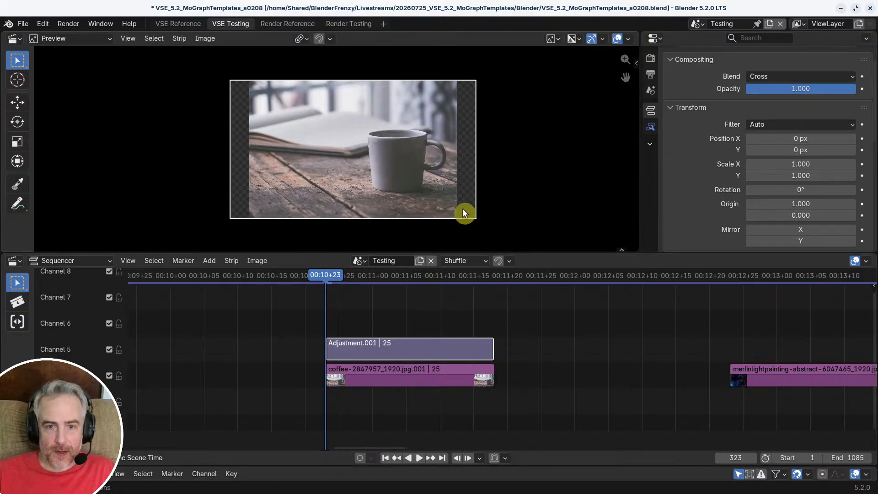
Step: Move the adjustment layer to X -960 px, Y 540 px, and scale it to about 0.506 to fill the frame's upper-left quarter
drag(463, 213, 341, 138)
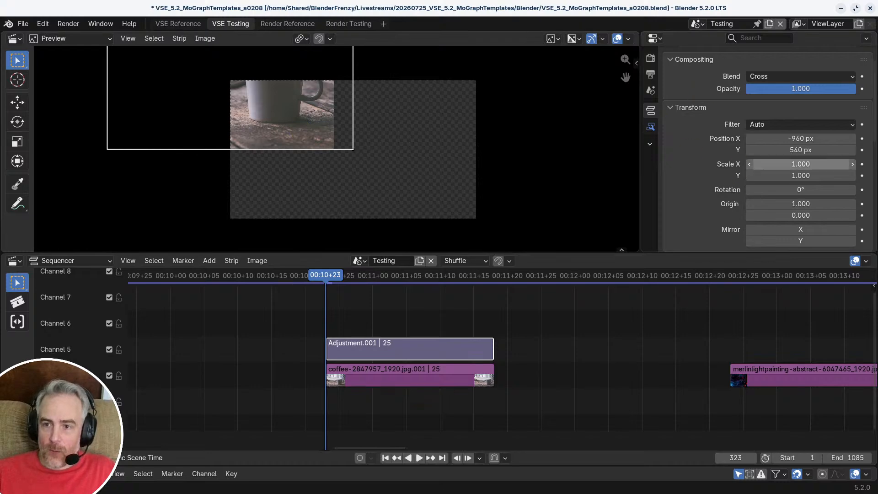
key(s)
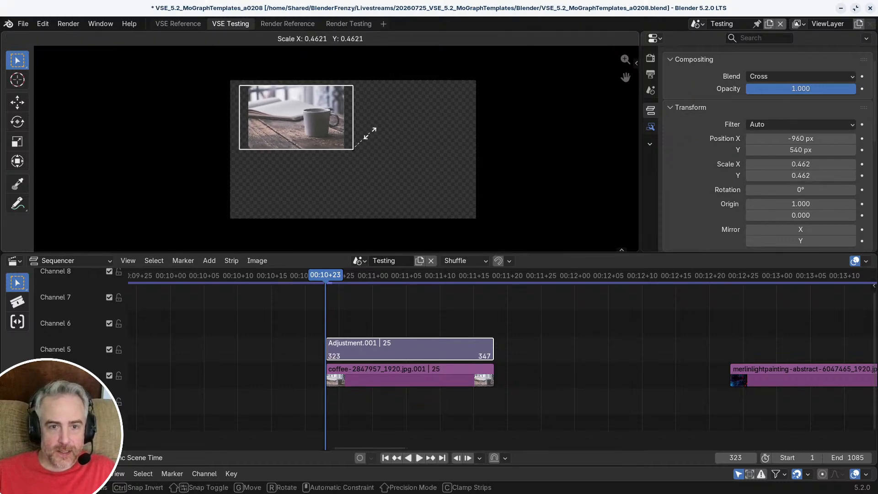
click(371, 132)
scroll(364, 133, up, 4)
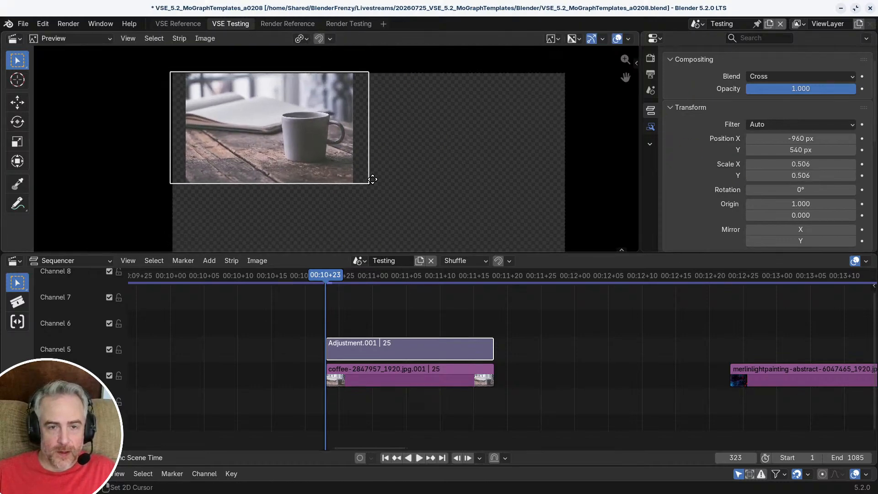
Step: Scale the adjustment layer uniformly to 0.500 so it matches the frame's upper-left quarter
key(s)
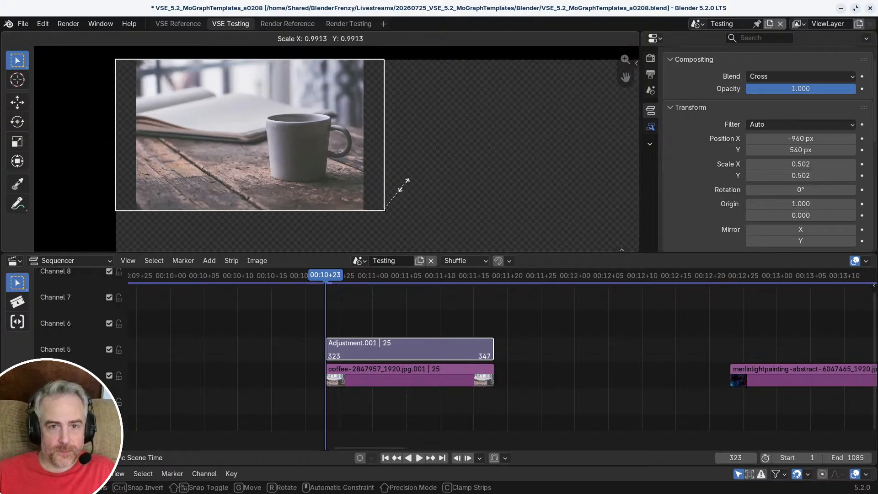
key(Escape)
scroll(404, 183, up, 6)
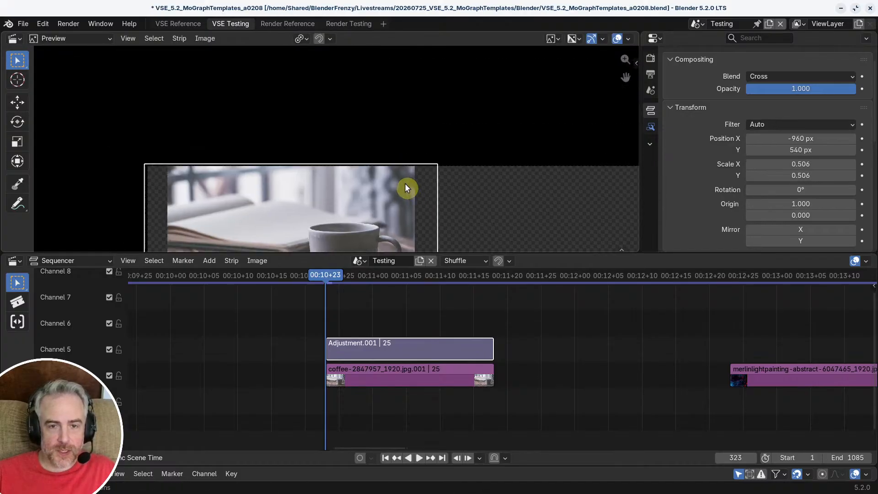
key(s)
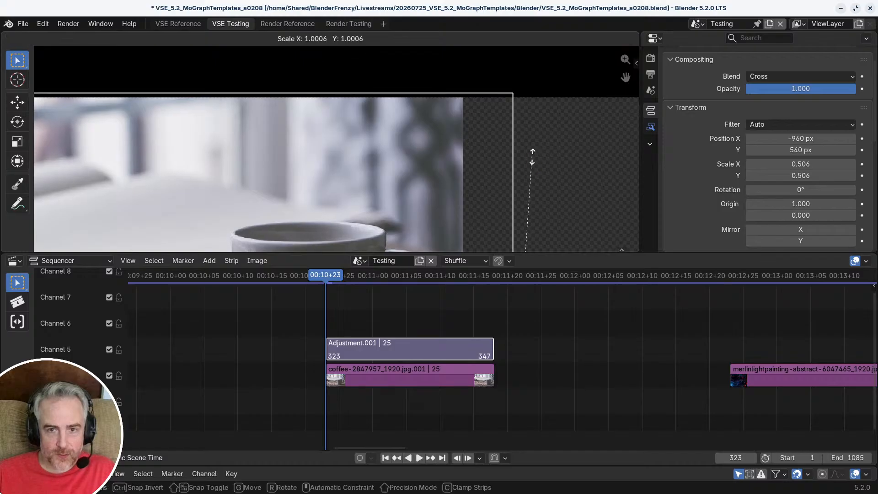
click(530, 160)
Step: Inspect the edges and corners of the scaled adjustment layer against the frame boundary in the preview
scroll(370, 95, down, 5)
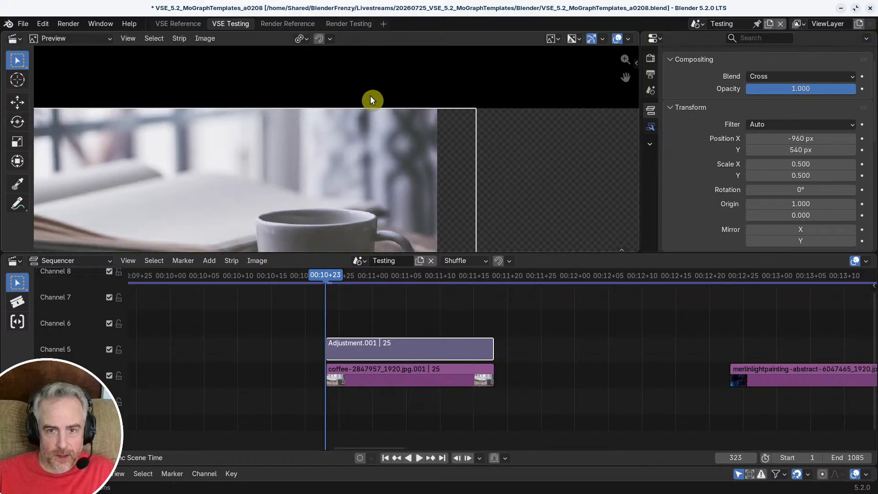
middle_drag(352, 157, 331, 88)
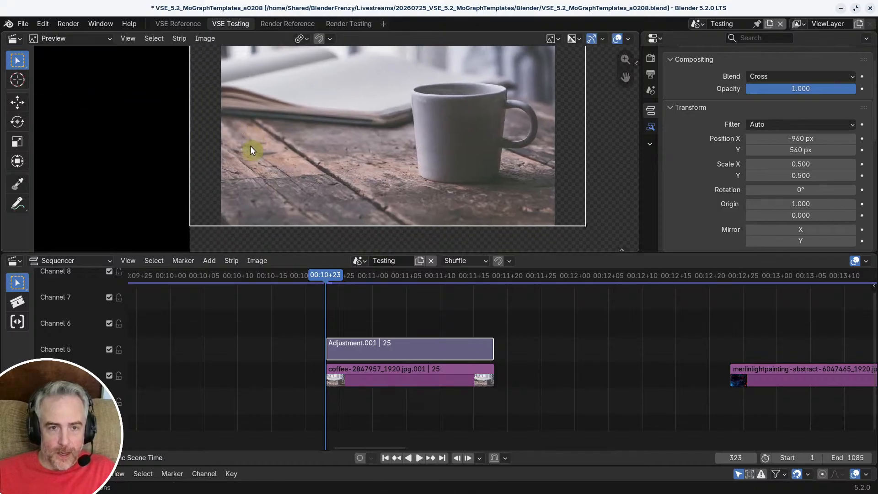
middle_drag(251, 147, 246, 206)
scroll(238, 197, up, 1)
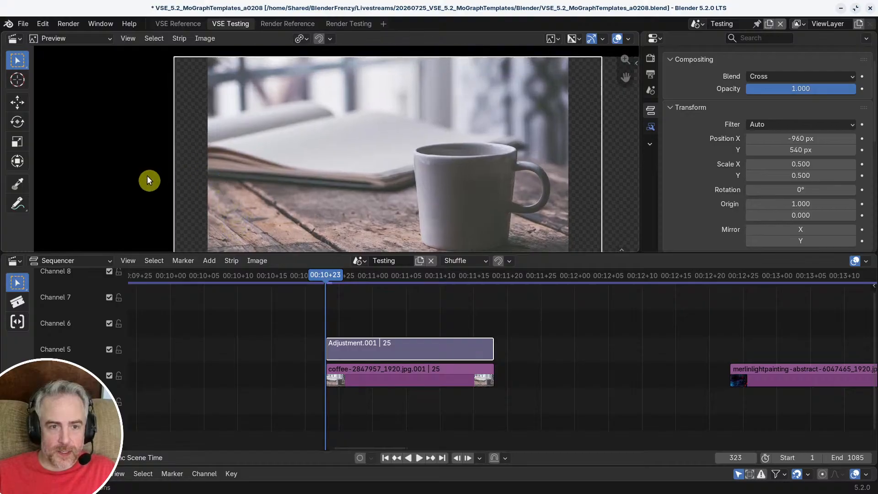
scroll(319, 187, down, 1)
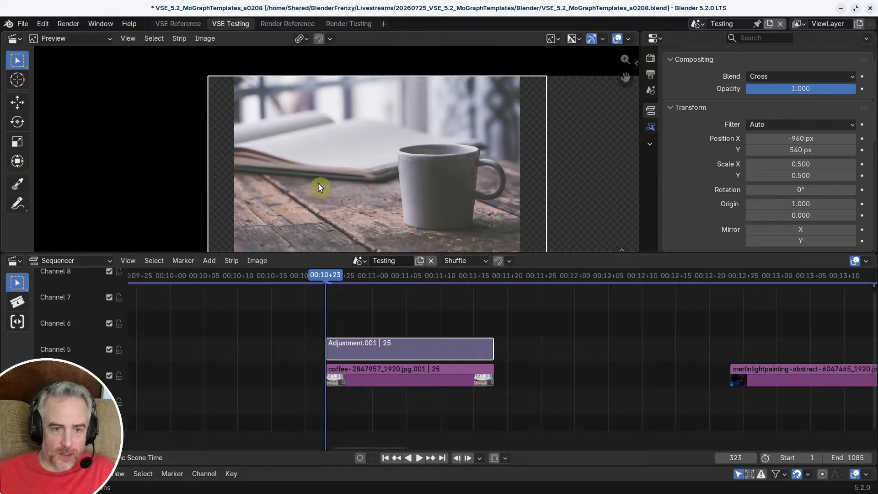
scroll(198, 172, up, 2)
middle_drag(198, 173, 287, 250)
scroll(256, 165, up, 14)
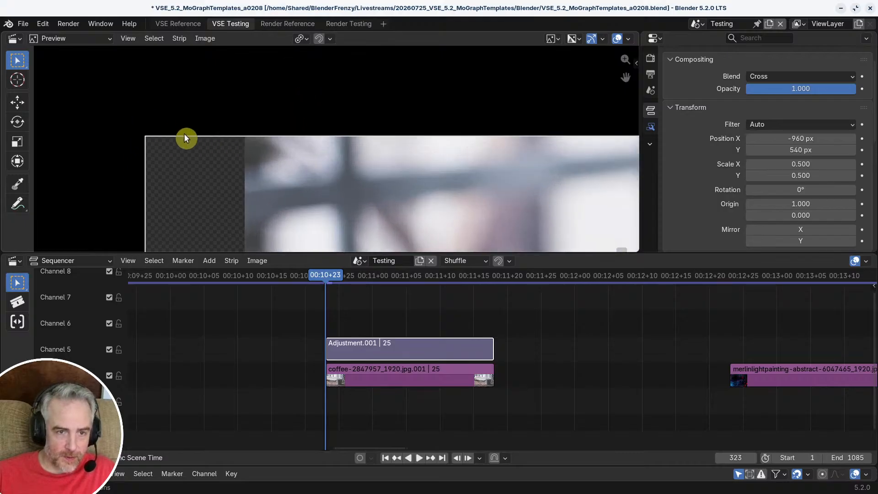
scroll(273, 147, down, 9)
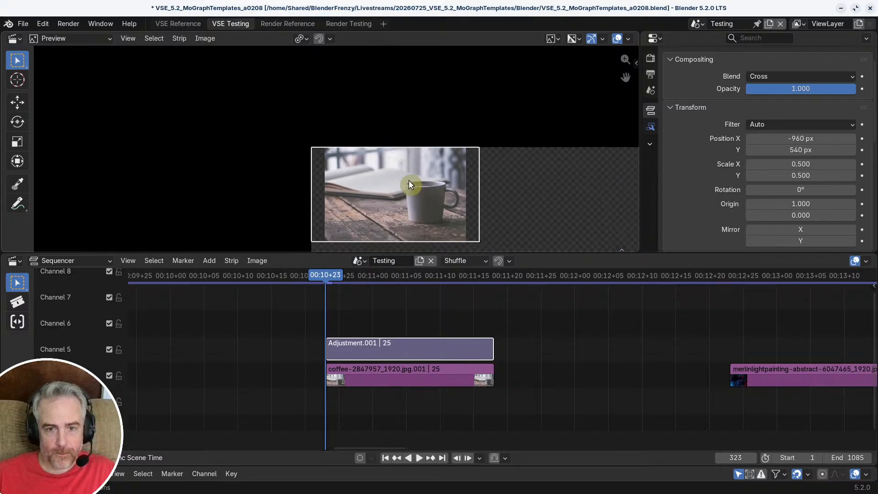
middle_drag(412, 191, 365, 141)
scroll(365, 141, up, 1)
scroll(334, 146, up, 1)
middle_drag(408, 170, 319, 122)
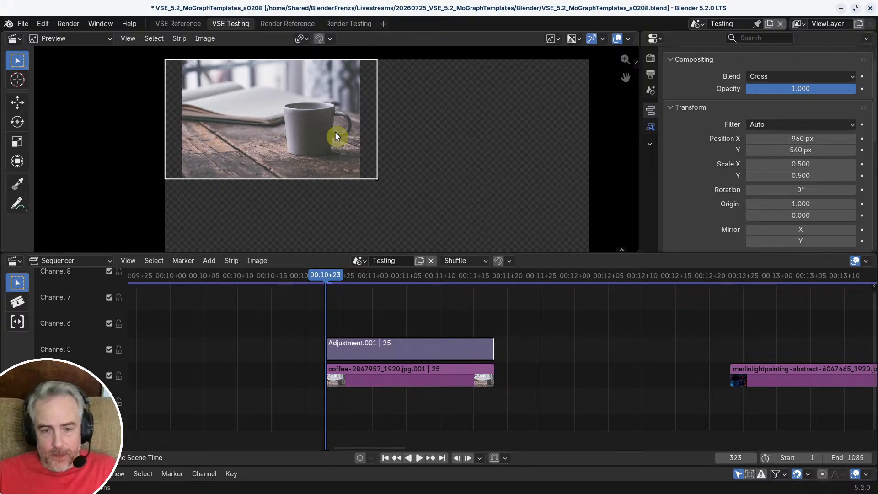
Step: Try moving the coffee image on its own beneath the adjustment layer
click(370, 379)
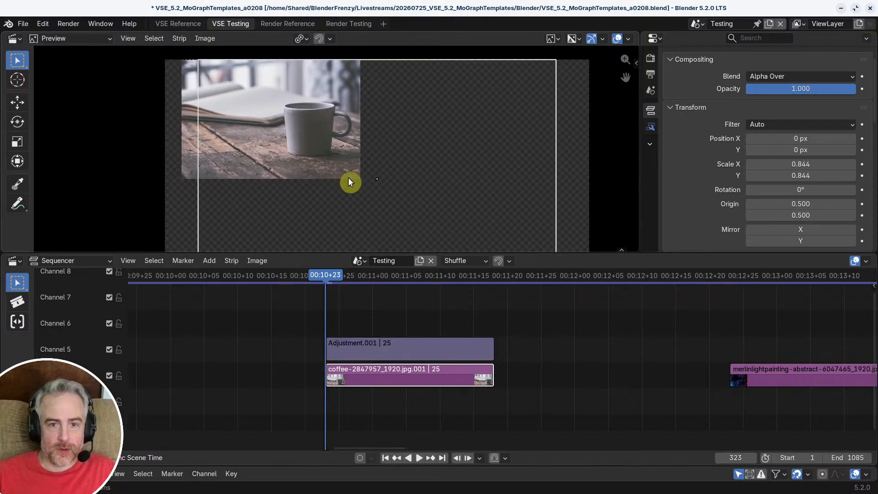
key(g)
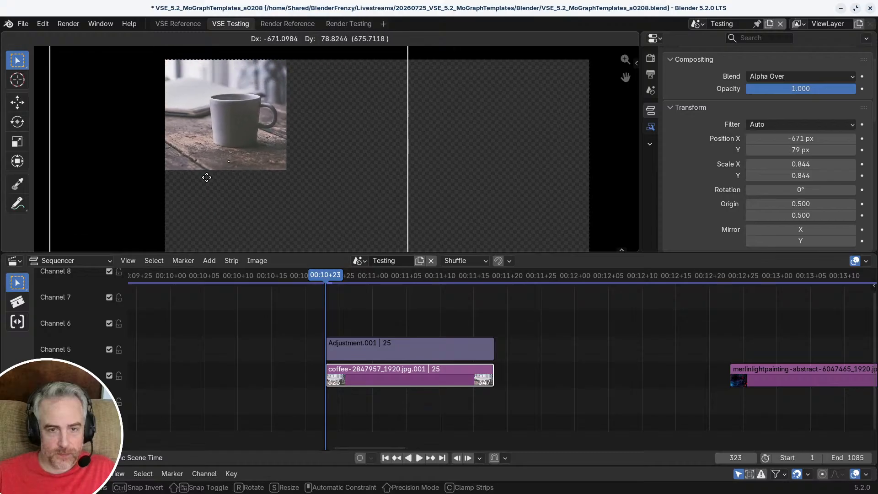
right_click(535, 74)
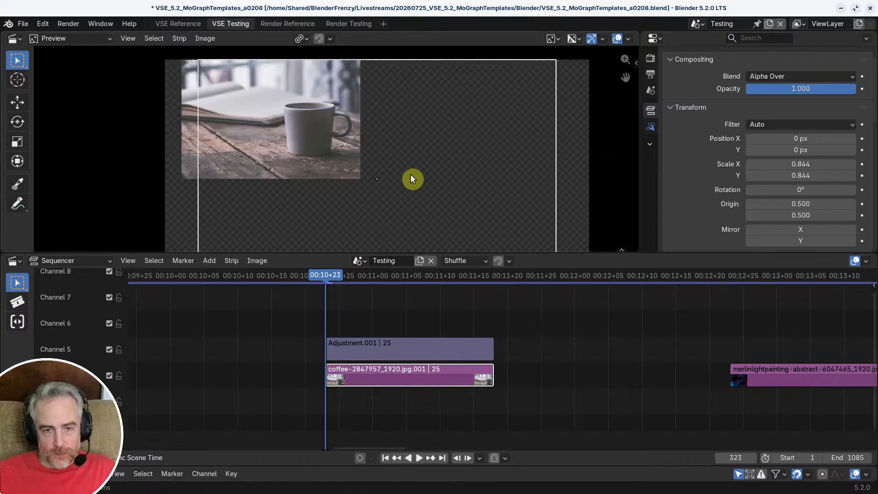
scroll(410, 174, down, 1)
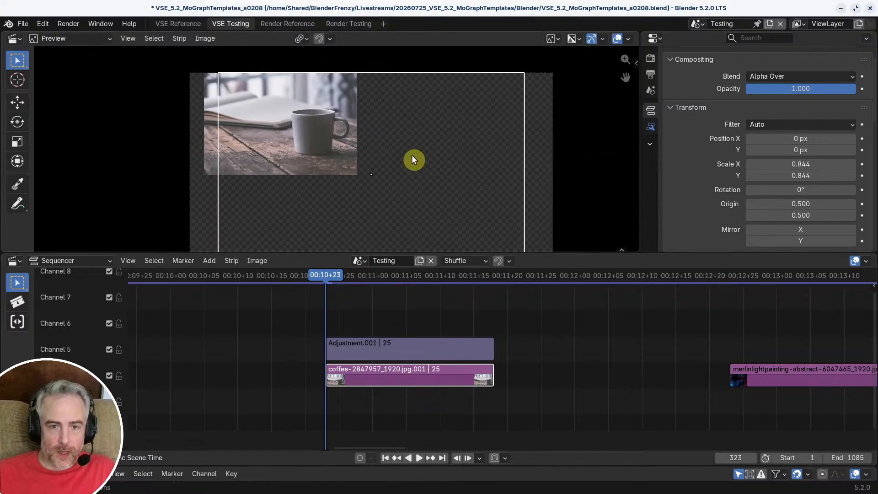
key(s)
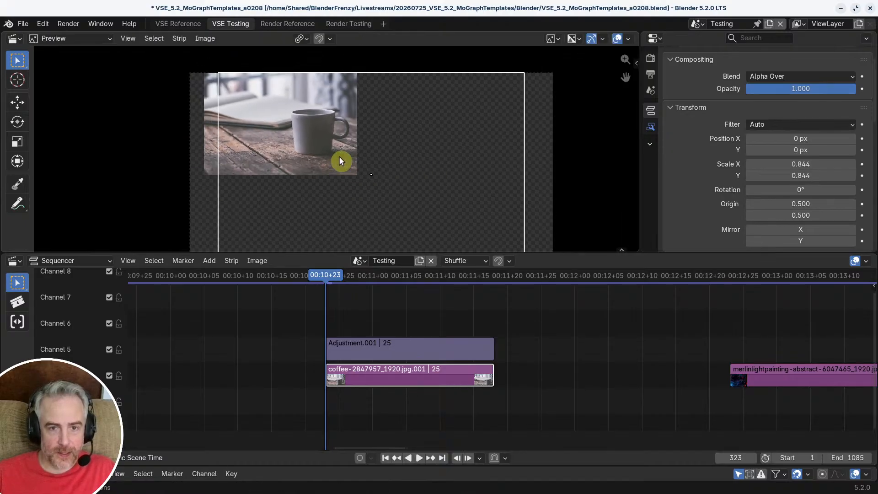
key(g)
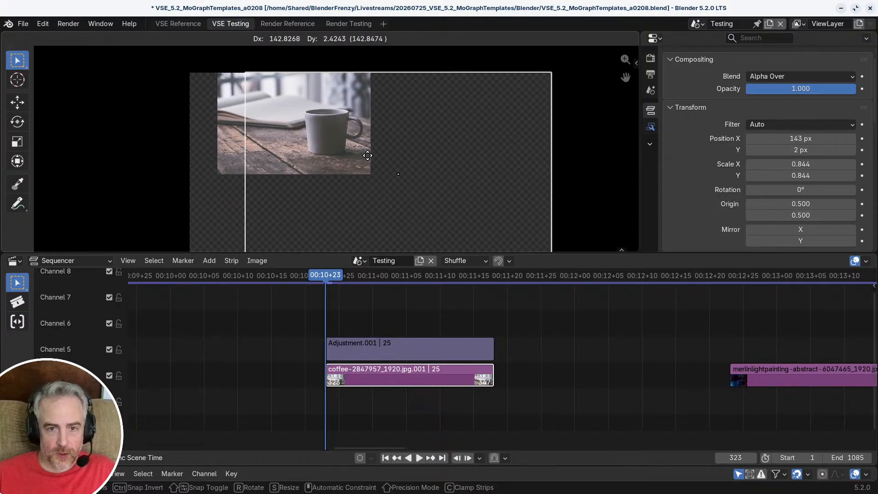
right_click(375, 156)
scroll(382, 156, up, 3)
key(g)
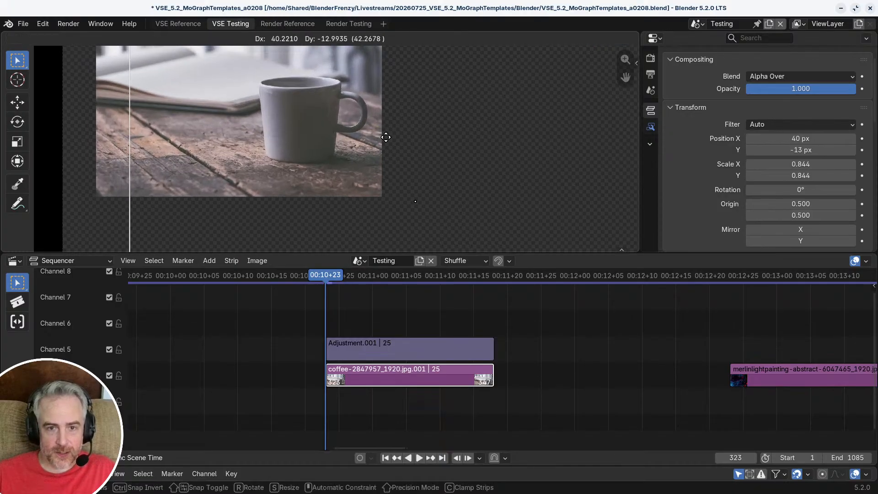
right_click(416, 145)
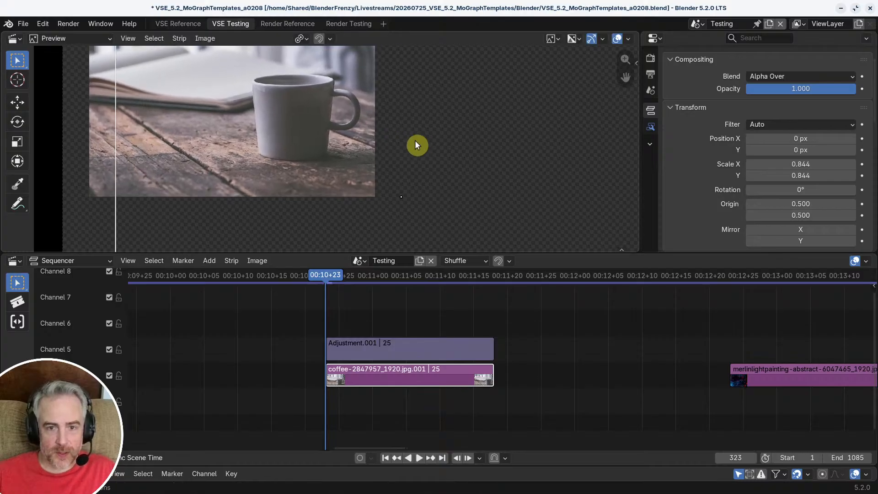
Step: Try moving the adjustment layer together with the coffee image
shift+click(398, 349)
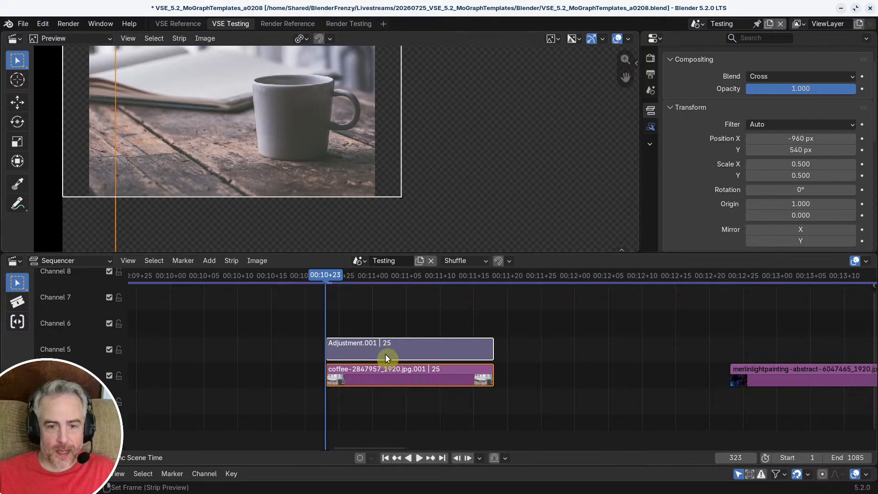
key(g)
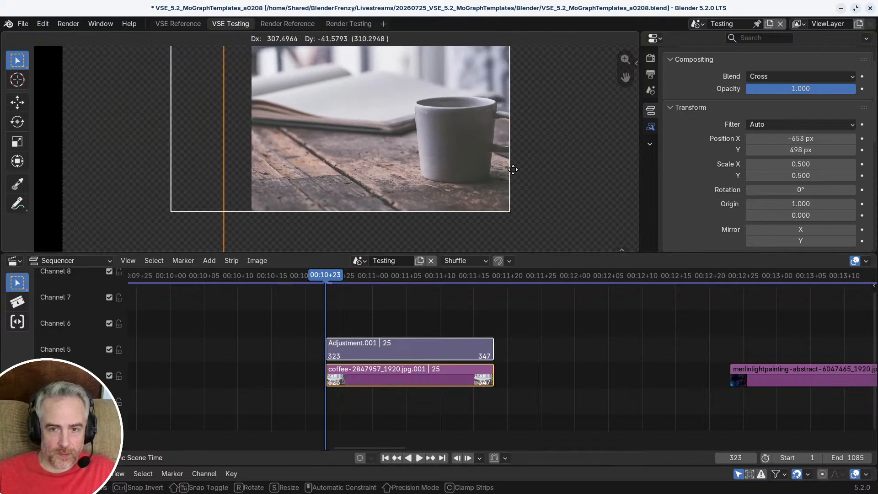
right_click(510, 172)
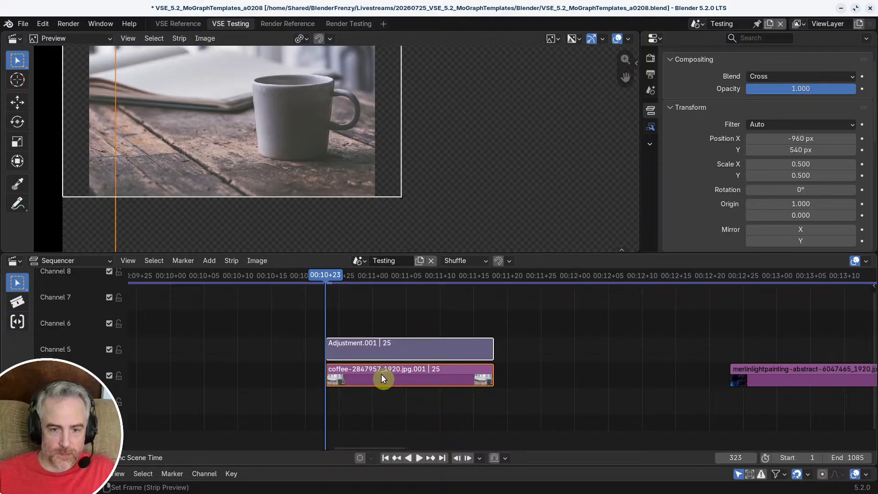
Step: Move only the coffee image along the X axis to 156 px so it meets the quadrant's inner edge
click(382, 375)
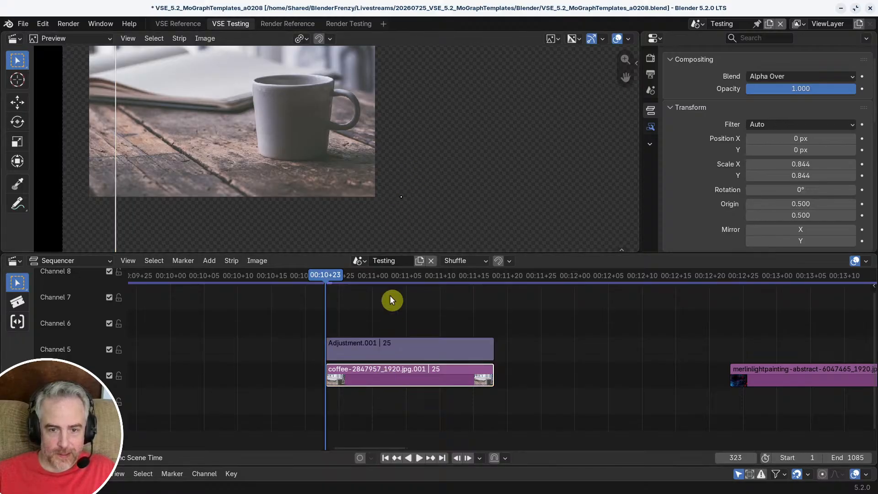
key(g)
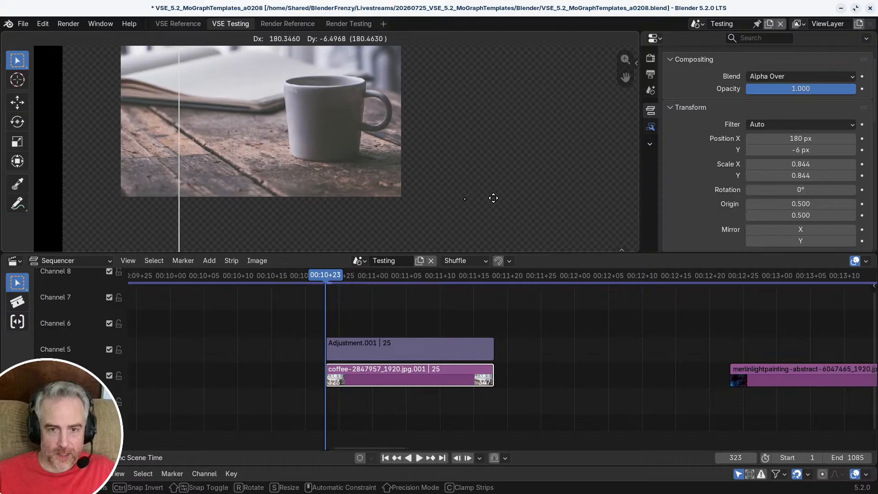
right_click(465, 194)
key(g)
key(x)
right_click(466, 194)
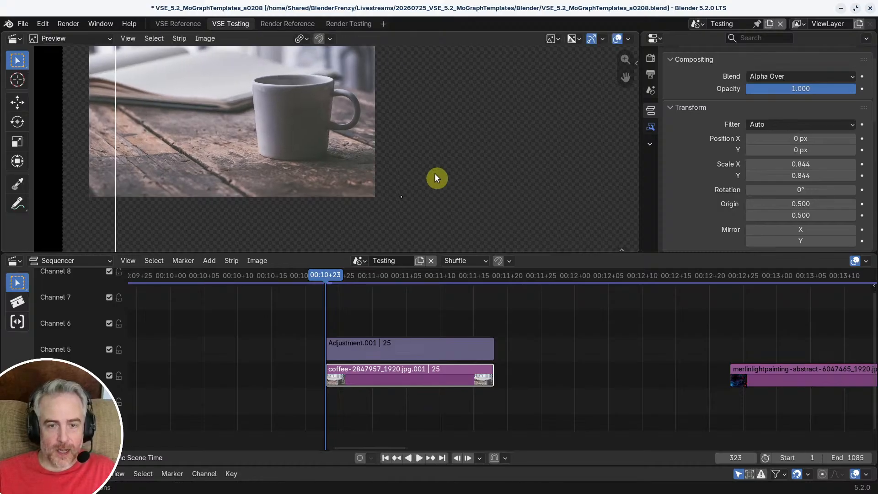
key(g)
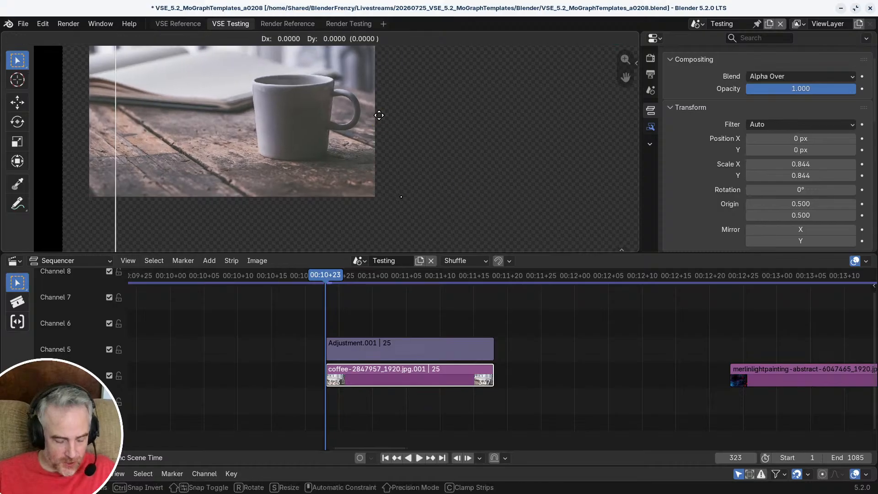
key(x)
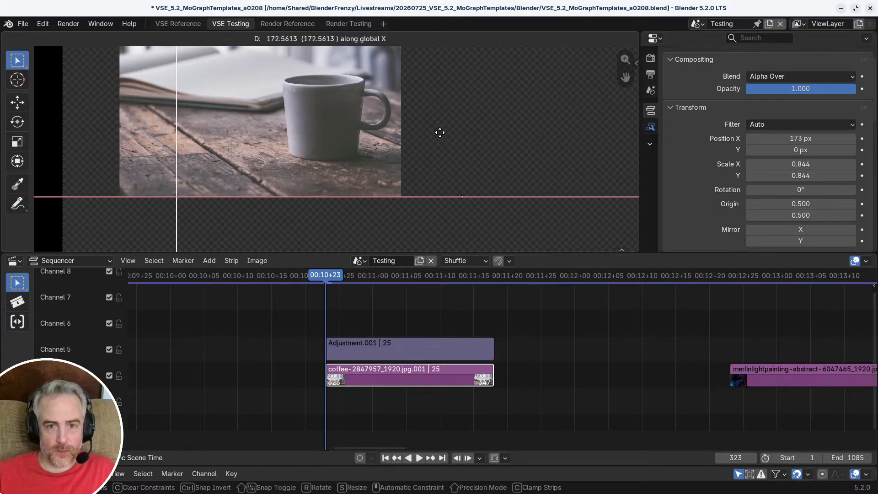
click(396, 182)
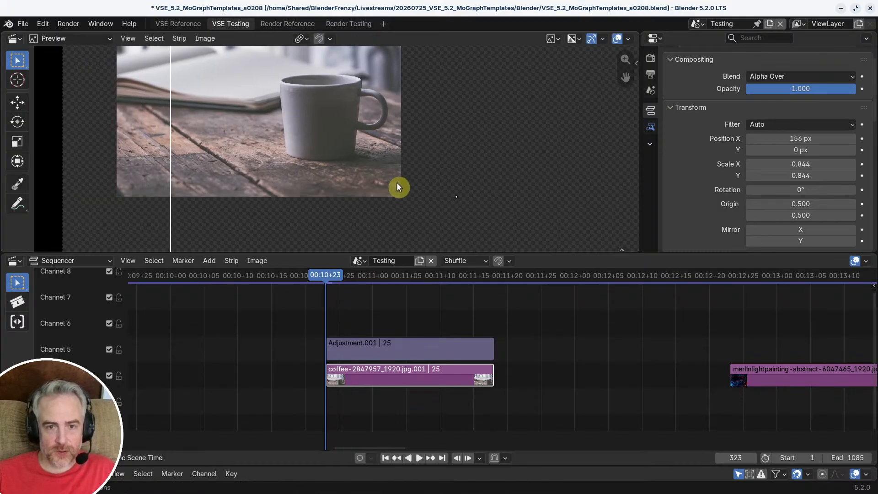
Step: Scrub through the coffee strip to check the repositioned image, and return the playhead to 00:10+23
scroll(397, 182, down, 2)
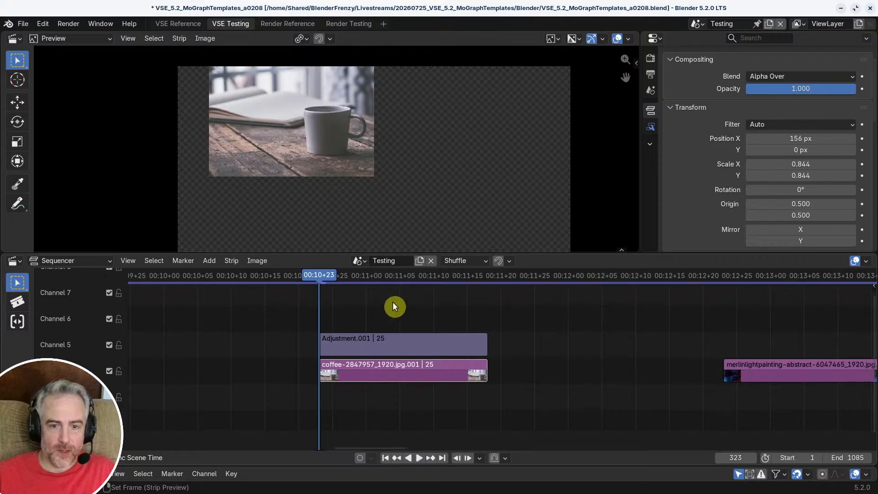
scroll(394, 304, down, 1)
scroll(397, 311, up, 1)
drag(331, 281, 420, 305)
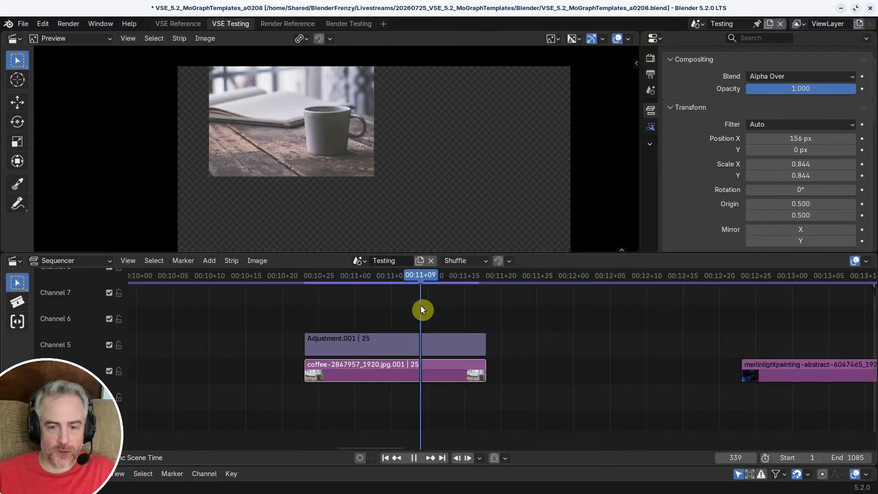
middle_drag(384, 331, 405, 352)
key(Page_Down)
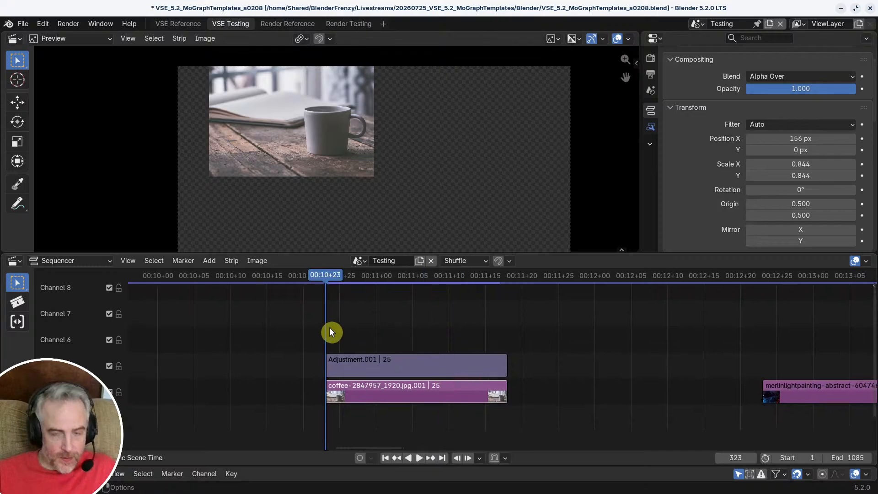
Step: Add a second adjustment layer strip on channel 6 above the first one, starting at 00:10+23
key(shift+a)
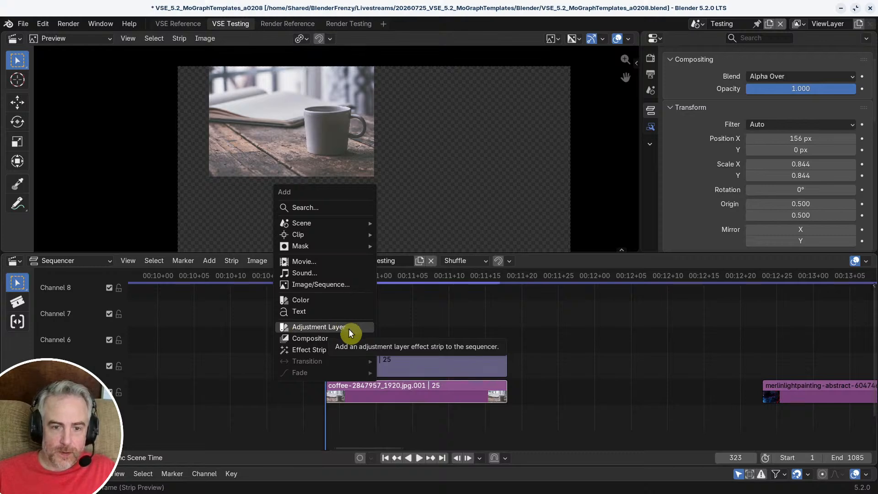
click(338, 328)
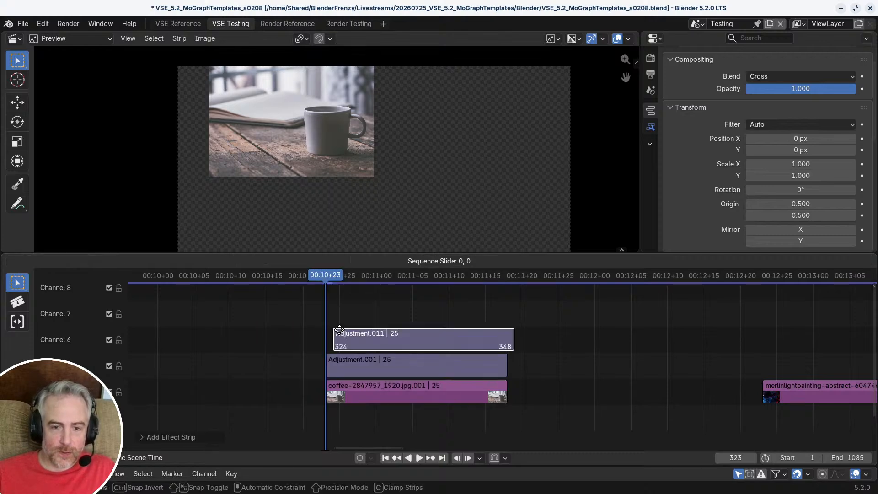
click(339, 327)
Step: Try scaling down the new adjustment layer while it sits above the quadrant adjustment layer
scroll(392, 134, down, 6)
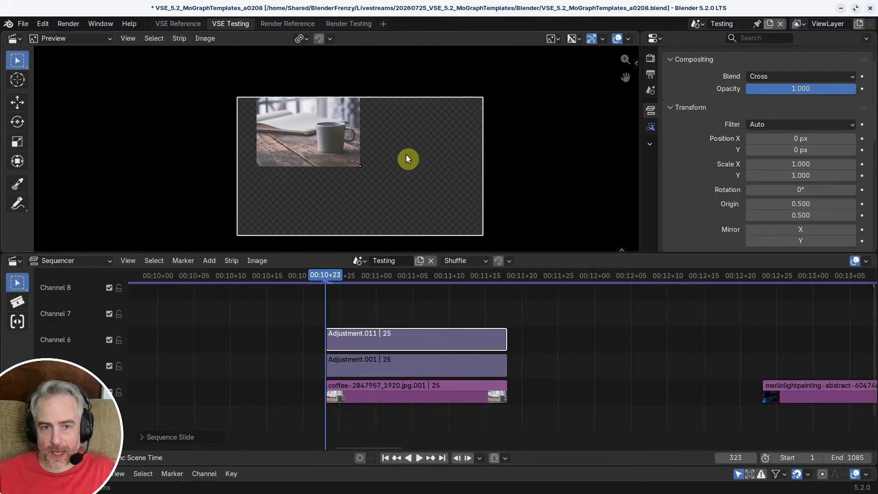
middle_drag(389, 144, 348, 135)
scroll(347, 134, up, 3)
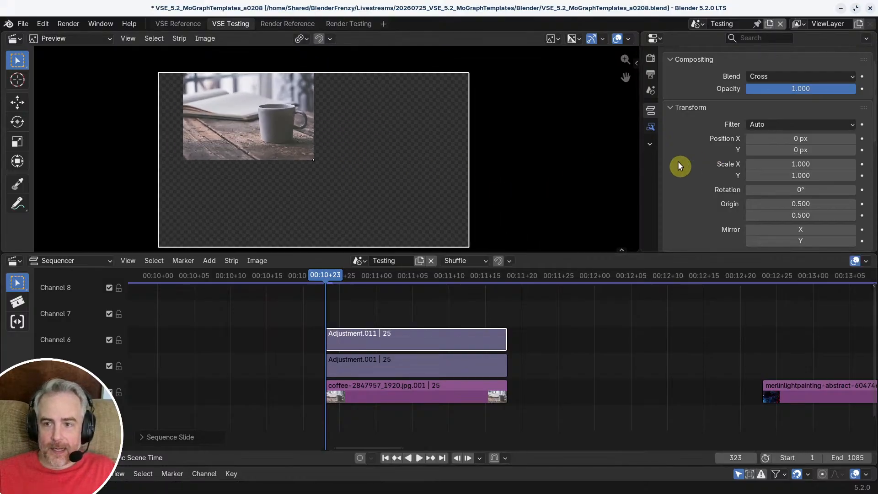
key(s)
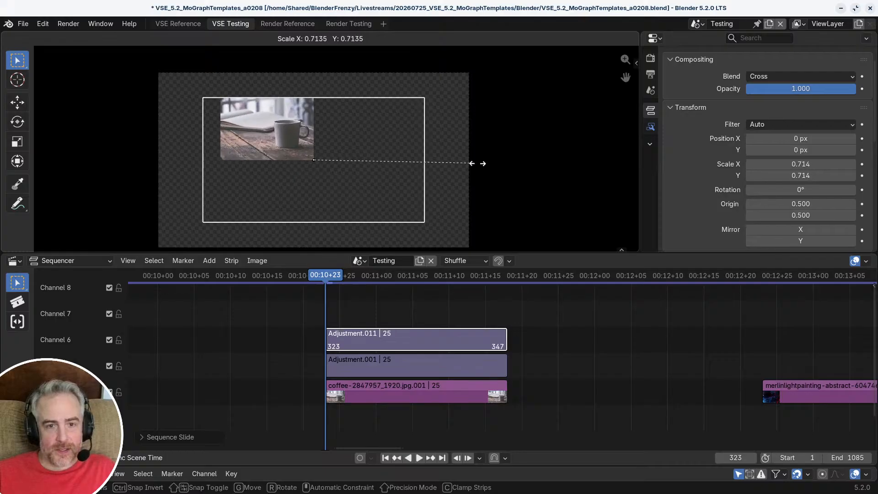
right_click(469, 192)
Step: Move the quadrant adjustment layer up to channel 7, above the new adjustment layer, and select the new layer on channel 6
middle_drag(376, 295, 367, 366)
click(367, 364)
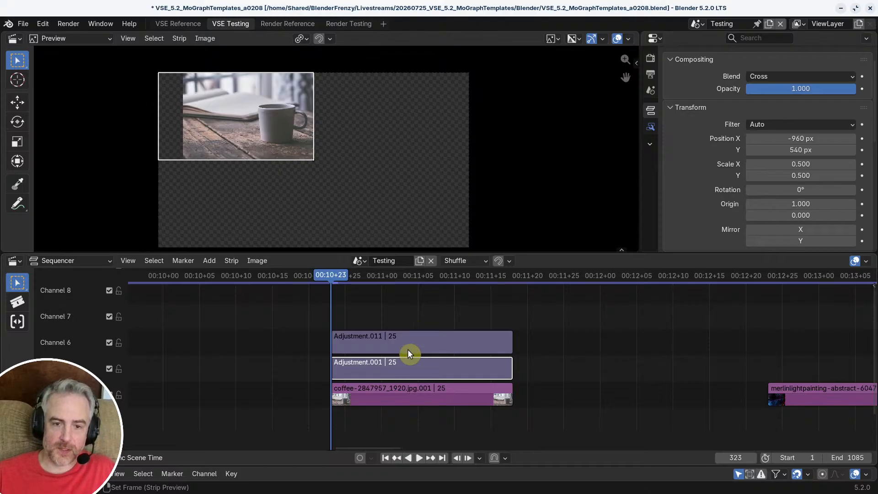
drag(396, 367, 381, 335)
click(379, 343)
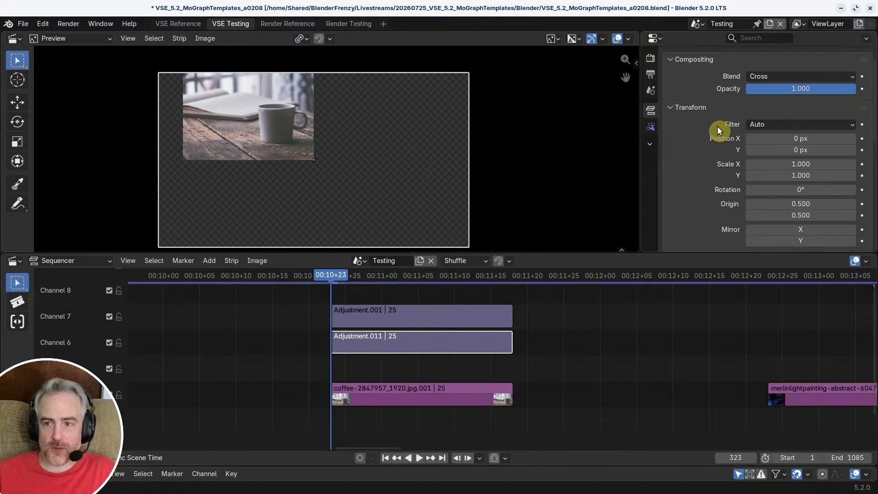
Step: Try scaling the channel 6 adjustment layer down several times to see how the coffee image shrinks within its quadrant
key(s)
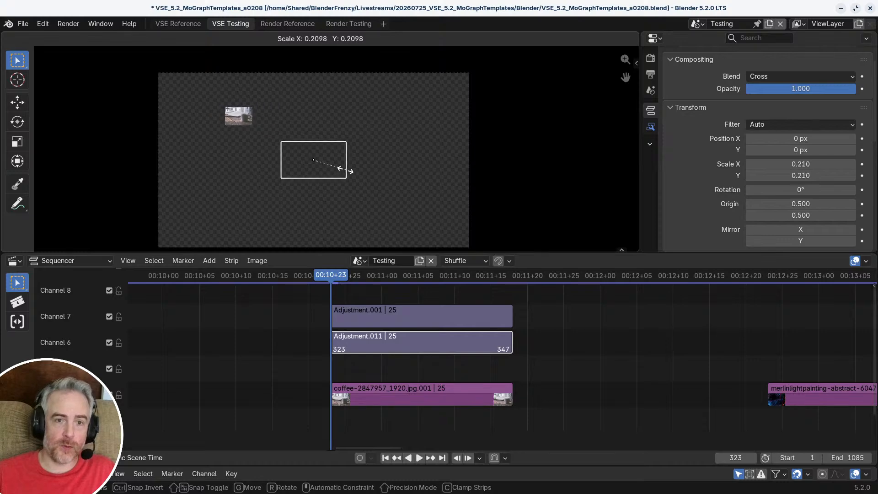
right_click(324, 163)
scroll(363, 169, up, 1)
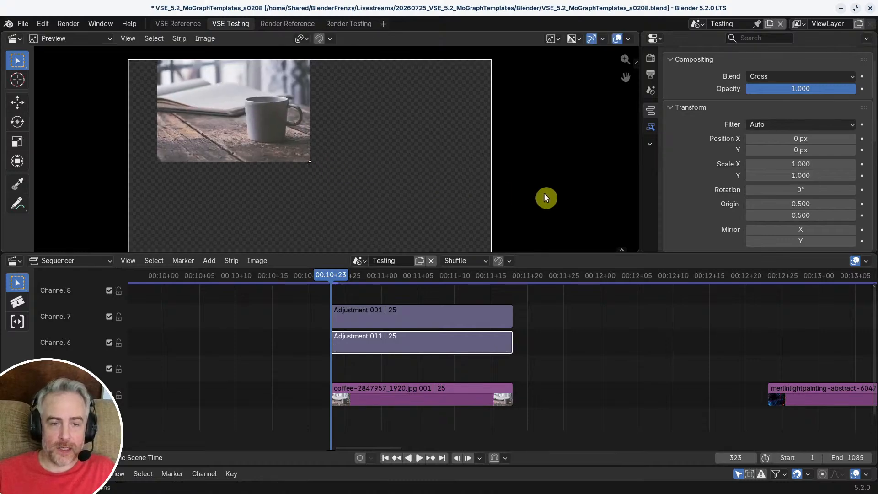
key(s)
right_click(440, 186)
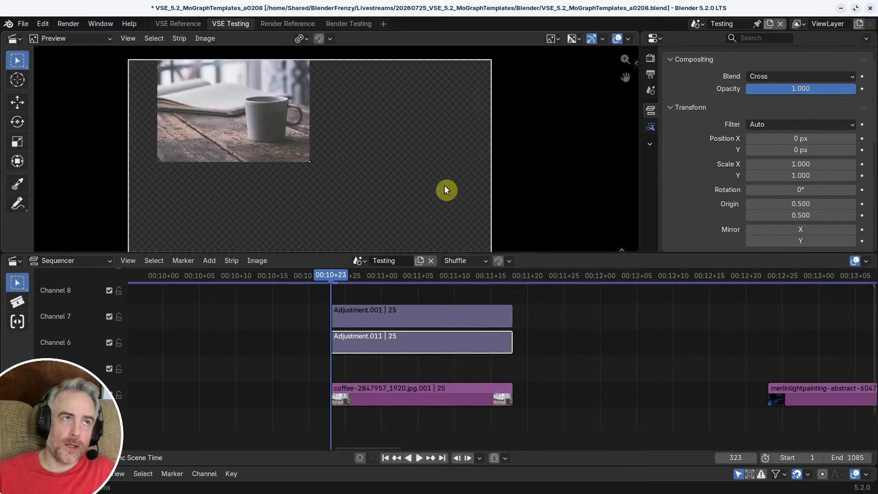
key(s)
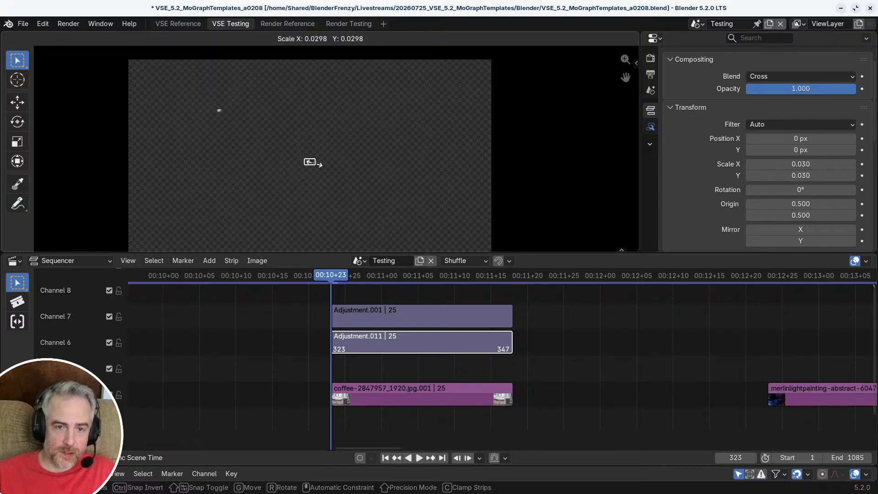
right_click(432, 181)
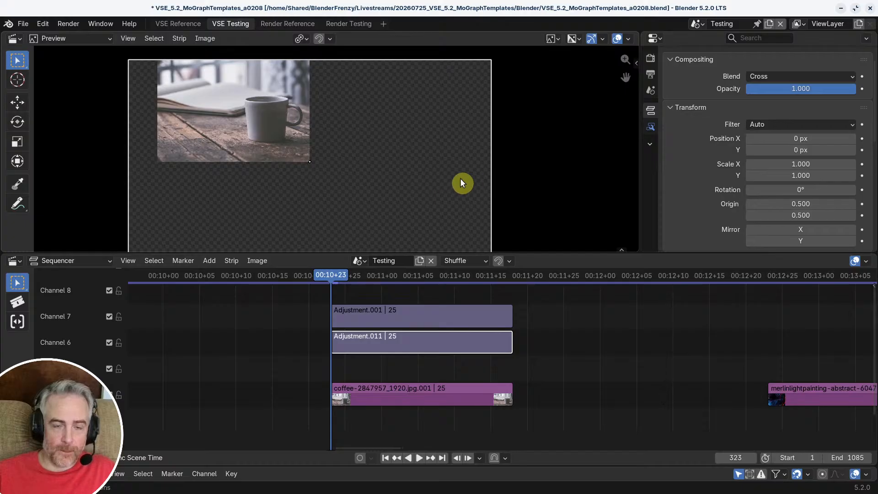
key(s)
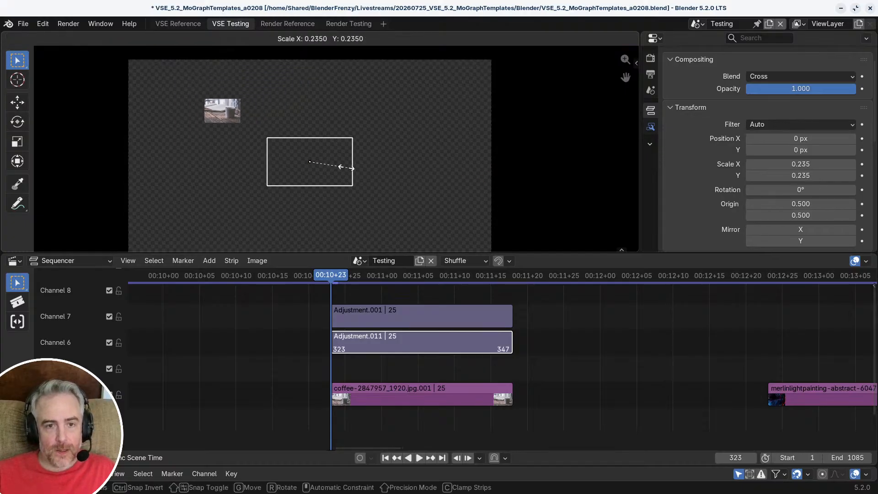
right_click(345, 173)
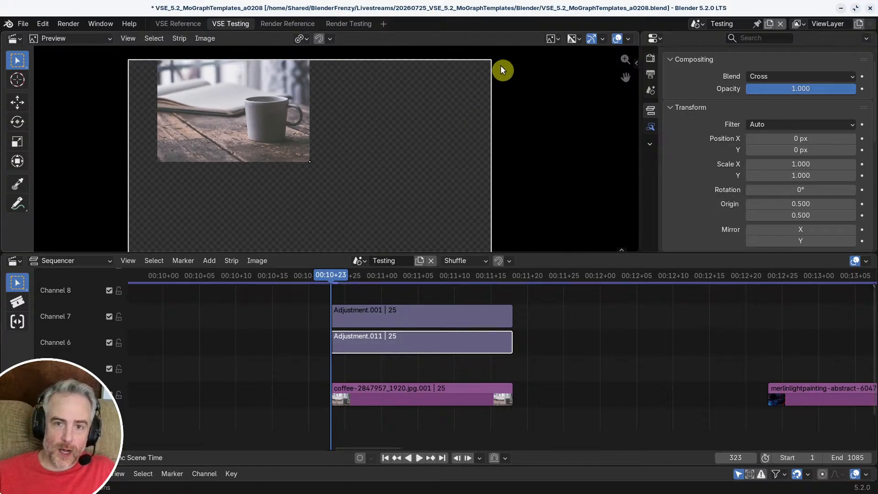
Step: Scale the channel 6 adjustment layer to 0.790 and scale down the coffee image strip itself
key(s)
click(462, 88)
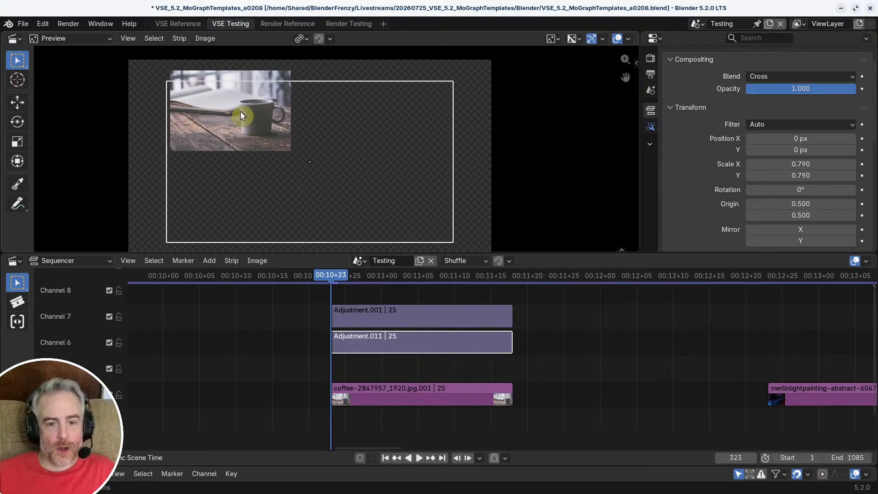
click(407, 392)
key(s)
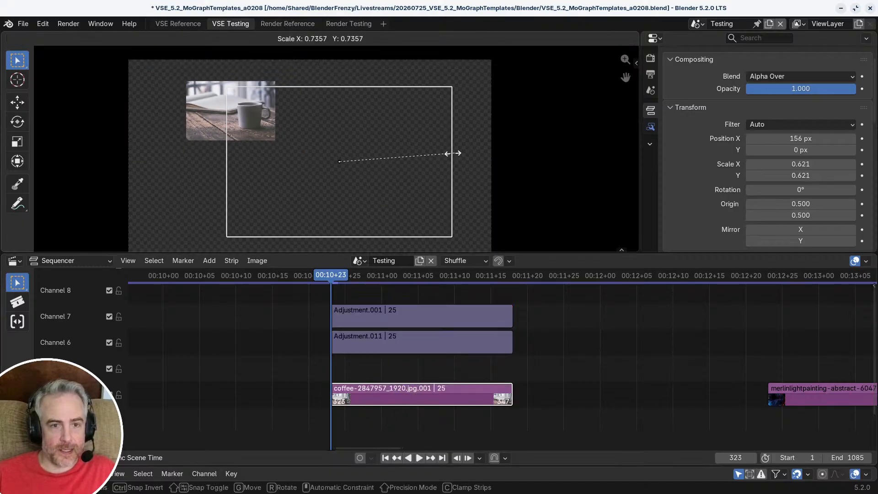
click(405, 154)
Step: Select the coffee image and both adjustment layers in turn to compare their frames and transform values
shift+click(409, 321)
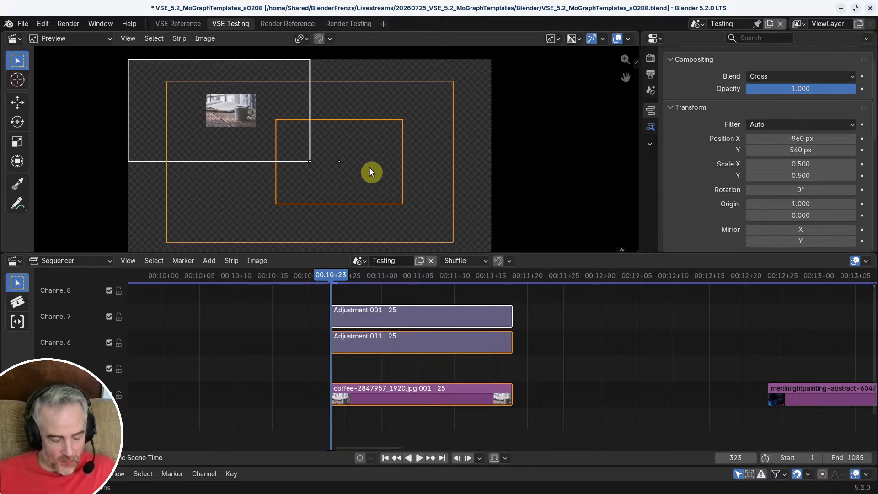
key(ctrl+z)
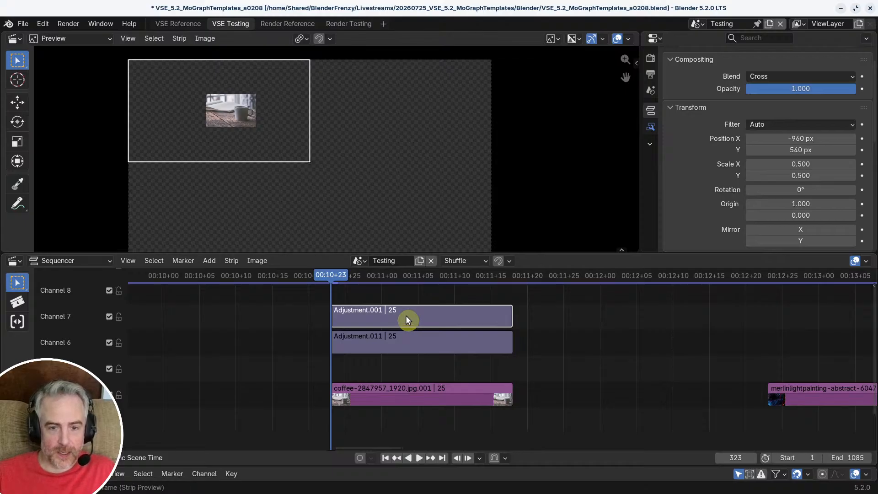
shift+click(399, 387)
click(392, 314)
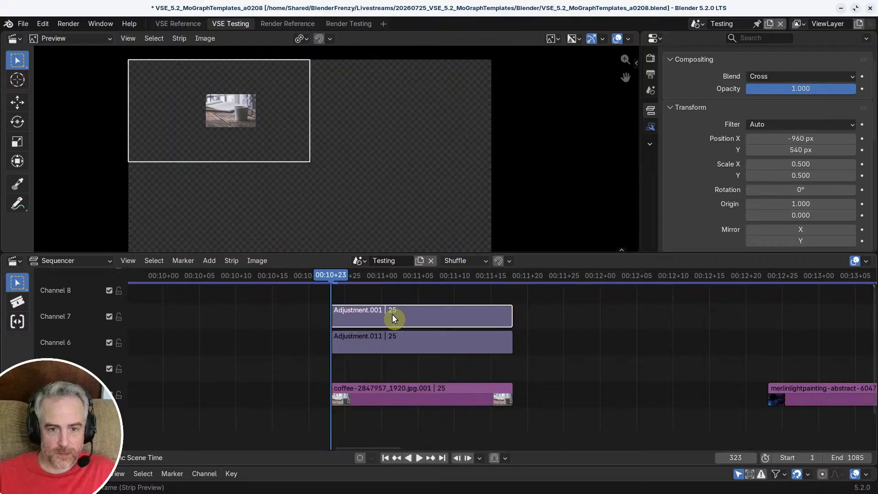
click(389, 341)
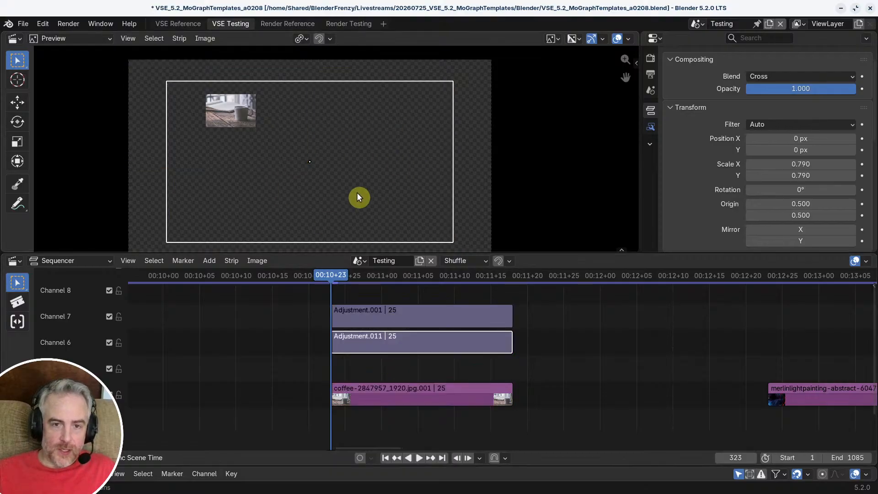
scroll(351, 170, down, 1)
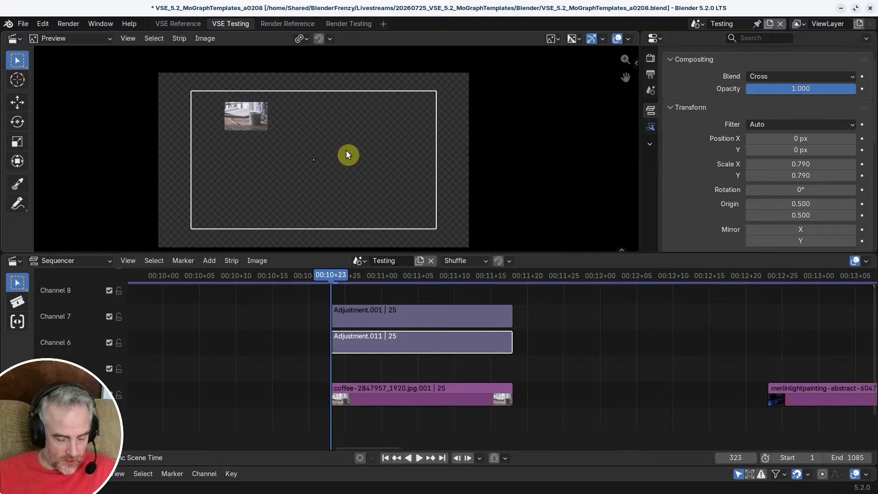
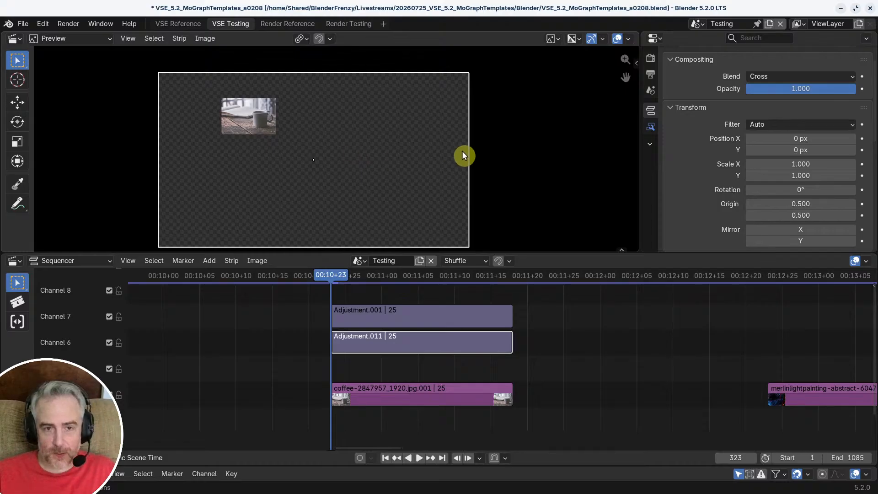
Step: Try rotating and scaling the channel 6 adjustment layer, resetting it to its original transform
key(r)
right_click(410, 118)
key(r)
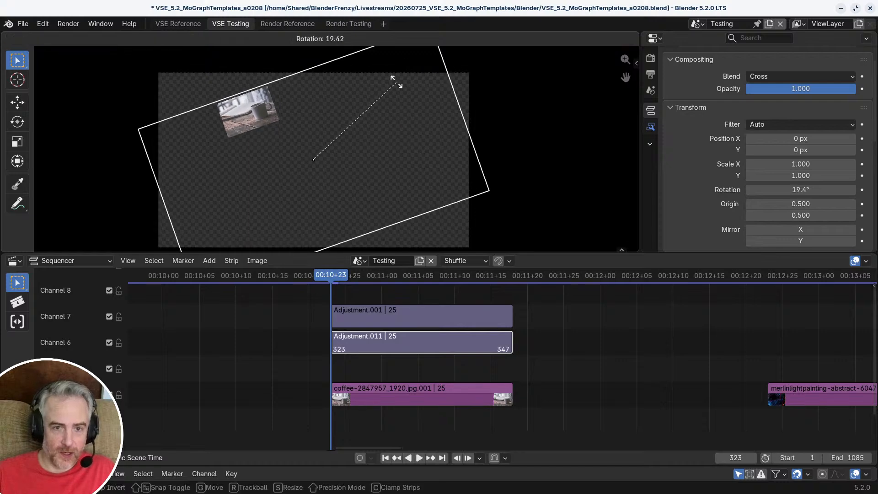
click(397, 136)
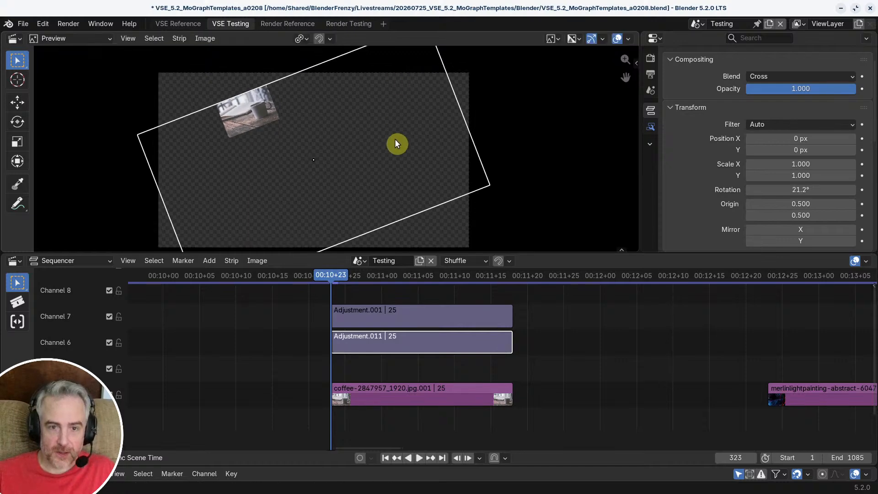
key(alt+r)
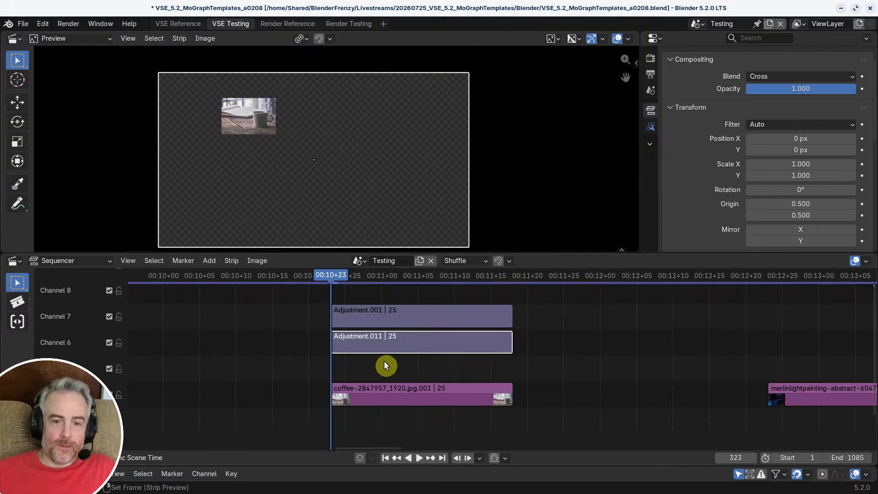
key(s)
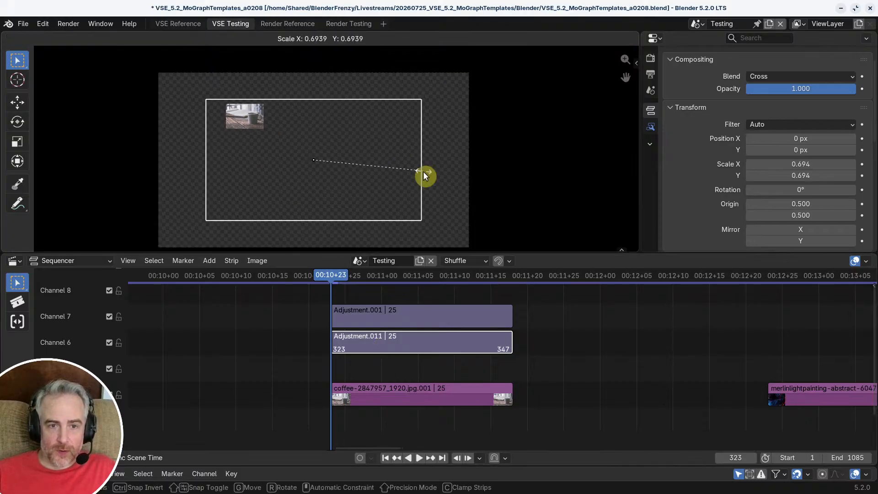
right_click(422, 174)
Step: Move the channel 6 adjustment layer up to channel 8, above the quadrant layer, and test scaling it down
shift+scroll(400, 344, up, 1)
key(g)
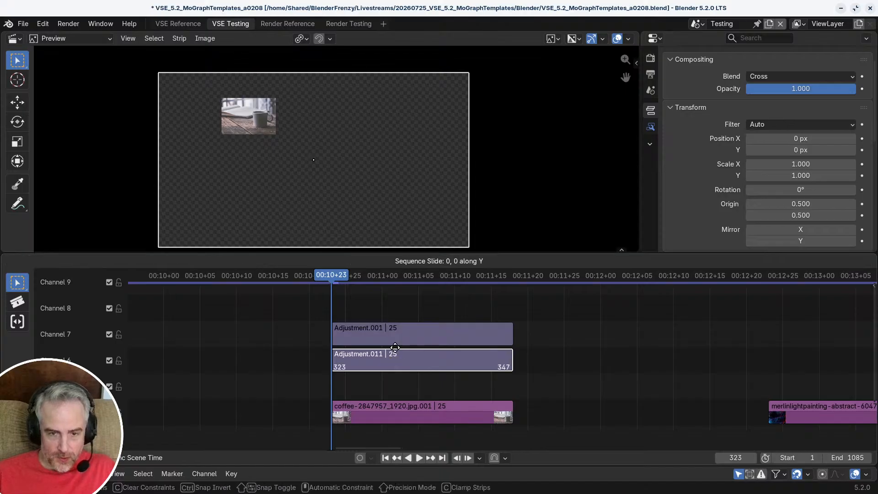
click(395, 313)
key(s)
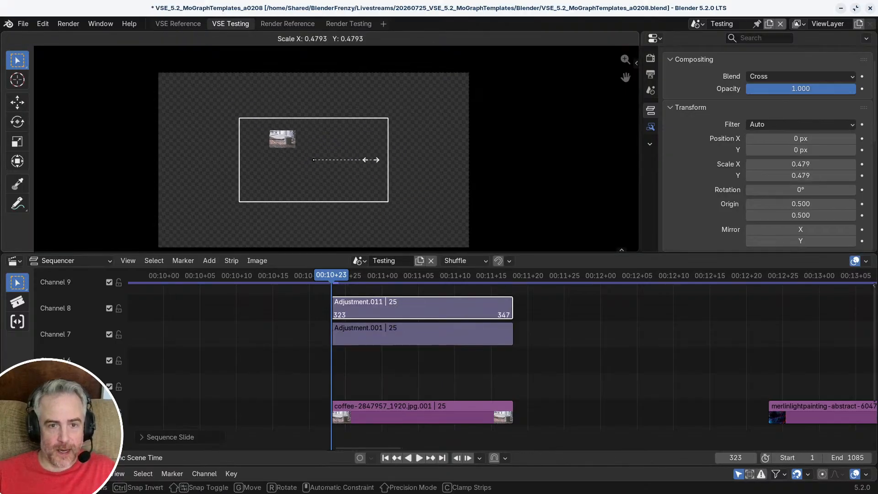
right_click(402, 164)
Step: Select the quadrant adjustment layer and the coffee image in turn, and try scaling the coffee image up
click(262, 122)
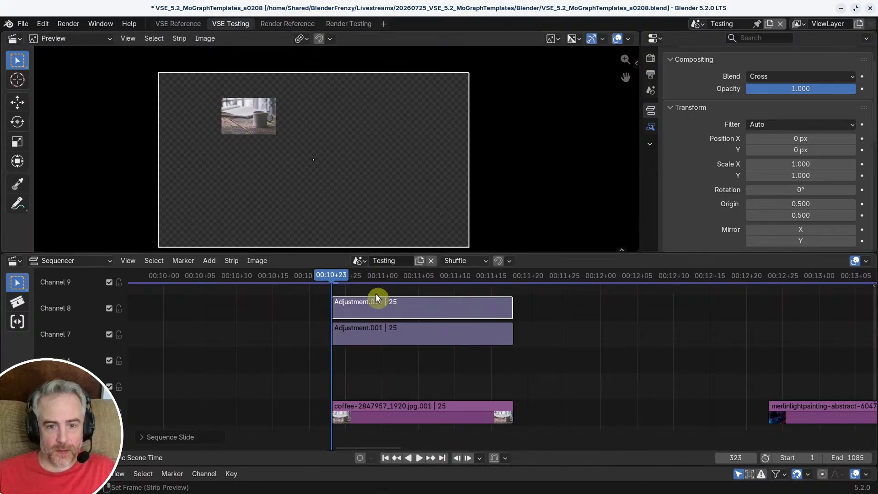
click(380, 332)
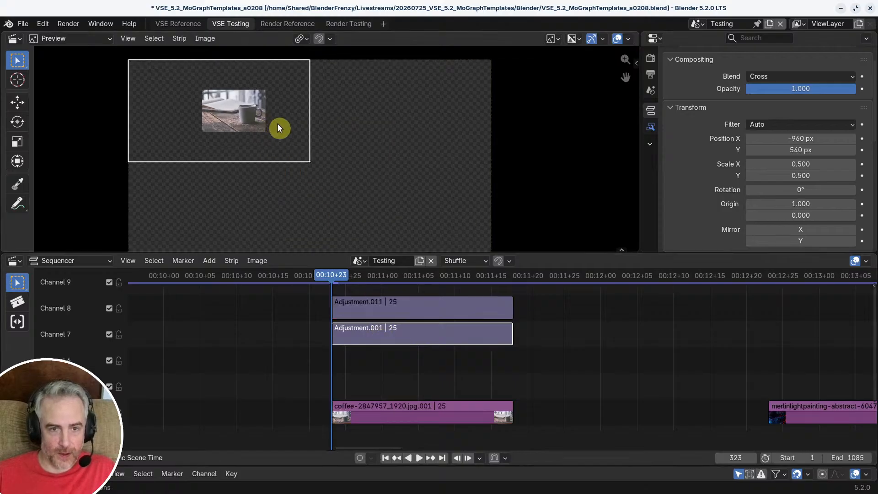
scroll(278, 127, down, 1)
click(394, 406)
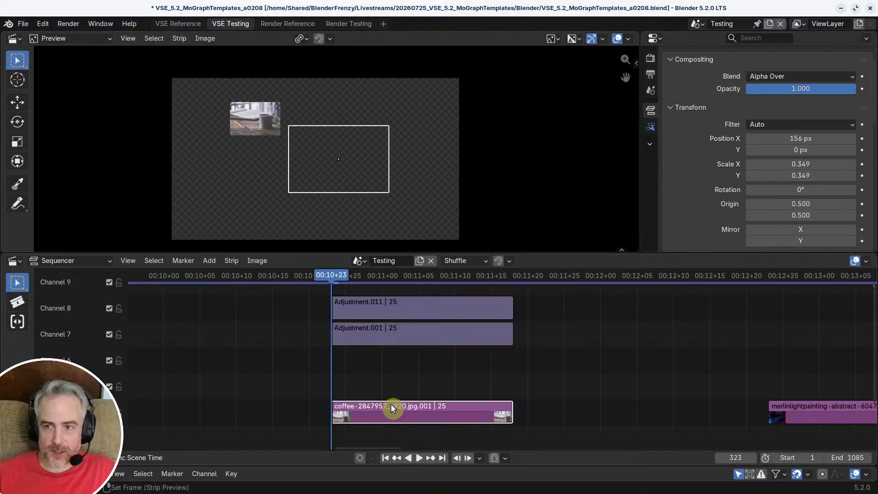
key(s)
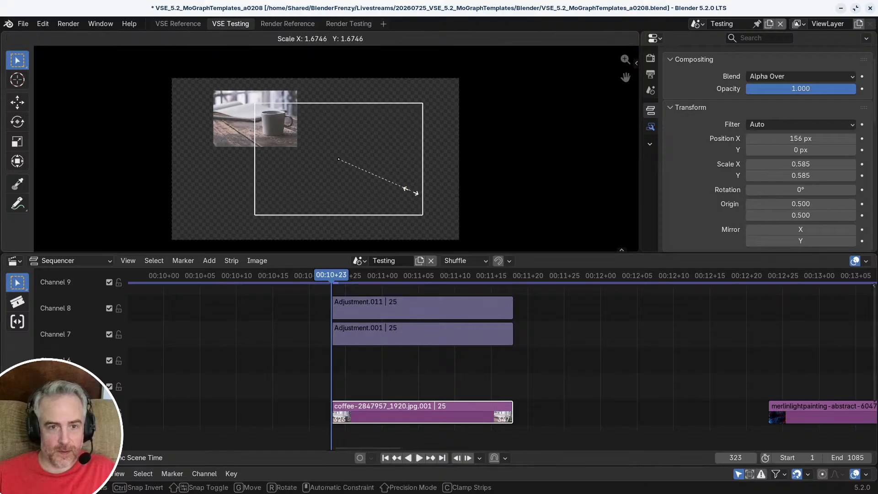
key(Escape)
scroll(360, 181, up, 2)
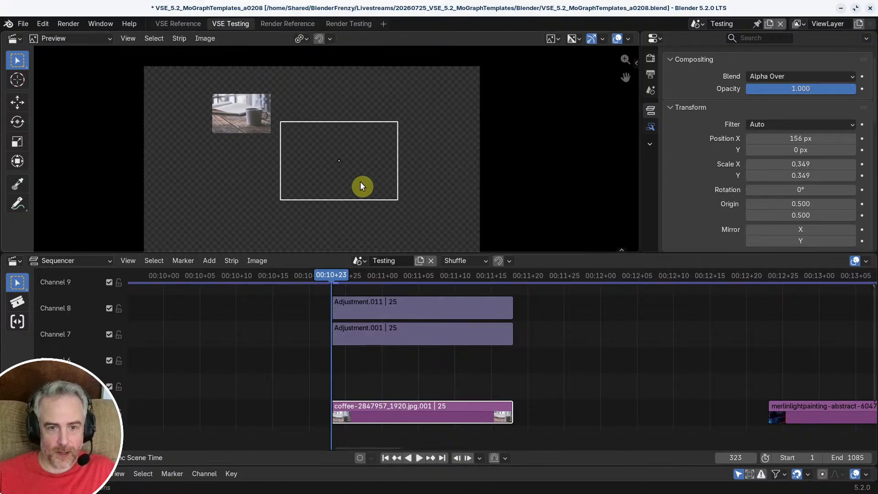
scroll(365, 171, down, 3)
scroll(360, 136, up, 3)
shift+middle_drag(367, 170, 372, 150)
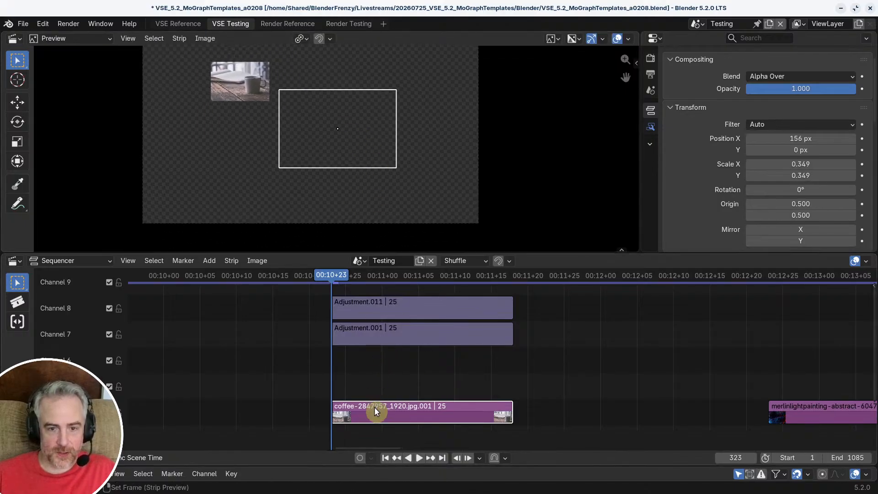
Step: Slide the coffee image strip earlier, clear of the adjustment layers, and set the playhead over it at frame 303
middle_drag(390, 375, 583, 351)
drag(579, 391, 376, 360)
click(406, 262)
drag(406, 278, 381, 358)
scroll(362, 167, up, 1)
scroll(363, 167, down, 2)
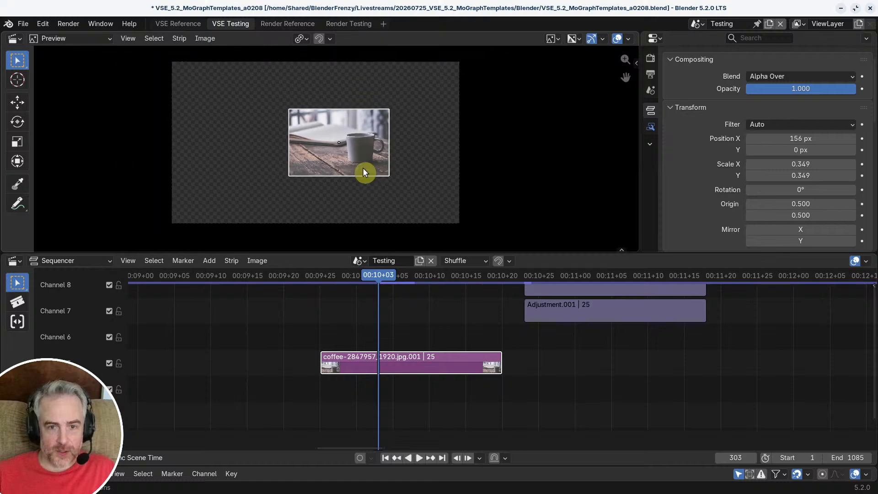
scroll(363, 169, up, 1)
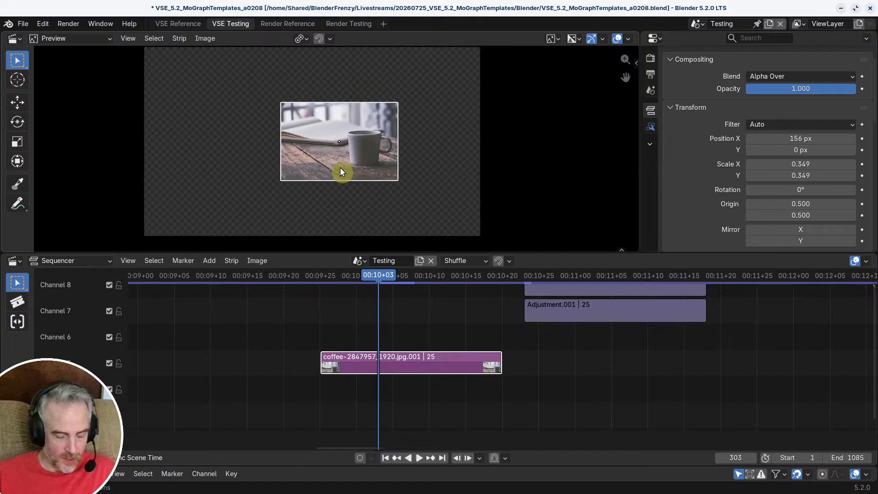
Step: Clear the coffee image's position and scale
key(alt+g)
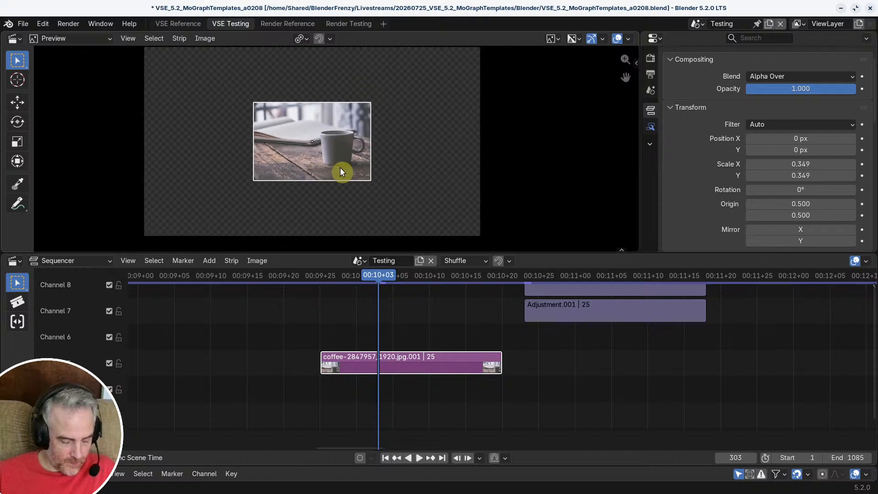
key(alt+s)
scroll(340, 169, down, 2)
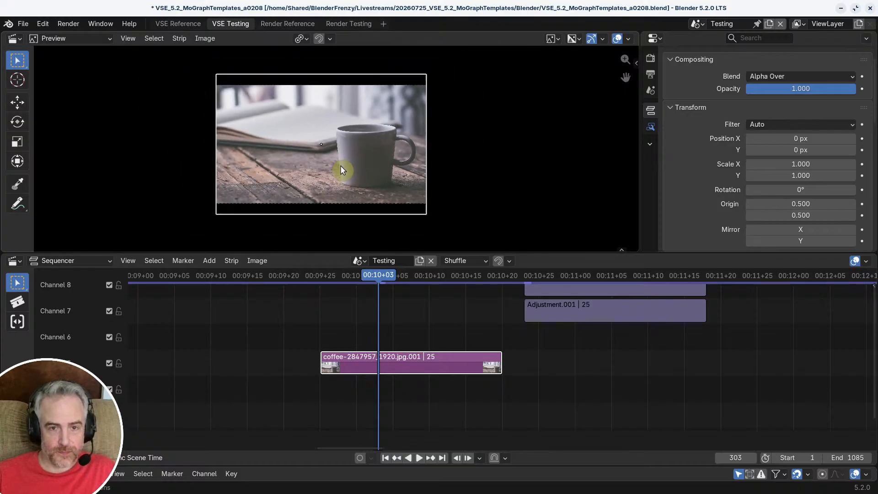
Step: Slide the coffee strip back beneath both adjustment layers and view the result at frame 330
key(g)
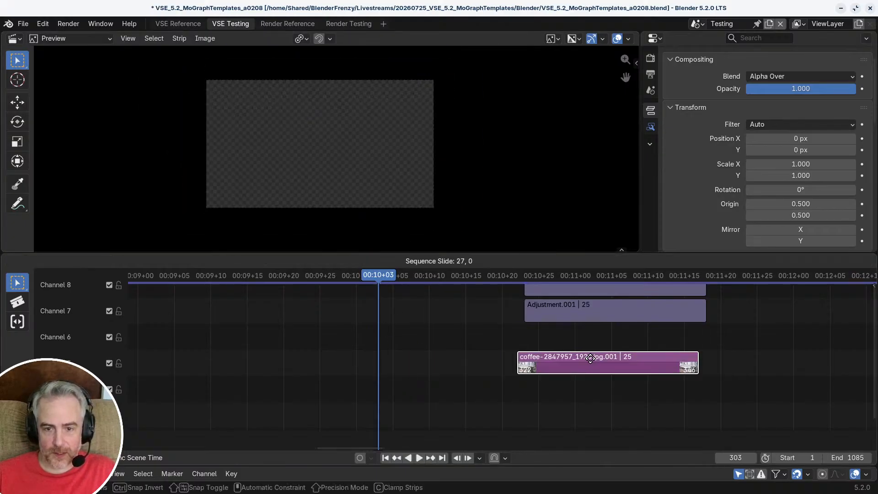
click(597, 358)
middle_drag(597, 358, 431, 349)
click(474, 274)
scroll(490, 370, up, 6)
scroll(490, 364, up, 4)
middle_drag(431, 349, 646, 375)
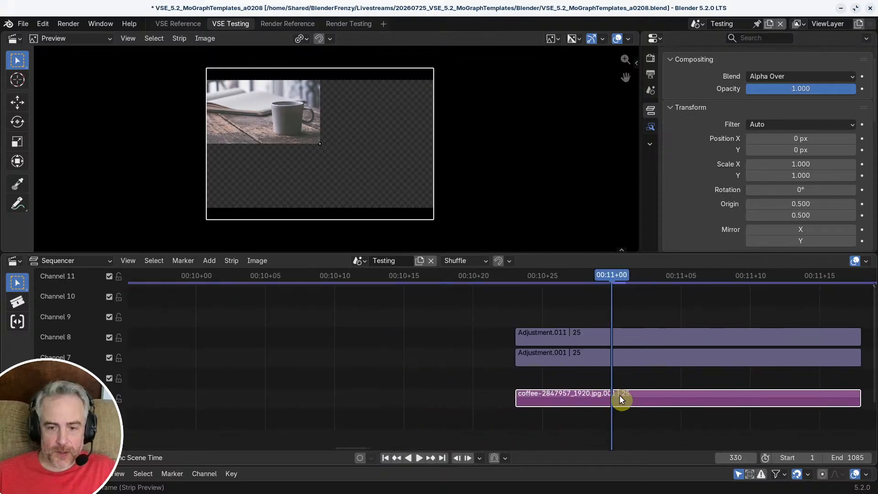
Step: Slide the coffee strip out from under the adjustment layers, go to frame 314, and apply Scale To Fit to its image
drag(620, 399, 418, 387)
click(389, 277)
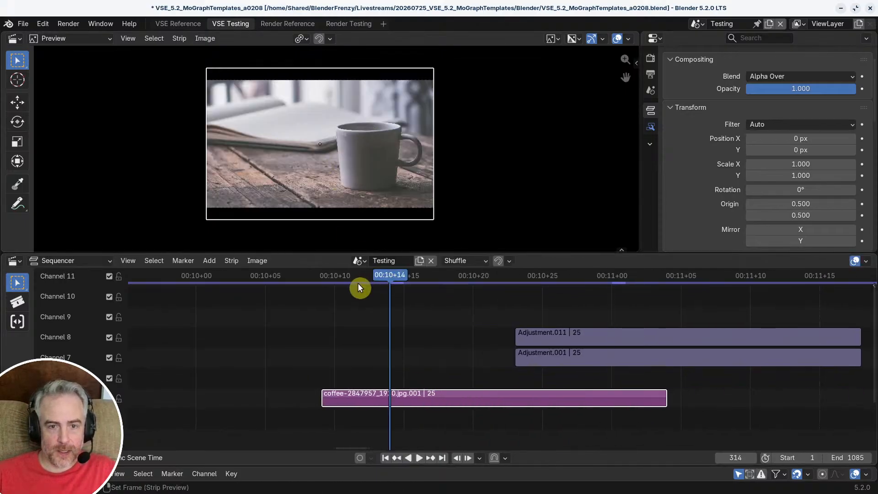
click(260, 261)
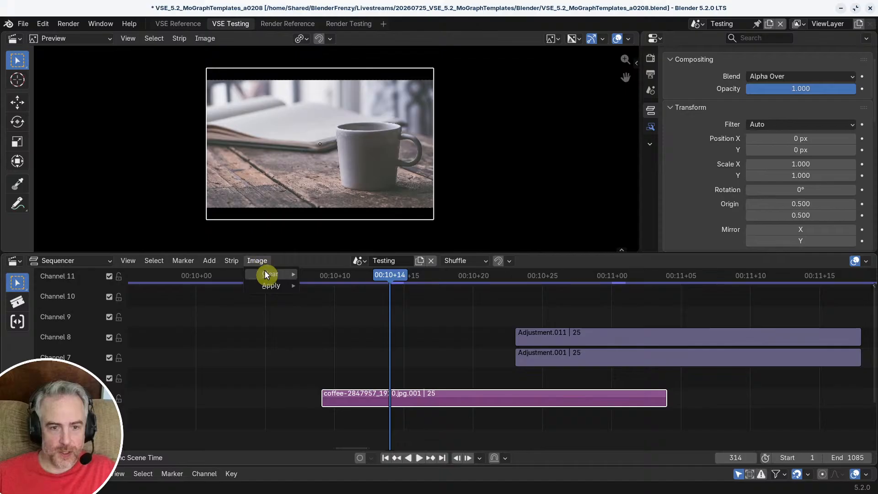
mouse_move(264, 285)
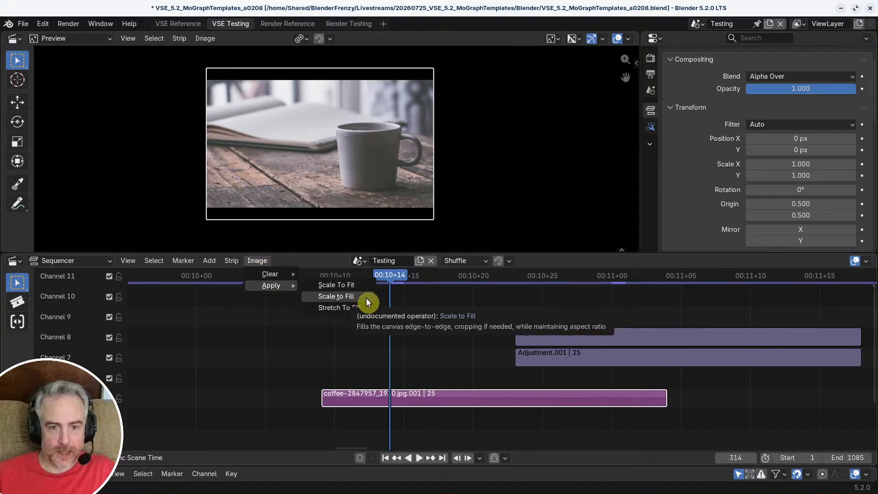
click(363, 285)
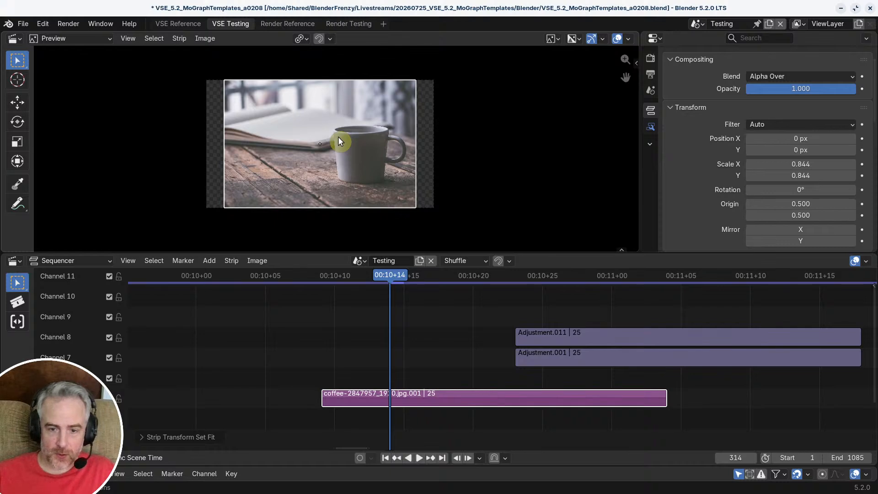
Step: Slide the coffee strip back under the adjustment layers and check the layers' frames at frame 328
drag(417, 396, 610, 386)
middle_drag(604, 382, 409, 299)
click(447, 279)
click(435, 316)
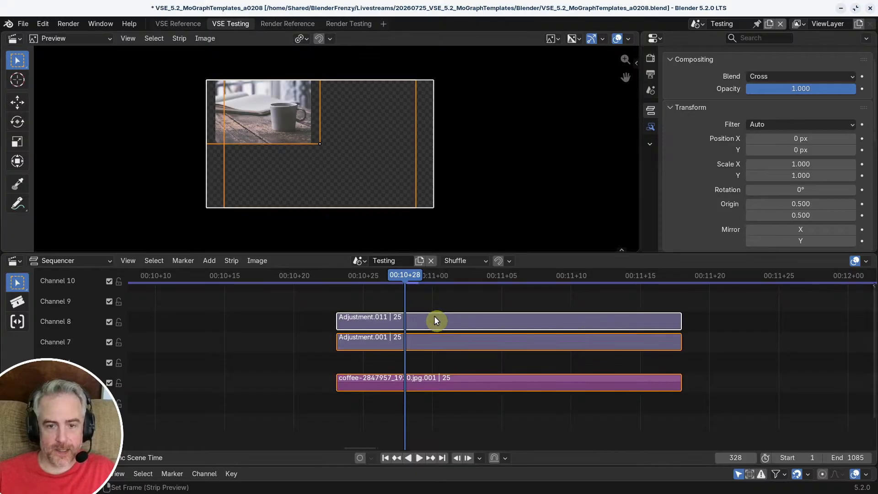
click(424, 342)
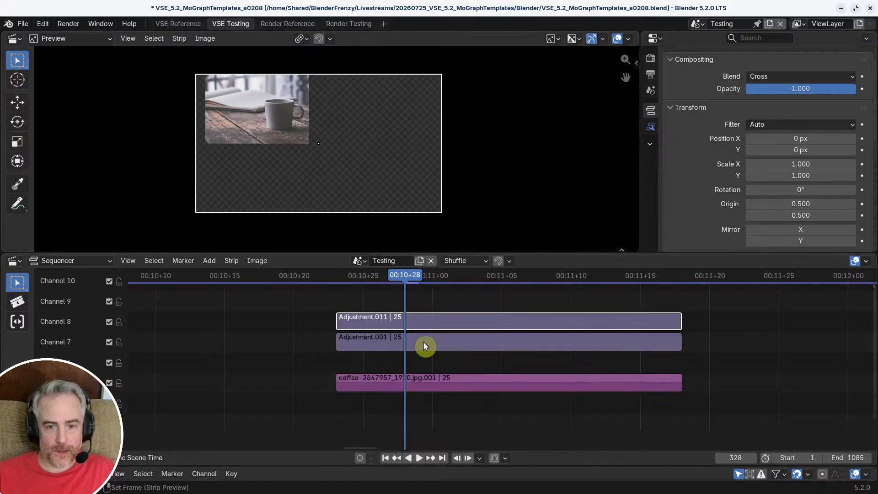
Step: Move the coffee image along X to 154 px, bringing its edge to the centre of the grid
click(420, 384)
key(g)
key(x)
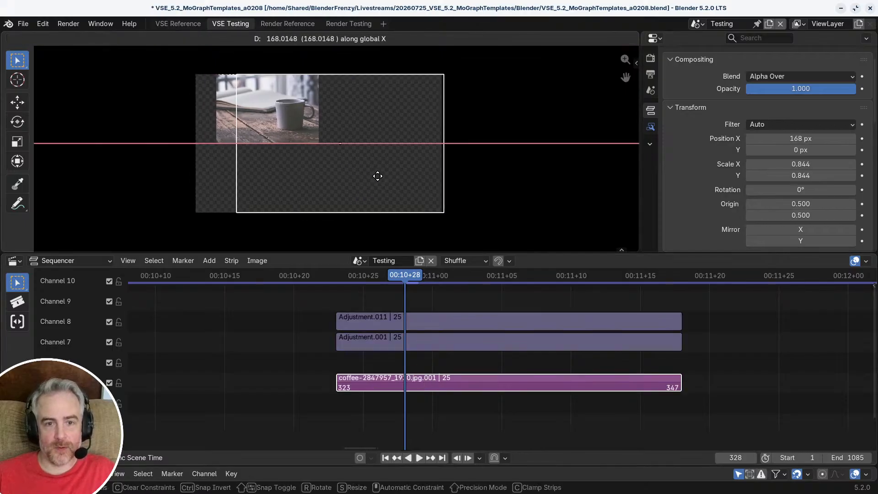
right_click(373, 178)
key(g)
key(x)
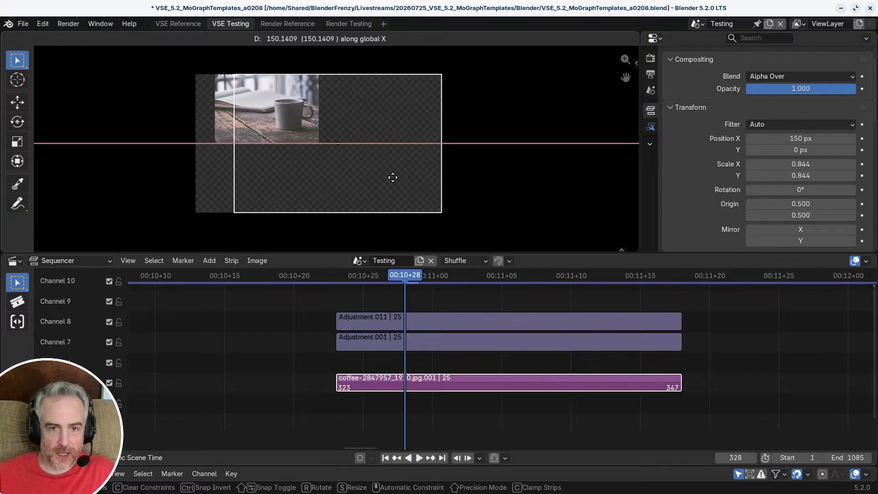
click(392, 177)
Step: Try scaling down the channel 8 adjustment layer to see the fitted coffee image shrink towards the canvas centre
scroll(490, 382, up, 3)
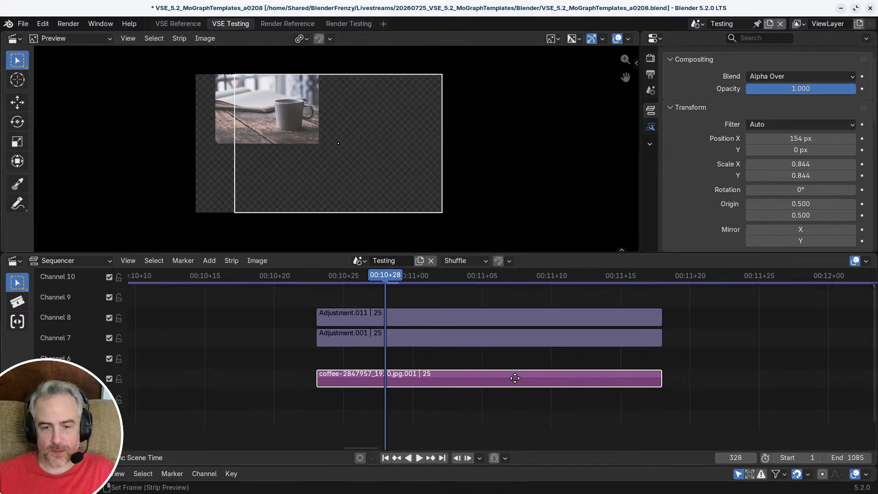
middle_drag(427, 372, 421, 378)
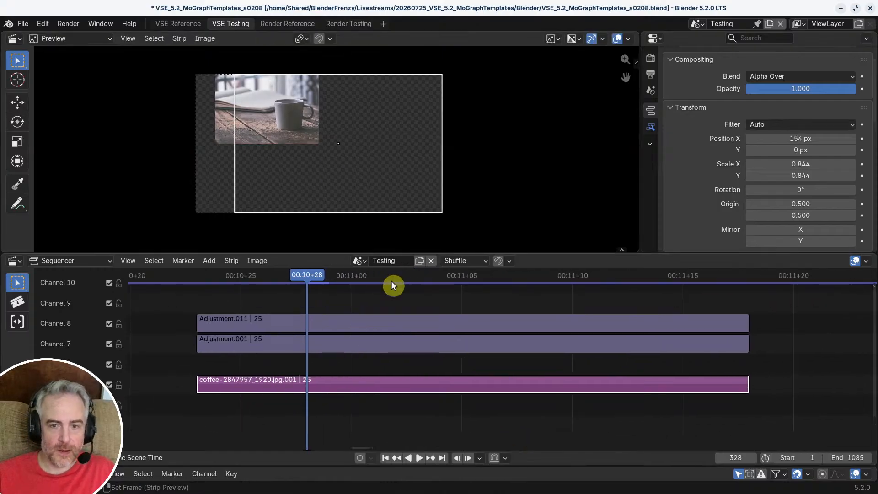
click(338, 319)
key(s)
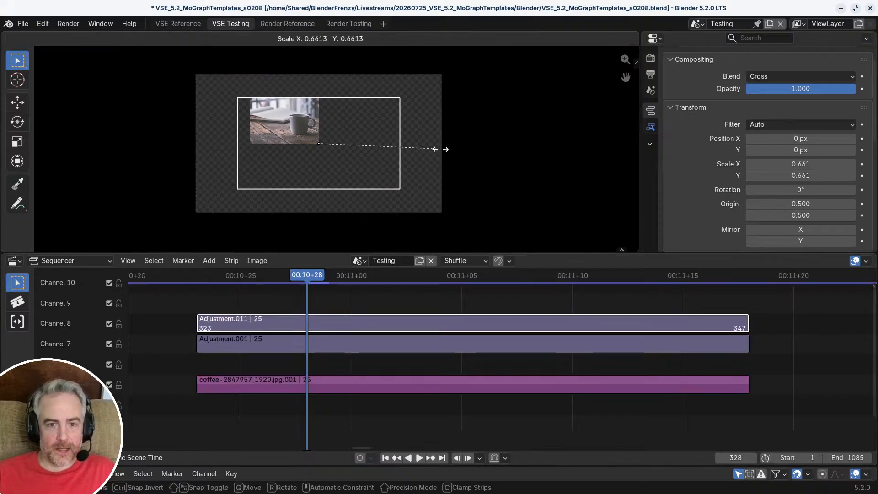
key(Escape)
Step: Move the playhead to the strips' start at frame 323 and scale the channel 8 adjustment layer to 0.279
scroll(341, 146, up, 1)
scroll(497, 189, down, 2)
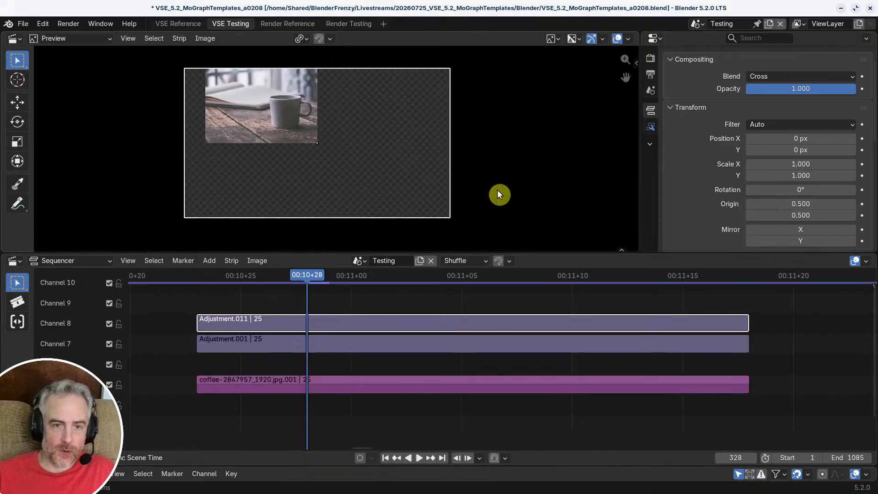
scroll(498, 189, up, 2)
middle_drag(498, 190, 636, 210)
middle_drag(336, 290, 333, 290)
drag(333, 290, 193, 281)
scroll(573, 175, up, 1)
scroll(574, 179, down, 2)
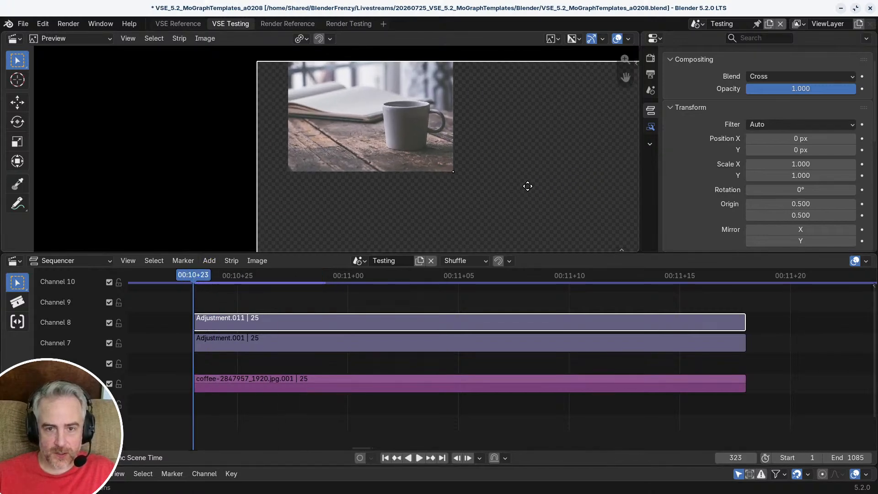
key(s)
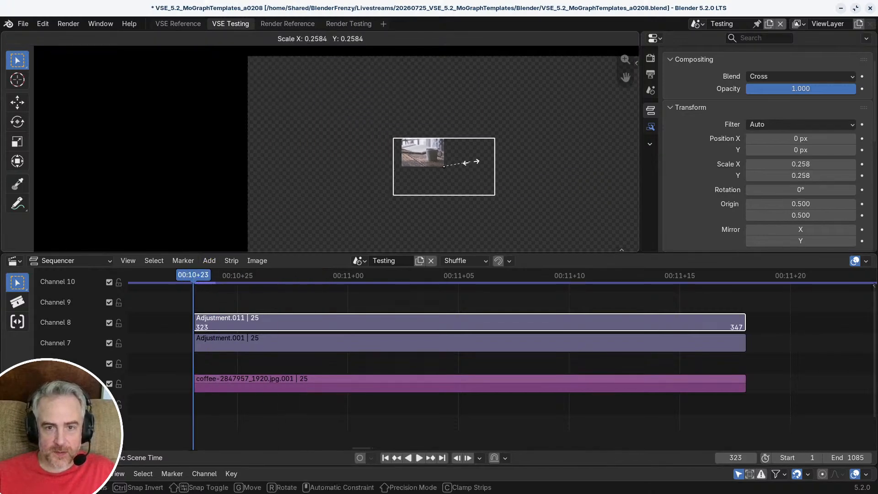
click(471, 160)
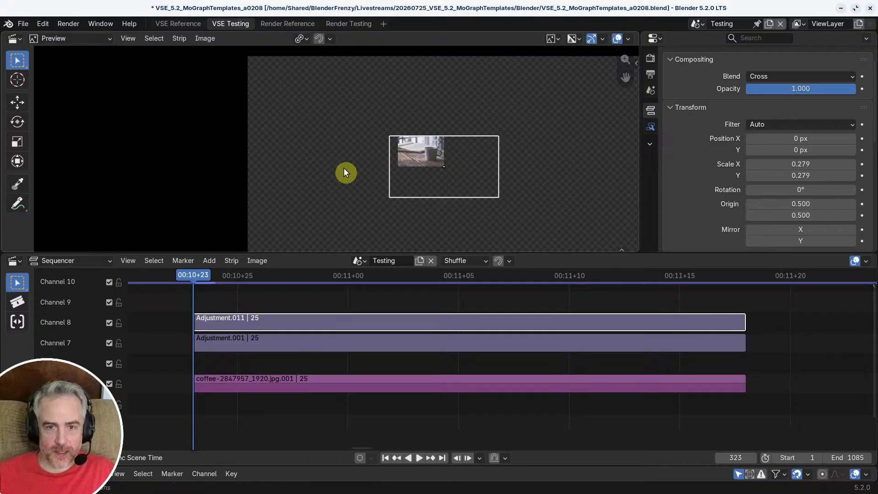
Step: Open the VSE Reference workspace and step through the reference video's four-image grid growth around frames 78 to 83
click(179, 24)
ctrl+middle_drag(396, 314, 506, 326)
key(Left)
key(Left)
key(Left)
key(Left)
key(Left)
key(Left)
key(Left)
key(Left)
key(Left)
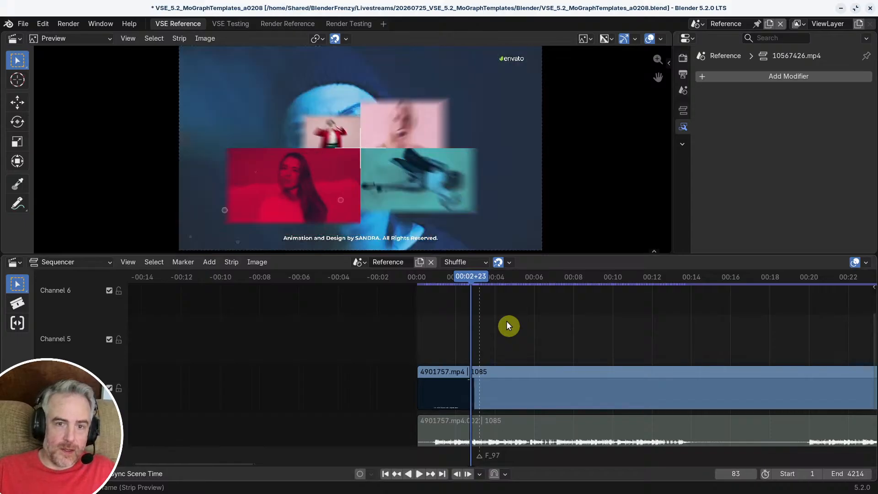
key(Right)
key(Right)
key(Right)
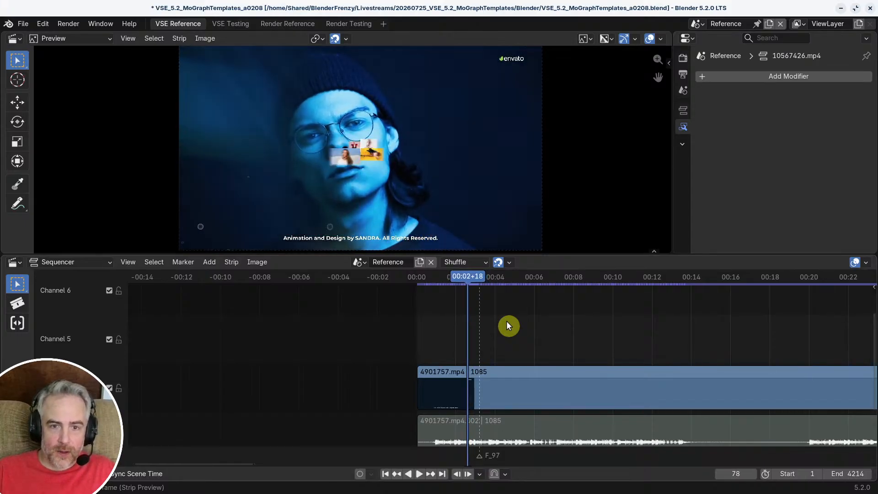
Step: Step frame by frame through frames 78 to 81 of the reference video to examine the grid's starting size and growth
key(Left)
key(Left)
key(Left)
key(Right)
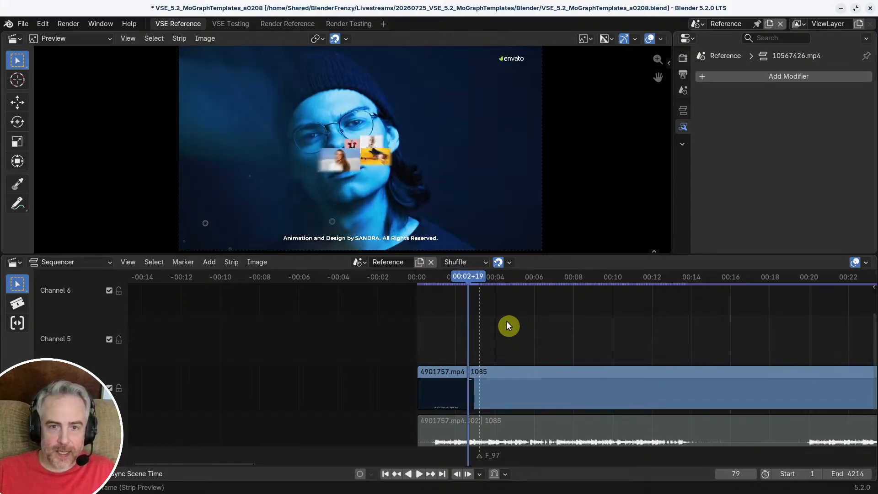
key(Right)
key(Right)
key(Right)
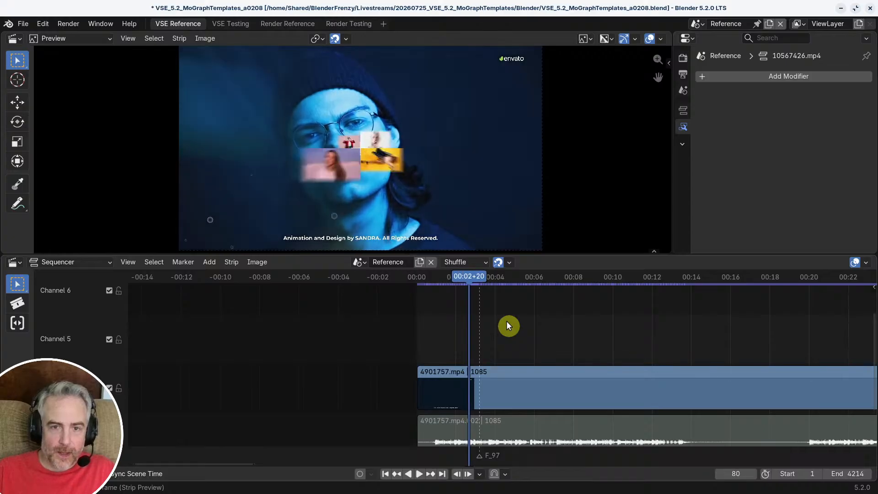
scroll(350, 136, up, 1)
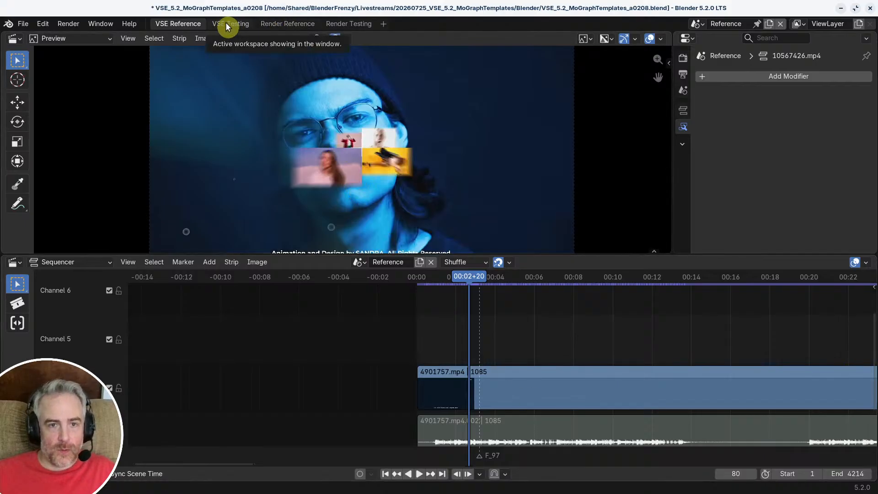
drag(464, 277, 469, 276)
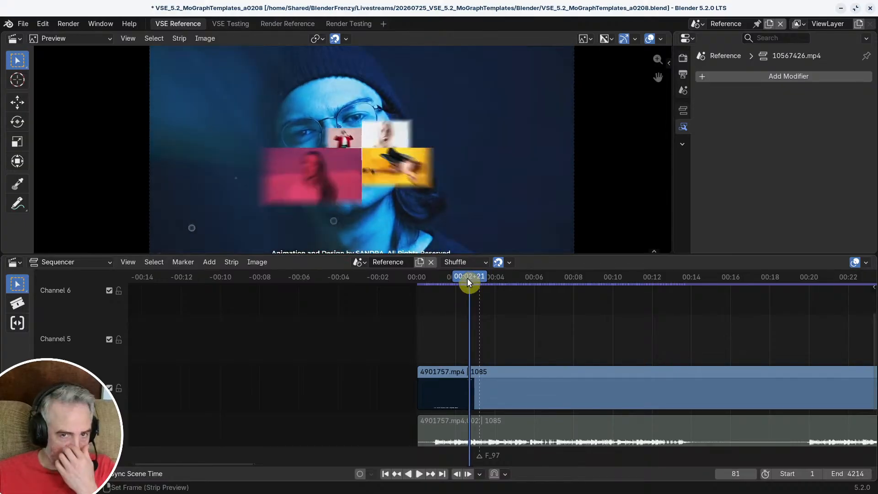
Step: Return to the VSE Testing workspace, set the channel 8 adjustment layer's X and Y scale to 0.3 and keyframe it at frame 323
click(231, 24)
click(490, 290)
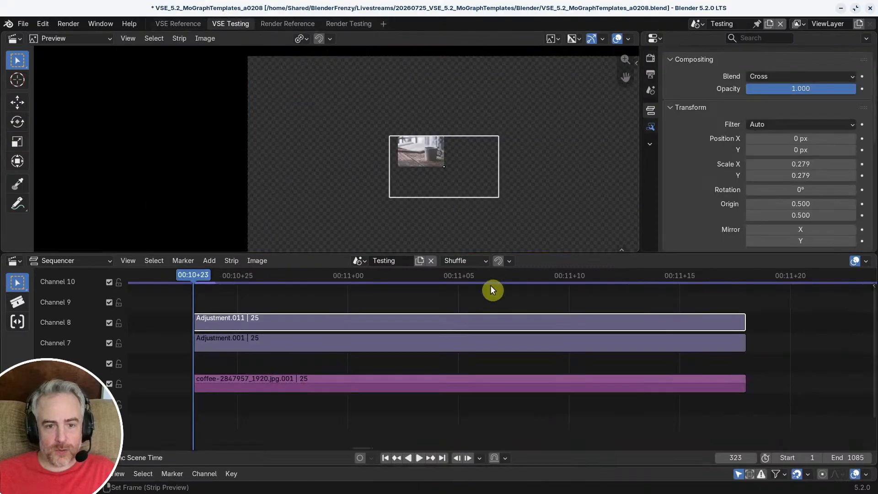
middle_drag(345, 311, 353, 311)
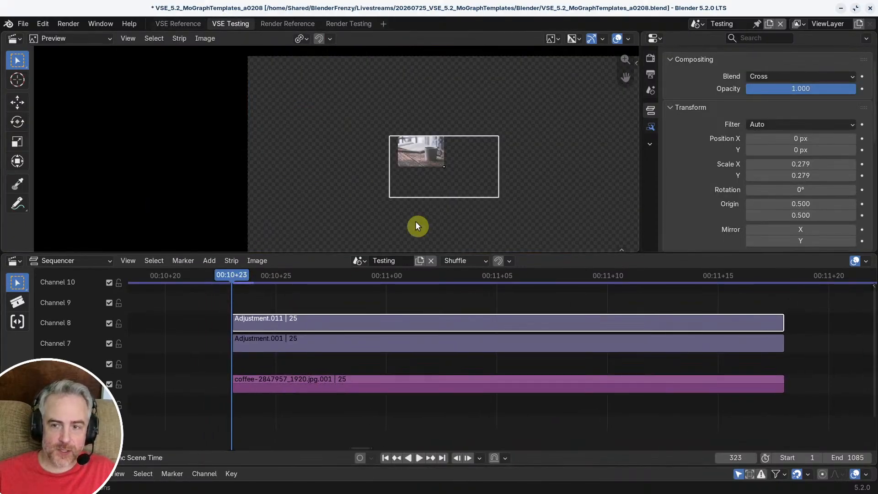
scroll(426, 155, down, 2)
scroll(414, 151, up, 4)
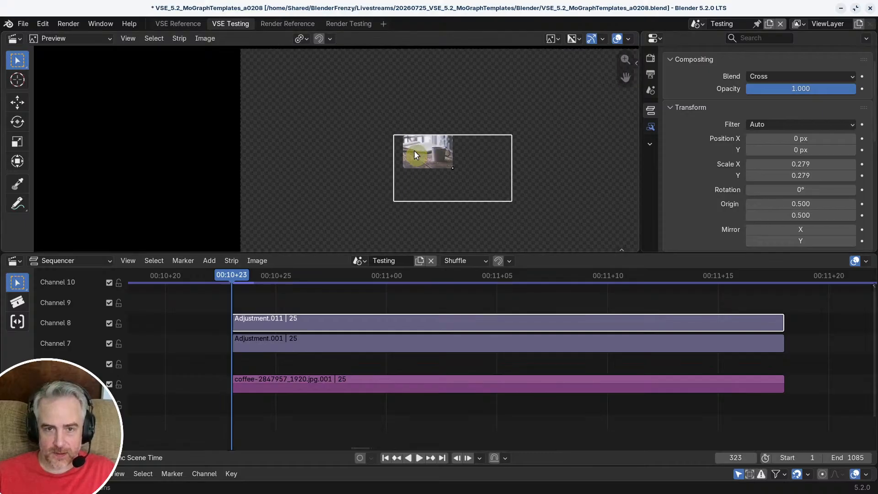
scroll(402, 138, down, 2)
middle_drag(441, 144, 385, 133)
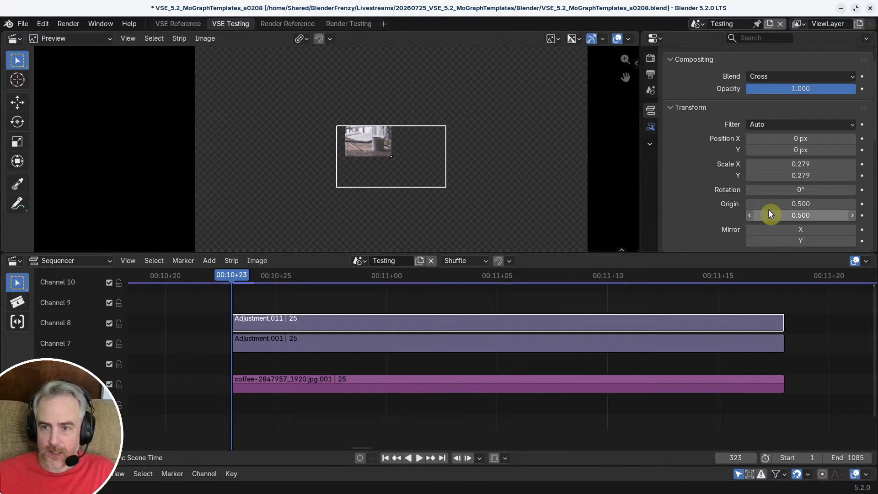
click(814, 164)
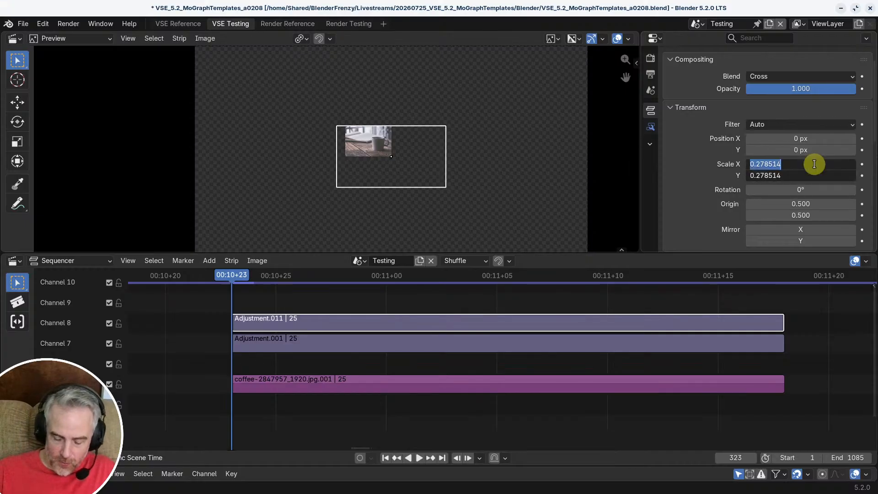
key(BackSpace)
text(.3)
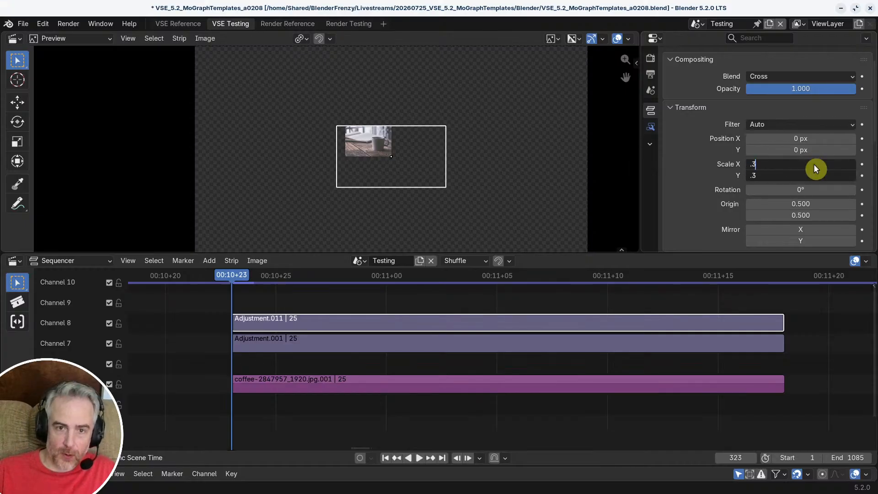
key(Return)
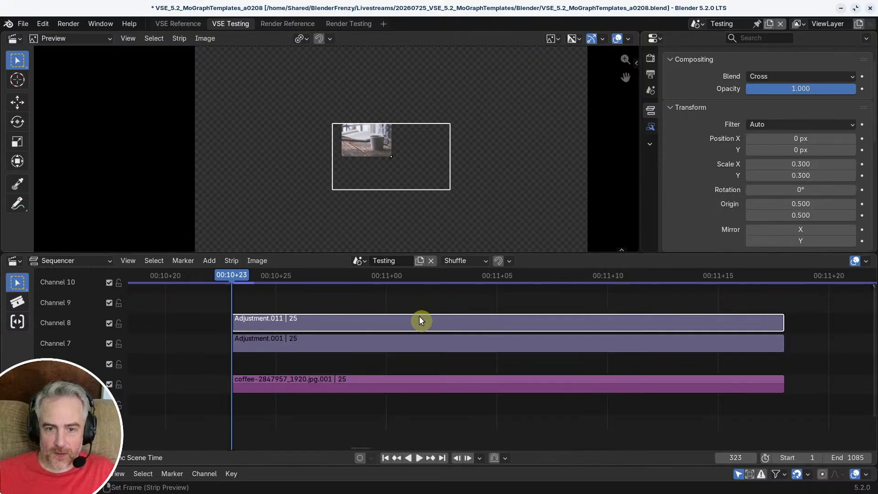
click(863, 164)
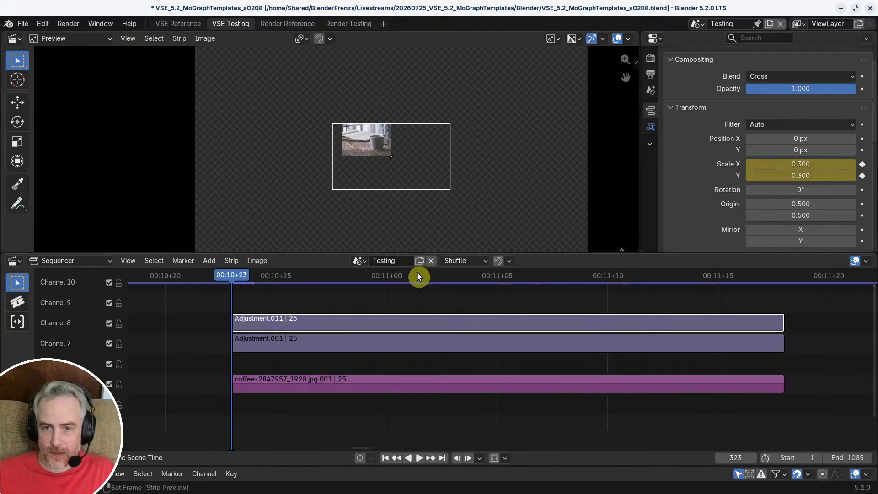
Step: Add a hold keyframe at frame 333 for the channel 8 adjustment layer's X and Y scale of 0.3
key(space)
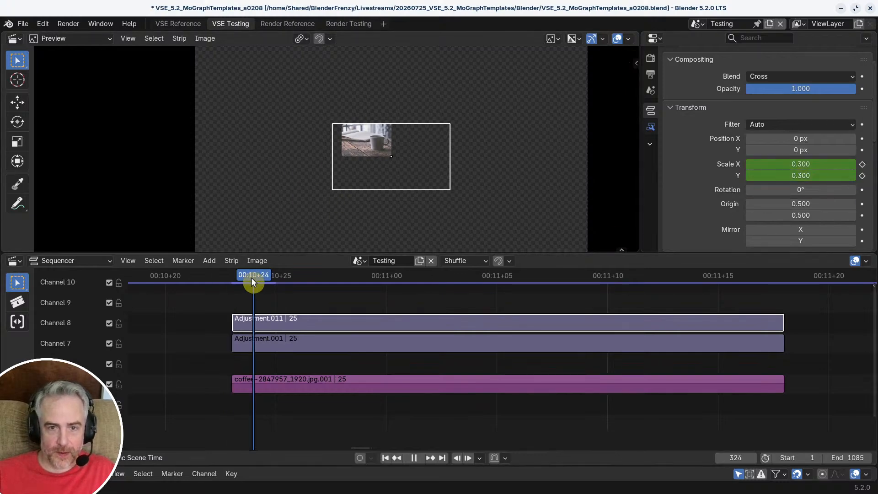
drag(252, 280, 232, 272)
scroll(476, 329, down, 4)
scroll(466, 318, up, 1)
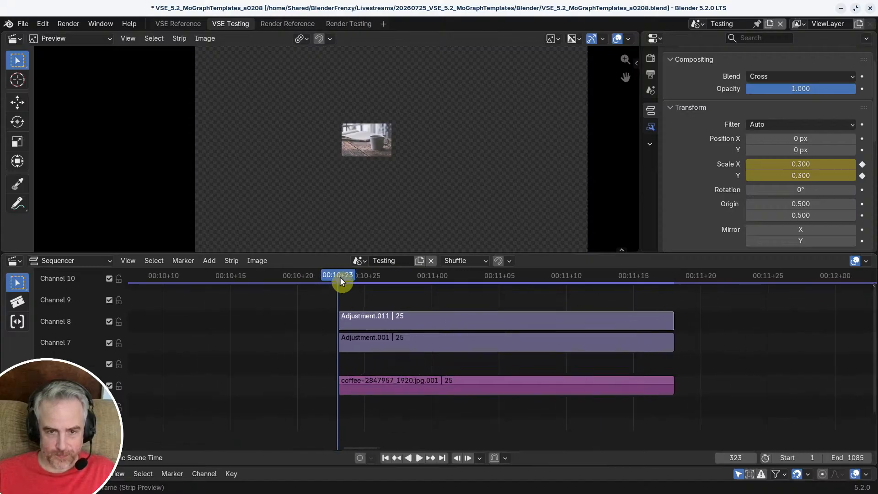
drag(341, 280, 469, 288)
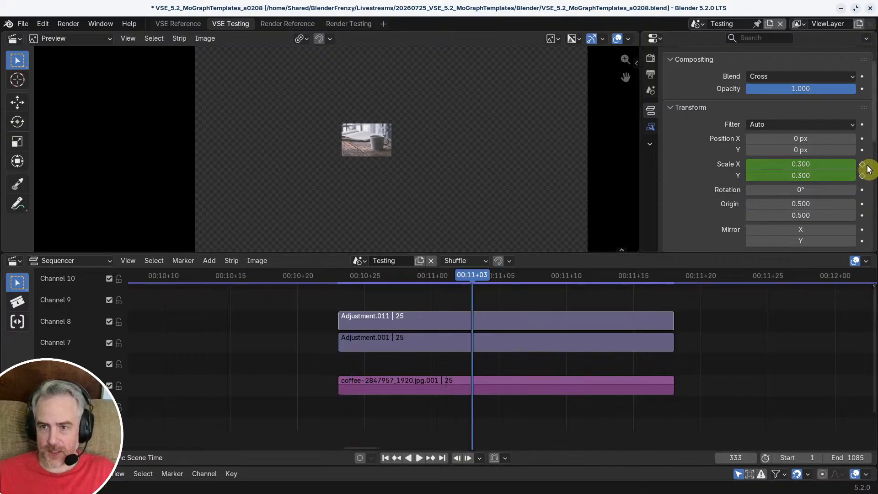
drag(802, 164, 804, 176)
click(691, 164)
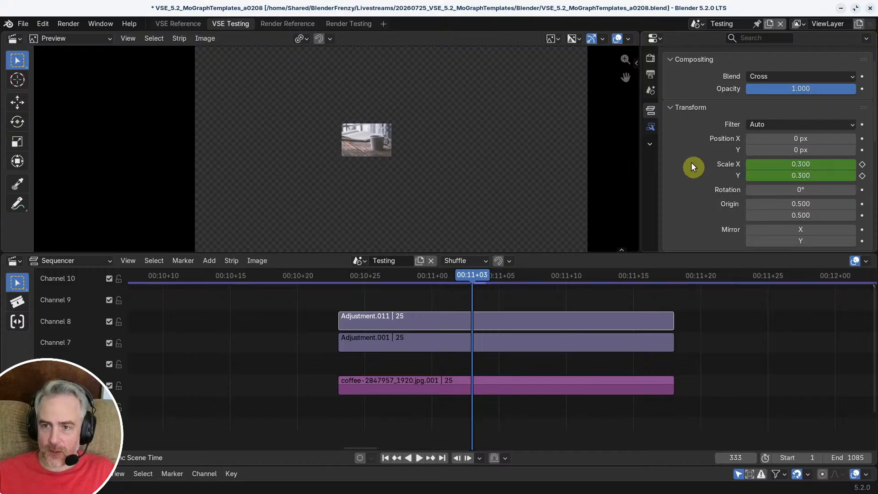
click(862, 175)
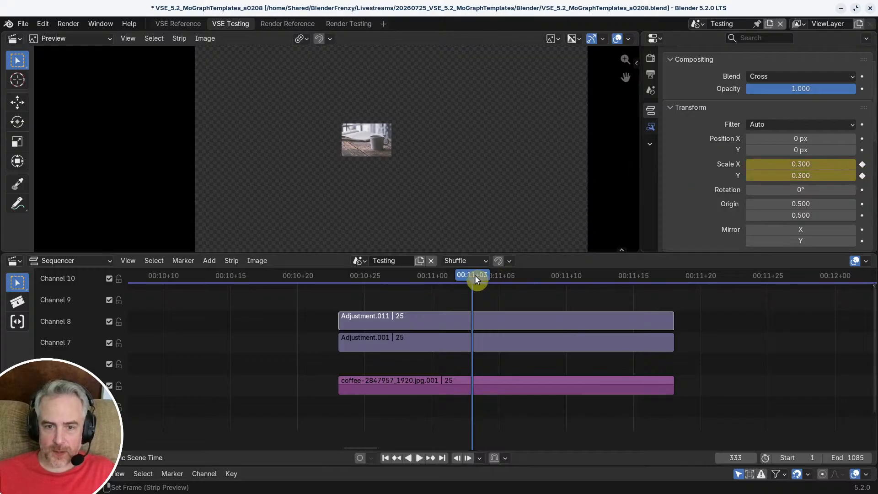
Step: Set the channel 8 adjustment layer's X and Y scale to 1 at frame 347 and keyframe it
drag(474, 276, 665, 280)
drag(810, 166, 811, 176)
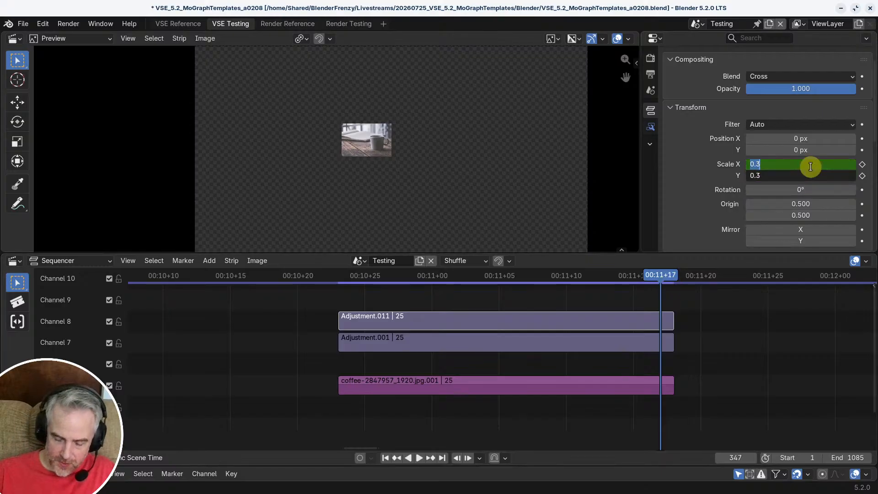
text(1)
key(Return)
click(863, 164)
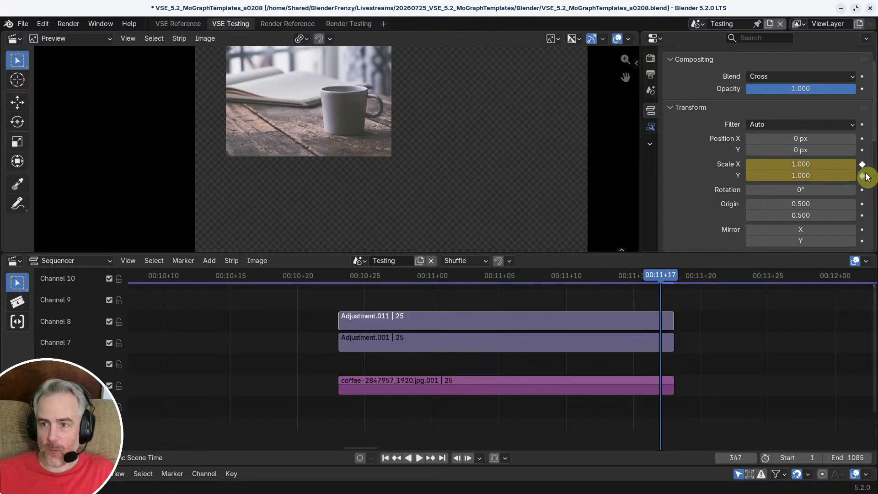
Step: Play and scrub the strips with the whole canvas in view to review the coffee image's growth from the centre
scroll(469, 100, down, 2)
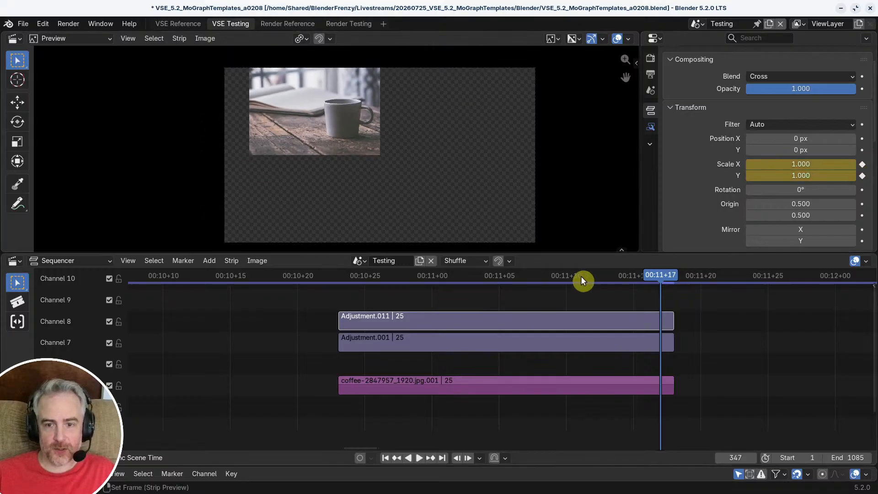
drag(677, 283, 349, 271)
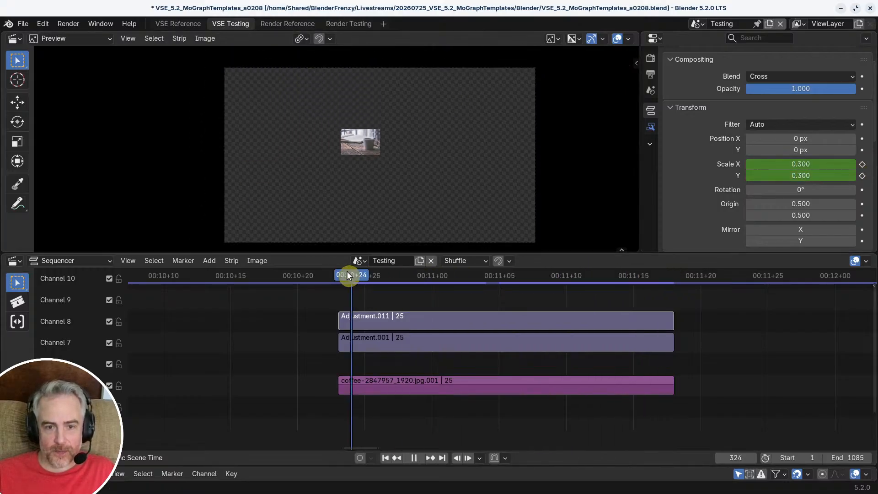
key(space)
key(space)
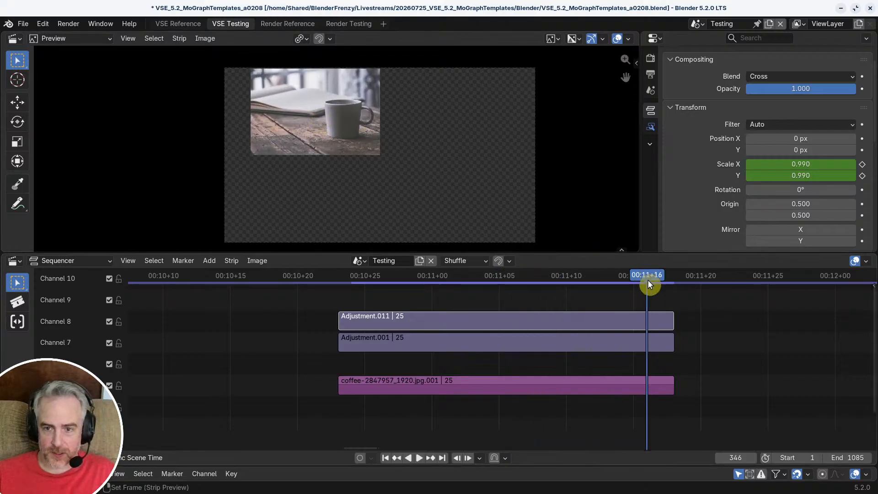
drag(647, 279, 361, 276)
key(space)
drag(586, 284, 501, 296)
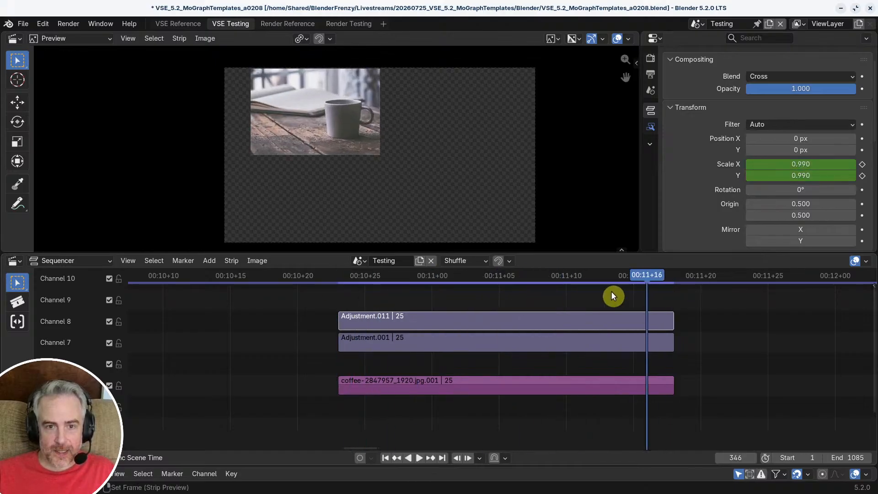
drag(646, 277, 403, 281)
Step: Move the coffee image strip out to channel 6 and put the merlinlightpainting abstract image in its place on channel 5, starting at frame 323
scroll(541, 329, down, 5)
middle_drag(541, 330, 411, 335)
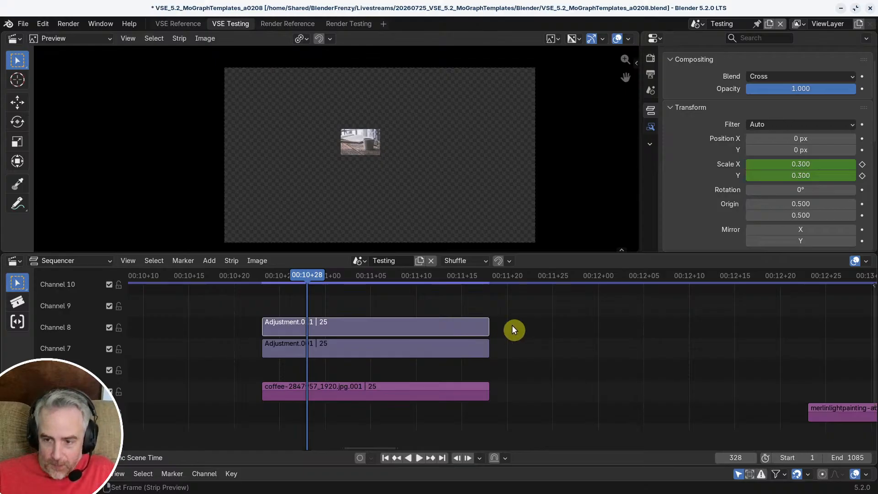
middle_drag(740, 358, 638, 329)
scroll(675, 343, down, 3)
middle_drag(686, 345, 665, 362)
click(416, 377)
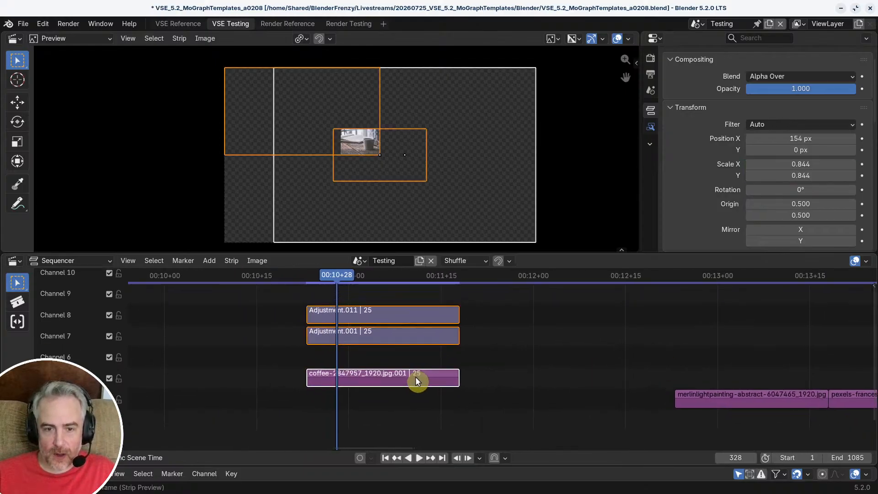
drag(369, 376, 636, 344)
click(729, 395)
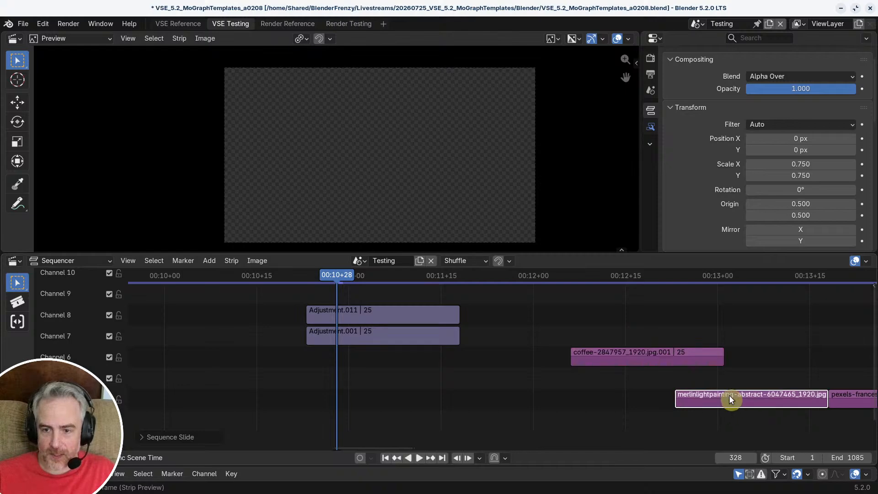
drag(729, 395, 348, 378)
Step: Play the strips to check the scaling animation on the swapped-in abstract image
click(295, 274)
key(space)
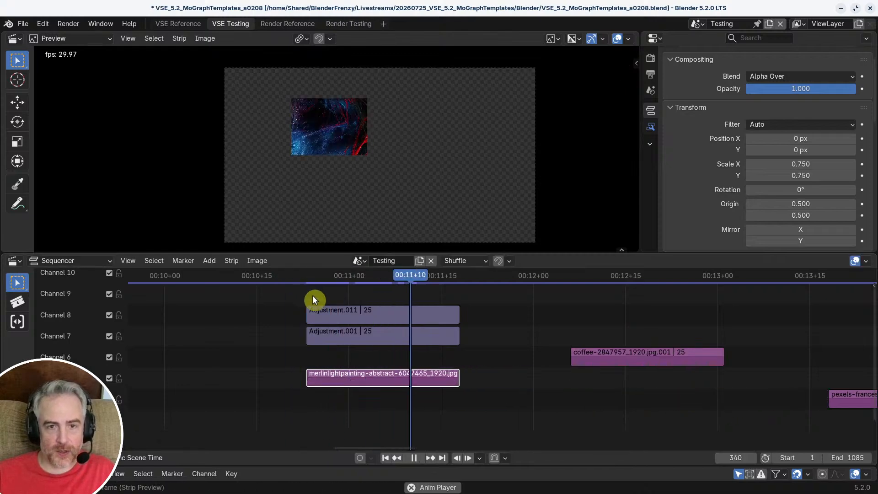
key(space)
drag(464, 283, 443, 276)
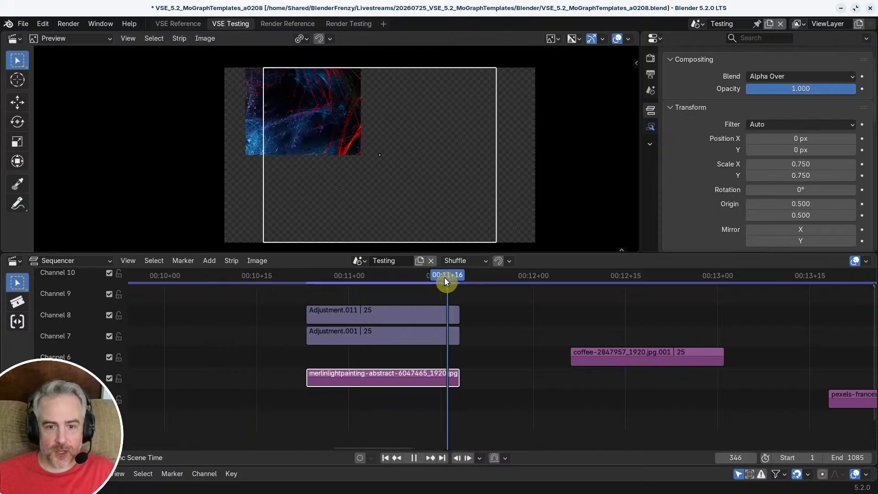
Step: Move the abstract image along X to 243 px so its edge meets the canvas centre
scroll(366, 158, up, 2)
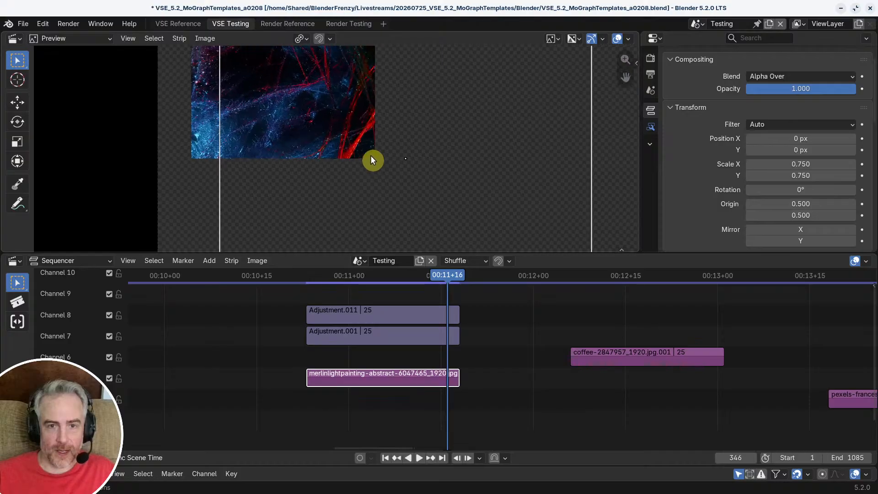
scroll(394, 158, down, 1)
scroll(395, 160, down, 2)
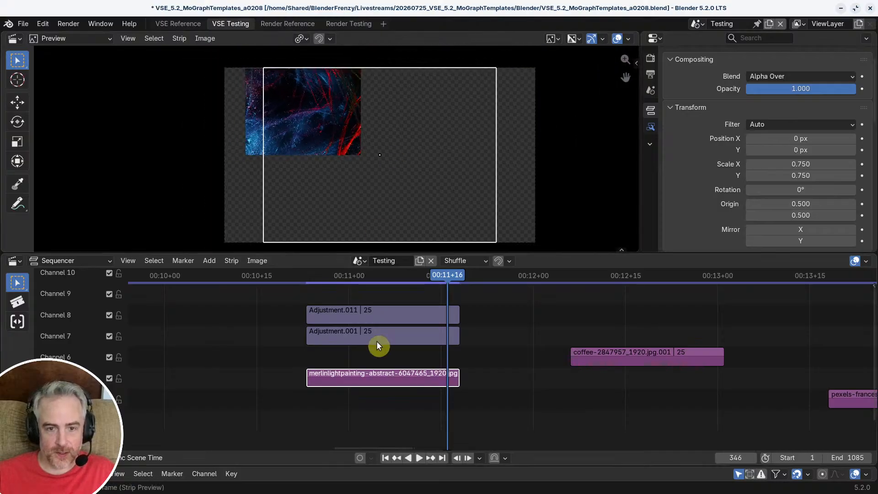
key(g)
key(x)
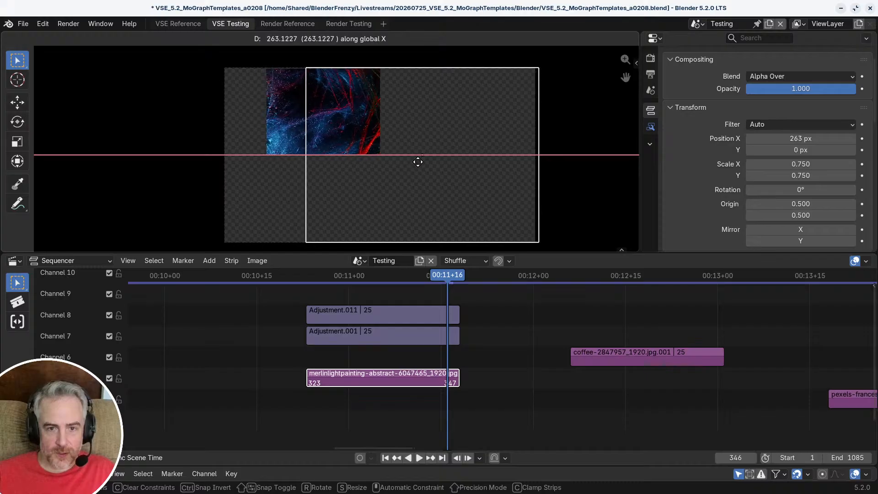
click(414, 160)
Step: Play the animation again from before the strips to check the repositioned abstract image, stopping at frame 346
drag(451, 276, 276, 276)
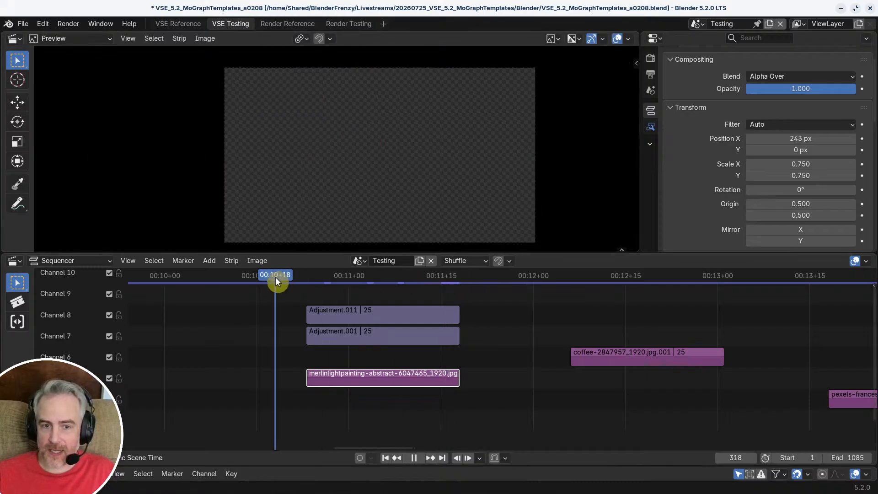
key(space)
key(space)
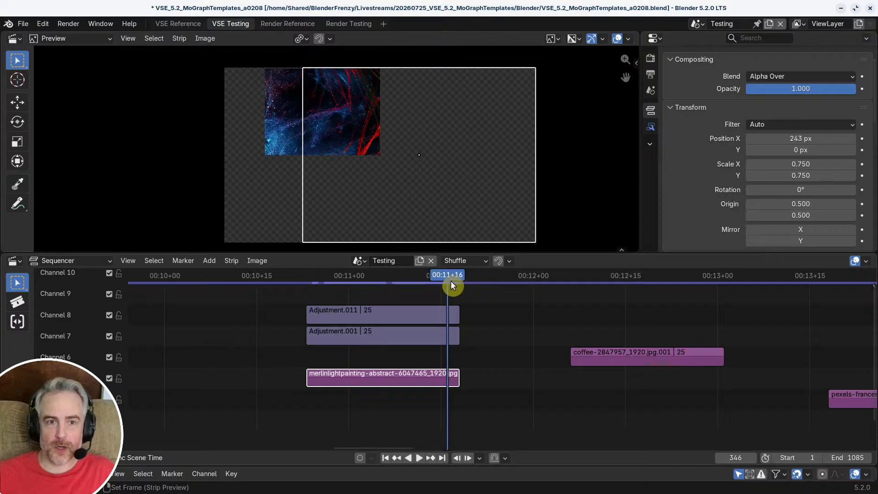
mouse_move(449, 277)
mouse_down()
mouse_move(363, 281)
mouse_move(447, 285)
mouse_up()
Step: Move the coffee image strip to channel 4 directly below the abstract image, mute it and select the abstract image strip
drag(633, 361, 371, 408)
middle_drag(370, 408, 405, 363)
key(h)
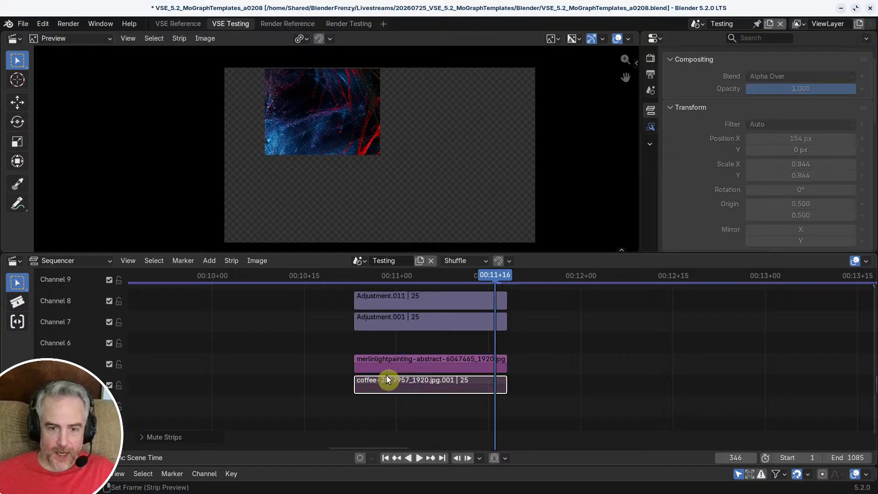
click(397, 364)
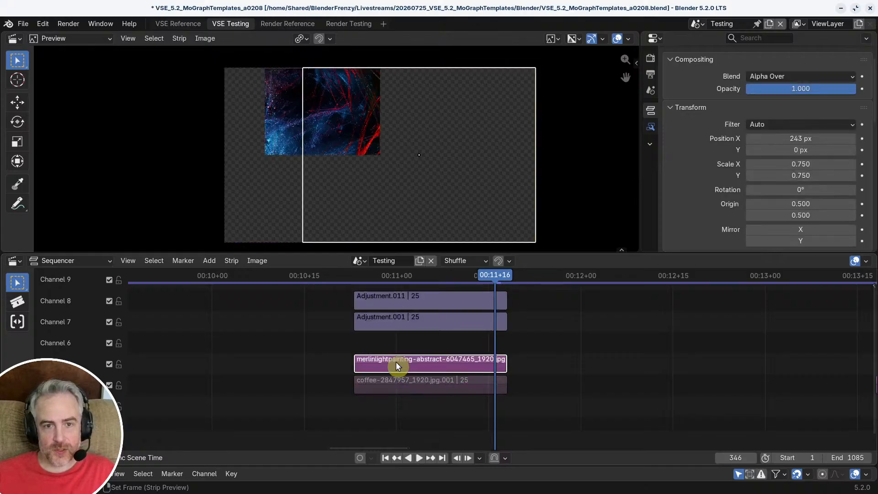
Step: Mute the abstract image strip, unmute the coffee image strip and scrub back to frame 329 to check its scaling
key(h)
click(395, 382)
key(alt+h)
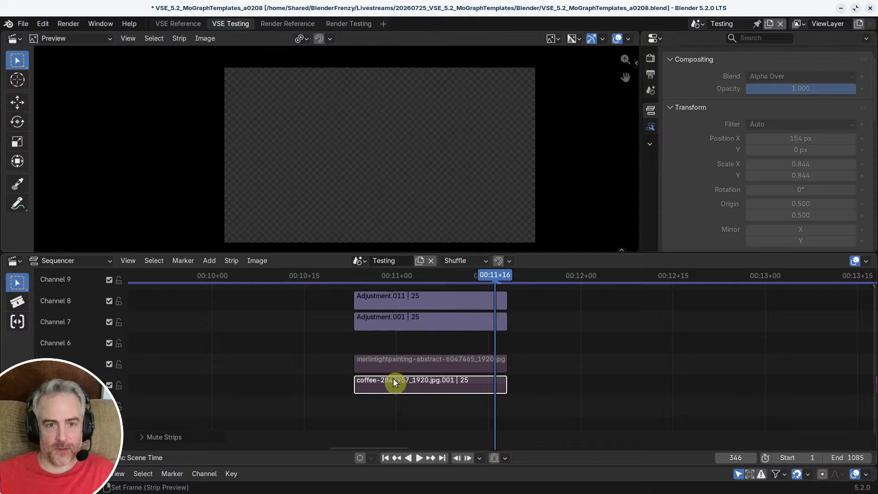
drag(475, 291, 448, 316)
drag(502, 277, 474, 353)
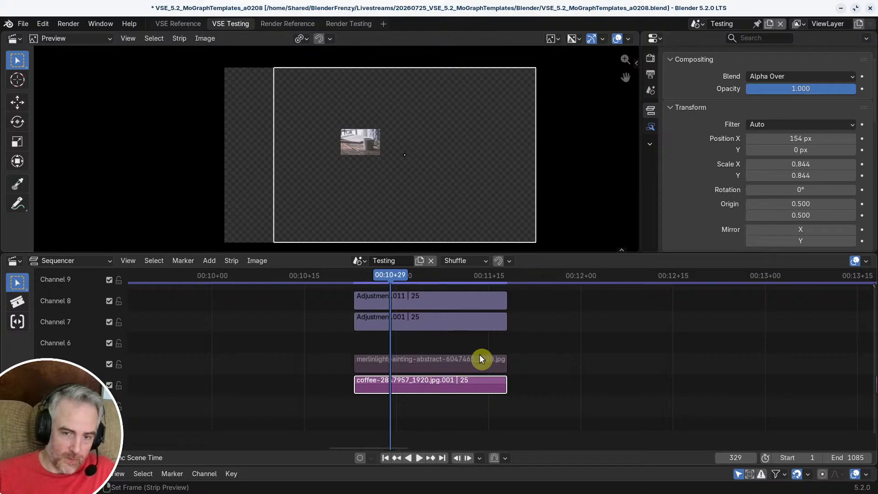
middle_drag(466, 351, 559, 354)
ctrl+middle_drag(549, 354, 453, 356)
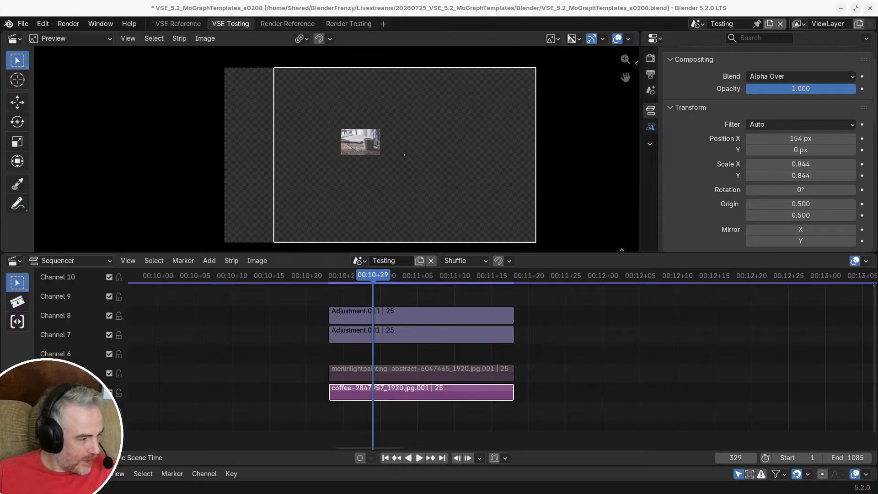
ctrl+middle_drag(507, 340, 511, 351)
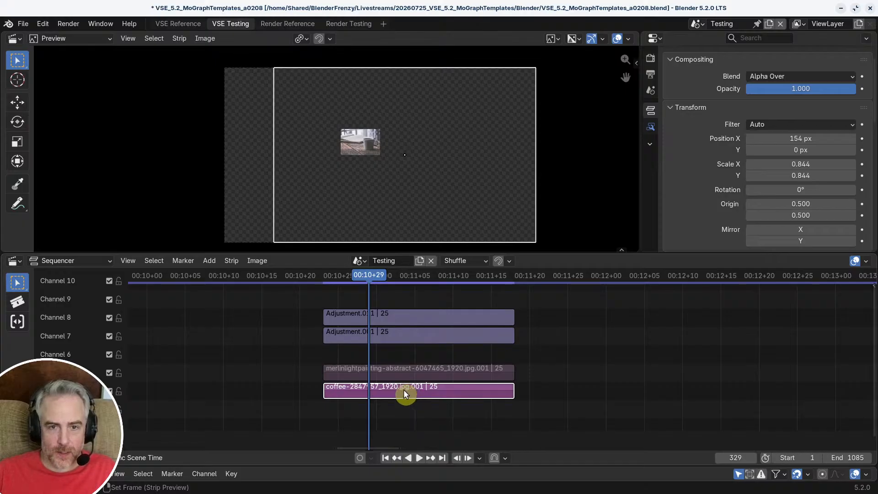
Step: Move the coffee image strip onto channel 5 well past the adjustment layers and unmute the abstract image strip
drag(404, 389, 624, 350)
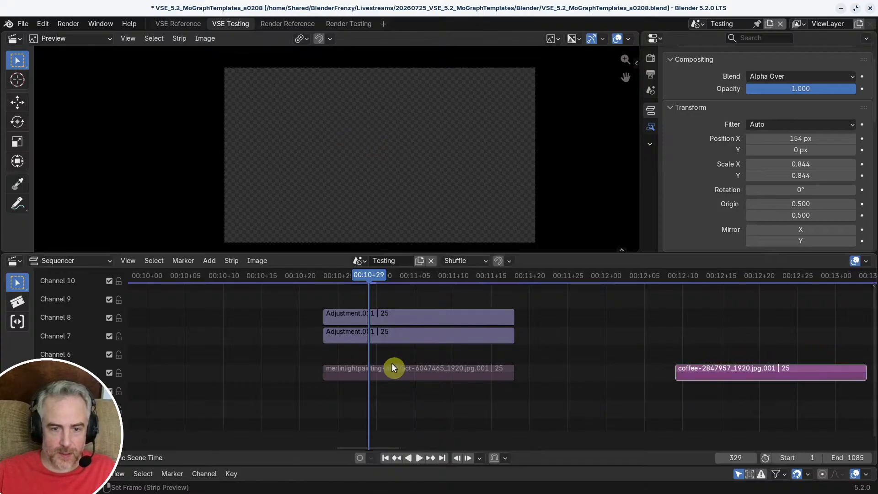
click(390, 368)
key(alt+h)
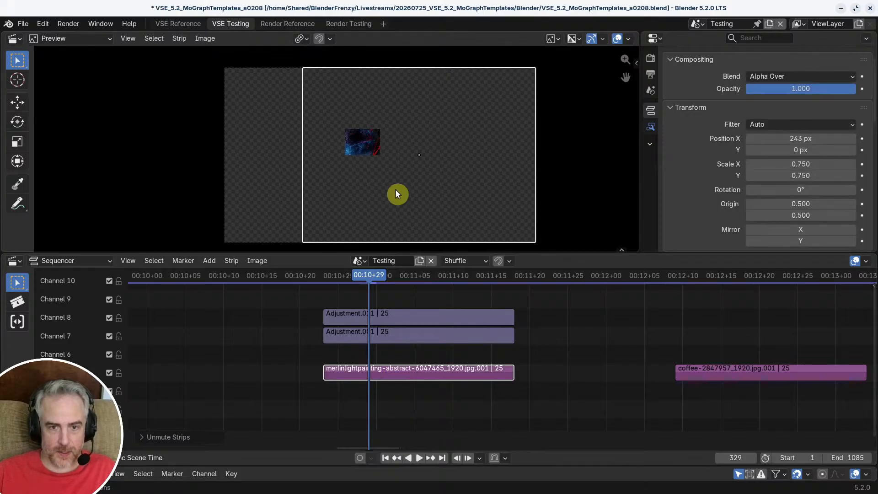
Step: Group both adjustment layers and the abstract image strip into a meta strip and rename it Meta_TL
shift+scroll(315, 348, up, 1)
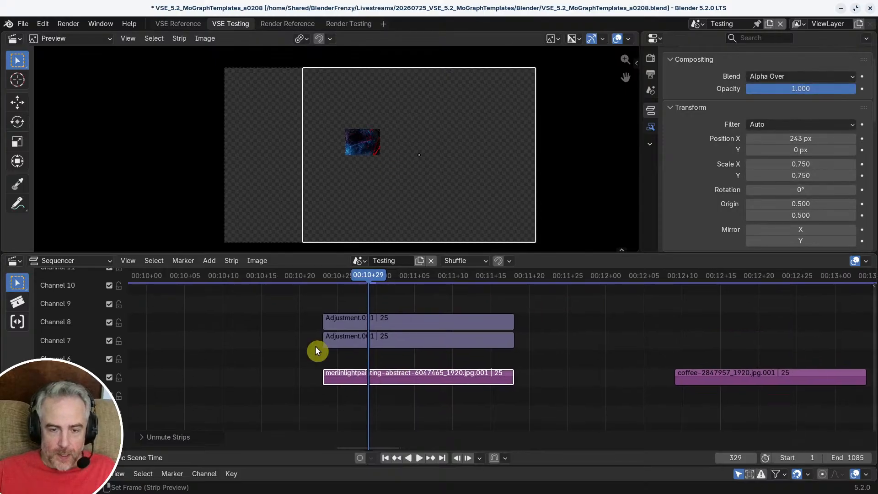
drag(289, 300, 530, 407)
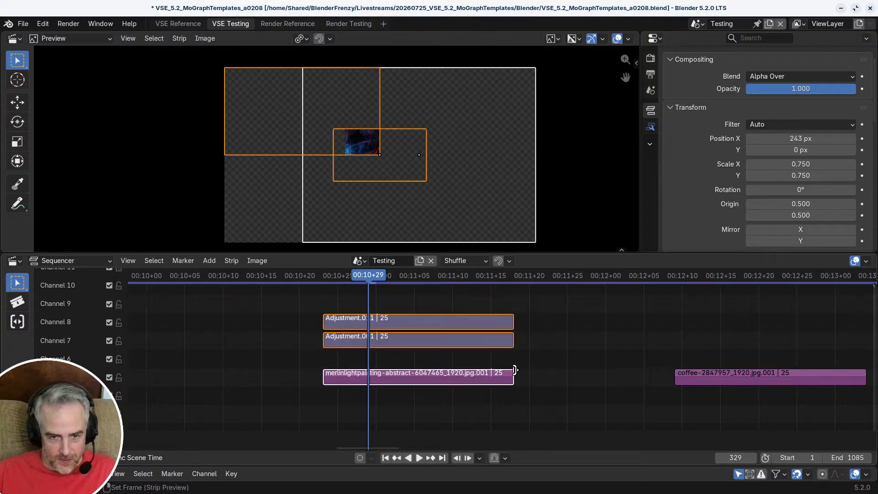
key(ctrl+g)
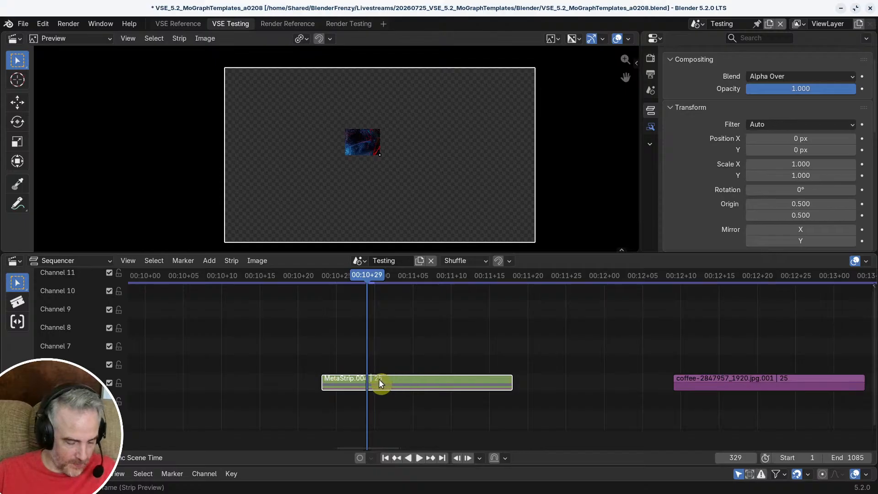
key(F2)
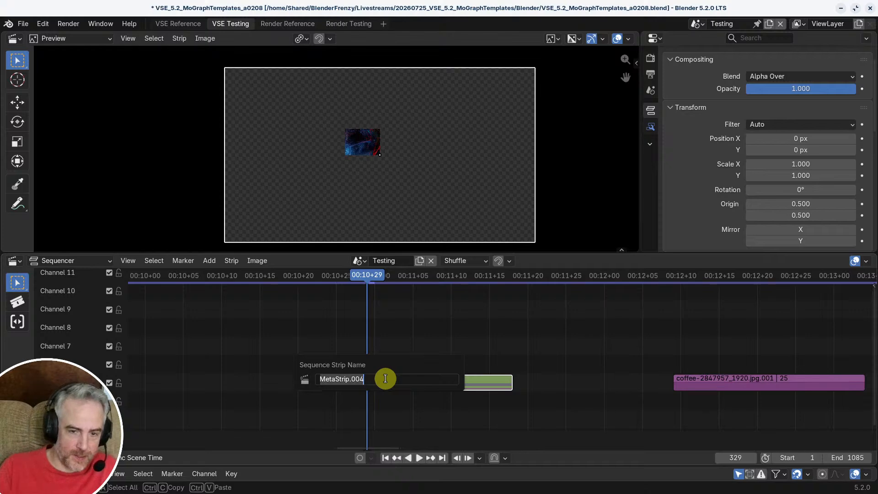
key(BackSpace)
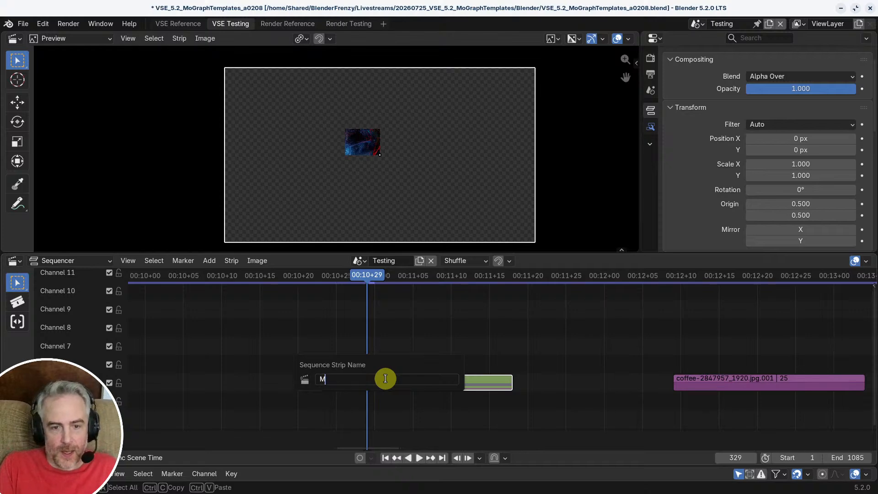
text(Meta_TL)
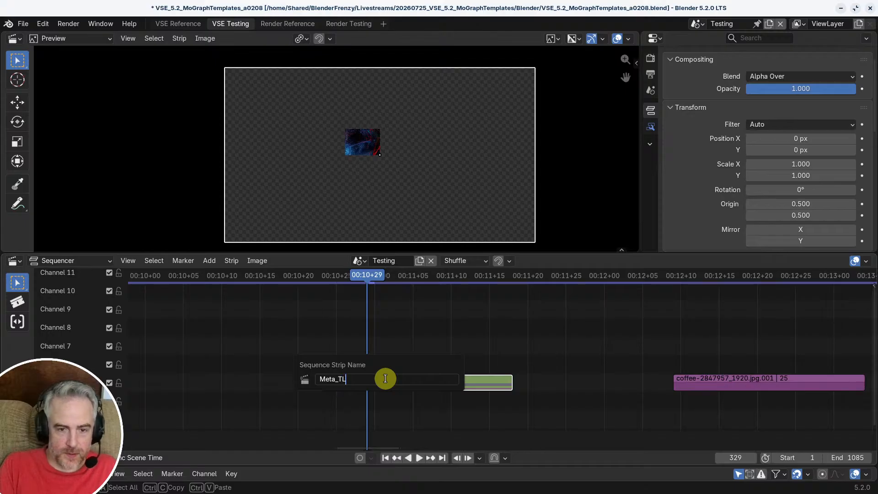
key(Return)
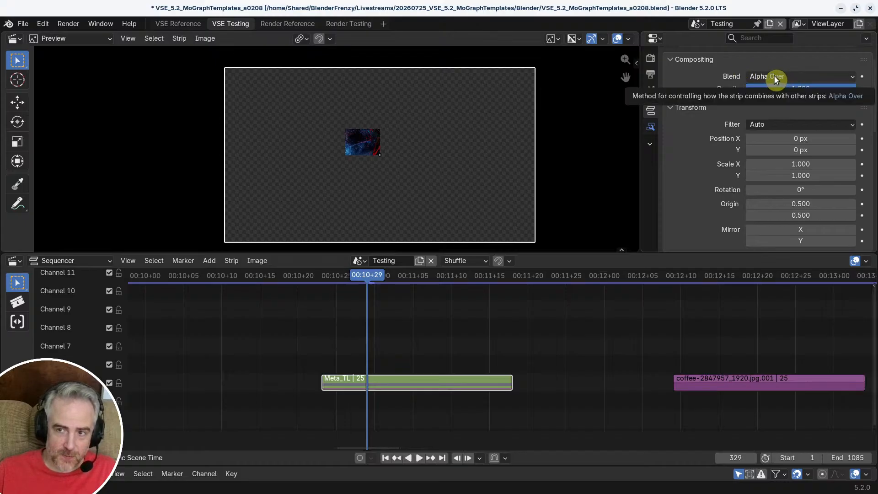
Step: Align the coffee image strip under Meta_TL on channel 4 and scrub through the animation over it, ending at frame 333
click(712, 386)
drag(712, 386, 360, 393)
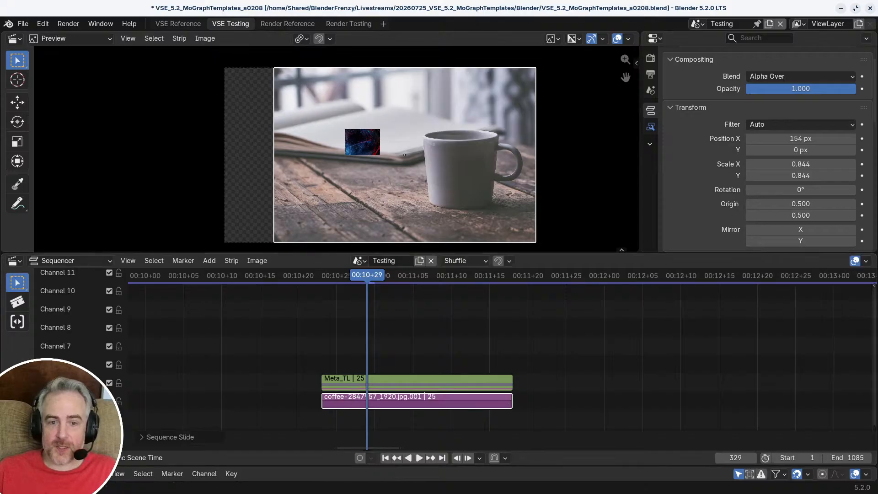
drag(367, 276, 474, 282)
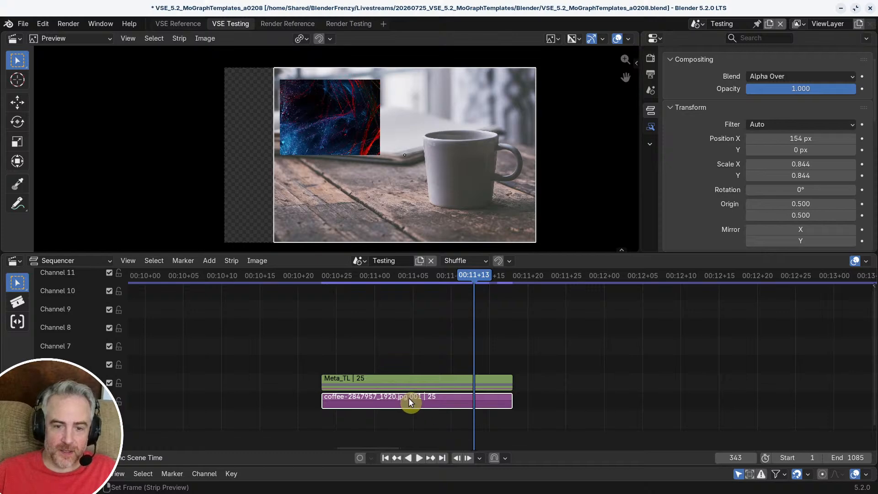
drag(479, 277, 397, 275)
middle_drag(437, 376, 444, 335)
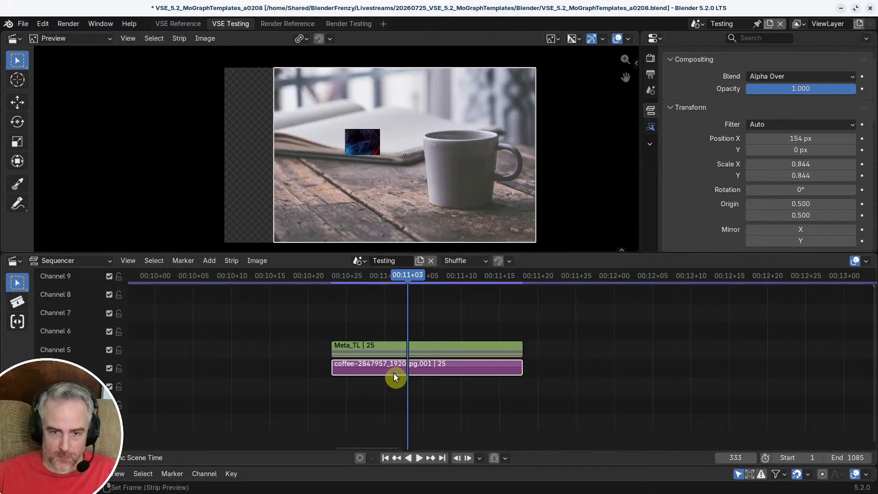
Step: Group the coffee image strip into its own meta strip and scrub to frame 338
key(ctrl+g)
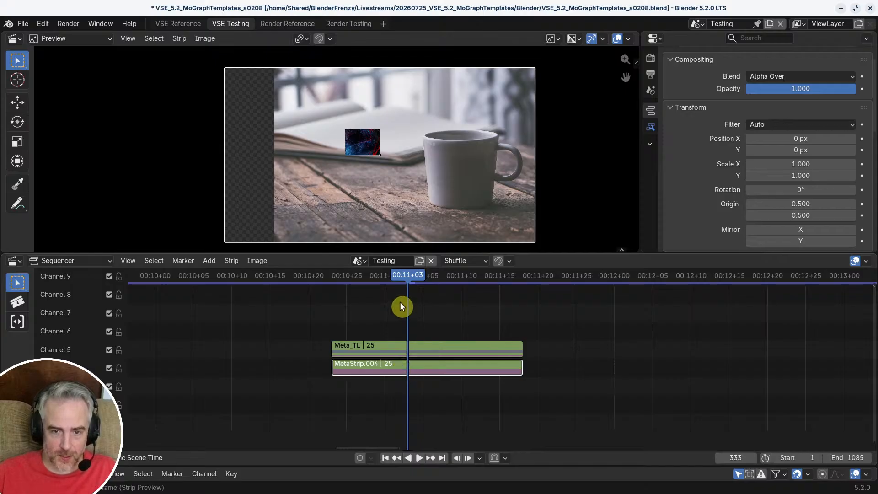
drag(407, 280, 444, 306)
middle_drag(400, 357, 334, 364)
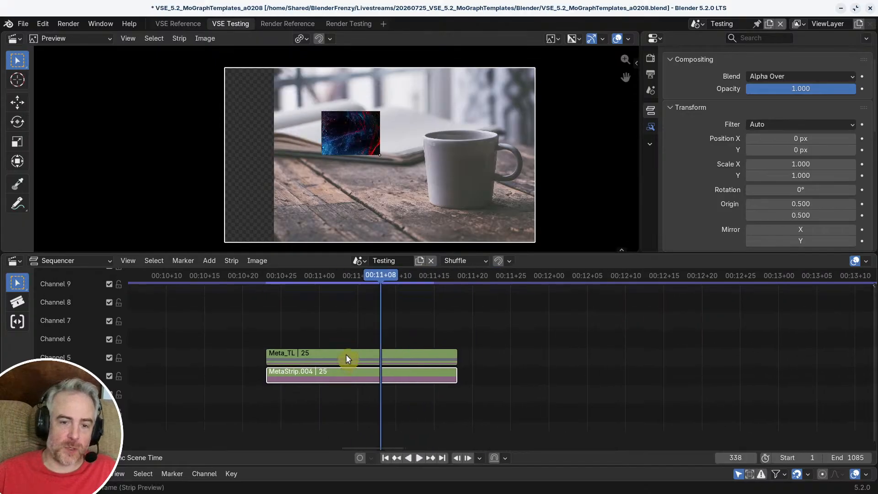
Step: Open the Meta_TL strip to look at its contents, scrub to frame 335 and exit it again
shift+click(346, 355)
click(346, 355)
key(Tab)
drag(372, 276, 354, 290)
key(Tab)
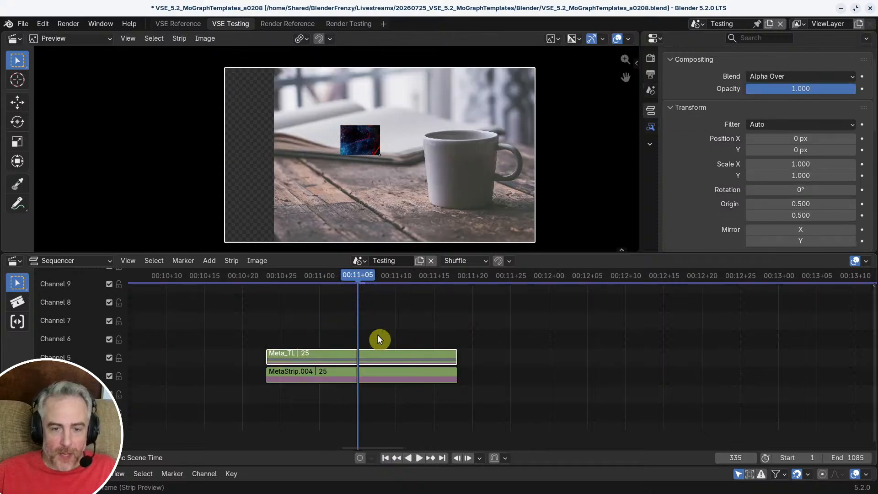
Step: Move the coffee meta strip to channel 3, starting at frame 367, away from Meta_TL
ctrl+middle_drag(415, 344, 328, 337)
middle_drag(328, 336, 256, 324)
shift+click(341, 367)
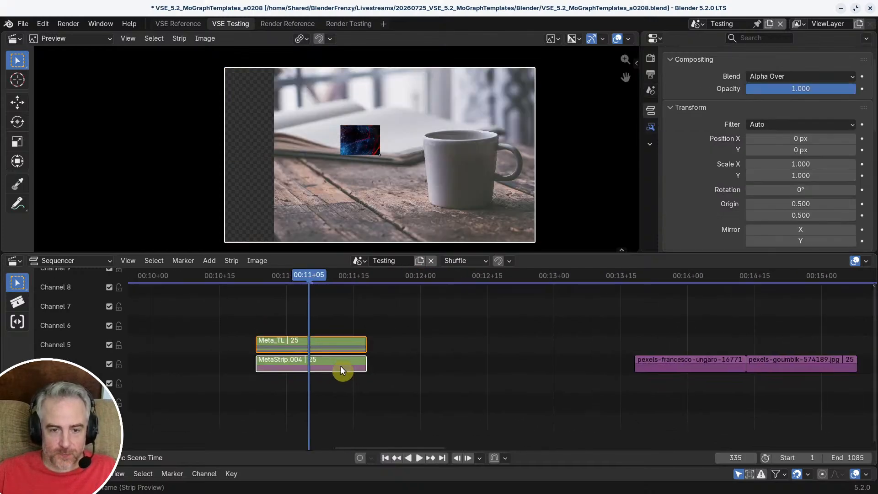
key(g)
key(Escape)
click(328, 363)
key(g)
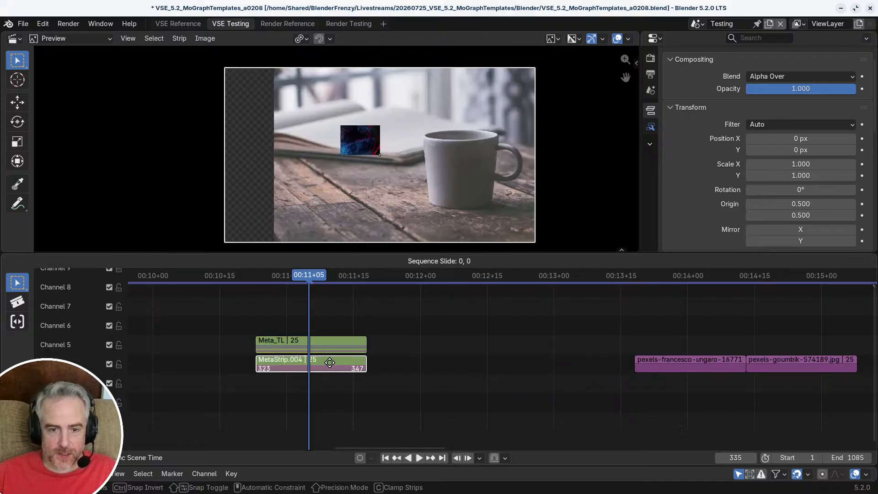
click(529, 391)
Step: Move the underwater reef image strip back 41 frames so it sits directly above the coffee meta strip
click(676, 363)
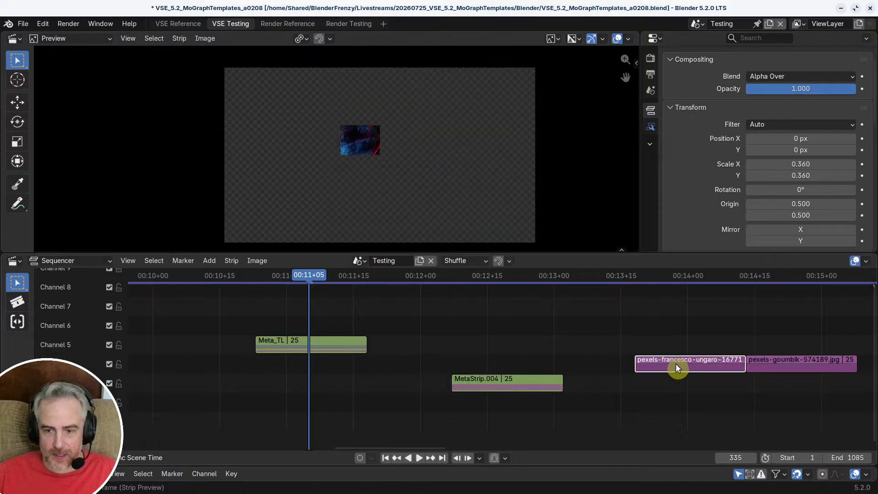
key(g)
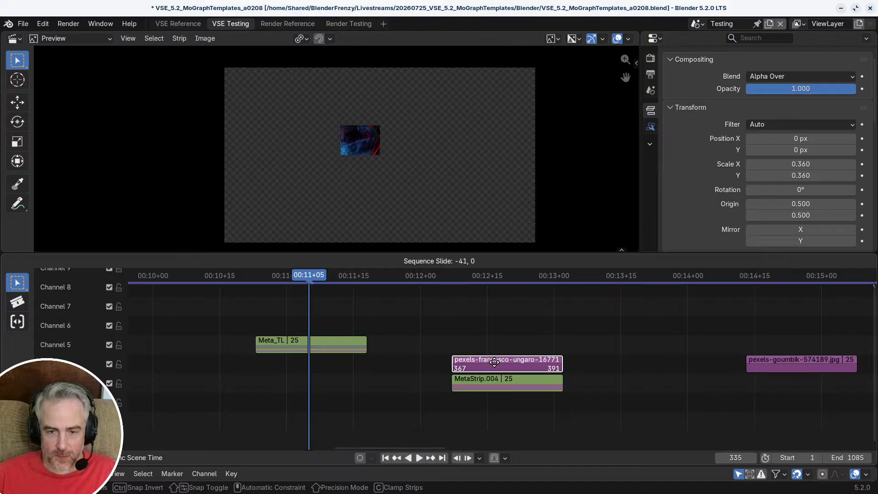
click(495, 364)
Step: At frame 377, scale the reef image to about 0.183 and place it upper left at about X -467, Y 190 px
middle_drag(507, 363, 371, 357)
scroll(337, 353, up, 2)
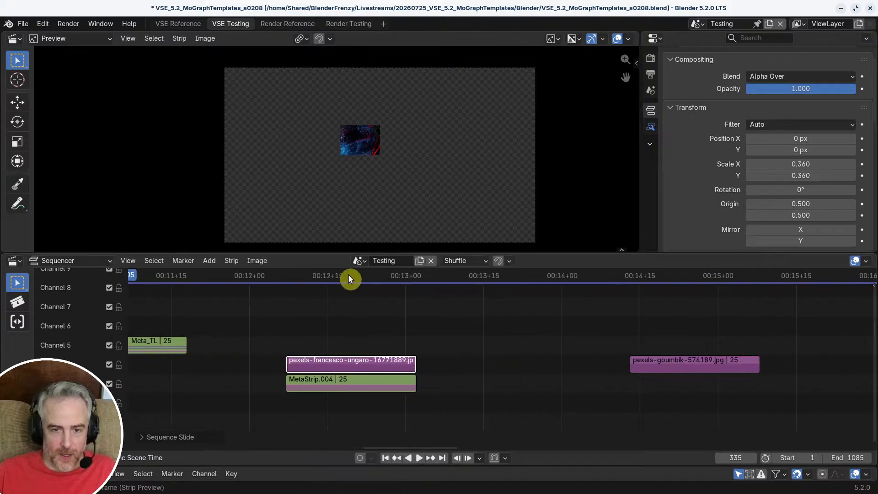
click(338, 278)
key(s)
key(g)
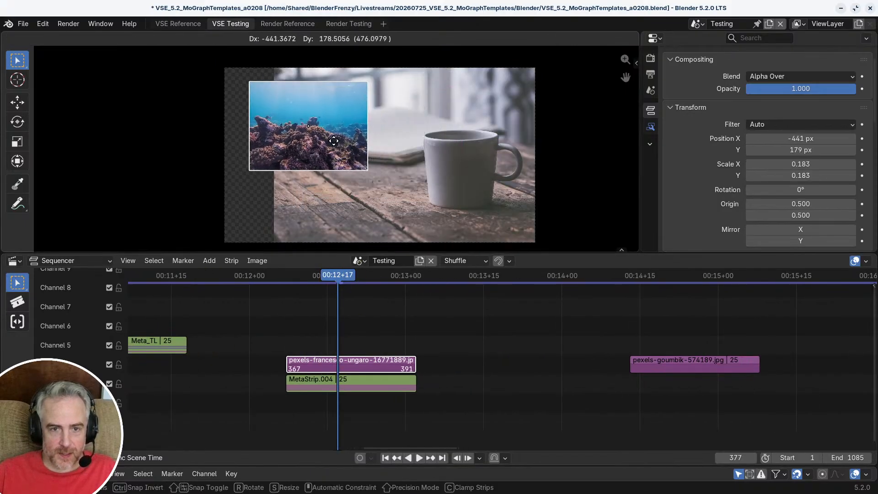
click(335, 140)
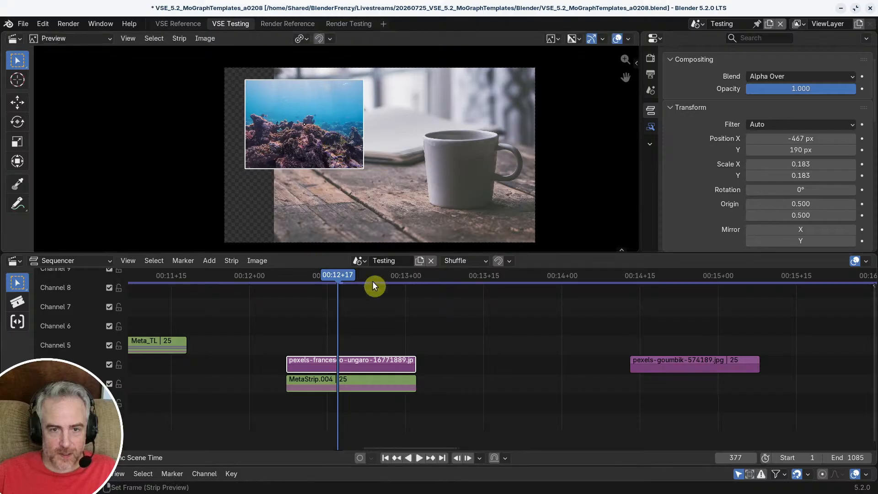
Step: Inside the coffee meta strip, shrink the coffee image and move it to the canvas's lower right, then exit the meta strip
click(343, 380)
key(Tab)
click(356, 363)
key(s)
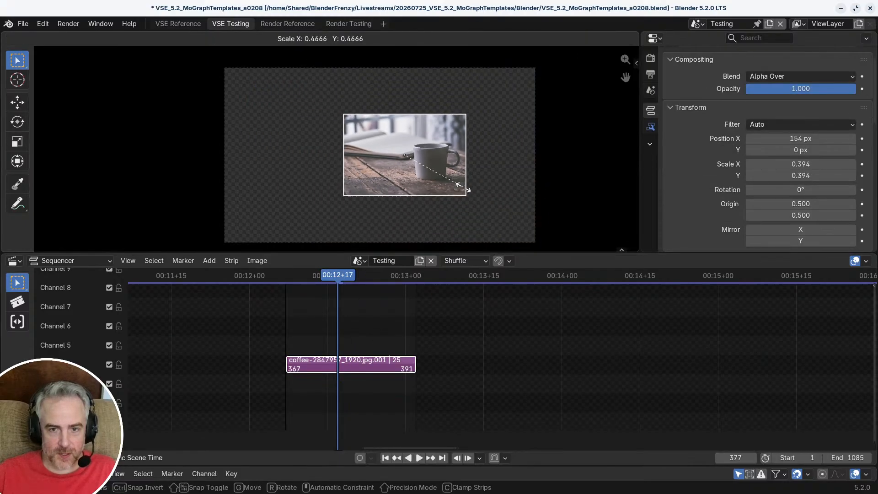
click(465, 190)
key(g)
click(516, 235)
key(Tab)
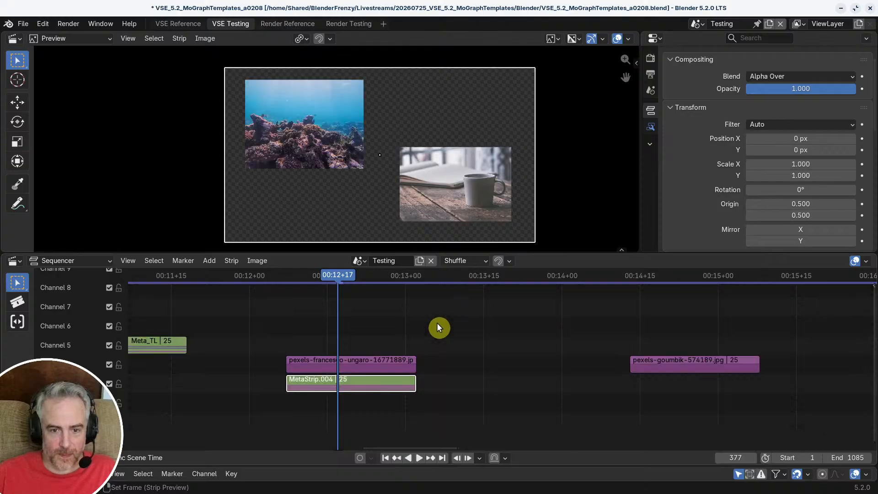
Step: Group the reef image strip into its own meta strip above the coffee meta strip
middle_drag(400, 342, 441, 341)
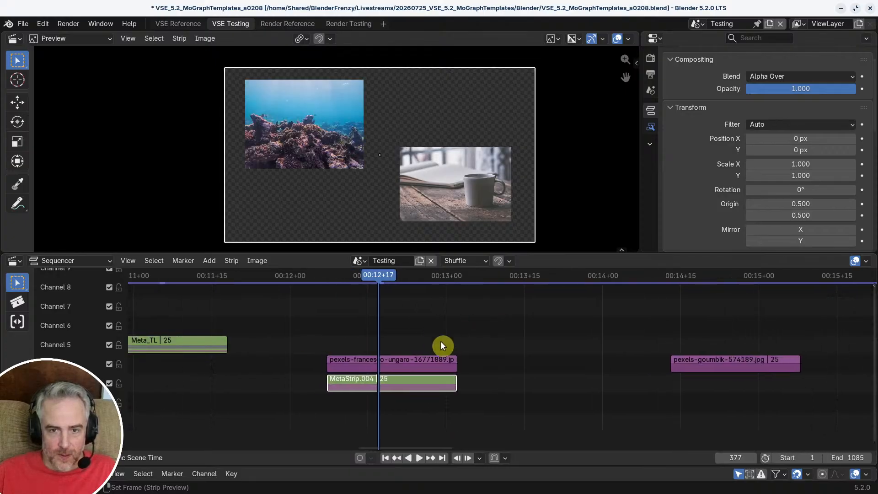
click(386, 357)
key(ctrl+g)
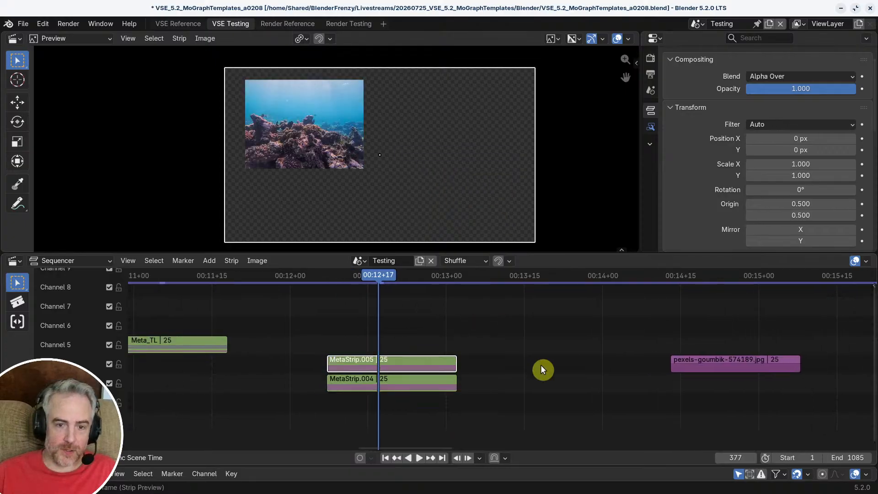
mouse_move(381, 283)
mouse_down()
mouse_move(326, 275)
mouse_move(411, 290)
mouse_move(379, 285)
mouse_up()
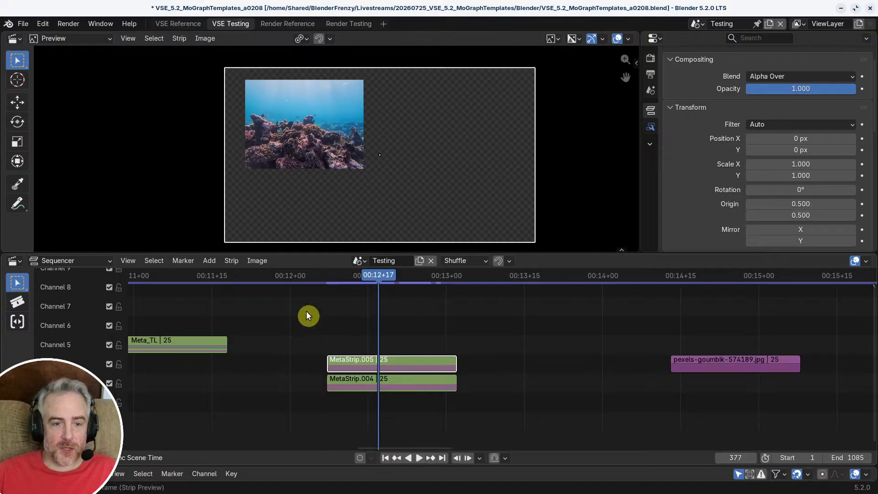
Step: Check Meta_TL at frame 337 and move the woven-branch tunnel image strip underneath it on channel 4
middle_drag(307, 316, 552, 324)
drag(411, 274, 414, 274)
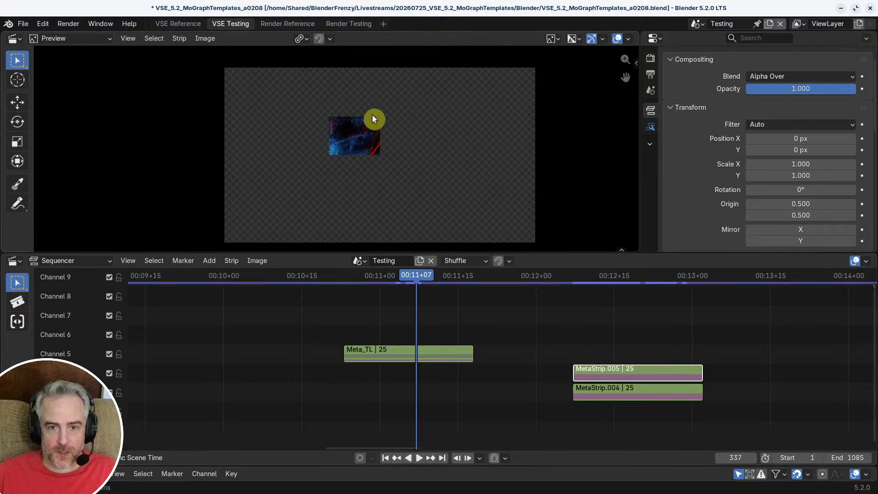
middle_drag(614, 313, 433, 311)
drag(778, 371, 225, 370)
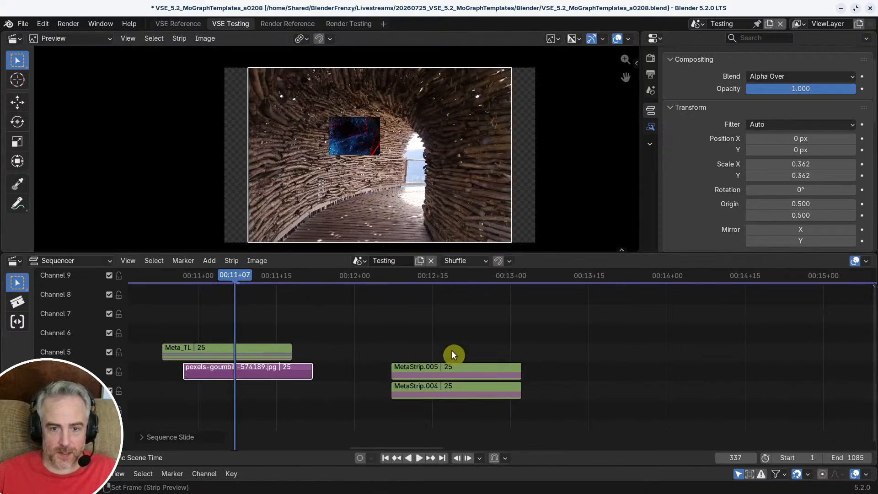
Step: Return to frame 377 and examine how the reef meta strip composites over the coffee meta strip below it
drag(438, 276, 436, 332)
scroll(495, 374, up, 4)
shift+right_click(435, 359)
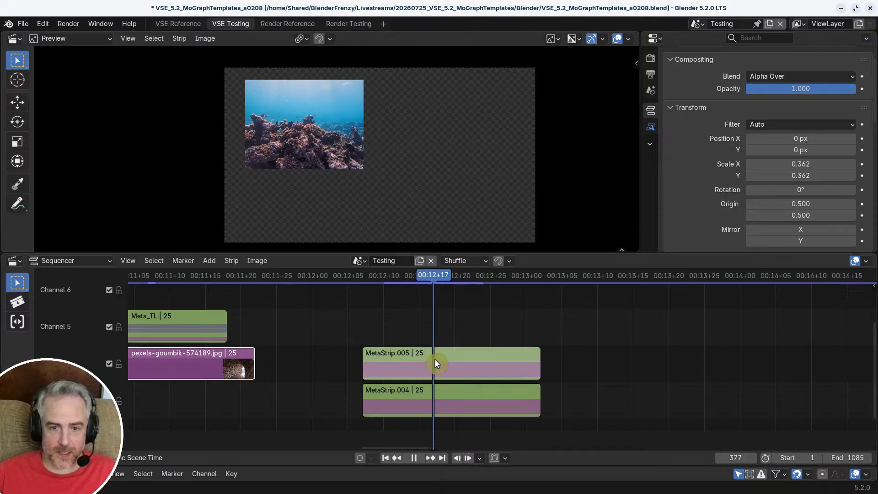
shift+right_drag(434, 400, 443, 396)
shift+right_drag(436, 360, 434, 361)
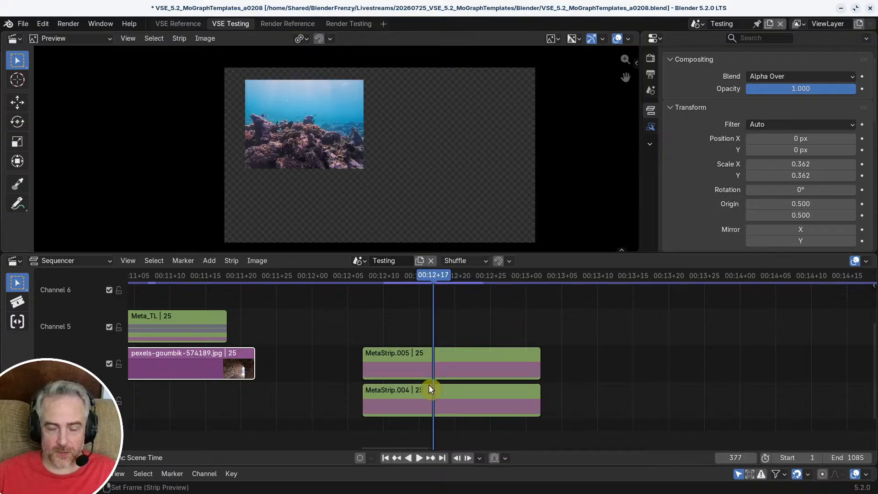
Step: Compare the stacked reef and coffee meta strips near frame 376 and inspect the contents of the reef meta strip
shift+right_click(450, 401)
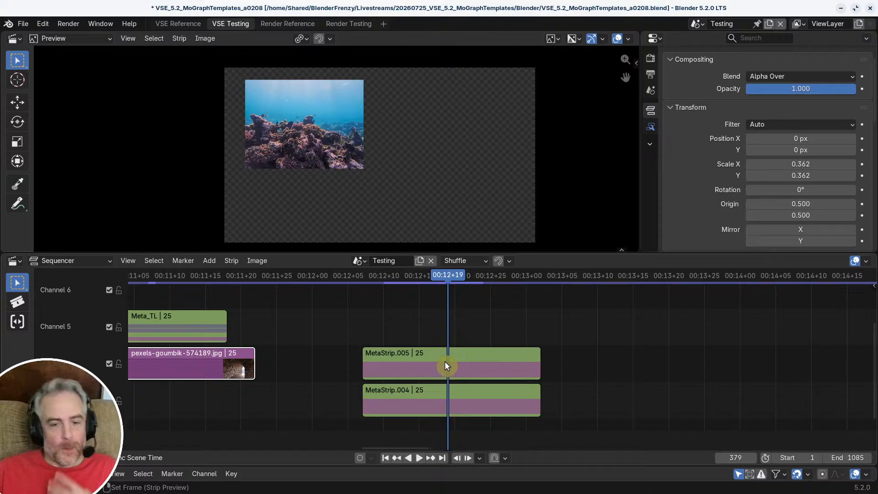
click(413, 361)
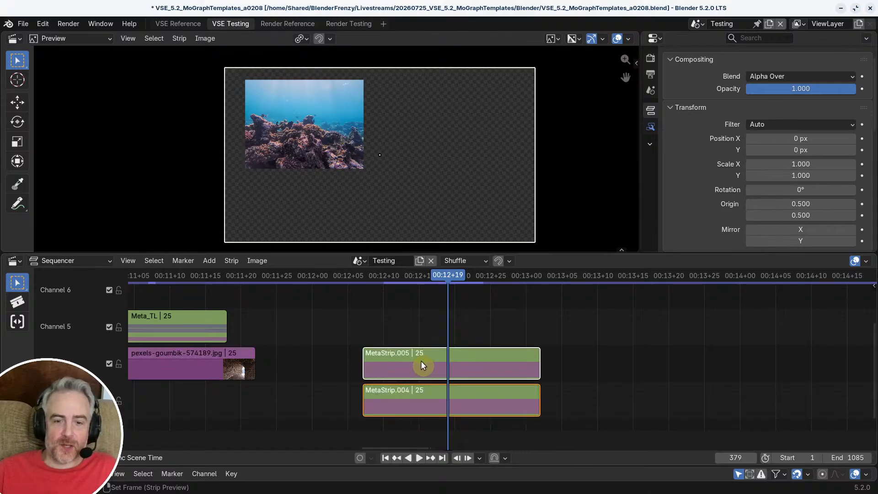
shift+right_click(429, 362)
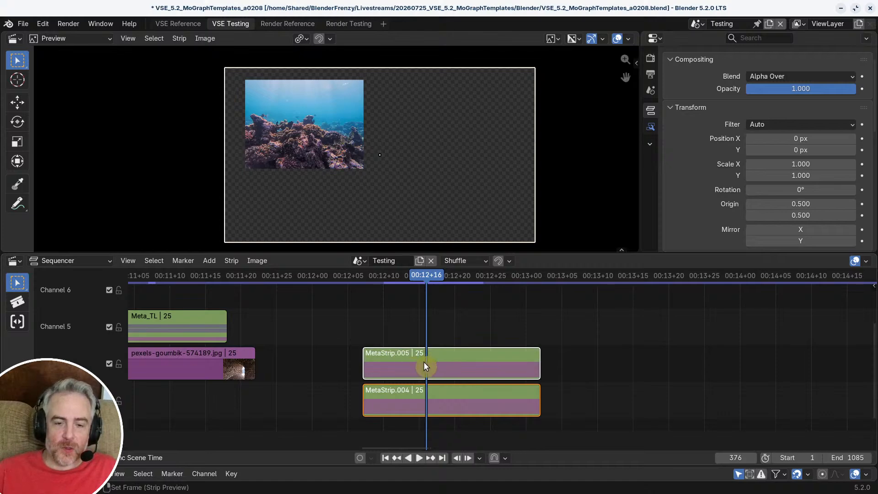
key(Tab)
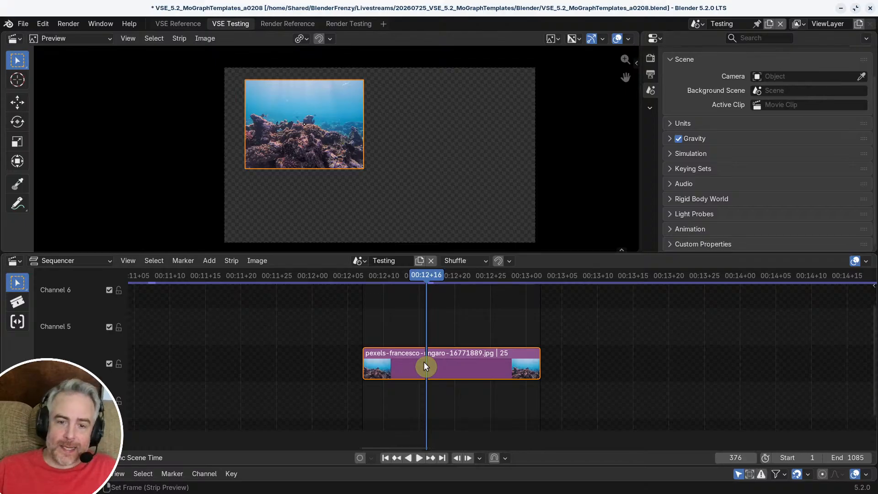
key(Tab)
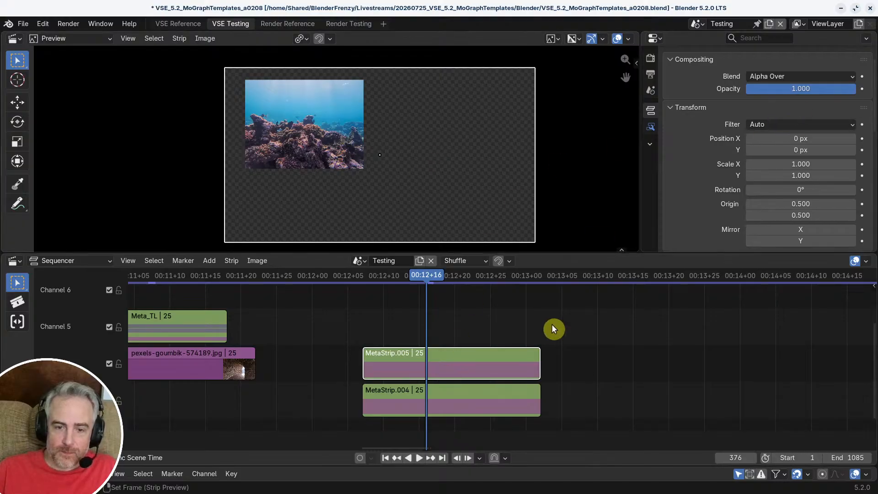
Step: Inside the reef meta strip, try an opacity of 0.9999999999999 on the reef image, then return to the main timeline
double_click(431, 359)
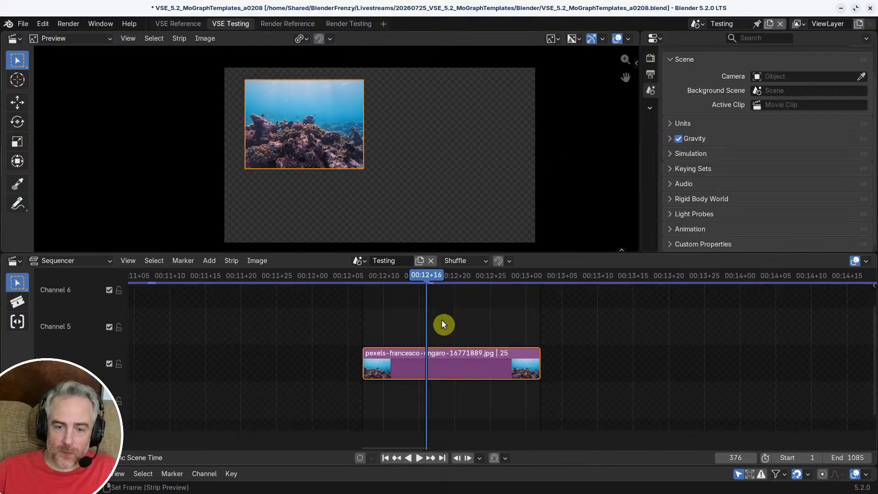
scroll(494, 179, up, 4)
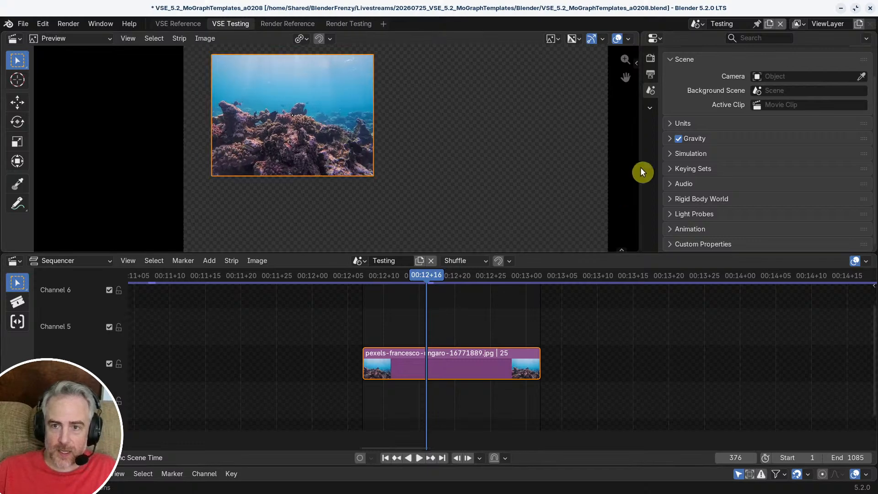
scroll(526, 161, down, 2)
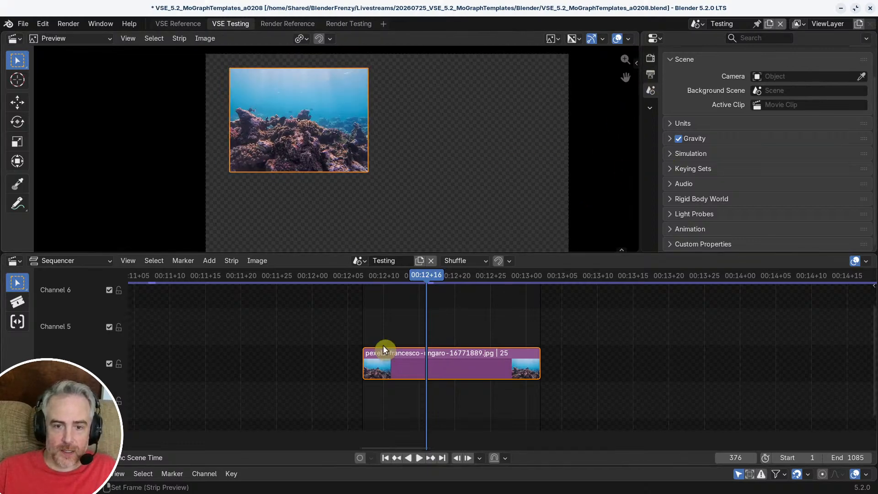
click(449, 366)
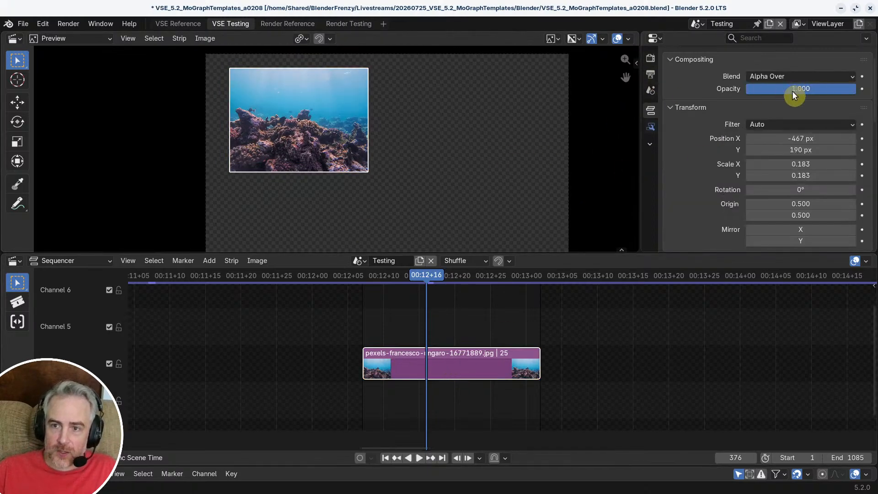
click(818, 87)
text(.99)
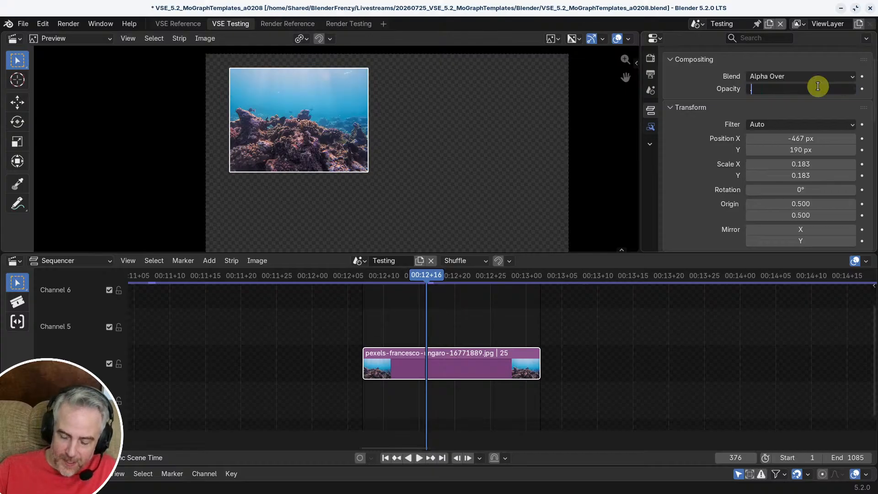
text(99999999999)
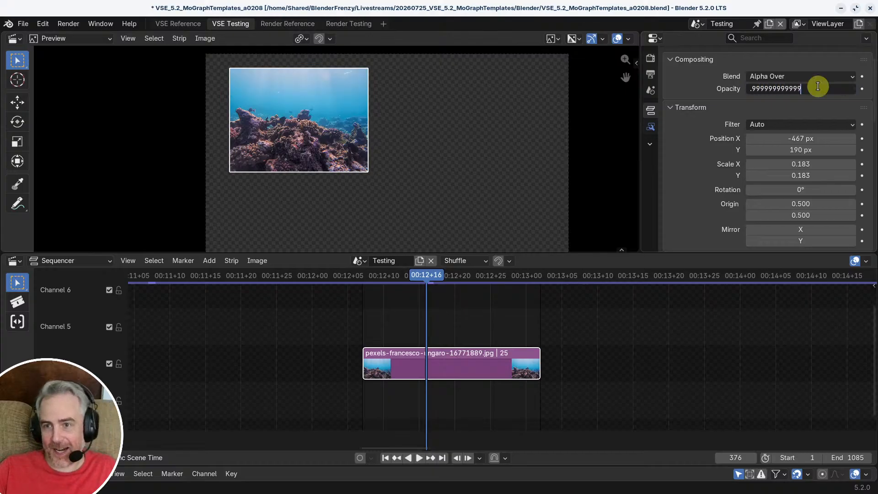
key(Return)
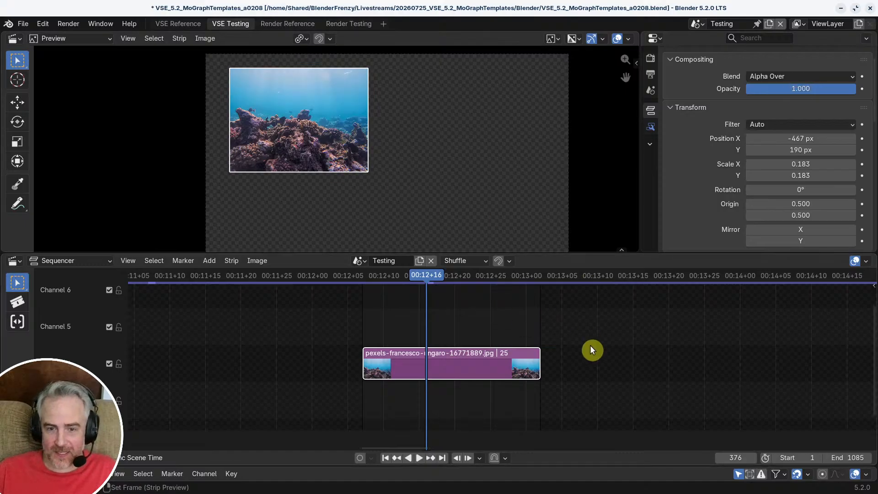
click(590, 328)
key(ctrl+z)
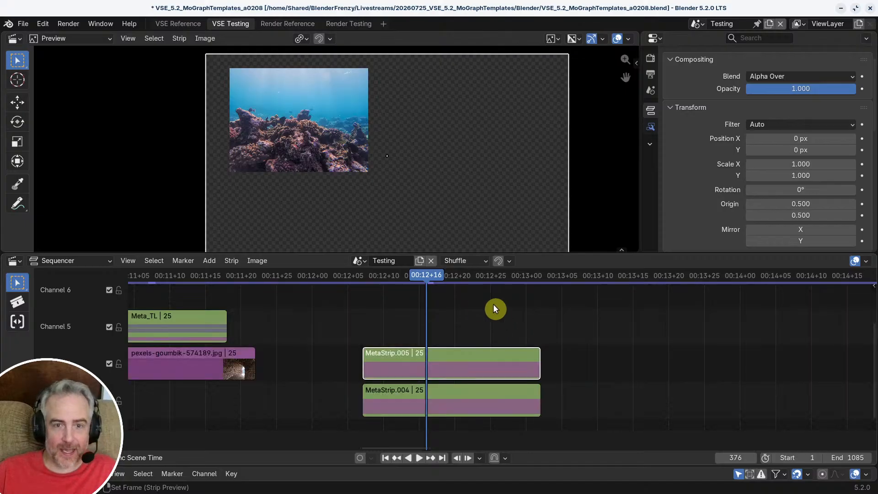
Step: Scrub between frames 384 and 373 to check how the reef and coffee meta strips composite
drag(430, 288, 475, 300)
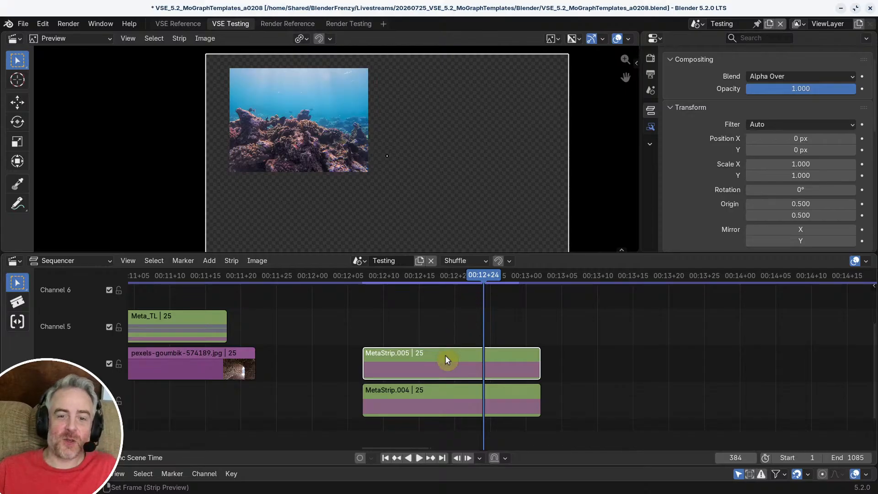
mouse_move(486, 347)
ctrl+middle_down()
mouse_move(488, 326)
mouse_move(495, 332)
ctrl+middle_up()
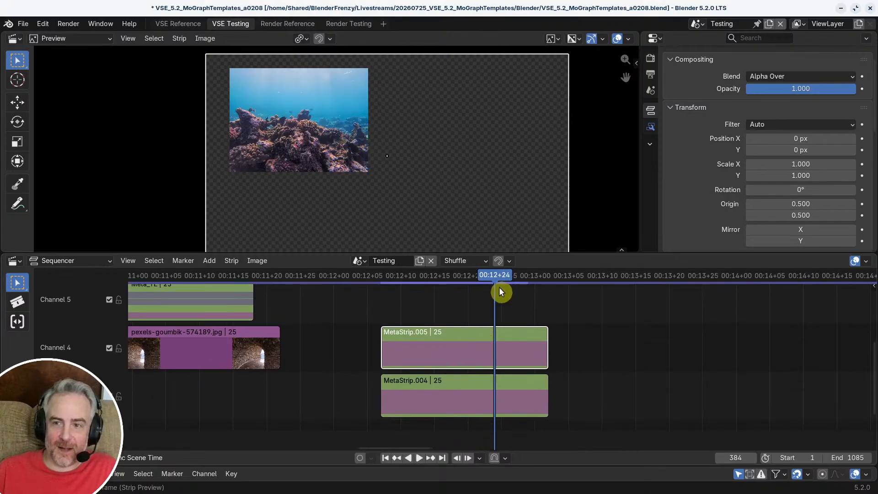
drag(495, 279, 421, 279)
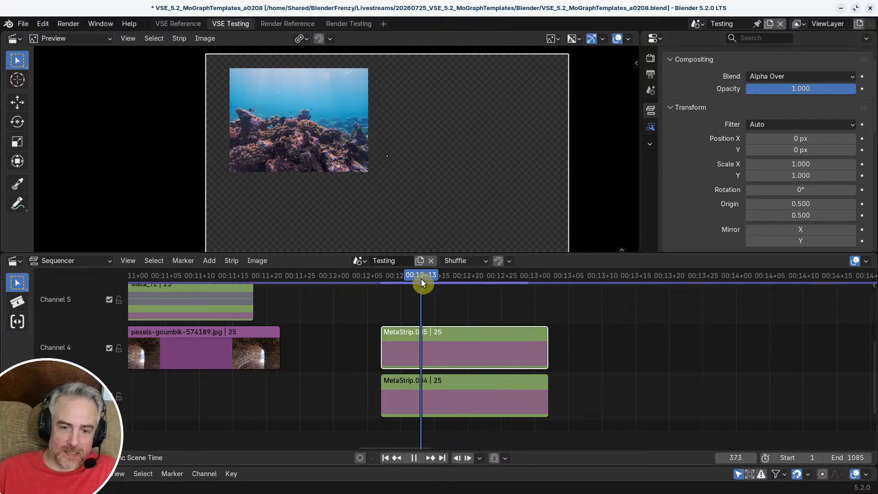
Step: Set the reef image's opacity to 0.999 inside its meta strip and exit the meta strip
key(Tab)
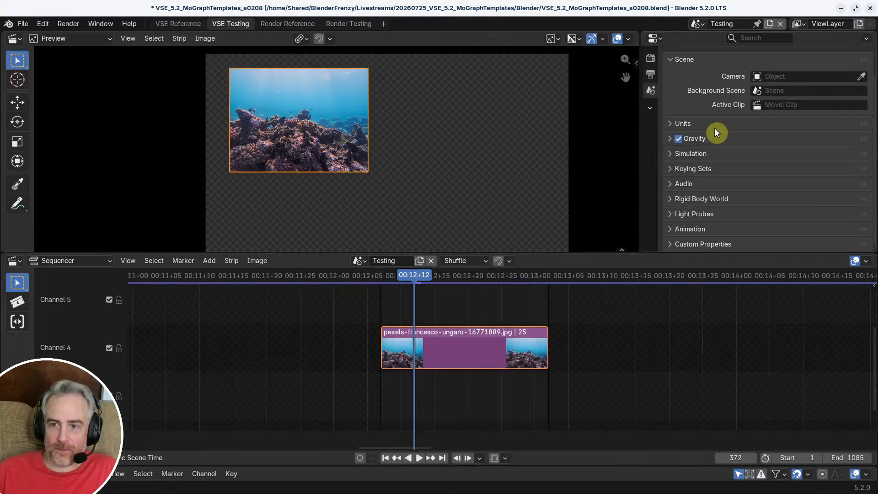
click(466, 333)
click(804, 87)
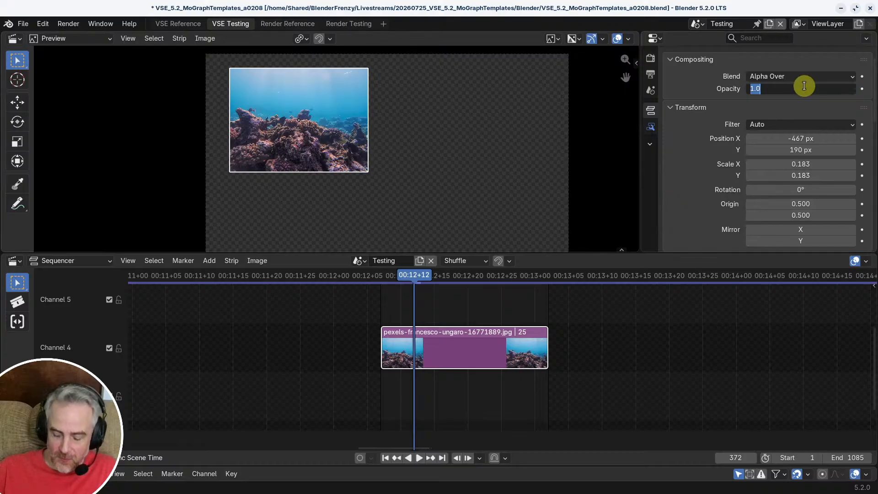
key(BackSpace)
text(0.9)
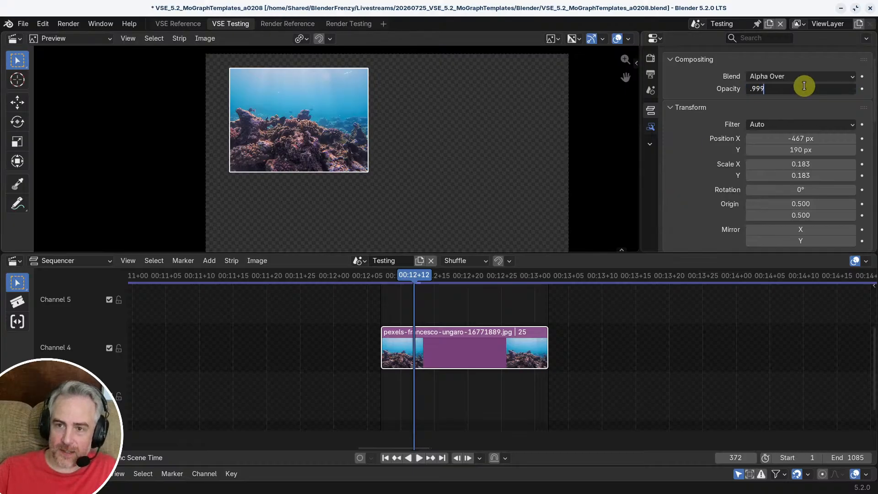
key(Return)
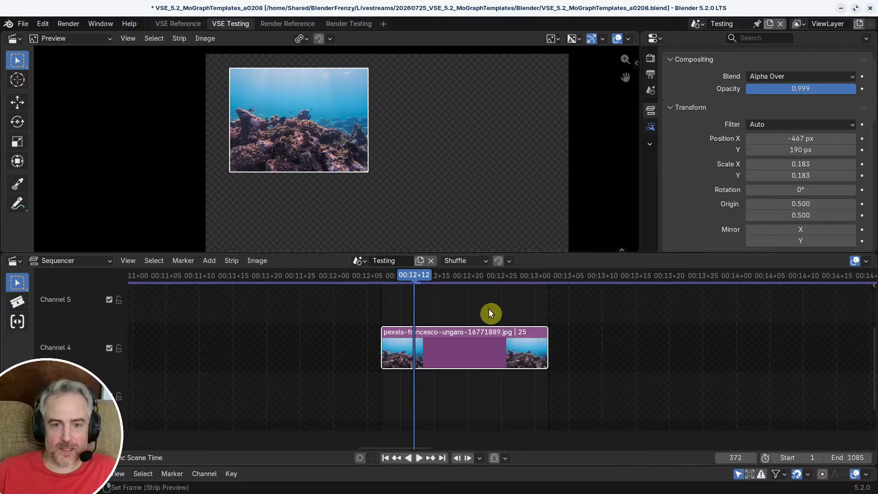
key(Tab)
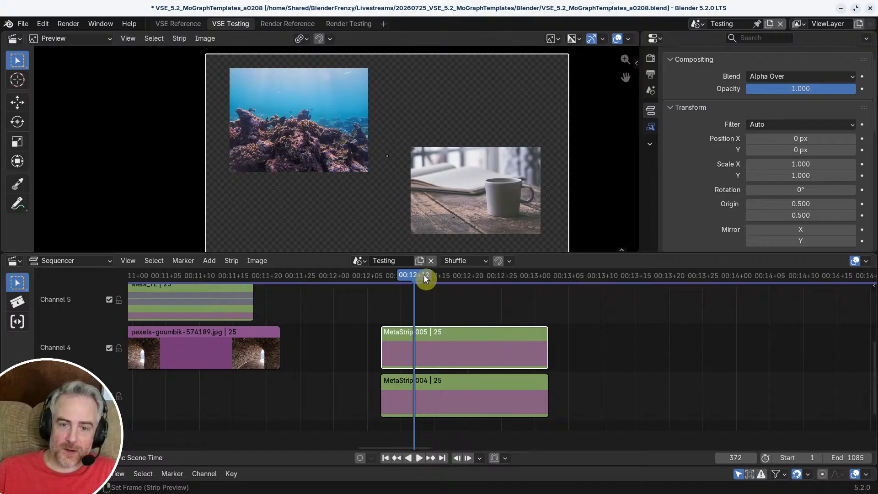
Step: Reopen the reef meta strip and reset the reef image's opacity to 1
mouse_move(424, 277)
mouse_down()
mouse_move(476, 279)
mouse_move(459, 292)
mouse_move(408, 277)
mouse_up()
shift+click(443, 383)
click(446, 345)
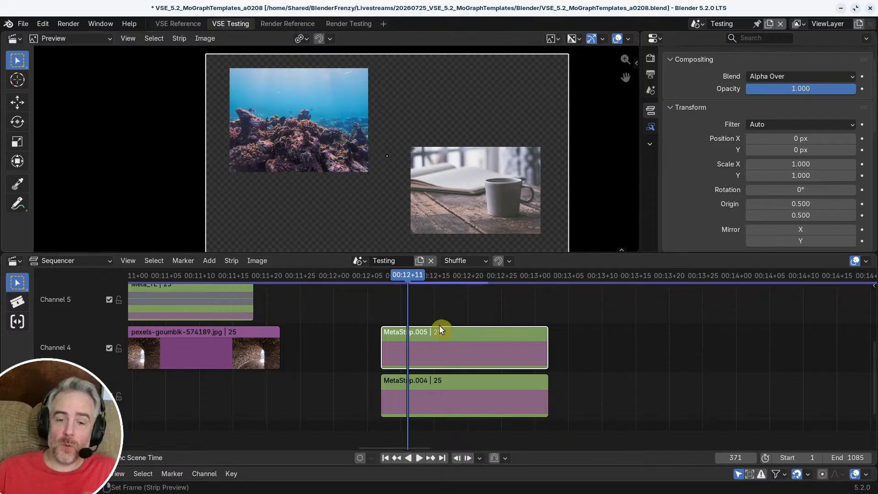
key(Tab)
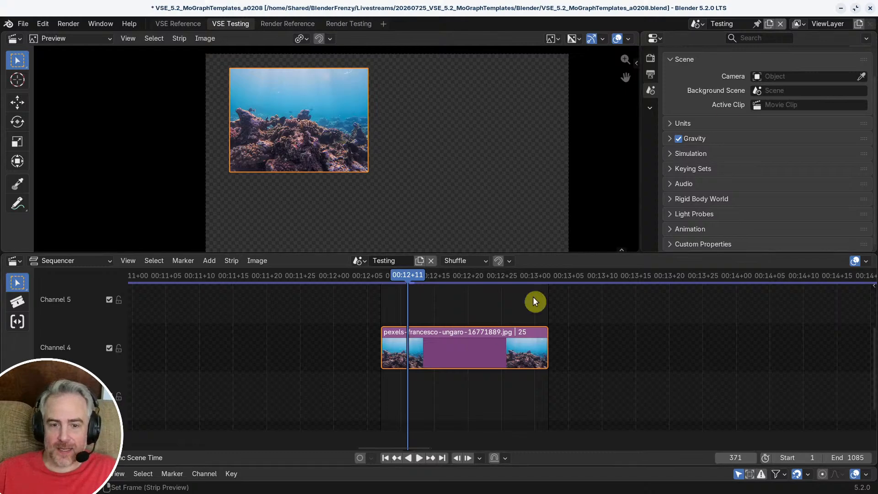
click(462, 355)
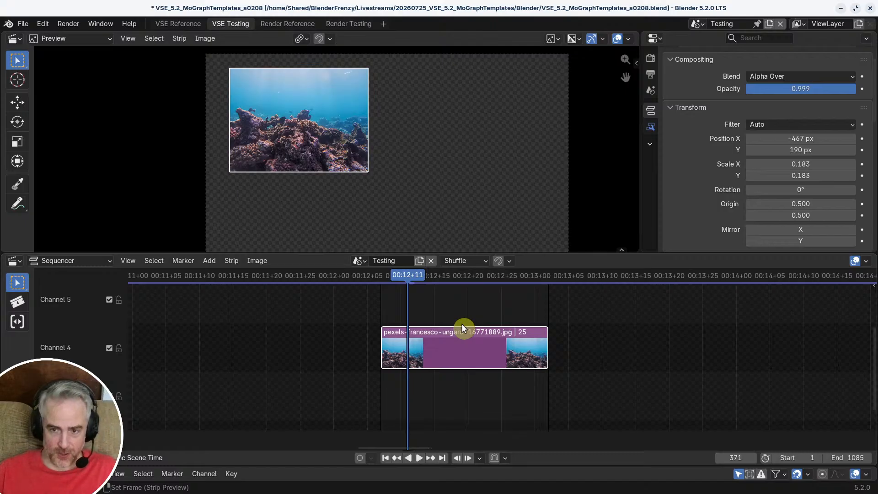
middle_drag(453, 343, 455, 361)
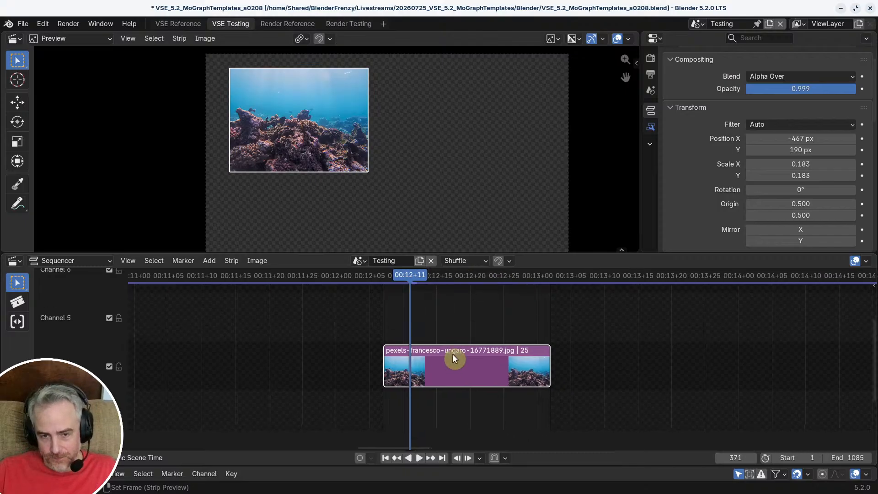
click(811, 77)
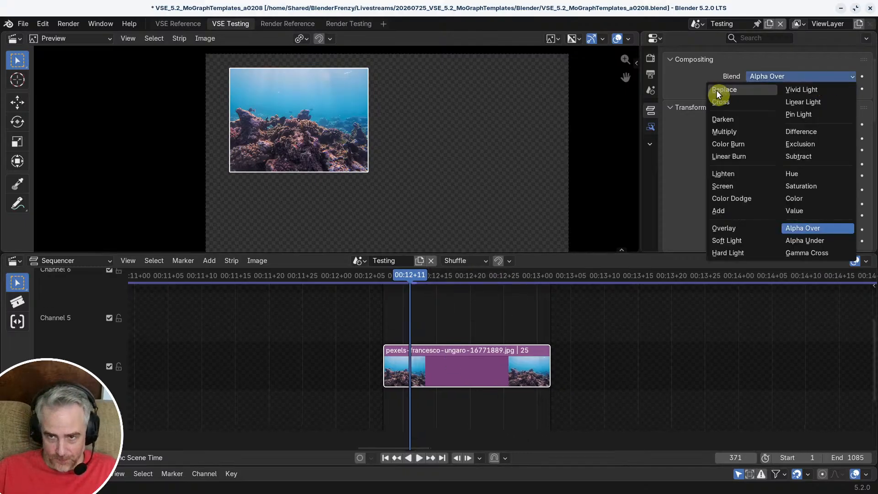
click(790, 87)
text(1)
key(Return)
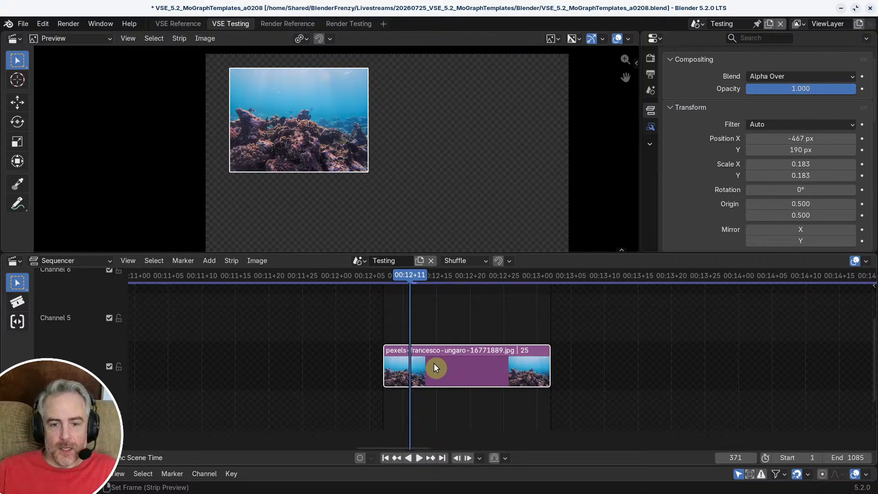
Step: Add a black color strip above the reef image inside the meta strip, starting at frame 367
middle_drag(482, 326, 494, 350)
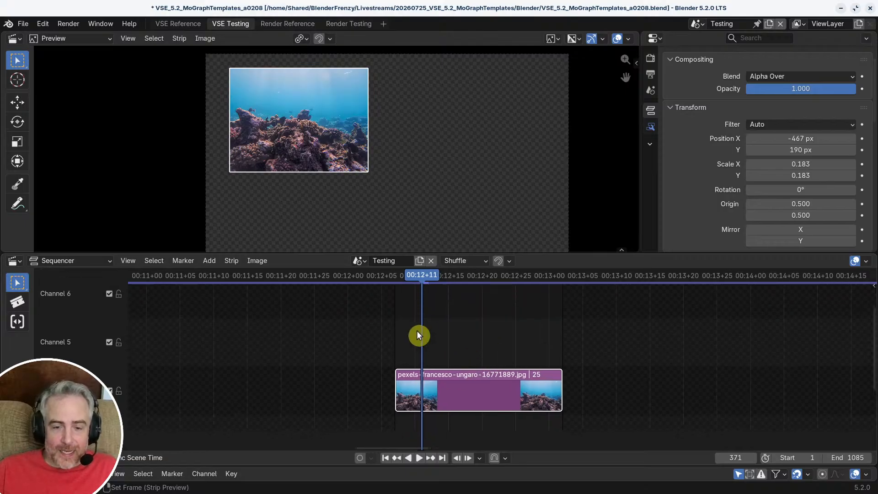
key(Page_Down)
key(shift+a)
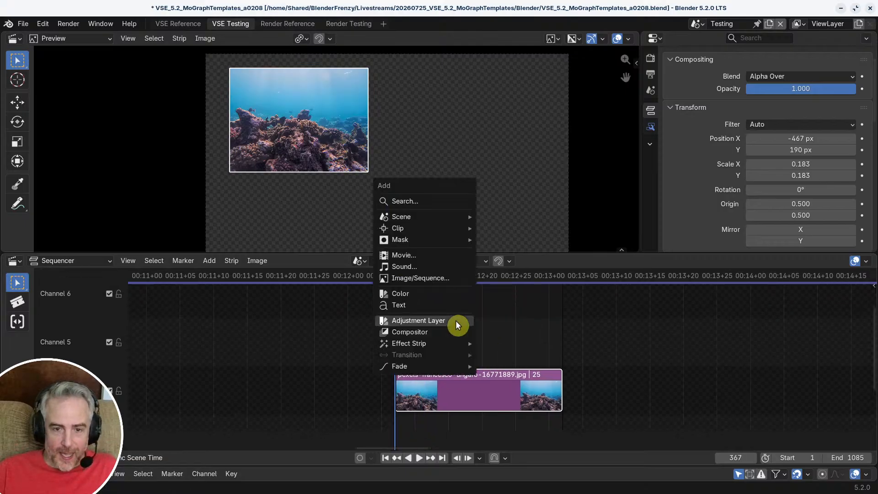
click(451, 295)
click(442, 366)
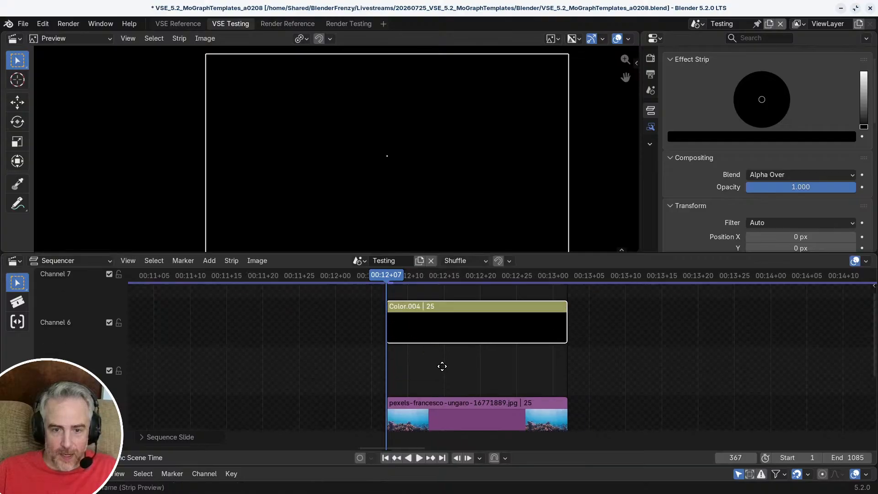
Step: Move the color strip vertically up to channel 14, well above the reef image, and go to frame 380
middle_drag(443, 366, 417, 424)
key(g)
key(y)
click(414, 311)
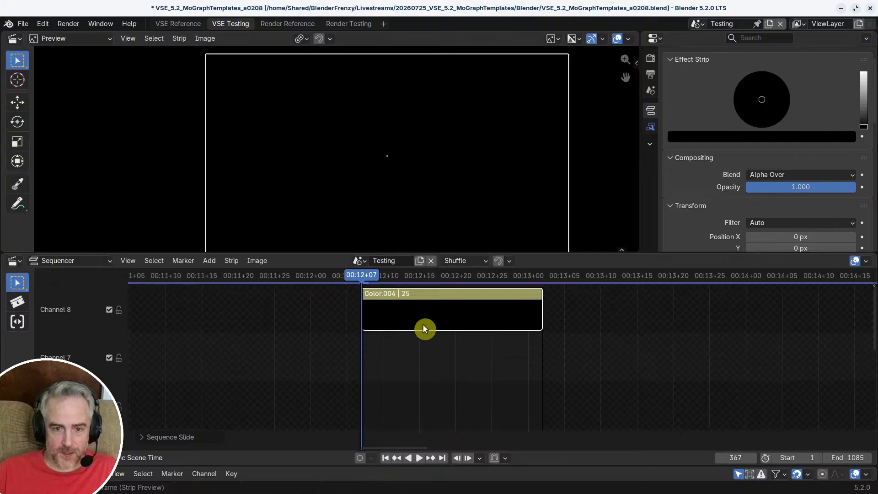
ctrl+middle_drag(433, 382, 447, 359)
key(g)
key(y)
click(460, 304)
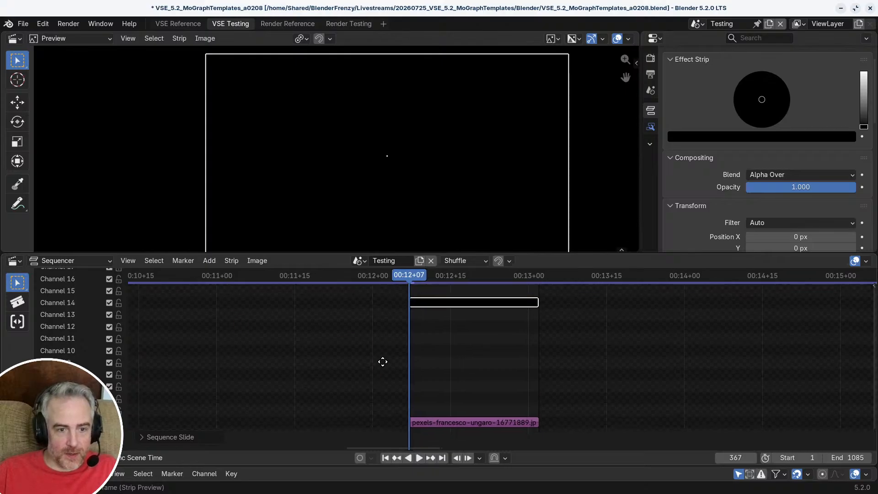
click(464, 306)
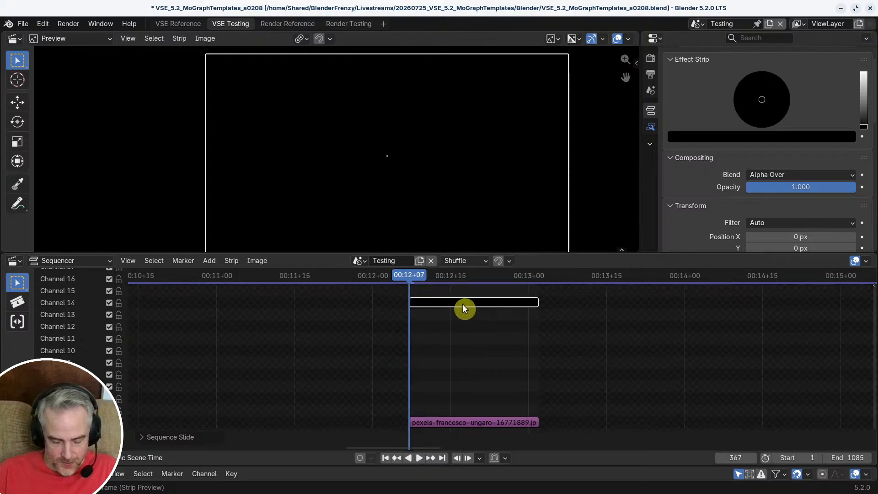
scroll(462, 304, up, 2)
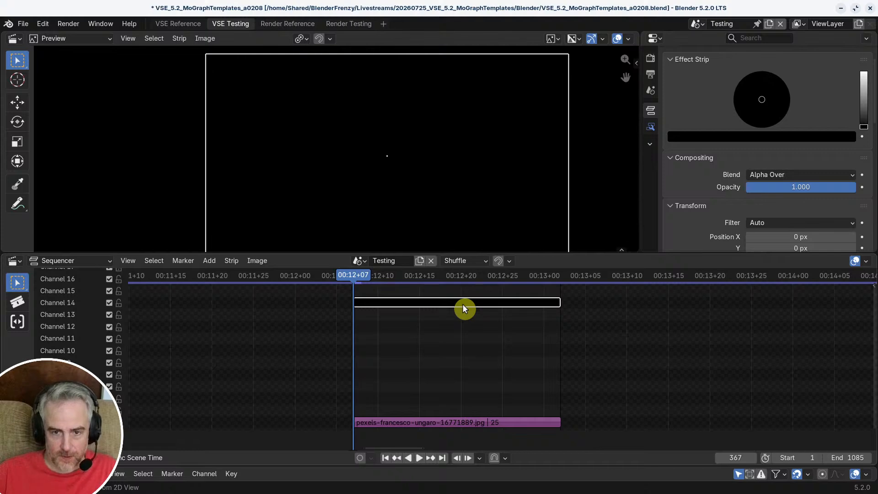
click(462, 304)
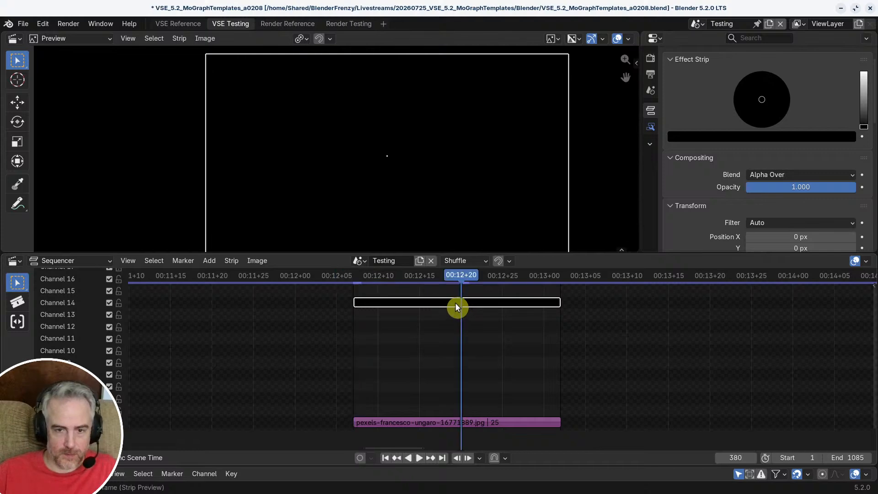
right_click(456, 306)
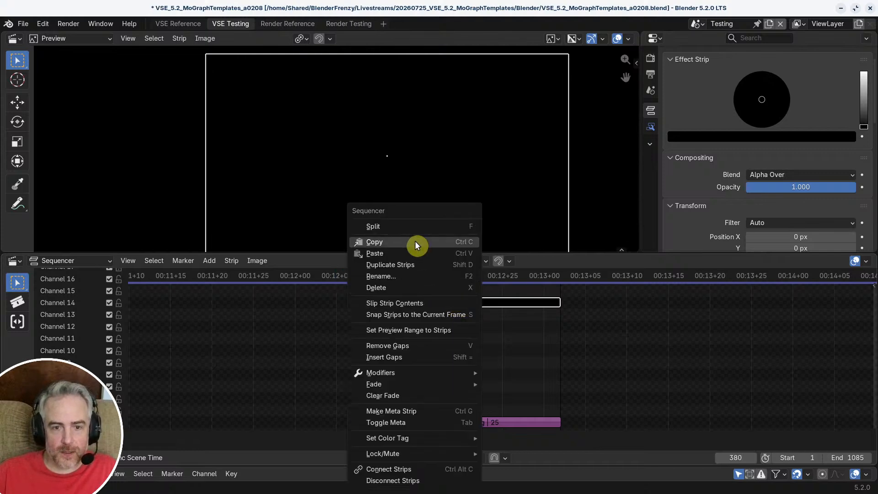
mouse_move(405, 452)
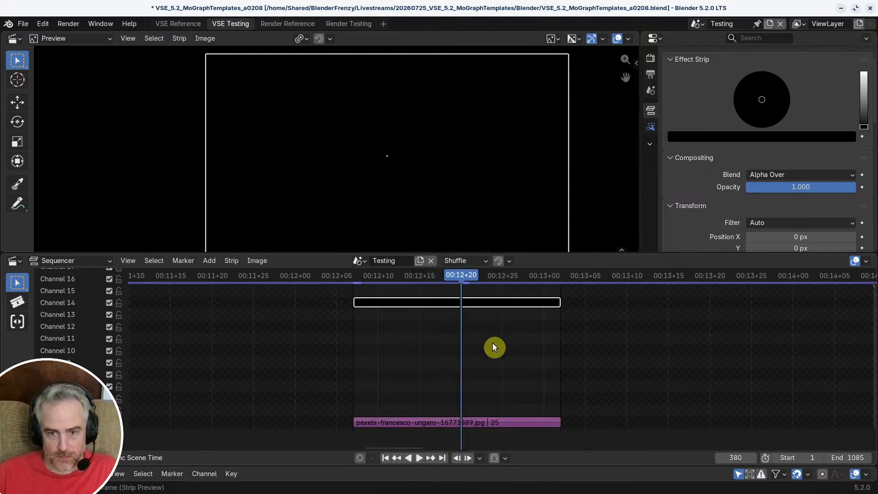
scroll(494, 341, up, 3)
ctrl+middle_drag(494, 337, 489, 320)
ctrl+middle_drag(491, 384, 487, 344)
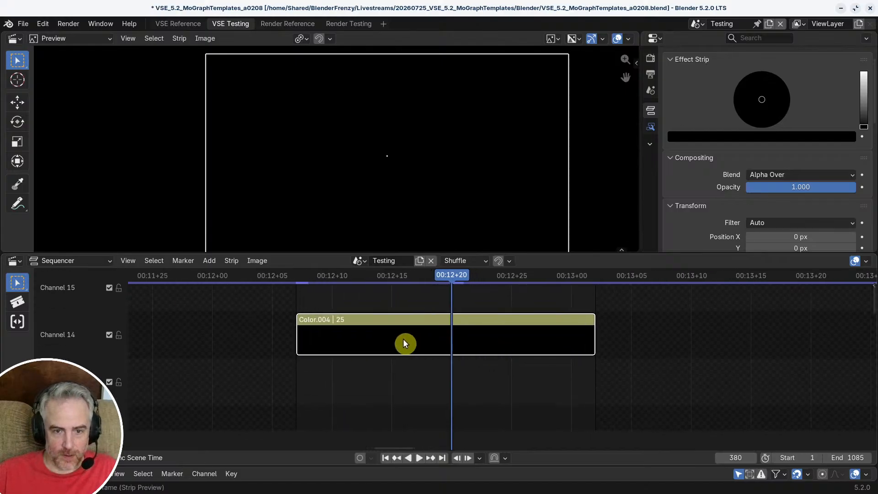
click(233, 260)
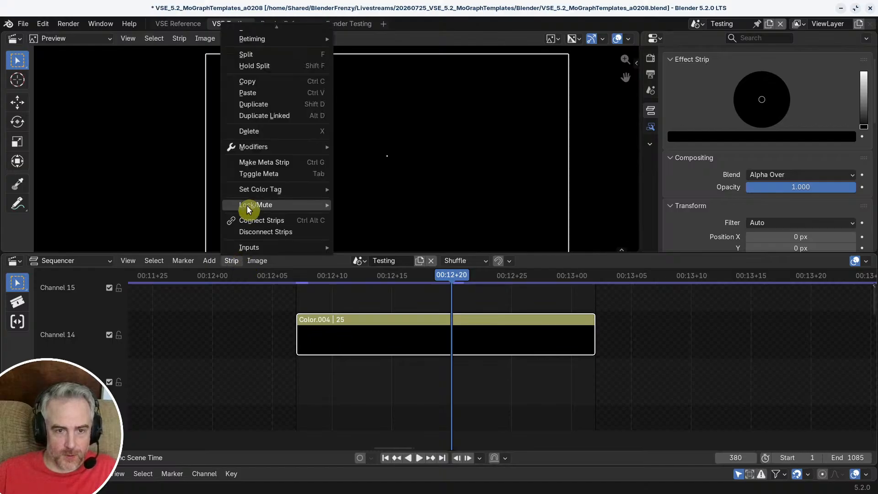
mouse_move(246, 205)
click(402, 206)
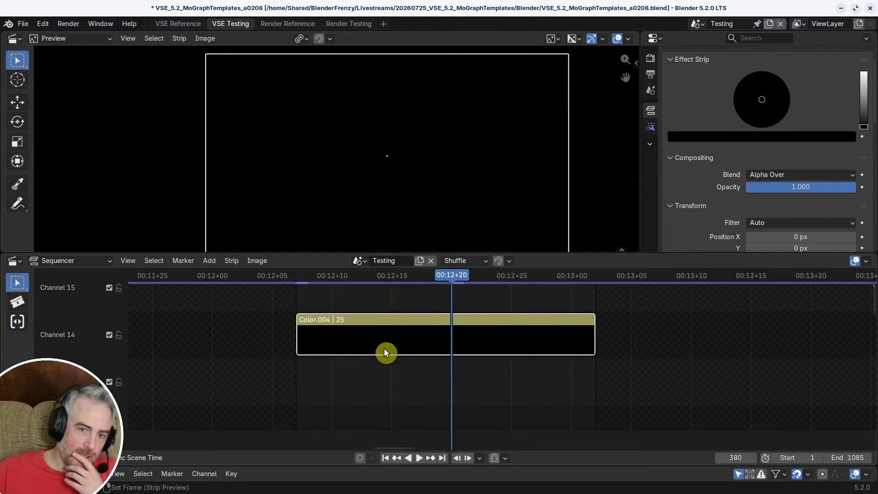
drag(382, 300, 400, 355)
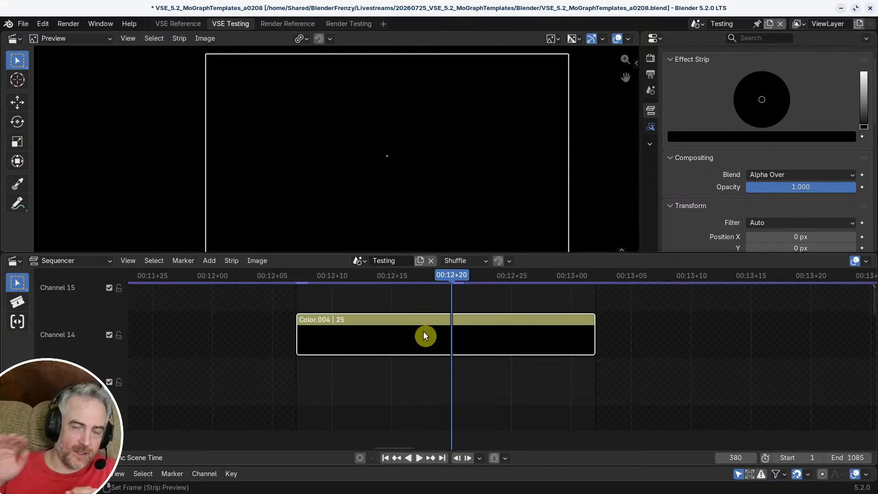
ctrl+middle_drag(534, 343, 477, 374)
middle_drag(476, 374, 473, 343)
ctrl+middle_drag(471, 313, 467, 311)
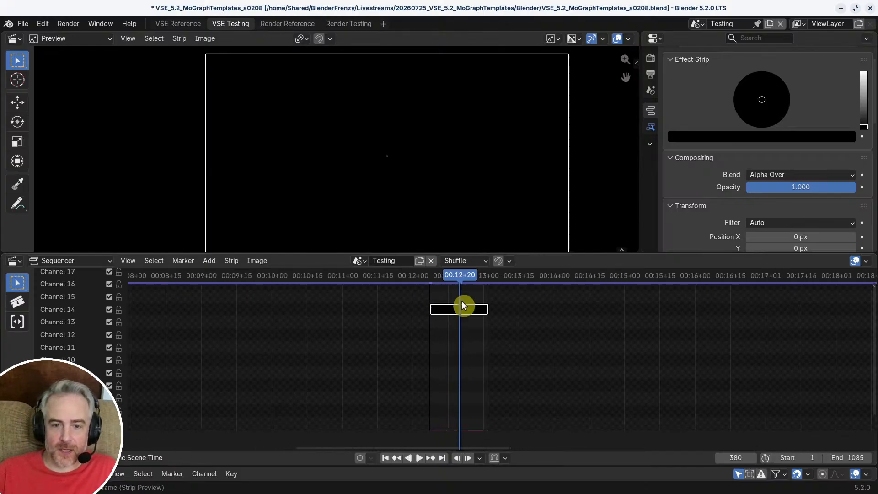
middle_drag(535, 355, 471, 342)
middle_drag(503, 299, 511, 288)
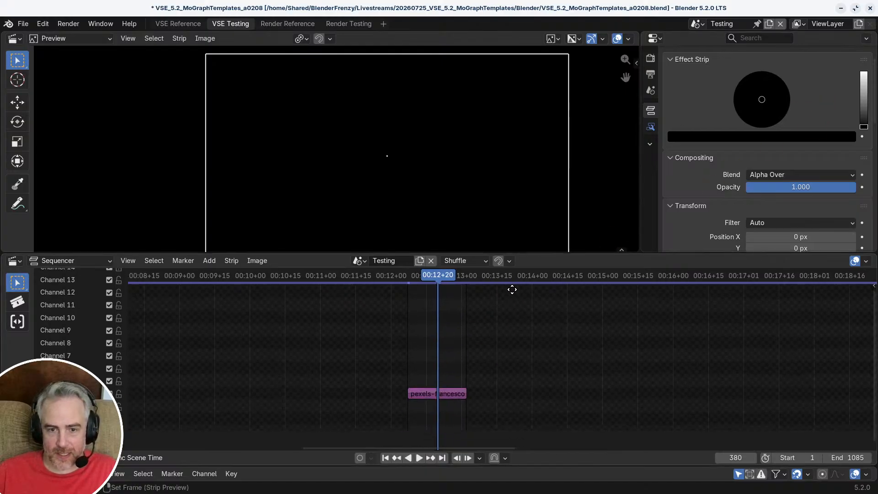
middle_drag(430, 380, 441, 410)
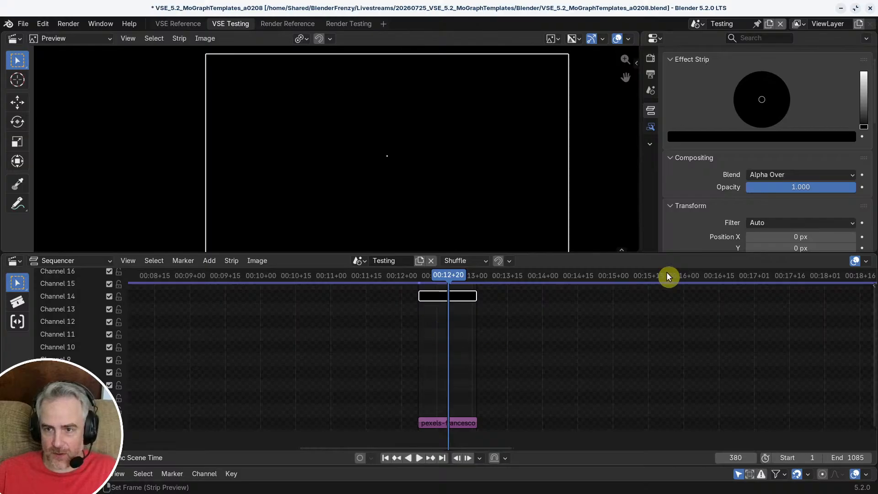
Step: Set the black color strip's Scale X and Y to 0 and exit the reef meta strip
scroll(495, 167, down, 2)
scroll(682, 161, down, 5)
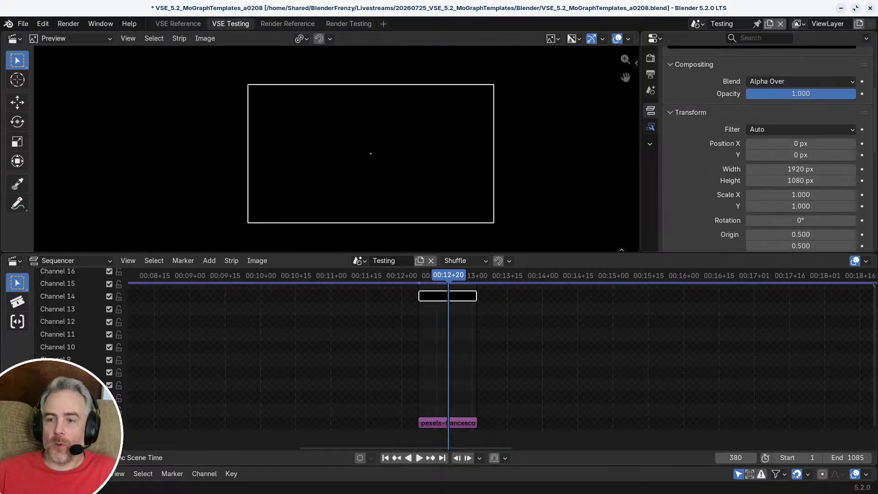
drag(792, 151, 793, 160)
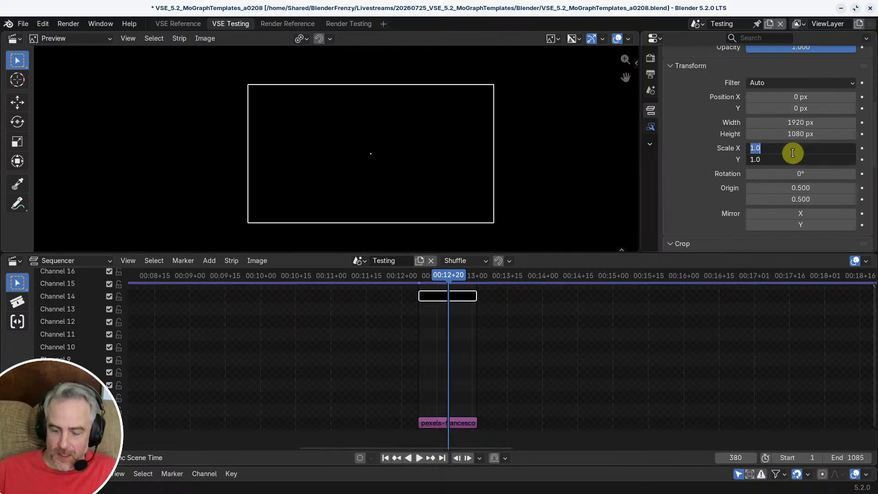
text(0)
key(Return)
click(539, 320)
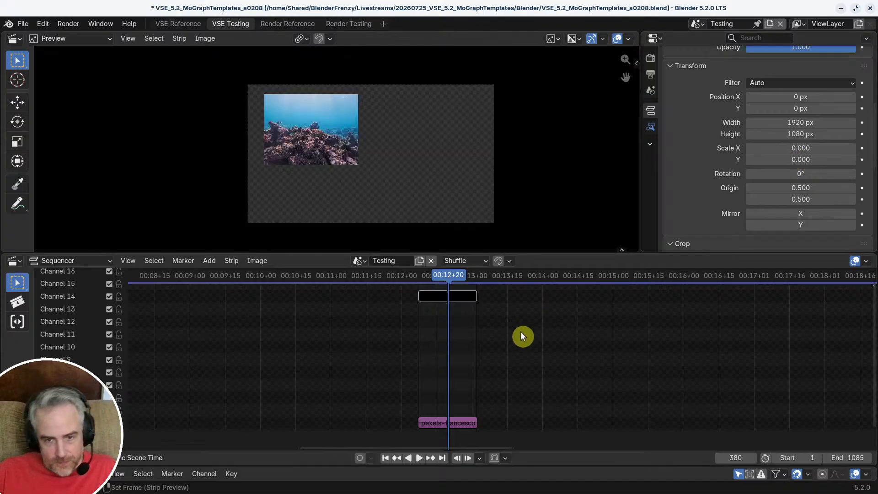
ctrl+middle_drag(521, 332, 540, 340)
middle_drag(524, 340, 622, 361)
key(Tab)
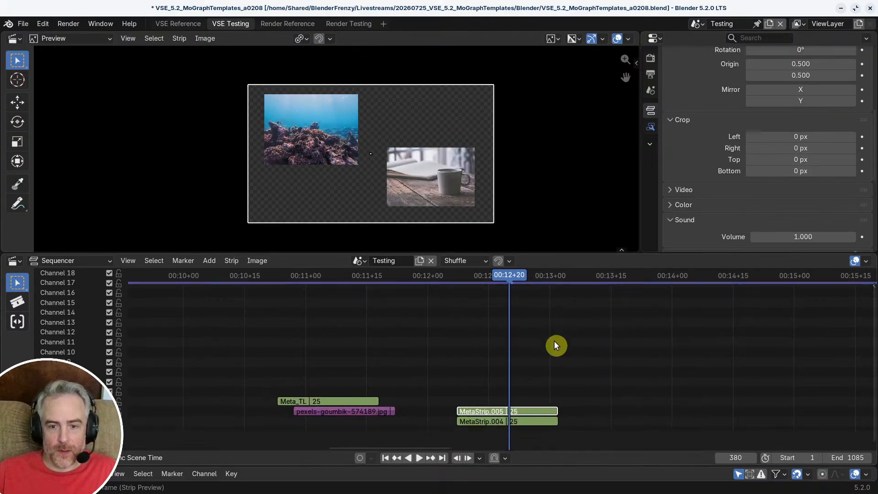
Step: Move the coffee meta strip up to channel 5, above the reef meta strip, and scrub to frame 376
middle_drag(534, 362, 555, 327)
ctrl+middle_drag(556, 327, 557, 296)
mouse_move(480, 278)
mouse_down()
mouse_move(467, 277)
mouse_move(503, 280)
mouse_move(454, 276)
mouse_move(476, 277)
mouse_up()
click(340, 141)
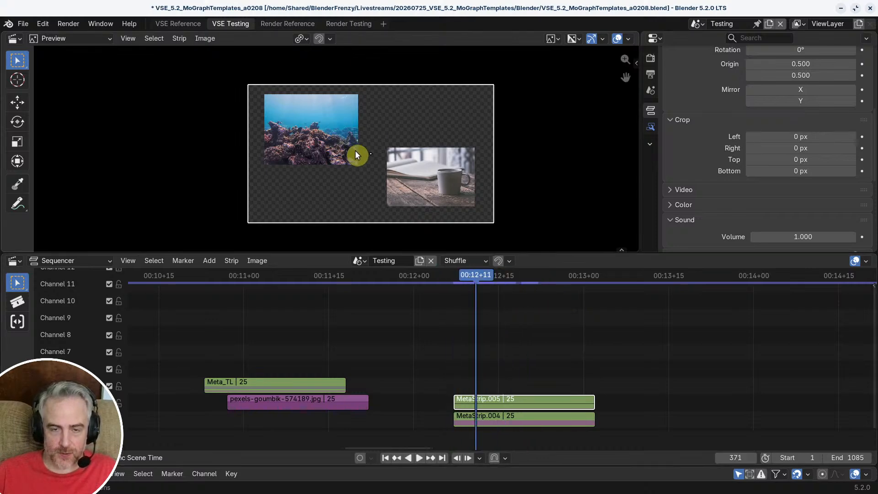
click(539, 396)
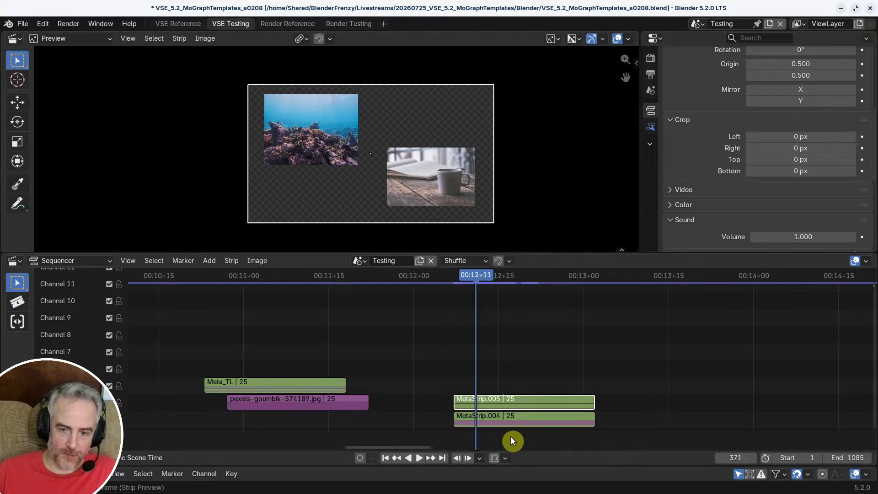
shift+click(503, 421)
click(503, 421)
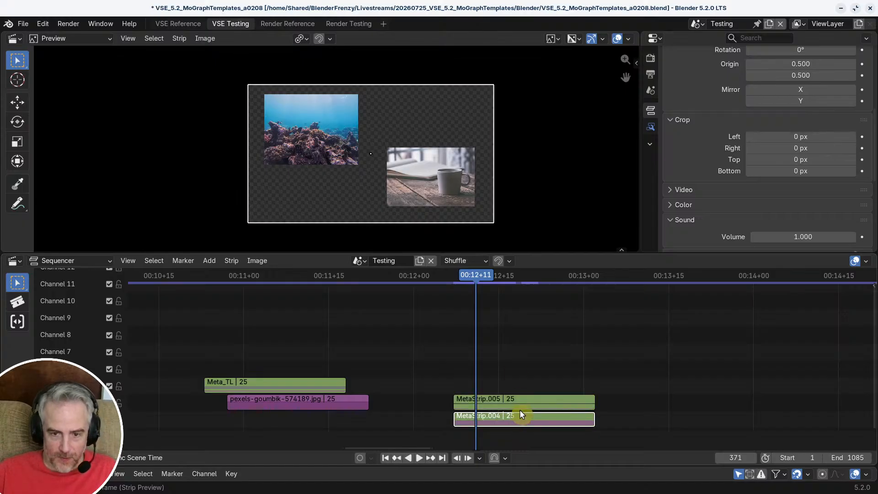
ctrl+middle_drag(516, 413, 510, 345)
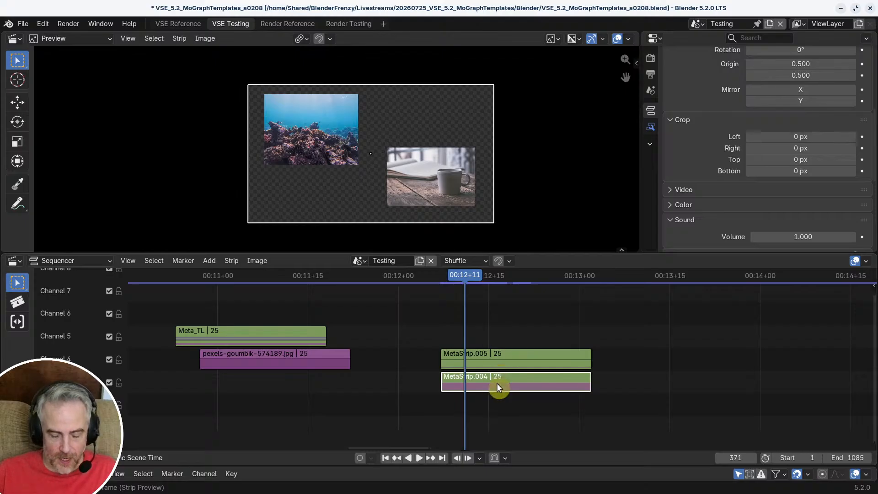
drag(497, 382, 498, 339)
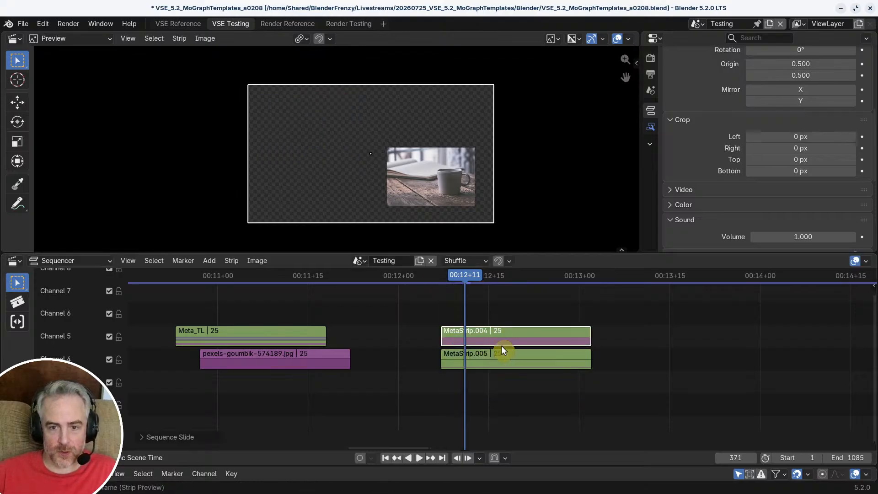
drag(465, 273, 495, 284)
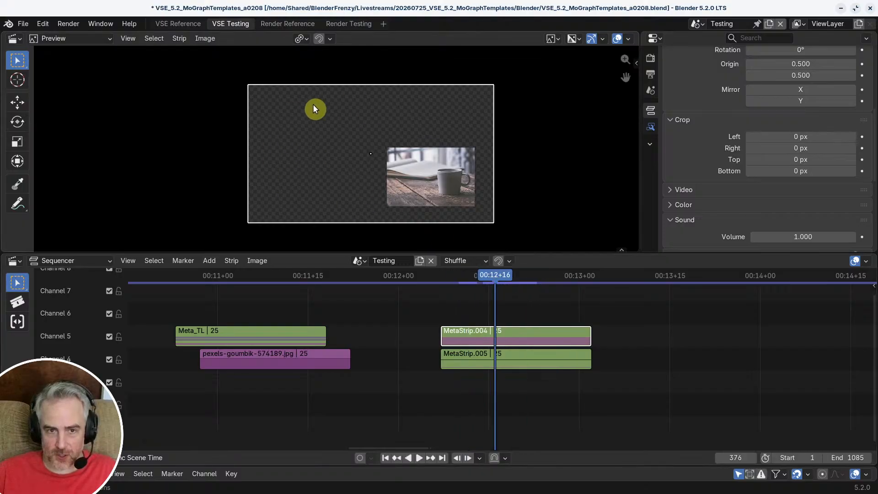
Step: Open the reef meta strip, copy its zero-scale color strip, and exit the meta strip
scroll(507, 357, up, 2)
shift+click(494, 373)
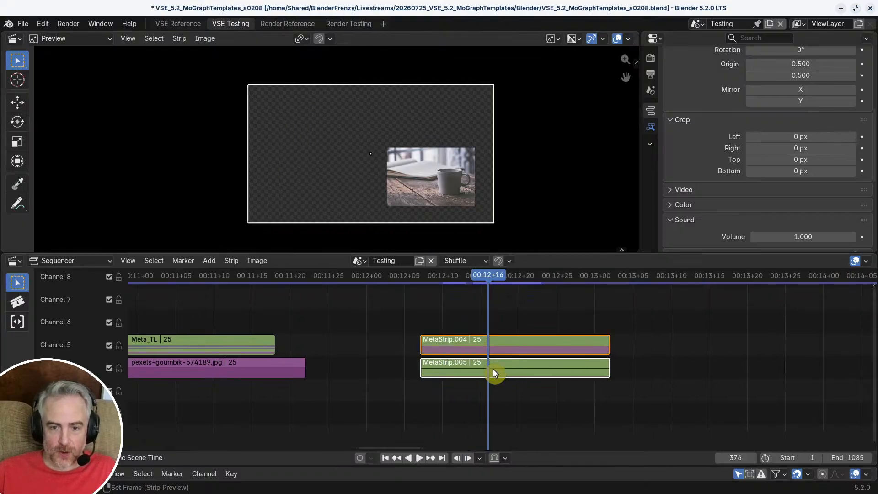
key(Tab)
shift+scroll(498, 393, up, 5)
click(504, 384)
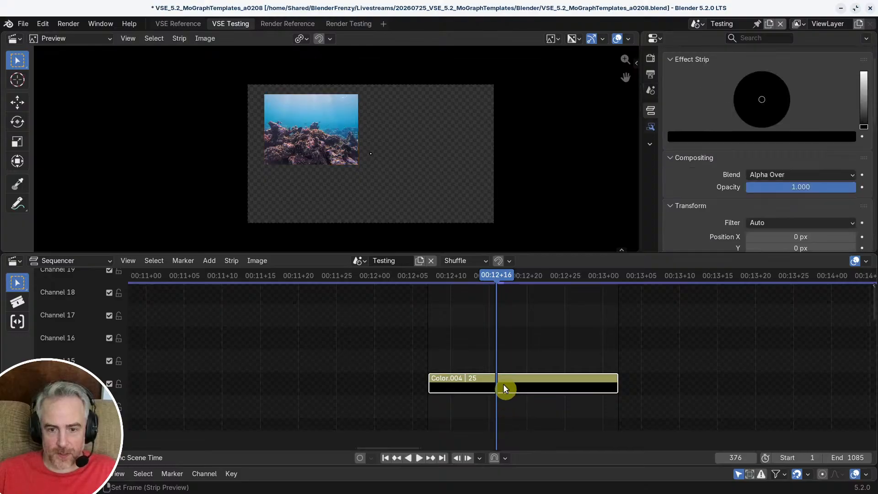
key(ctrl+c)
key(Delete)
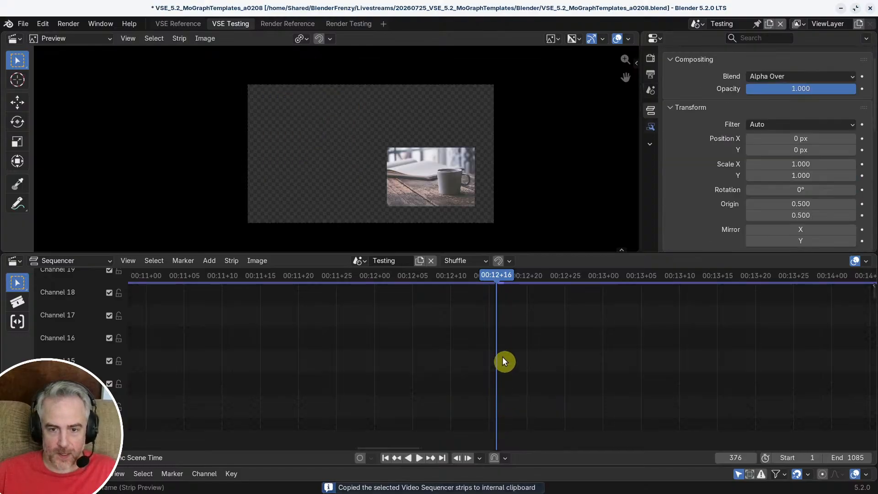
key(Tab)
Step: Open the coffee meta strip and paste the copied color strip into it at frame 367
click(485, 353)
key(Tab)
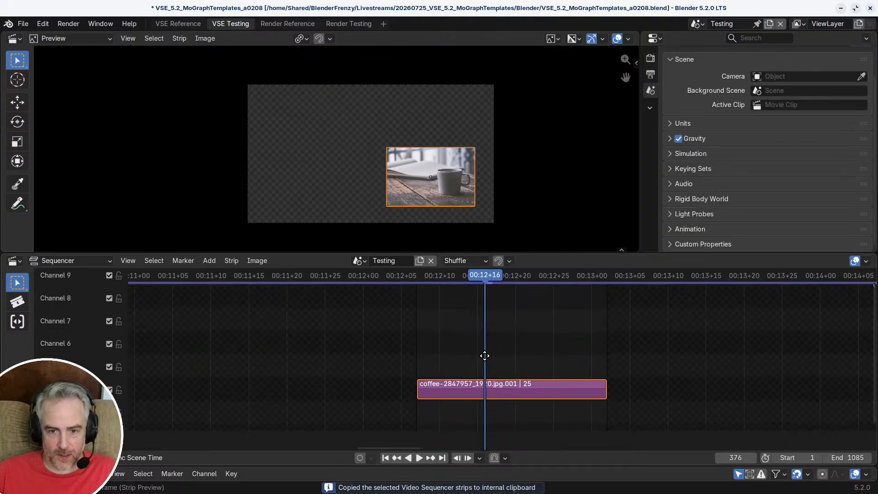
middle_drag(485, 356, 487, 416)
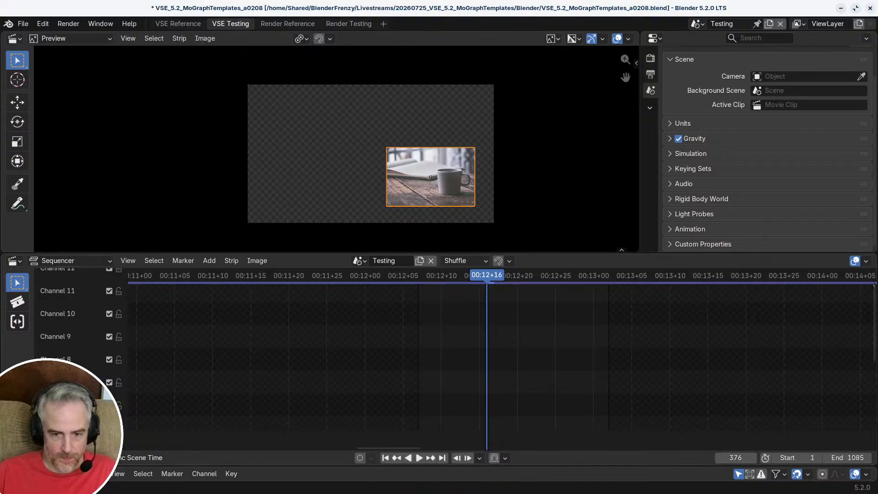
drag(440, 369, 451, 361)
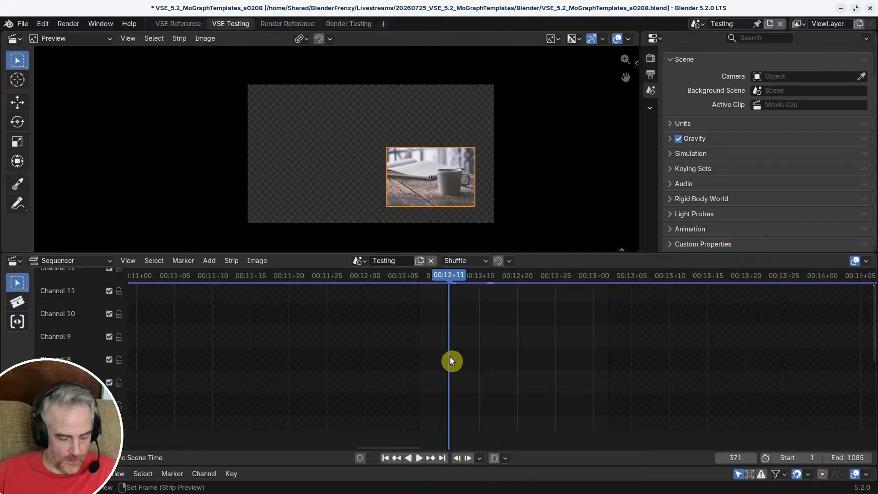
key(Page_Down)
key(ctrl+v)
middle_drag(456, 367, 458, 459)
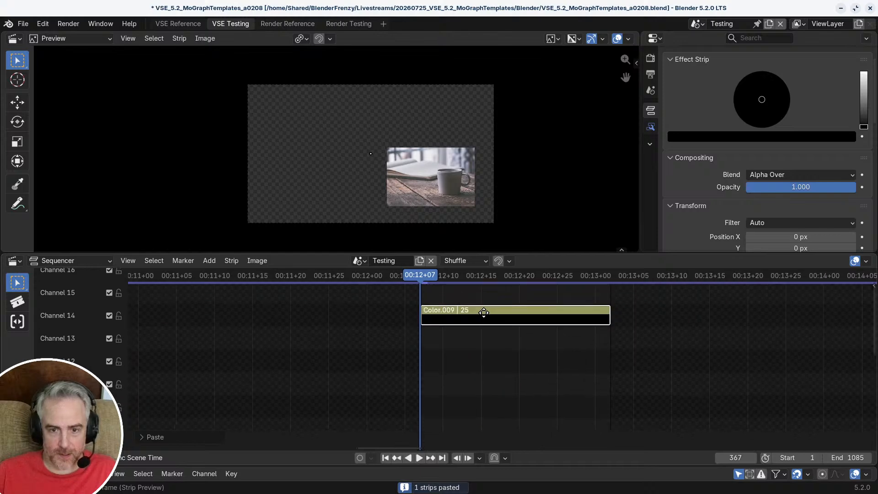
middle_drag(484, 313, 459, 309)
key(g)
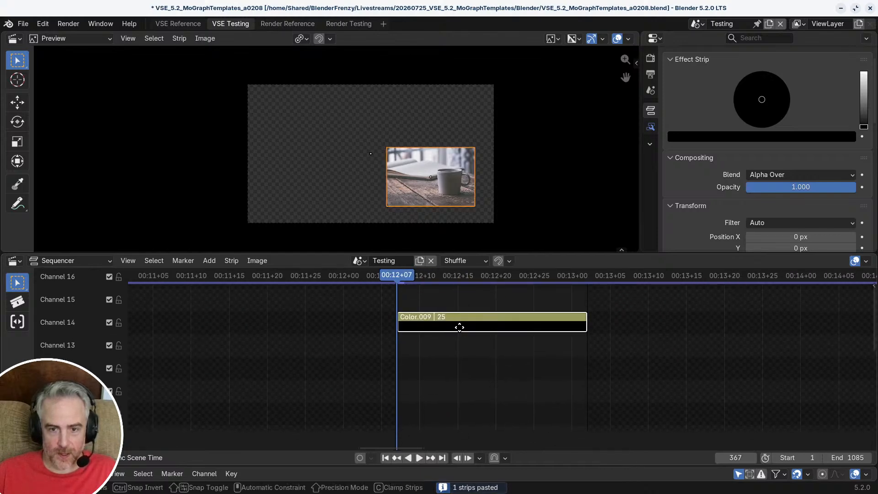
right_click(432, 321)
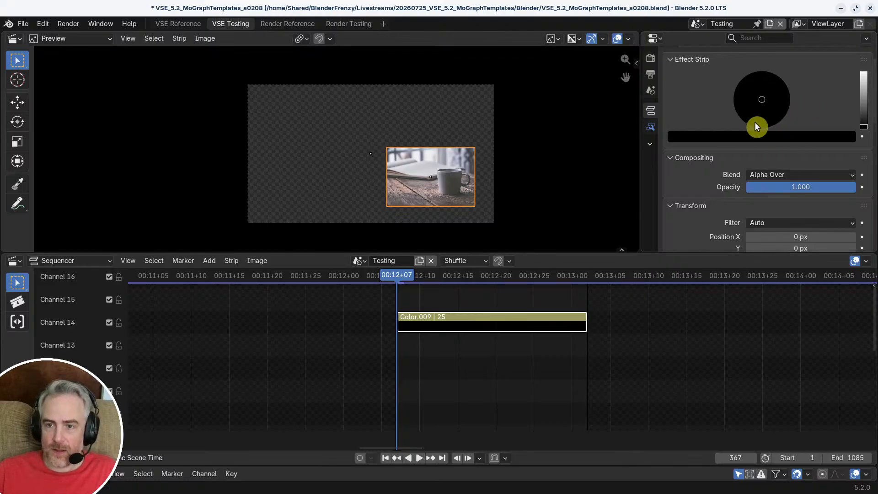
Step: Check the pasted color strip's transform values and exit the coffee meta strip
scroll(725, 225, down, 5)
scroll(503, 347, down, 2)
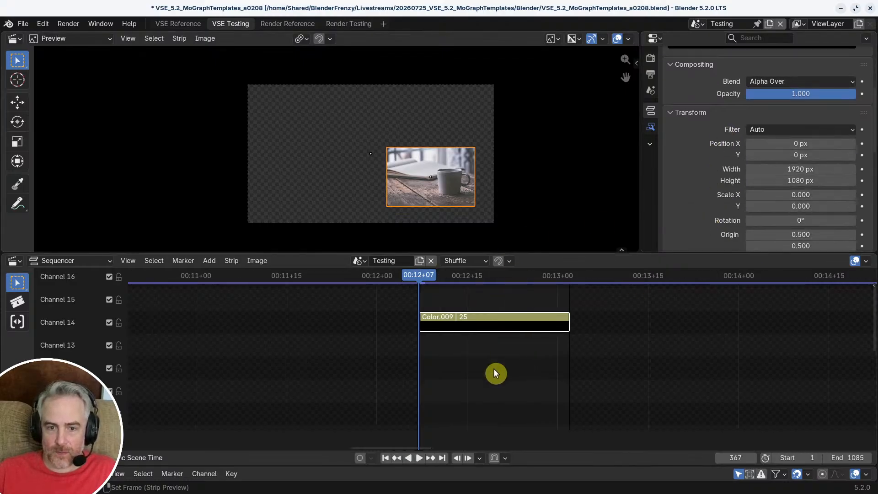
click(494, 369)
middle_drag(494, 367, 485, 332)
key(Tab)
scroll(428, 332, down, 3)
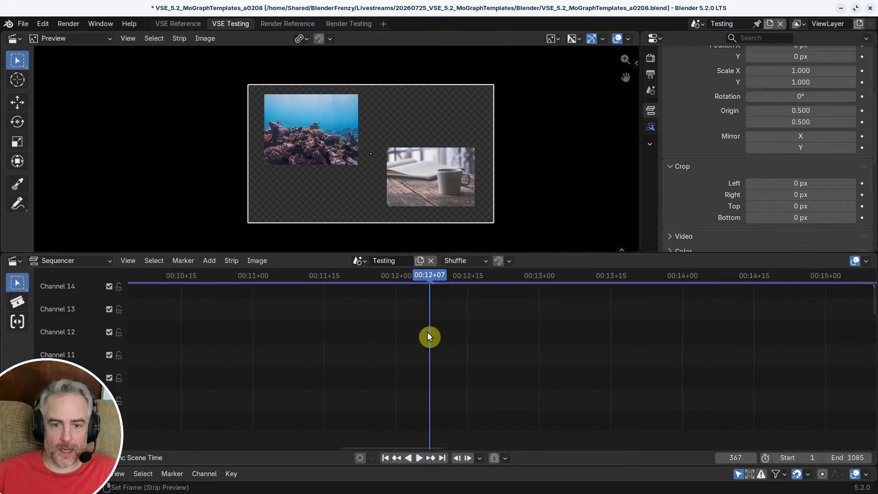
middle_drag(428, 333, 411, 354)
scroll(454, 359, up, 3)
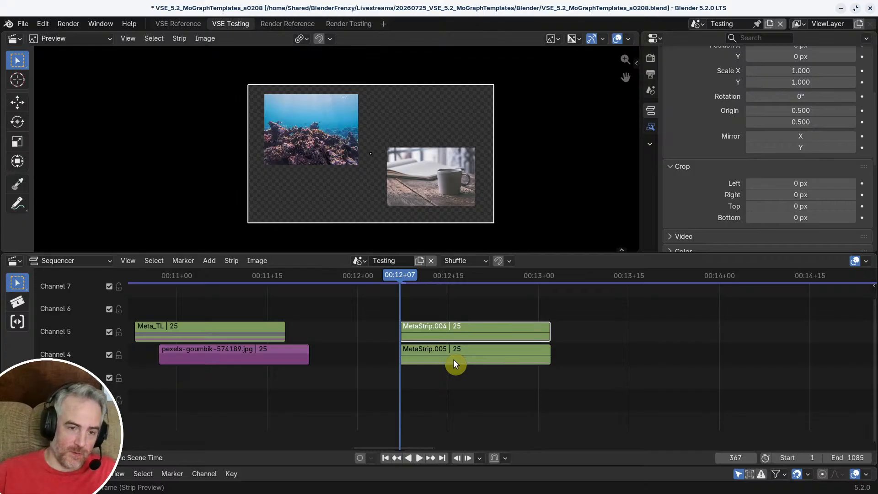
Step: Select the coffee and reef meta strips together and separate the coffee meta strip into its individual strips
middle_drag(197, 337, 278, 340)
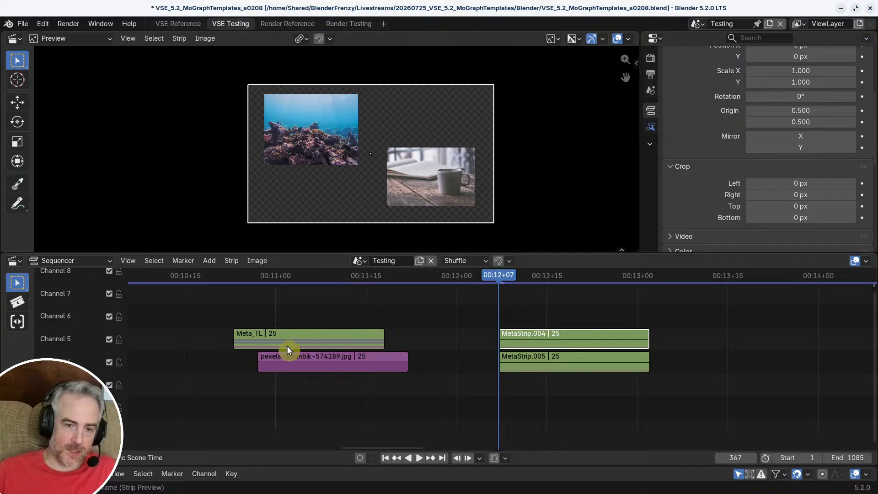
click(315, 342)
click(537, 336)
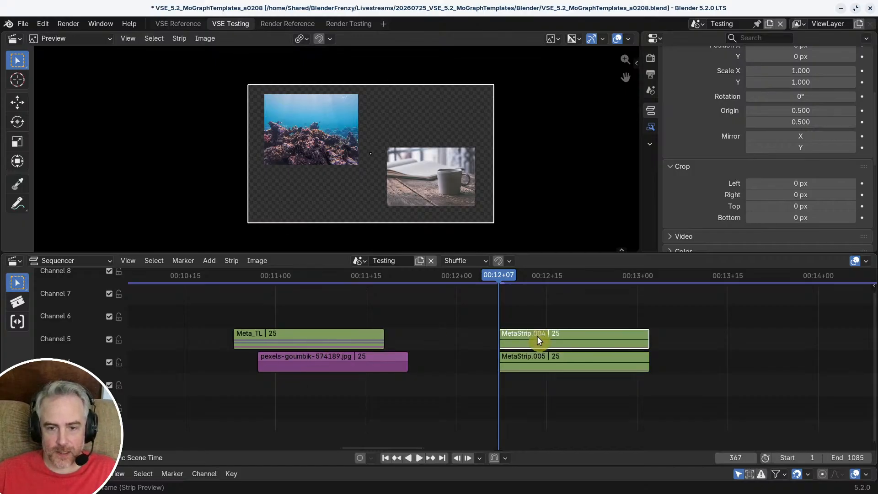
drag(537, 370, 601, 406)
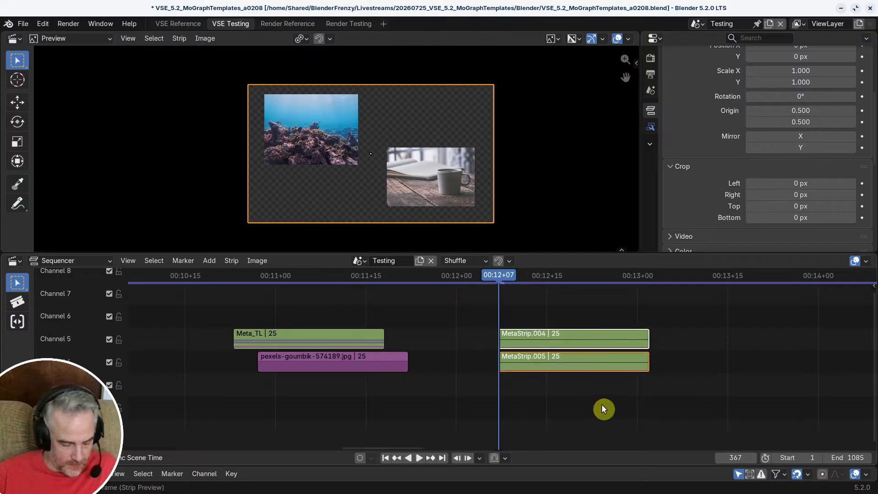
key(Tab)
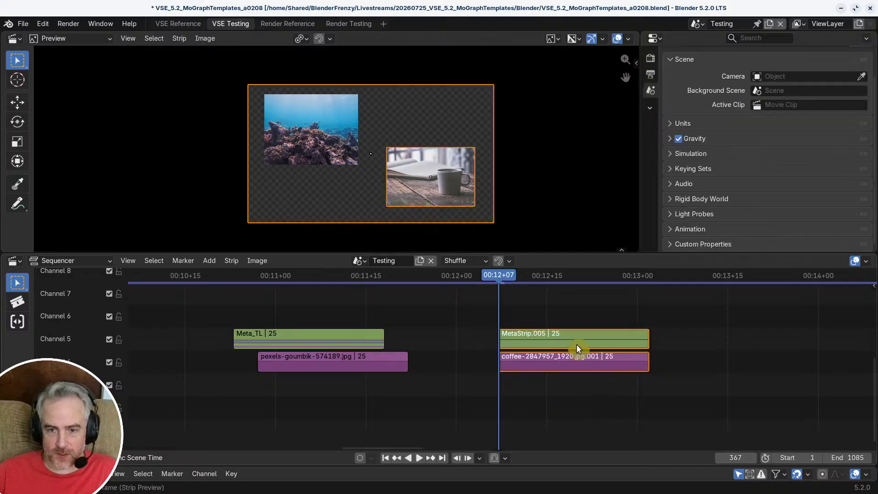
Step: Separate the reef meta strip into its individual strips, then select both color strips and unlock them
click(576, 331)
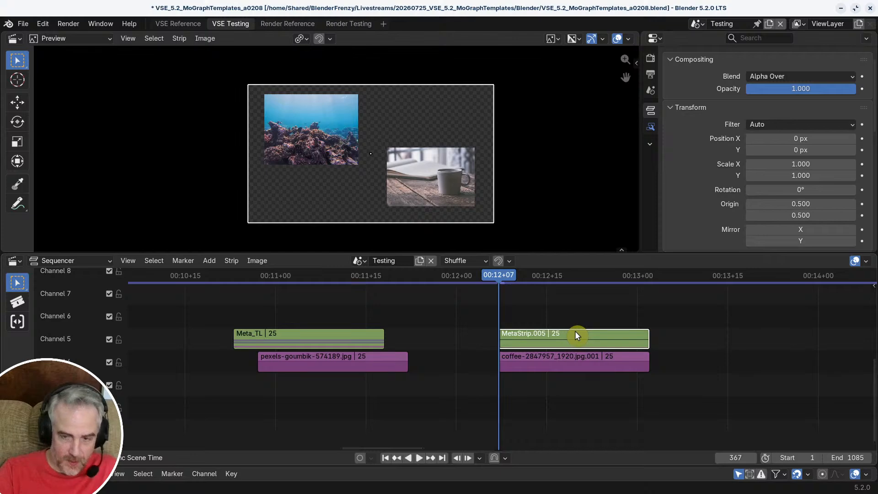
key(Tab)
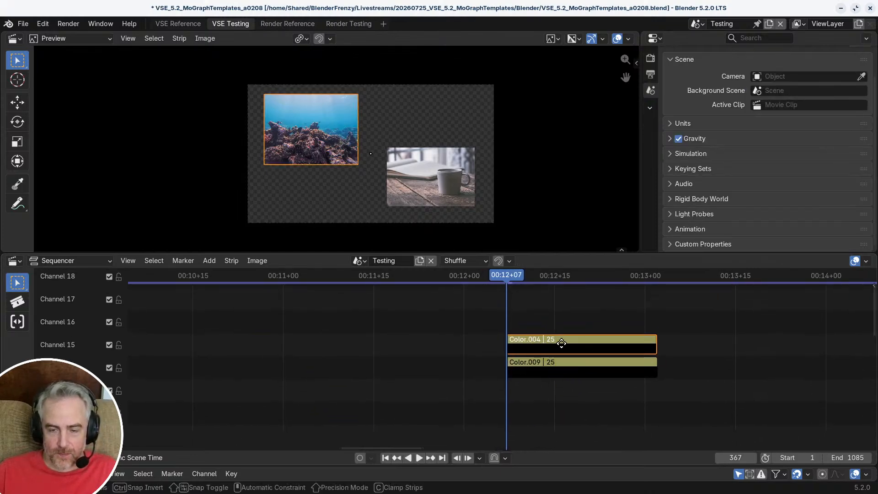
drag(559, 344, 588, 398)
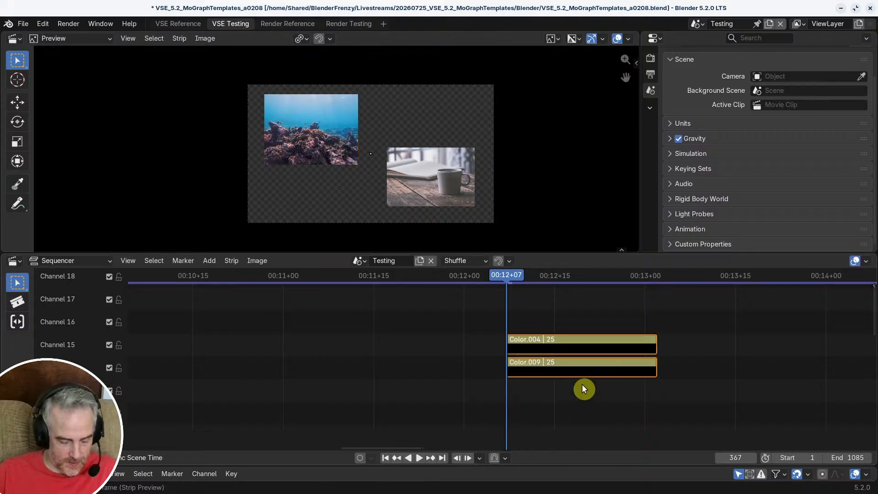
click(232, 260)
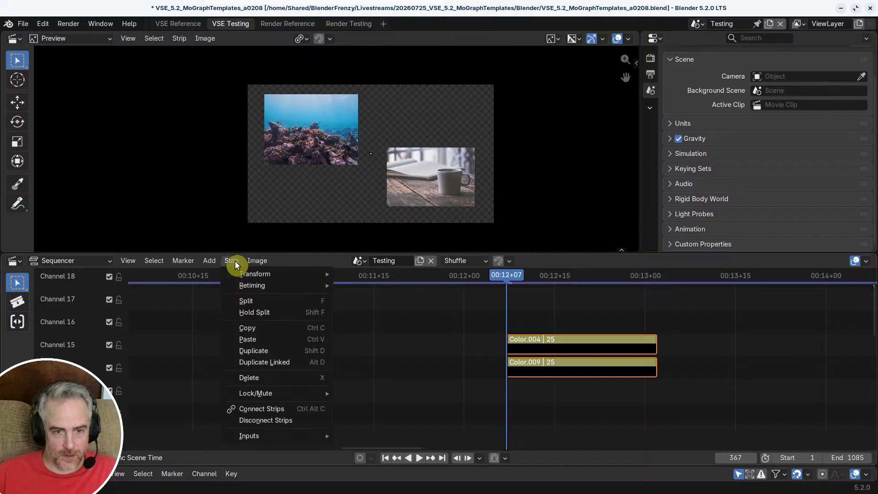
mouse_move(247, 395)
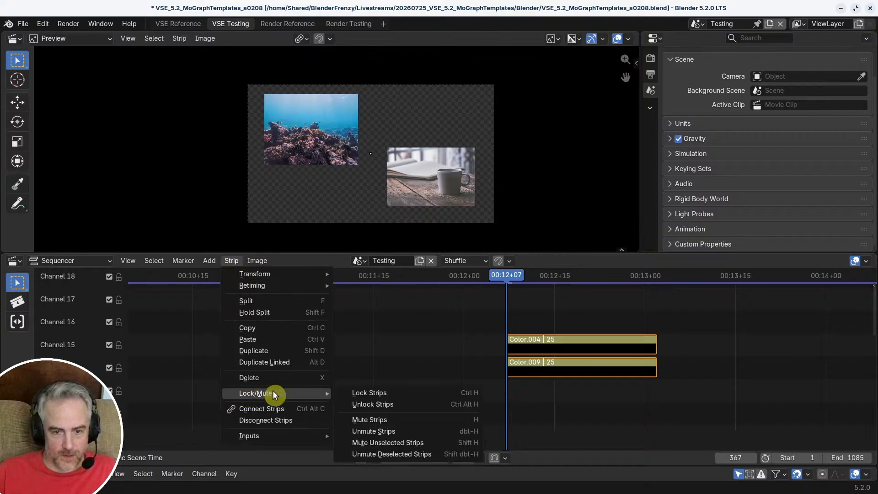
click(400, 404)
Step: Bring the two color strips down to channels 7 and 8 and delete the lower one
drag(564, 343, 418, 403)
scroll(423, 399, up, 1)
middle_drag(441, 387, 465, 385)
scroll(457, 368, down, 1)
scroll(456, 367, down, 2)
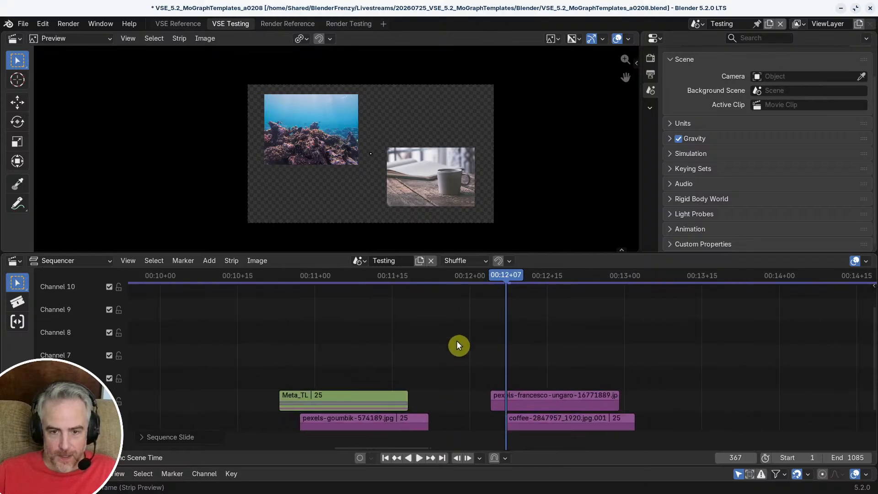
key(g)
click(594, 418)
key(g)
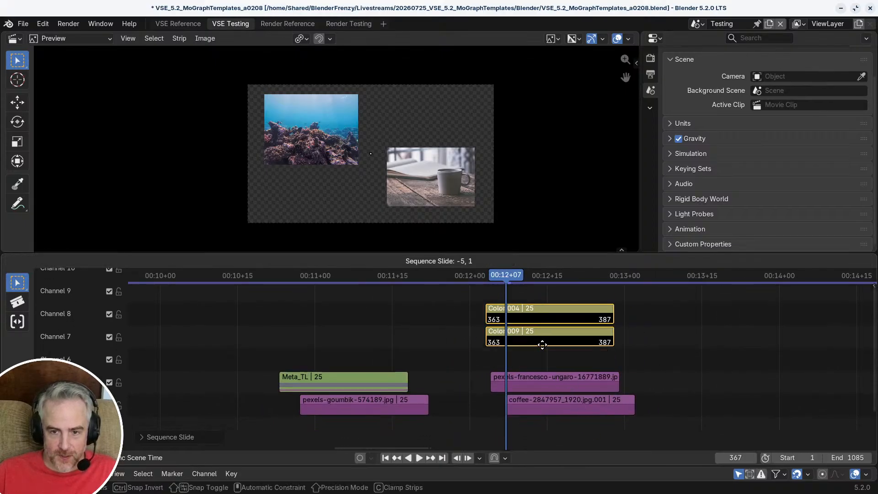
click(543, 344)
click(543, 343)
key(x)
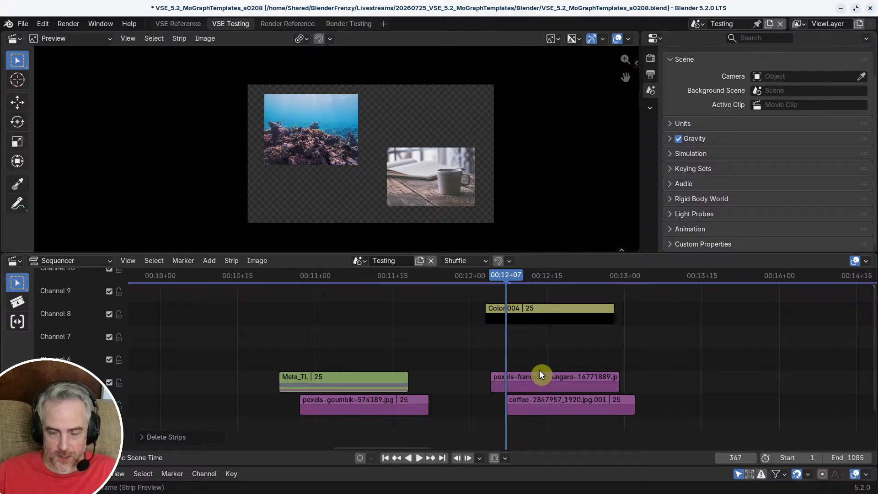
Step: Slide the reef, coffee and pexels-goumbik image strips forward in time, clear of the playhead
click(540, 379)
shift+click(567, 411)
key(g)
click(741, 401)
middle_drag(586, 384, 713, 372)
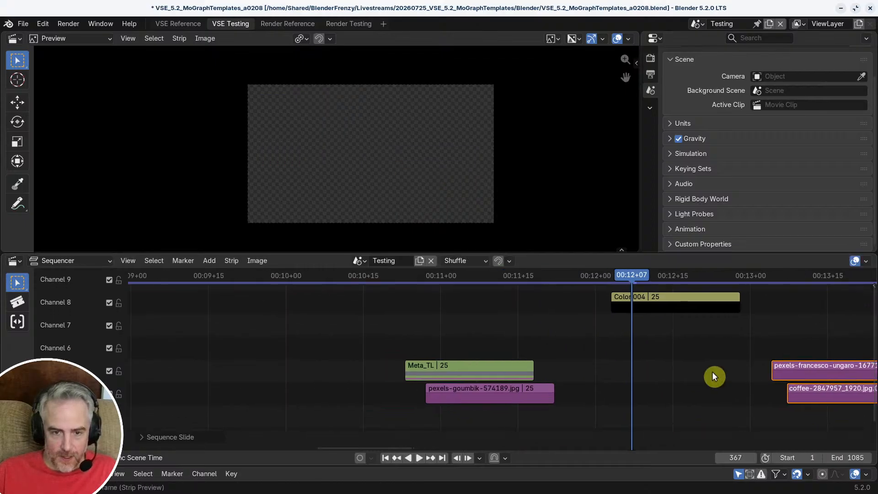
click(466, 389)
key(g)
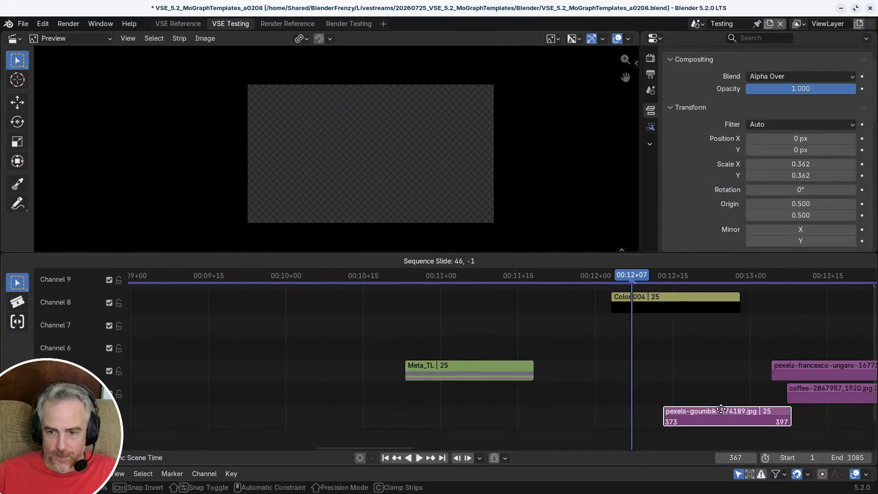
click(750, 411)
Step: Move the remaining color strip to channel 5, starting at frame 357, and copy it
click(653, 300)
key(g)
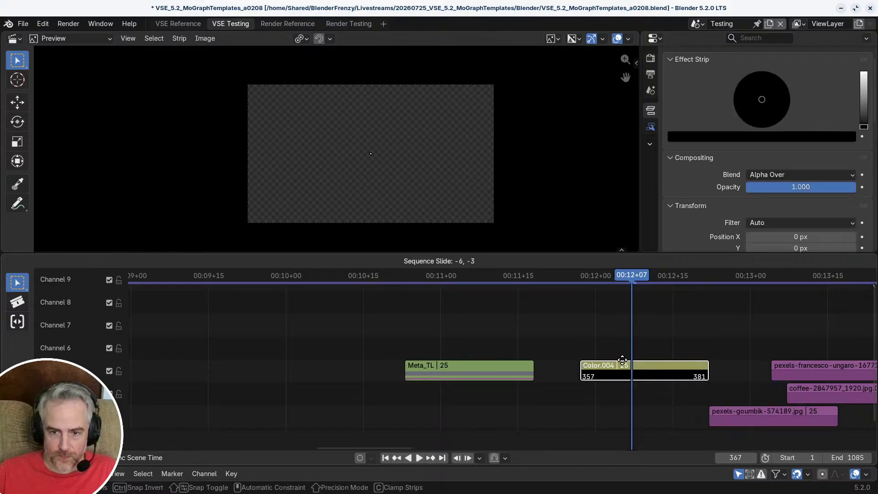
click(622, 361)
middle_drag(591, 364, 610, 365)
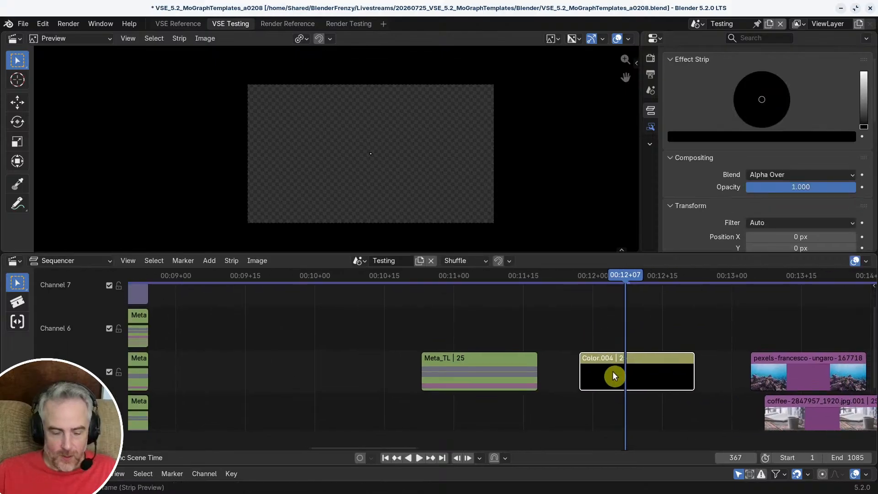
key(ctrl+c)
Step: Open the Meta_TL meta strip, jump the playhead to its start at frame 323, and exit it
click(456, 371)
key(Tab)
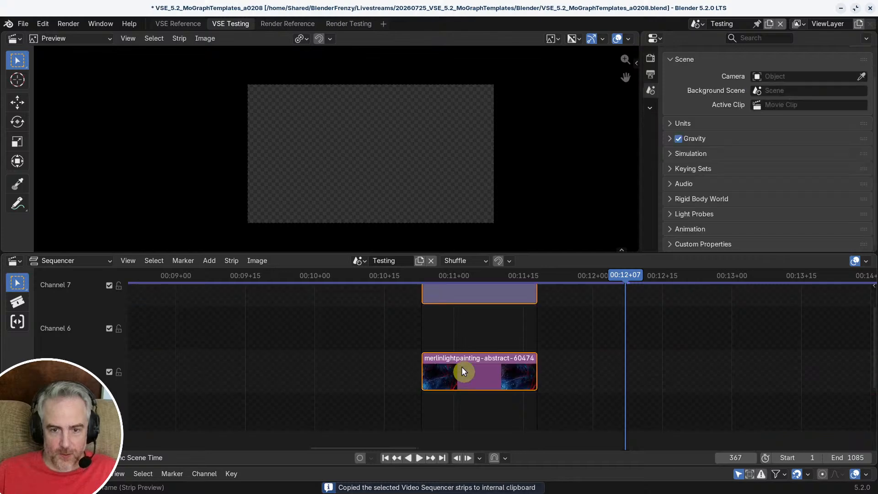
key(Page_Down)
key(Page_Down)
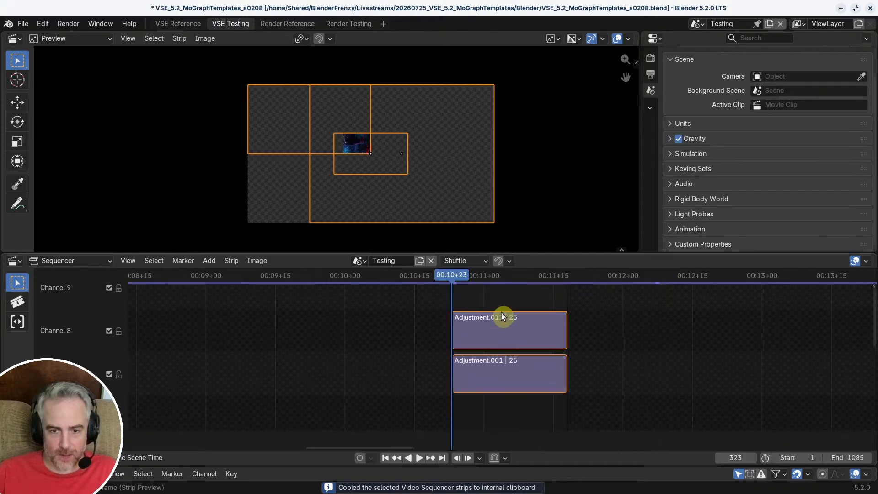
middle_drag(501, 312, 519, 366)
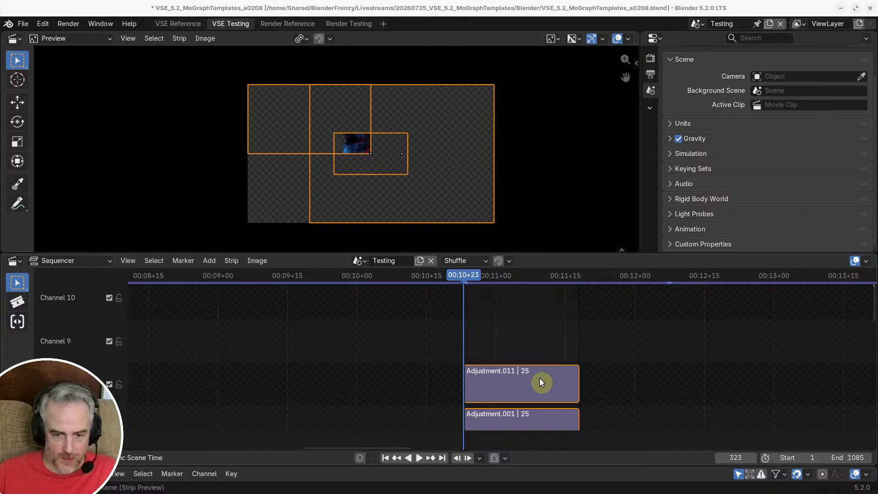
click(540, 330)
key(Tab)
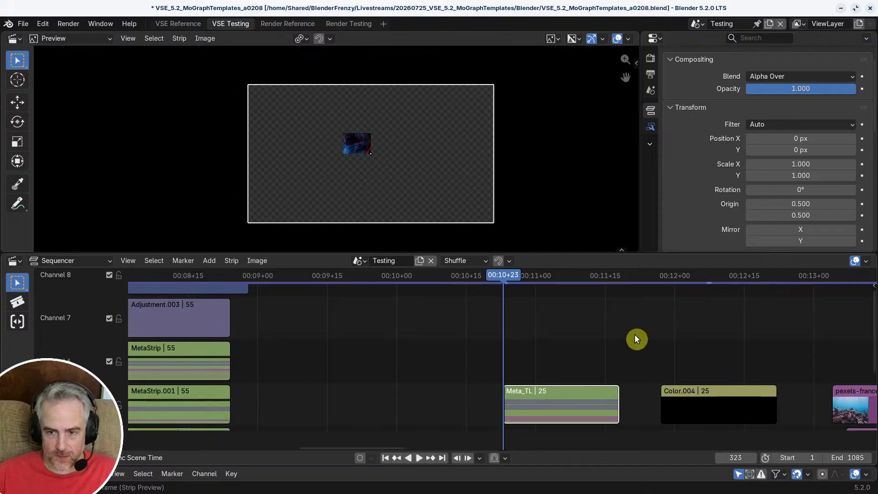
Step: Raise the color strip to channel 10 and check the channels occupied inside Meta_TL
click(705, 398)
ctrl+middle_drag(700, 367, 691, 387)
middle_drag(690, 388, 639, 398)
drag(641, 392, 629, 326)
mouse_move(628, 328)
middle_down()
mouse_move(625, 292)
mouse_move(625, 322)
middle_up()
click(531, 392)
key(Tab)
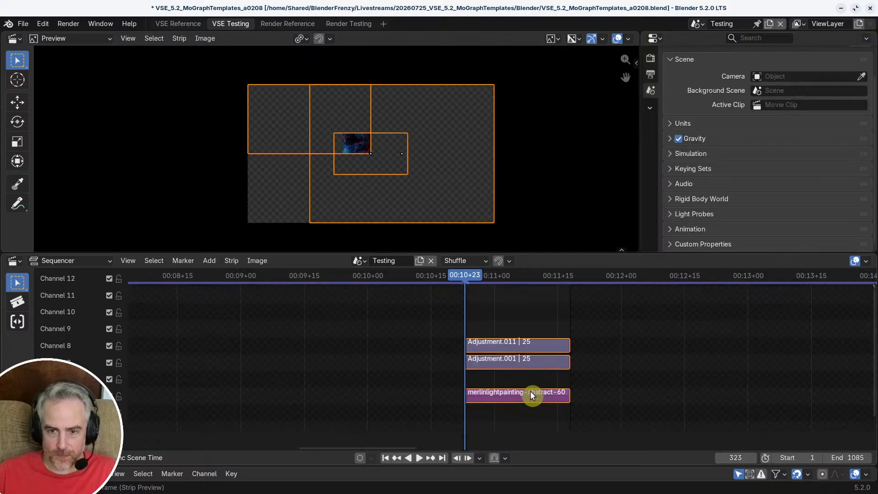
key(Tab)
Step: Copy the color strip and paste it inside Meta_TL at frame 323
click(633, 313)
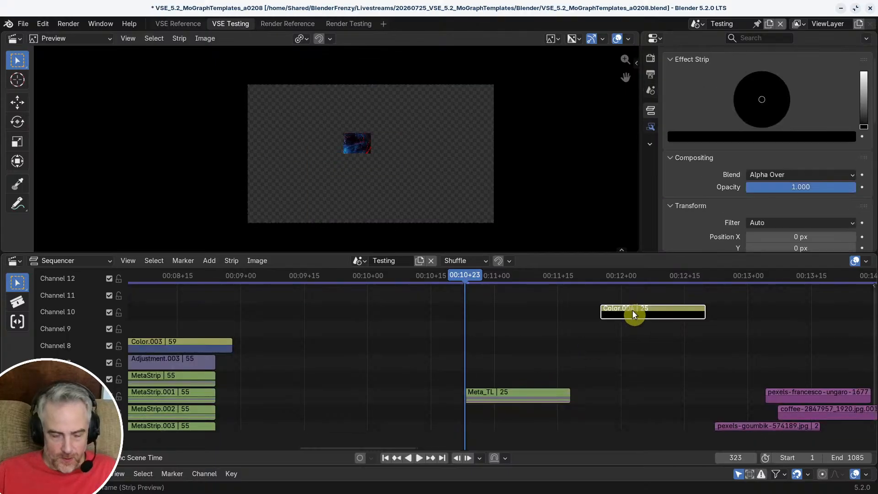
key(ctrl+c)
click(509, 394)
key(Tab)
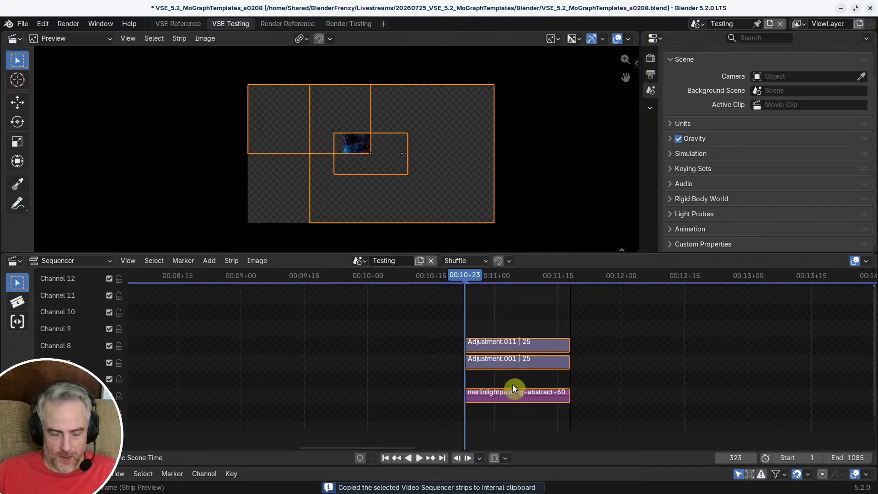
key(ctrl+v)
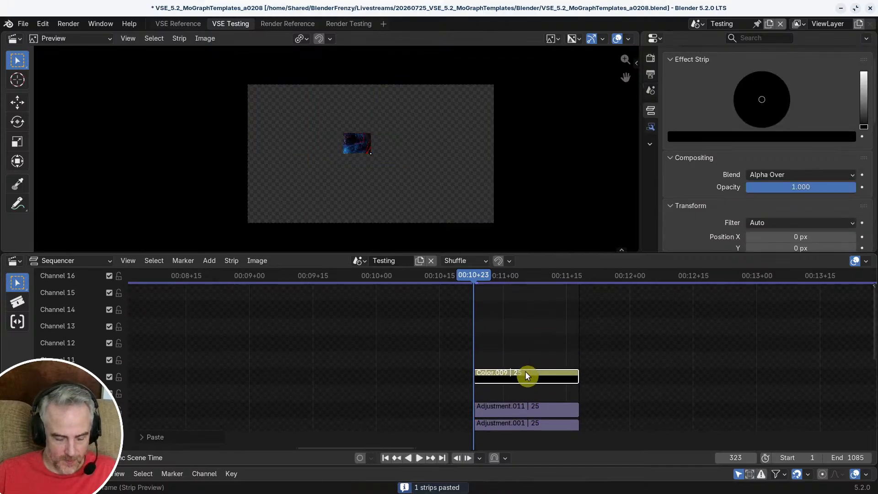
Step: Move the pasted color strip straight up to channel 13 inside Meta_TL
key(g)
key(y)
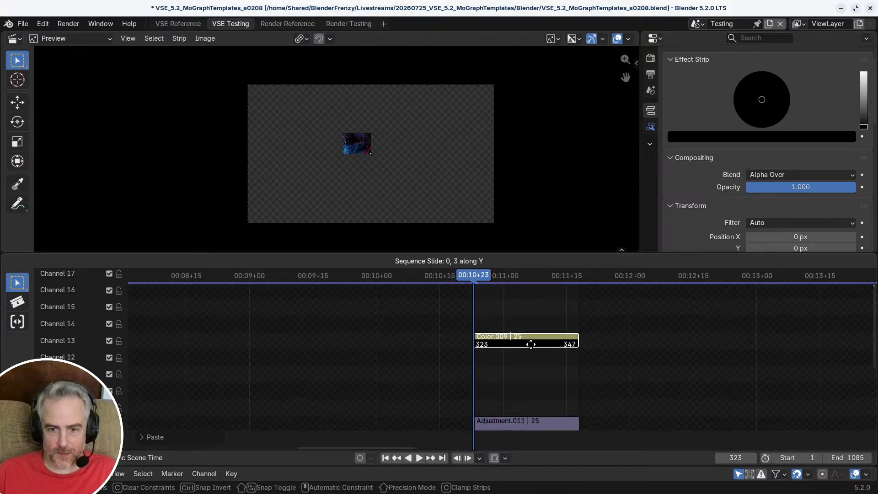
click(530, 339)
scroll(519, 343, down, 1)
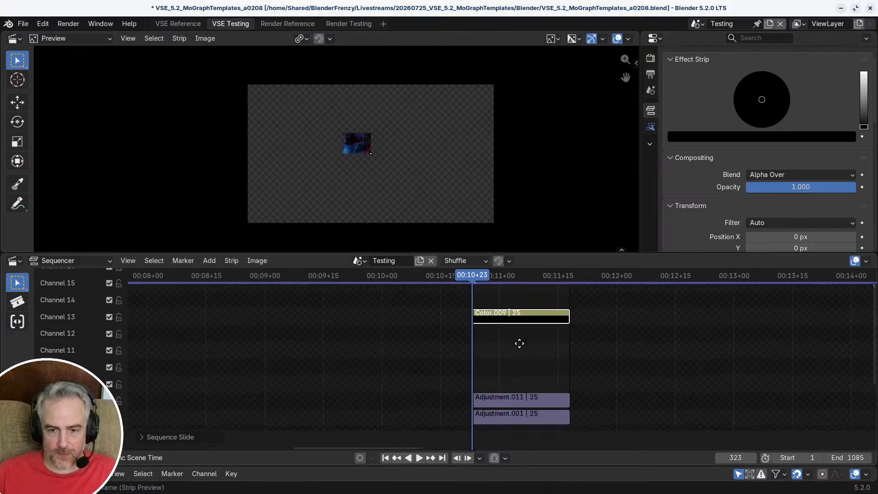
Step: Examine how the color, adjustment and image strips are stacked inside Meta_TL, and exit the meta strip
middle_drag(520, 343, 479, 358)
scroll(519, 356, up, 4)
scroll(519, 354, up, 2)
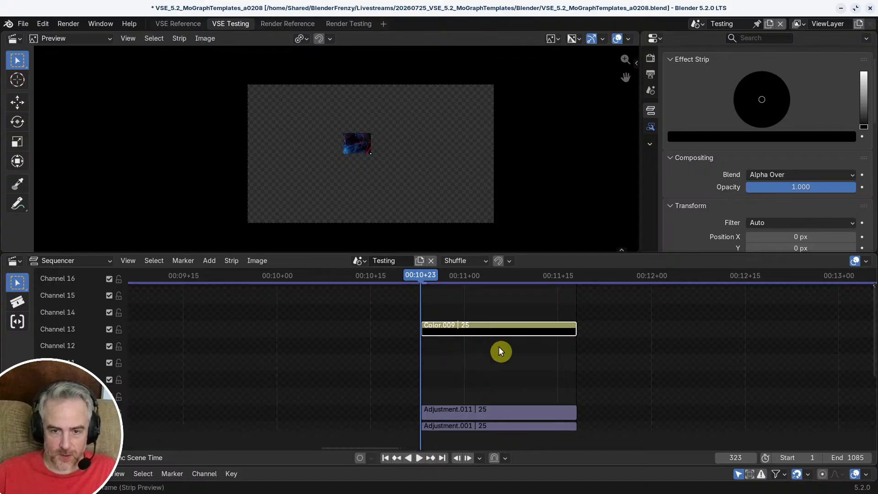
middle_drag(501, 352, 487, 371)
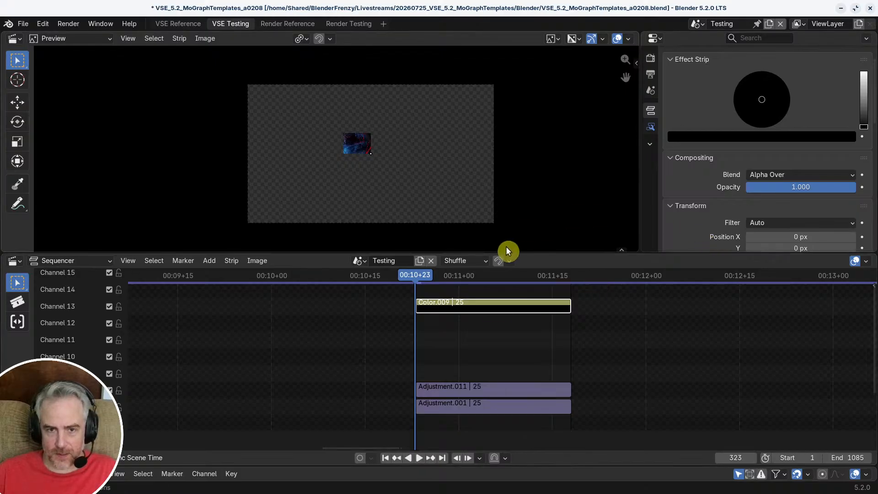
click(492, 335)
scroll(527, 344, down, 3)
middle_drag(526, 339, 516, 277)
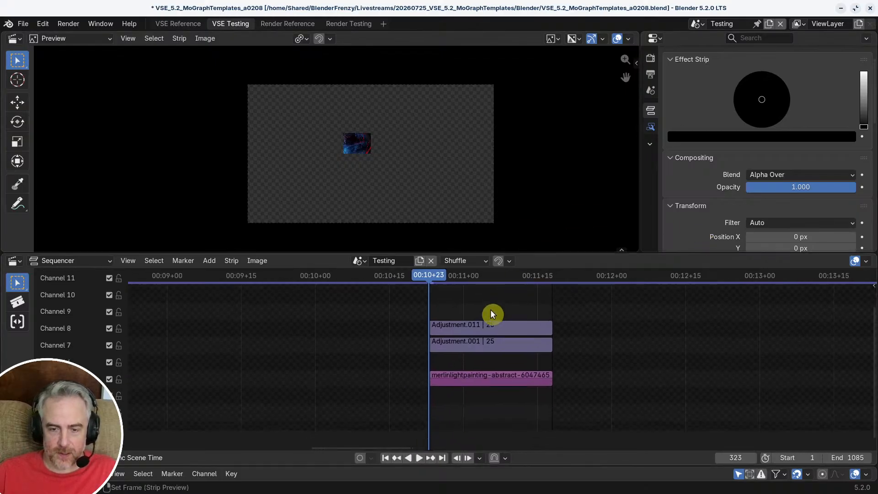
ctrl+middle_drag(491, 310, 505, 318)
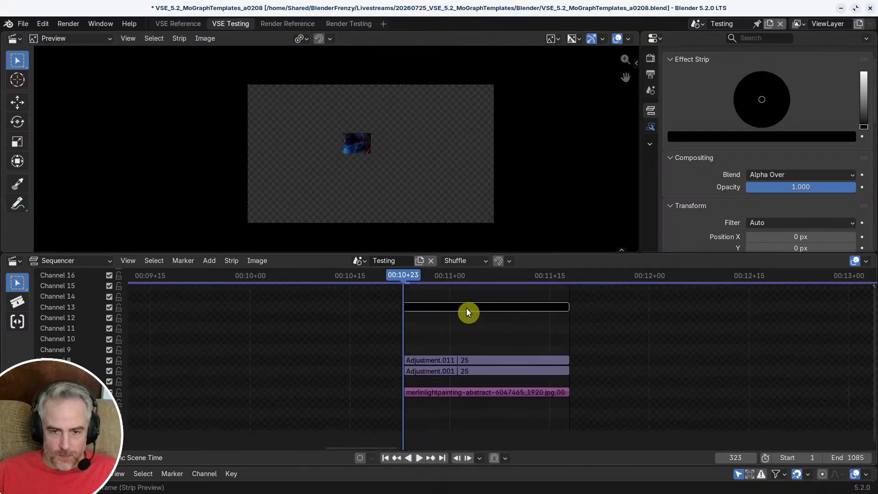
key(a)
click(486, 337)
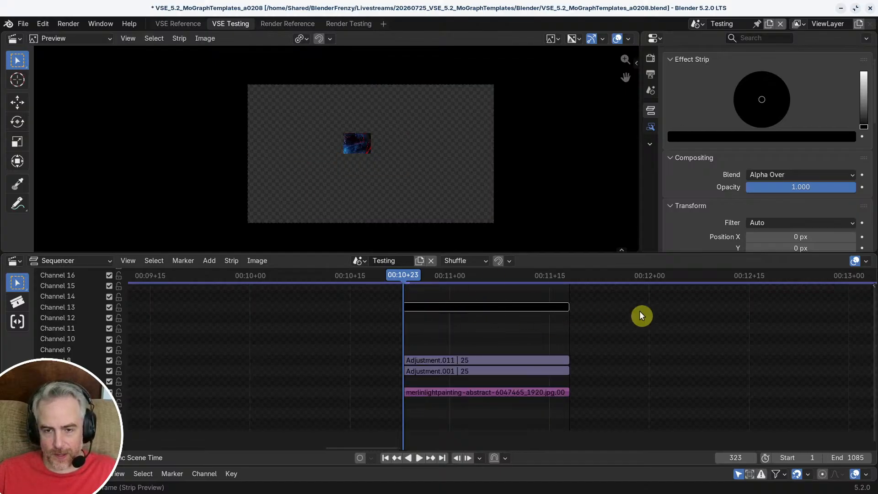
middle_drag(471, 353, 492, 334)
key(Tab)
Step: Play back the Meta_TL strip to review its result in the preview
middle_drag(567, 364, 527, 360)
ctrl+middle_drag(527, 360, 524, 292)
scroll(394, 196, up, 1)
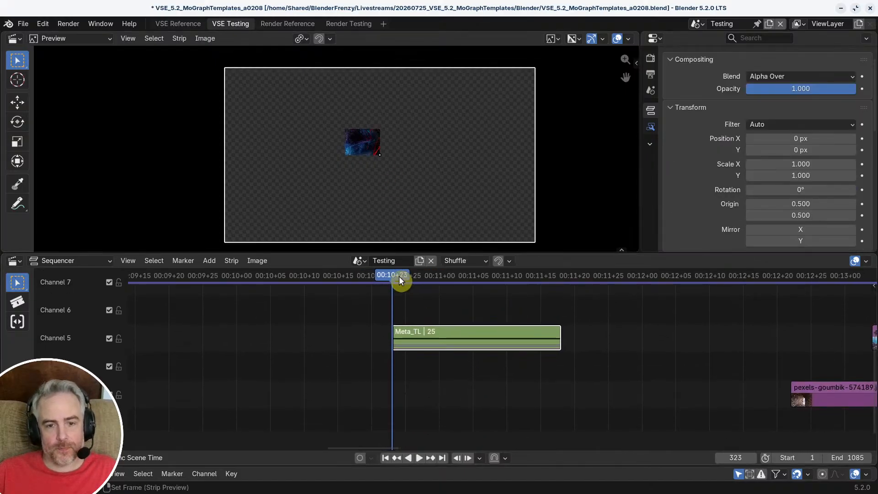
key(space)
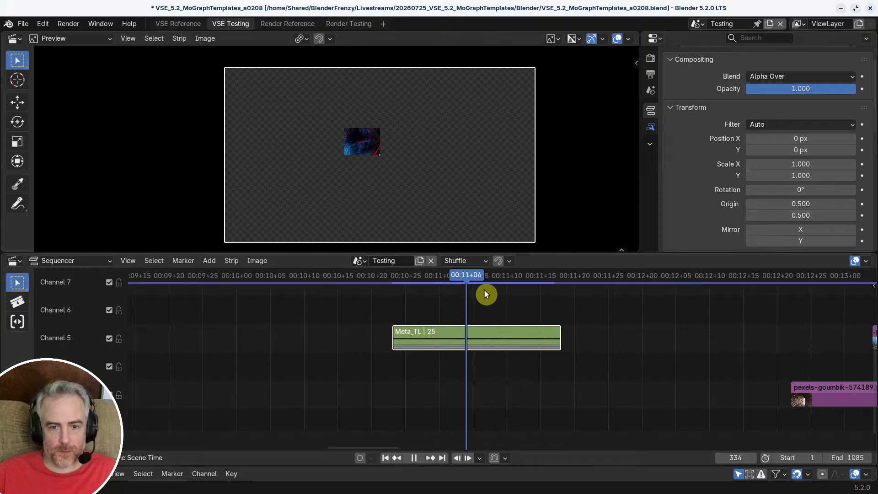
key(space)
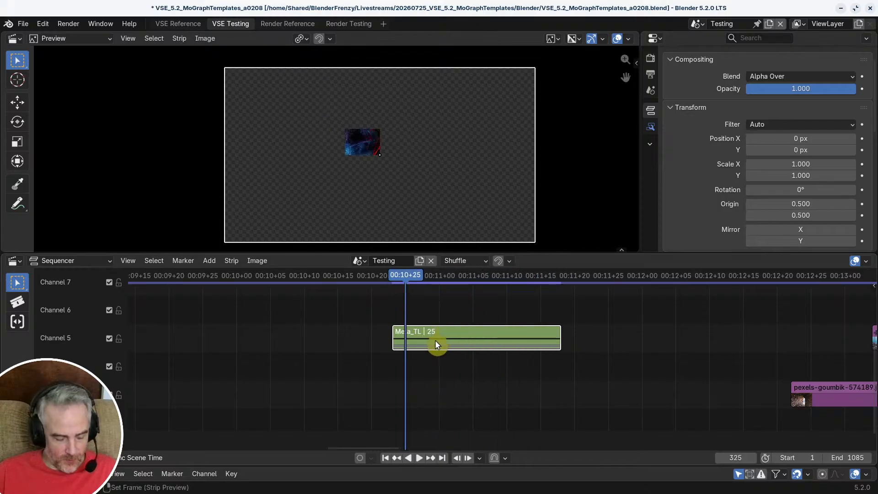
Step: Duplicate Meta_TL into channel 4 directly below it and rename the copy Meta_TR
key(shift+d)
click(439, 364)
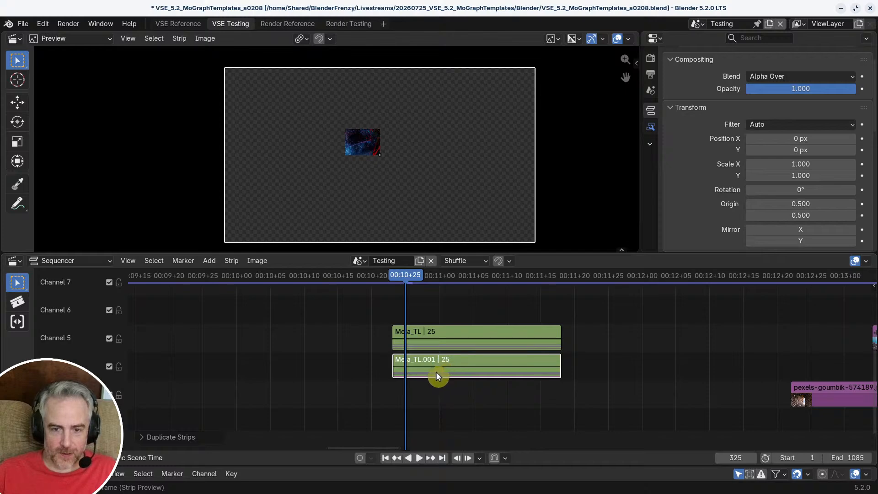
key(F2)
click(433, 370)
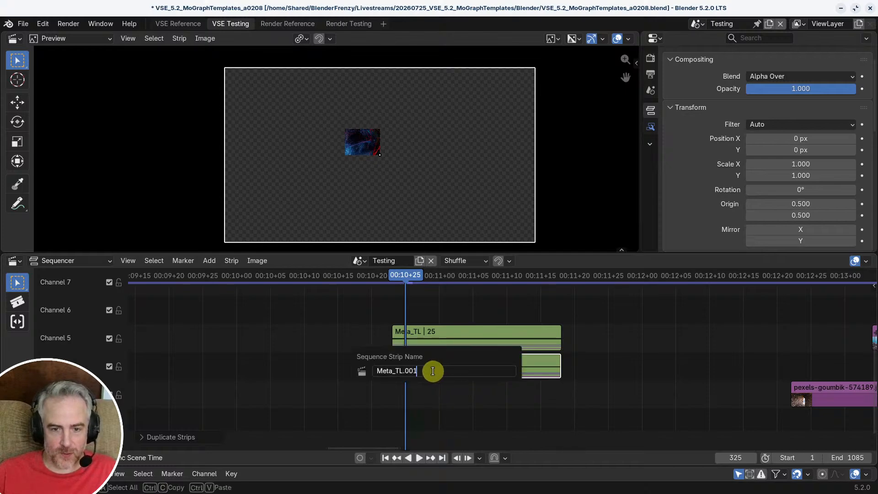
key(BackSpace)
key(BackSpace)
key(BackSpace)
key(BackSpace)
key(BackSpace)
text(R)
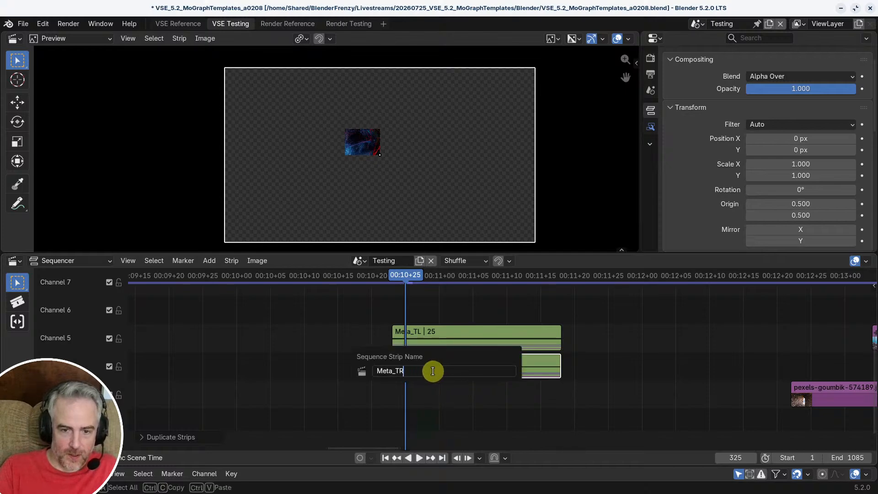
key(Return)
Step: Inside Meta_TR, shift the channel 7 adjustment strip toward the right and snap its origin to its lower-left corner (0.000, 0.000)
key(Tab)
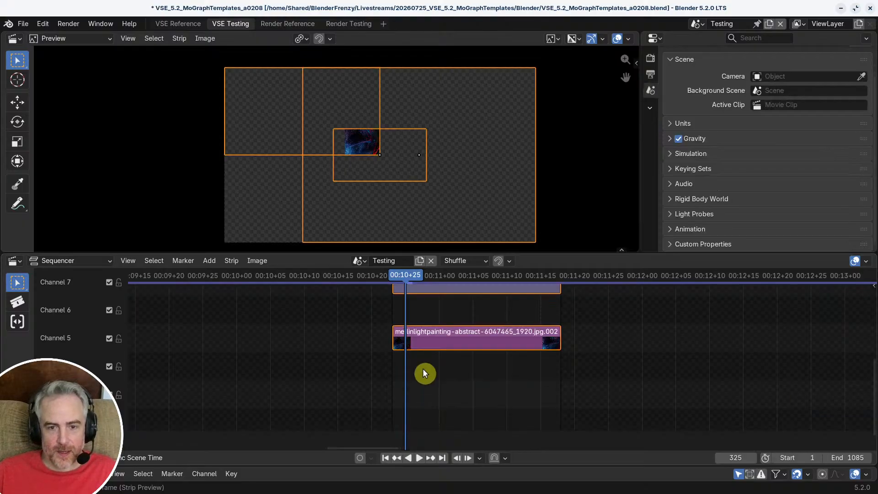
click(420, 344)
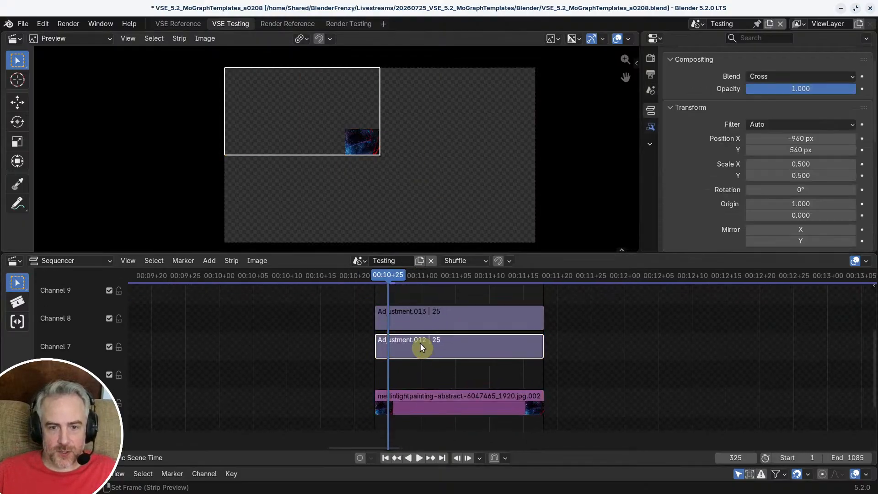
scroll(382, 164, up, 2)
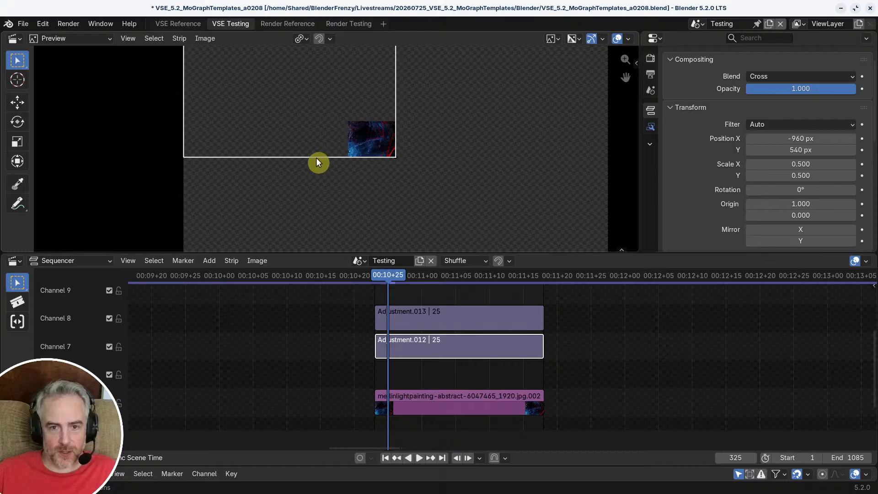
drag(316, 158, 434, 158)
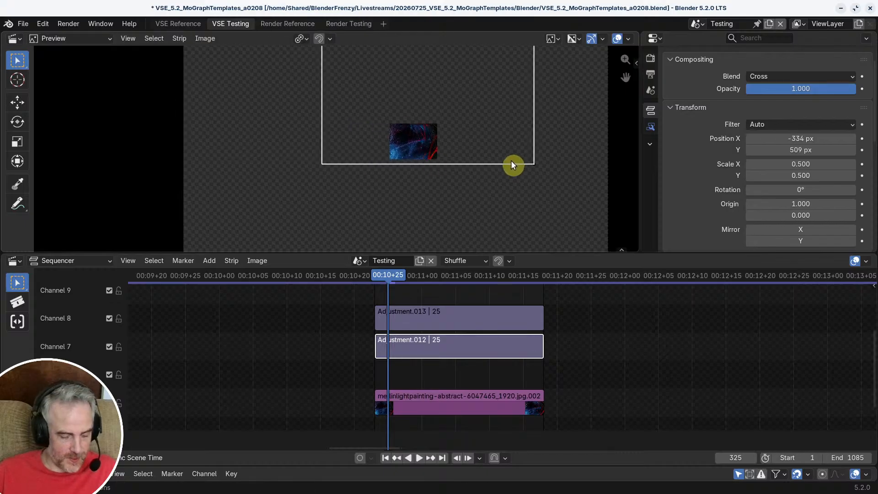
key(q)
click(509, 165)
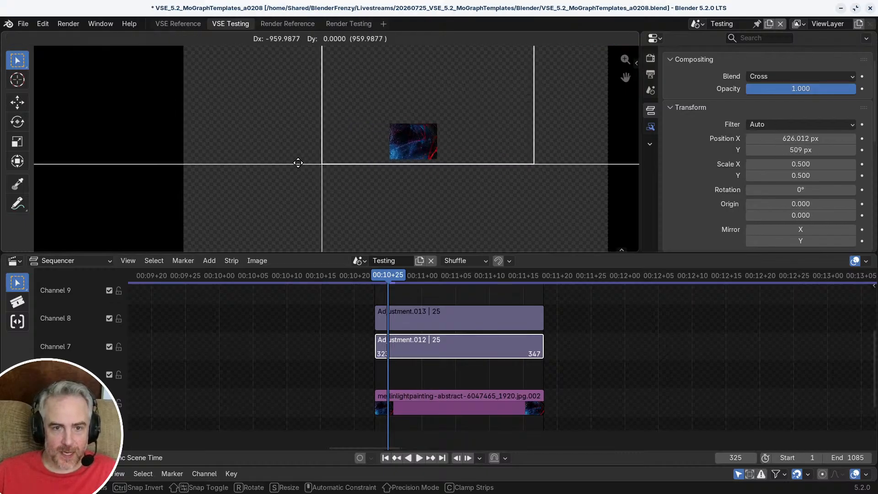
click(318, 172)
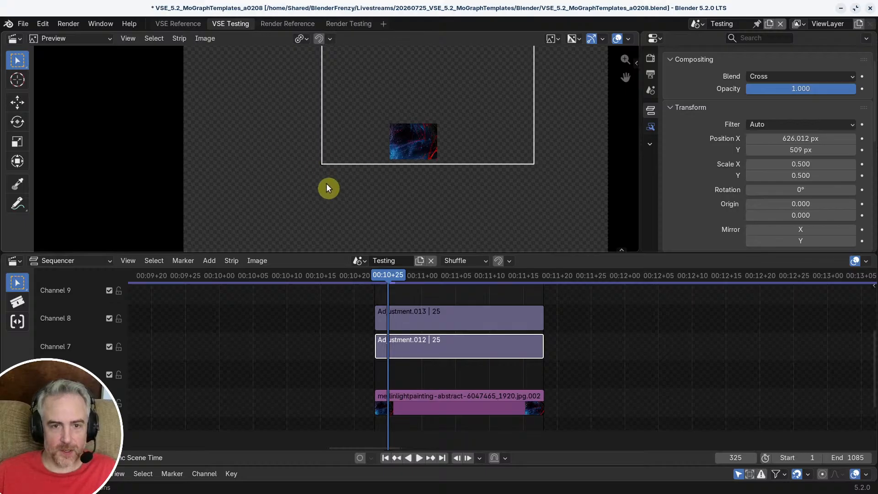
Step: Snap the adjustment strip's lower-left corner to the canvas centre, at position X 960 px and Y 540 px
key(g)
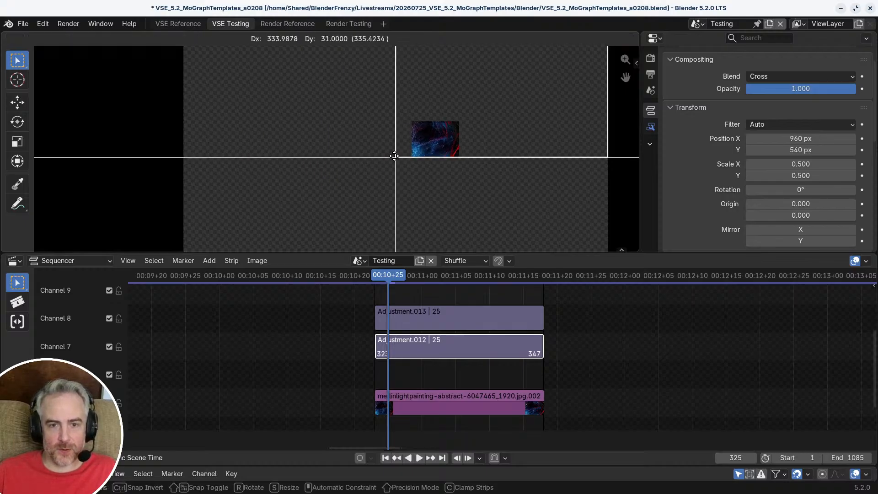
right_click(397, 160)
scroll(428, 194, down, 2)
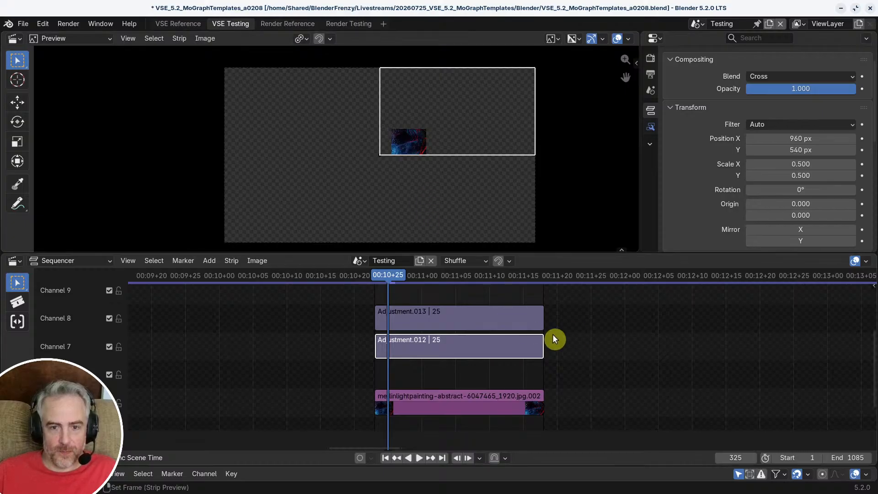
Step: Exit Meta_TR and scrub through the start of both meta strips to check their images side by side
key(Tab)
middle_drag(415, 332, 408, 307)
drag(368, 276, 401, 280)
Step: Slide the pexels-goumbik-574189.jpg strip earlier within its channel and copy it
middle_drag(434, 347, 374, 311)
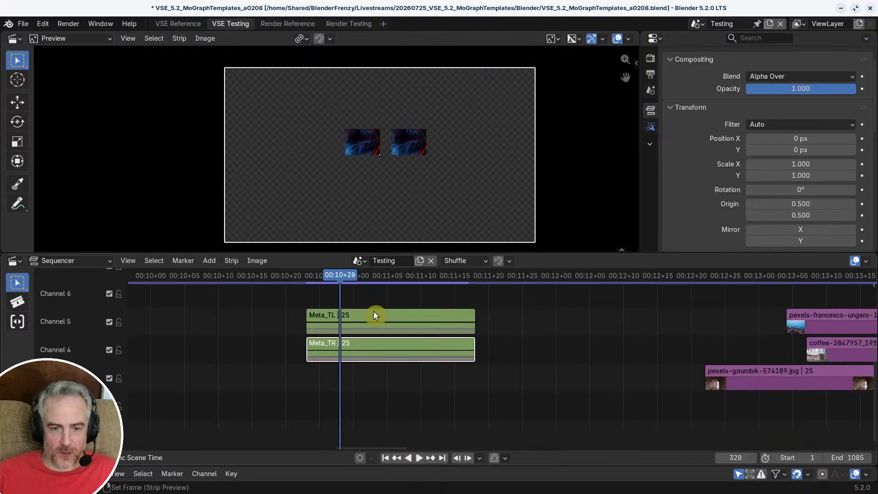
drag(780, 388, 646, 373)
key(ctrl+c)
Step: Delete the blue abstract image strip inside Meta_TR
click(408, 344)
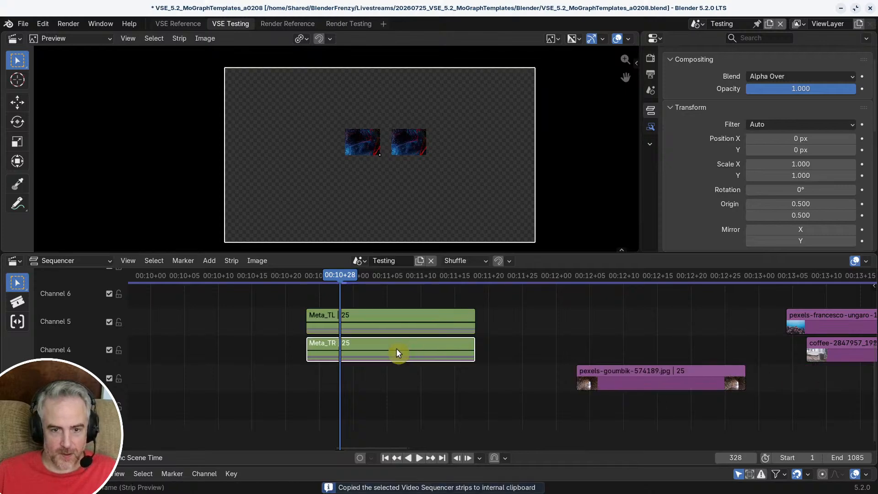
key(Tab)
click(387, 327)
key(Delete)
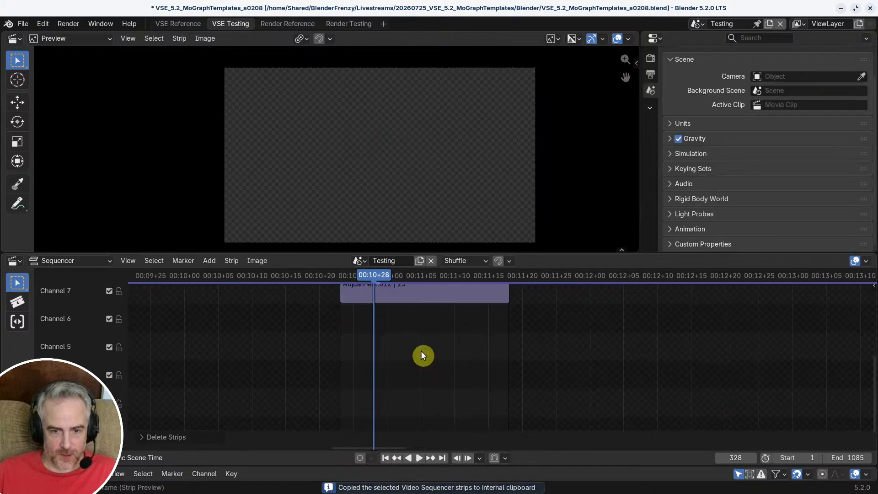
Step: Paste the copied image strip at frame 323 inside Meta_TR and move it straight up to channel 5
key(Page_Down)
key(ctrl+v)
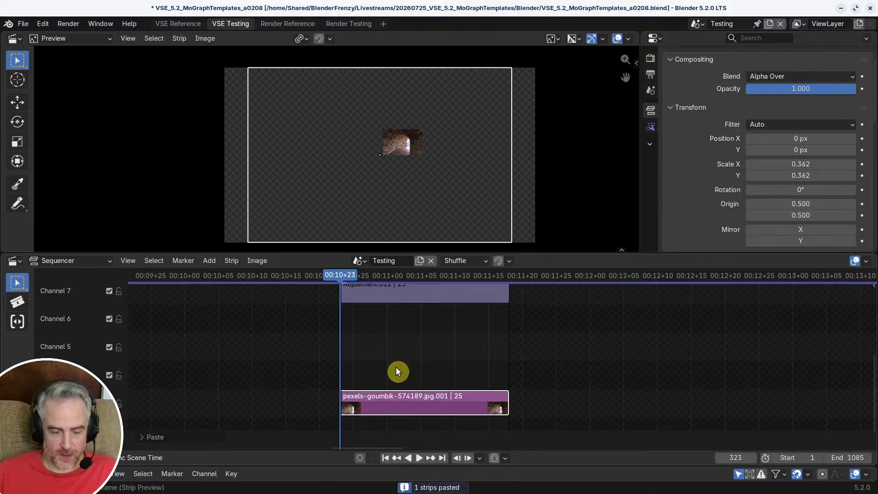
key(g)
click(395, 321)
middle_drag(396, 321, 397, 349)
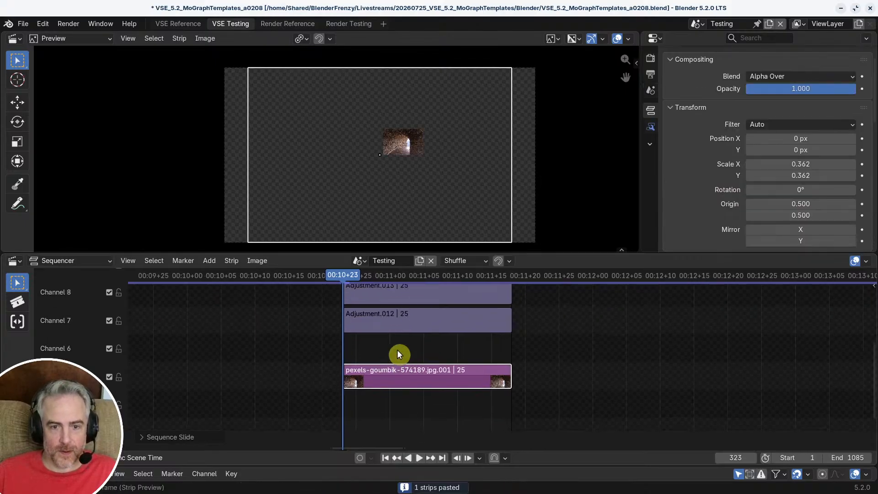
Step: Move the tunnel image along X to -148 px so its edge meets the canvas centre, and check it beside Meta_TL's image
drag(354, 278, 503, 282)
scroll(416, 144, up, 6)
middle_drag(418, 160, 373, 169)
scroll(418, 179, up, 4)
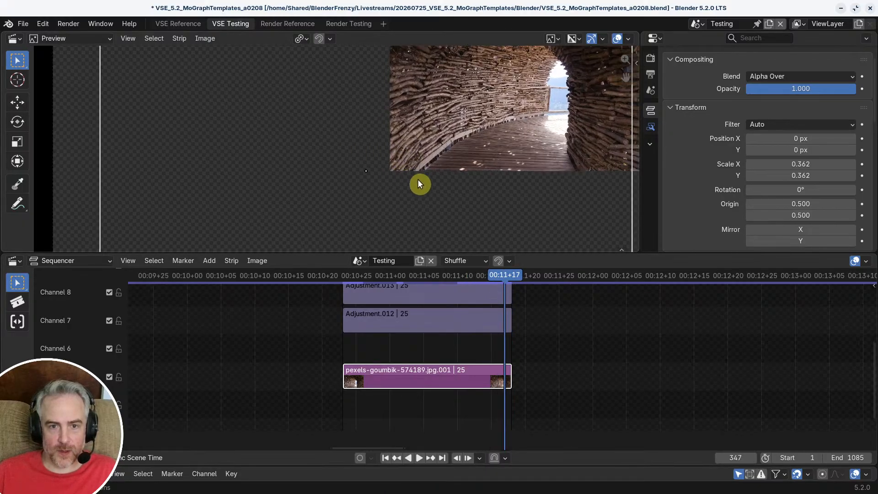
key(g)
key(x)
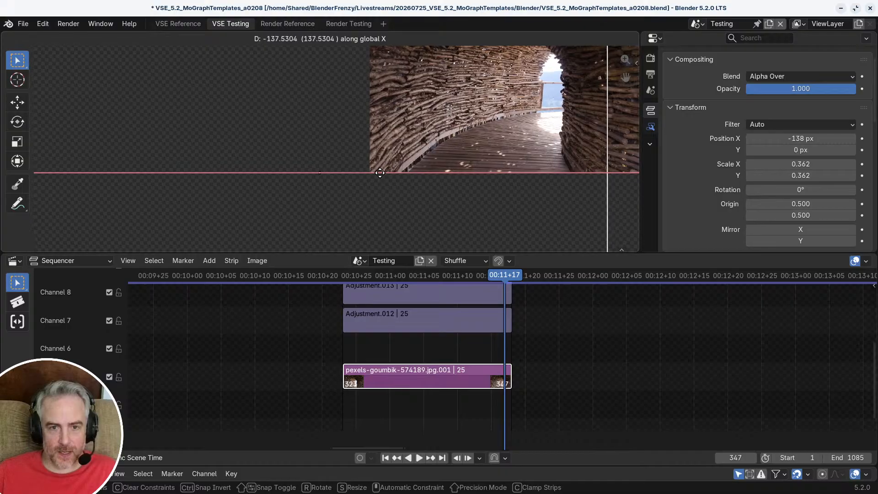
click(376, 173)
key(Home)
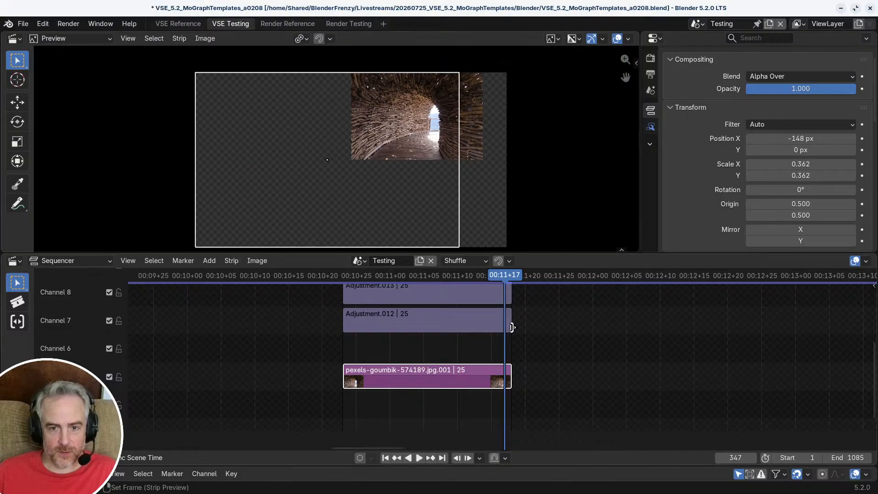
key(Tab)
drag(501, 276, 369, 276)
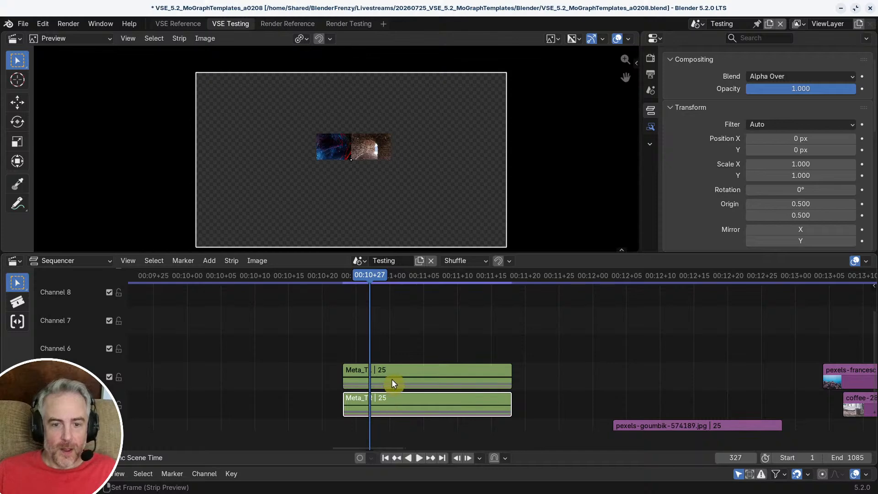
Step: Inside Meta_TR, set the channel 8 adjustment strip's X and Y scale to 0.400 and keyframe both at frame 323
key(Tab)
click(411, 361)
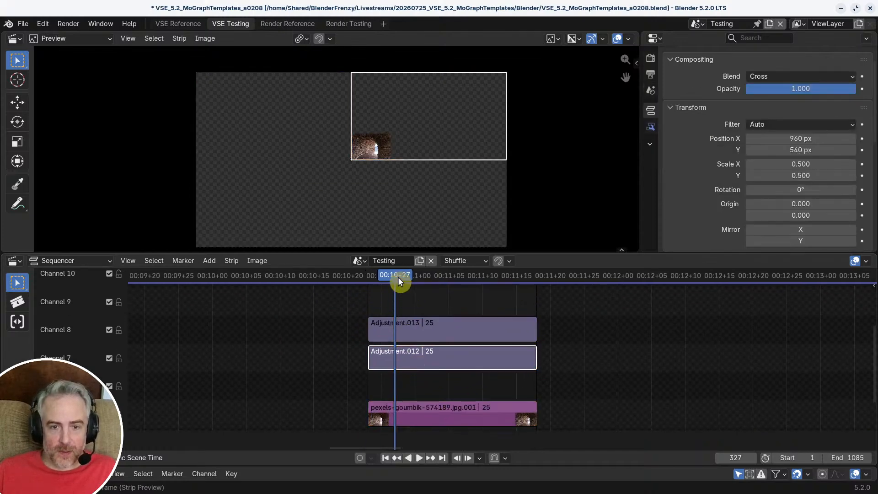
key(Page_Down)
middle_drag(433, 339, 367, 335)
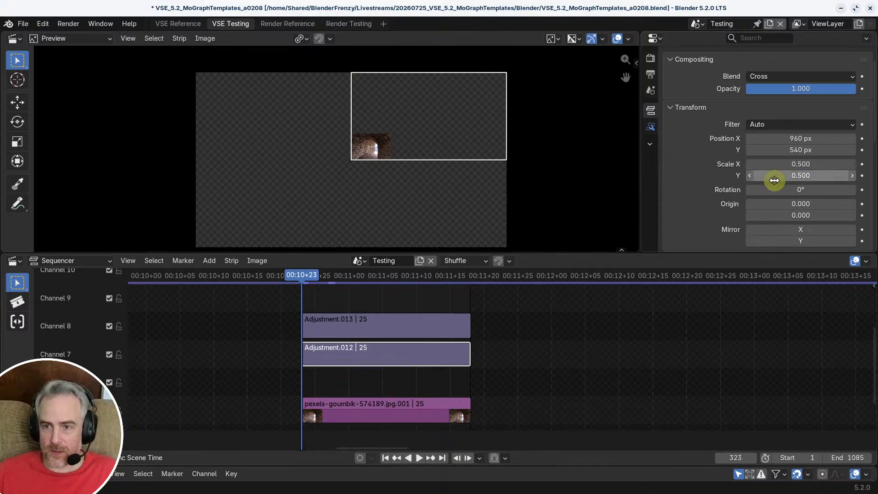
click(375, 323)
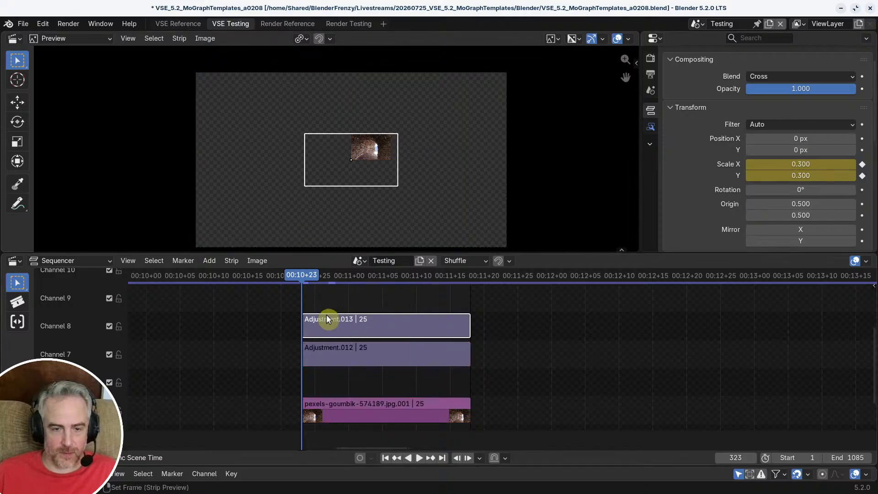
scroll(773, 171, up, 1)
mouse_move(311, 275)
mouse_down()
mouse_move(356, 276)
mouse_move(302, 277)
mouse_up()
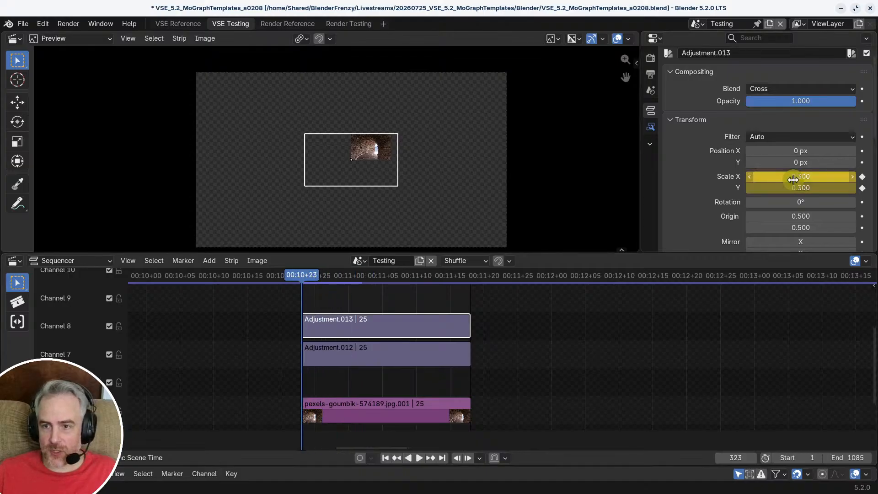
scroll(398, 165, up, 3)
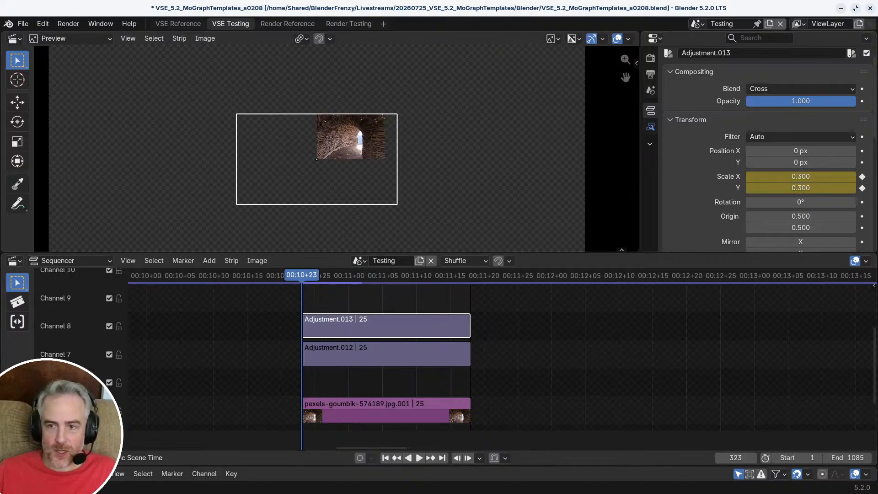
drag(797, 176, 797, 182)
text(.4)
key(Return)
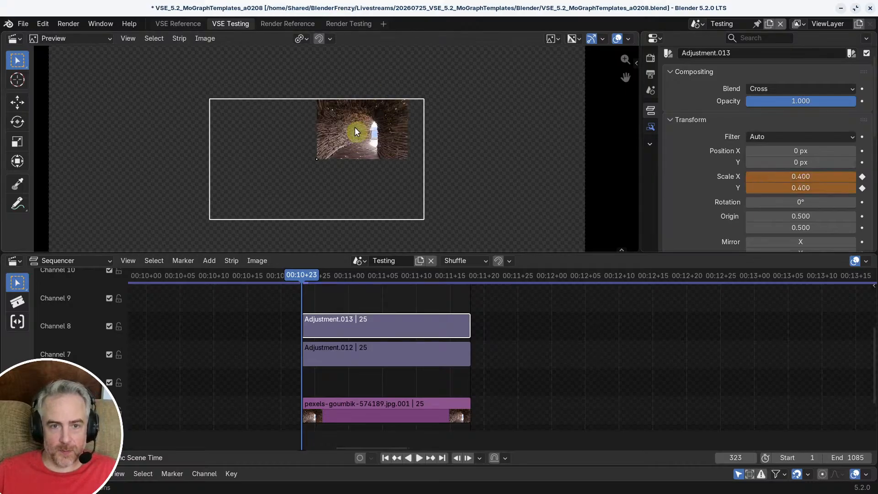
click(864, 182)
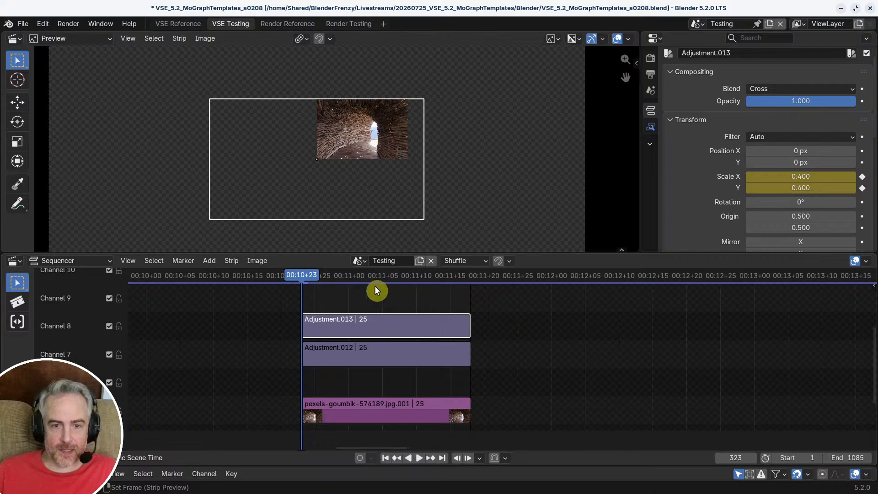
Step: Set the same adjustment strip's X and Y scale to 0.400 at frame 333, keyframe both, and scrub back to frame 330
drag(310, 279, 373, 275)
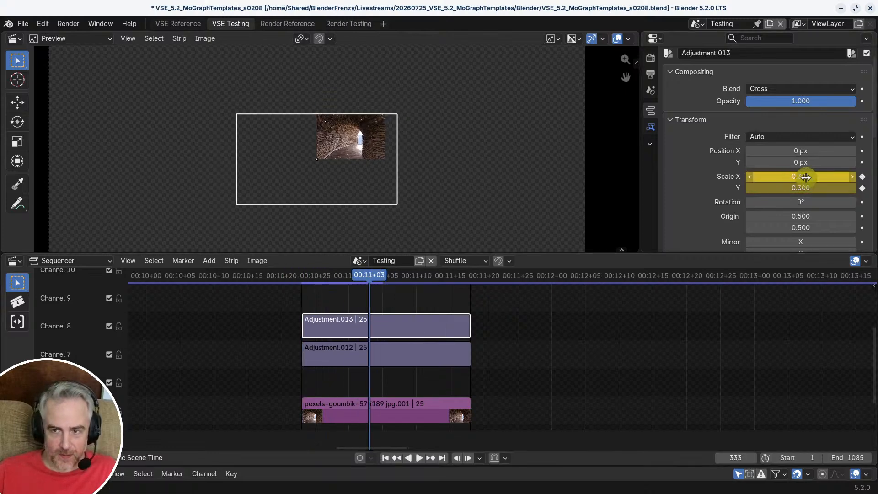
drag(806, 177, 843, 188)
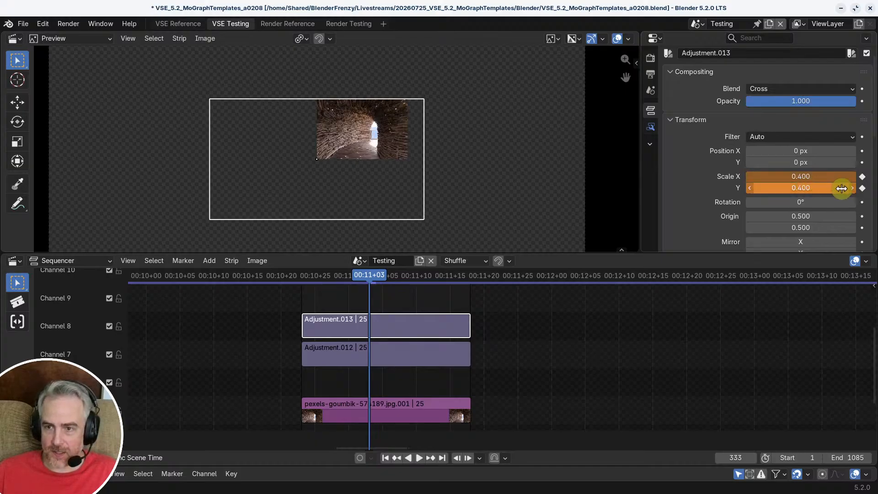
click(862, 177)
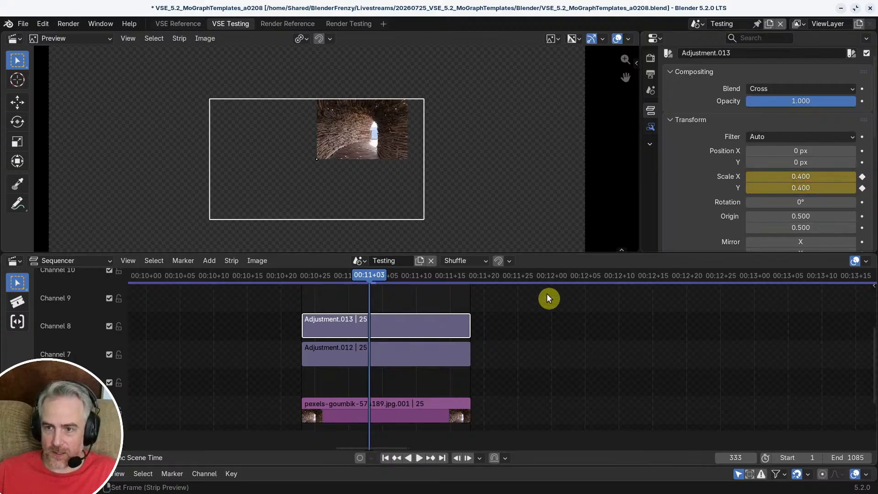
drag(371, 275, 348, 284)
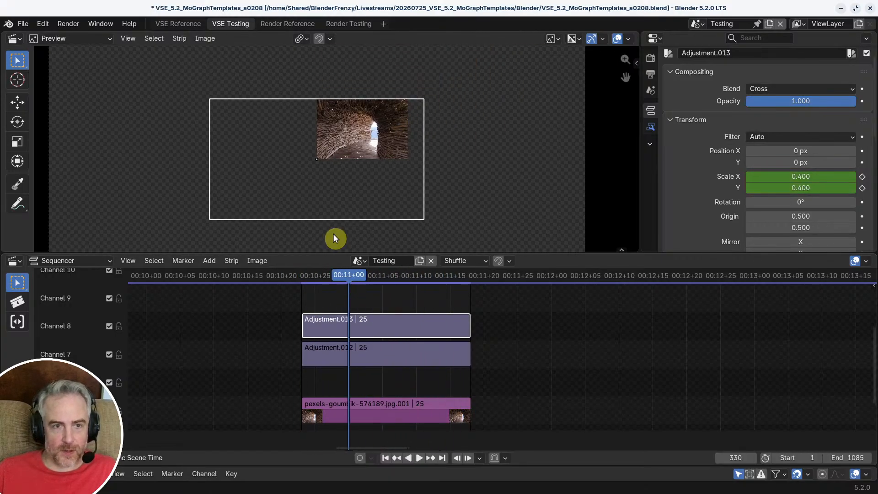
Step: Examine the differing image sizes of the four-image grid in the VSE Reference workspace, and return to VSE Testing
click(183, 25)
scroll(384, 109, up, 3)
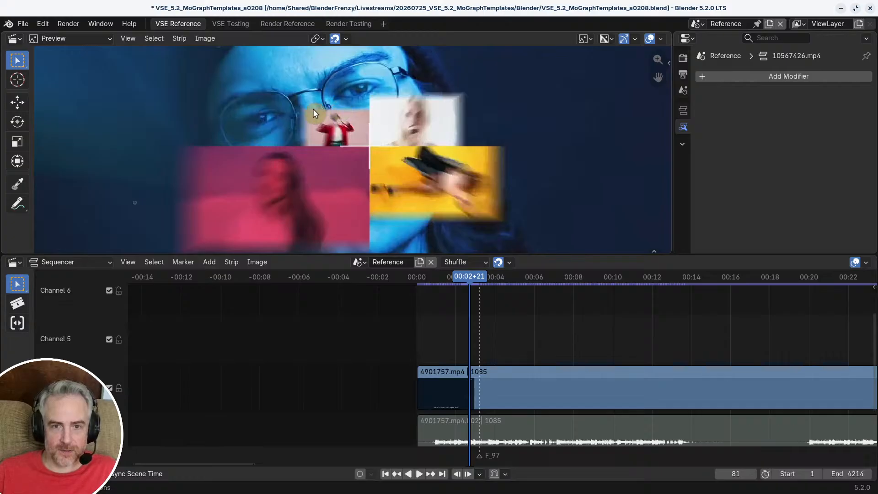
scroll(439, 133, down, 1)
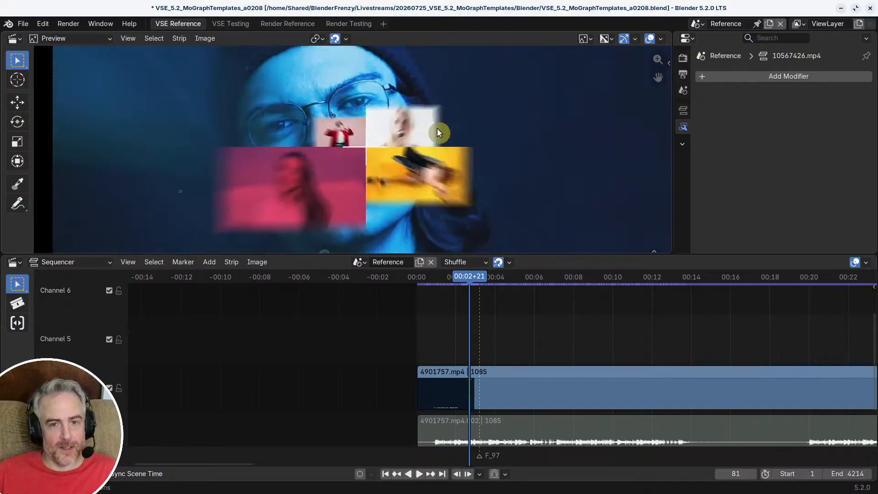
click(224, 25)
Step: Exit Meta_TR and scrub through both meta strips up to frame 347 to compare how the two images grow
drag(352, 282, 334, 282)
double_click(356, 298)
scroll(336, 132, down, 5)
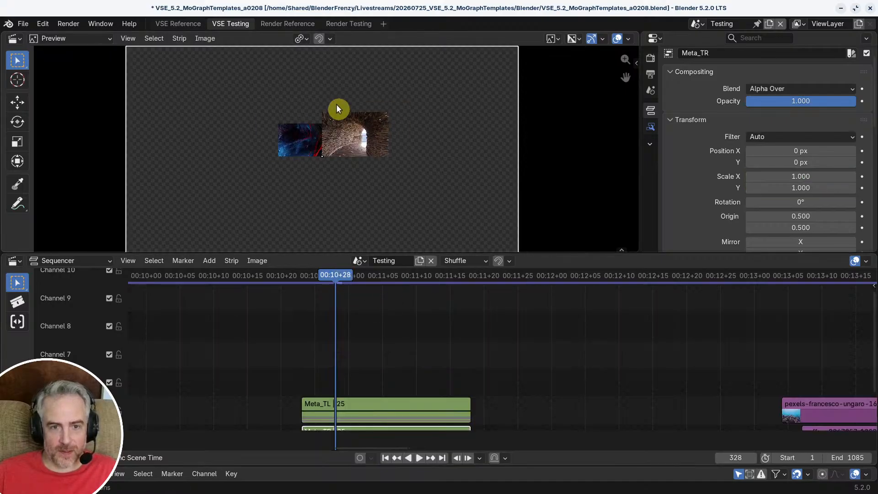
scroll(328, 155, up, 2)
middle_drag(341, 185, 351, 141)
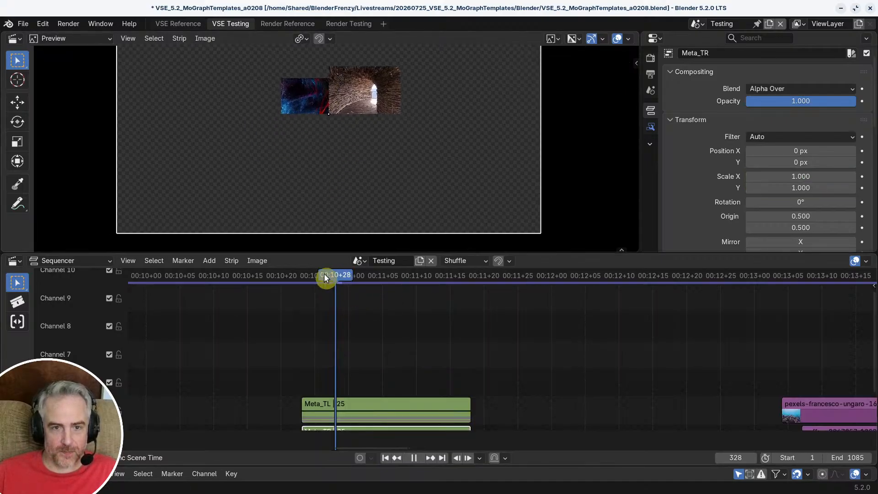
mouse_move(324, 273)
mouse_down()
mouse_move(295, 273)
mouse_move(351, 278)
mouse_move(314, 278)
mouse_up()
middle_drag(366, 355, 365, 293)
drag(315, 277, 399, 274)
middle_drag(393, 305, 387, 322)
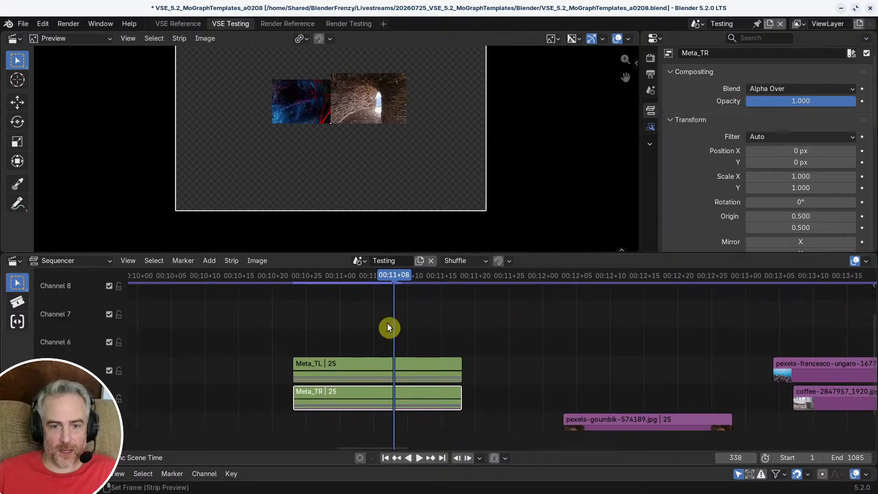
drag(396, 275, 408, 274)
middle_drag(379, 165, 379, 183)
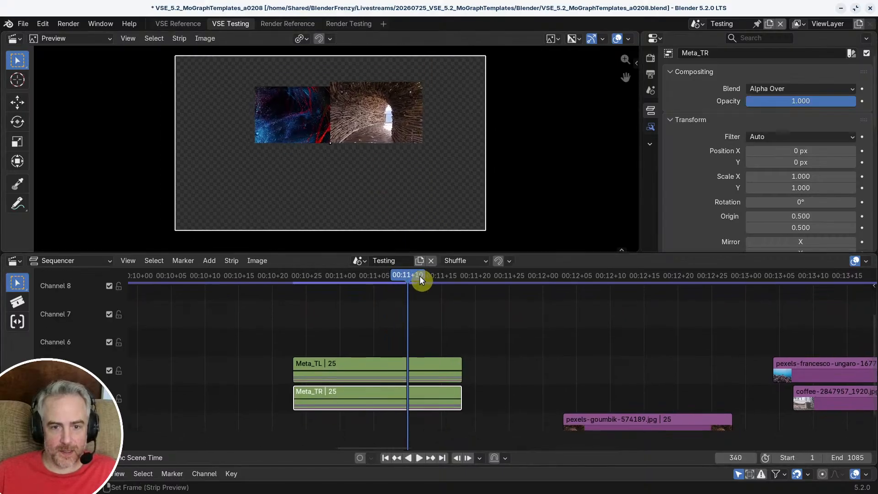
drag(419, 276, 454, 280)
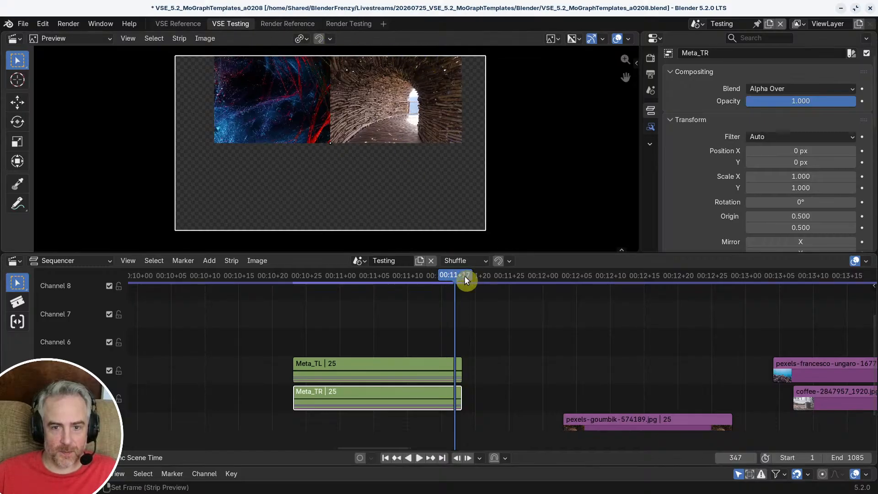
Step: Duplicate the Meta_TR strip into channel 3, directly below the original at the same start frame
drag(464, 277, 448, 269)
middle_drag(359, 401, 358, 324)
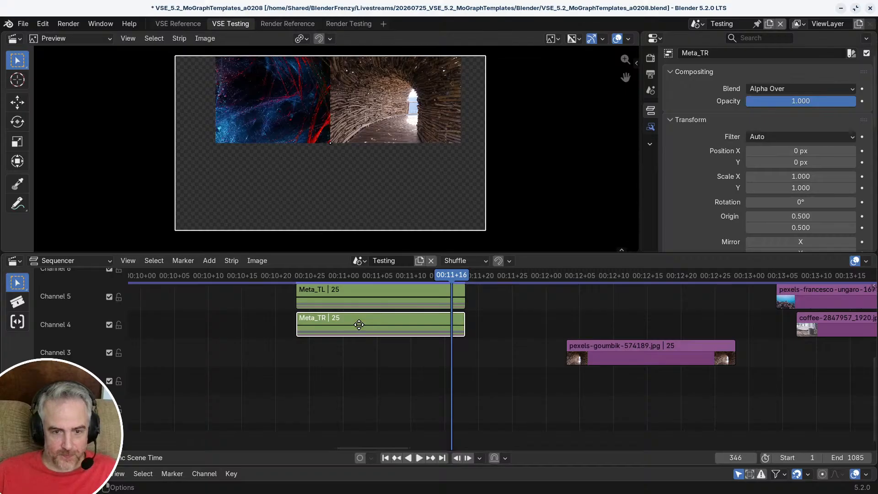
key(shift+d)
click(358, 349)
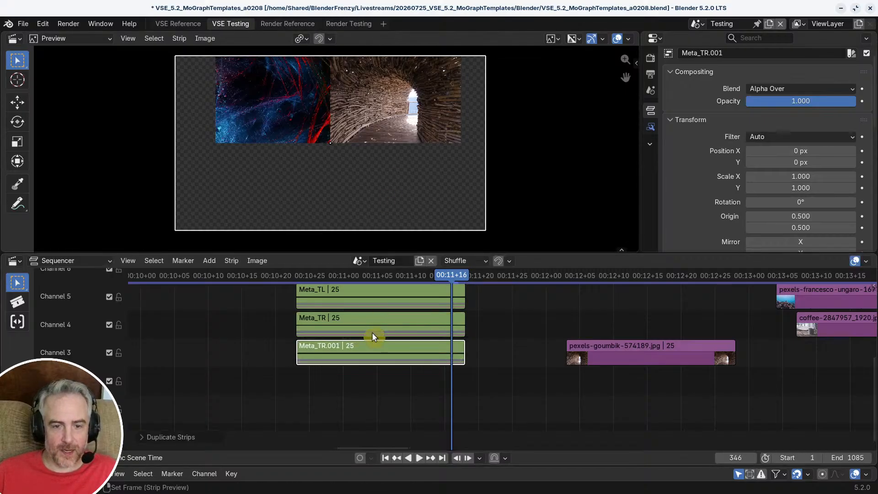
Step: Inside the duplicated meta strip, delete the tunnel image strip and set the current frame to the meta's start, frame 323
key(Tab)
click(382, 300)
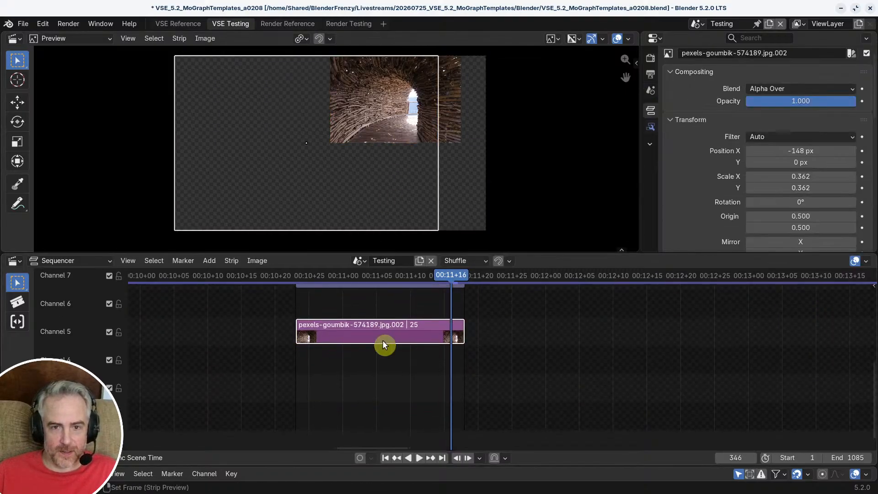
key(Delete)
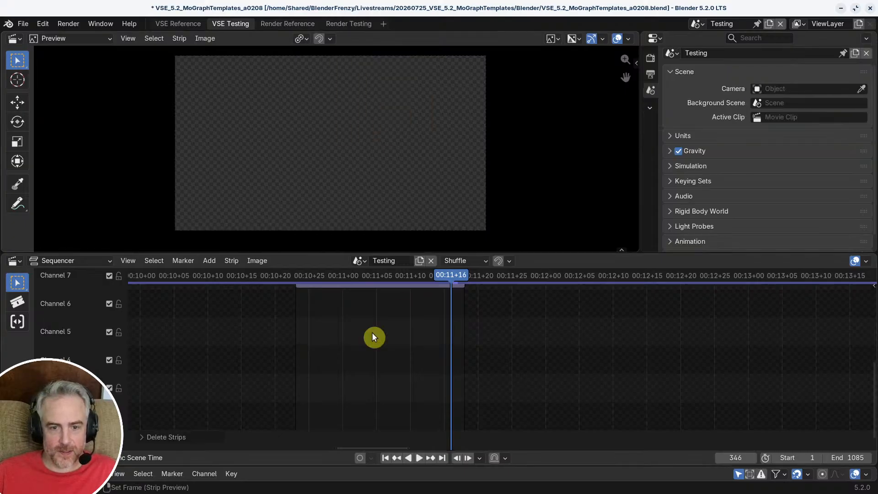
key(Page_Down)
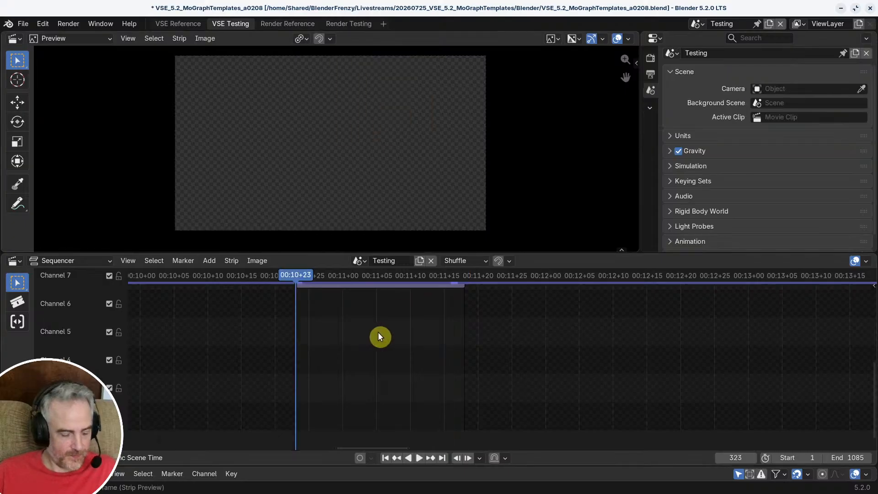
Step: Copy the coral reef image strip from the main timeline and paste it into the Meta_TR duplicate at frame 323
key(Tab)
click(805, 329)
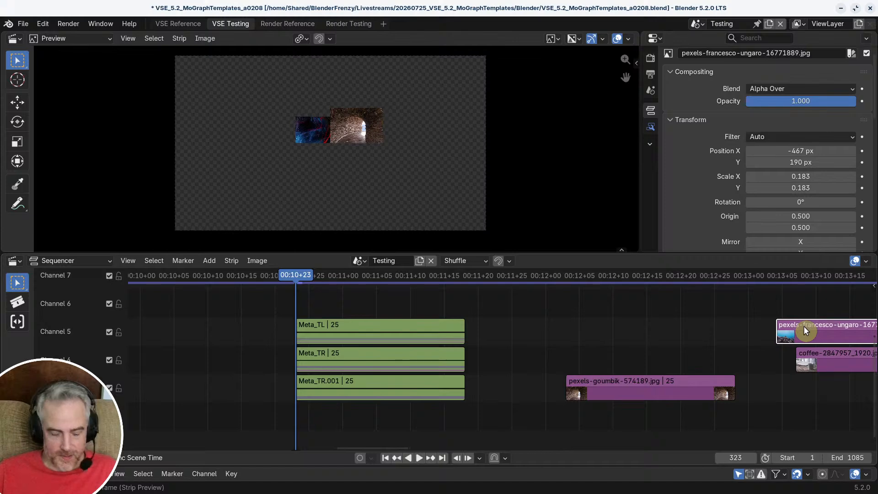
key(ctrl+c)
click(378, 387)
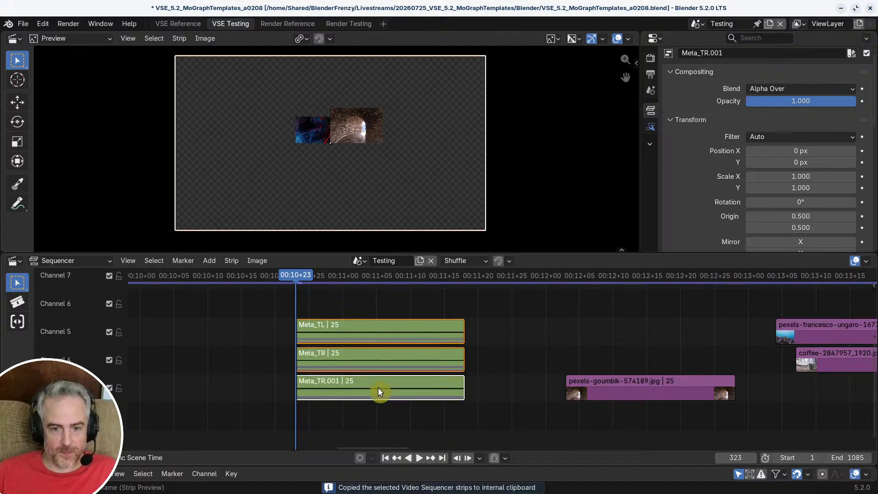
key(Tab)
key(ctrl+v)
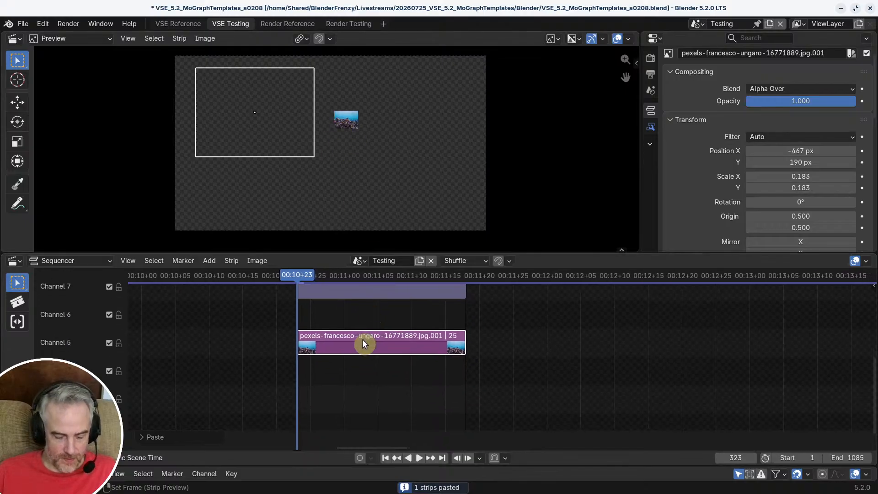
Step: Scrub to frame 347 and examine the size and placement of the pasted coral reef image in the preview
key(g)
key(y)
key(Escape)
middle_drag(364, 335, 366, 382)
drag(314, 280, 460, 276)
scroll(331, 92, up, 2)
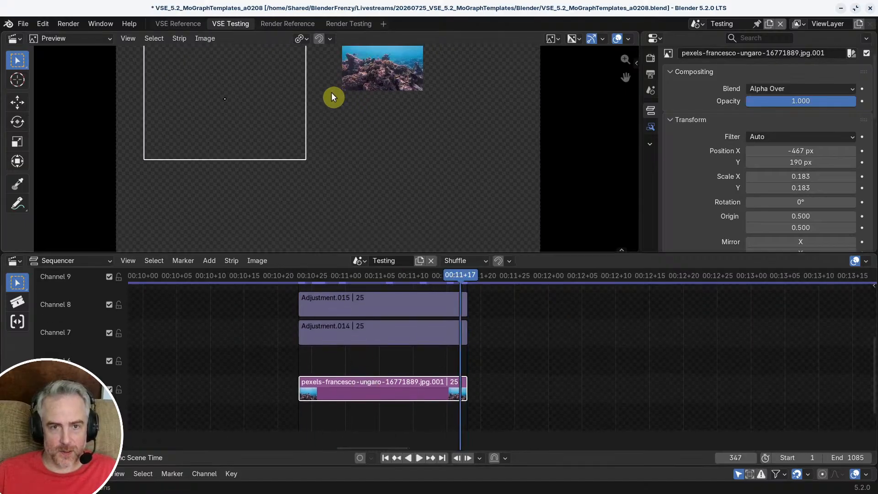
scroll(333, 94, down, 1)
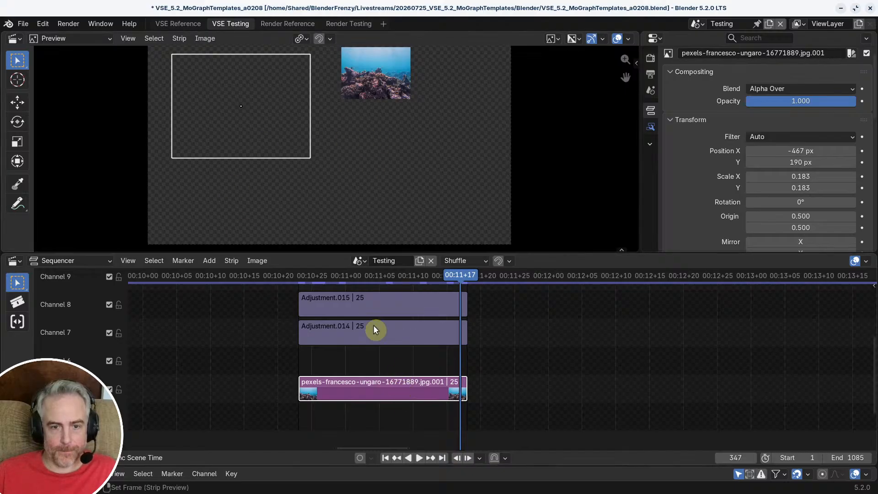
Step: Move the channel 7 adjustment strip down into the lower-right quadrant of the frame, at about X 953, Y 36 px
mouse_move(378, 347)
middle_down()
mouse_move(369, 359)
mouse_move(380, 353)
middle_up()
scroll(381, 352, down, 1)
mouse_move(466, 280)
mouse_down()
mouse_move(364, 284)
mouse_move(460, 286)
mouse_up()
click(379, 342)
key(a)
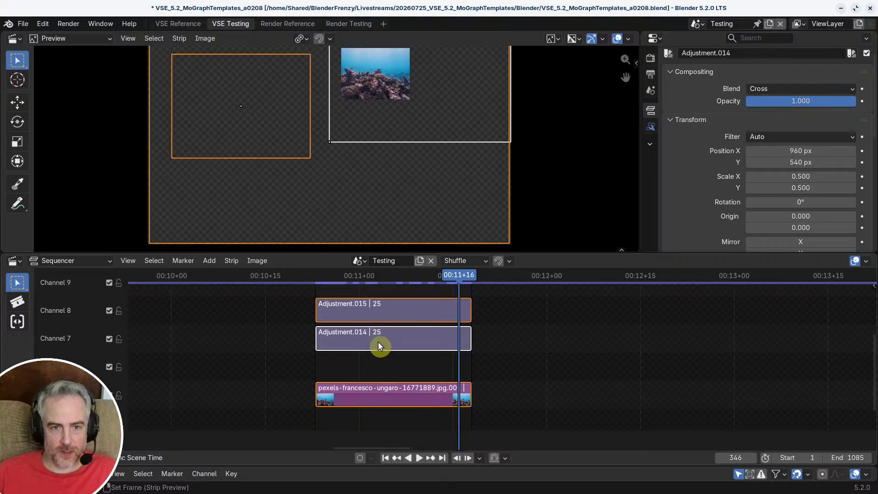
click(378, 342)
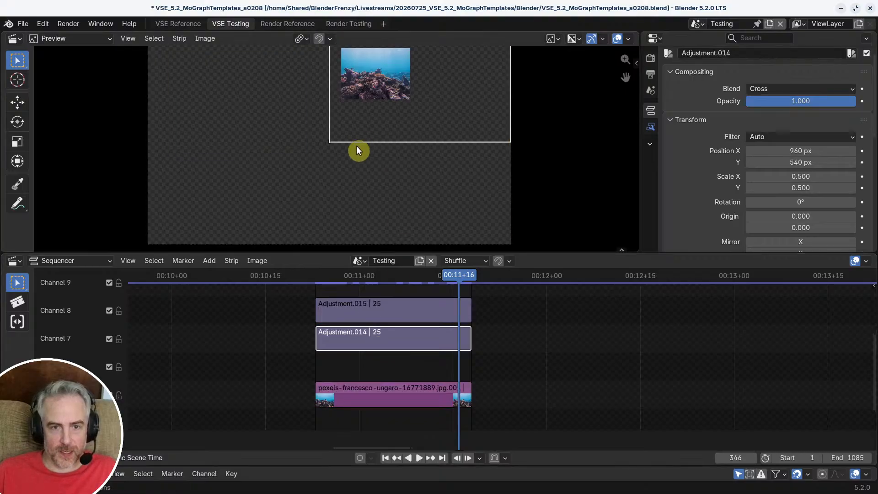
mouse_move(365, 128)
middle_down()
mouse_move(326, 194)
mouse_move(358, 138)
middle_up()
key(g)
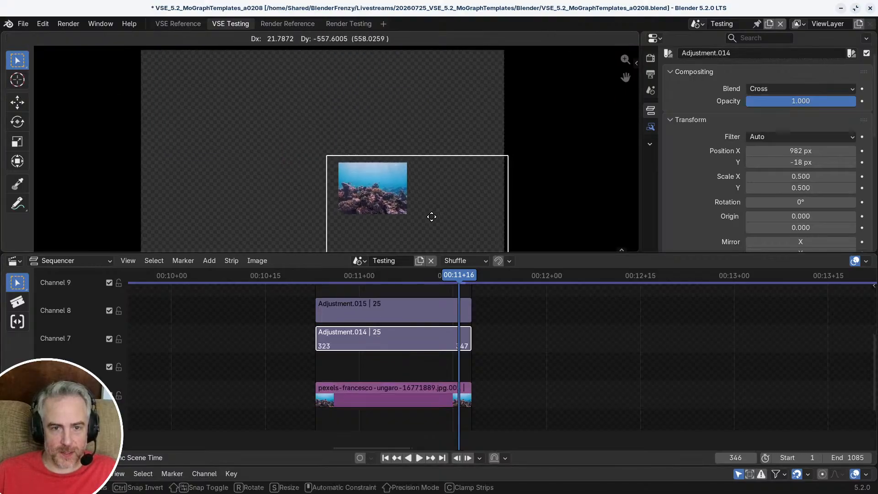
click(426, 207)
Step: Move the origin of the channel 7 adjustment strip to its top-left corner, at 0.000, 1.000
scroll(384, 197, up, 5)
middle_drag(359, 220, 354, 140)
key(q)
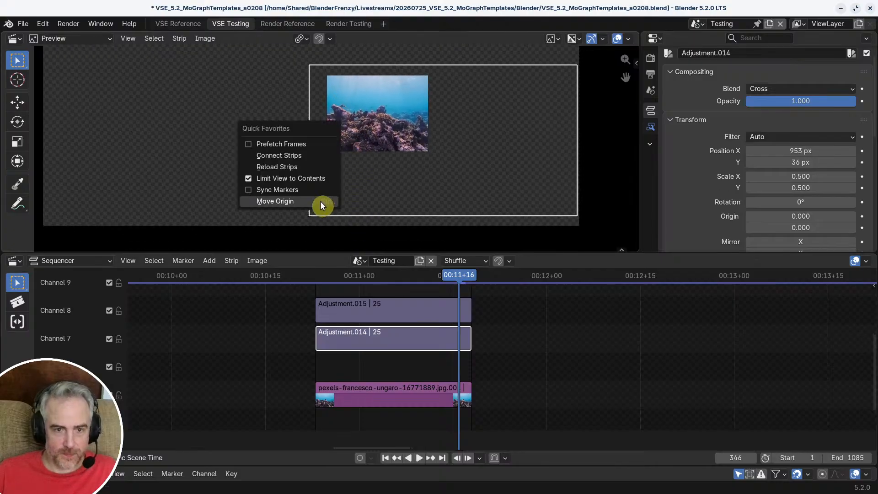
click(321, 203)
click(318, 67)
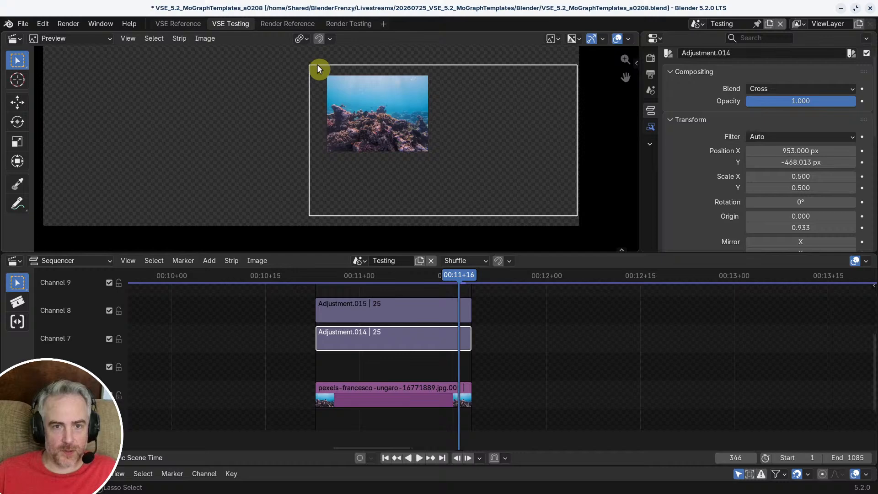
key(q)
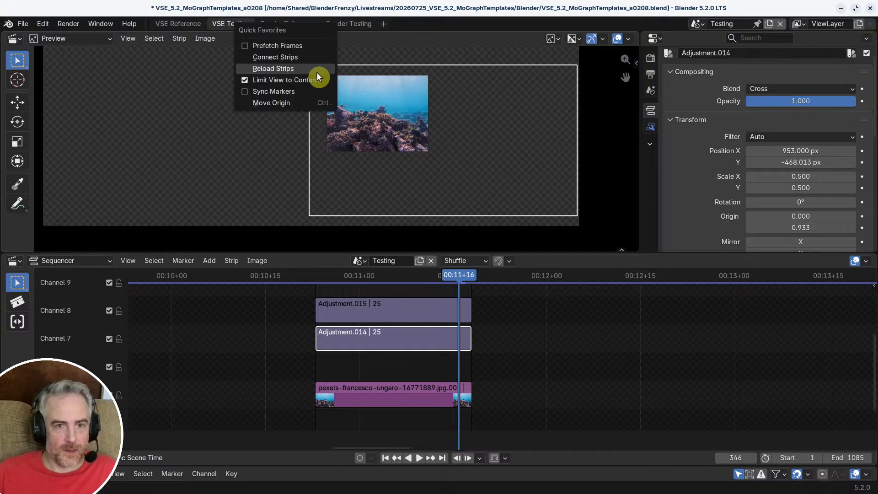
click(299, 104)
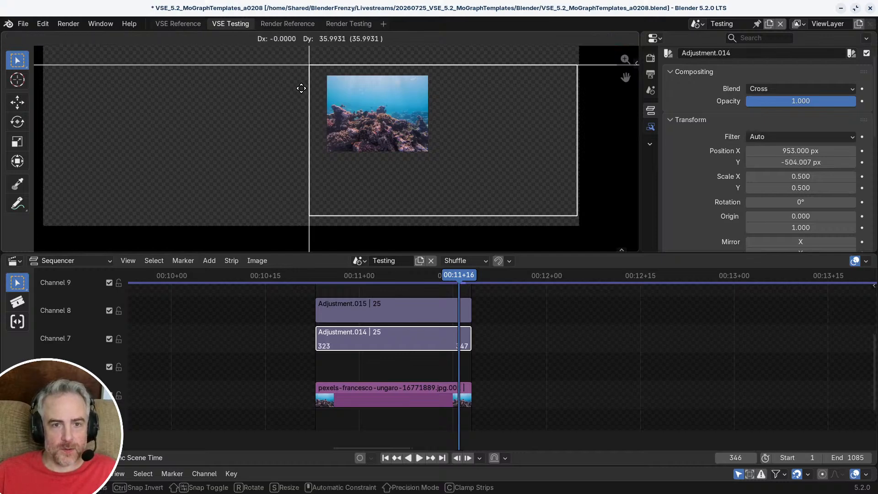
click(300, 93)
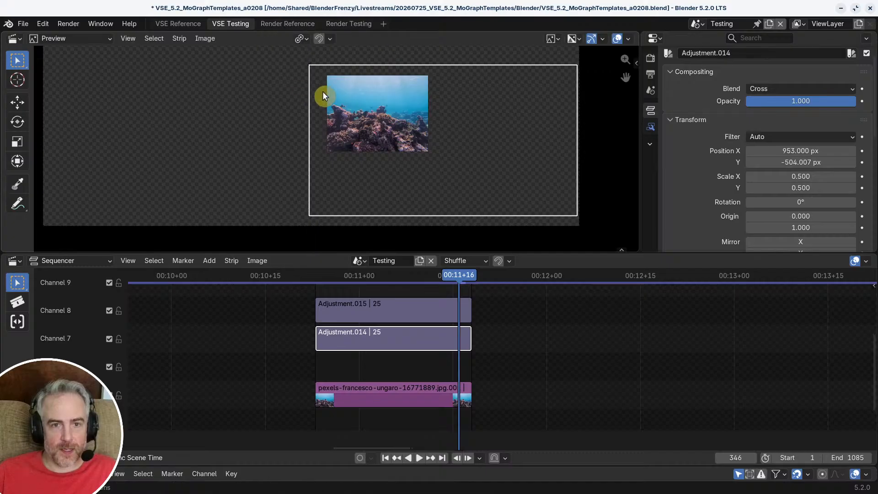
Step: Snap the adjustment strip's top-left corner to the frame's centre, at position X 960, Y -540 px
scroll(322, 88, down, 2)
middle_drag(327, 84, 337, 135)
key(g)
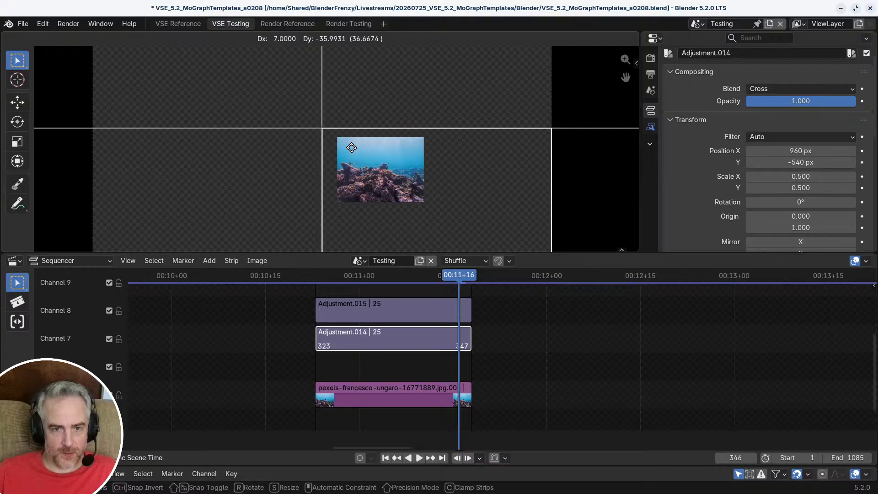
click(353, 150)
scroll(356, 154, down, 1)
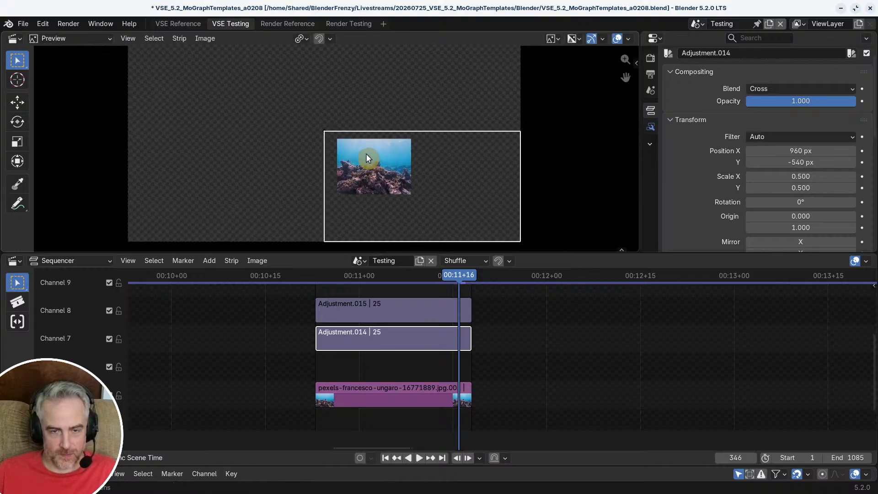
Step: Apply Scale To Fit to the coral reef image strip
click(407, 398)
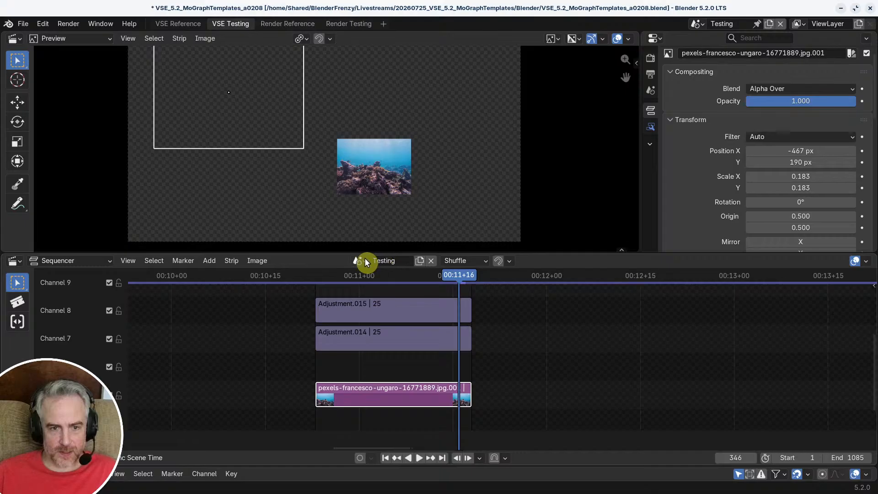
click(264, 260)
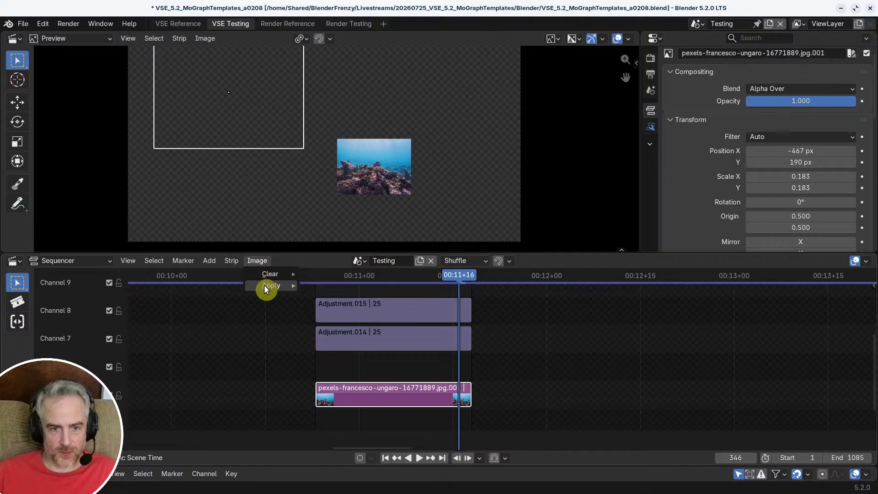
mouse_move(266, 285)
click(359, 285)
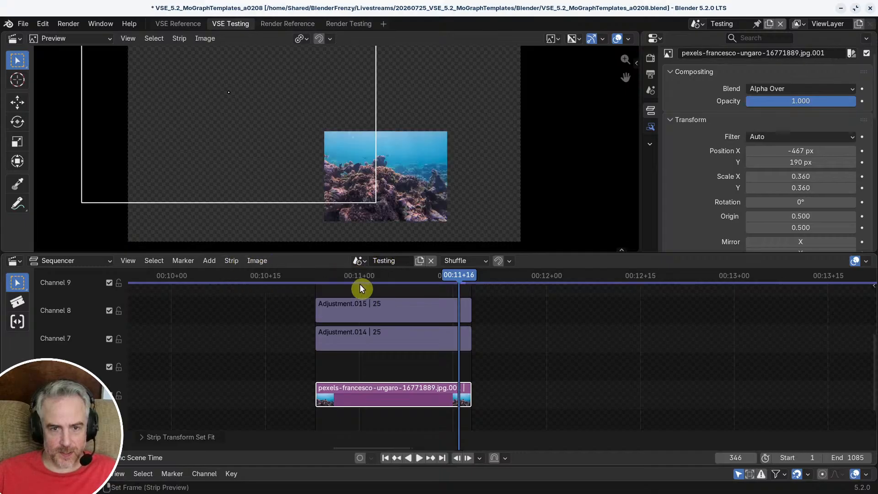
Step: Scrub through the coral reef image's scale animation to frame 347, and exit the meta to compare all three images
drag(456, 277, 399, 276)
drag(341, 268, 467, 280)
key(Tab)
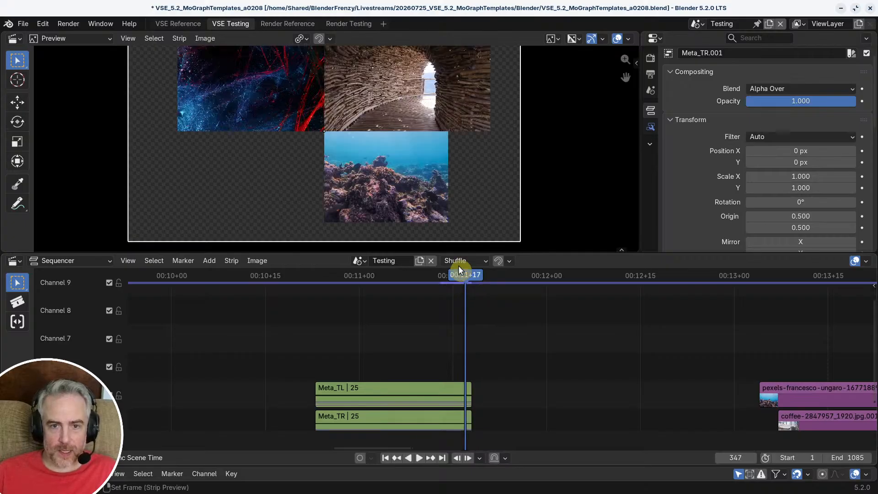
middle_drag(408, 422, 396, 340)
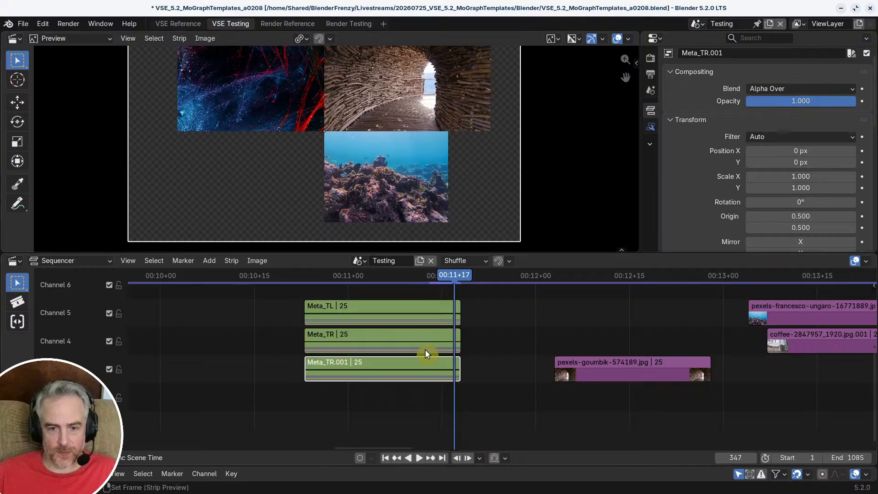
Step: Re-enter the duplicated meta and move the coral reef image right and down from its upper-left offset
key(Tab)
click(394, 317)
middle_drag(396, 319, 389, 347)
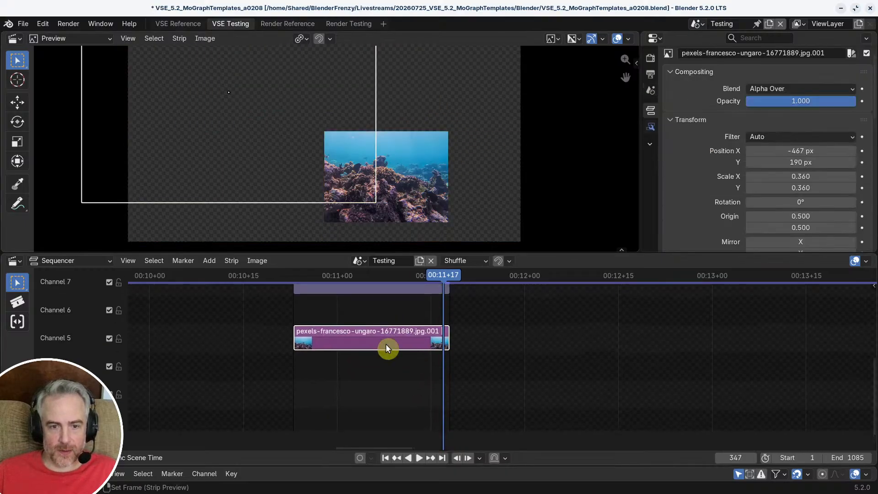
key(s)
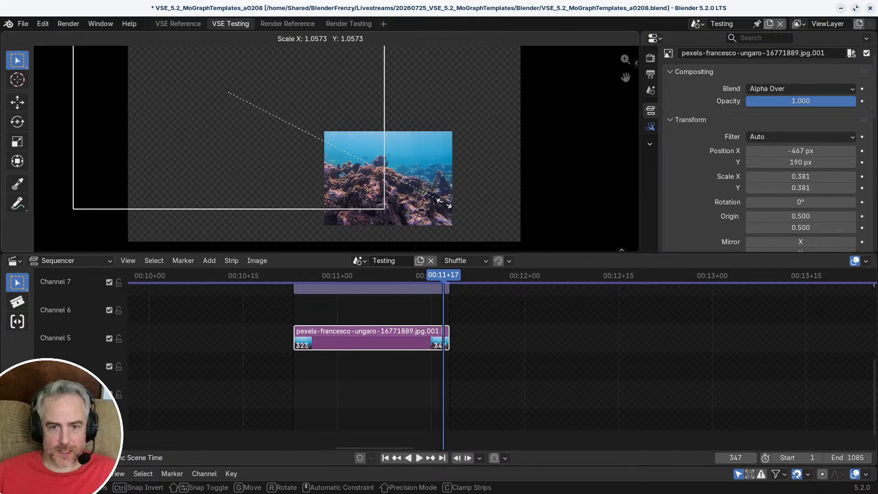
right_click(421, 204)
key(g)
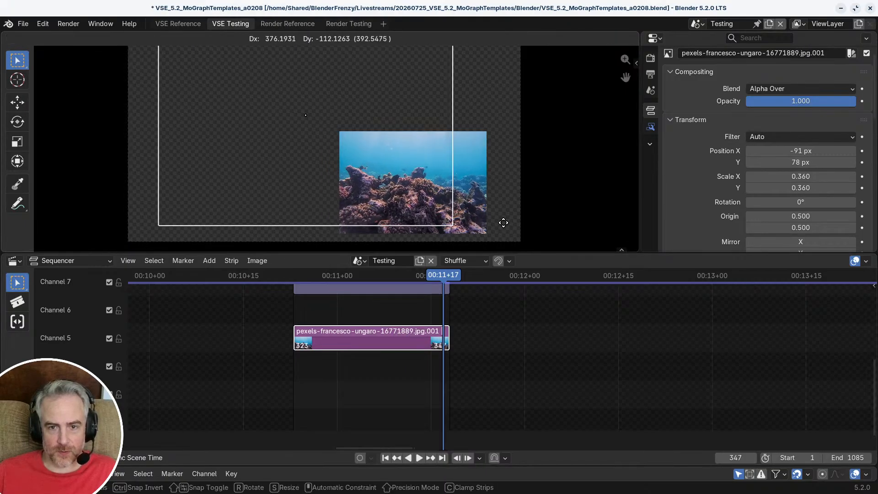
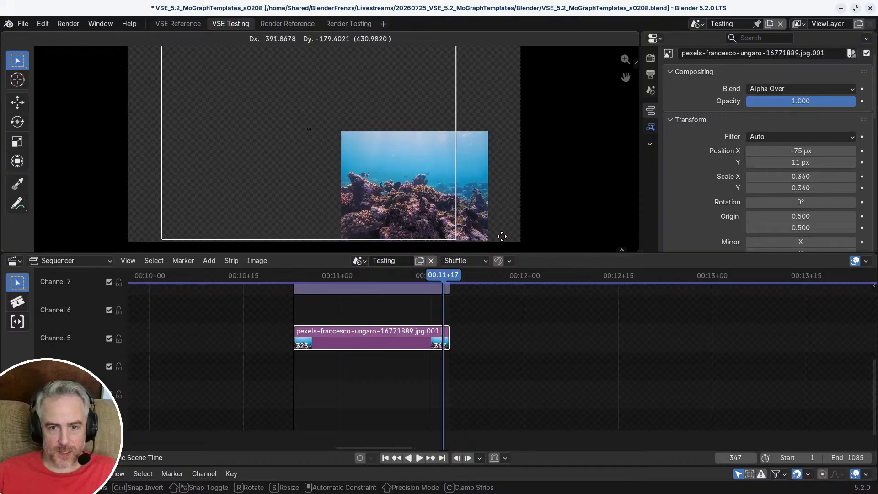
Step: Move the coral reef image to position X -238 px, Y 4 px, and exit the meta to compare all three images
click(498, 234)
key(g)
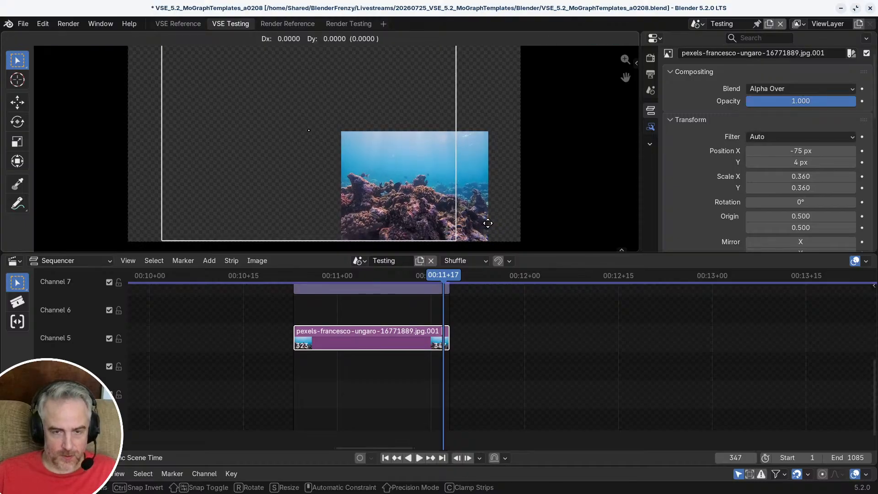
key(x)
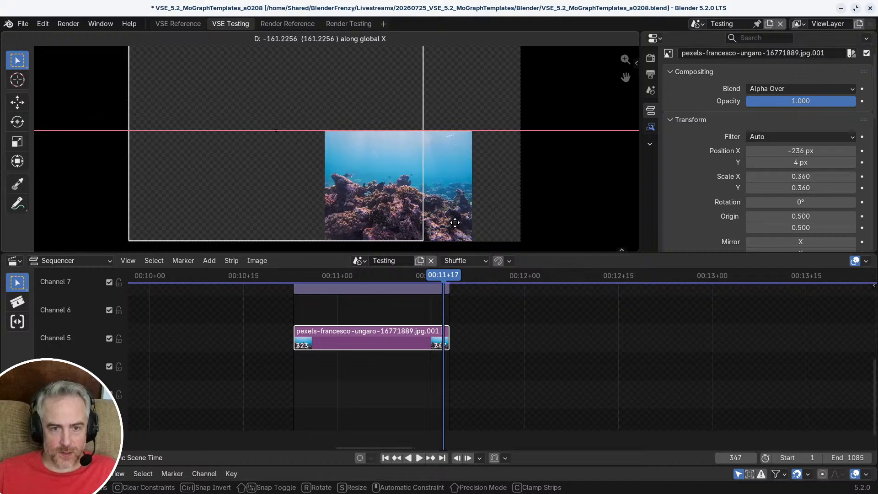
click(458, 224)
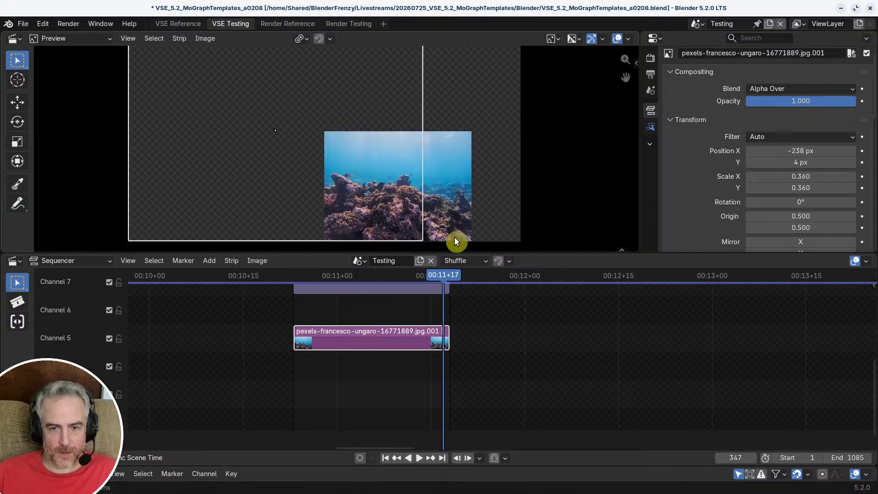
key(Tab)
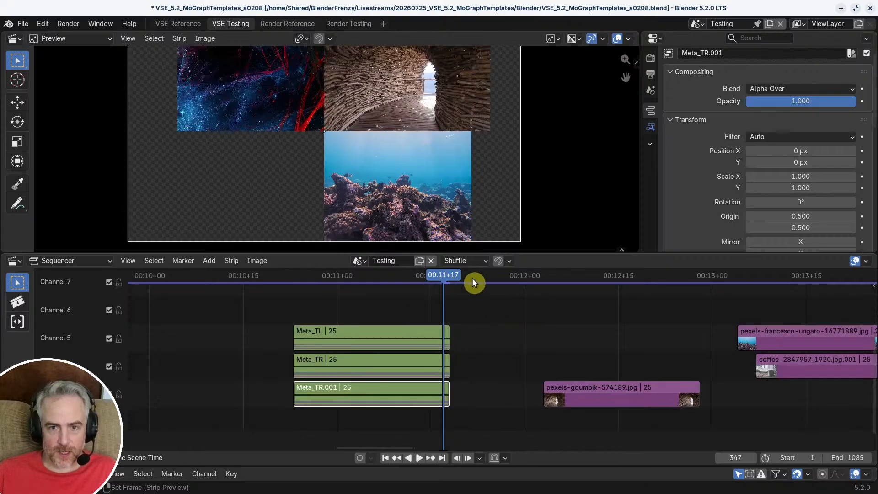
Step: Re-enter the duplicated meta and rescale the coral reef image to 0.386, shifting it to position X -81 px
key(Tab)
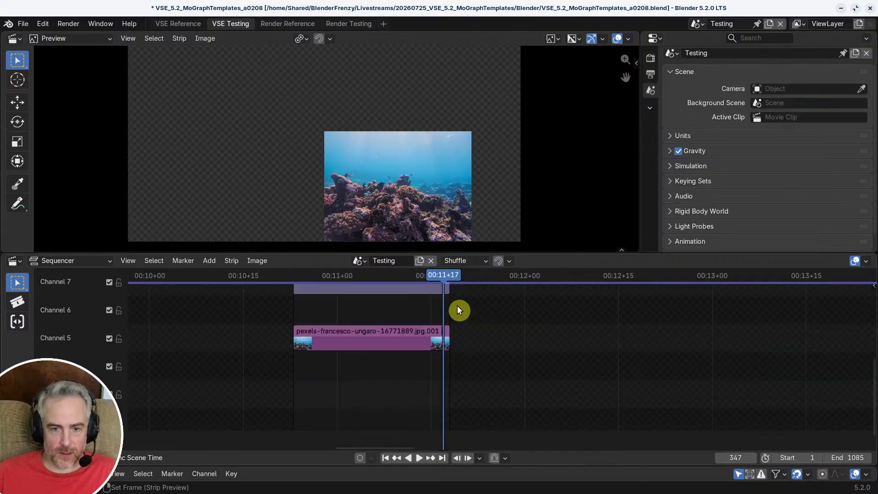
middle_drag(397, 168, 379, 146)
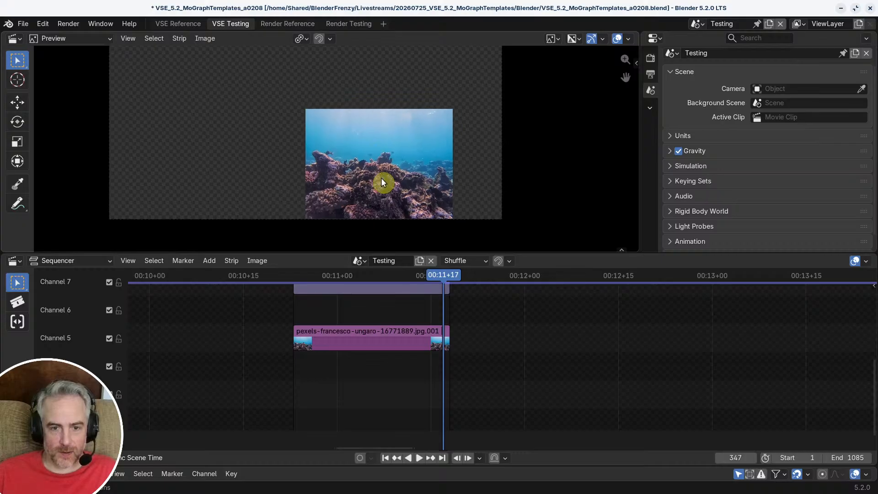
click(378, 338)
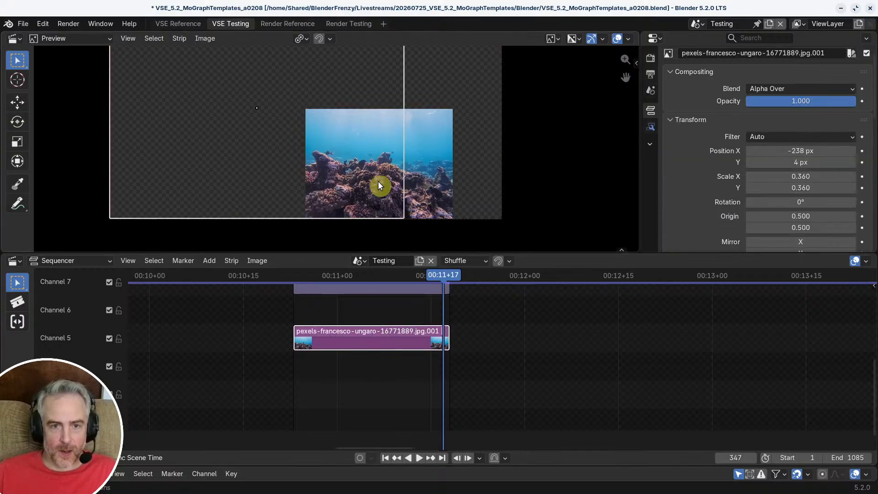
key(s)
click(443, 194)
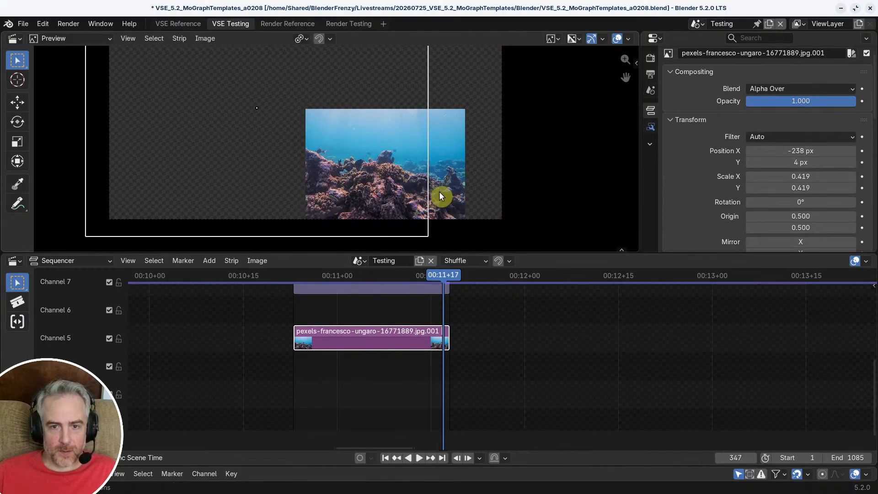
key(g)
click(457, 193)
key(s)
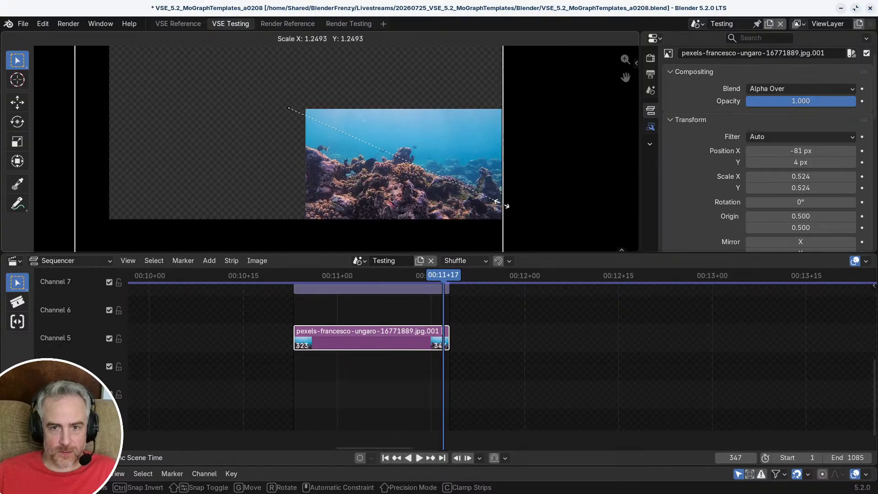
click(434, 200)
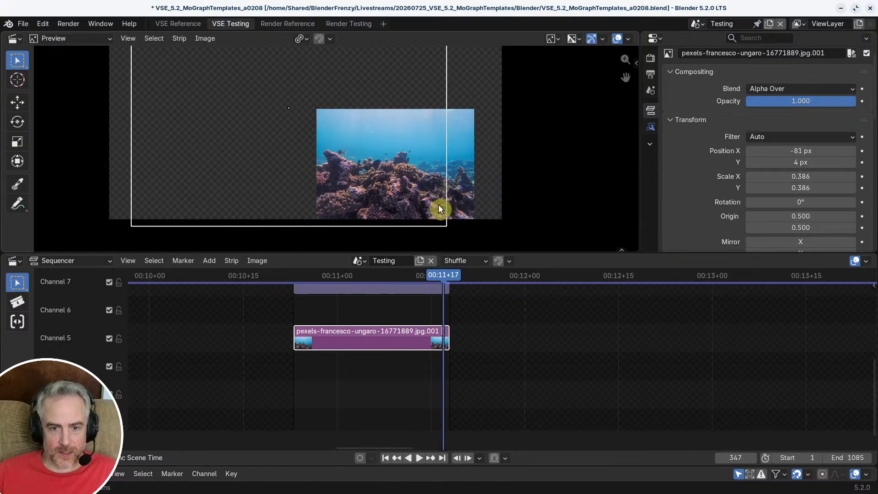
Step: Inspect the transform and crop settings of the Adjustment.014 strip
middle_drag(413, 309, 418, 364)
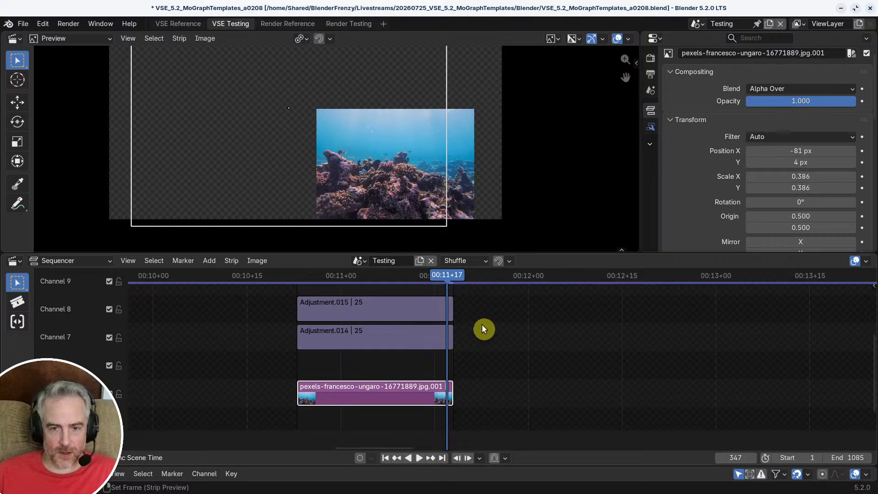
click(393, 326)
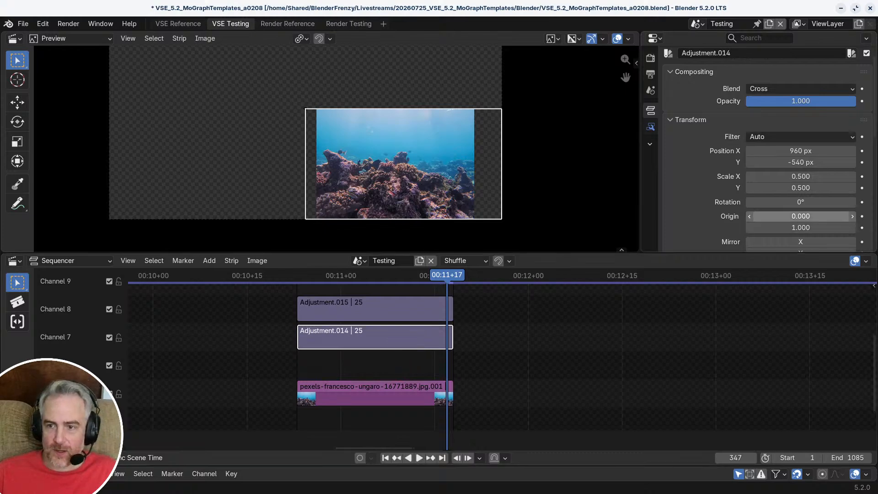
scroll(784, 199, down, 10)
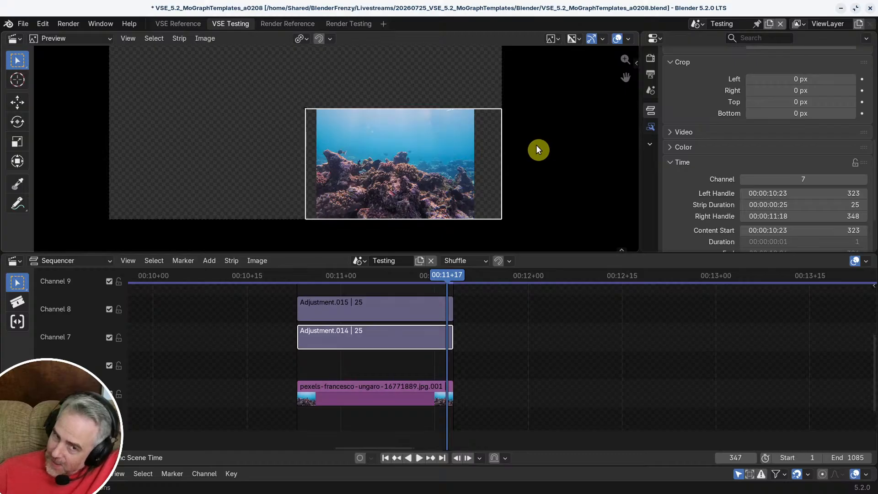
Step: Exit the meta and scrub back to frame 341 to compare the right edges of the tunnel and coral reef images
key(Tab)
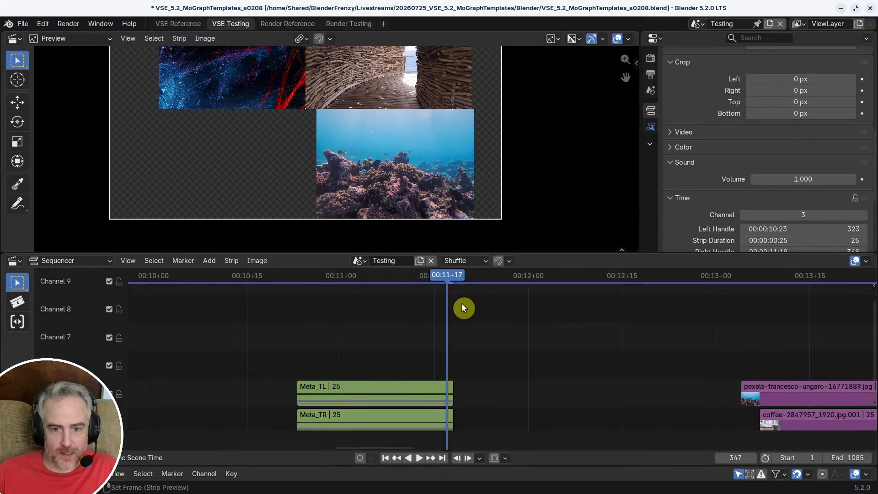
middle_drag(464, 308, 466, 433)
scroll(465, 433, down, 1)
scroll(464, 156, down, 2)
scroll(464, 155, up, 1)
middle_drag(464, 157, 450, 195)
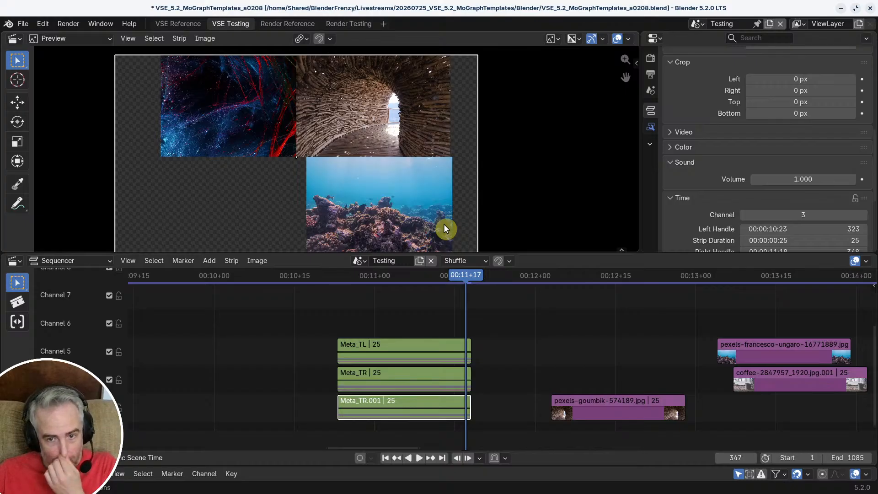
drag(460, 278, 434, 276)
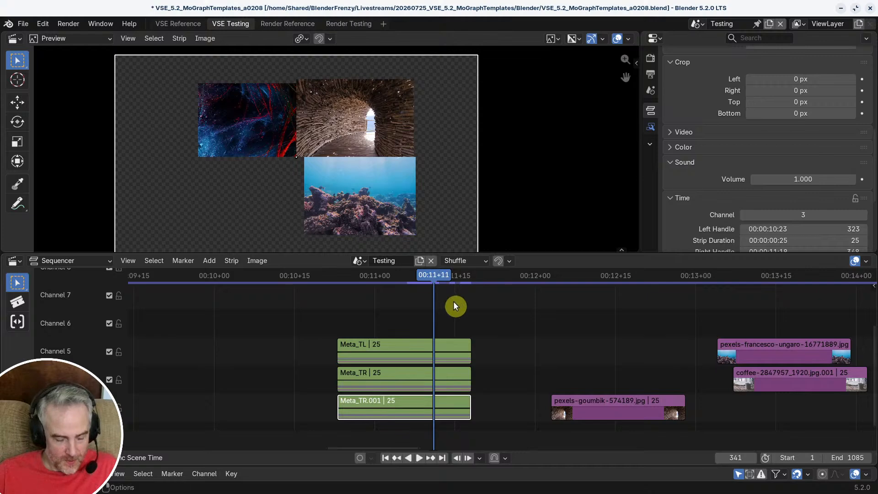
Step: Add a color strip on channel 6 above the meta strips, starting at frame 341
key(s)
click(462, 321)
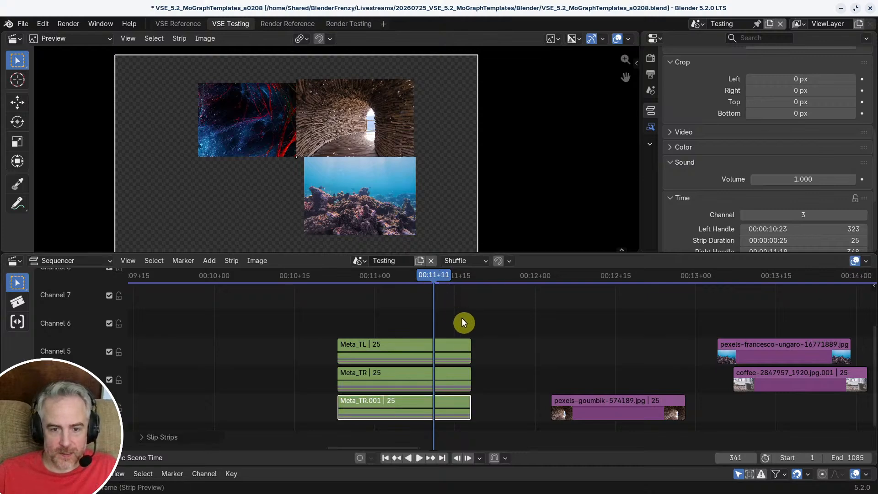
middle_drag(468, 321, 465, 283)
middle_drag(492, 330, 457, 337)
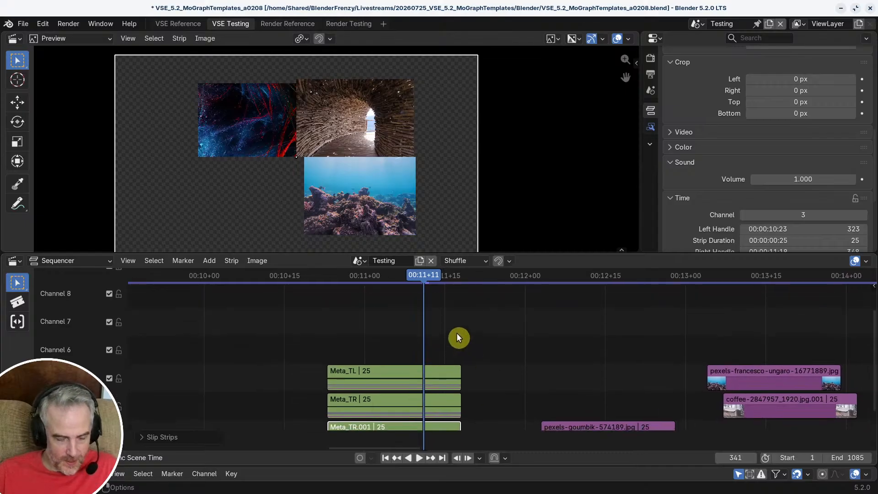
key(shift+a)
click(456, 333)
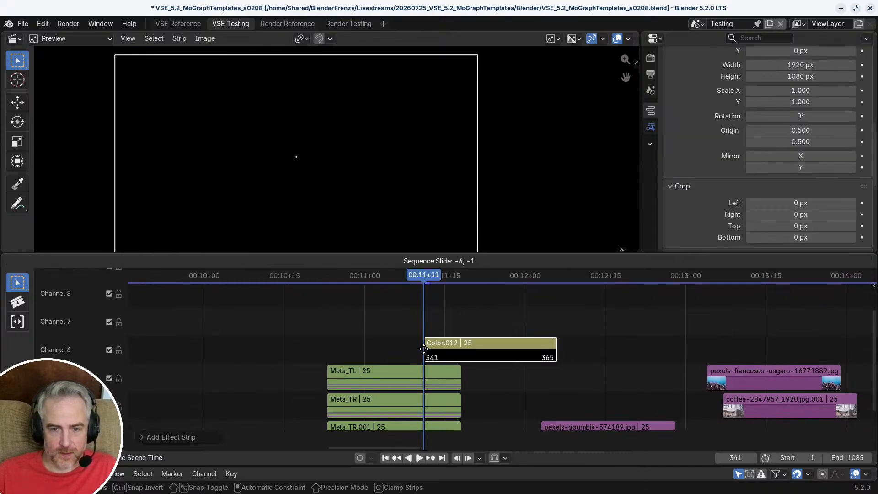
click(422, 364)
Step: Scale the color strip to 0.650 and set its opacity to 0.280 so the images show through
key(s)
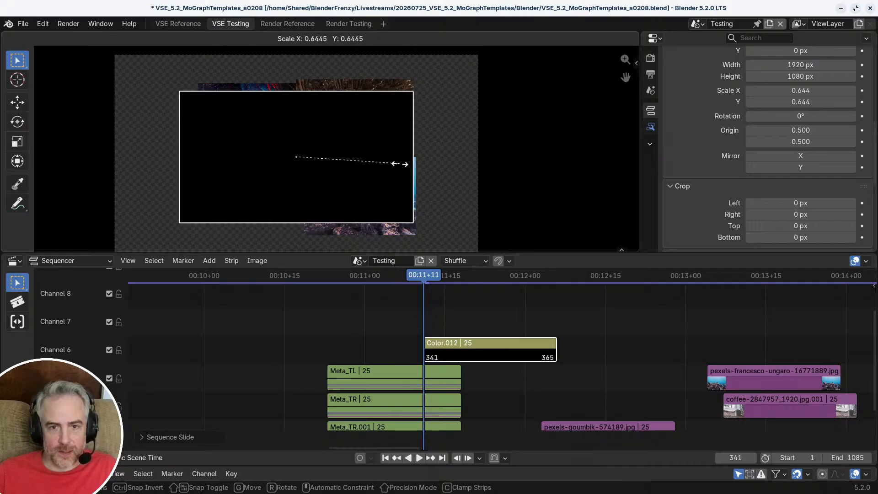
click(406, 164)
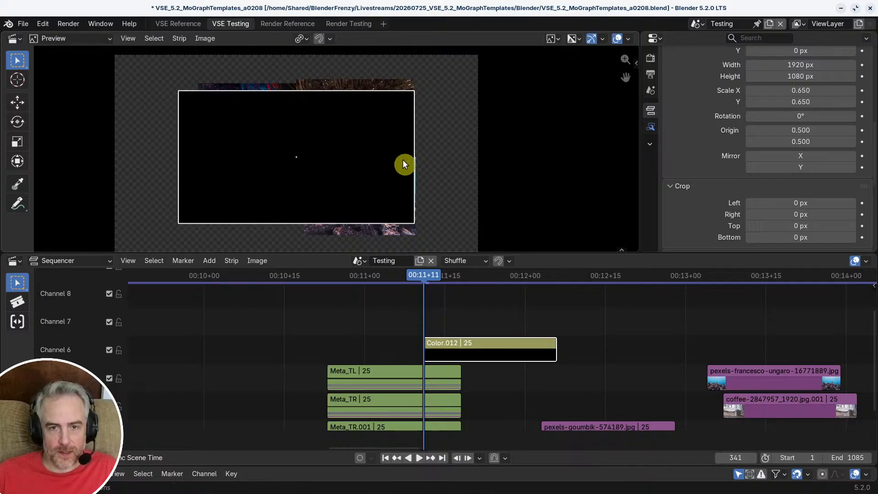
scroll(398, 171, up, 3)
scroll(800, 137, up, 5)
scroll(814, 173, up, 5)
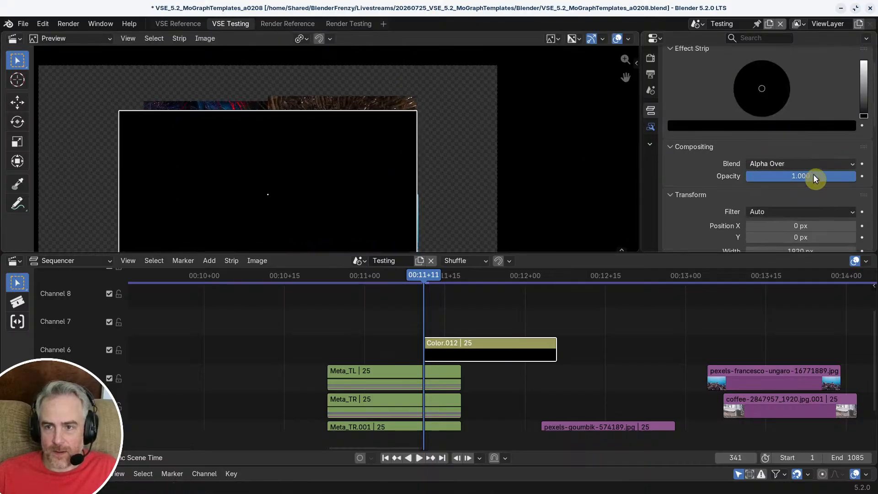
drag(816, 174, 776, 176)
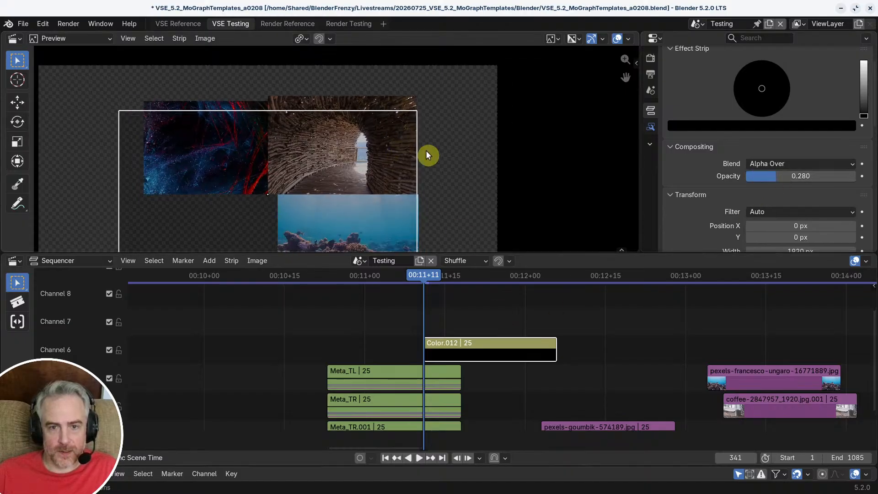
Step: Fine-tune the color strip's scale so its right edge aligns with the tunnel image's right edge
scroll(427, 153, up, 5)
scroll(378, 176, up, 5)
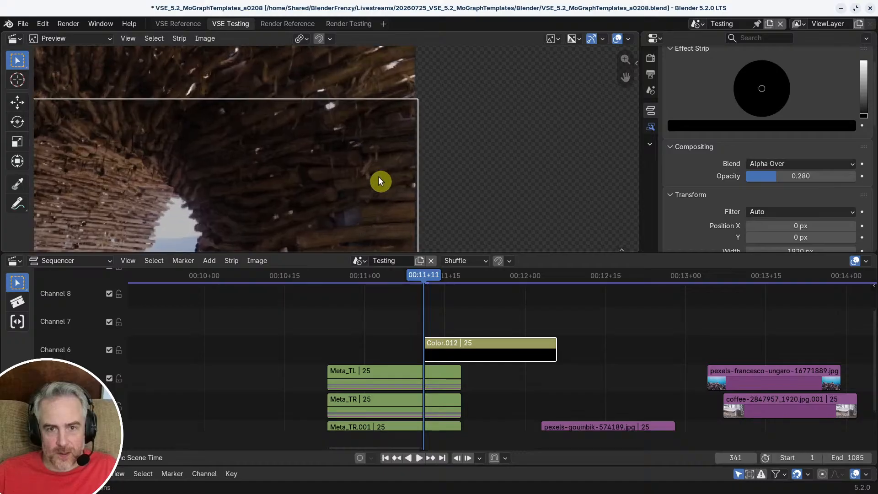
key(s)
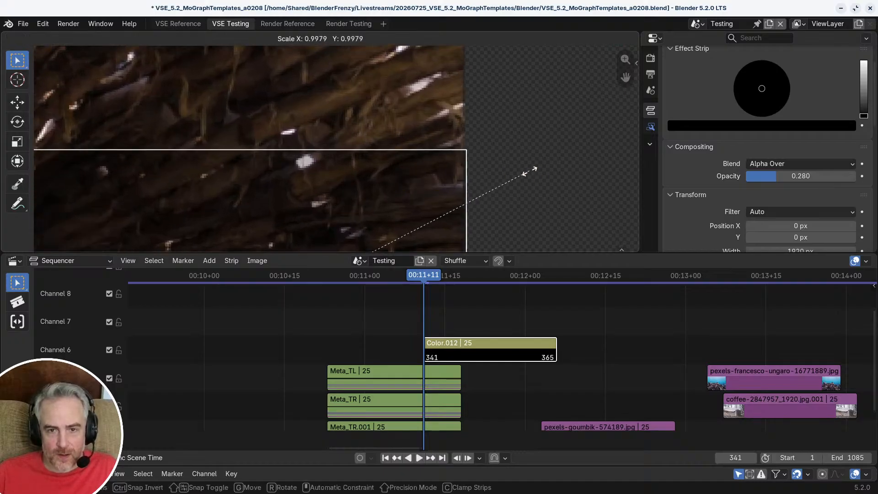
click(528, 171)
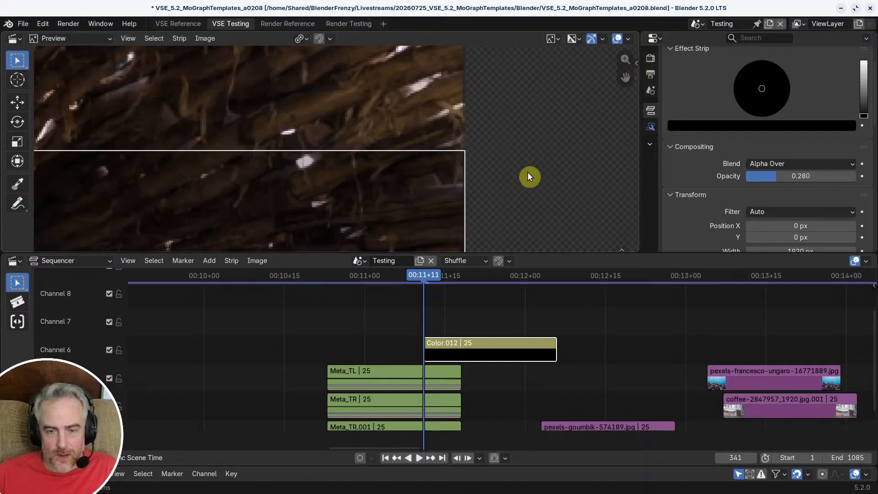
Step: Examine how the coral reef image's right and bottom edges line up with the color strip's outline
scroll(486, 204, down, 6)
middle_drag(446, 146, 454, 31)
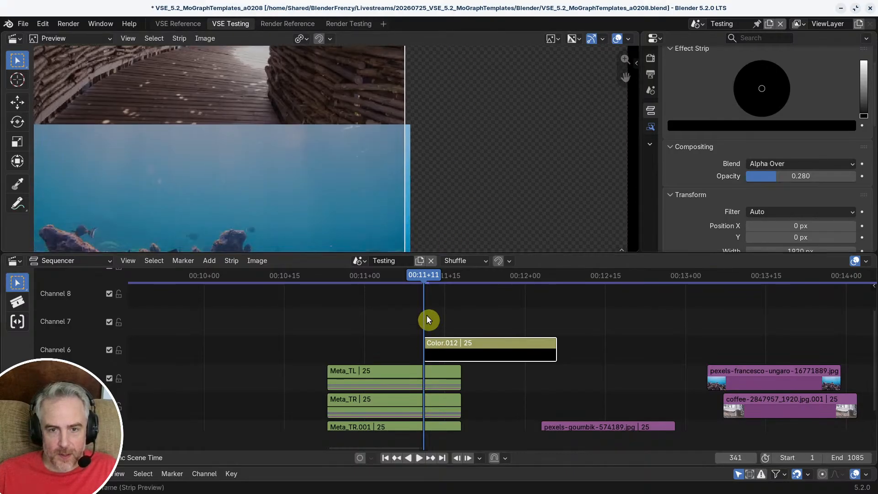
scroll(457, 214, down, 2)
middle_drag(458, 213, 456, 152)
scroll(453, 154, down, 1)
scroll(420, 176, down, 1)
middle_drag(421, 175, 441, 162)
Step: Nudge the color strip slightly earlier, copy it, and paste it inside the Meta_TR.001 strip
drag(479, 355, 473, 350)
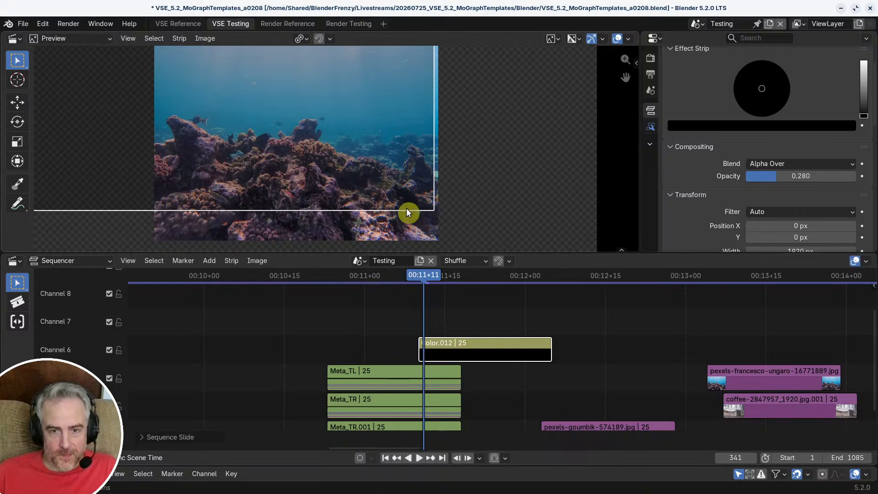
middle_drag(431, 375, 424, 313)
middle_drag(480, 311, 491, 330)
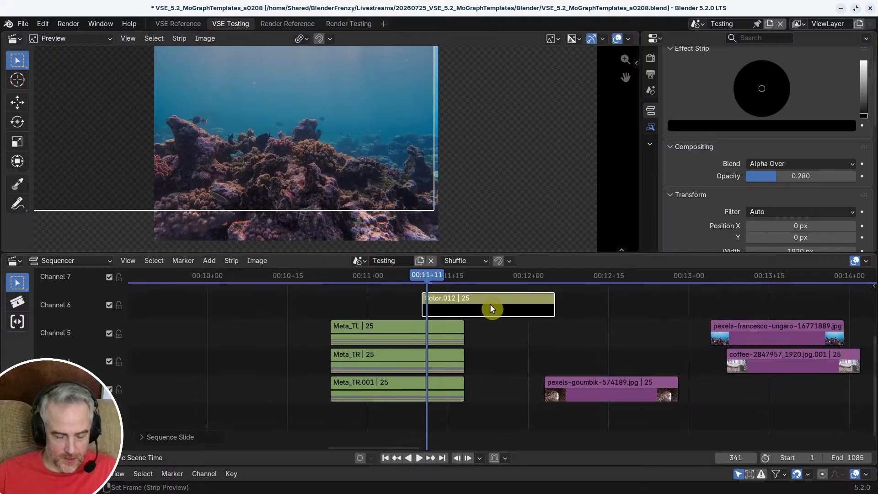
key(ctrl+c)
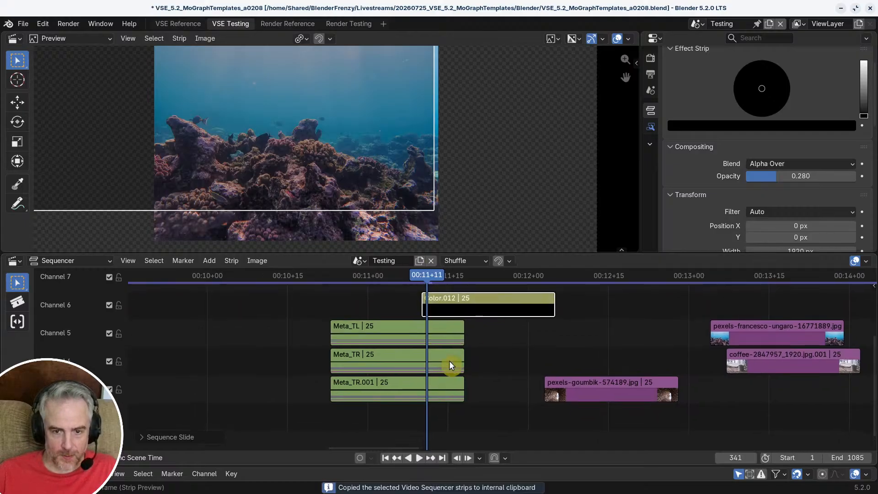
click(428, 386)
key(Tab)
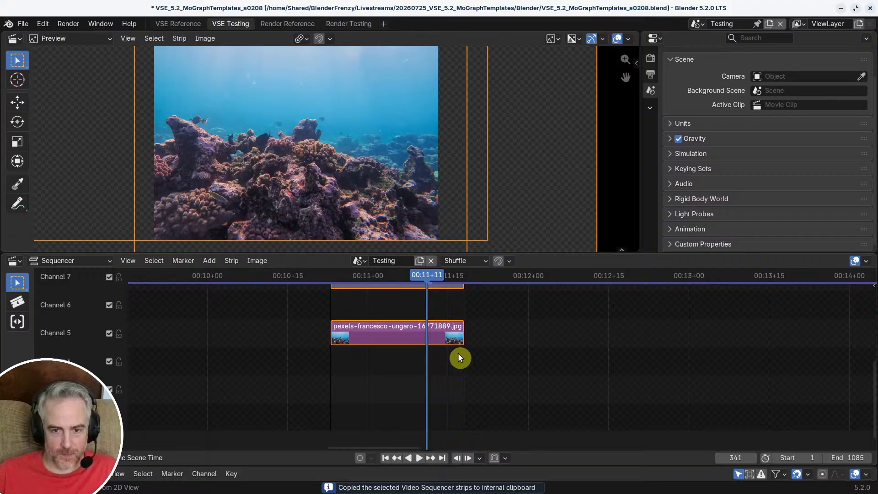
key(ctrl+v)
Step: Move the pasted color strip up to channel 9, above both adjustment strips, keeping its start at frame 341
shift+scroll(457, 353, up, 2)
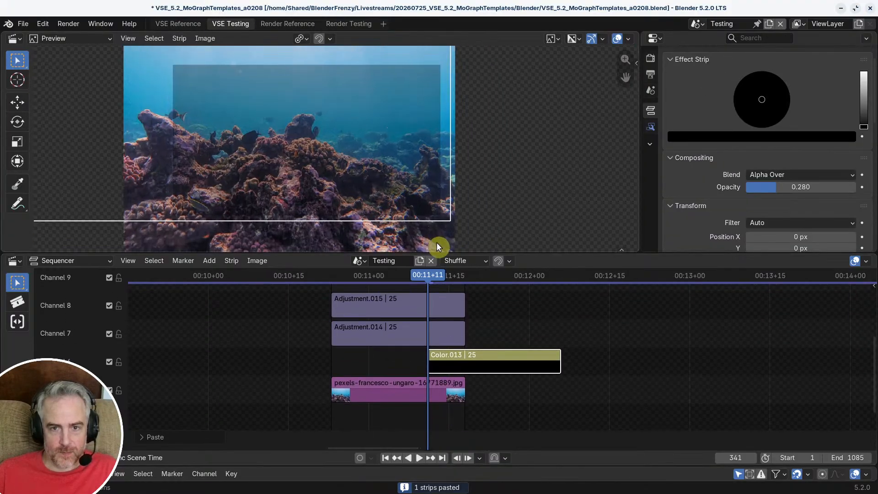
click(440, 391)
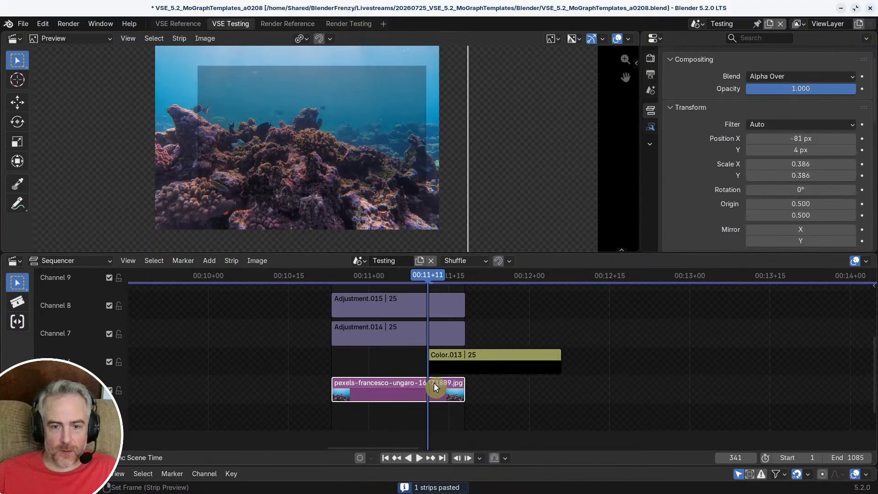
shift+scroll(456, 355, up, 2)
click(468, 405)
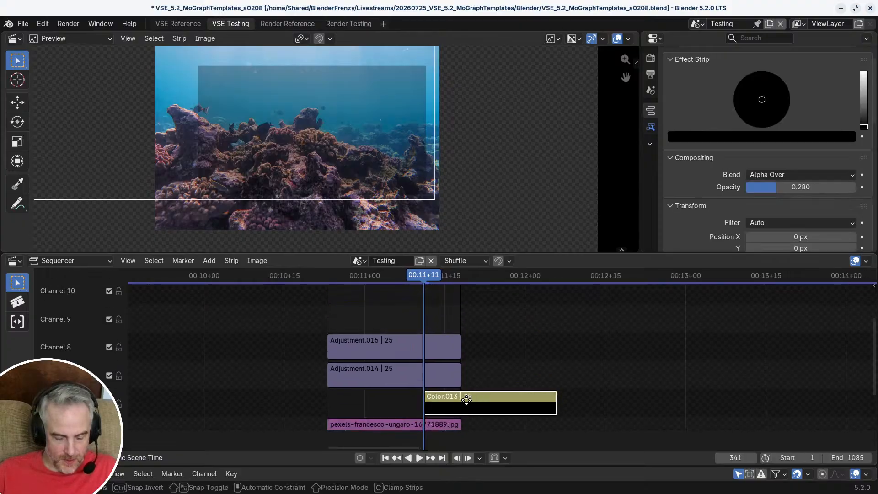
drag(468, 405, 451, 336)
scroll(420, 198, up, 3)
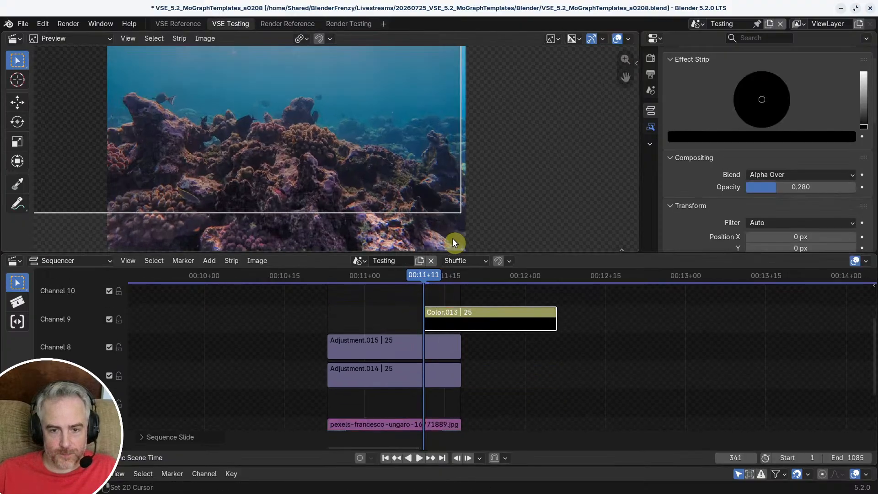
Step: Move the color strip in channel 9 earlier so it starts and ends with the two adjustment strips
middle_drag(452, 238, 444, 228)
drag(501, 321, 423, 325)
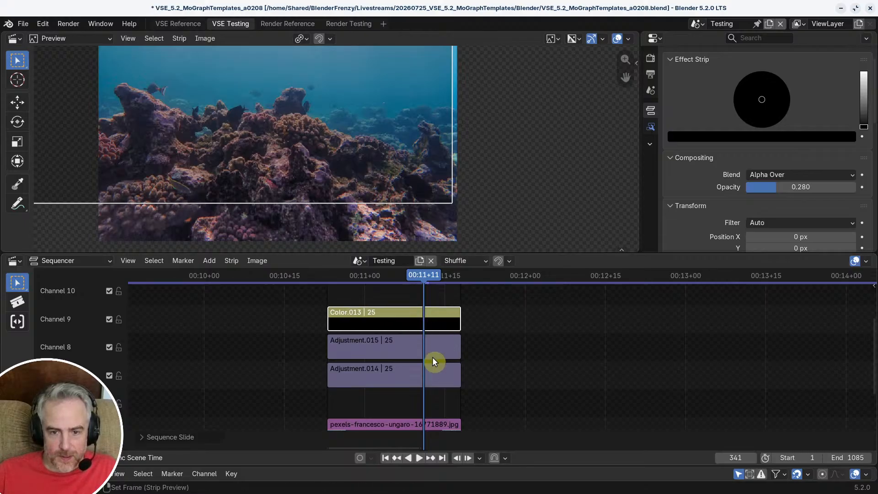
Step: Examine the transform and crop settings of the Adjustment.014 strip
ctrl+middle_drag(451, 377, 454, 372)
click(421, 373)
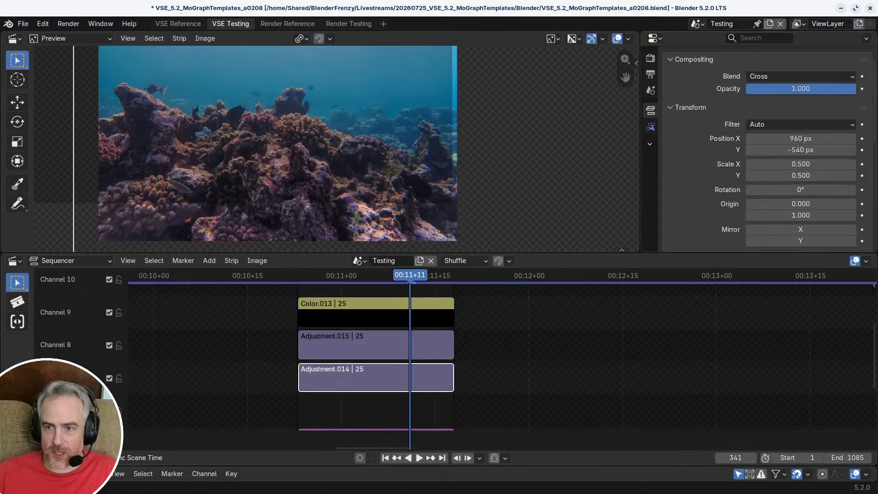
scroll(782, 172, down, 5)
scroll(783, 170, up, 5)
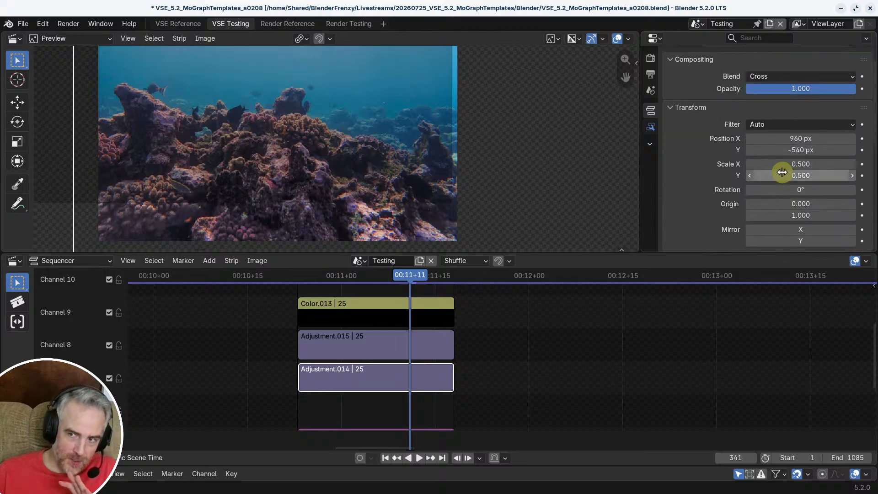
scroll(784, 177, down, 4)
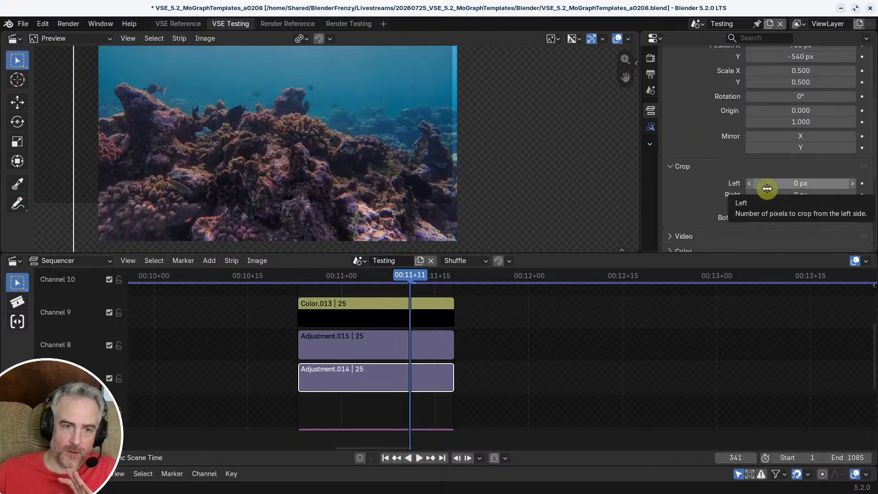
scroll(554, 177, down, 4)
mouse_move(790, 183)
mouse_down()
mouse_move(792, 194)
mouse_move(874, 195)
mouse_move(794, 188)
mouse_up()
Step: Leave the Meta_TR.001 strip, open Meta_TL, and select its Adjustment.001 strip
click(499, 334)
key(Tab)
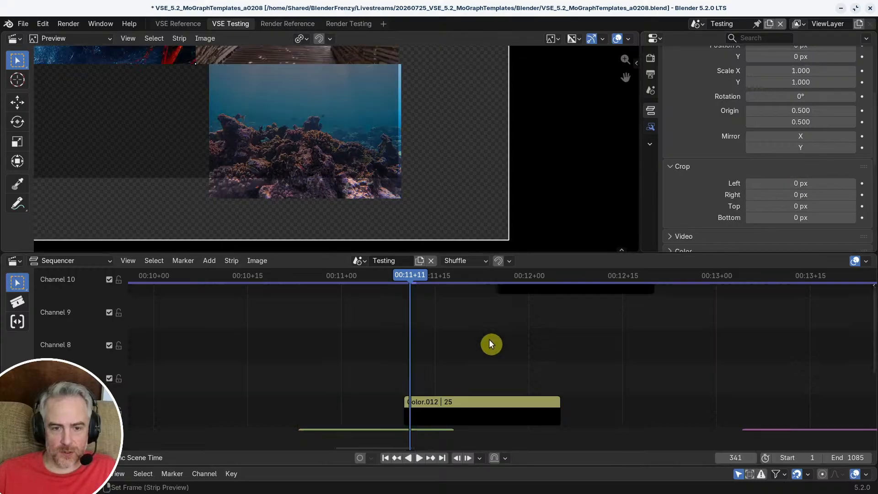
middle_drag(513, 330, 553, 380)
drag(553, 381, 444, 318)
key(Tab)
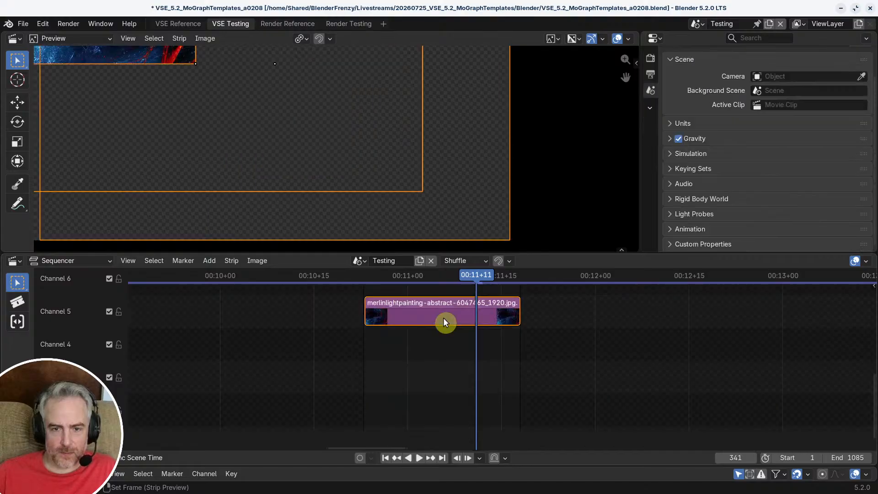
middle_drag(445, 317, 432, 407)
click(409, 325)
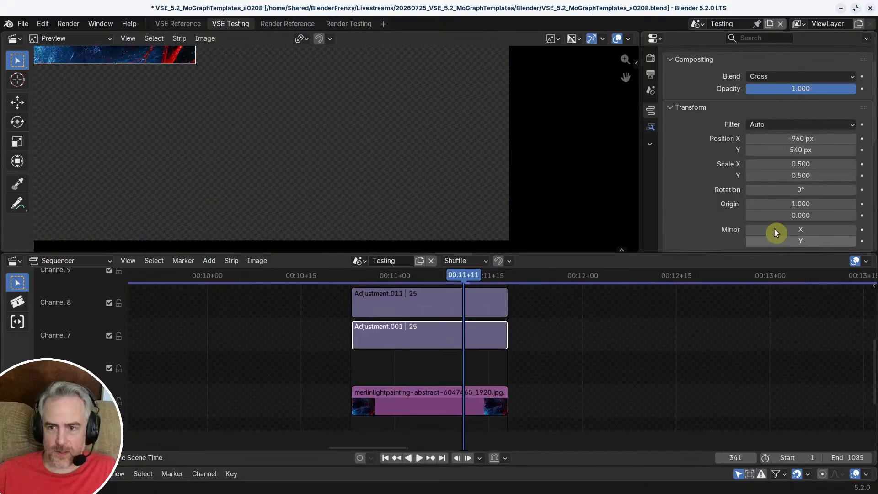
Step: Review Adjustment.001's transform settings, frame the abstract image in the preview, and move the playhead to frame 346
scroll(780, 228, down, 7)
scroll(783, 222, up, 6)
scroll(784, 222, up, 1)
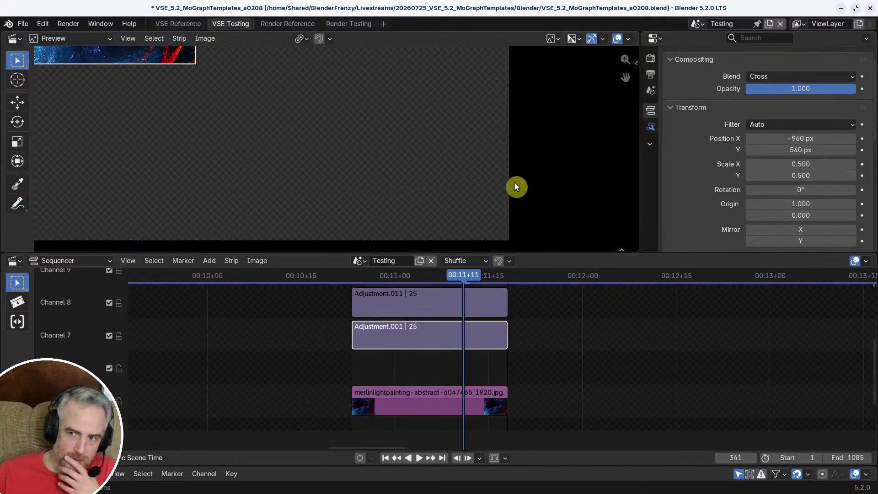
scroll(293, 117, down, 3)
middle_drag(293, 117, 341, 221)
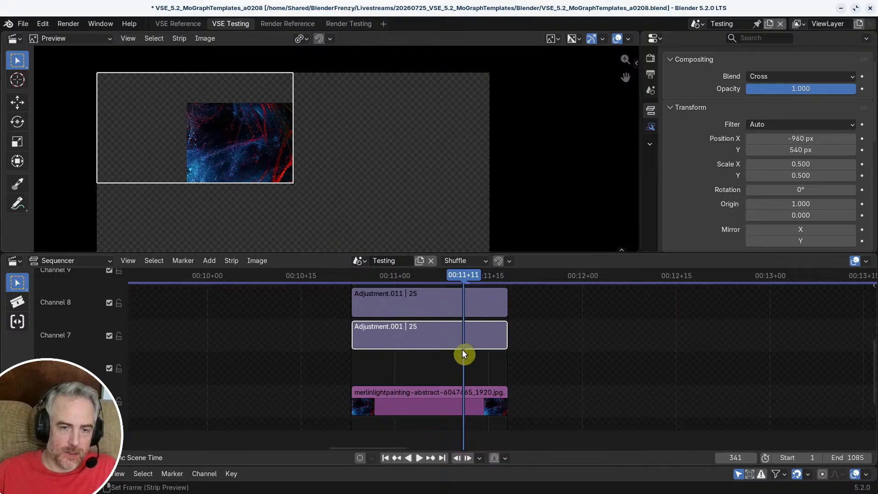
middle_drag(463, 355, 413, 355)
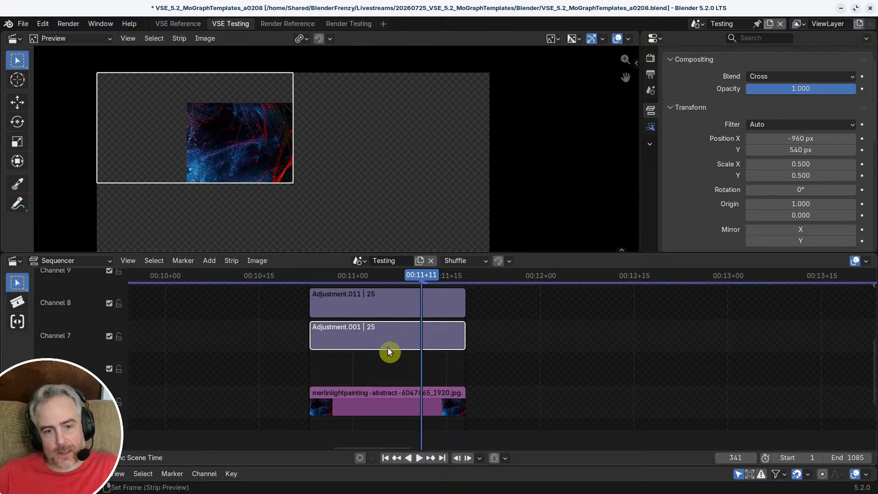
scroll(434, 331, down, 3)
mouse_move(432, 330)
middle_down()
mouse_move(429, 365)
mouse_move(398, 338)
mouse_move(407, 347)
mouse_move(421, 334)
middle_up()
drag(399, 278, 425, 276)
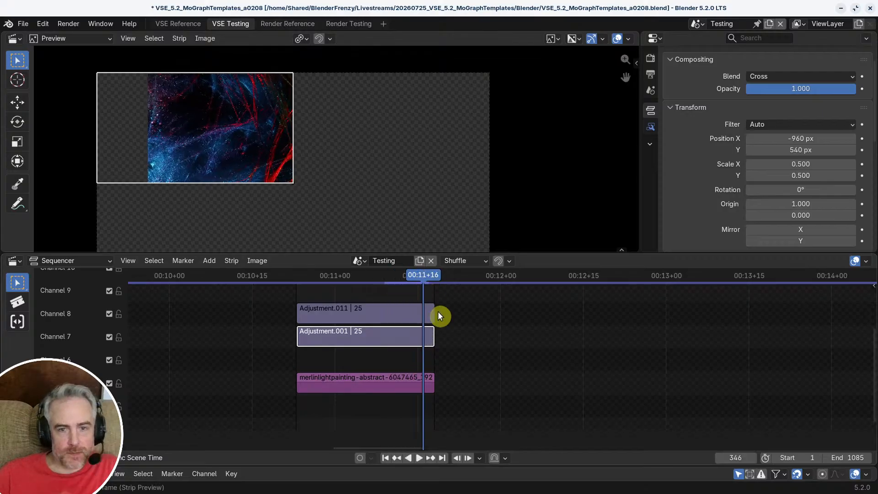
Step: Crop Adjustment.001 by 496 px on the left so its outline meets the abstract image's left edge
scroll(780, 195, down, 5)
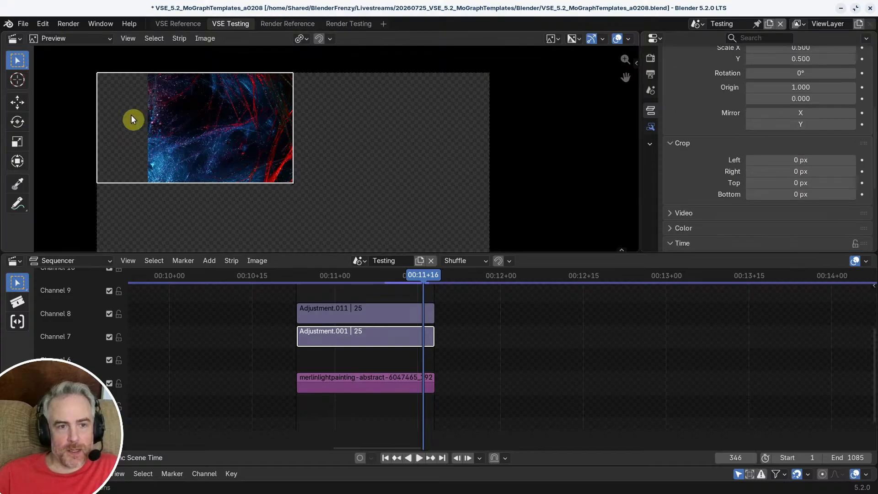
drag(779, 160, 837, 160)
drag(801, 160, 851, 160)
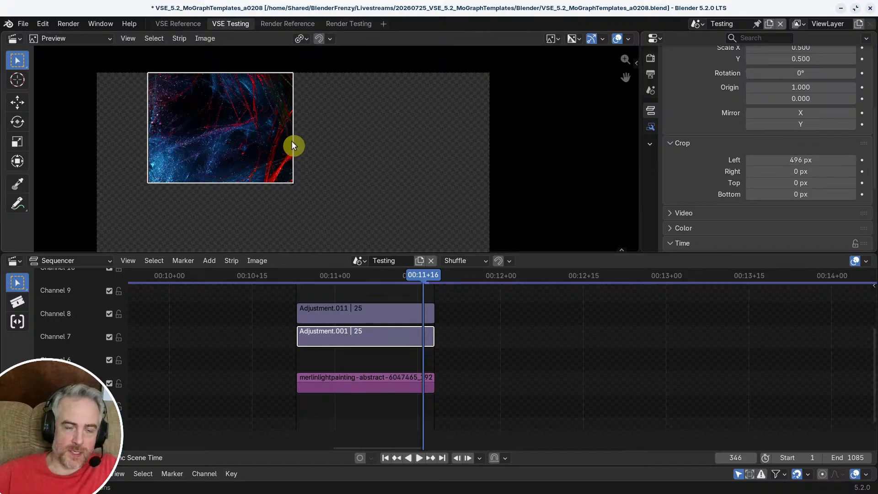
Step: Reduce Adjustment.001's left crop to 483 px, checking it against the abstract image's left edge up close
scroll(77, 147, up, 1)
scroll(77, 149, up, 6)
middle_drag(186, 163, 363, 182)
scroll(320, 174, up, 7)
middle_drag(171, 155, 205, 120)
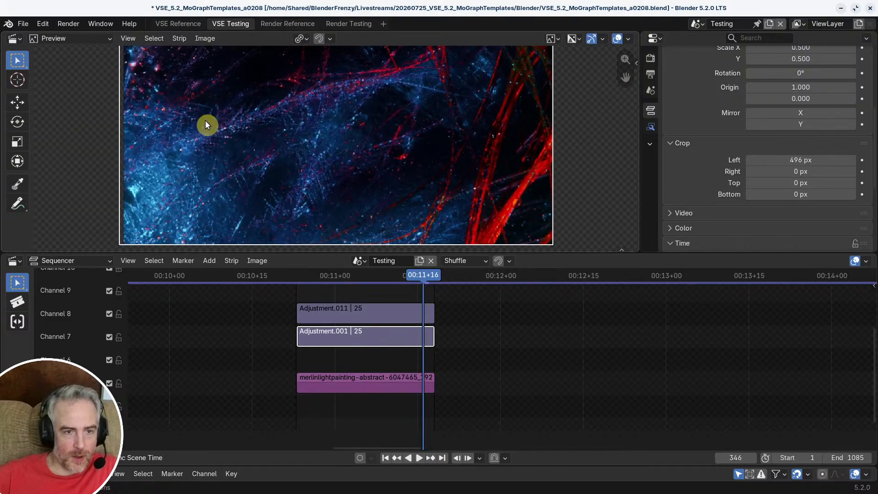
scroll(205, 121, up, 1)
mouse_move(805, 160)
mouse_down()
mouse_move(784, 160)
mouse_move(800, 159)
mouse_up()
scroll(375, 138, down, 4)
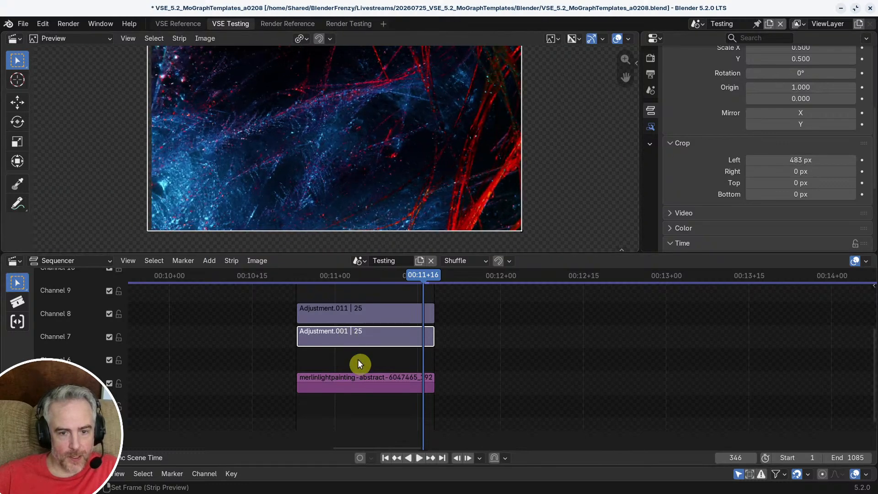
click(363, 383)
key(s)
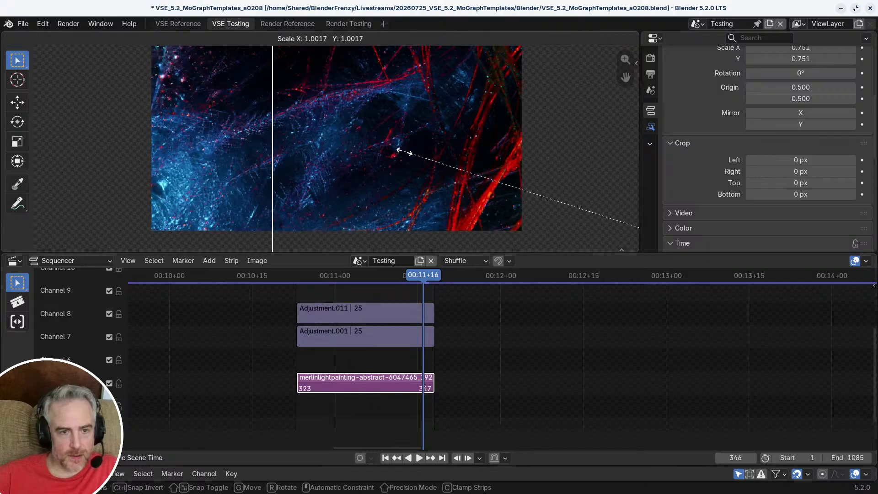
right_click(404, 151)
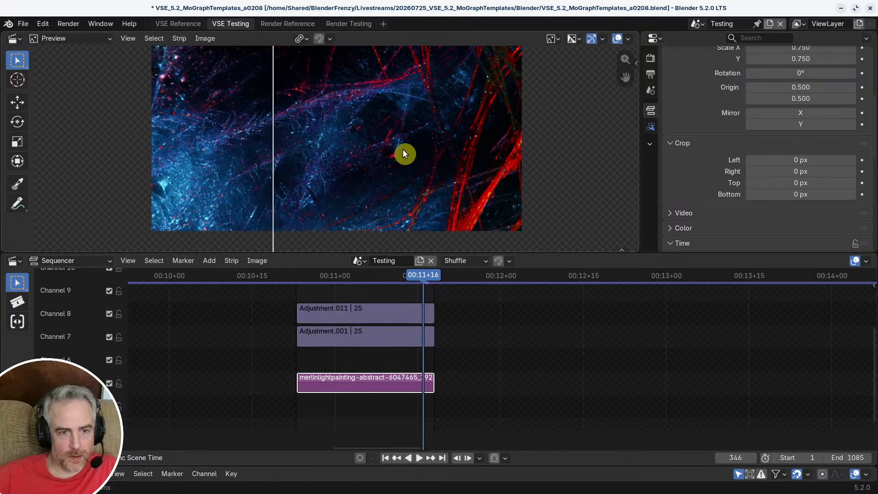
click(410, 330)
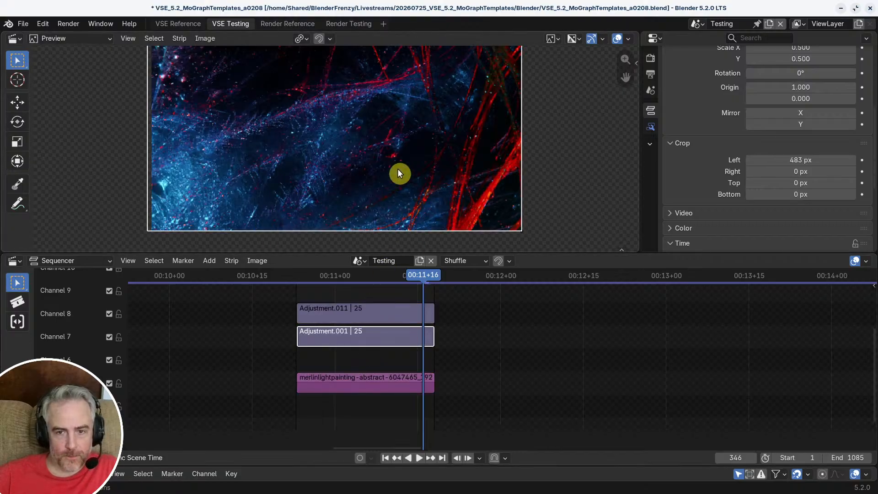
Step: Nudge the merlinlightpainting abstract image slightly to the left along the X axis
click(358, 374)
key(g)
key(x)
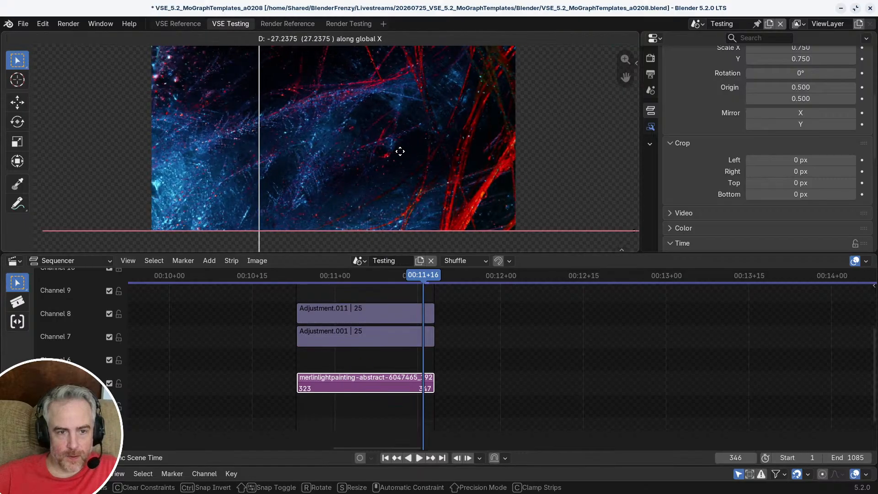
click(397, 151)
key(g)
key(x)
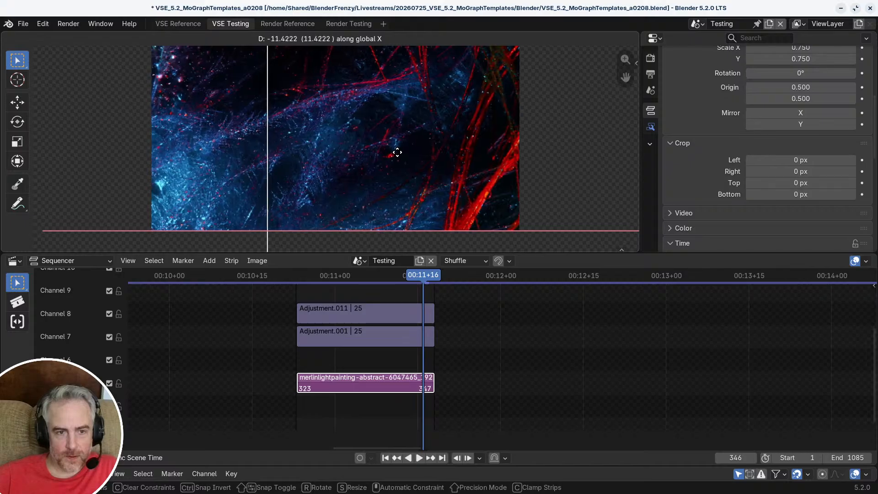
click(396, 156)
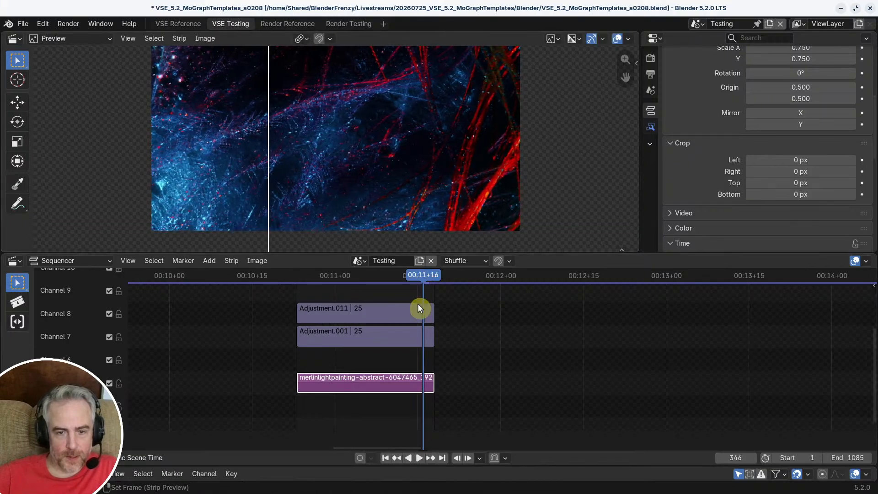
Step: Set Adjustment.001's left crop to 475 px and check the cropped edges against the abstract image
click(399, 336)
scroll(152, 158, up, 6)
middle_drag(152, 158, 355, 160)
scroll(264, 176, up, 6)
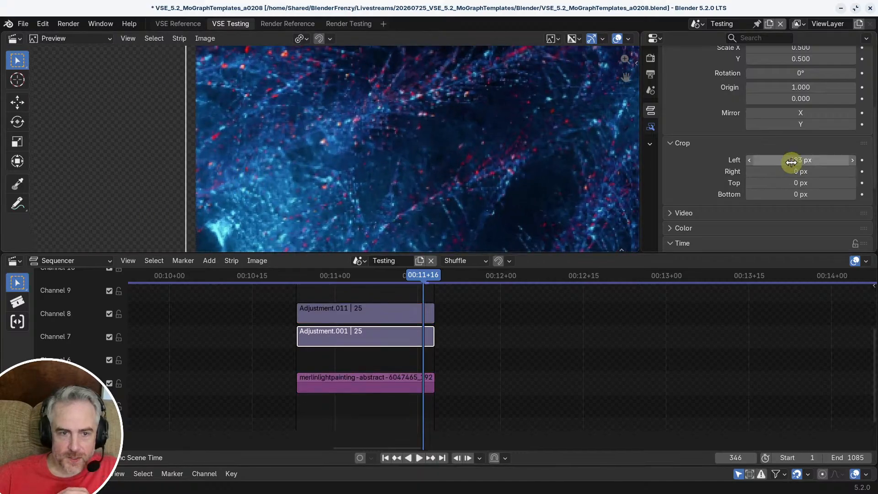
drag(788, 161, 781, 160)
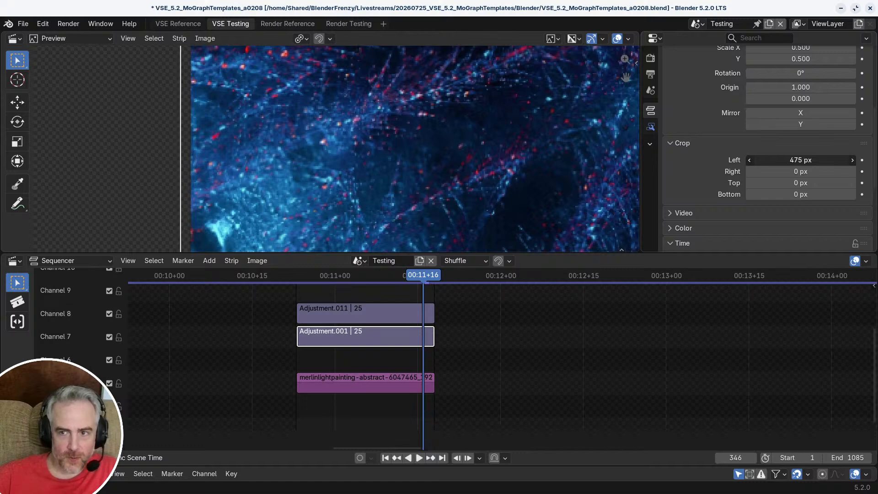
scroll(790, 146, up, 5)
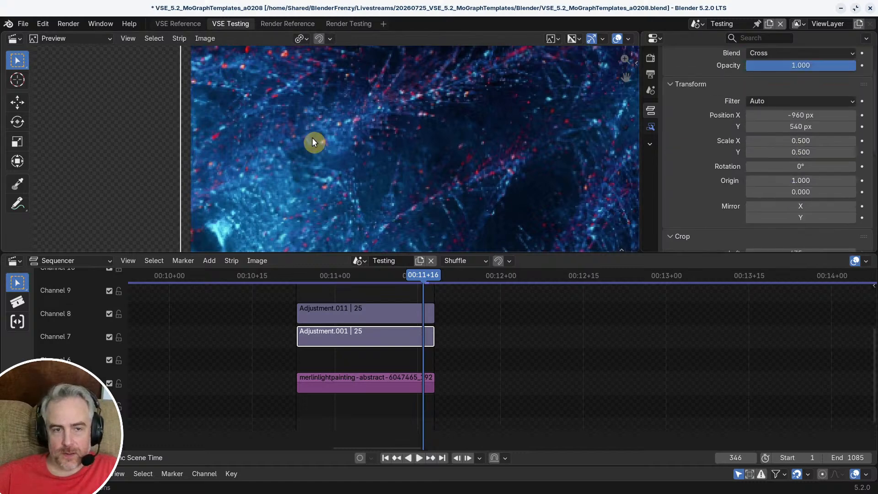
scroll(244, 139, down, 8)
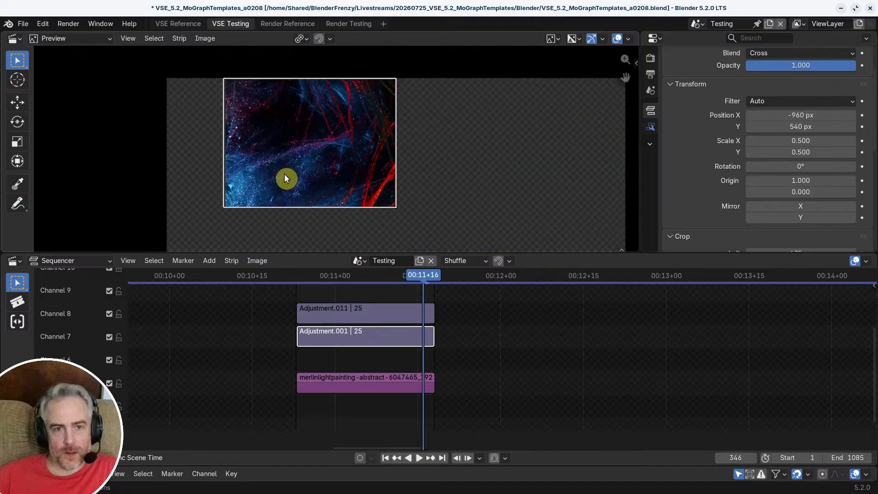
scroll(282, 176, up, 6)
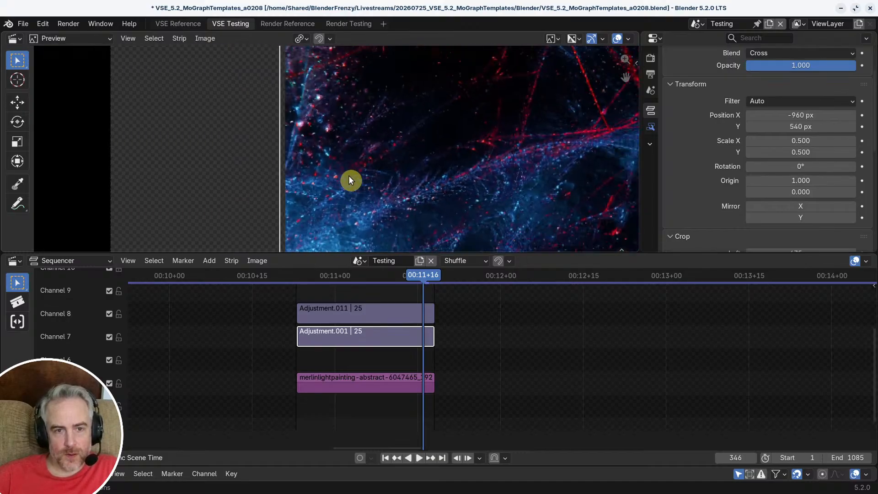
middle_drag(350, 180, 266, 68)
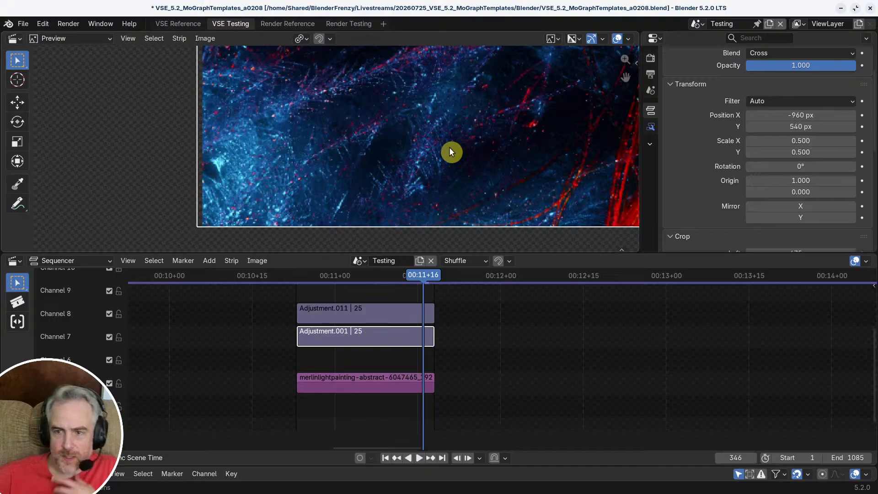
scroll(813, 190, down, 5)
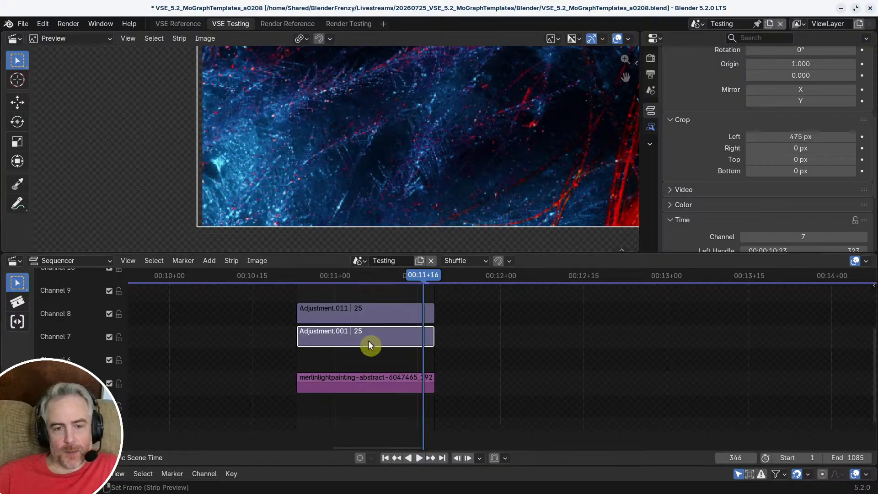
Step: Leave Meta_TL, reopen it, and copy its Adjustment.001 strip
key(Tab)
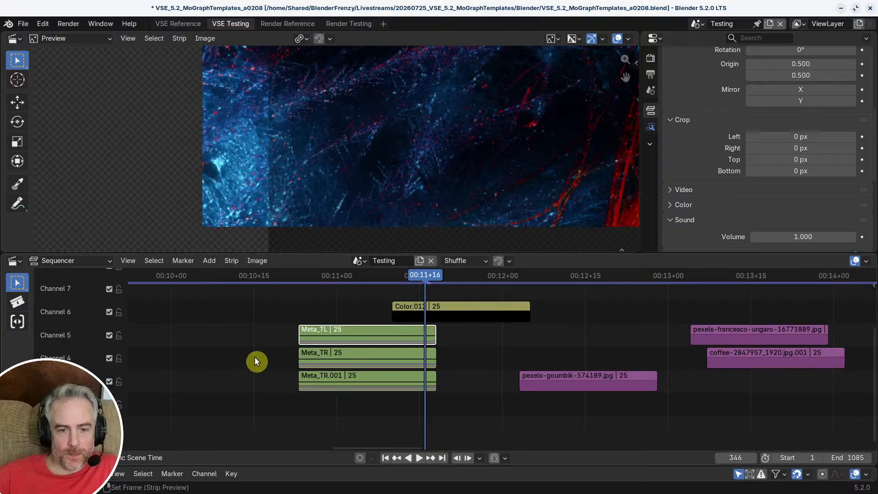
click(276, 362)
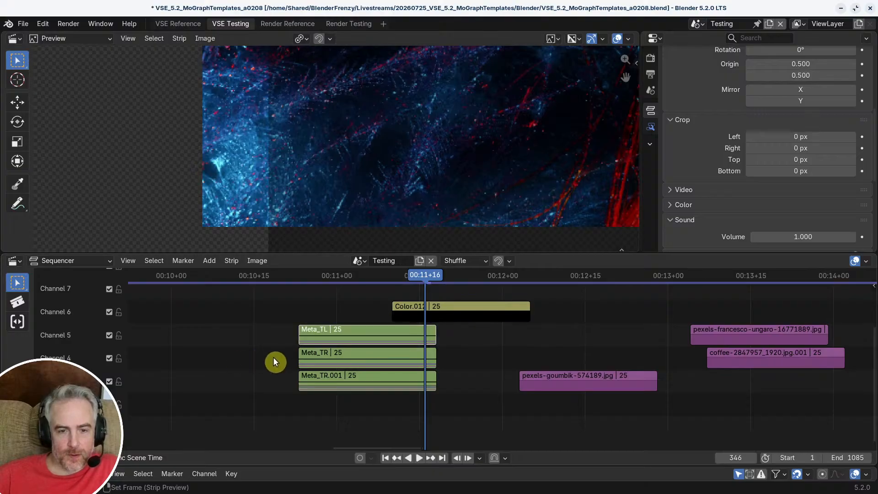
click(372, 336)
key(Tab)
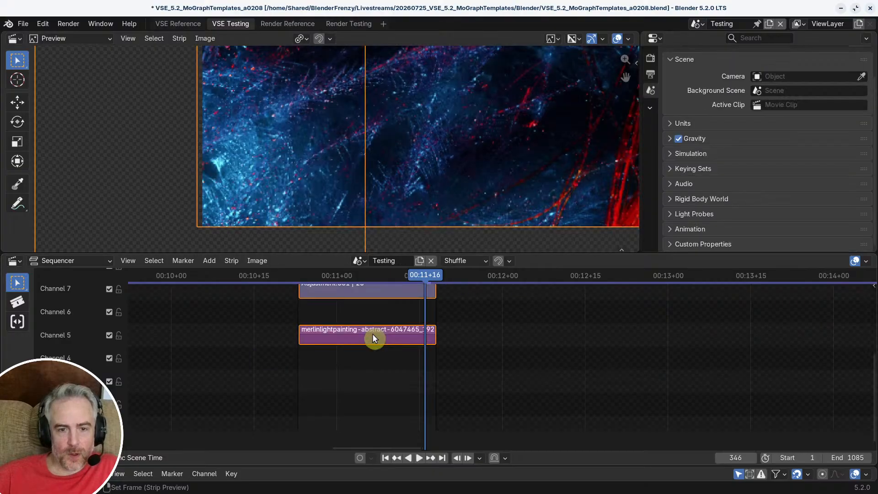
click(381, 359)
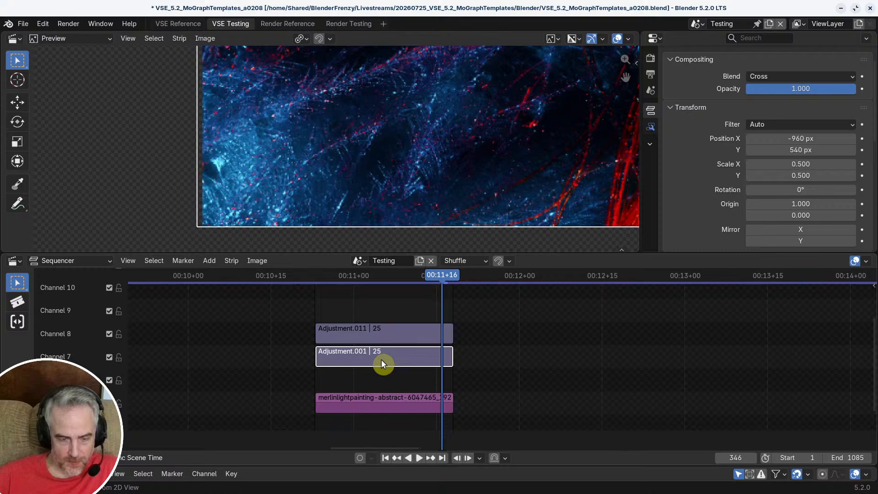
key(ctrl+c)
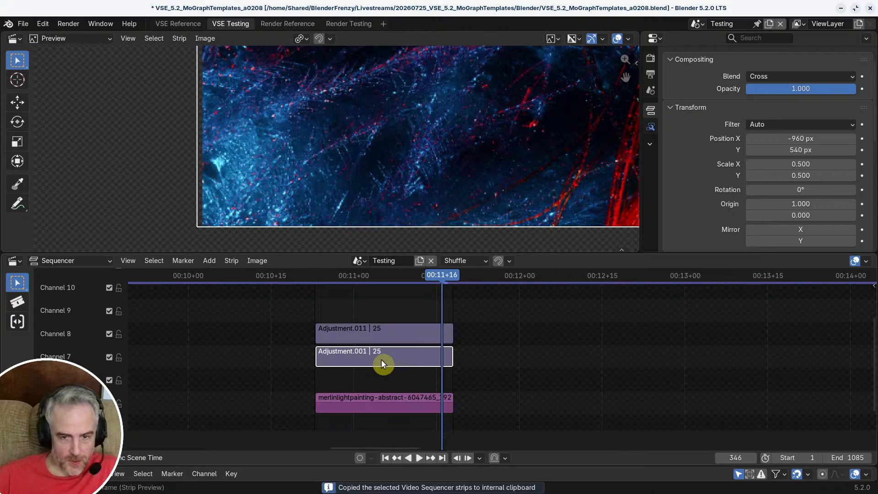
Step: Leave Meta_TL and open the Meta_TR strip for editing
click(494, 349)
key(Tab)
middle_drag(464, 350, 459, 300)
click(392, 370)
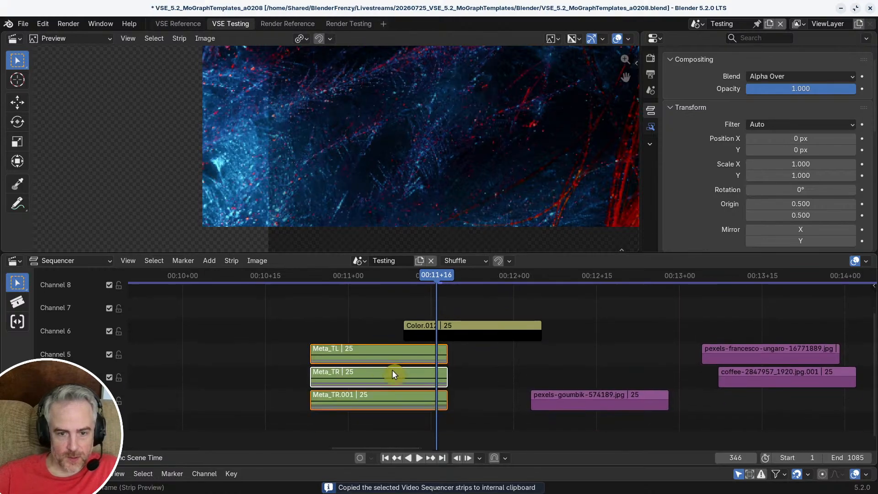
key(Tab)
Step: Replace Meta_TR's Adjustment.012 strip with the copied cropped adjustment strip, pasted at frame 323
click(371, 307)
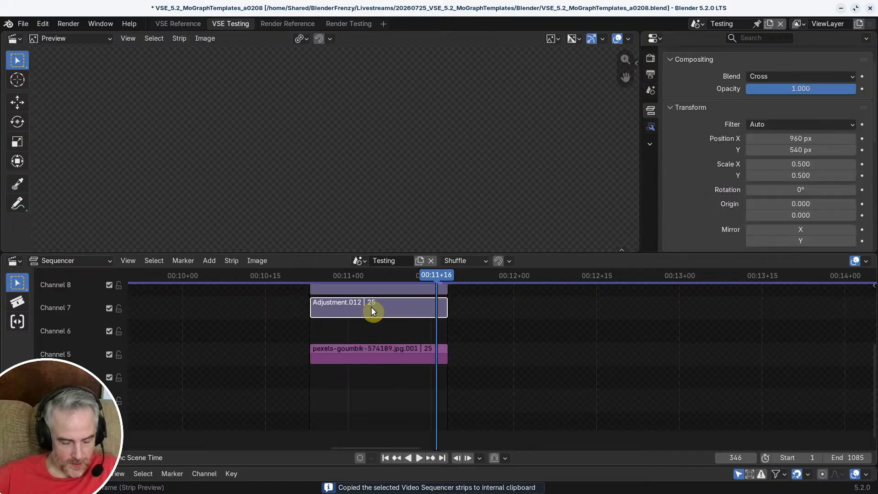
key(x)
middle_drag(383, 323, 410, 358)
key(Page_Down)
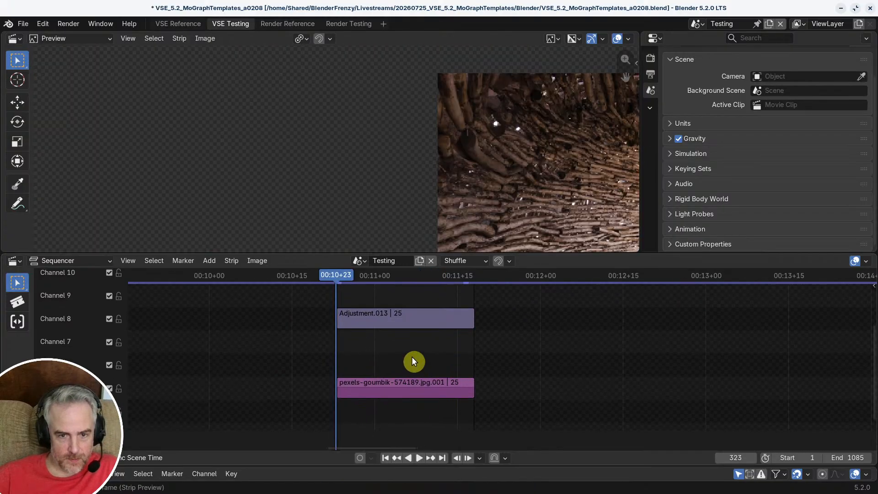
key(ctrl+v)
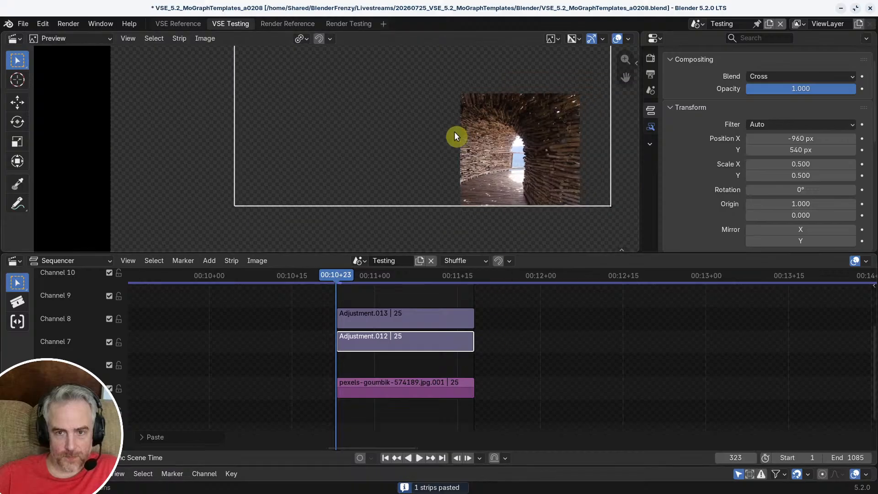
Step: Go to frame 346 and move the pasted adjustment's origin near the lower-left corner of its cropped frame
scroll(434, 155, down, 2)
scroll(407, 192, up, 1)
middle_drag(395, 305, 353, 325)
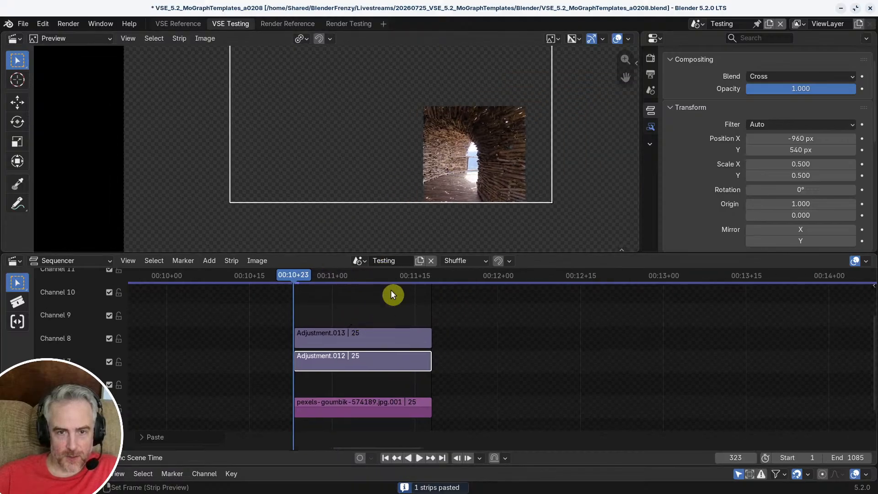
scroll(365, 161, down, 4)
middle_drag(365, 161, 228, 161)
scroll(329, 175, down, 3)
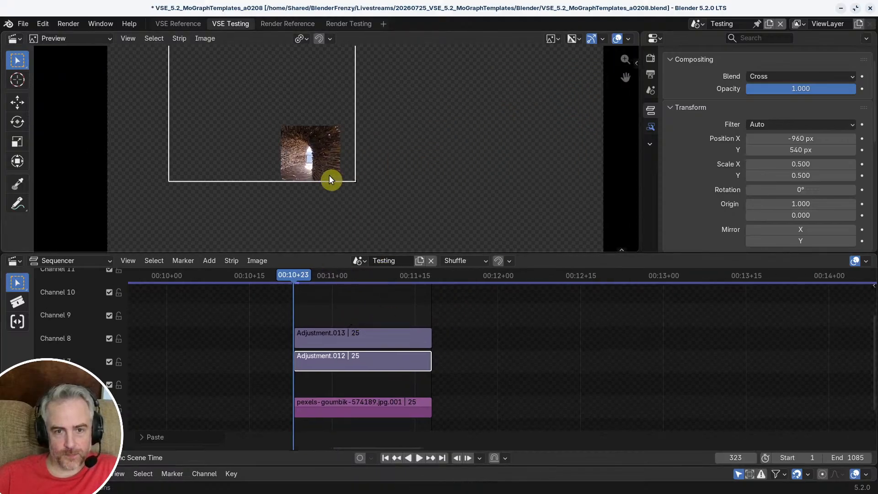
middle_drag(328, 175, 354, 192)
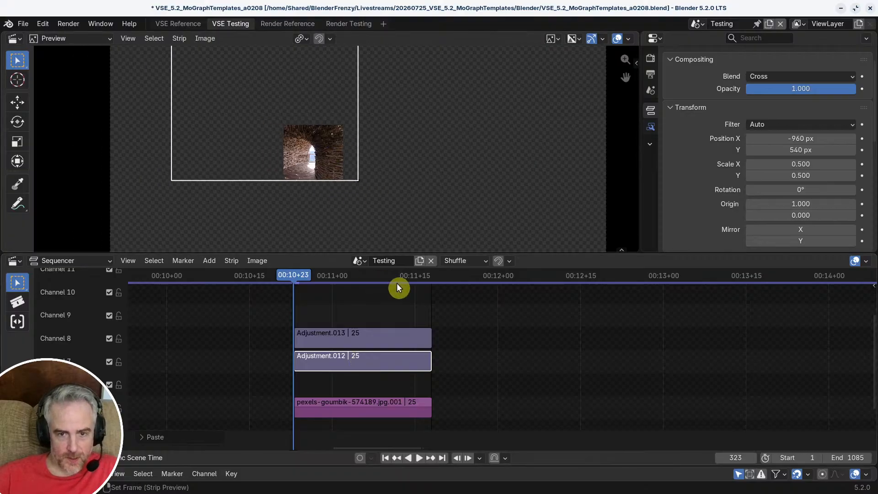
drag(397, 282, 423, 282)
scroll(361, 181, up, 4)
middle_drag(370, 190, 400, 178)
key(q)
click(395, 178)
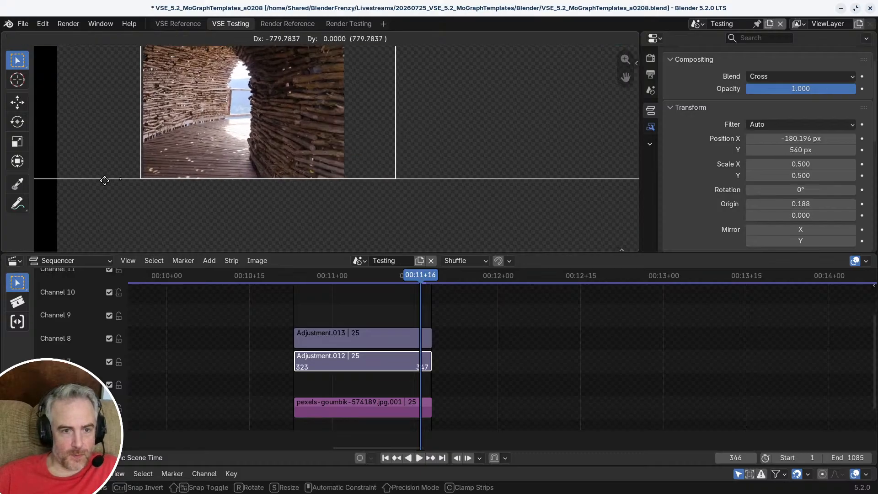
click(192, 186)
Step: Cancel a trial move and set the adjustment's origin exactly on the cropped frame's lower-left corner, at origin X 0.247
key(g)
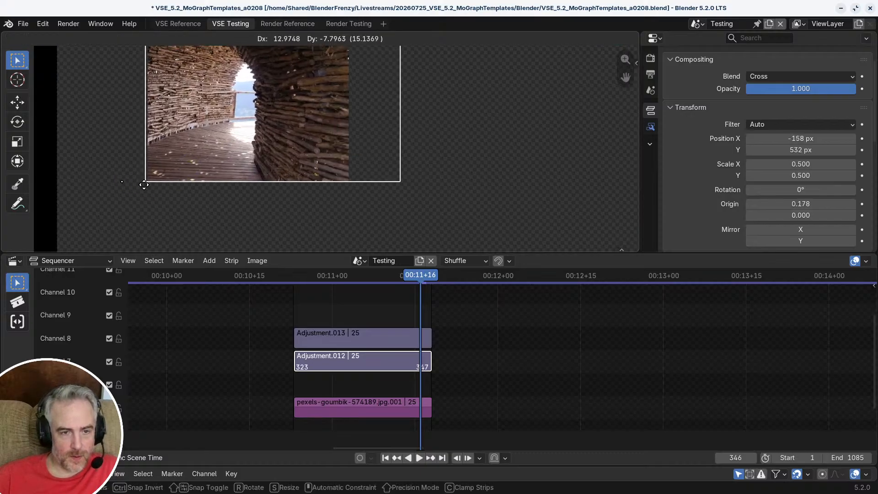
right_click(145, 185)
key(q)
click(147, 187)
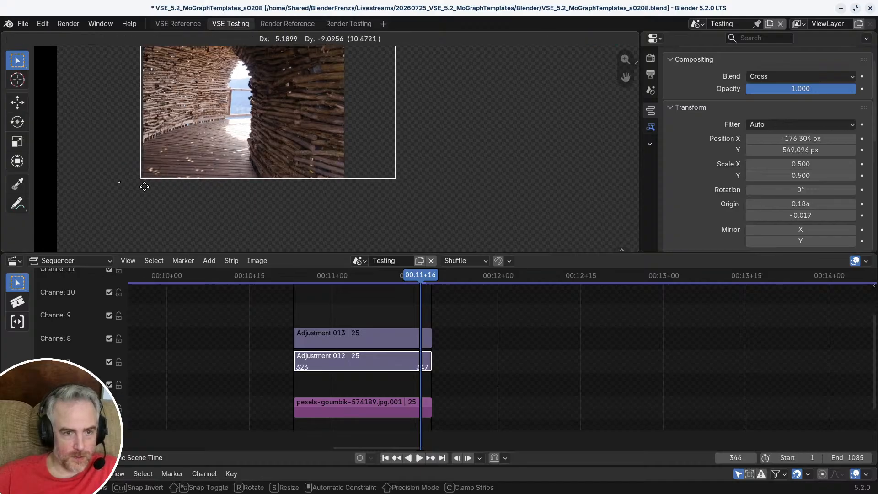
click(174, 192)
Step: Move Adjustment.012 into the upper-right quadrant of the canvas, at position X 485 px and Y 540 px
scroll(183, 179, down, 2)
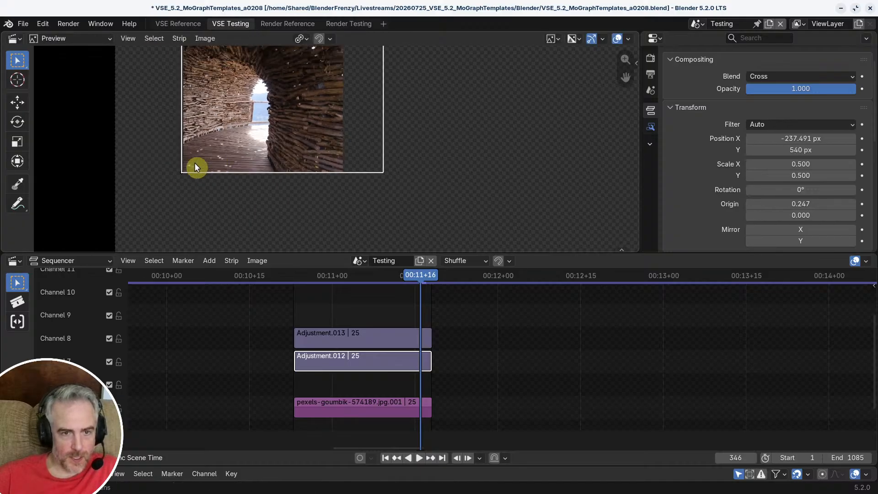
key(g)
click(412, 155)
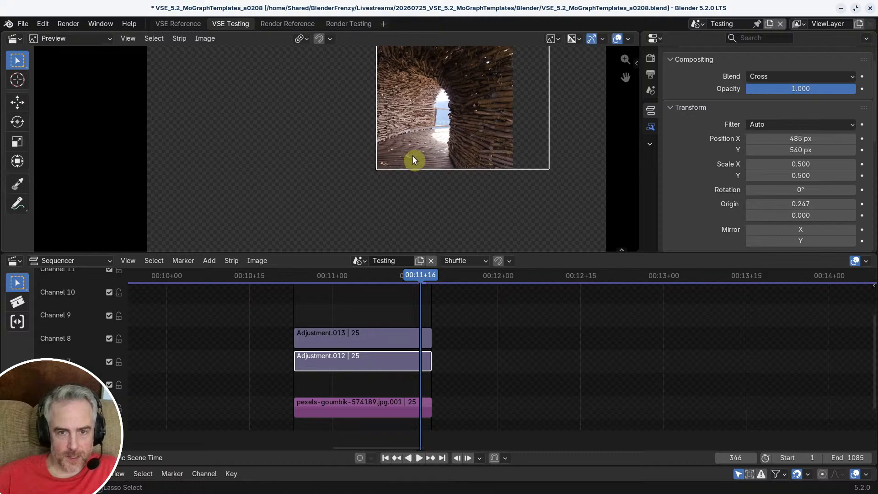
scroll(420, 189, down, 1)
middle_drag(421, 192, 388, 206)
scroll(388, 202, down, 1)
scroll(392, 202, up, 2)
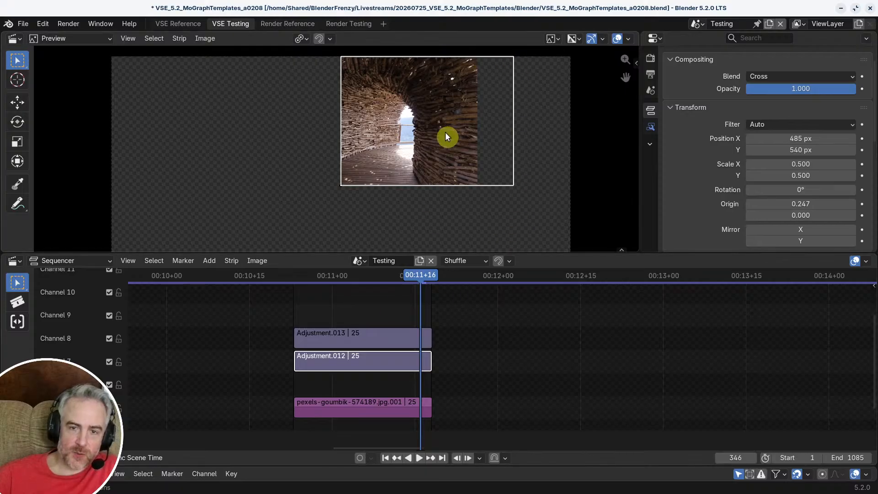
Step: Move the pexels-goumbik image horizontally to X 277 px to fill the cropped frame, and leave Meta_TR
click(369, 406)
key(g)
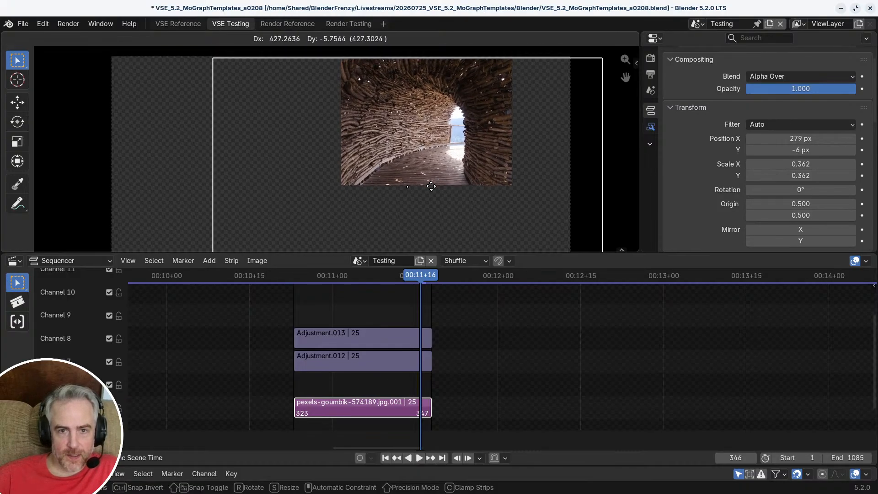
click(431, 185)
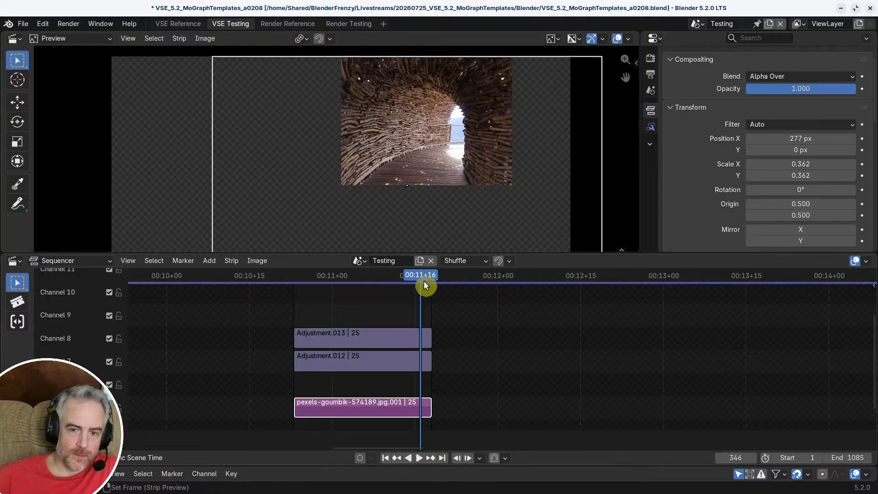
mouse_move(421, 277)
mouse_down()
mouse_move(405, 270)
mouse_move(418, 271)
mouse_up()
key(Tab)
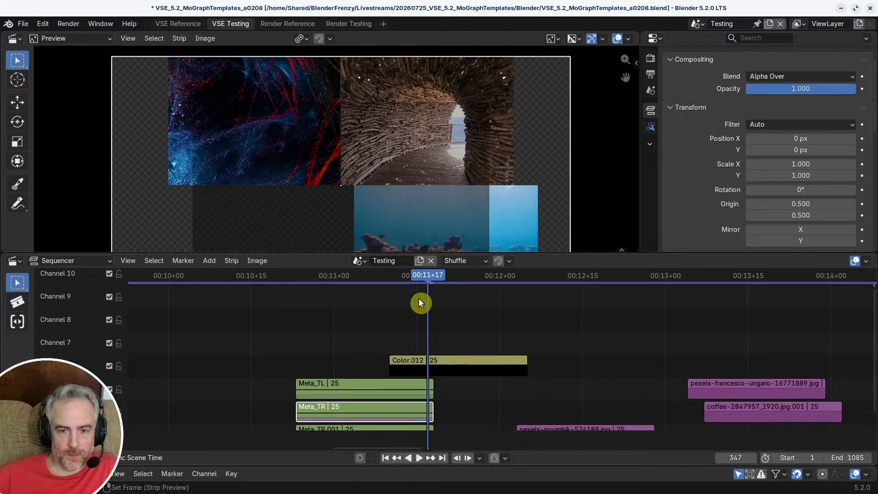
Step: Open Meta_TR.001 and replace its Adjustment.014 strip with the copied cropped adjustment, pasted at frame 323
drag(325, 280, 344, 377)
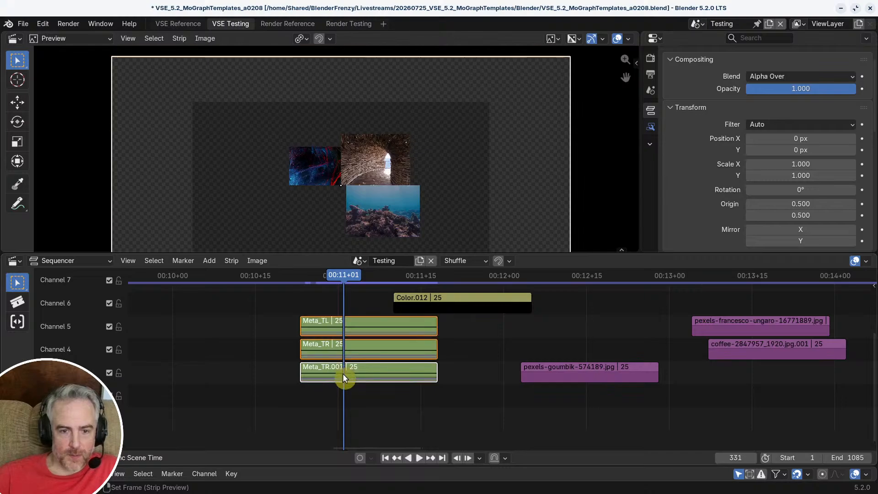
key(Tab)
click(356, 336)
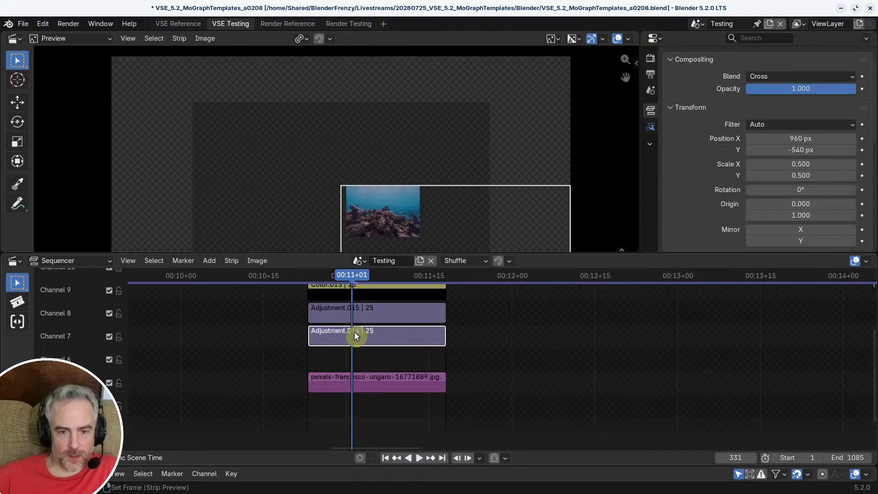
key(Delete)
key(Page_Down)
key(ctrl+v)
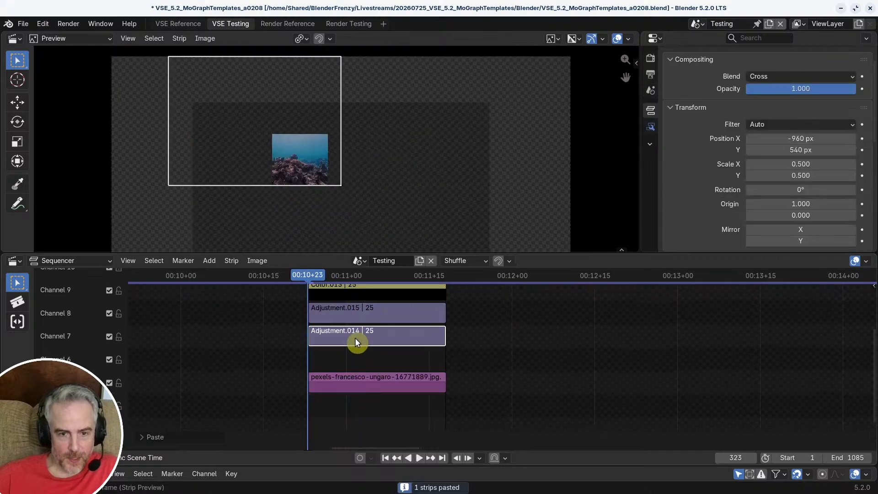
Step: Move Adjustment.014's origin to the upper-left corner of its cropped frame, at origin X 0.247 and Y 1.000
middle_drag(301, 198, 359, 213)
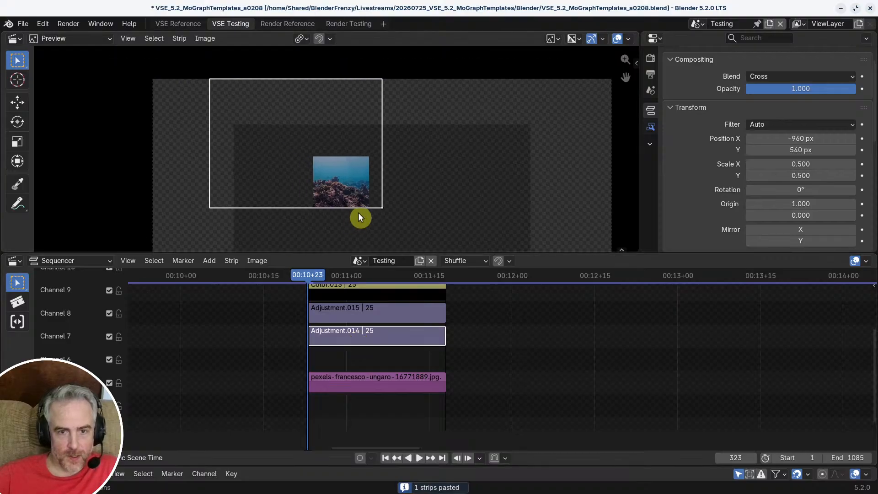
key(q)
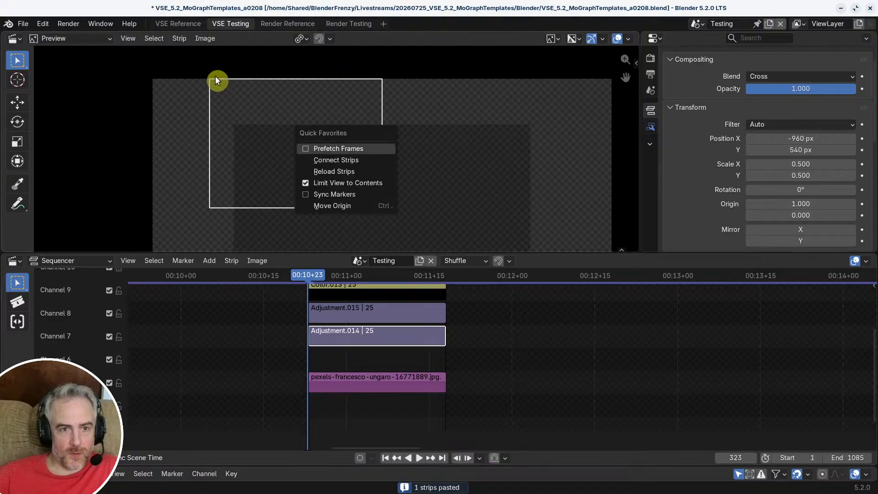
click(347, 206)
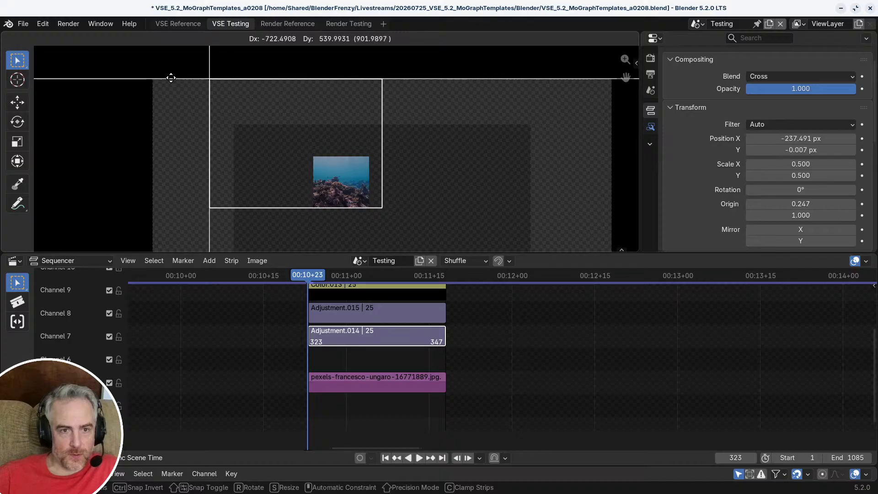
click(255, 112)
Step: Move Adjustment.014 into the lower-right quadrant of the canvas, at position X 485 px and Y -536 px
scroll(251, 109, down, 3)
middle_drag(239, 110, 197, 96)
scroll(198, 97, up, 1)
key(g)
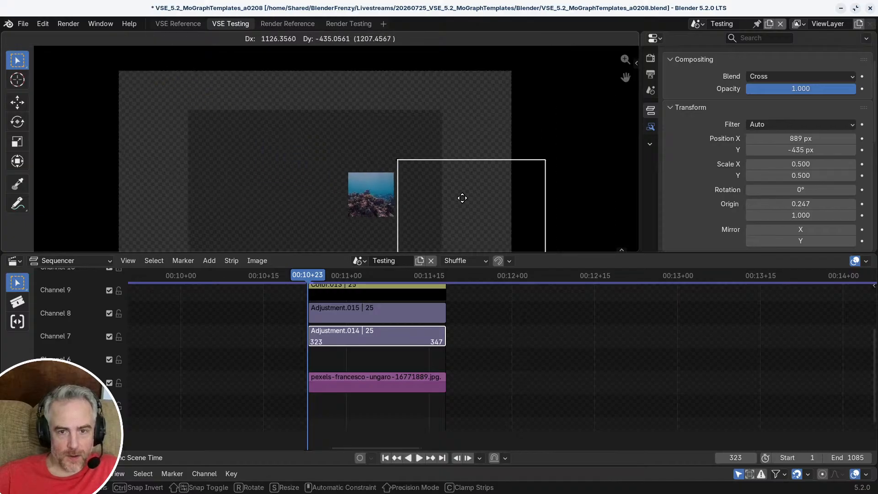
click(353, 210)
scroll(359, 201, down, 2)
middle_drag(354, 190, 317, 133)
scroll(317, 132, up, 2)
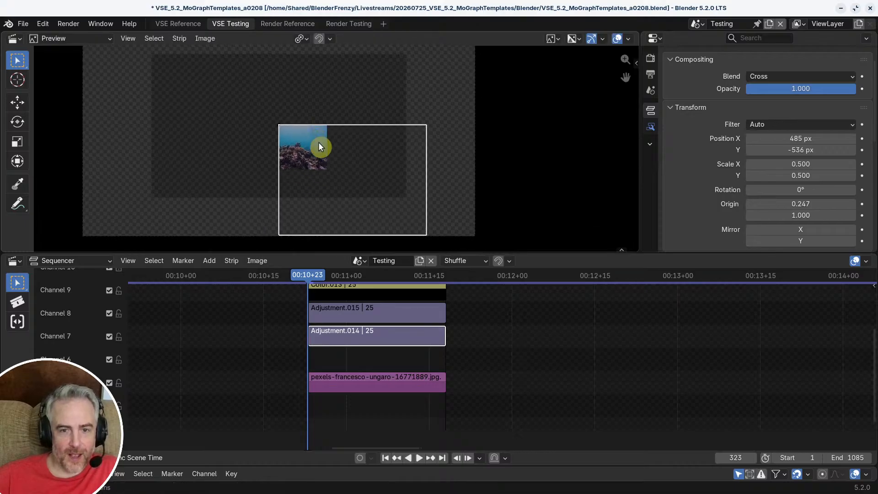
scroll(332, 151, up, 1)
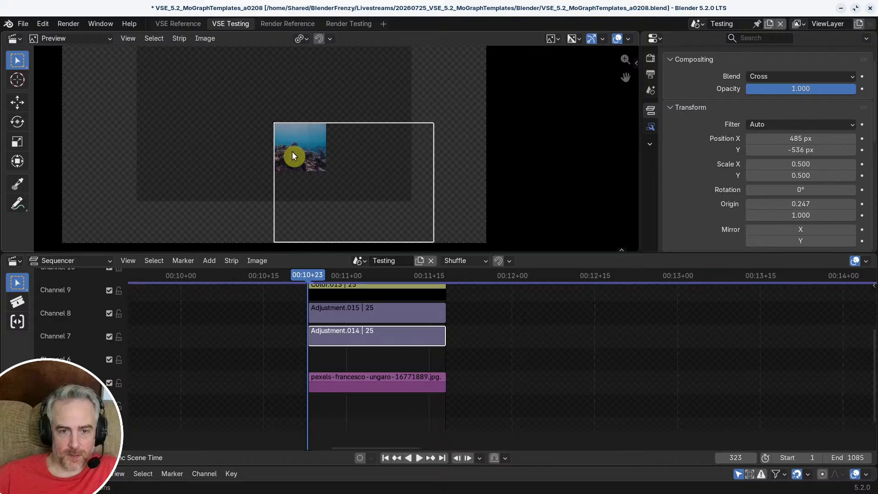
Step: At frame 347, reposition the pexels-francesco-ungaro reef image to X 217 px and Y 14 px so it fills the cropped frame
middle_drag(372, 357, 351, 362)
click(329, 394)
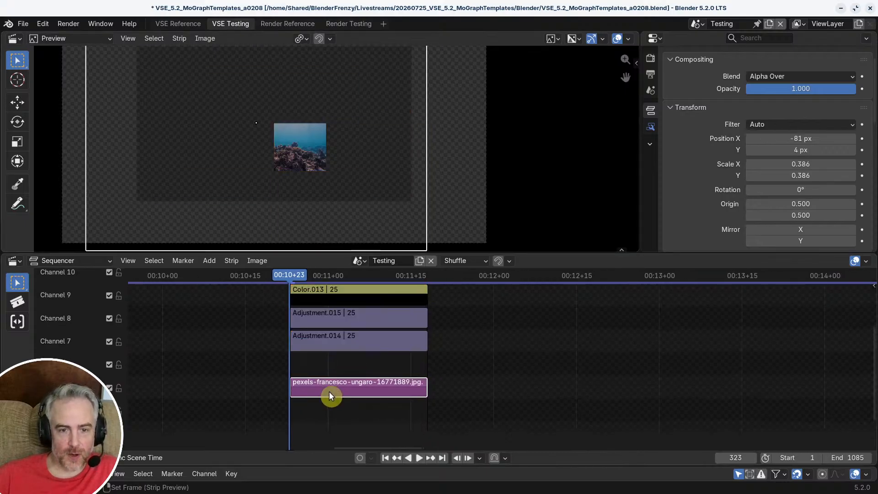
drag(396, 273, 421, 278)
scroll(360, 186, down, 2)
middle_drag(359, 185, 339, 161)
scroll(339, 161, up, 2)
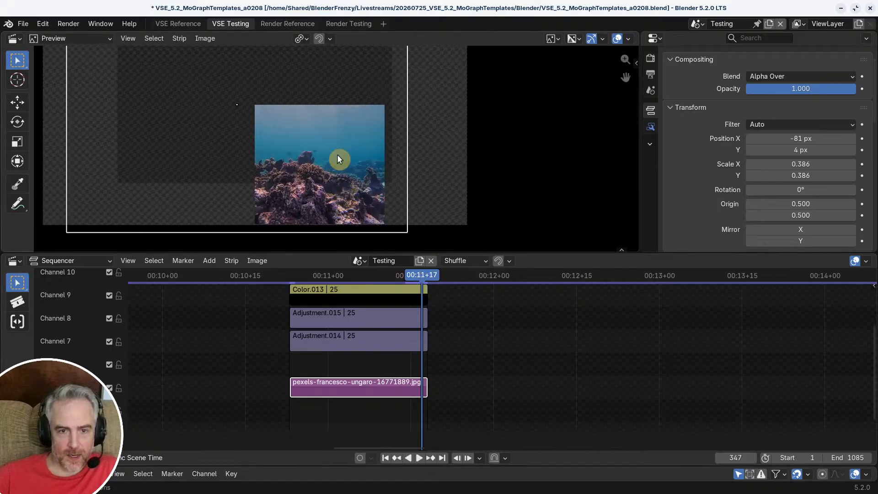
drag(337, 157, 412, 159)
click(514, 358)
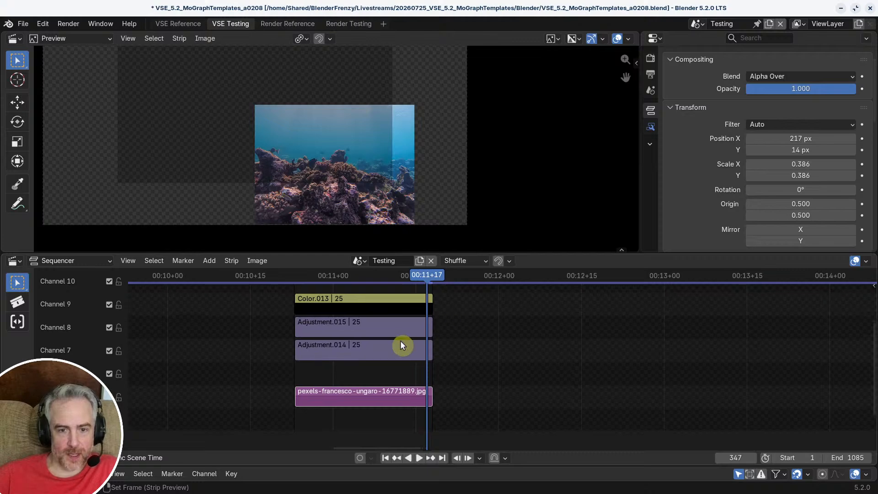
Step: Delete the black color strips: Color.013 inside Meta_TR.001, and Color.012 outside after leaving the meta
scroll(401, 343, up, 2)
click(385, 337)
key(Delete)
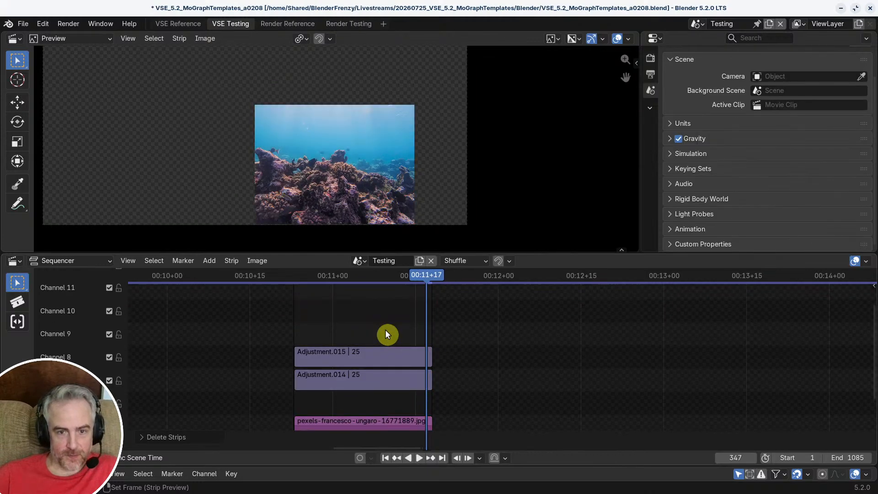
key(Tab)
key(Delete)
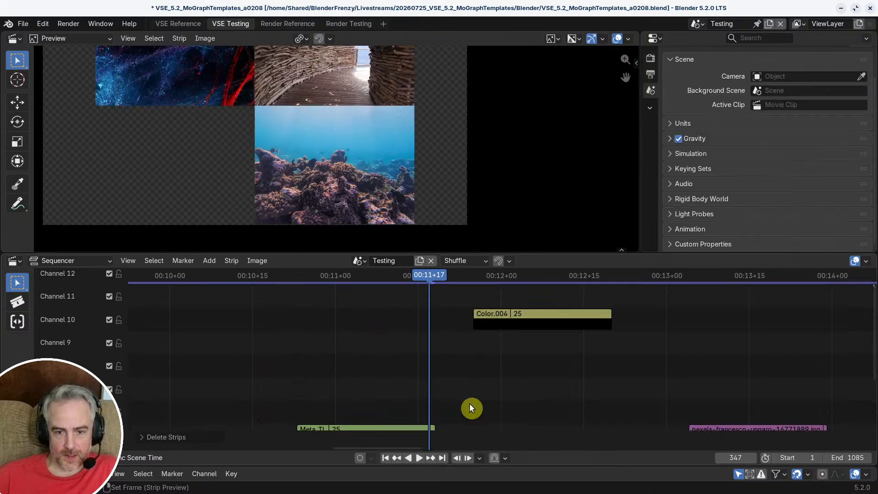
Step: Scrub back across the three stacked metas to frame 328 and examine how the images align in the preview
scroll(469, 402, down, 3)
ctrl+middle_drag(456, 394, 553, 341)
middle_drag(487, 334, 472, 311)
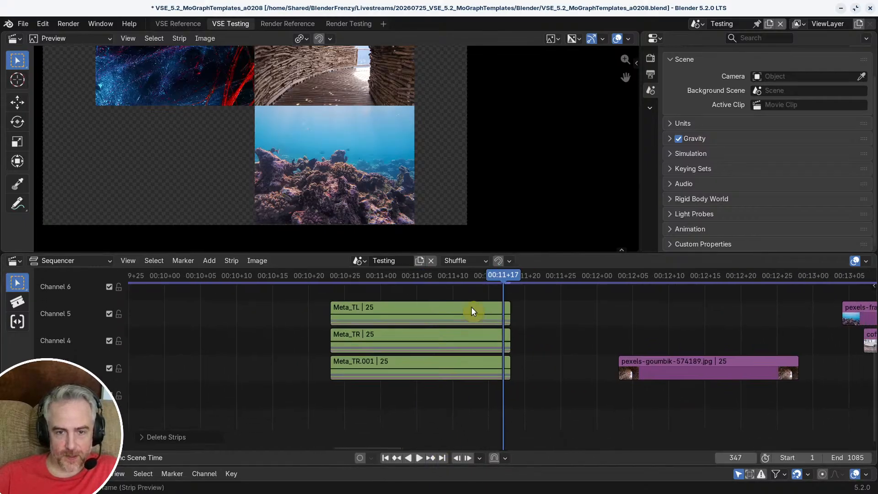
scroll(335, 115, down, 4)
middle_drag(335, 114, 372, 179)
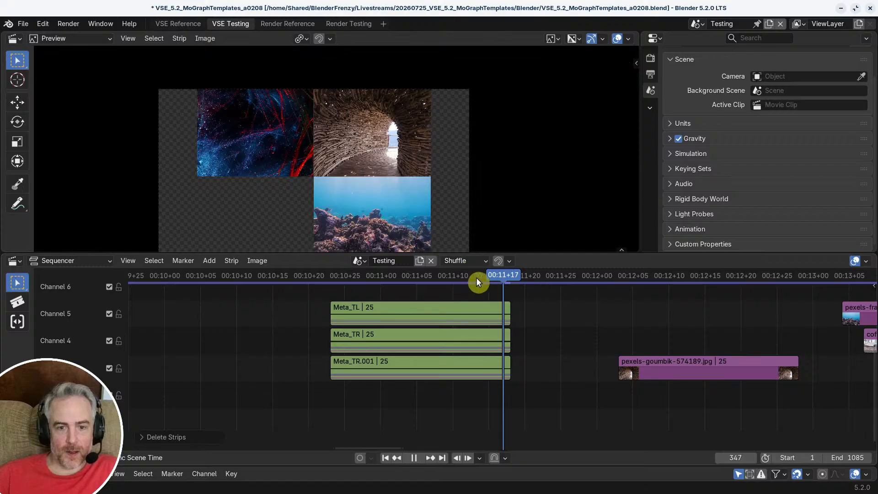
drag(476, 278, 367, 279)
scroll(350, 196, up, 3)
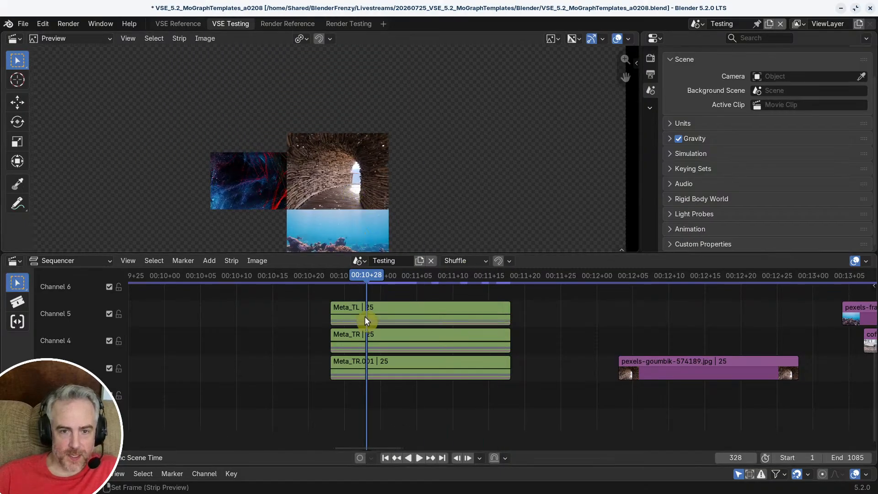
middle_drag(347, 246, 346, 192)
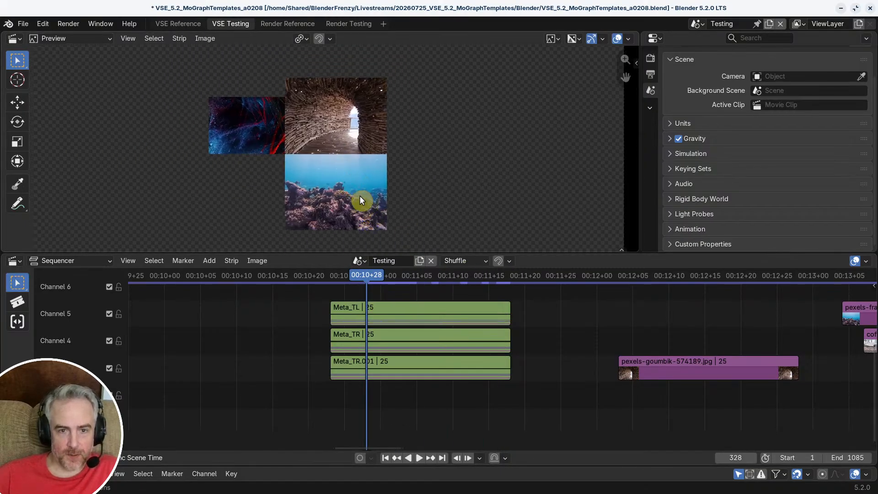
scroll(355, 185, down, 2)
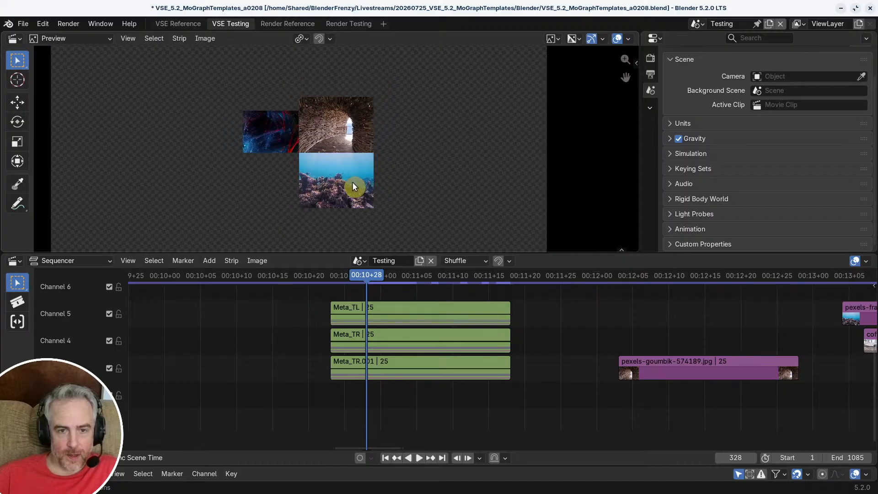
Step: Scrub the three stacked metas back to their first frame, 323, while viewing the whole canvas
scroll(352, 185, down, 2)
key(space)
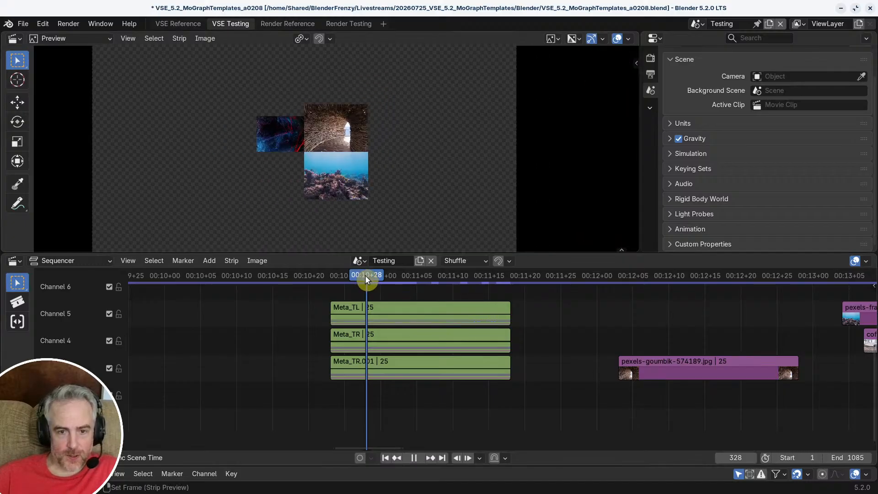
click(358, 277)
drag(357, 276, 354, 278)
key(w)
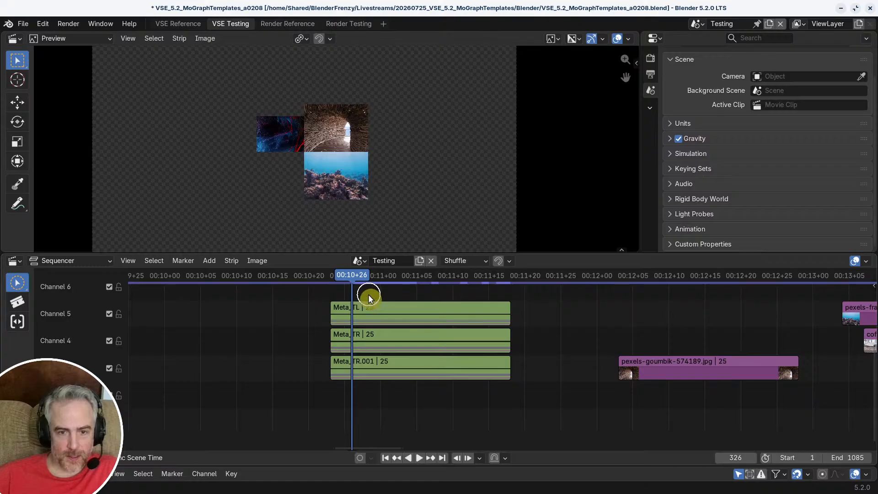
key(Page_Down)
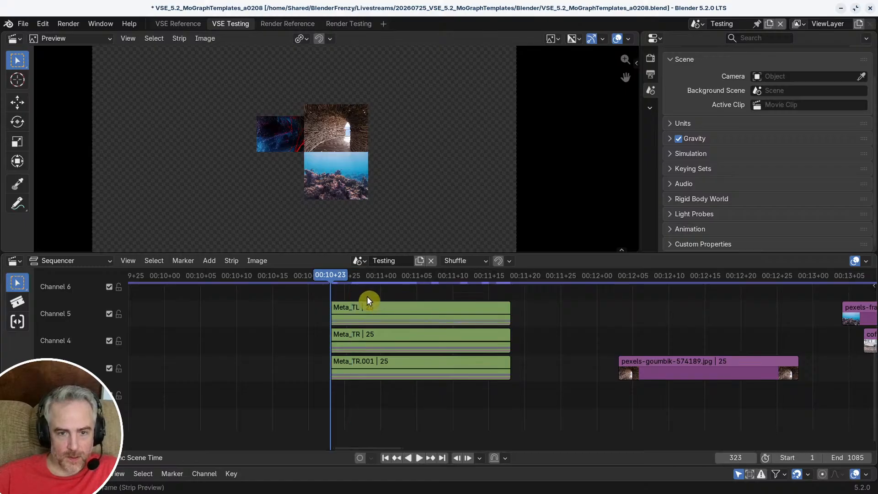
Step: Inside Meta_TR.001, rename the scale-animated strip Adjustment.015 as Adj_ScaleAnim
click(371, 367)
key(Tab)
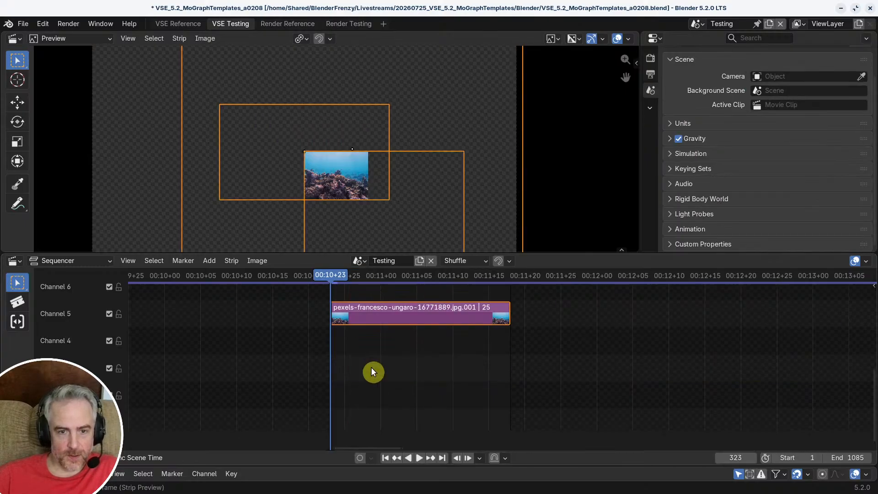
middle_drag(372, 367, 349, 418)
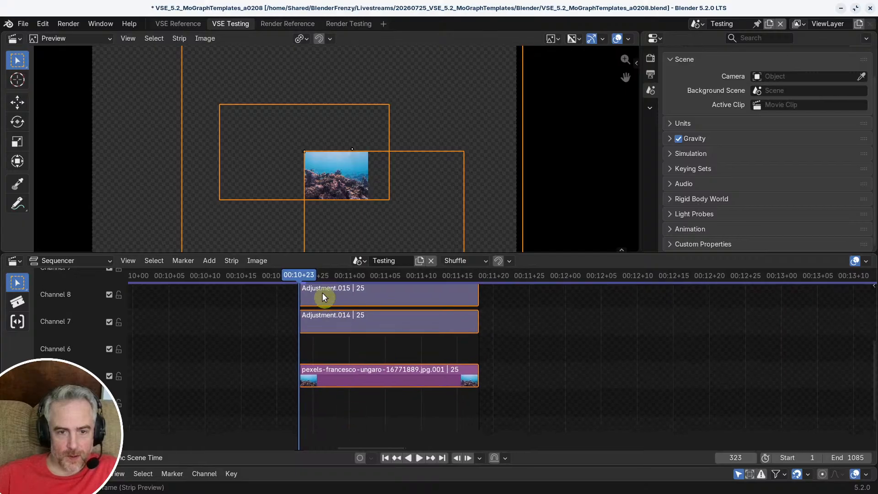
middle_drag(324, 296, 329, 327)
click(355, 331)
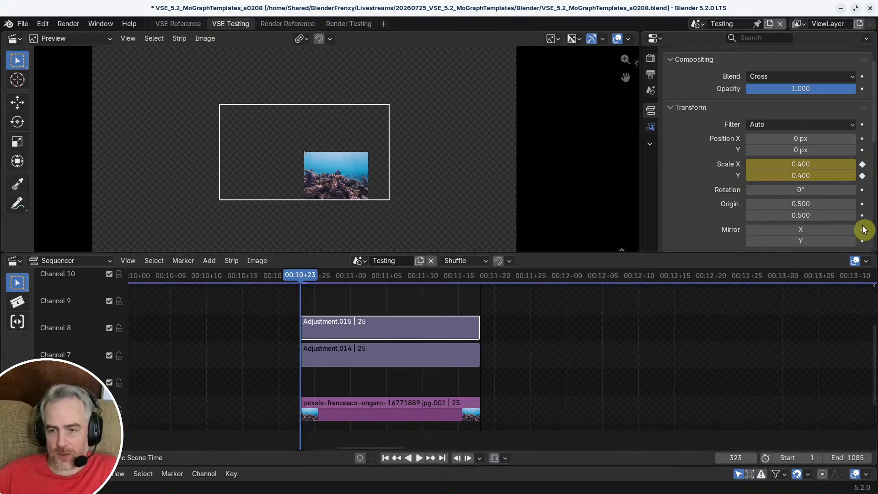
scroll(800, 183, down, 5)
scroll(800, 183, up, 5)
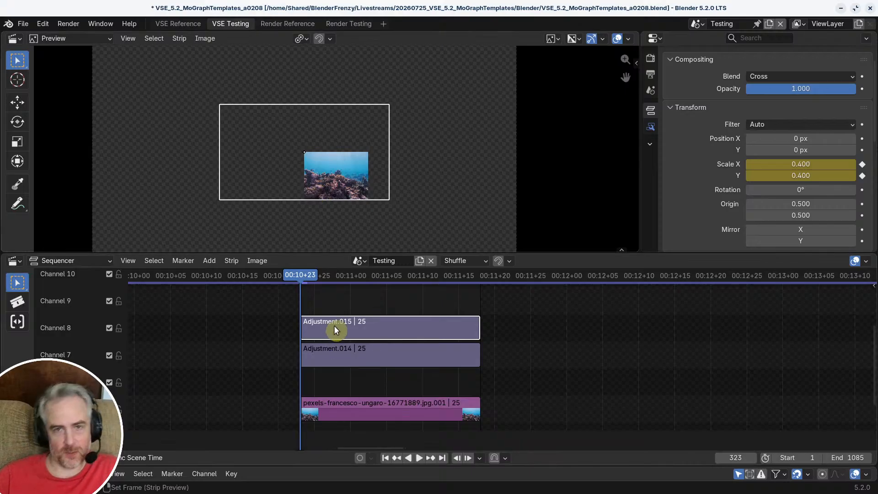
key(F2)
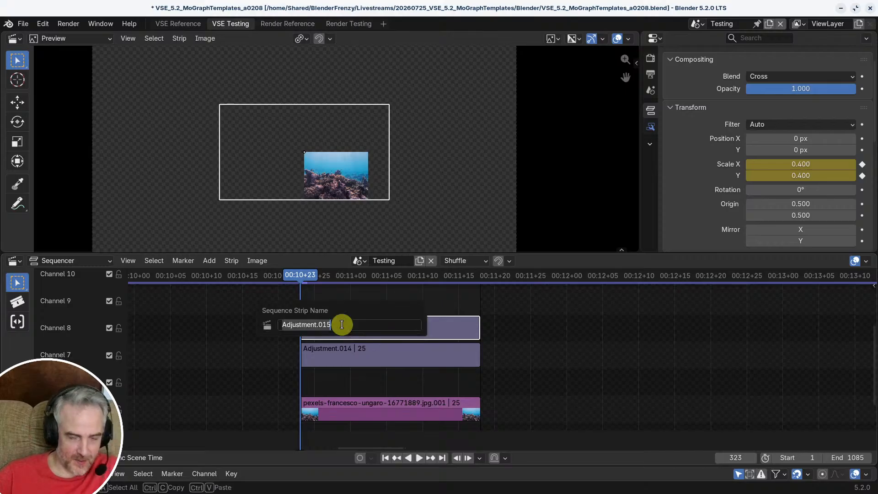
text(Adj_ScaleAnim)
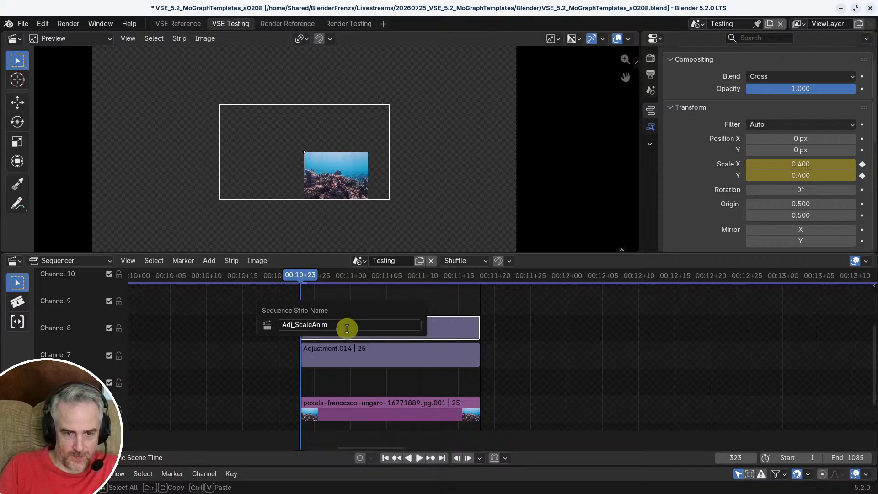
key(Return)
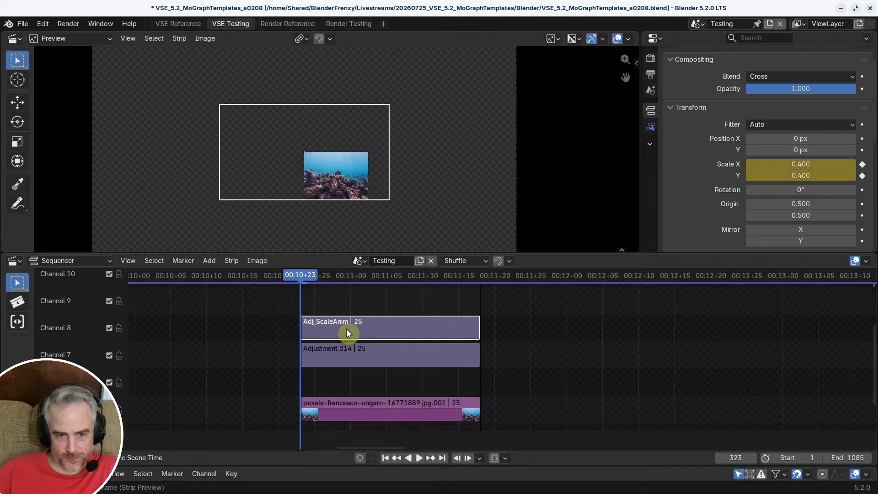
Step: Rename the positioning and cropping strip Adjustment.014 as Adj_Pos_Crop
click(354, 357)
key(F2)
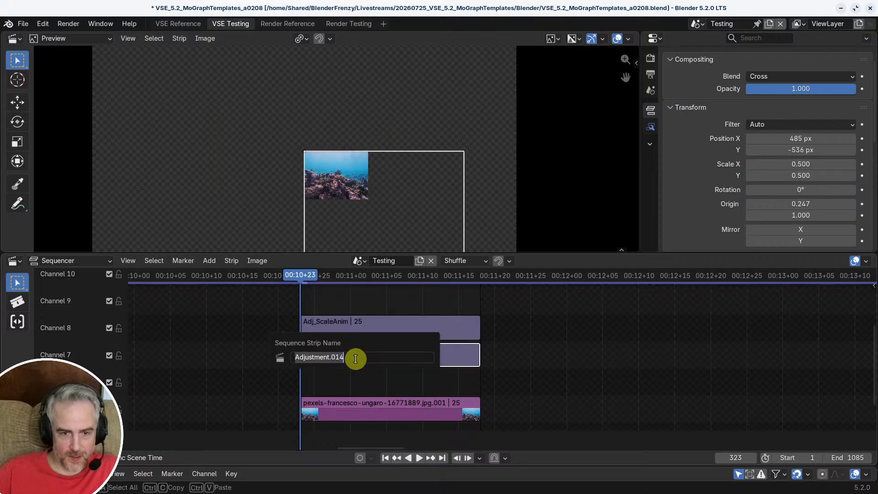
text(Adj_Pos_Crop)
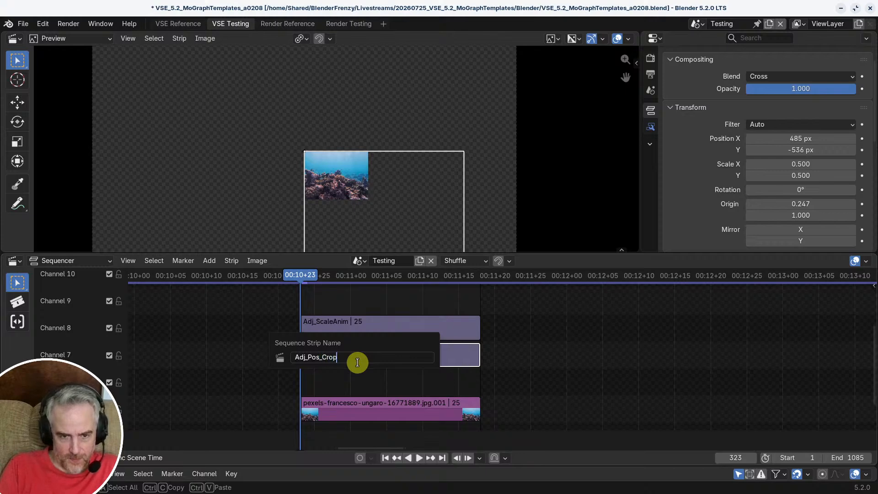
key(Return)
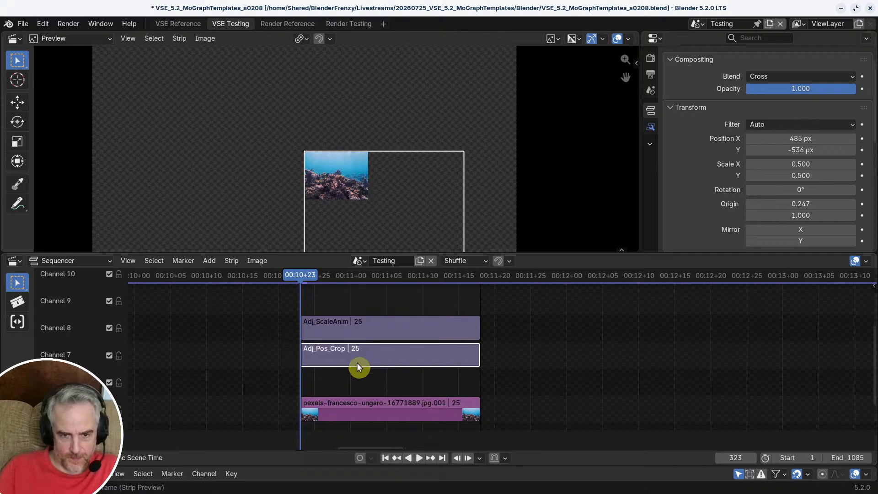
Step: Step out of Meta_TR.001 to check the stacked metas, and reopen it to view its strips
click(372, 322)
key(a)
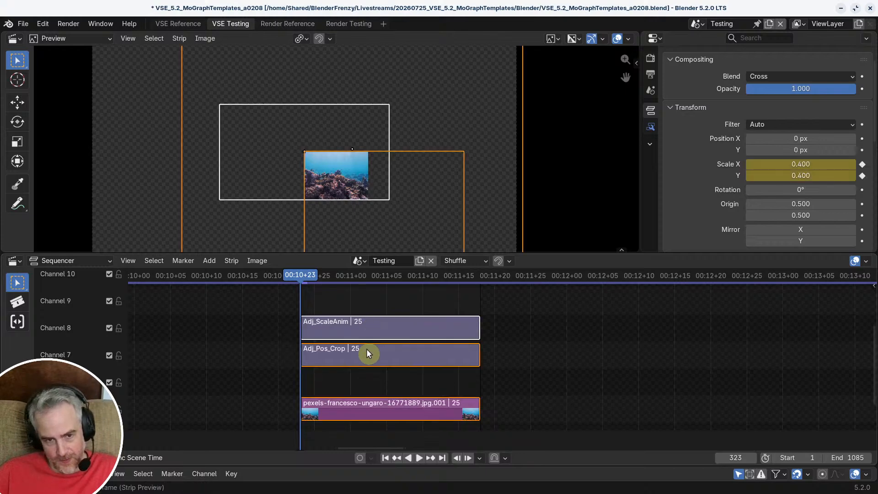
click(370, 351)
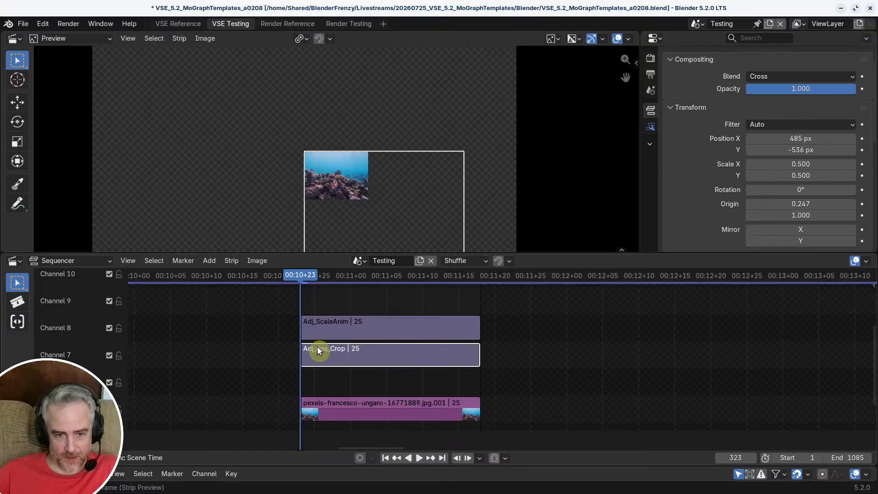
key(Tab)
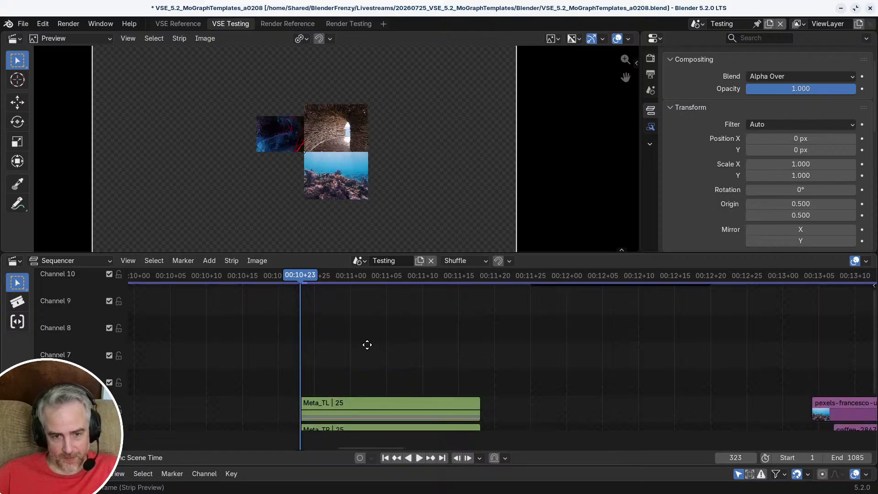
middle_drag(367, 345, 360, 317)
middle_drag(353, 365, 356, 298)
key(Tab)
ctrl+middle_drag(356, 297, 373, 327)
shift+middle_drag(373, 328, 345, 347)
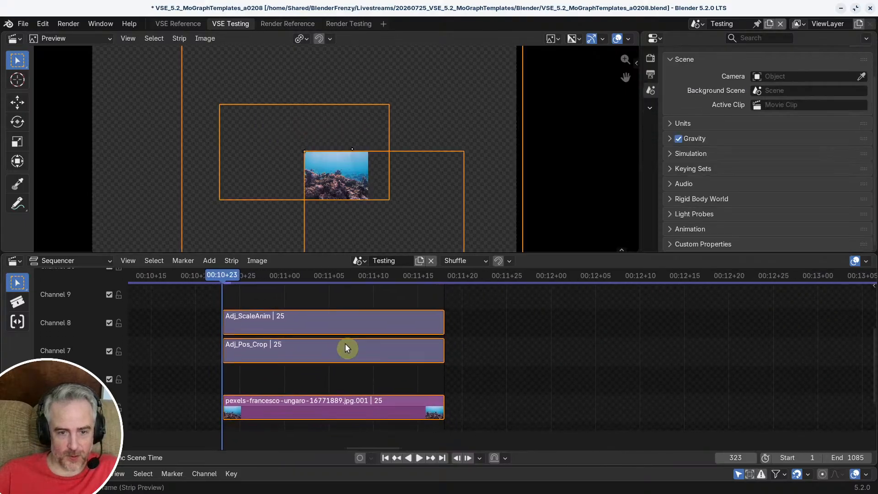
Step: Keyframe Adj_ScaleAnim's X and Y scale at 0.600 on frame 323
click(240, 279)
click(280, 344)
scroll(363, 276, down, 2)
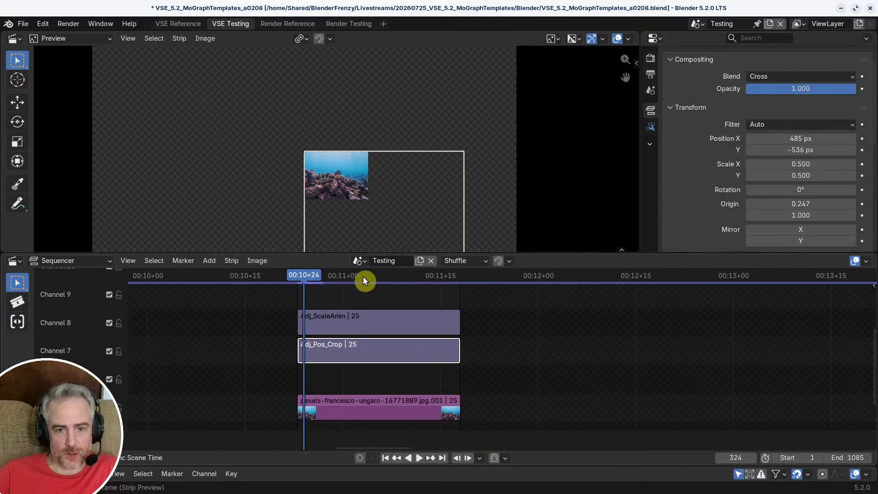
click(350, 318)
click(298, 277)
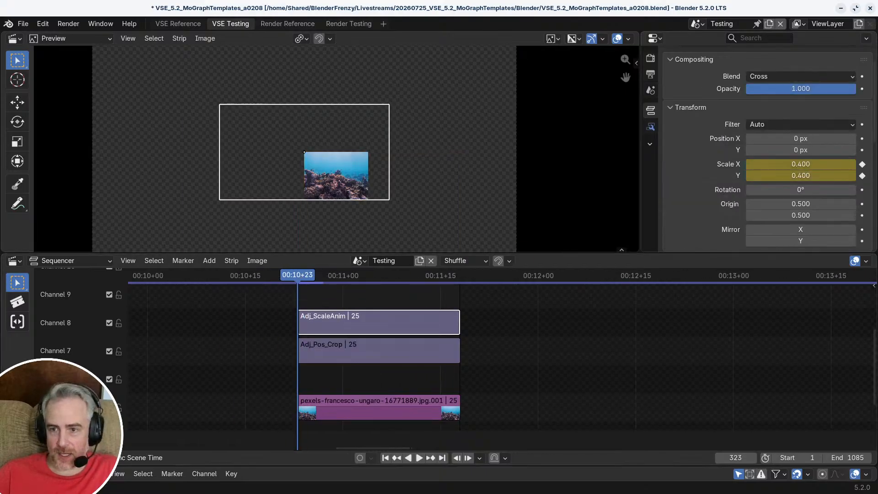
drag(808, 167, 807, 176)
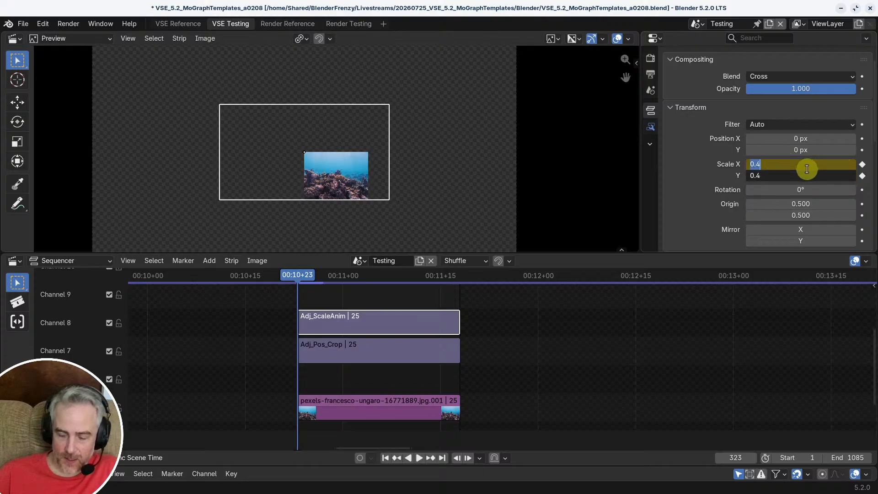
text(.)
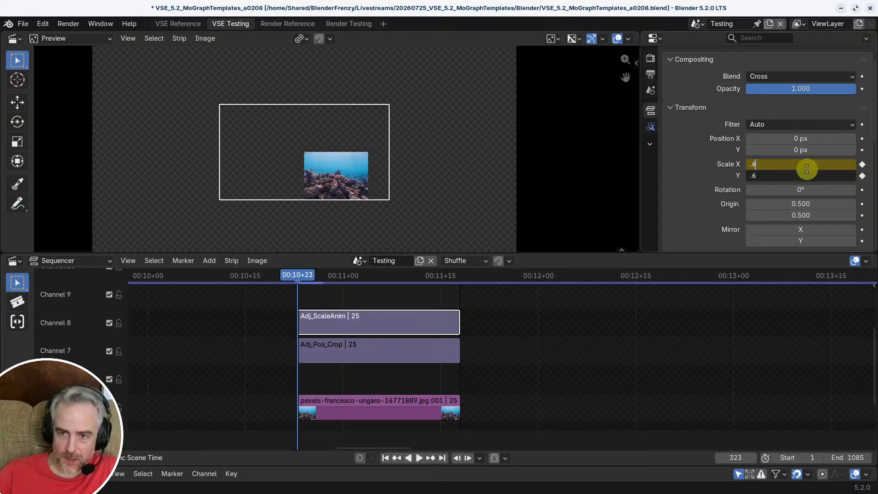
text(6)
key(Return)
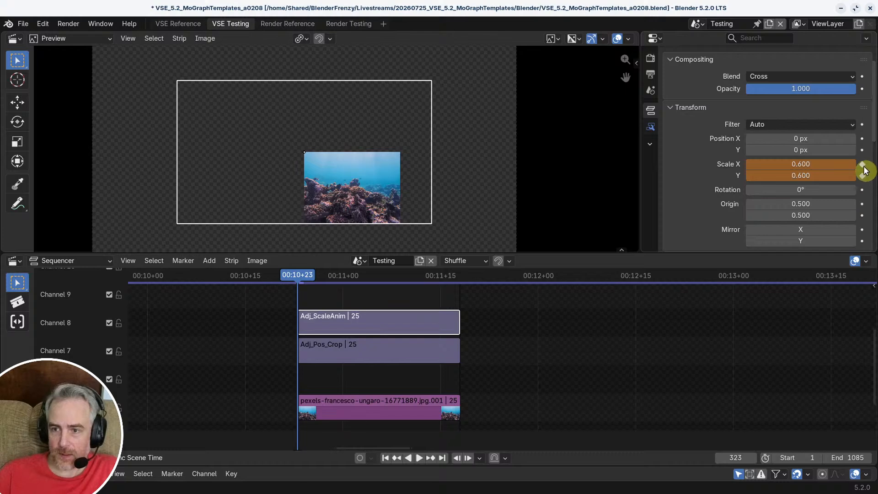
click(863, 169)
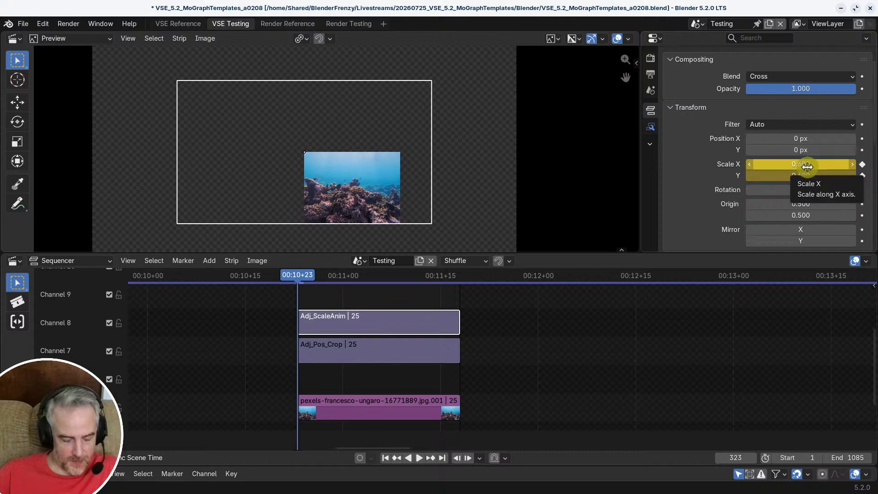
Step: Copy the 0.600 X and Y scale to frame 333 of Adj_ScaleAnim and keyframe it there
key(space)
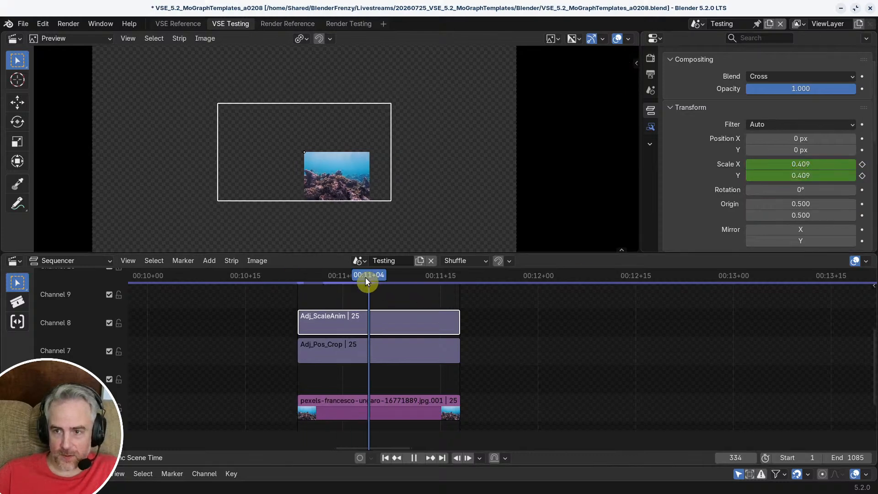
drag(366, 278, 364, 278)
text(0.600)
text(0.600)
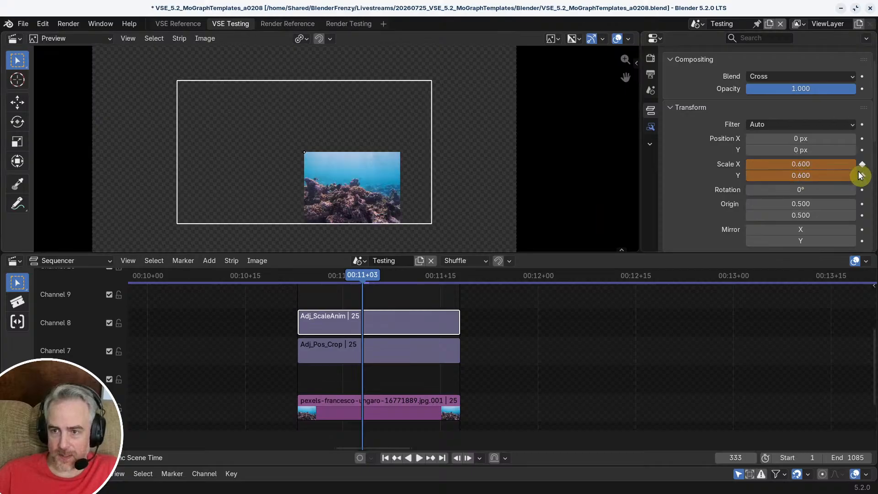
click(862, 176)
Step: Scrub through the new scale animation, leave the meta and compare the reef image's size with the other two images
key(space)
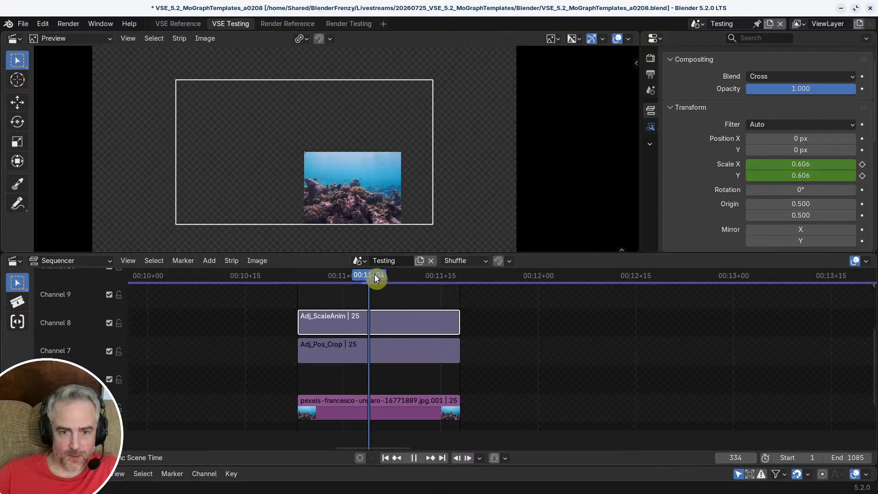
drag(374, 278, 316, 281)
key(Tab)
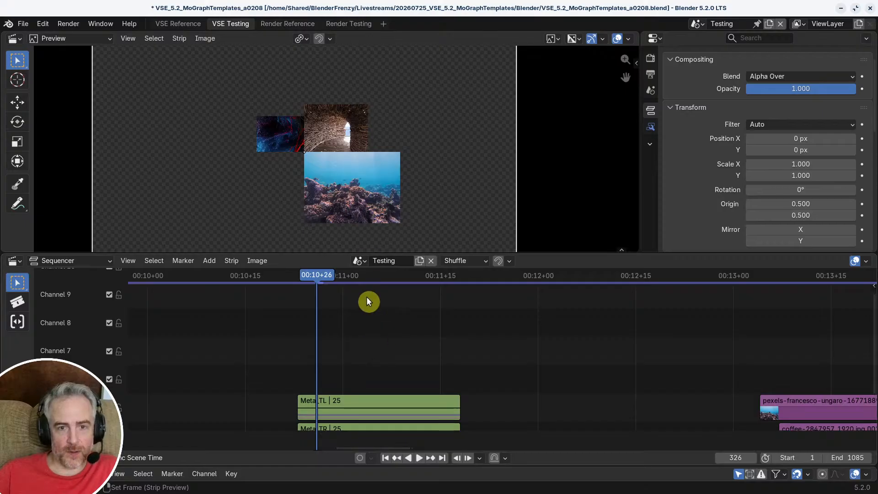
scroll(353, 169, down, 3)
scroll(354, 175, up, 5)
middle_drag(357, 184, 376, 161)
scroll(375, 161, down, 2)
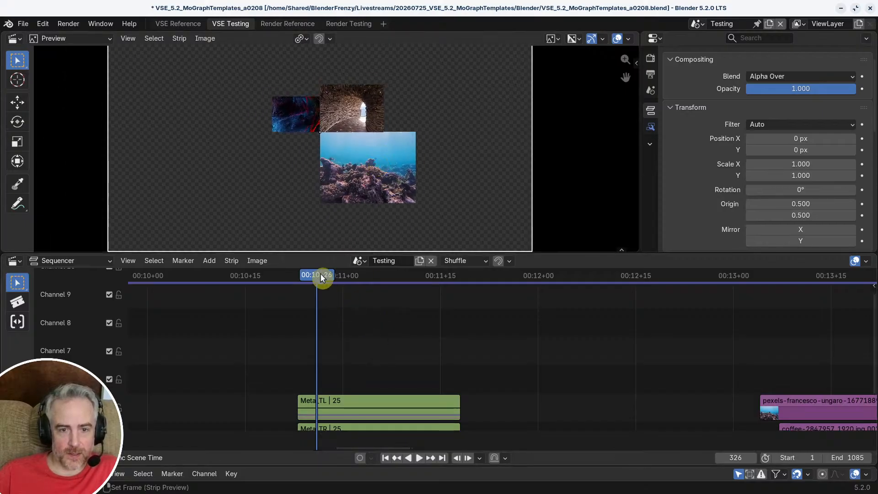
drag(320, 277, 342, 328)
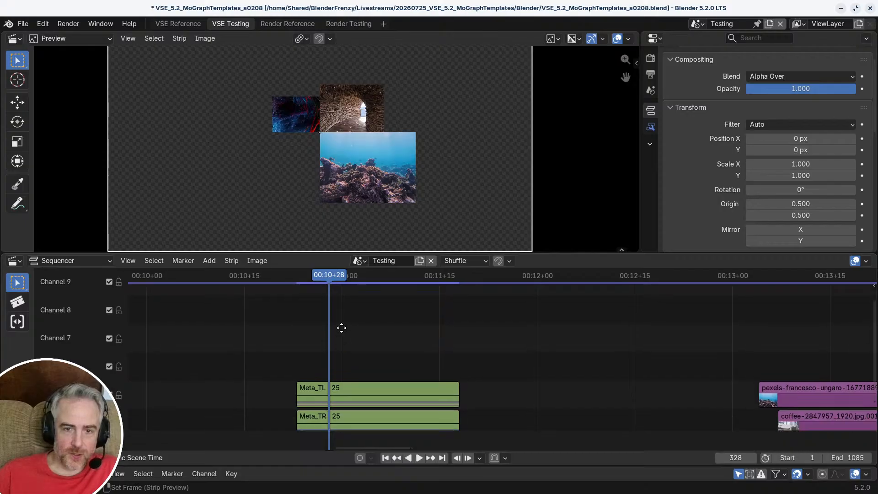
mouse_move(342, 328)
middle_down()
mouse_move(341, 292)
mouse_move(353, 318)
middle_up()
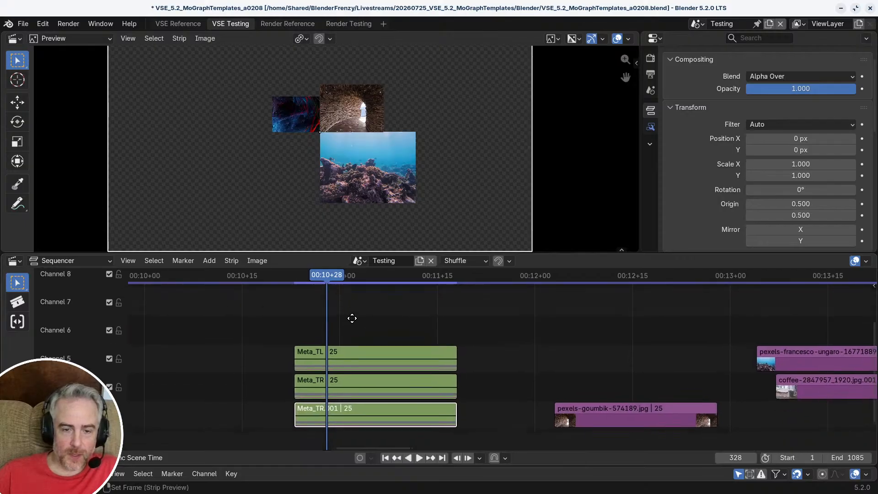
Step: Reopen Meta_TR.001, select Adj_ScaleAnim at frame 323, and return to the top-level timeline
click(338, 386)
click(339, 417)
key(Tab)
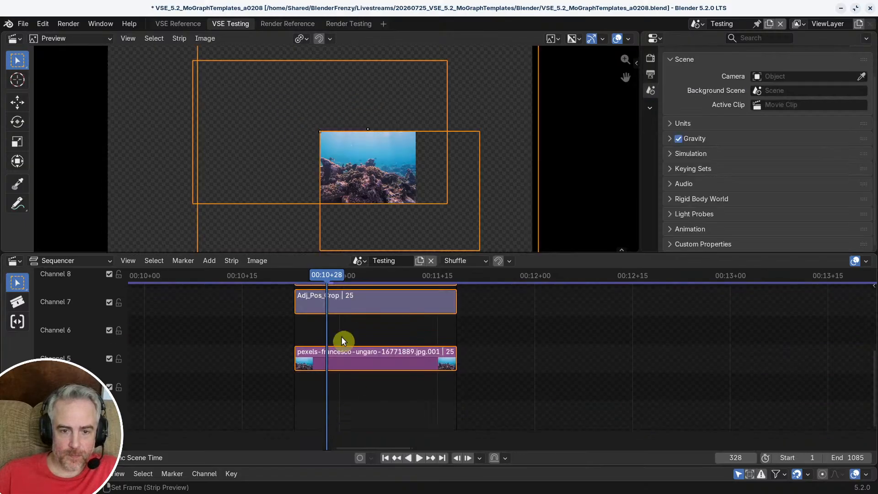
key(Down)
click(333, 328)
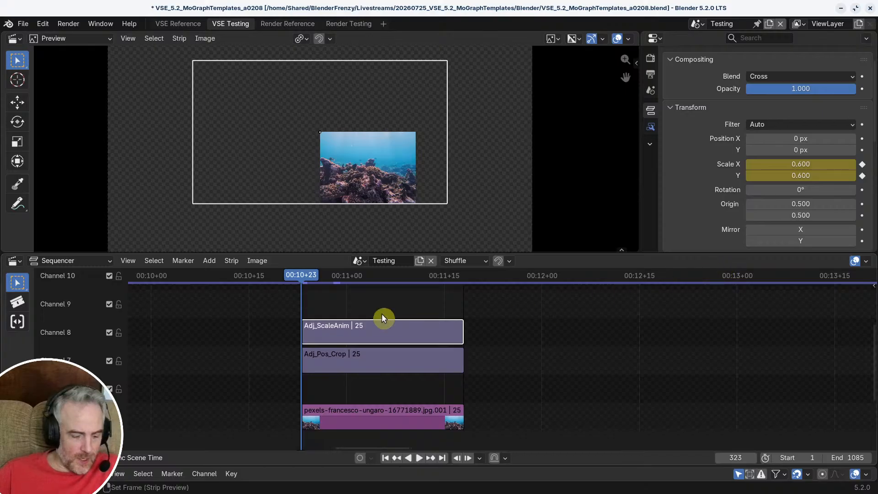
key(Tab)
Step: Open Meta_TR, check the transform values of Adjustment.012 and Adjustment.013, and return to the top-level timeline
click(350, 360)
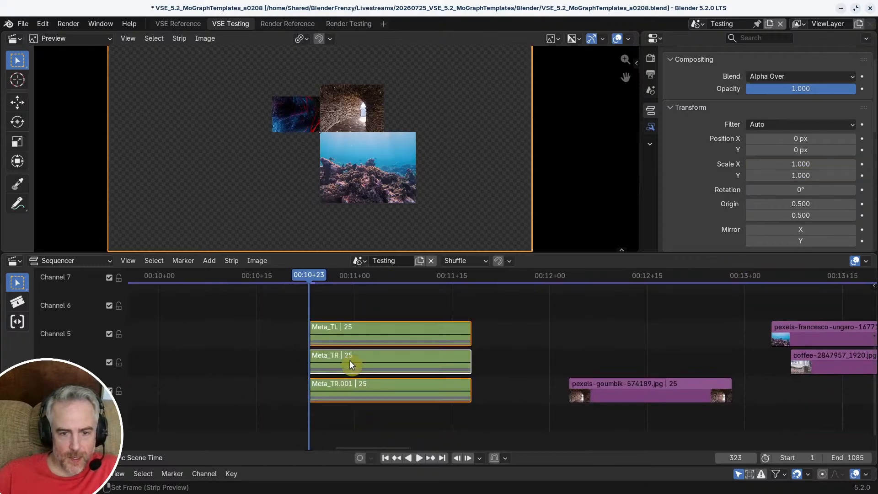
key(Tab)
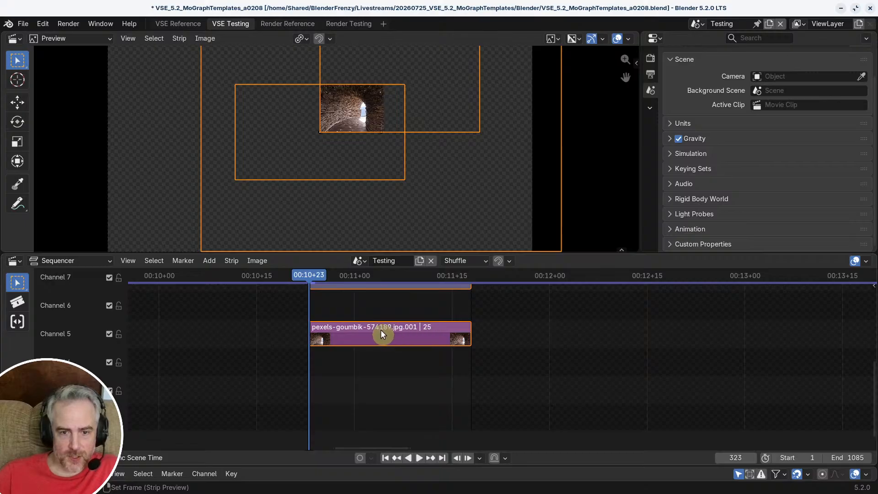
click(370, 353)
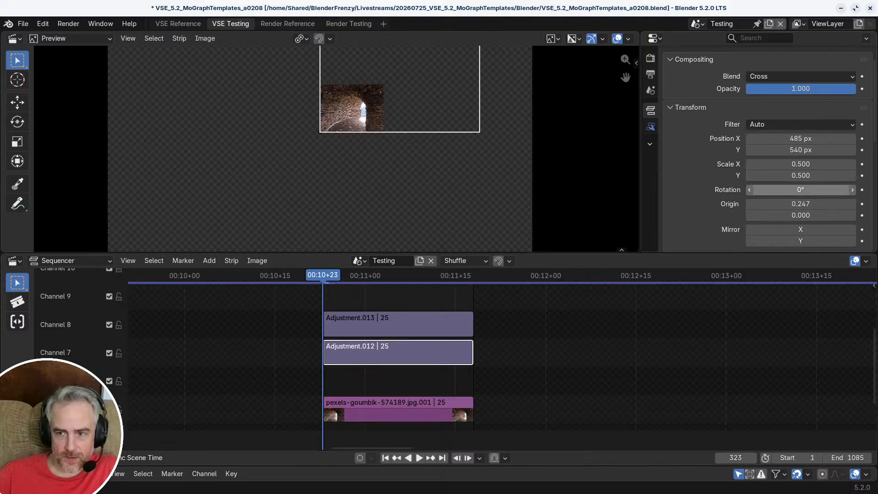
scroll(805, 189, down, 4)
click(389, 322)
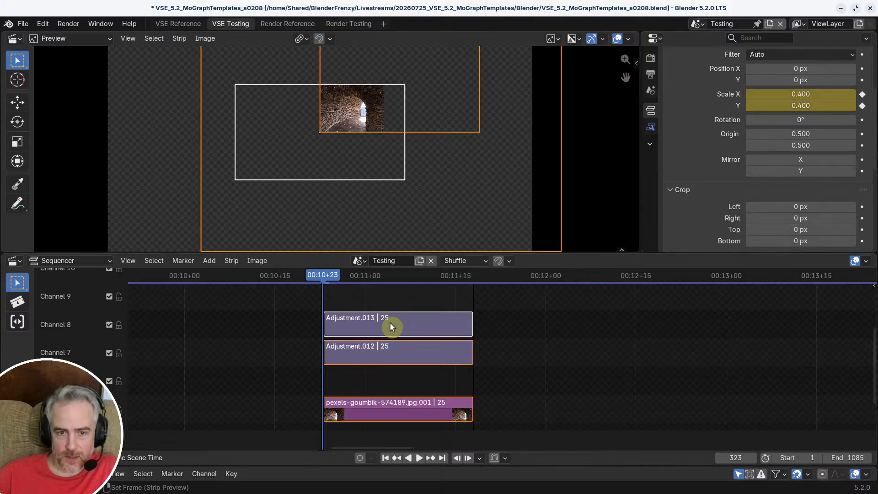
key(Tab)
middle_drag(492, 331, 480, 272)
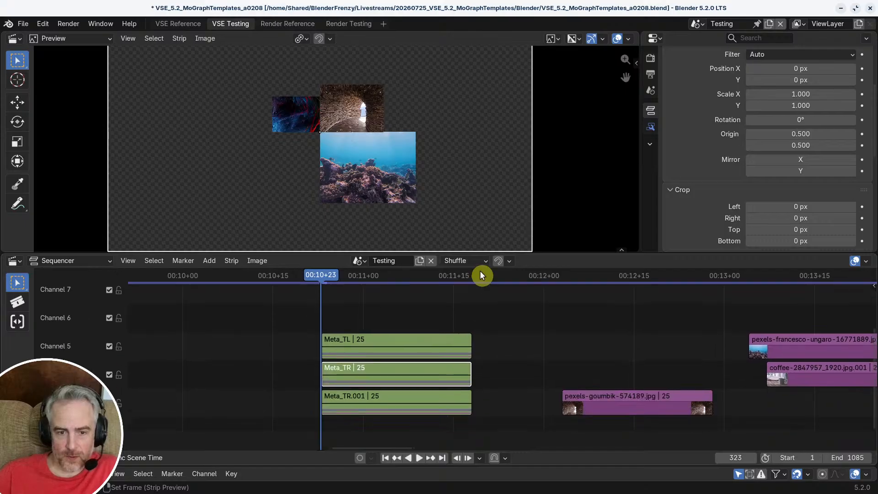
Step: Open Meta_TR.001 and set Adj_ScaleAnim's X and Y scale to 0.55, keyframed at frame 323
click(366, 341)
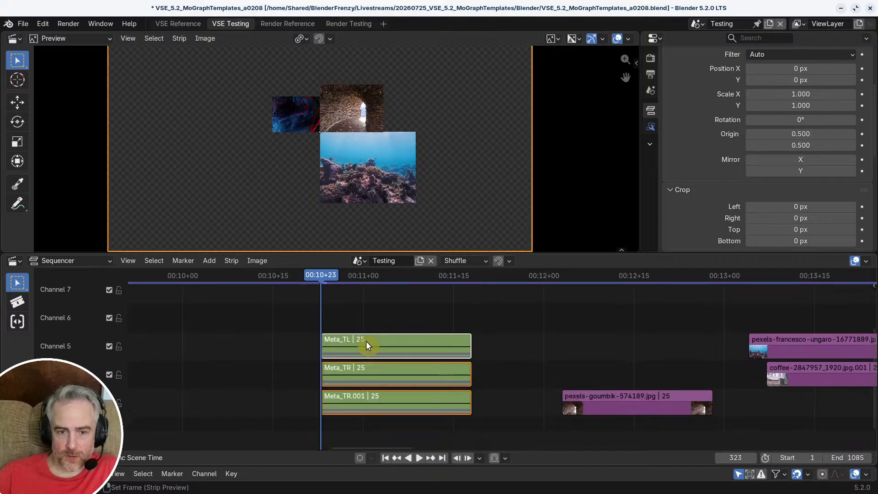
click(366, 344)
click(360, 370)
click(359, 395)
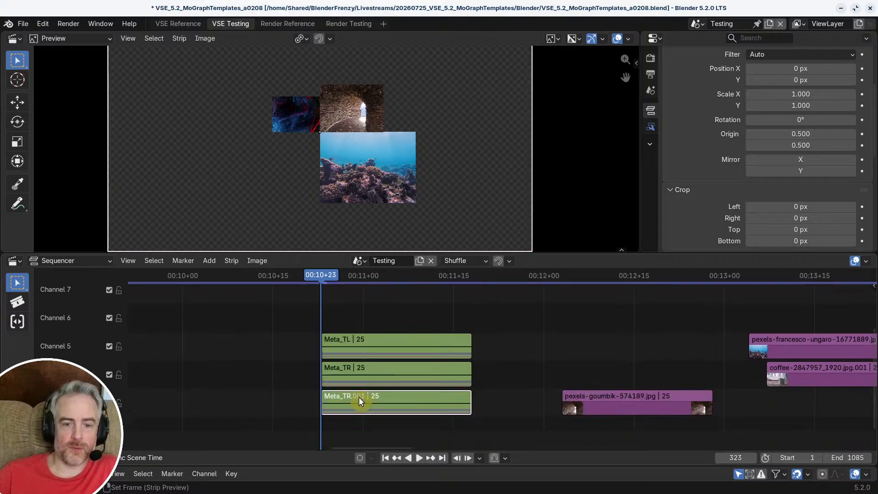
key(Tab)
middle_drag(368, 333, 368, 384)
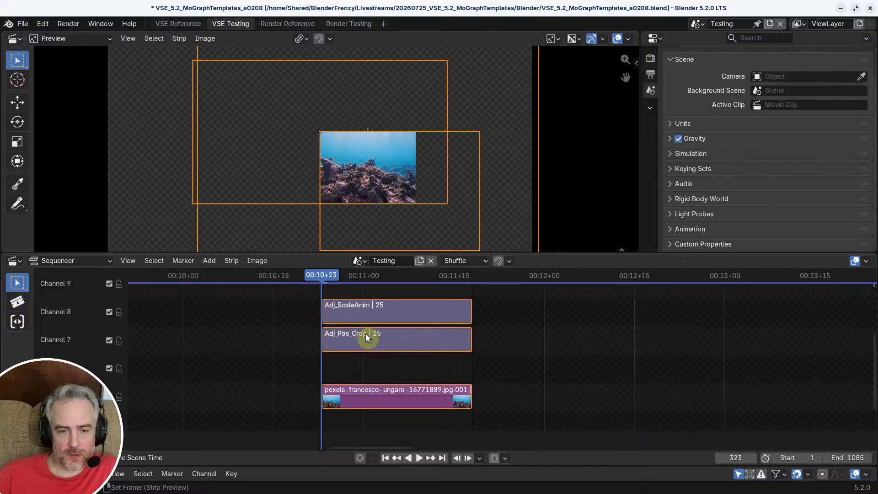
click(370, 306)
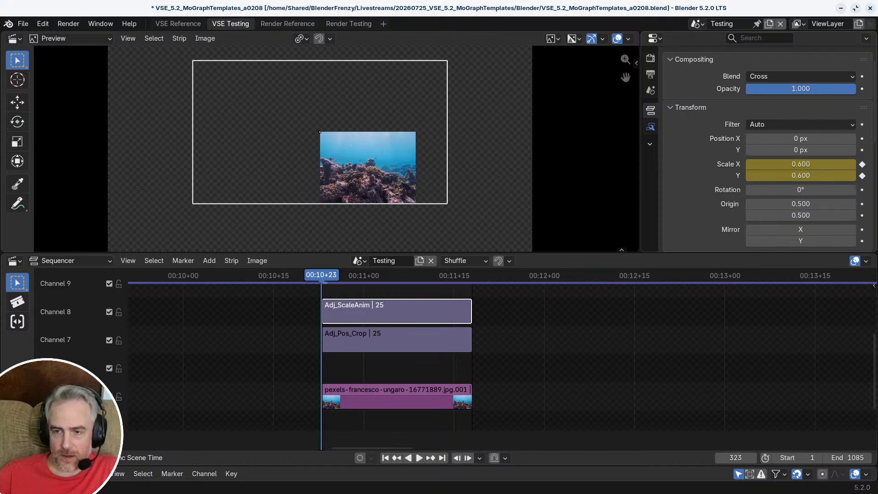
click(798, 166)
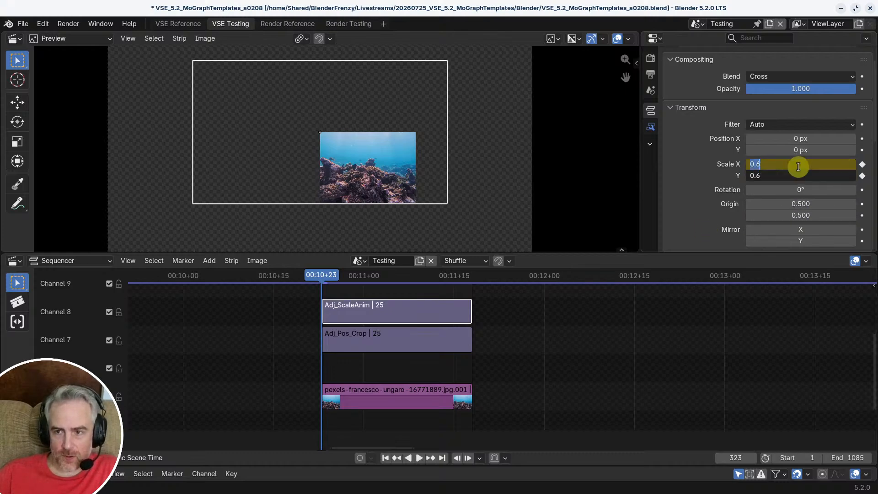
text(.55)
key(Return)
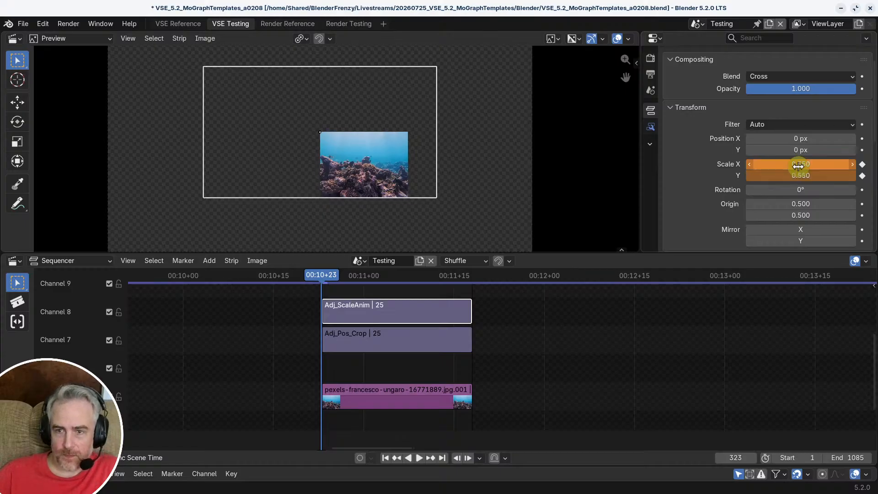
click(862, 164)
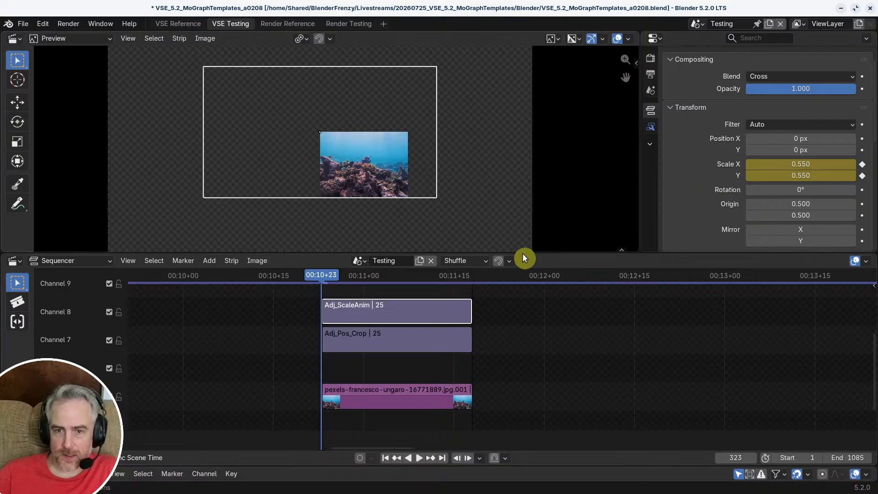
Step: Copy the 0.550 X and Y scale to frame 333 of Adj_ScaleAnim and keyframe it there
key(space)
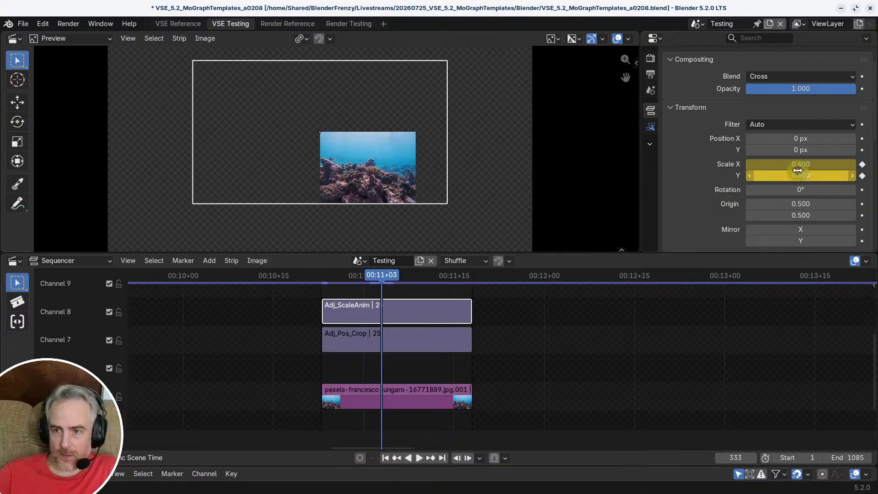
text(0.550)
text(0.550)
click(863, 176)
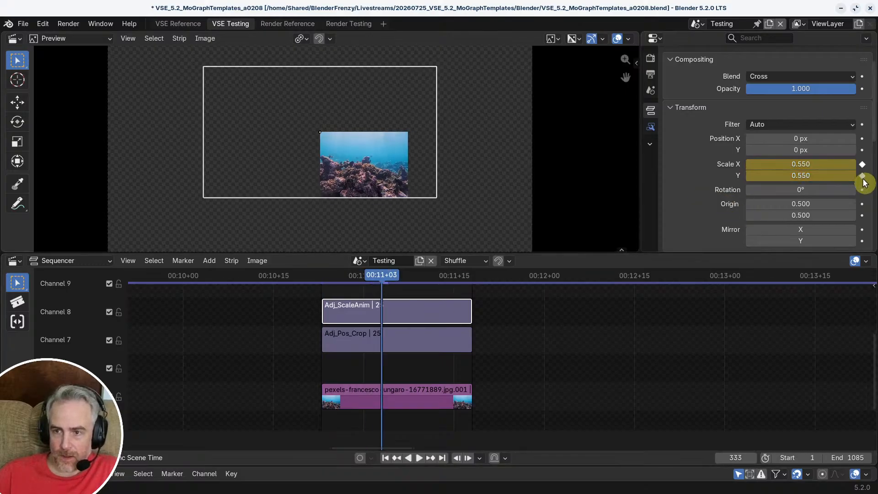
Step: Leave the meta at frame 336 and duplicate Meta_TR.001 onto channel 2, directly below the original
mouse_move(395, 277)
mouse_down()
mouse_move(339, 277)
mouse_move(469, 279)
mouse_move(399, 283)
mouse_up()
key(Tab)
middle_drag(399, 283, 400, 408)
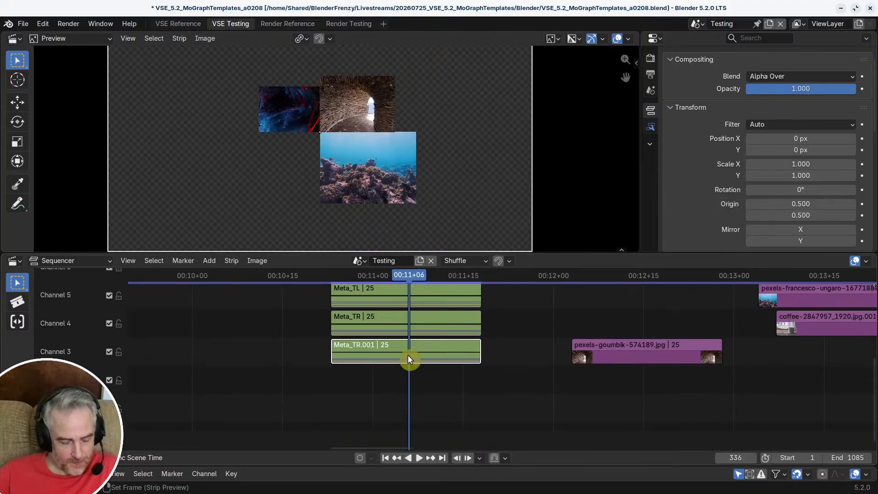
key(shift+d)
click(407, 380)
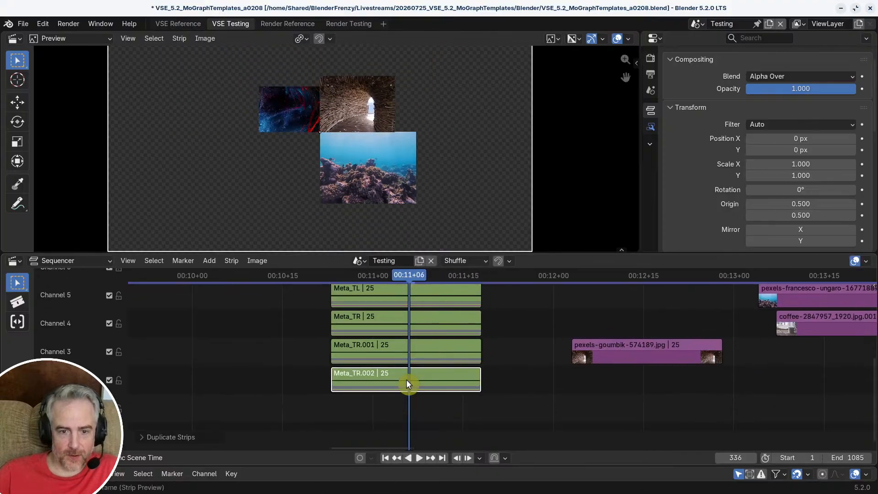
Step: Open the duplicated meta and move Adj_Pos_Crop.001's origin close to its upper-right corner, at about 1.000, 0.993
click(407, 379)
key(Tab)
middle_drag(414, 327, 511, 374)
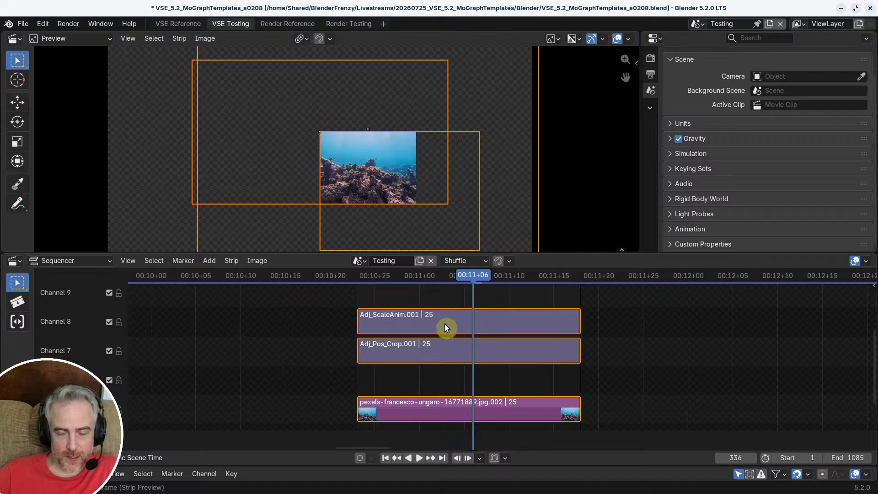
click(418, 343)
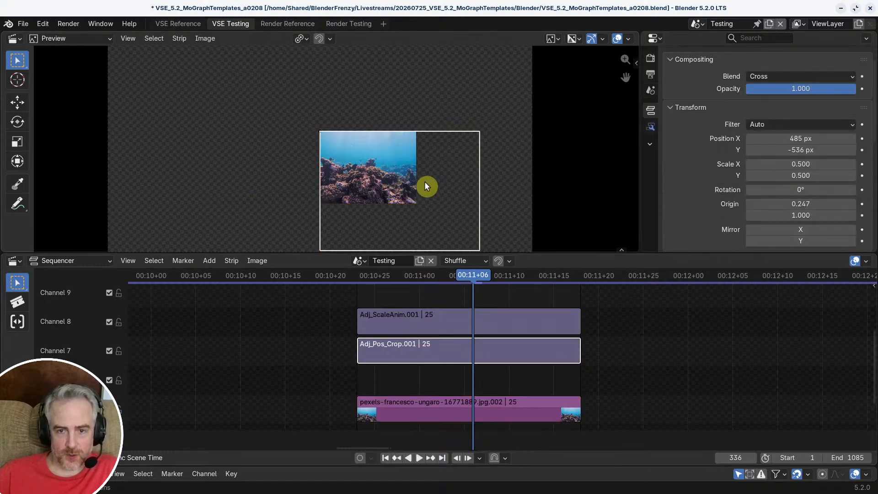
scroll(492, 235, down, 1)
scroll(485, 224, up, 2)
scroll(437, 353, down, 1)
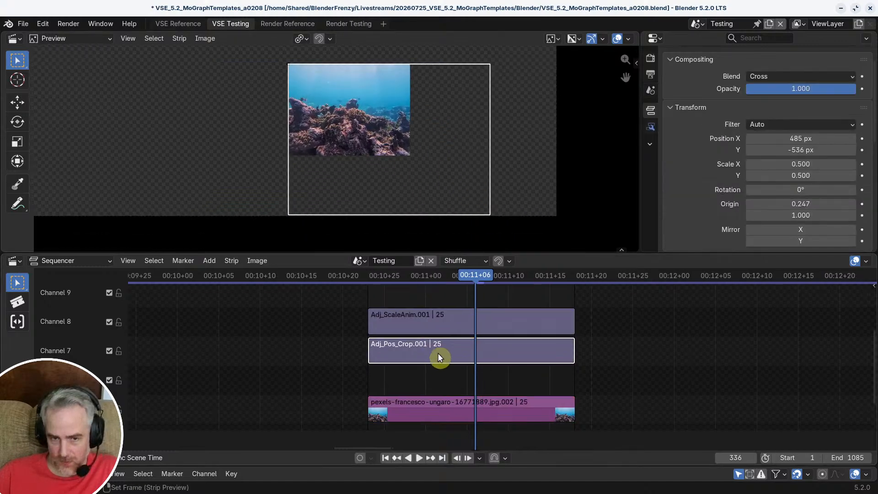
key(q)
click(482, 210)
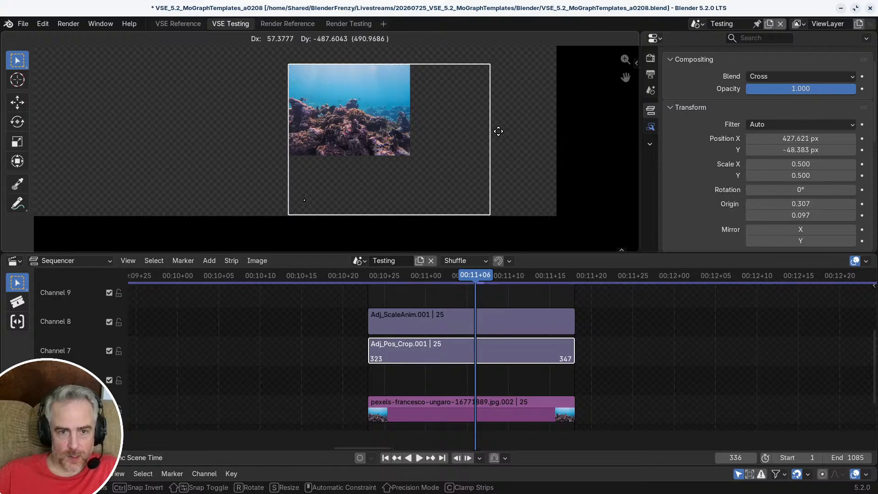
click(51, 222)
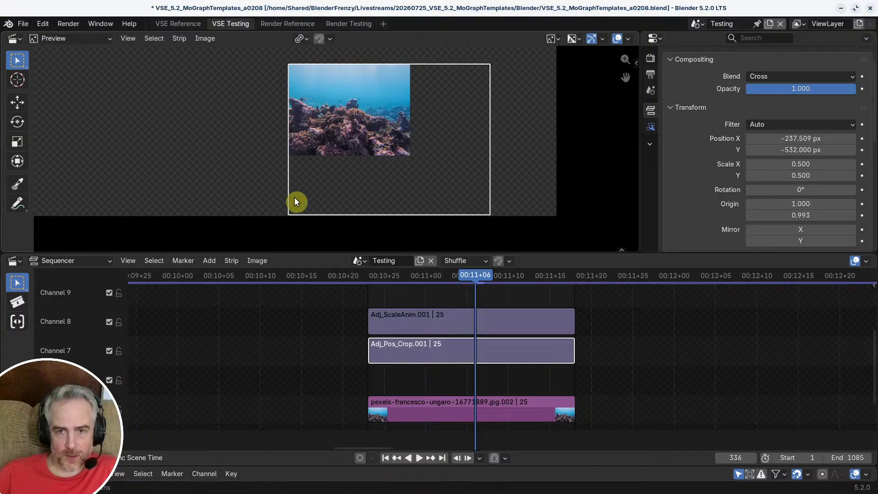
Step: Snap Adj_Pos_Crop.001's origin exactly onto its upper-right corner, at 1.000 in both directions
middle_drag(437, 148, 316, 250)
scroll(354, 132, up, 8)
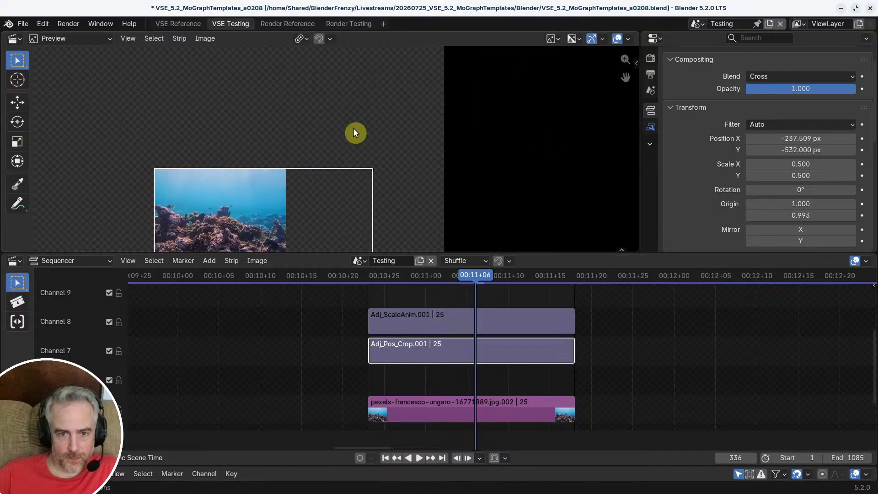
key(q)
click(418, 180)
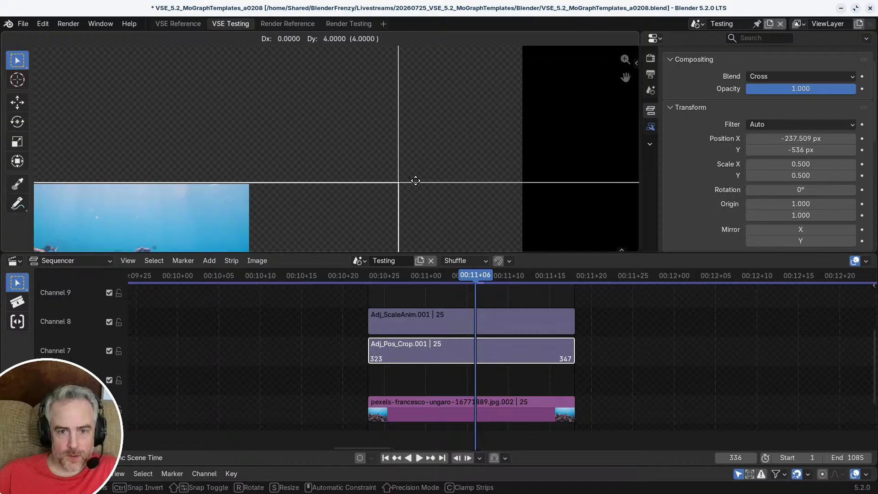
click(414, 181)
scroll(333, 181, down, 4)
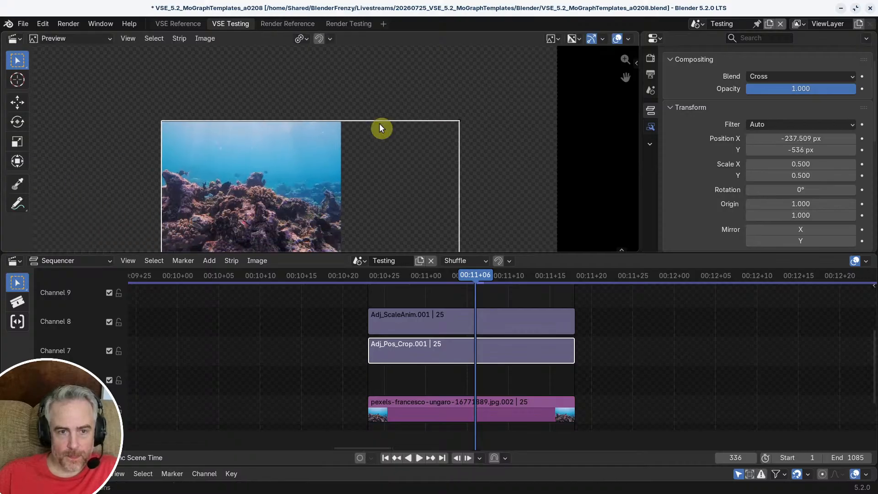
middle_drag(263, 133, 293, 109)
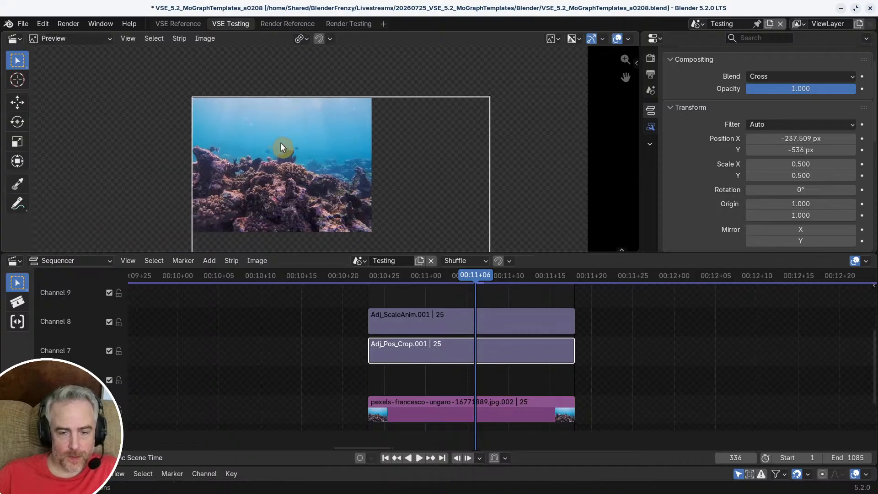
click(424, 401)
scroll(349, 341, down, 1)
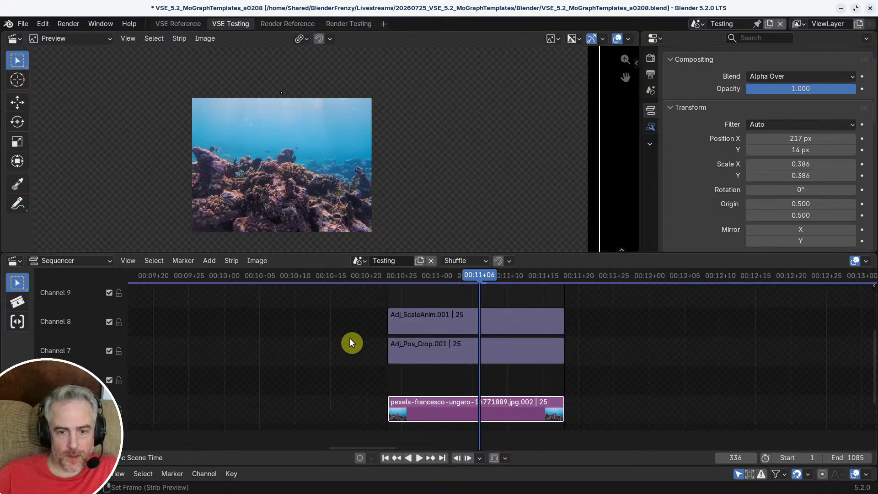
middle_drag(350, 339, 378, 293)
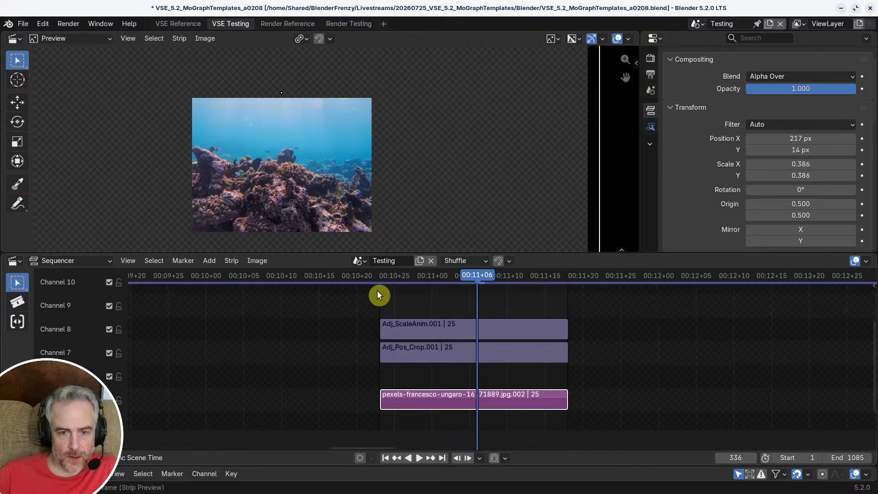
click(404, 301)
middle_drag(434, 305, 399, 313)
scroll(399, 314, down, 1)
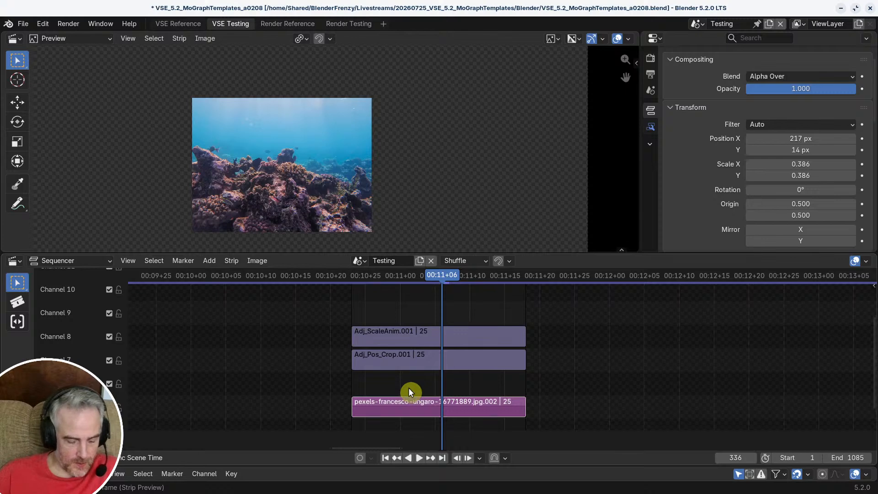
key(Delete)
key(a)
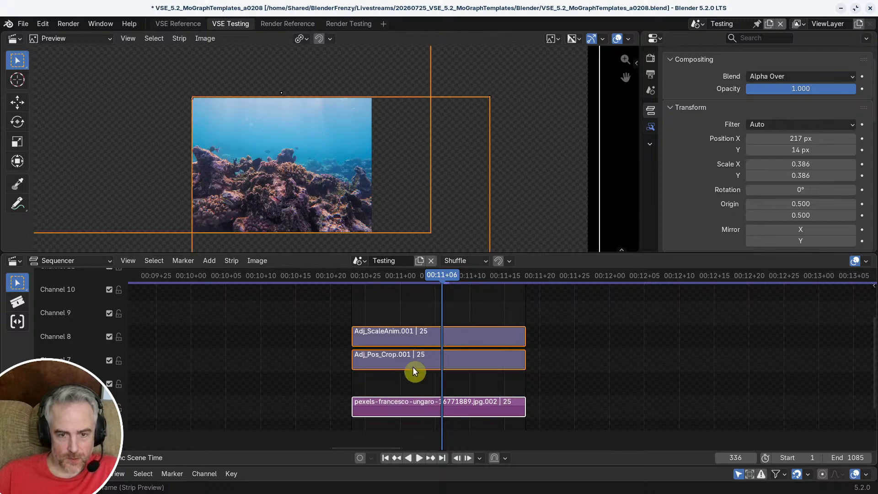
middle_drag(413, 367, 440, 359)
click(508, 176)
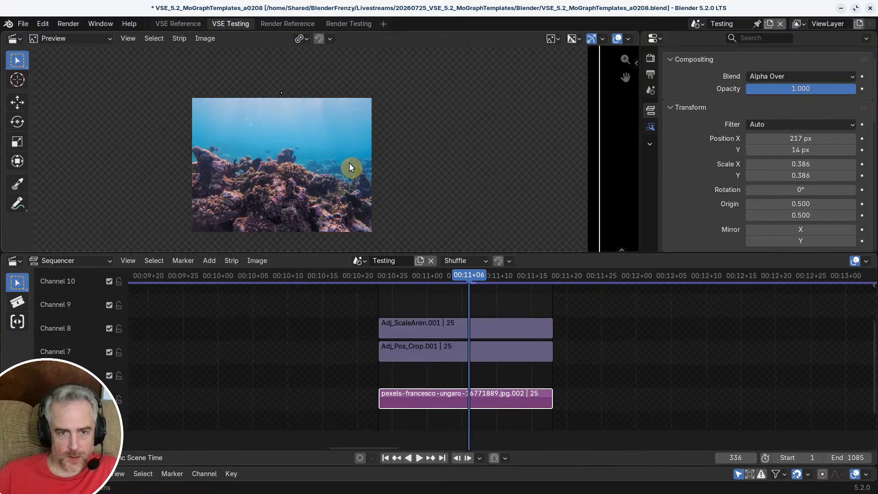
Step: Move Adj_Pos_Crop.001 to the left in the preview, to about X -743 px and Y -565 px
click(440, 348)
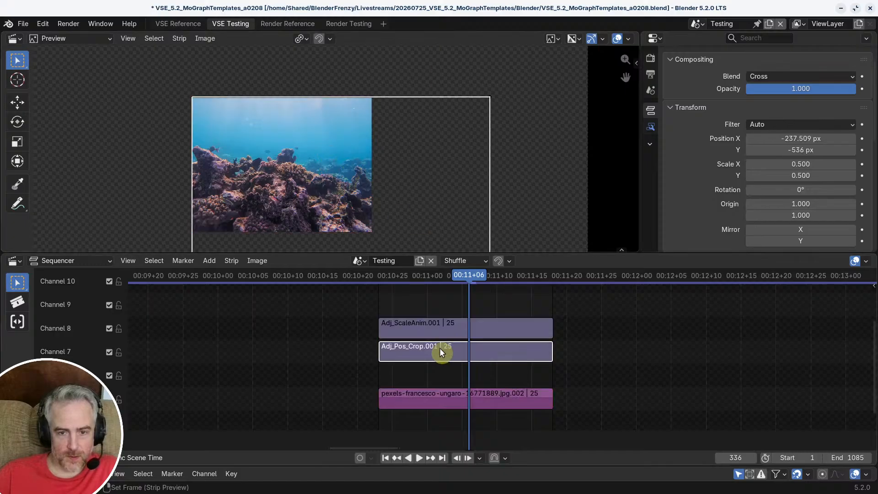
key(g)
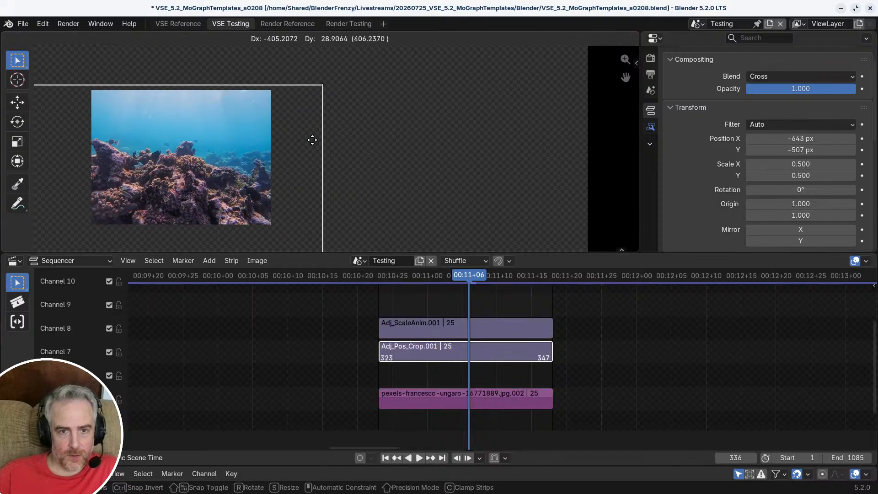
click(286, 164)
scroll(290, 171, down, 2)
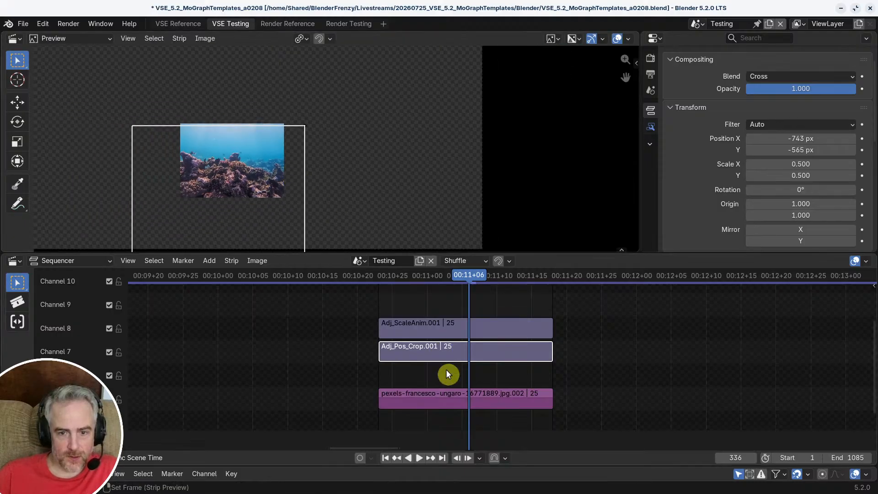
Step: Delete the reef image strip from the duplicated meta and return to the top-level timeline at frame 323
click(443, 394)
key(x)
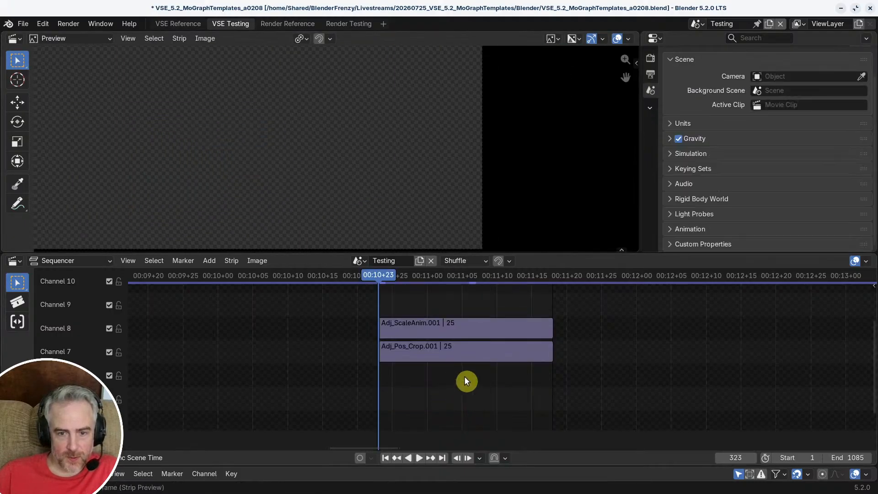
key(Tab)
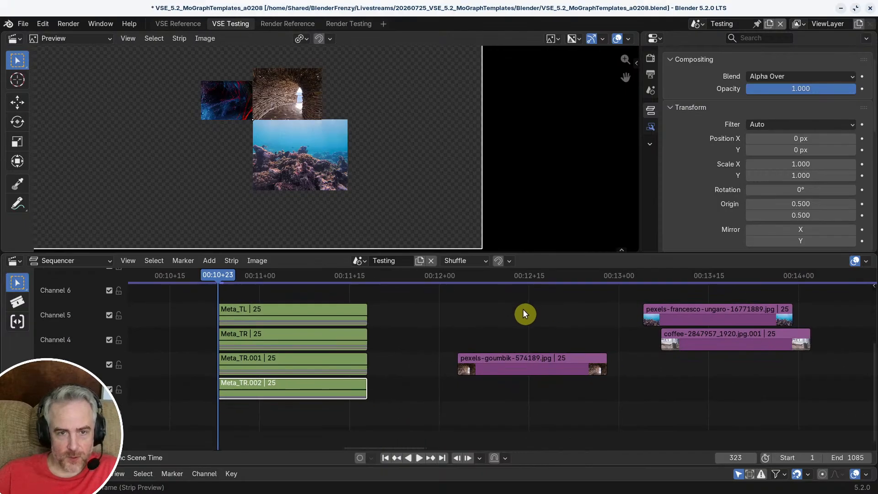
Step: Copy the coffee image strip from channel 4 and paste it inside Meta_TR.002 at frame 323
click(712, 341)
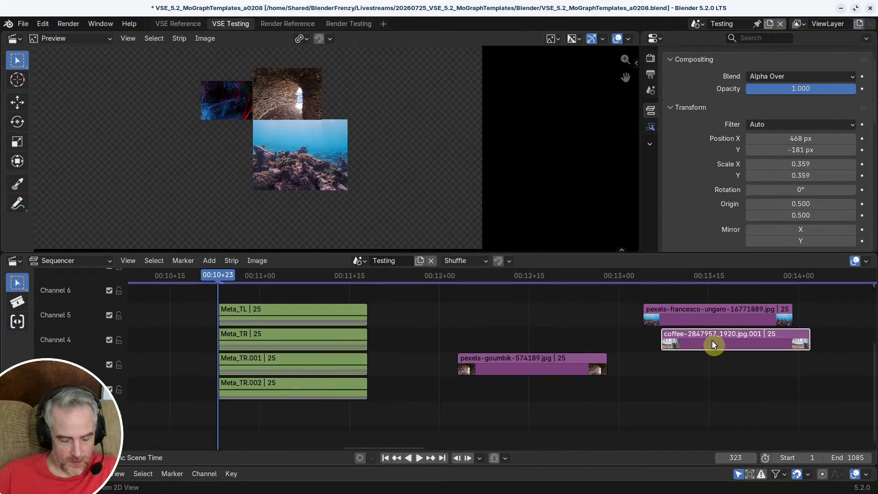
key(ctrl+c)
ctrl+scroll(443, 373, up, 3)
click(413, 383)
key(Tab)
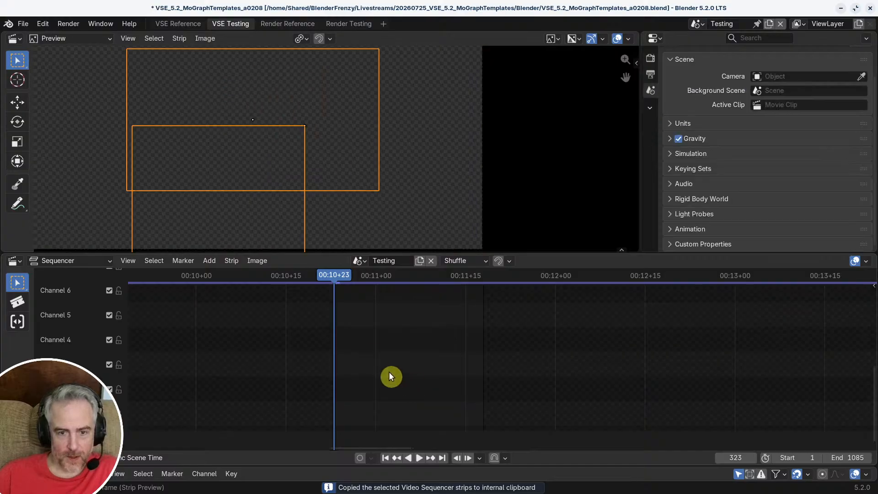
key(ctrl+v)
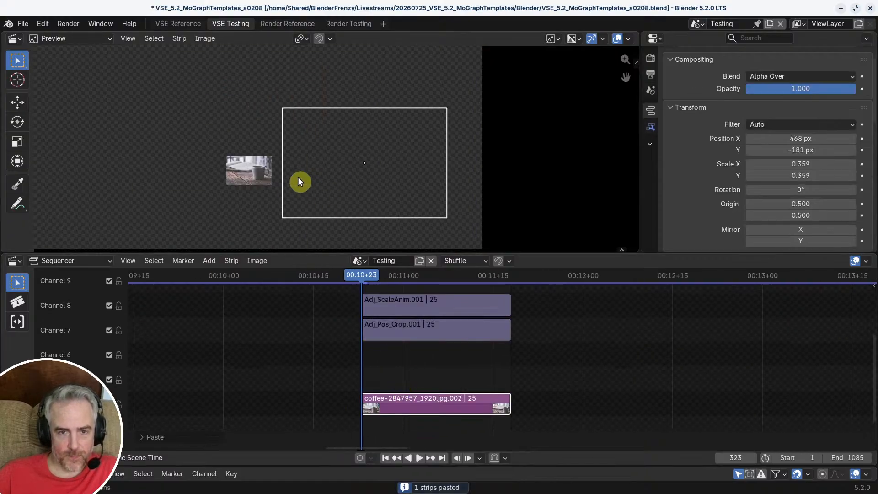
Step: Play back the pasted coffee image inside the meta and return to frame 323
key(space)
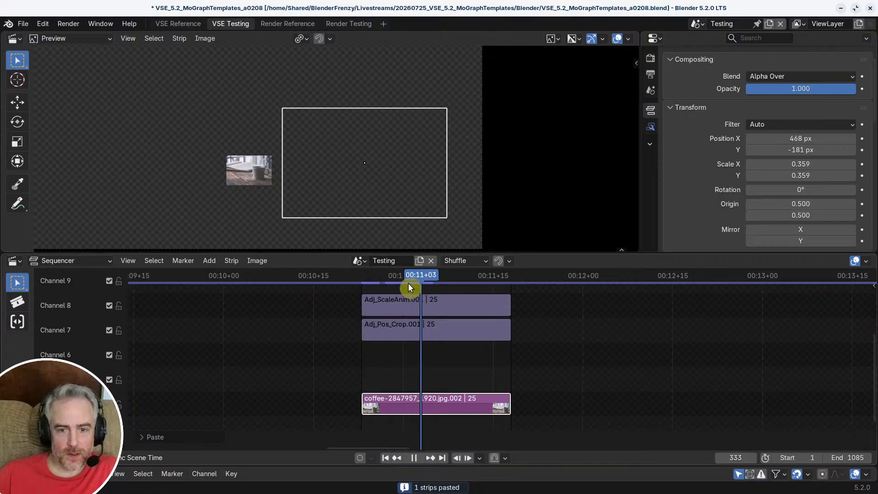
click(377, 281)
key(space)
click(360, 278)
mouse_move(362, 275)
mouse_down()
mouse_move(468, 283)
mouse_move(369, 285)
mouse_up()
middle_drag(421, 359, 367, 359)
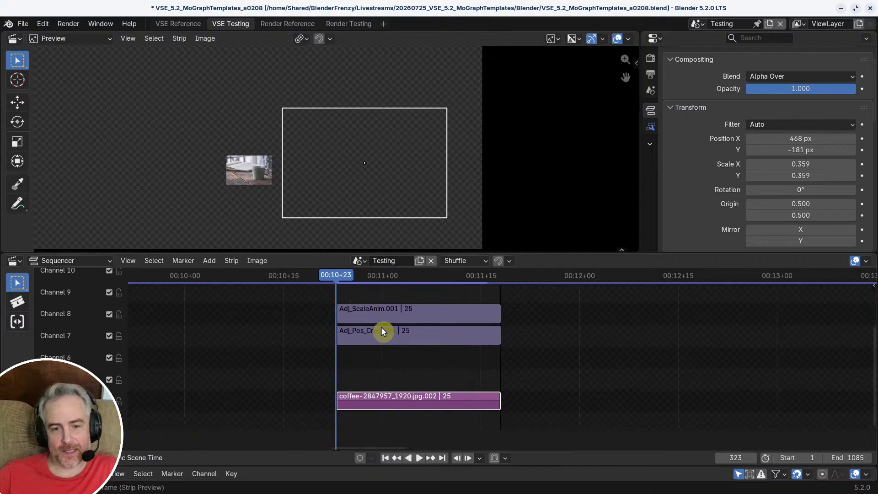
middle_drag(384, 330, 352, 329)
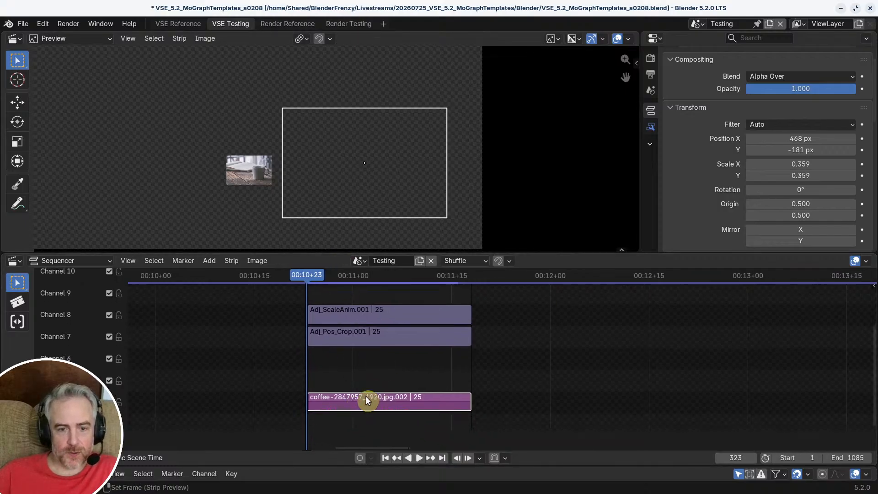
Step: Apply Scale To Fit to the pasted coffee image strip
mouse_move(271, 286)
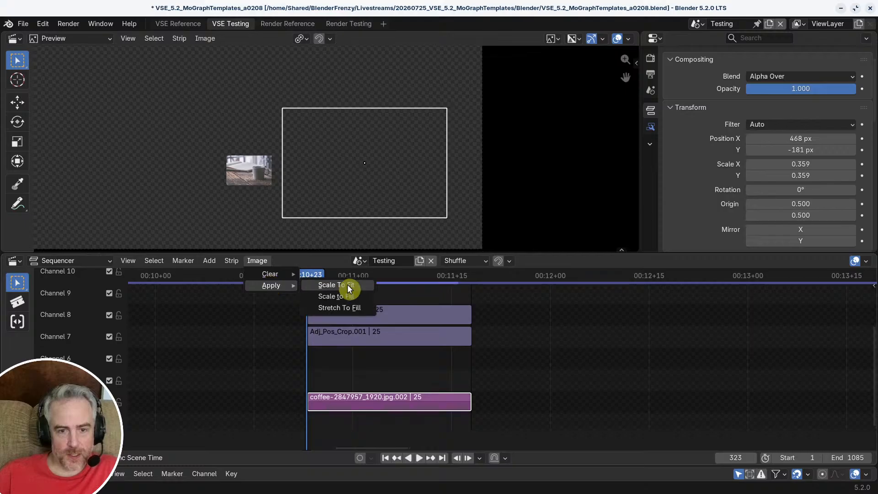
click(350, 286)
scroll(301, 172, down, 2)
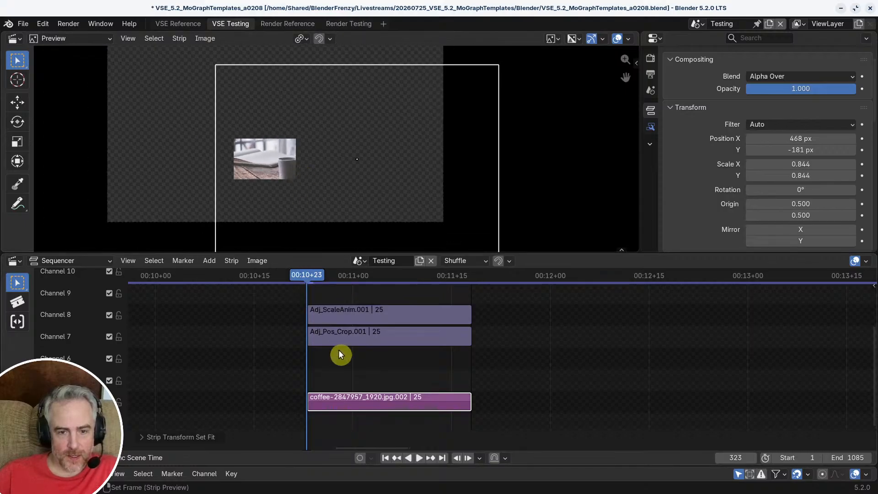
click(349, 339)
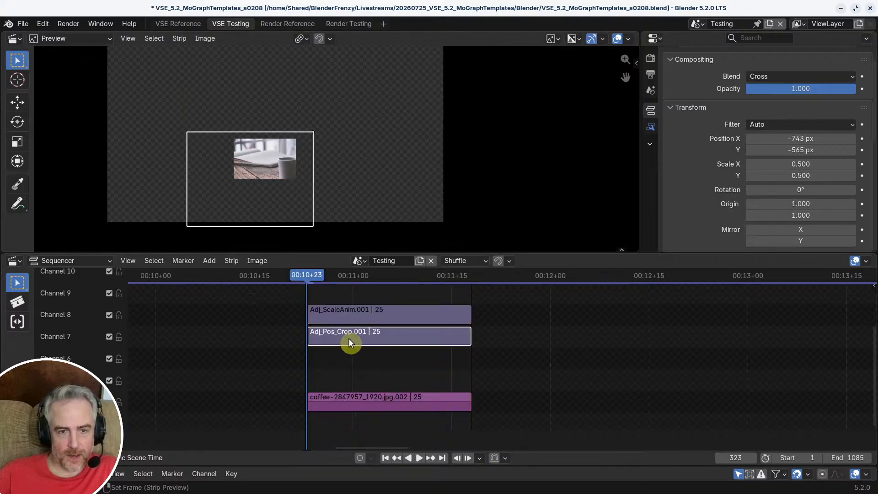
click(339, 314)
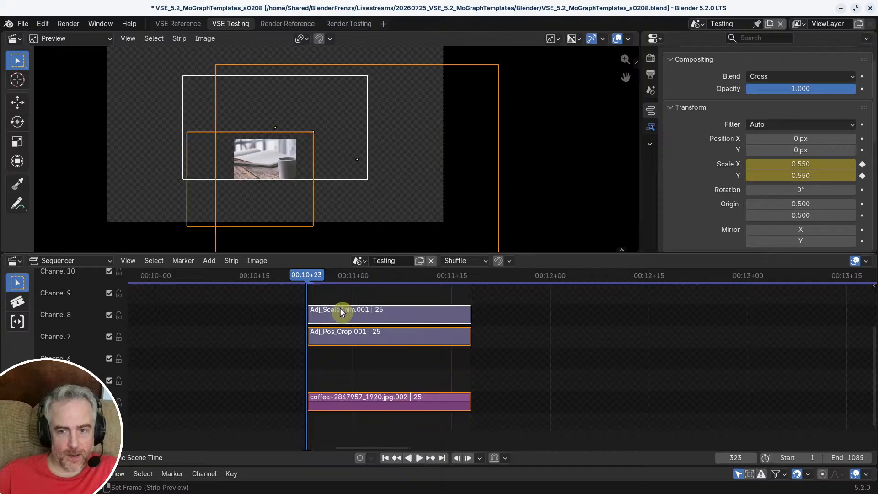
click(343, 333)
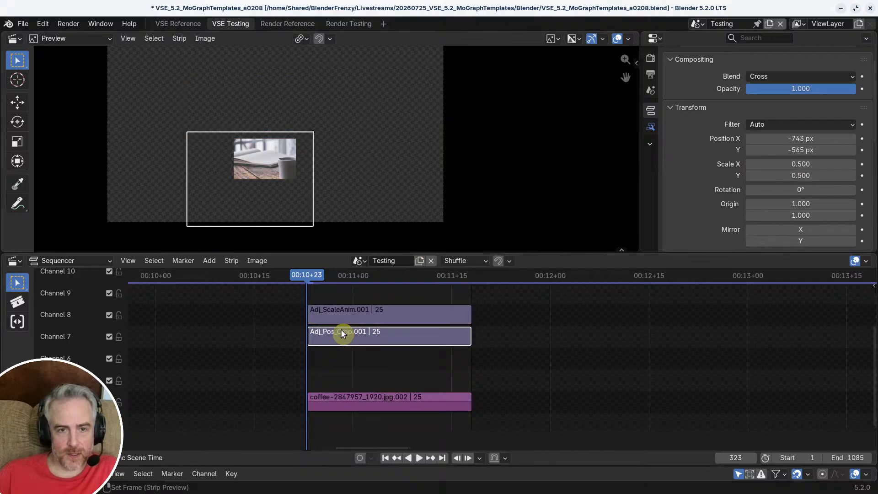
click(361, 394)
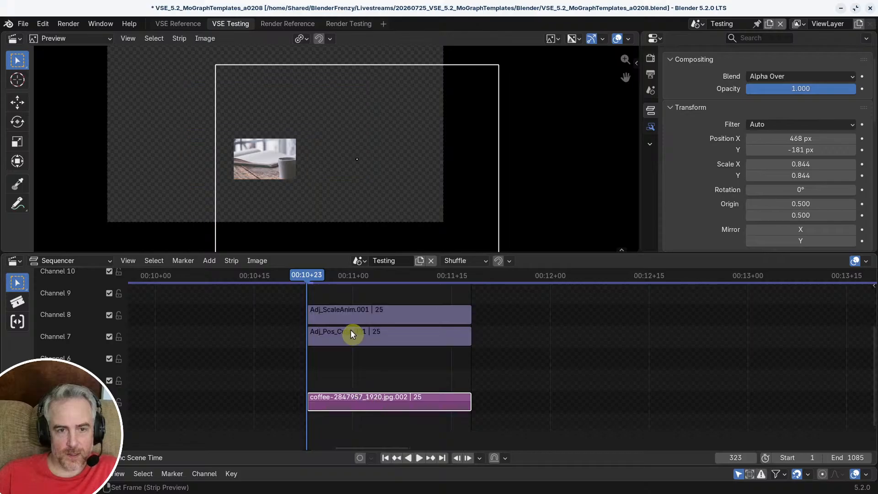
key(g)
key(Escape)
key(g)
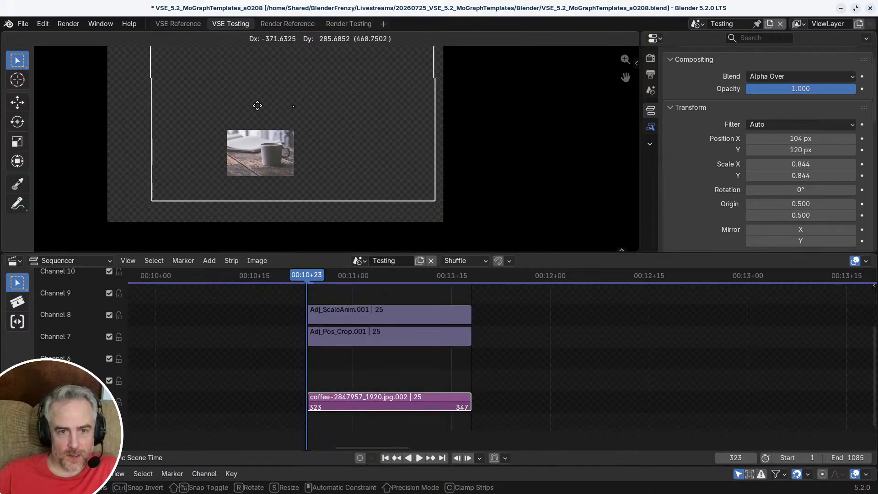
click(297, 161)
Step: At frame 347, move the coffee image to about X 175 px and Y -16 px, and play back the result
drag(460, 275, 466, 275)
key(g)
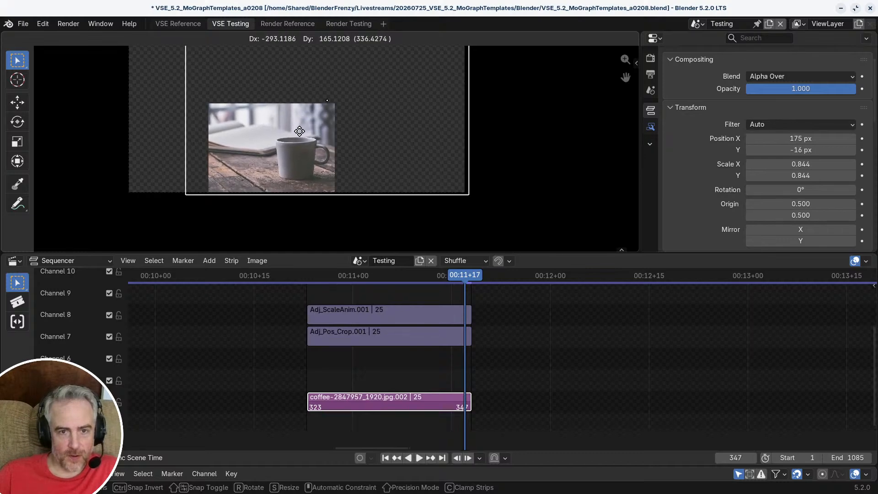
click(300, 131)
scroll(517, 315, down, 3)
middle_drag(511, 317, 479, 322)
key(space)
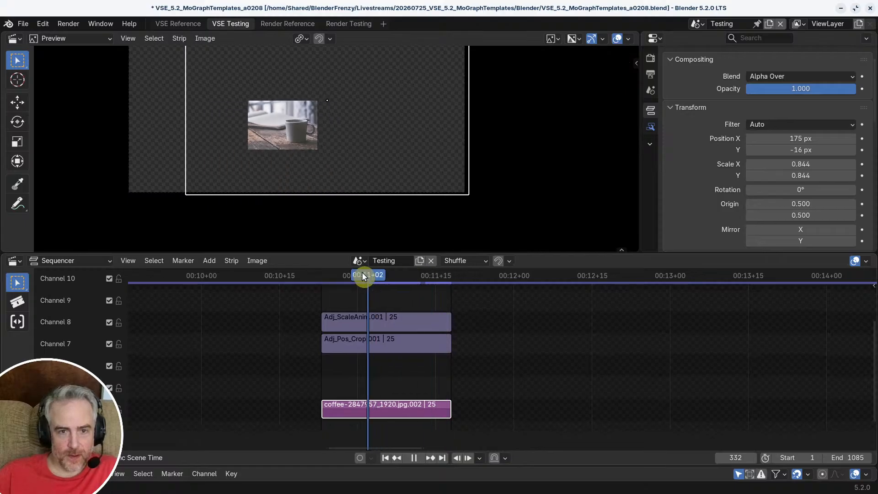
Step: Key Adj_ScaleAnim.001's scale at 0.700 in X and Y on frame 323
click(362, 323)
key(space)
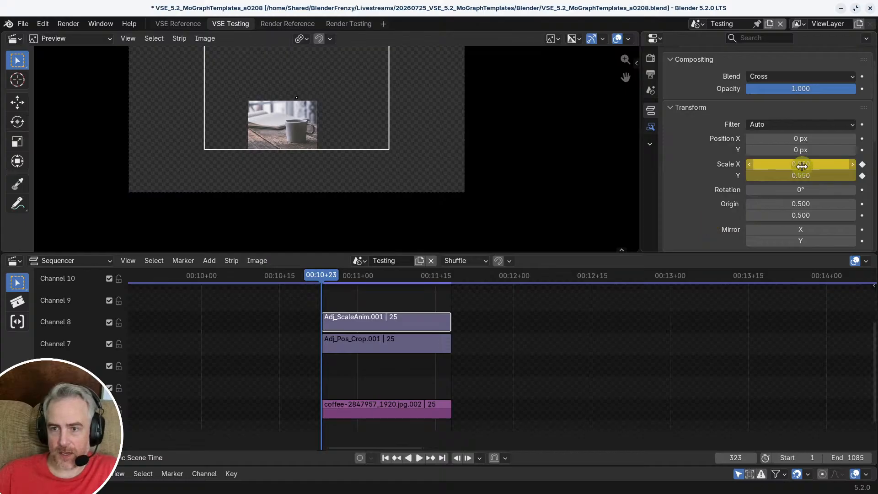
drag(805, 166, 805, 177)
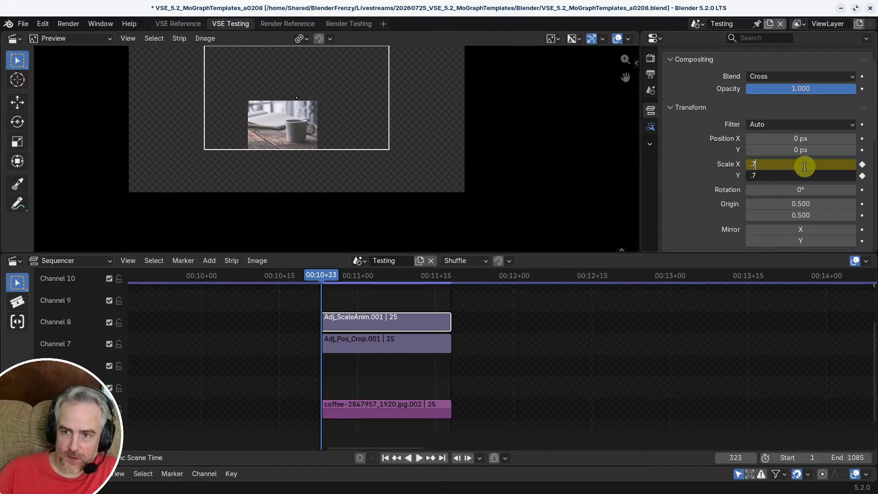
key(Return)
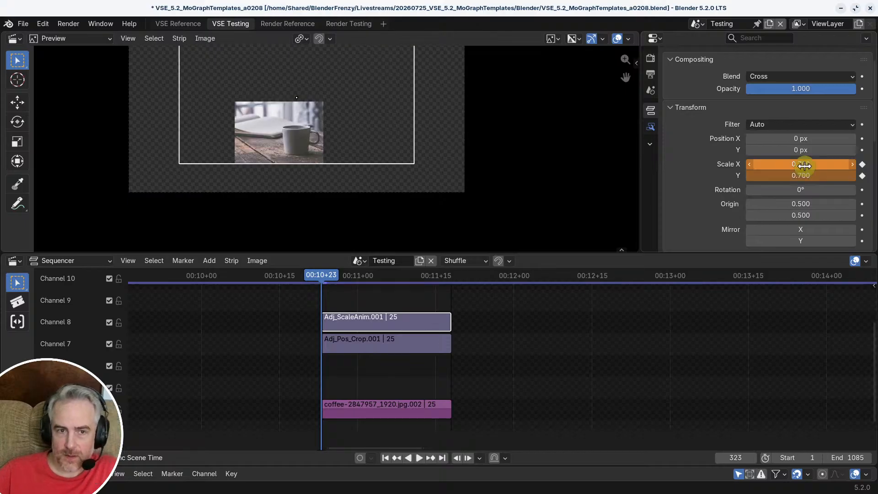
click(863, 168)
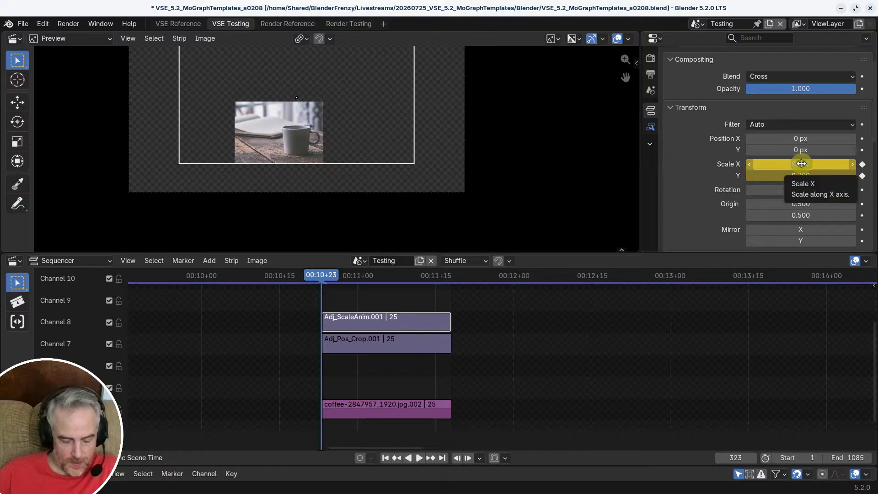
Step: Key the same 0.700 scale in X and Y on frame 333 and return to the top-level timeline
drag(352, 275, 372, 276)
text(0.700)
text(0.700)
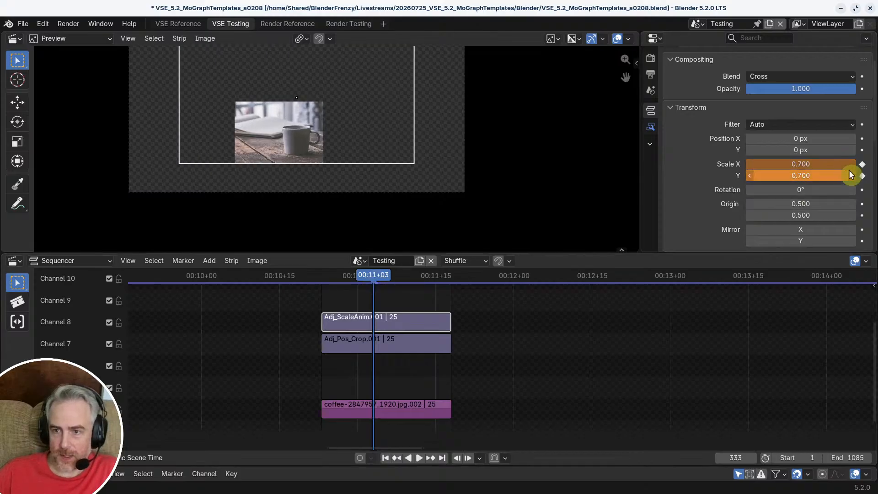
click(863, 165)
click(863, 176)
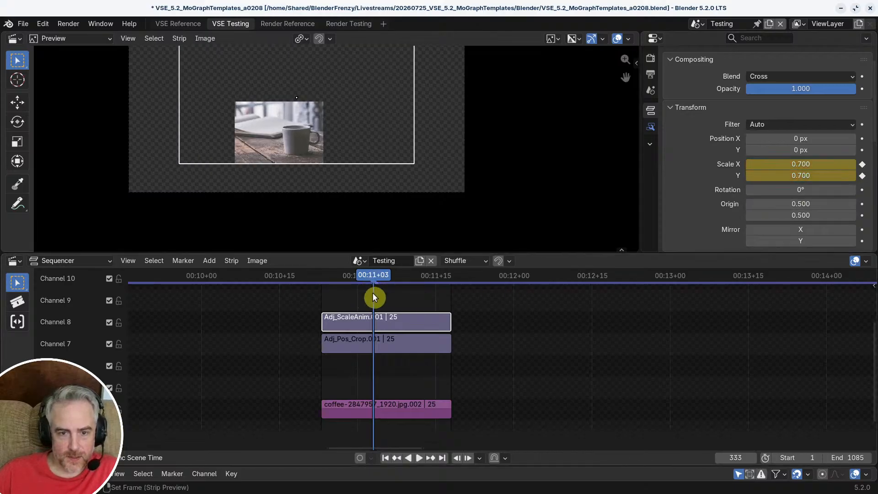
key(Tab)
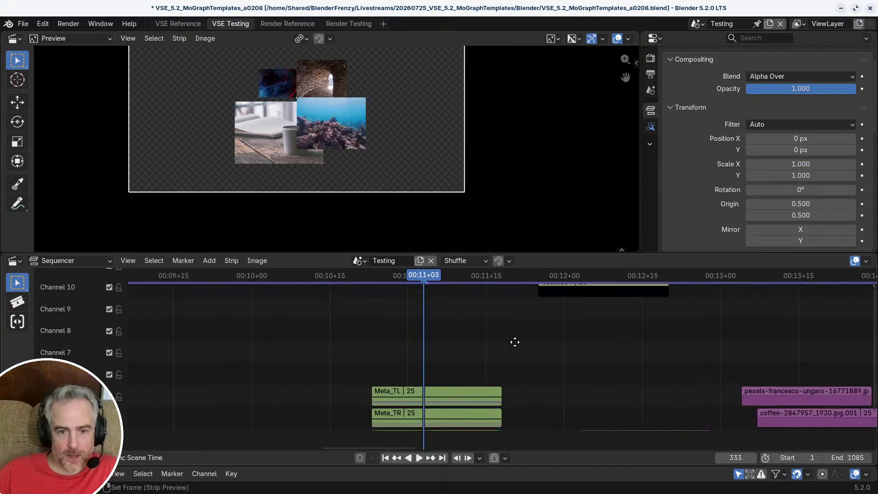
Step: Reopen Meta_TR.002 and move Adj_Pos_Crop.001 in the preview to X -960 px and Y -540 px
scroll(285, 111, up, 5)
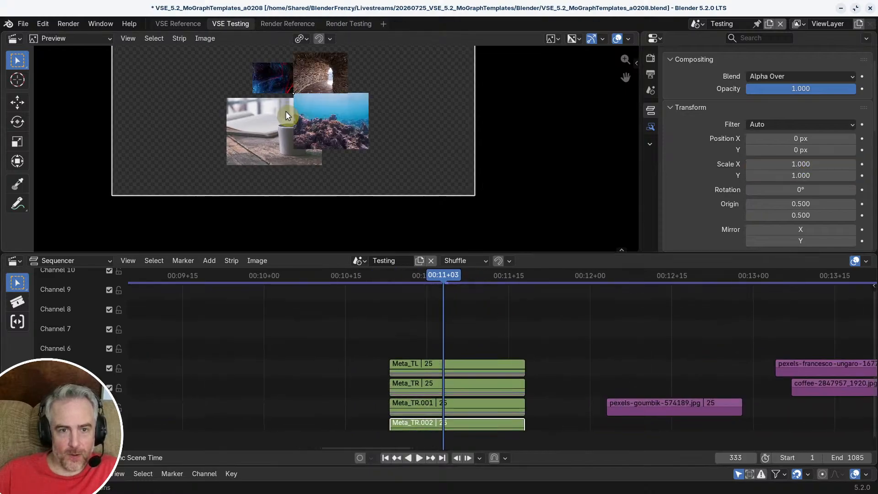
scroll(331, 176, down, 2)
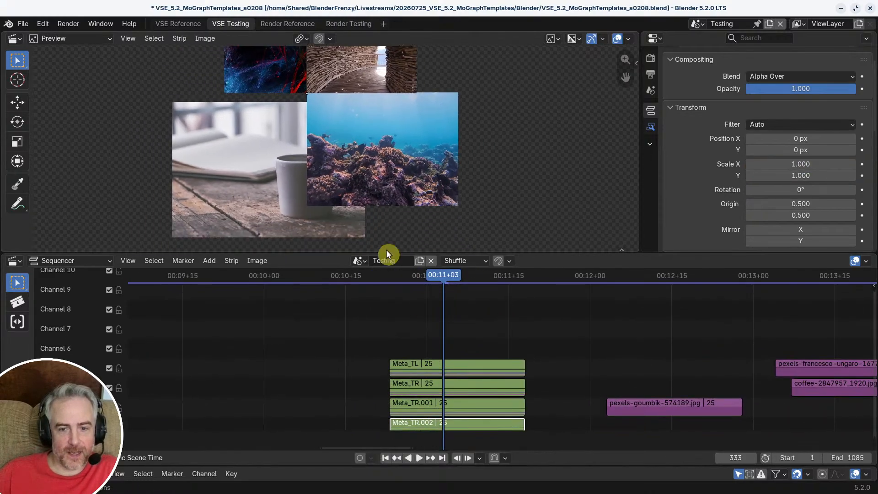
middle_drag(427, 296, 410, 440)
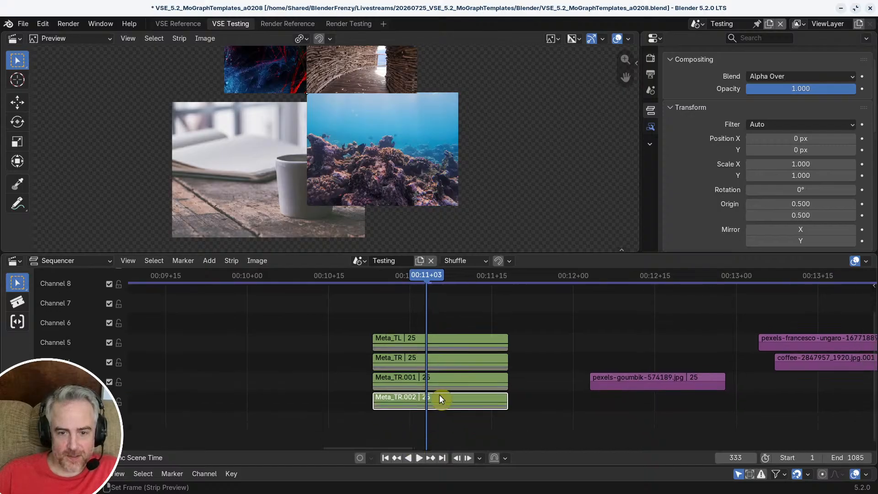
key(Tab)
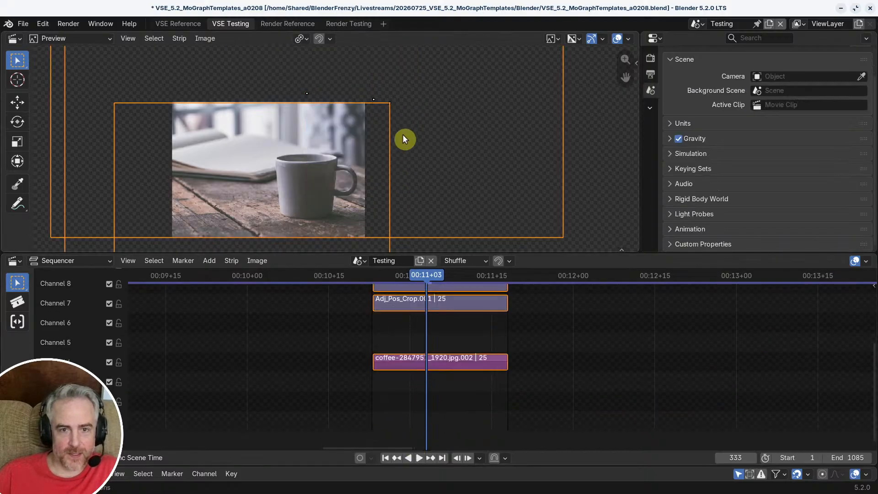
click(426, 301)
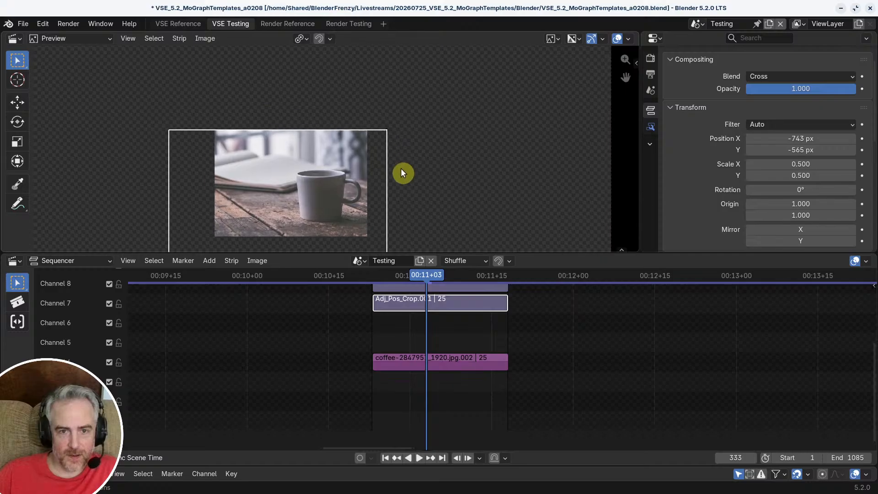
scroll(402, 175, down, 1)
key(g)
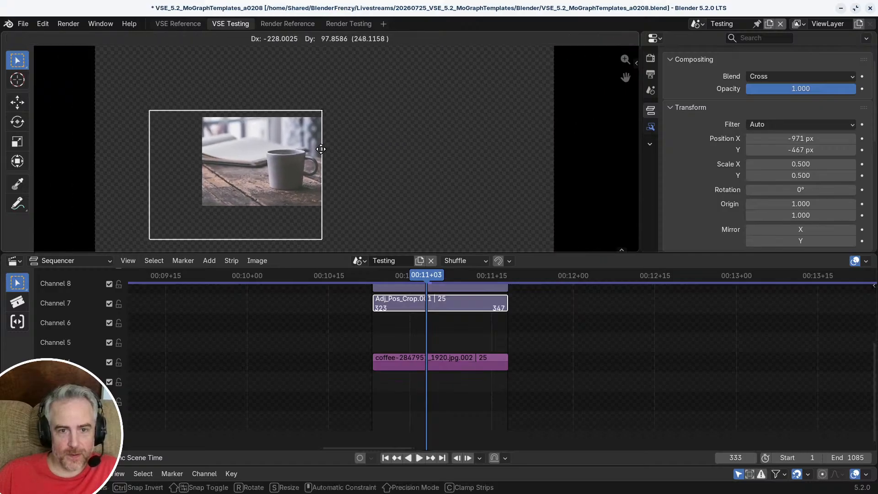
key(Escape)
scroll(415, 168, down, 2)
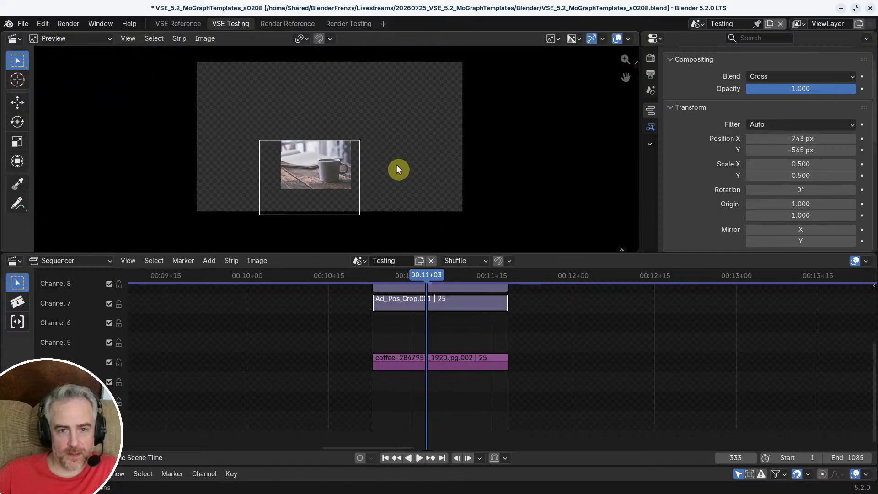
key(g)
click(343, 173)
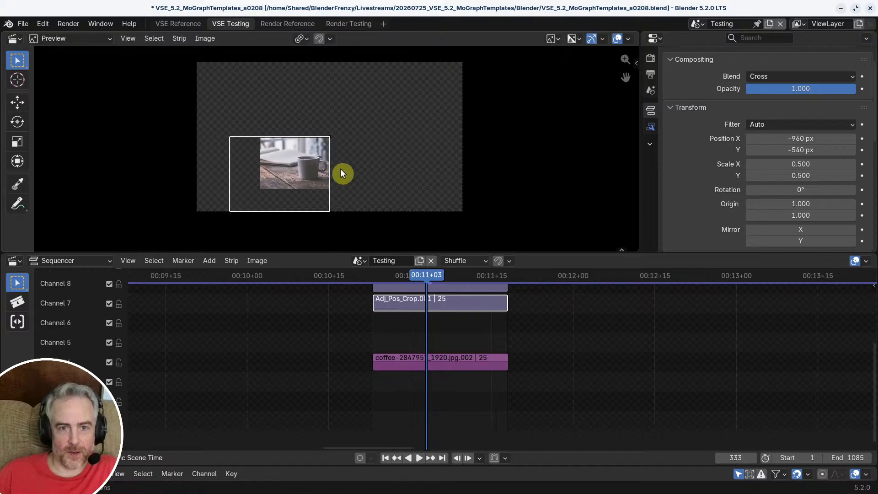
Step: Return to the top-level timeline and check how the four images meet at the grid's centre
scroll(342, 172, up, 1)
click(518, 327)
key(Tab)
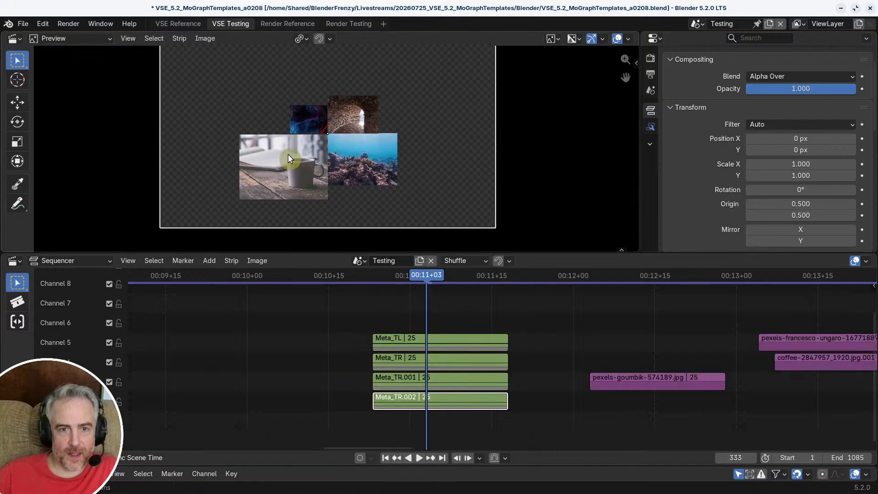
scroll(336, 165, up, 6)
scroll(336, 166, down, 4)
scroll(407, 272, down, 3)
Step: Go back along the timeline to the earlier four-photo grid, select its image strips and view it at frame 84
scroll(345, 155, down, 6)
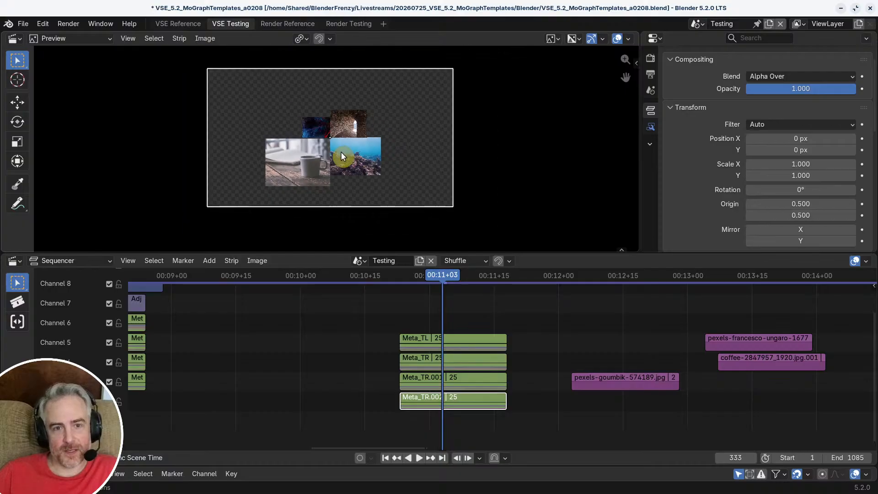
scroll(342, 152, up, 2)
mouse_move(443, 276)
mouse_down()
mouse_move(494, 275)
mouse_move(419, 276)
mouse_move(495, 276)
mouse_move(404, 280)
mouse_move(505, 284)
mouse_move(448, 285)
mouse_move(496, 290)
mouse_move(442, 293)
mouse_up()
scroll(329, 314, down, 5)
middle_drag(256, 324, 630, 390)
scroll(376, 359, down, 4)
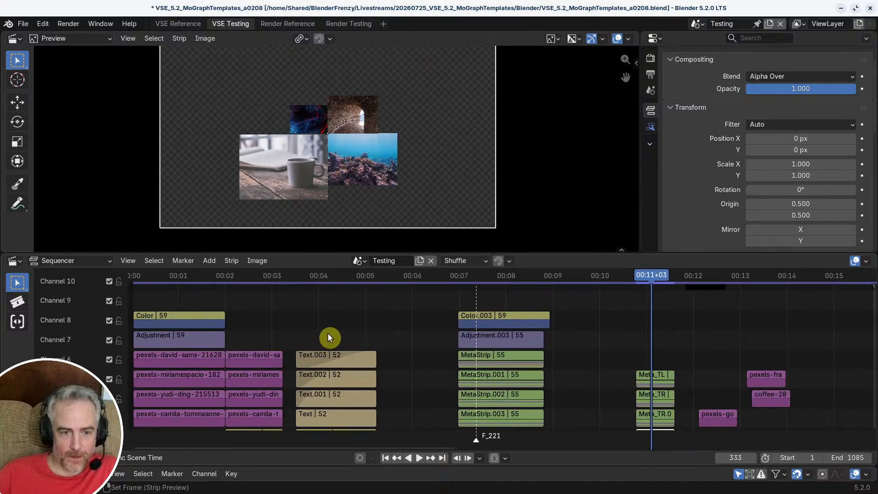
scroll(378, 326, up, 4)
scroll(366, 325, down, 2)
middle_drag(303, 315, 348, 310)
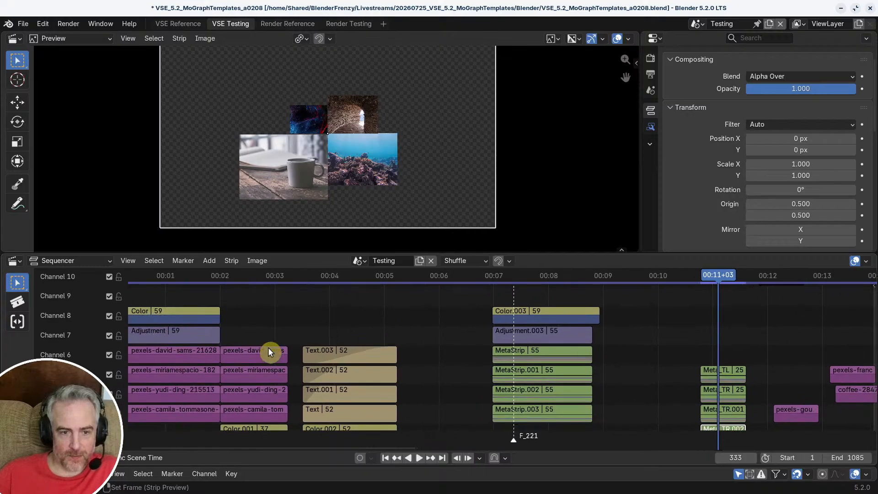
click(268, 349)
shift+right_click(264, 355)
shift+right_click(264, 355)
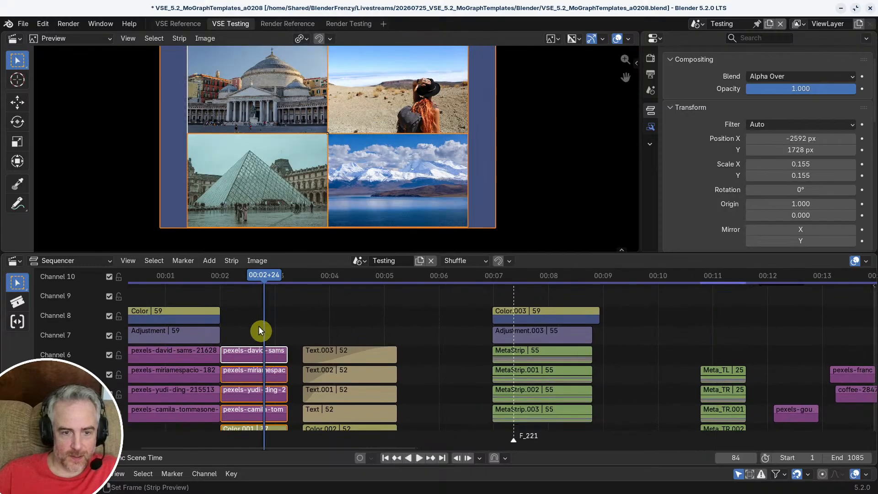
Step: Duplicate the four image strips of the earlier grid and place the copies ahead of the corner metas
drag(254, 334, 276, 414)
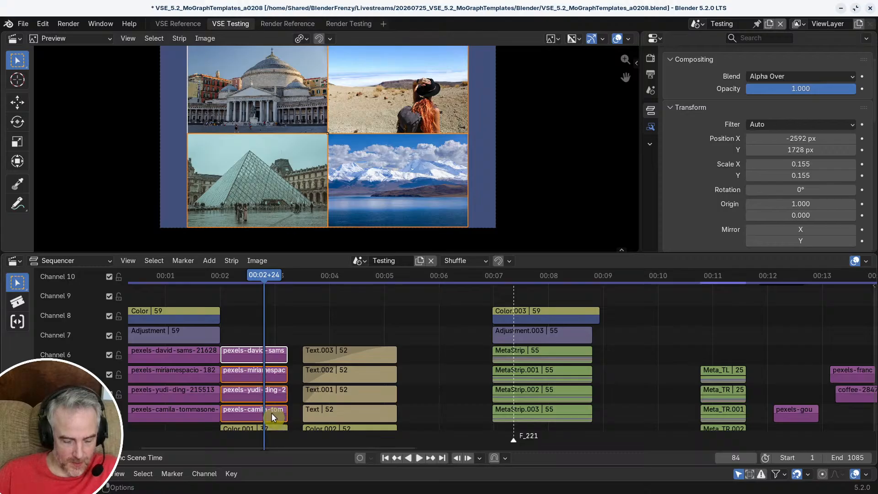
key(shift+d)
click(684, 365)
Step: Move the four corner meta strips up two channels so they start at frame 330
middle_drag(684, 364, 383, 356)
ctrl+middle_drag(384, 356, 493, 368)
middle_drag(441, 361, 580, 359)
ctrl+middle_drag(458, 346, 517, 327)
drag(515, 330, 551, 427)
middle_drag(551, 427, 550, 410)
key(g)
click(596, 374)
Step: Select the loose source images and Color.004 beyond the corner metas and shift them further along the timeline
middle_drag(595, 374, 410, 410)
ctrl+middle_drag(524, 370, 496, 394)
drag(521, 347, 621, 432)
key(g)
click(700, 416)
middle_drag(542, 384, 545, 290)
Step: Scrub the reference clip in the VSE Reference workspace to frame 68, then return to VSE Testing
click(178, 23)
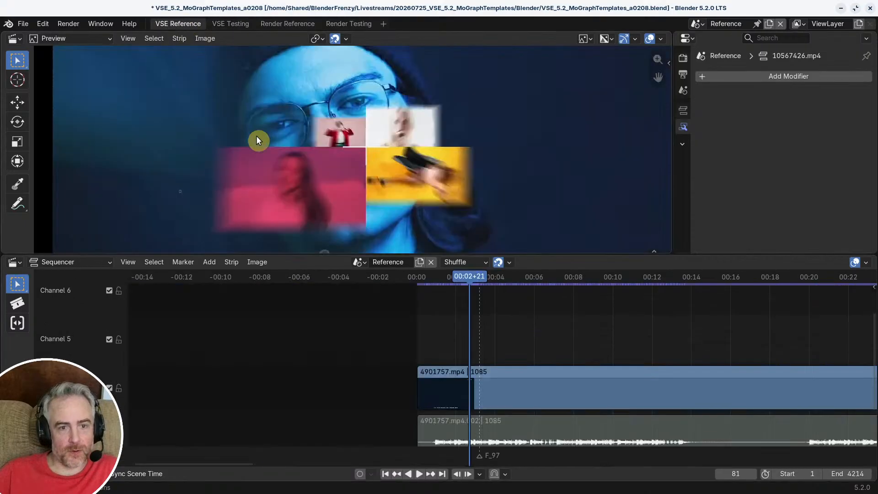
drag(467, 277, 460, 279)
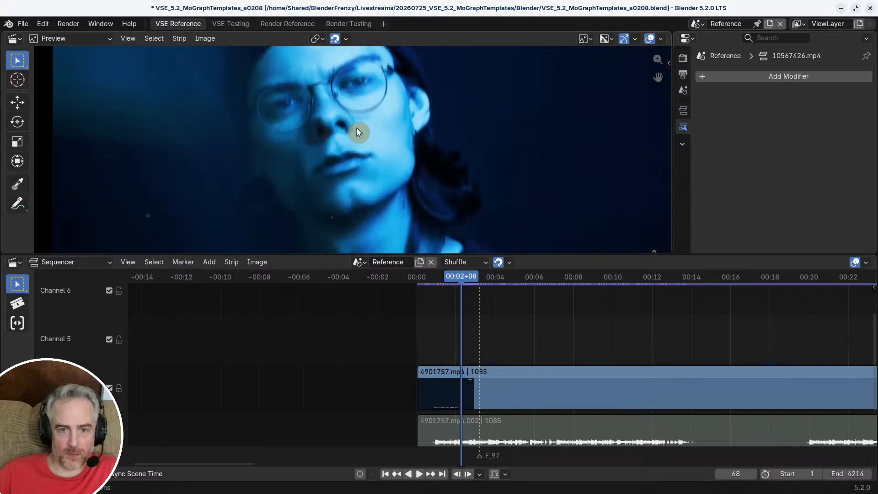
click(226, 25)
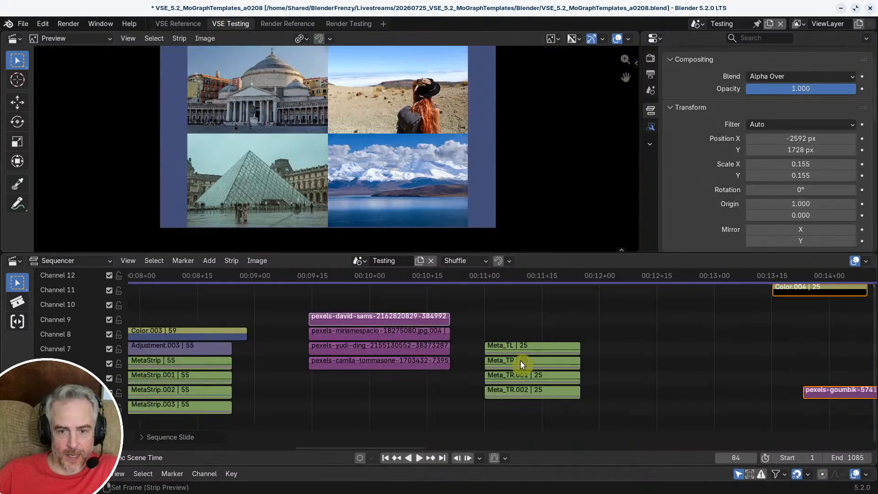
Step: Add an adjustment layer strip directly above the four corner metas, starting at frame 330
middle_drag(520, 360, 444, 329)
scroll(429, 354, up, 2)
click(425, 272)
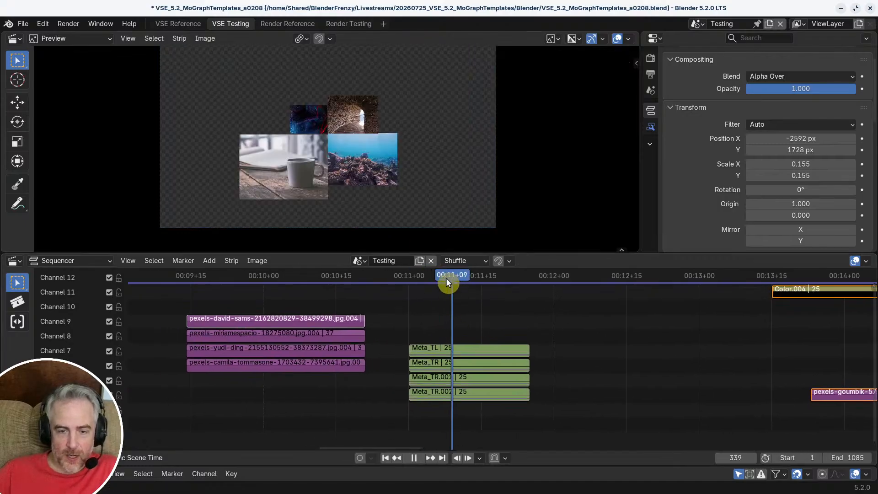
drag(446, 278, 411, 287)
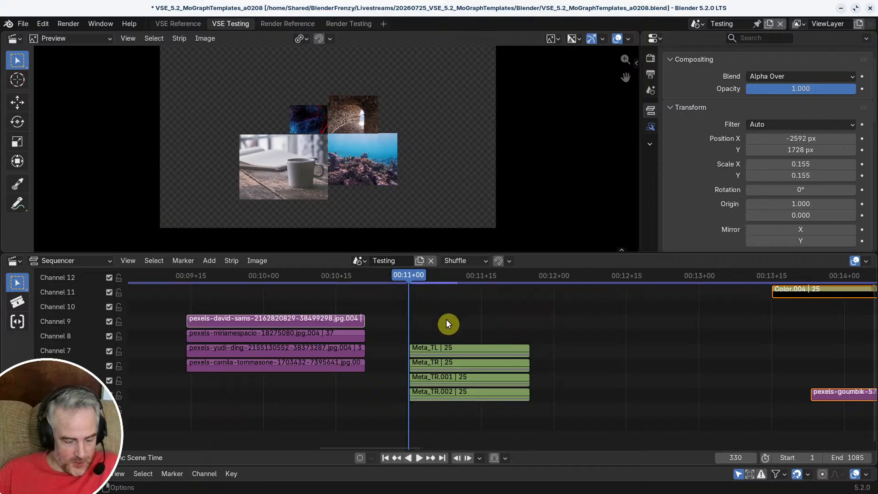
key(shift+a)
click(435, 346)
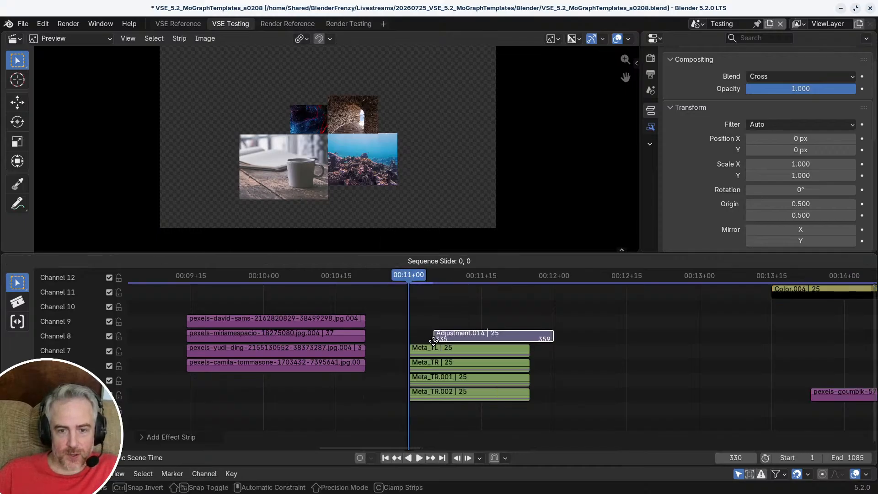
click(412, 341)
Step: Key the new adjustment strip's scale at 0.000 in X and Y on frame 330
scroll(478, 384, up, 2)
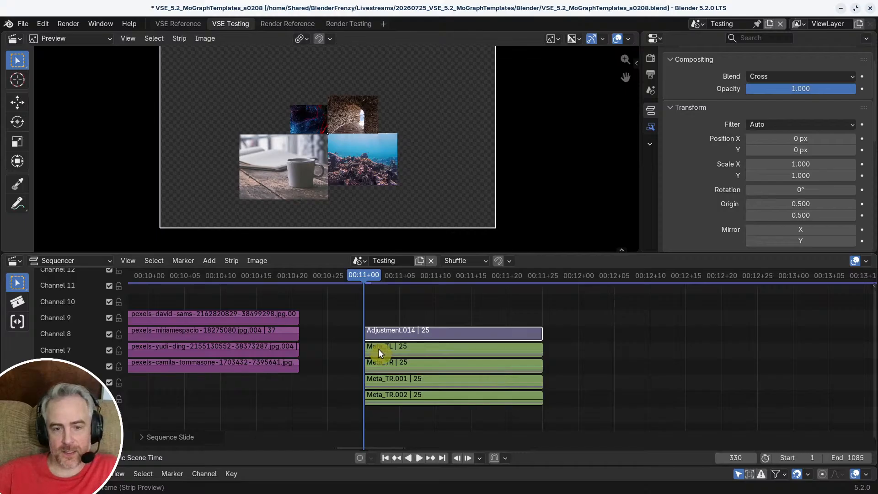
ctrl+click(410, 348)
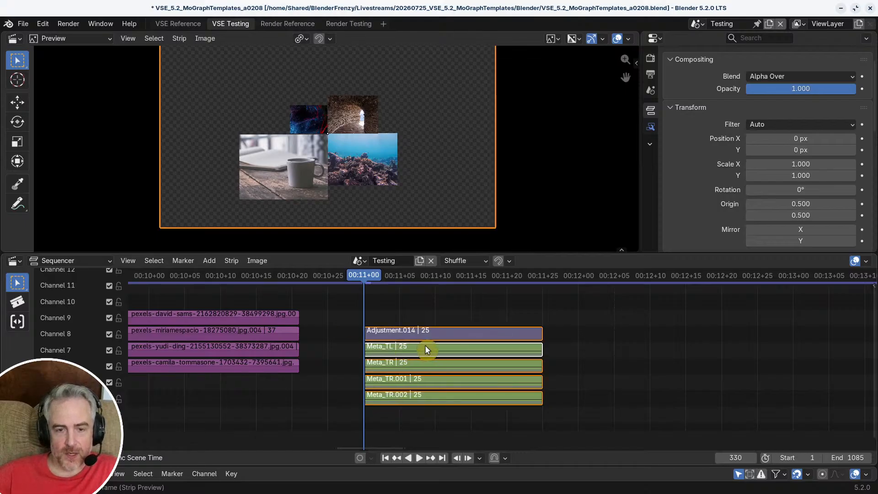
click(418, 333)
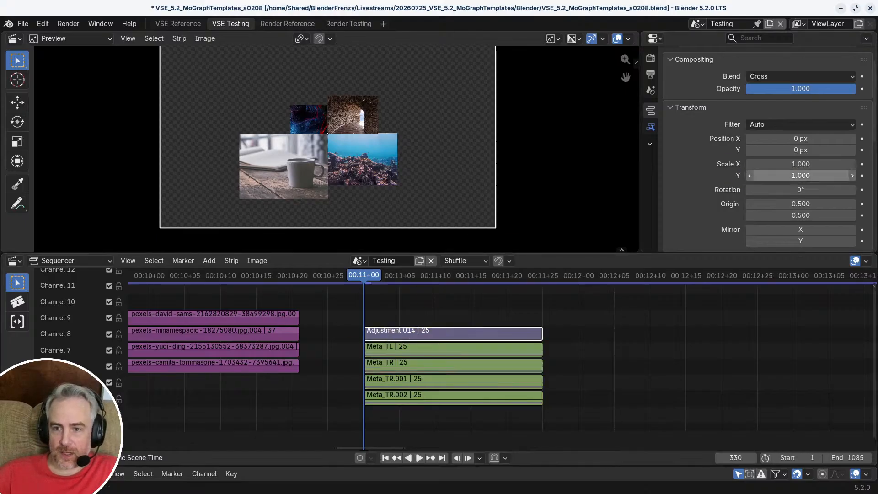
drag(801, 175, 807, 164)
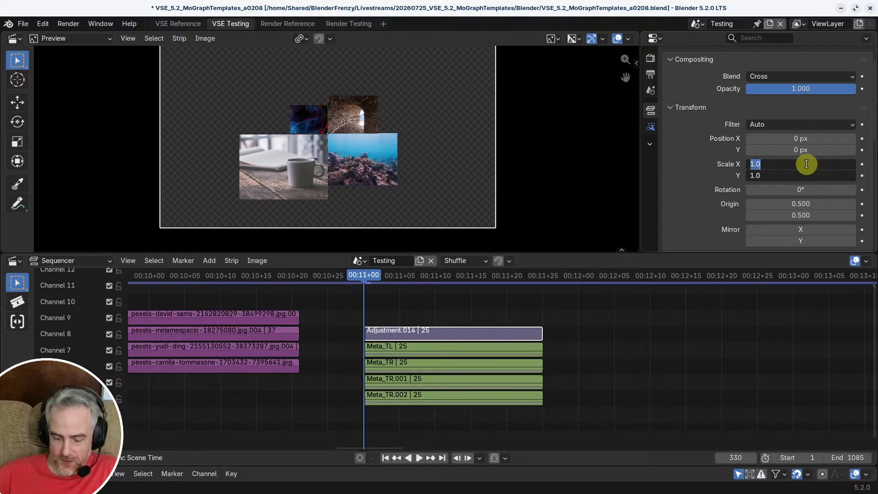
text(0)
key(Return)
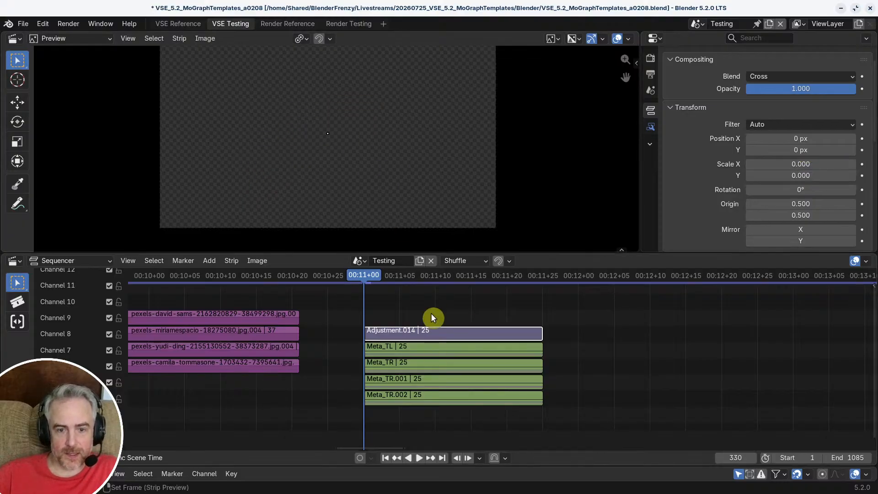
click(862, 175)
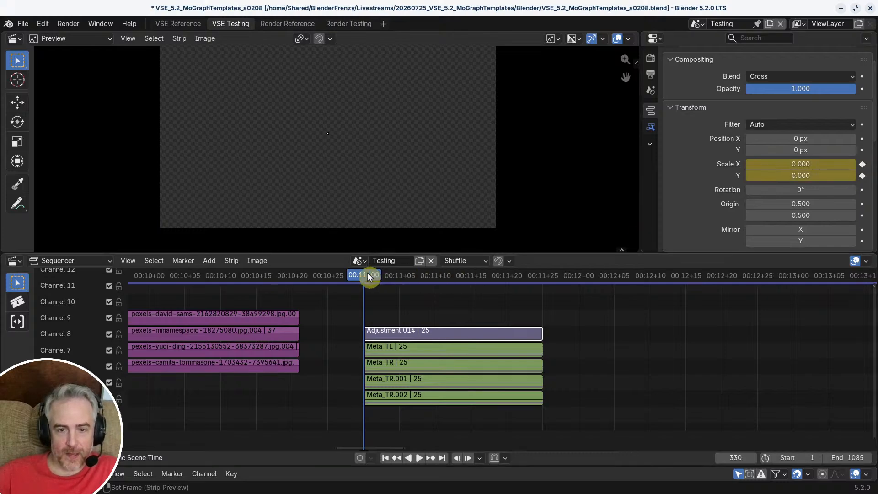
Step: Key the adjustment strip's scale at 1.000 in X and Y on frame 354
drag(368, 276, 543, 300)
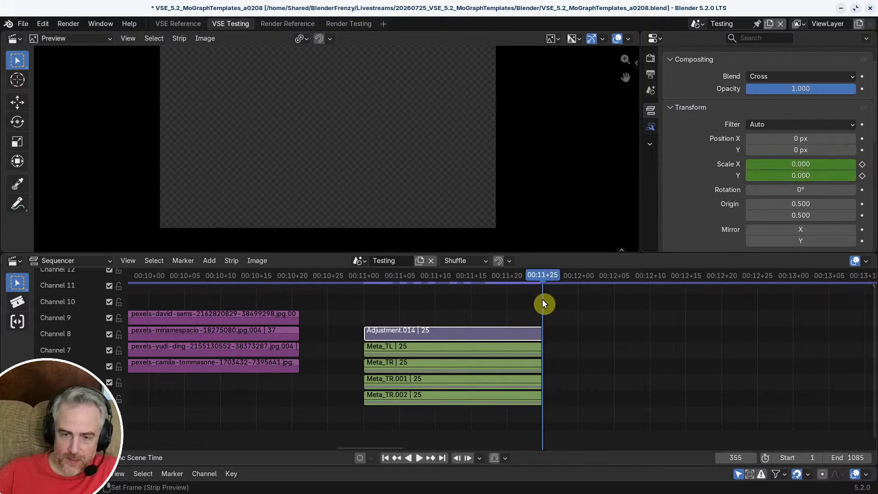
key(Left)
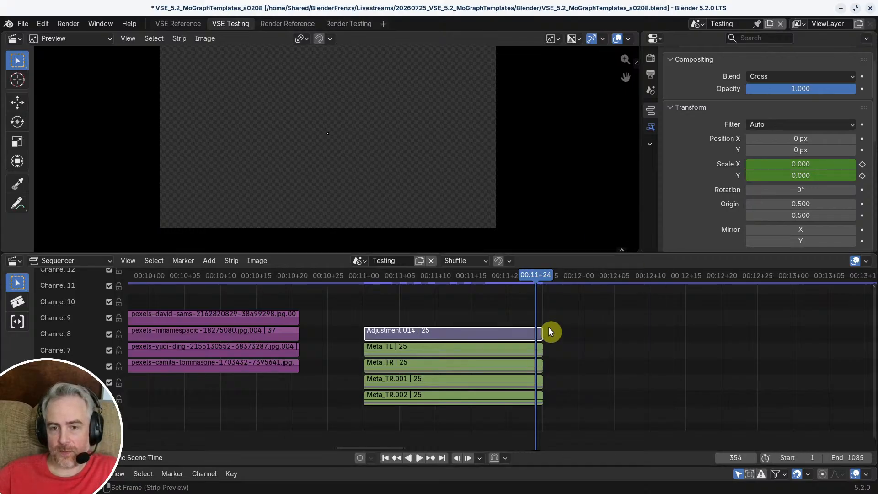
drag(821, 166, 822, 169)
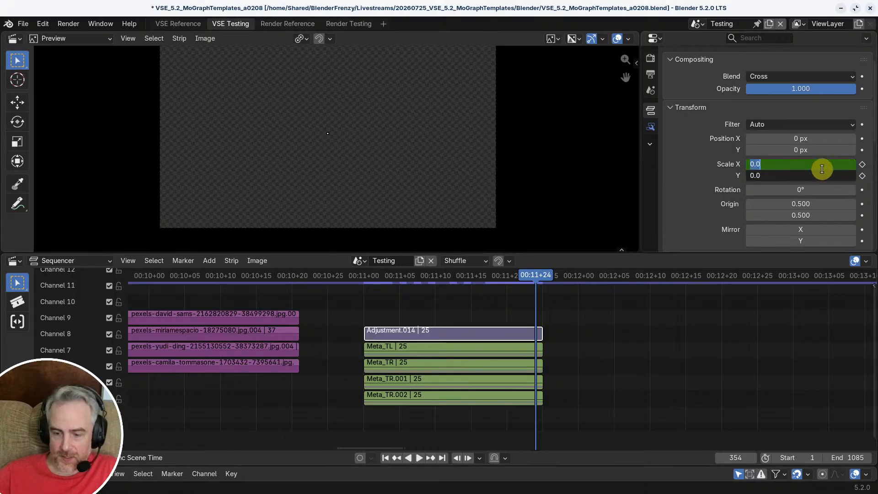
text(1)
key(Return)
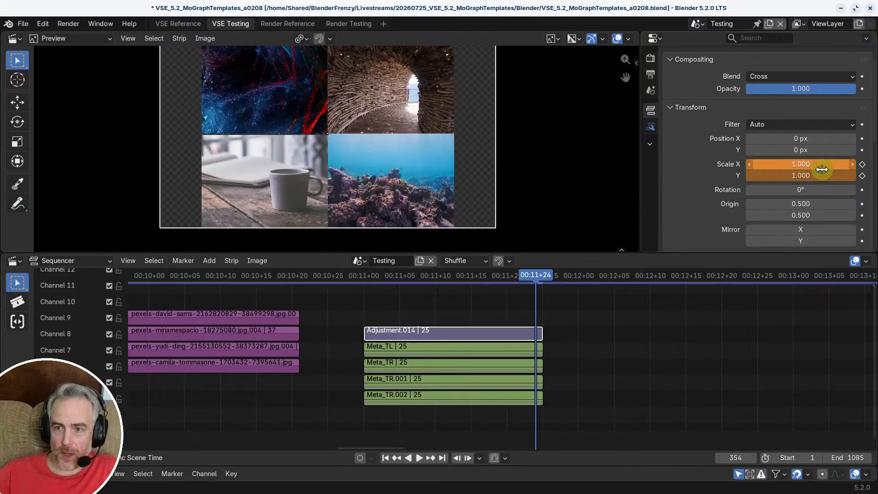
click(863, 175)
Step: Deselect the strips, then scrub and play back the grid's scale-up animation
click(742, 343)
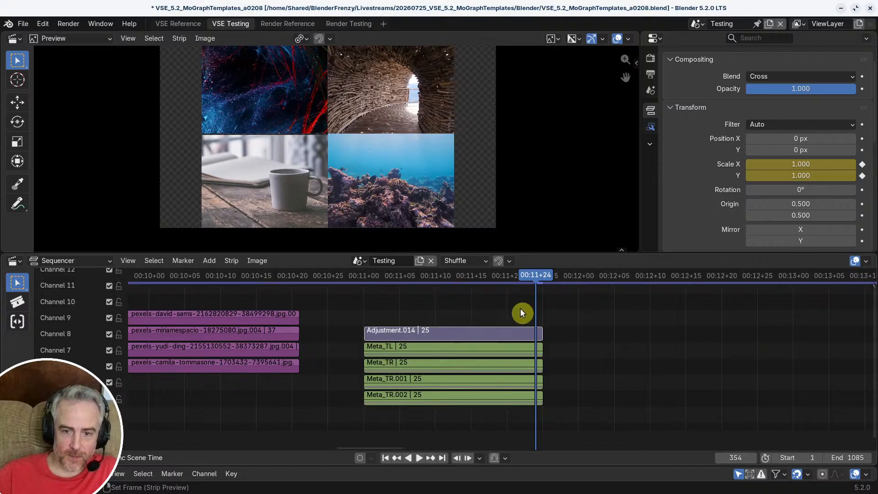
drag(532, 276, 494, 299)
key(space)
Step: Play and scrub the reference clip in VSE Reference up to frame 86 to study how its four images scale
click(179, 25)
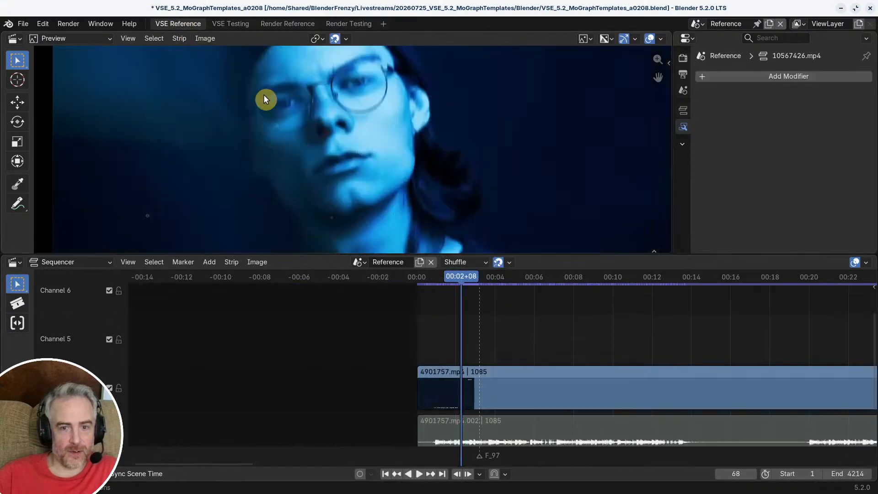
key(space)
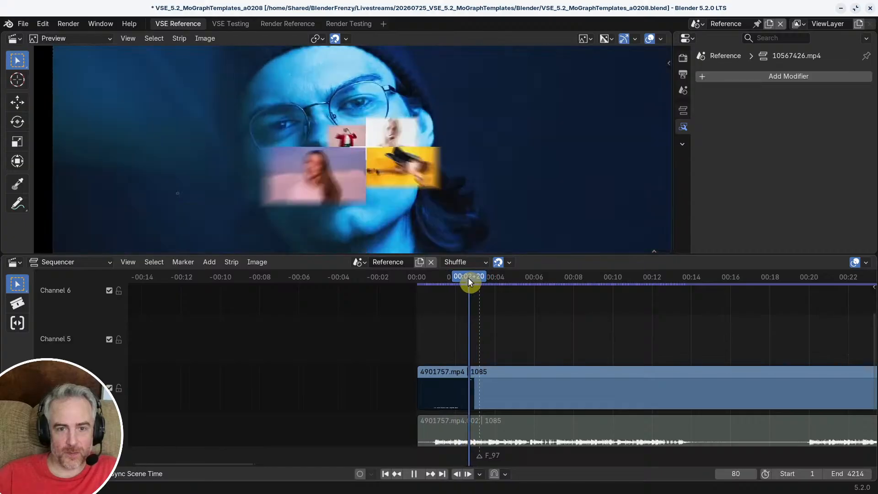
drag(470, 278, 472, 279)
key(space)
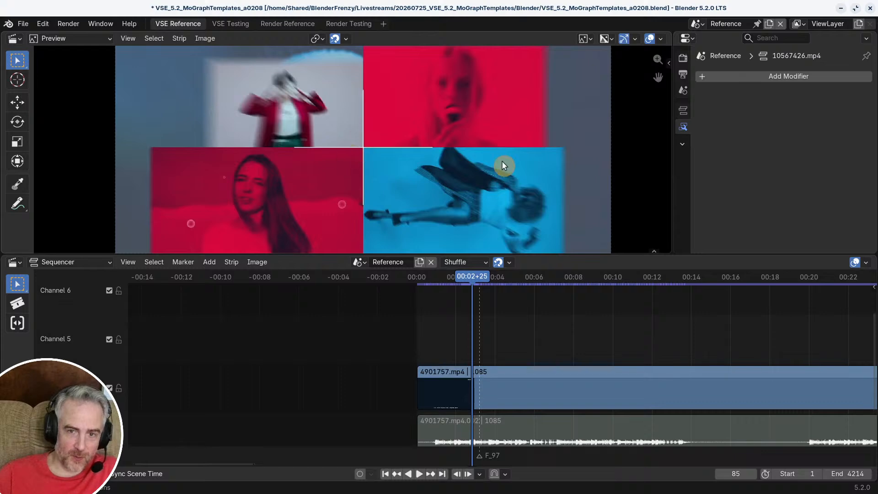
scroll(392, 192, down, 1)
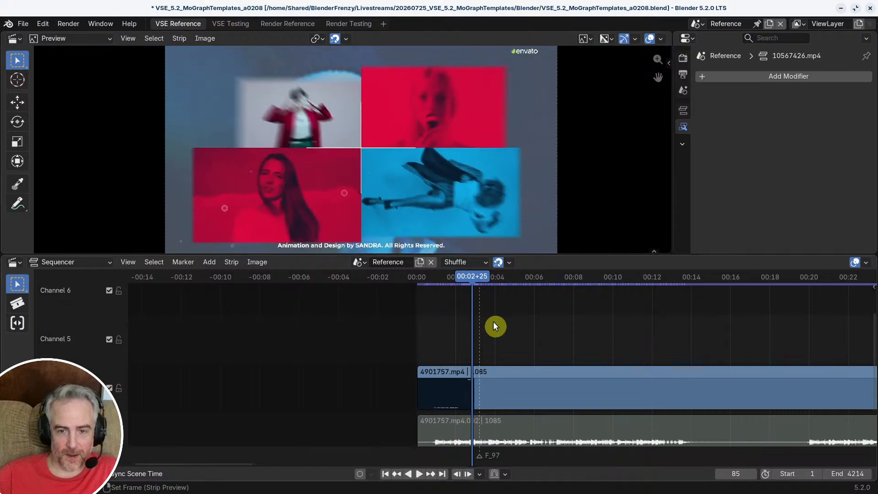
mouse_move(472, 278)
mouse_down()
mouse_move(464, 280)
mouse_move(486, 279)
mouse_move(474, 273)
mouse_up()
scroll(354, 154, down, 1)
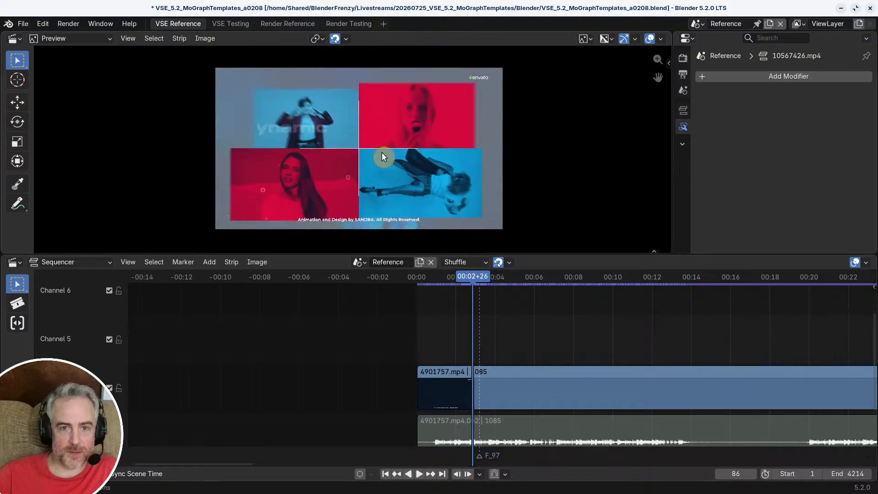
Step: Return to the VSE Testing workspace, open Meta_TL at frame 346 and select its Adjustment.011 strip
click(229, 23)
drag(432, 276, 465, 338)
click(457, 347)
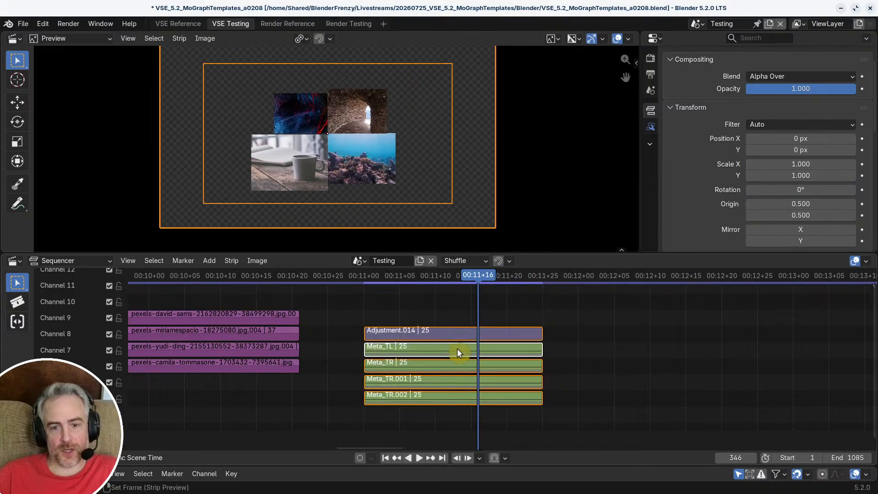
key(Tab)
click(463, 333)
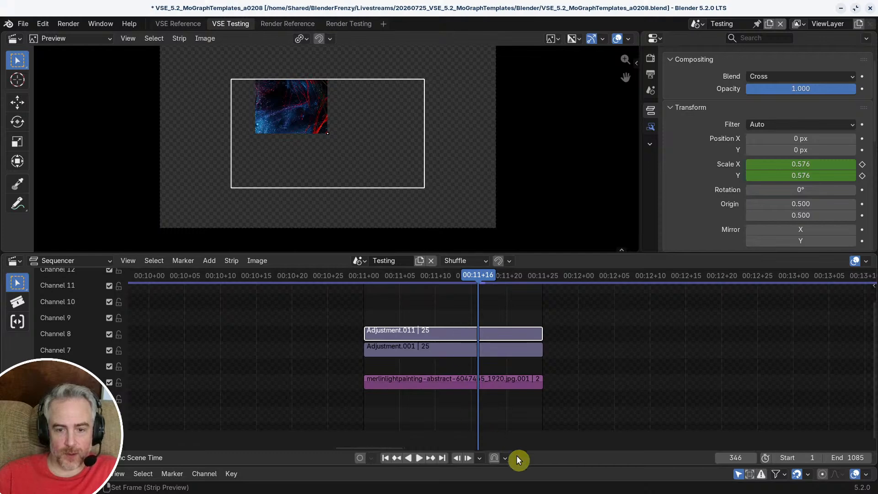
Step: Enlarge the Dope Sheet area and turn off its marker display
mouse_move(521, 466)
mouse_down()
mouse_move(535, 391)
mouse_move(533, 398)
mouse_up()
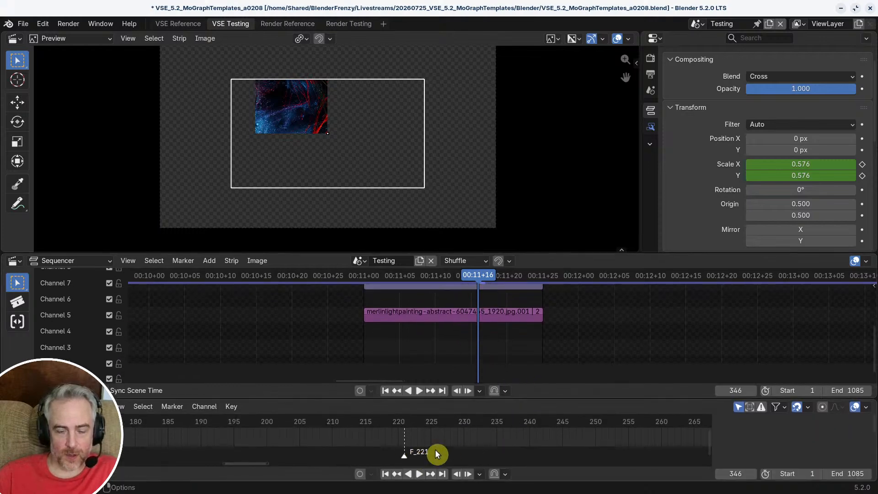
click(120, 405)
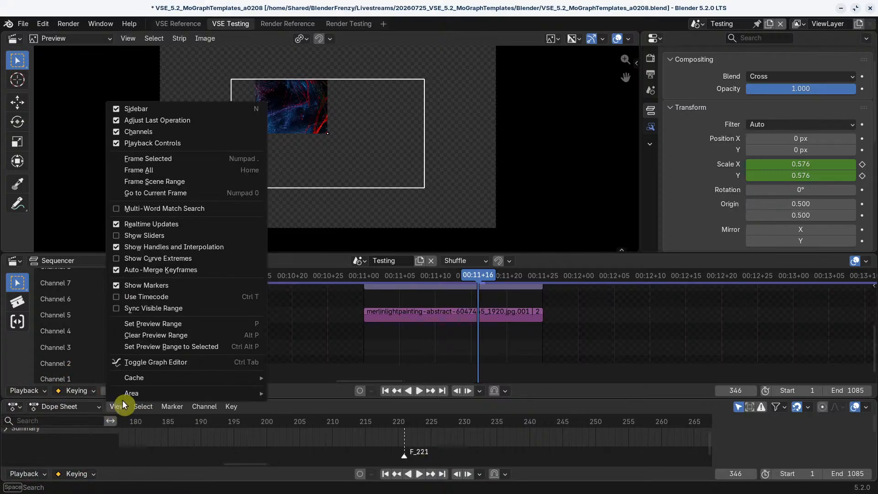
click(149, 281)
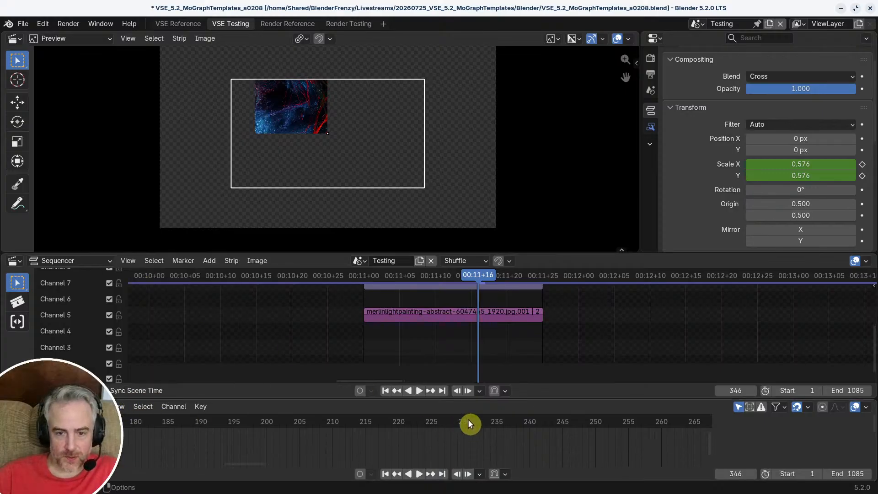
Step: Frame Adjustment.011's scale keyframes in the Dope Sheet and scrub to frame 347
mouse_move(467, 421)
middle_down()
mouse_move(474, 446)
mouse_move(470, 421)
middle_up()
click(463, 311)
middle_drag(463, 312, 456, 352)
click(421, 304)
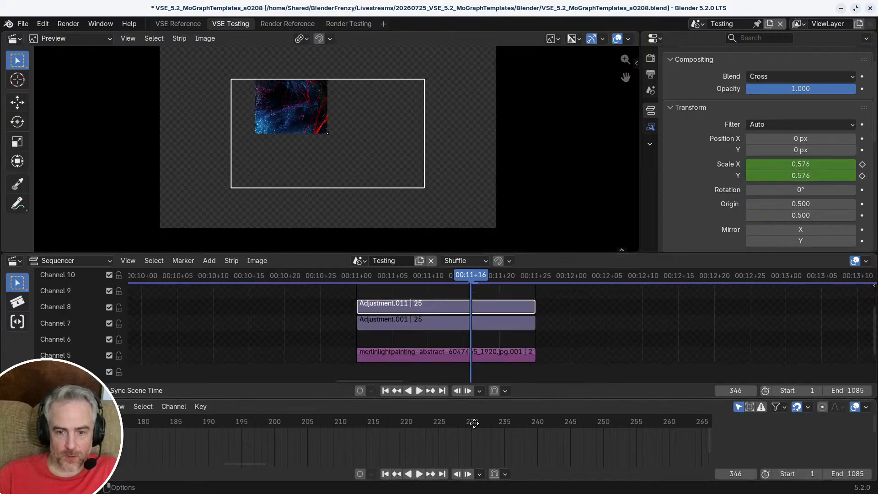
key(KP_Decimal)
scroll(390, 429, up, 9)
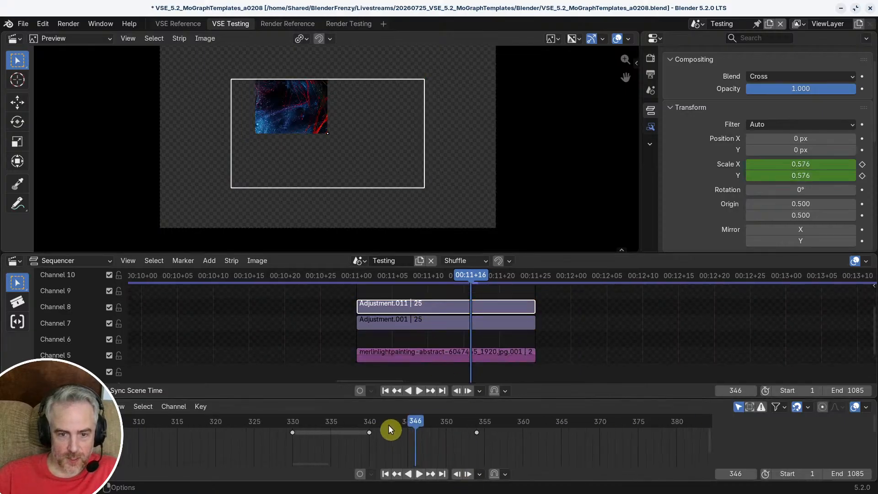
middle_drag(416, 427, 441, 444)
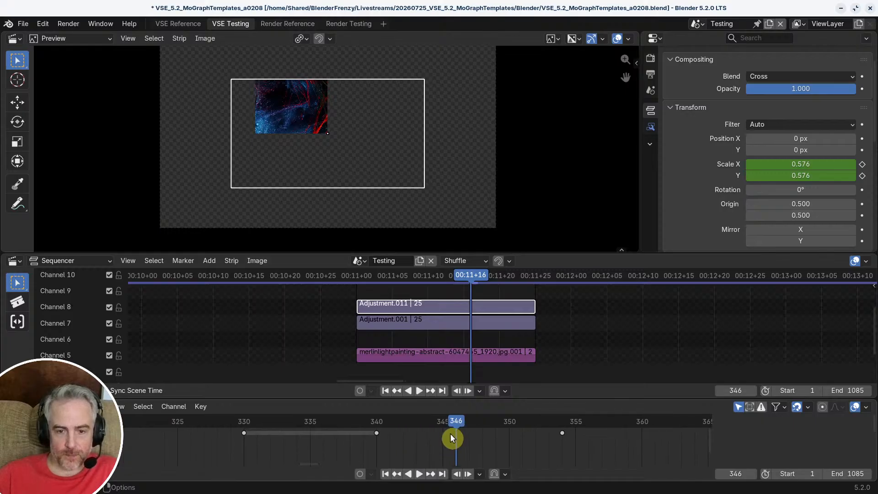
drag(451, 423, 471, 421)
scroll(579, 430, down, 5)
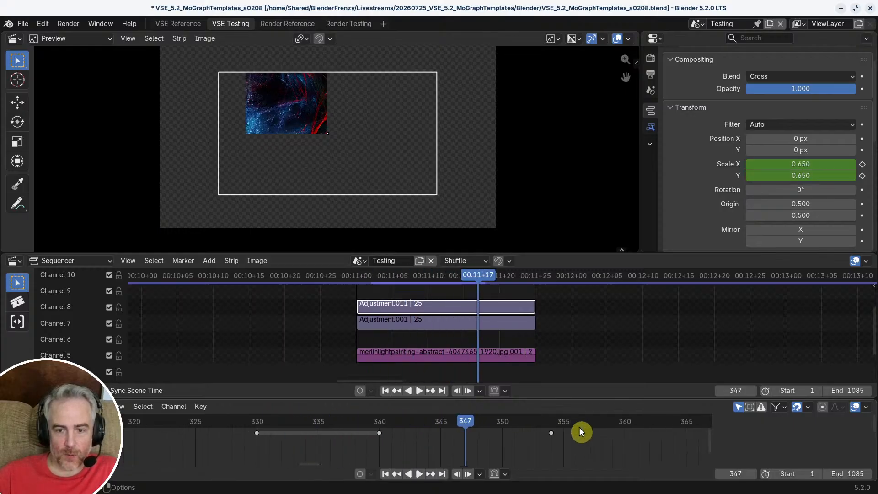
Step: Try to slide Adjustment.011's last scale keyframe, on frame 354, further along the Dope Sheet
middle_drag(546, 429, 433, 422)
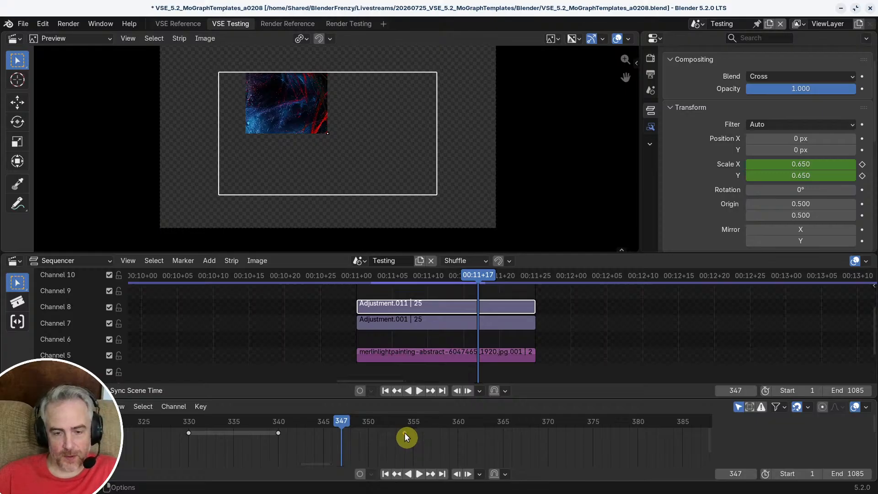
drag(404, 433, 441, 437)
right_click(441, 438)
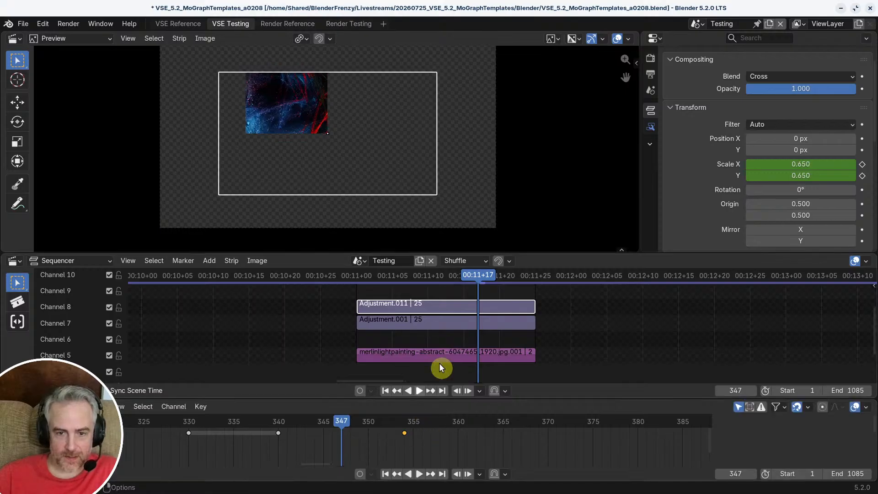
Step: Go to frame 348, clear the strip selection and leave Meta_TL for the top-level timeline
mouse_move(479, 277)
mouse_down()
mouse_move(455, 277)
mouse_move(536, 288)
mouse_move(485, 285)
mouse_up()
click(321, 317)
key(Tab)
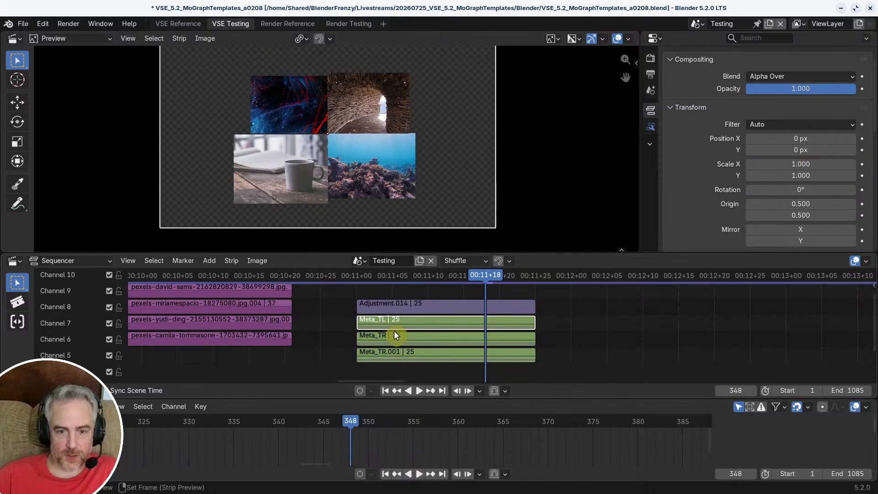
Step: Inside Meta_TR.002, move the scale animation's last keyframe to frame 345, review the motion around frame 341 and return to the top-level timeline
middle_drag(413, 327, 430, 301)
ctrl+click(414, 327)
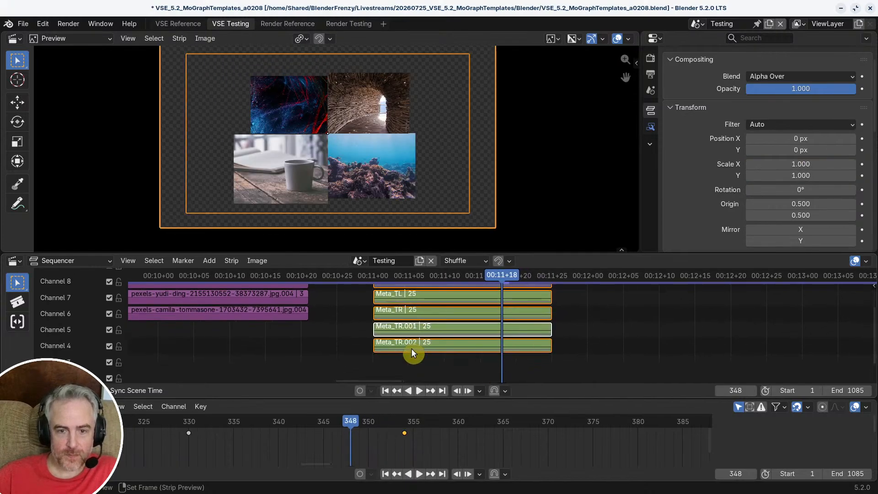
key(Tab)
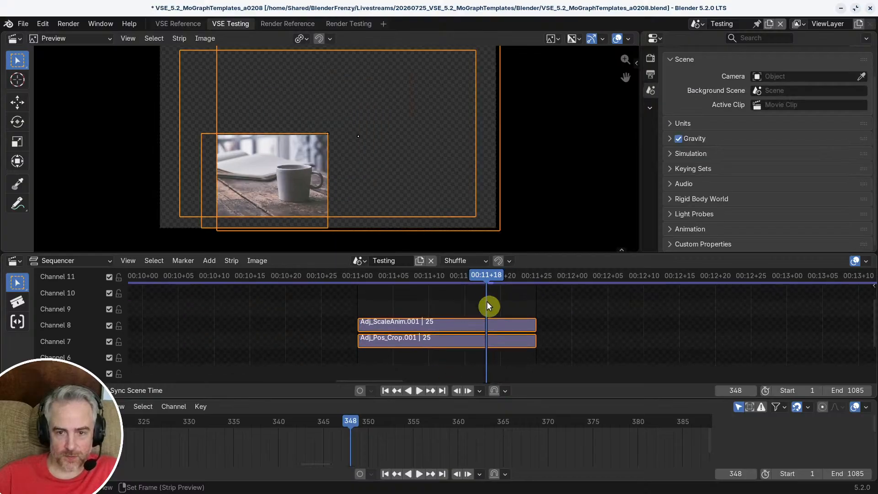
drag(494, 277, 467, 285)
drag(413, 437, 336, 448)
drag(463, 277, 430, 301)
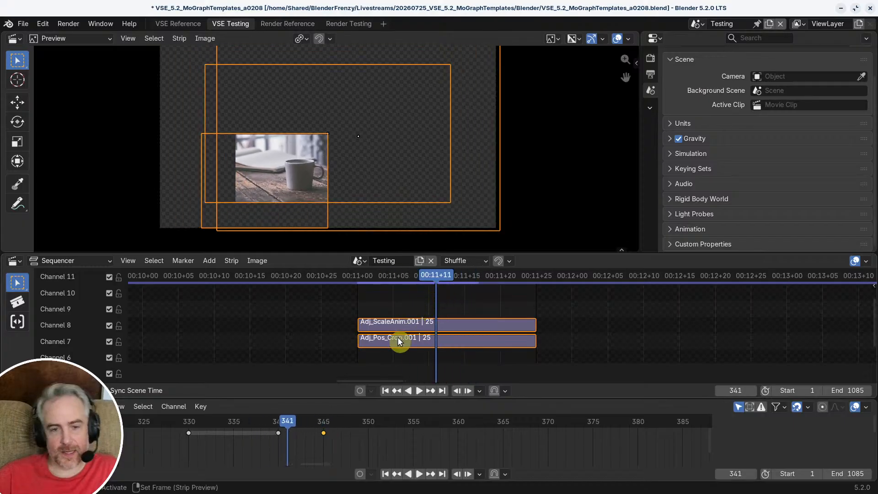
key(Tab)
key(Tab)
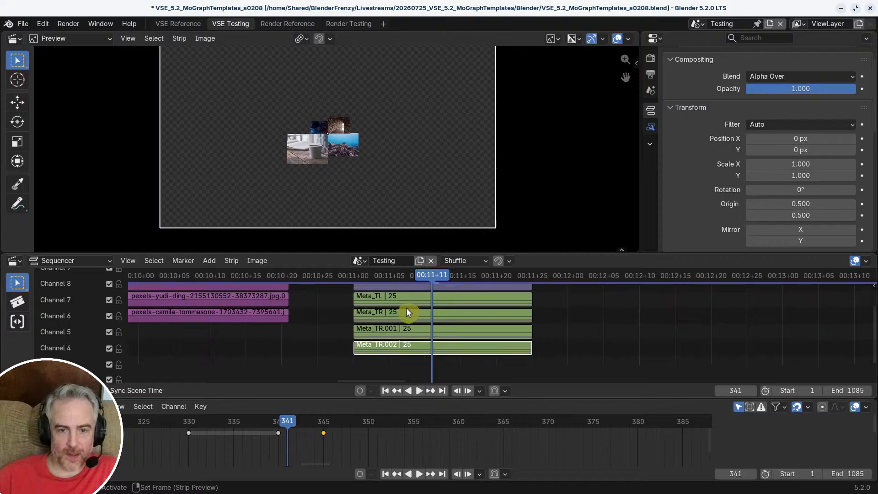
Step: Open Meta_TR, select its Adjustment.013 strip to access the scale keyframes and scrub to frame 350
middle_drag(406, 317, 409, 334)
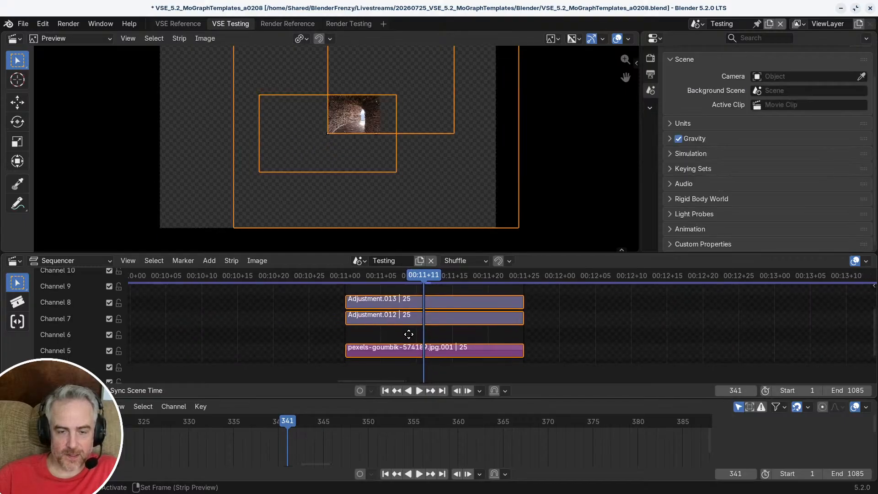
click(409, 301)
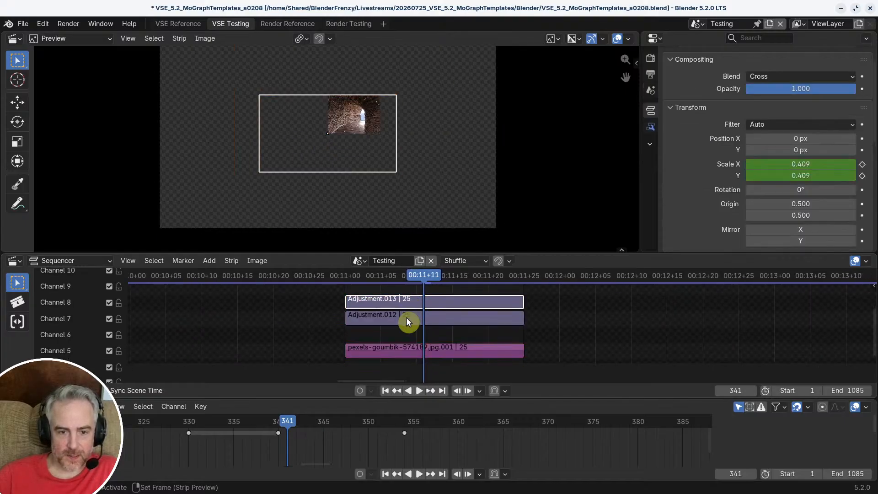
drag(292, 424, 364, 424)
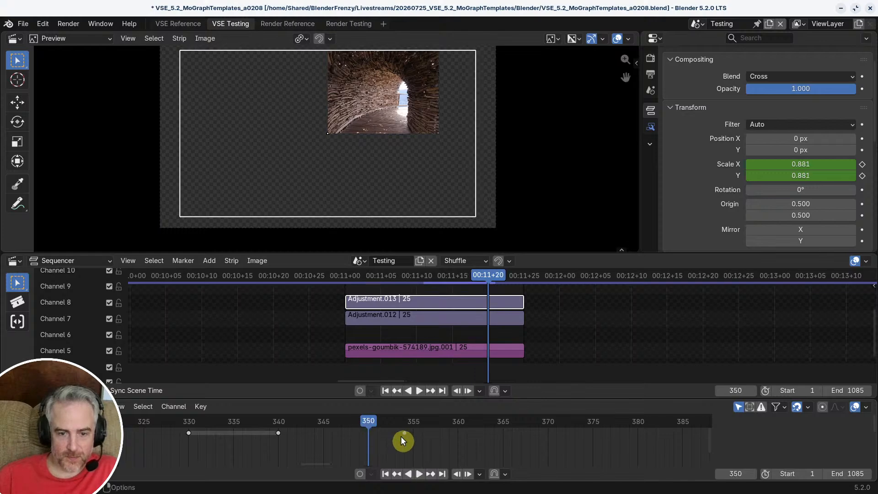
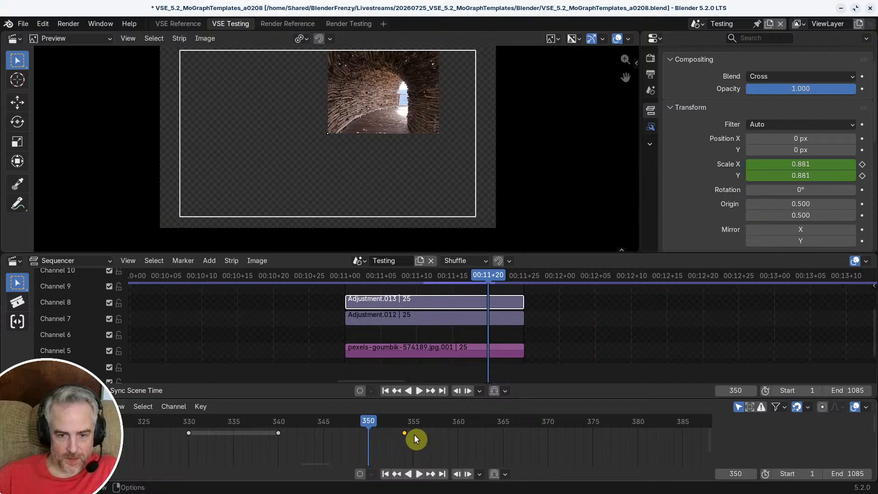
Step: Snap Adjustment.013's last scale keyframe to the current frame, 350, and return to the top-level timeline
key(a)
click(404, 431)
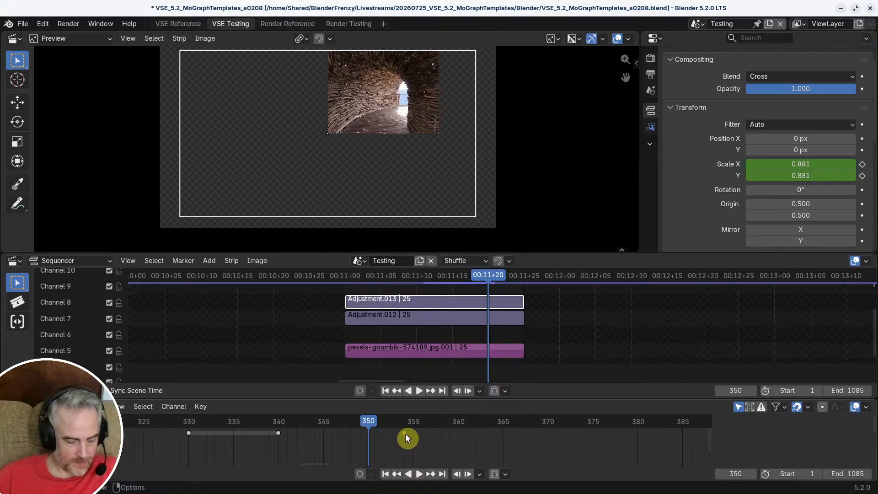
key(shift+s)
click(303, 419)
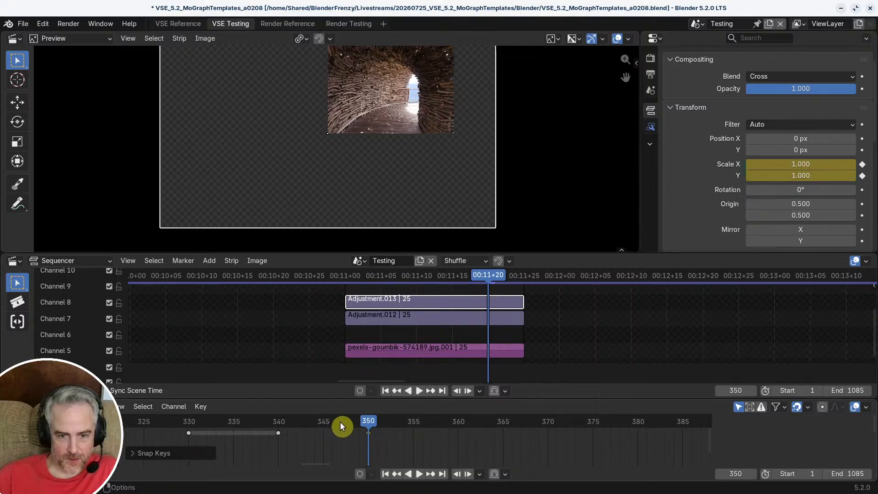
key(Tab)
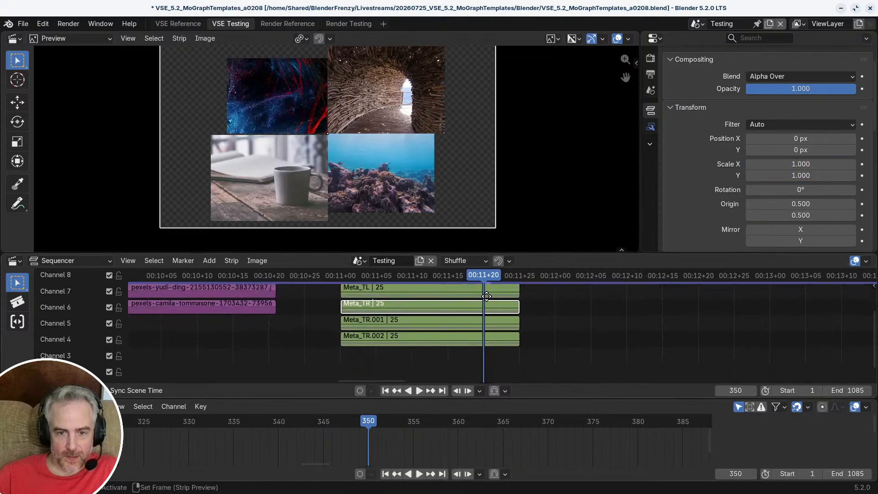
Step: Inside Meta_TR.001, move Adj_ScaleAnim's last scale keyframe to frame 352, scrub back to frame 331 and return to the top-level timeline
click(460, 318)
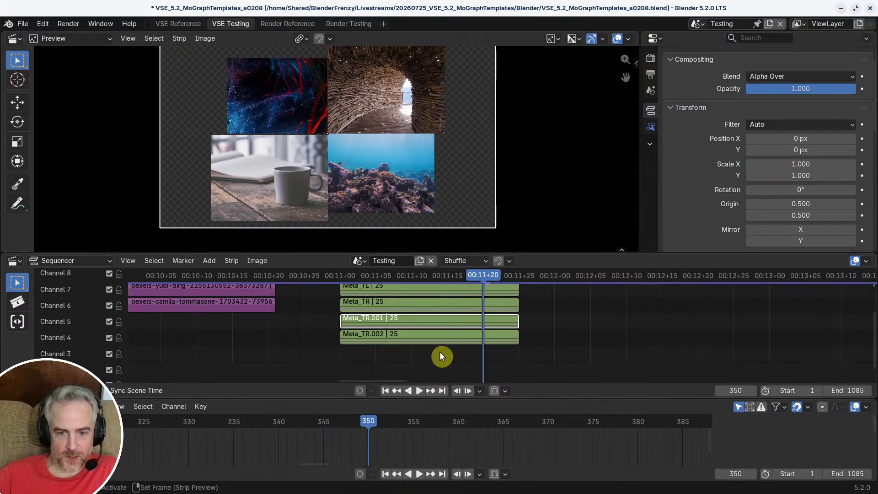
key(Tab)
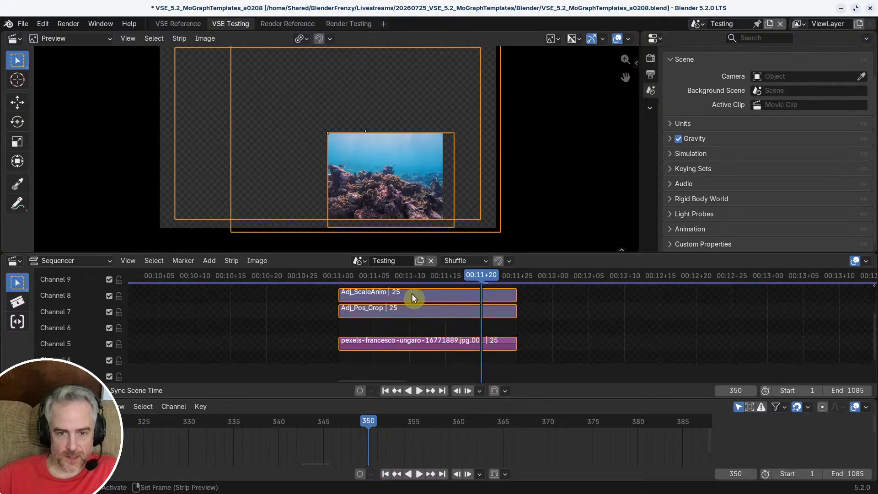
click(412, 293)
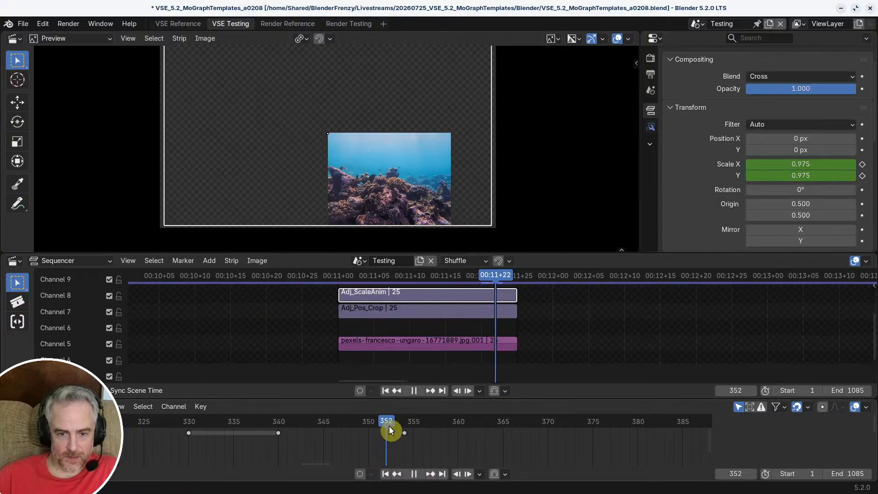
drag(404, 433, 383, 437)
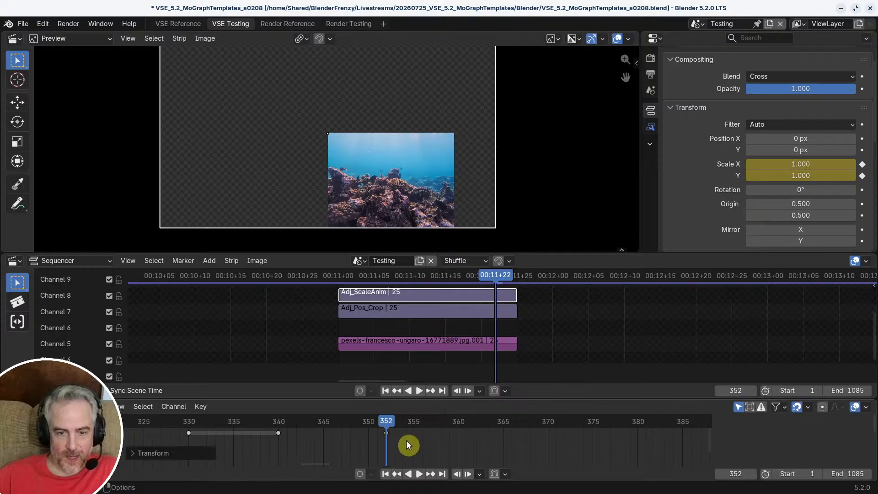
drag(496, 275, 345, 286)
key(Tab)
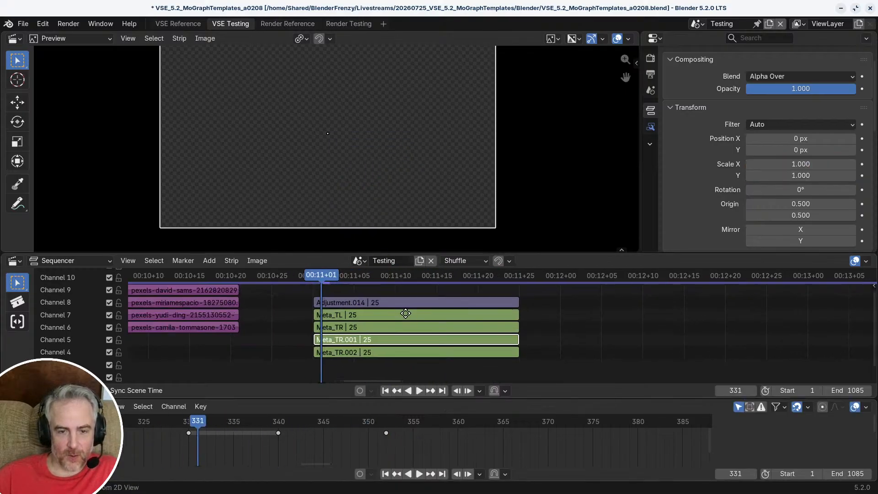
Step: Play back the four-image transition and scrub through its end around frame 351 to check the corner timing
key(space)
drag(404, 284, 317, 290)
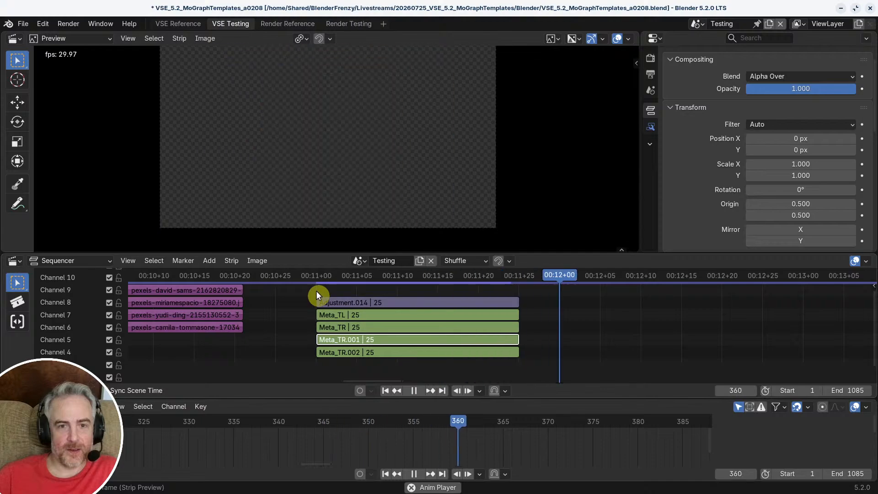
key(space)
drag(435, 273, 484, 291)
middle_drag(477, 293, 352, 276)
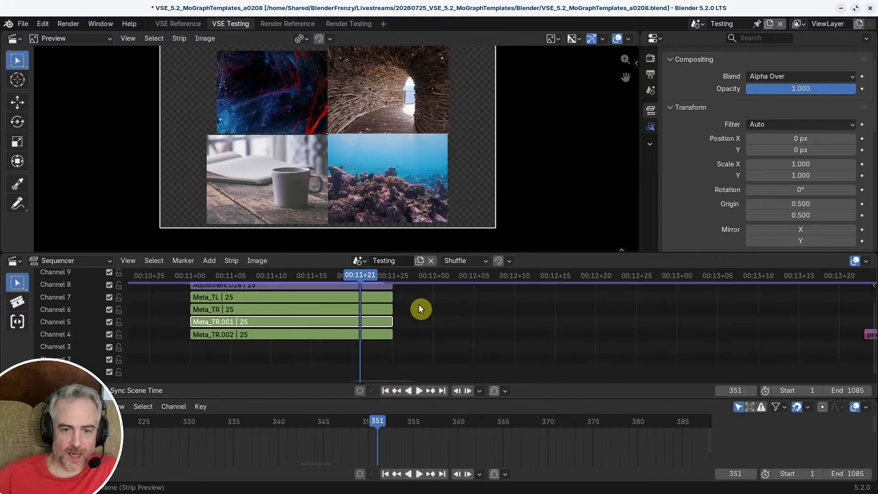
Step: Open Meta_TR.001 and extend the ends of Adj_ScaleAnim, Adj_Pos_Crop and the image strip to frame 390
middle_drag(406, 325, 388, 305)
key(Tab)
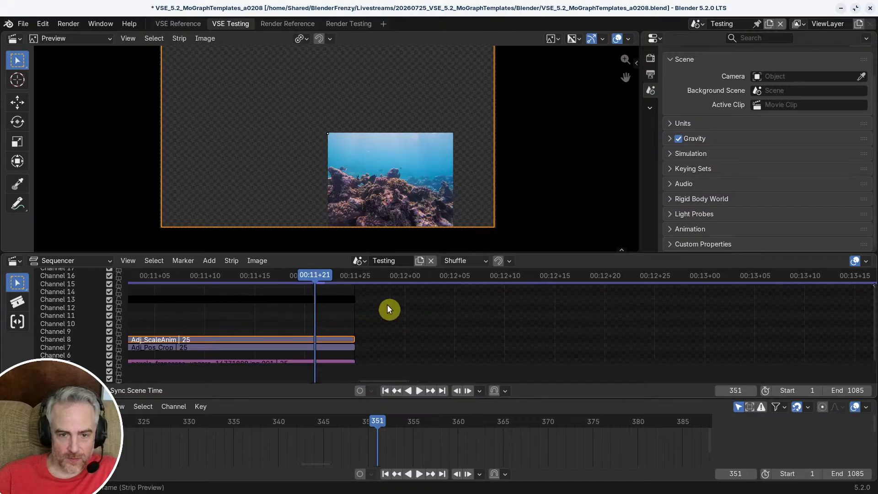
ctrl+click(355, 340)
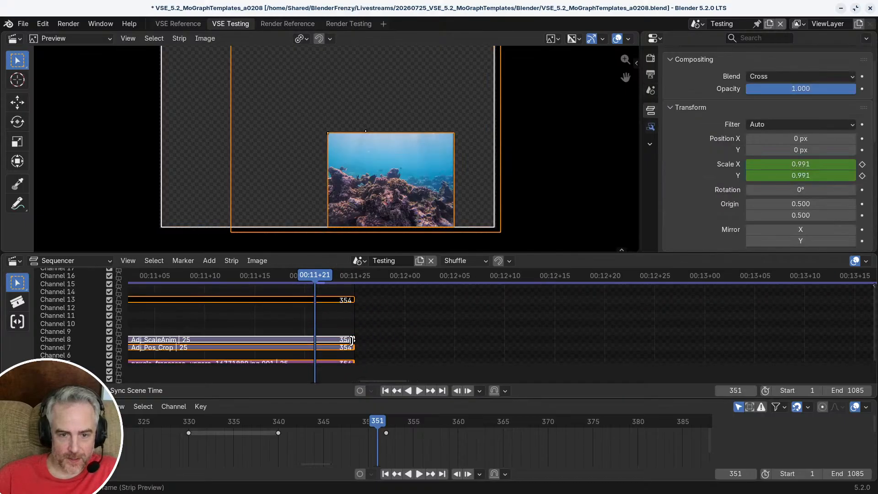
scroll(361, 328, down, 4)
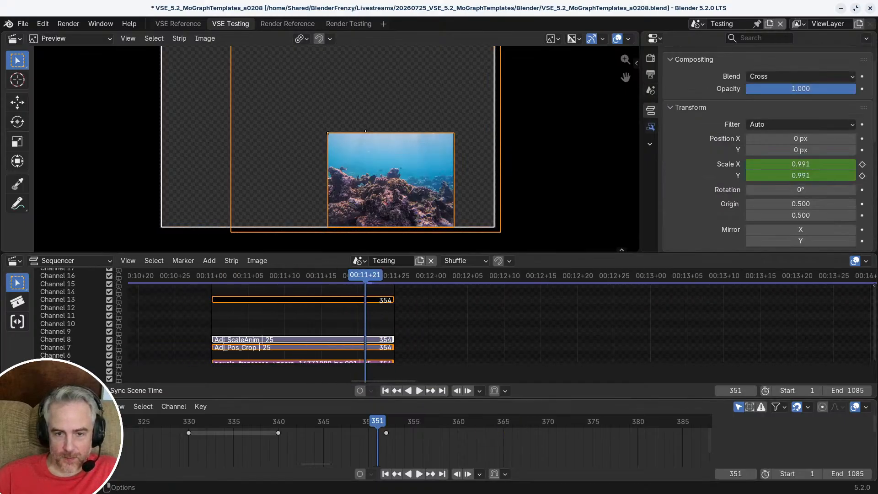
key(g)
click(783, 317)
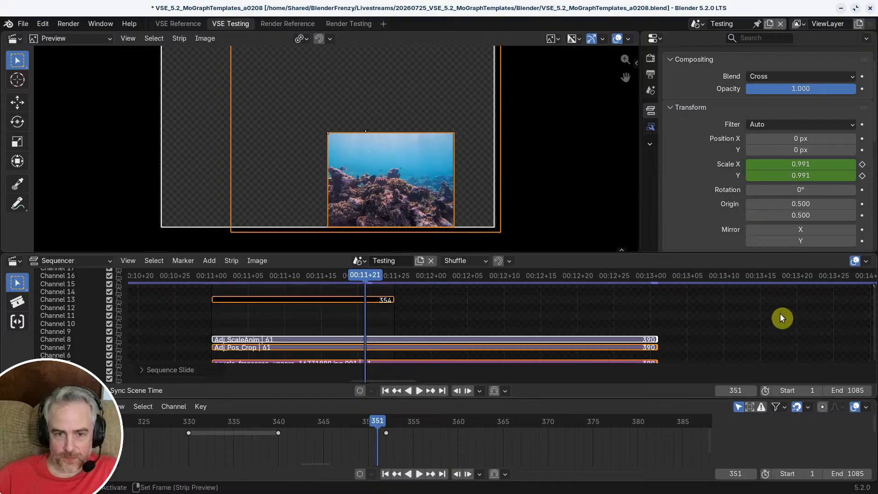
Step: Inside Meta_TR.001, extend the black color strip on channel 13 to frame 390 to match the other strips
click(382, 303)
key(Tab)
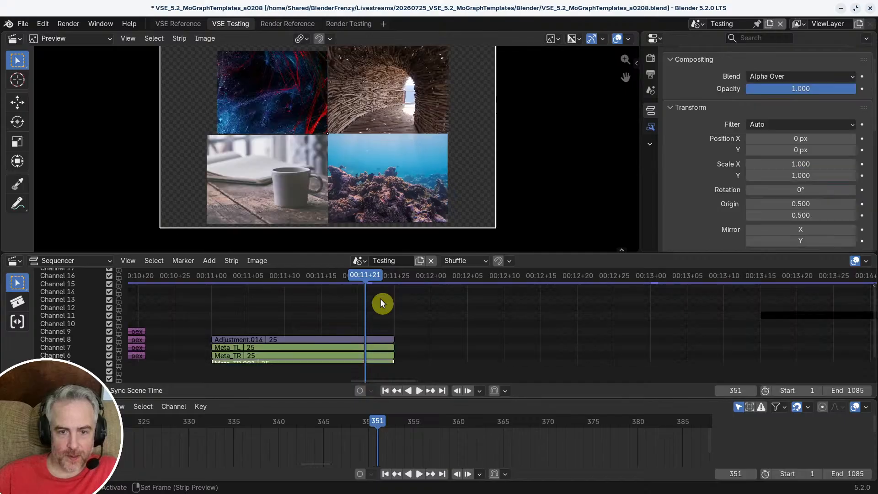
key(Tab)
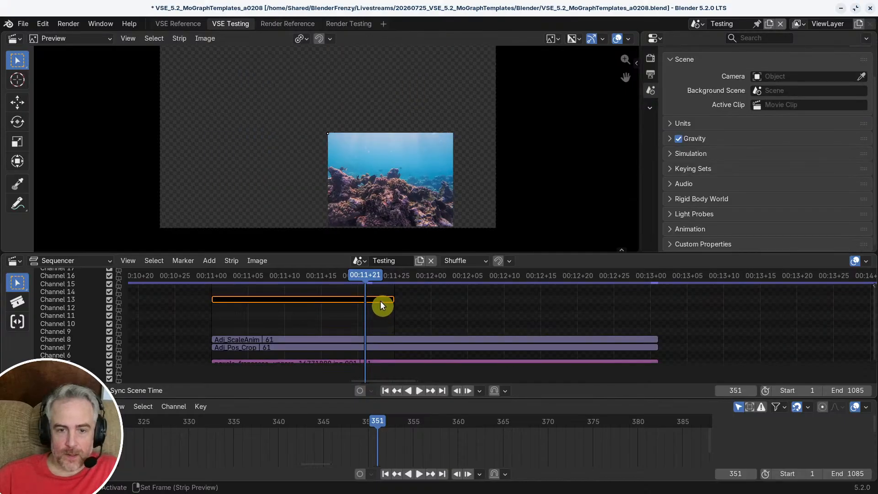
click(381, 301)
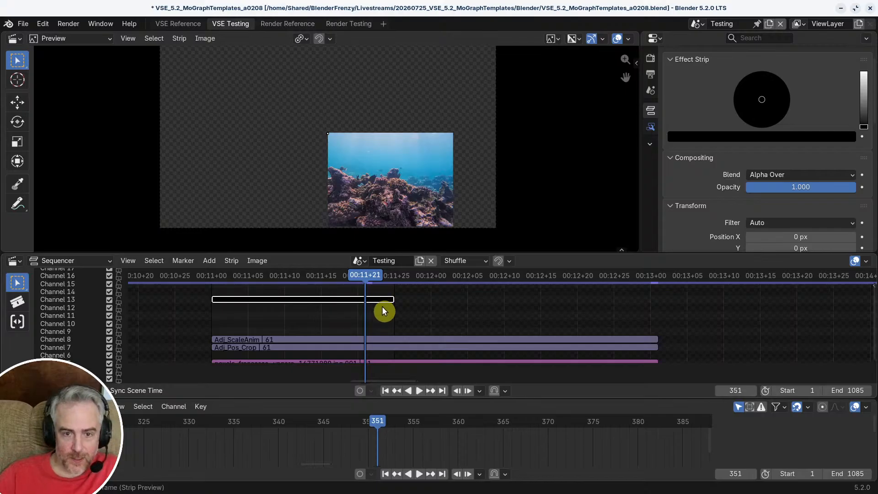
drag(392, 300, 660, 316)
ctrl+middle_drag(590, 333, 544, 311)
middle_drag(544, 311, 548, 330)
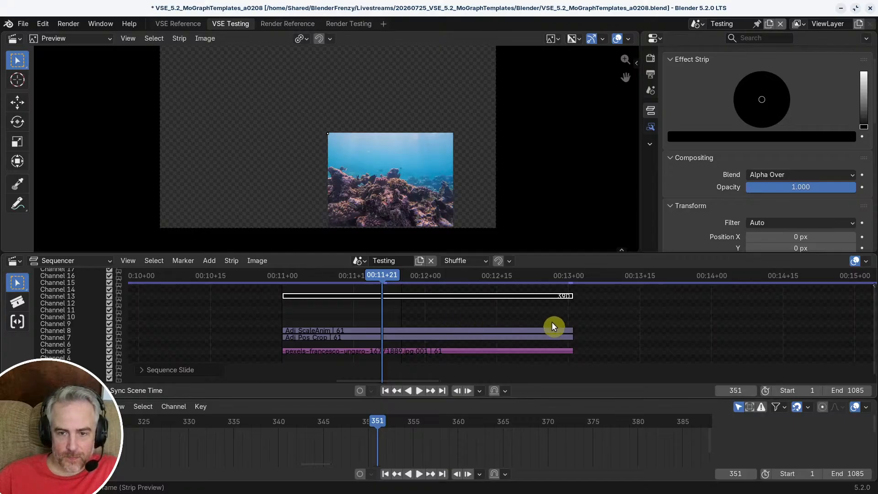
Step: Jump to frame 391 and snap the right handles of top-level Adjustment.014 and all four corner metas to the playhead
key(Tab)
key(Tab)
key(Page_Up)
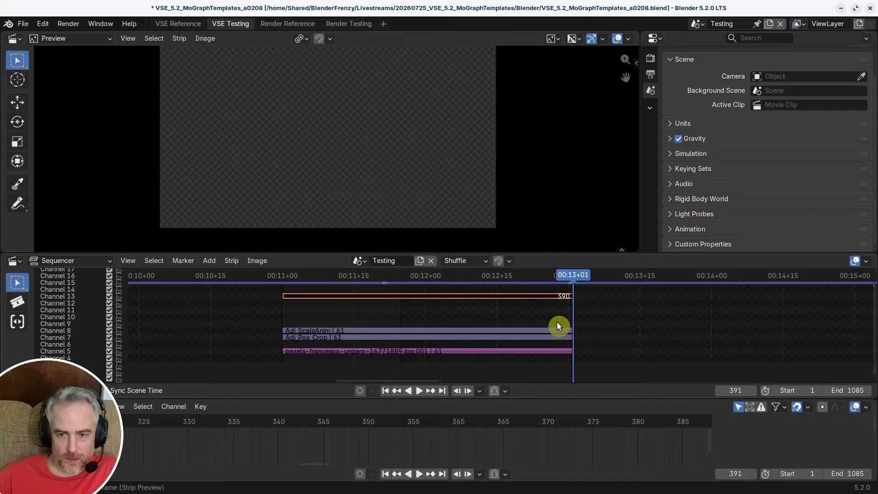
key(Tab)
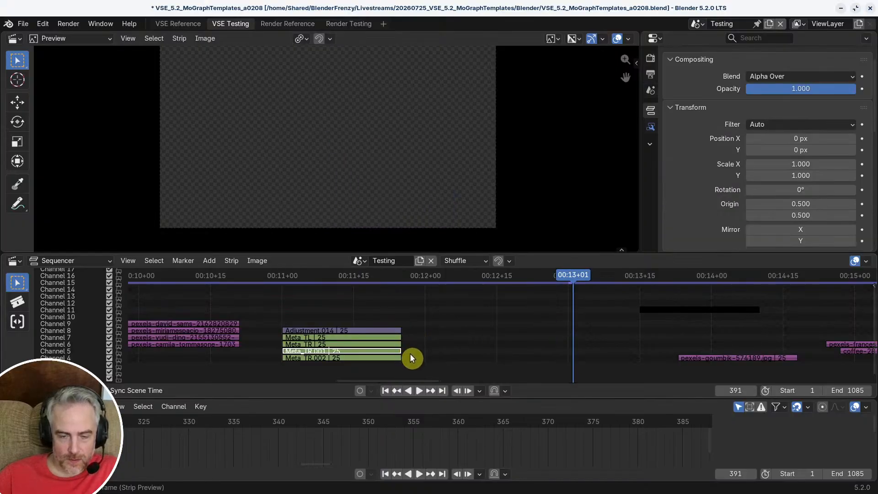
ctrl+middle_drag(410, 353, 422, 315)
ctrl+click(415, 330)
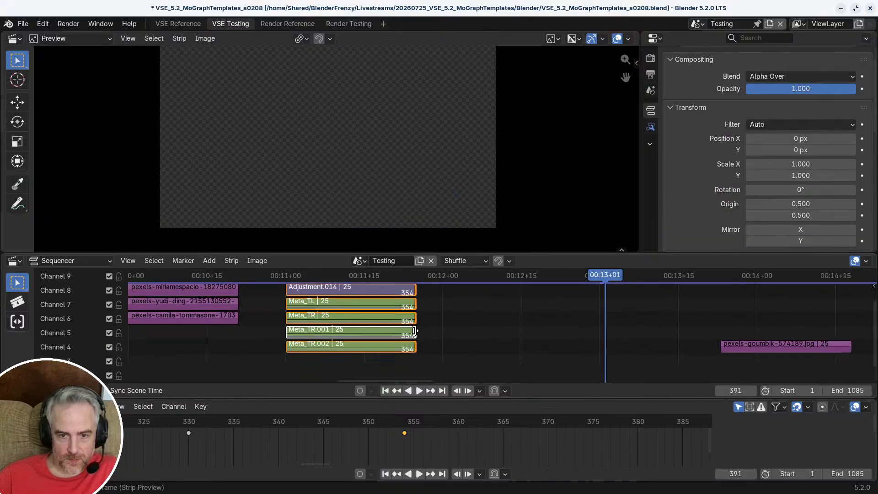
key(shift+s)
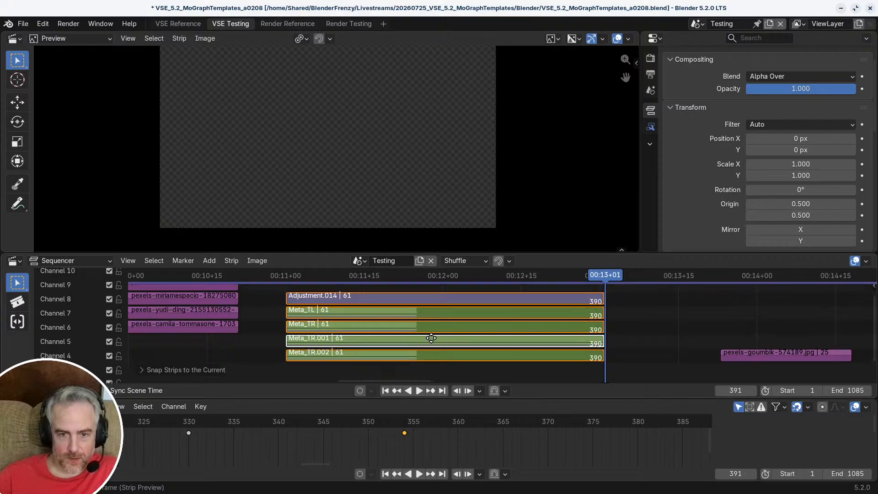
Step: Inside Meta_TL, snap the right handles of all strips, including the black color strip, to frame 391 and return to the top level
click(428, 314)
key(Tab)
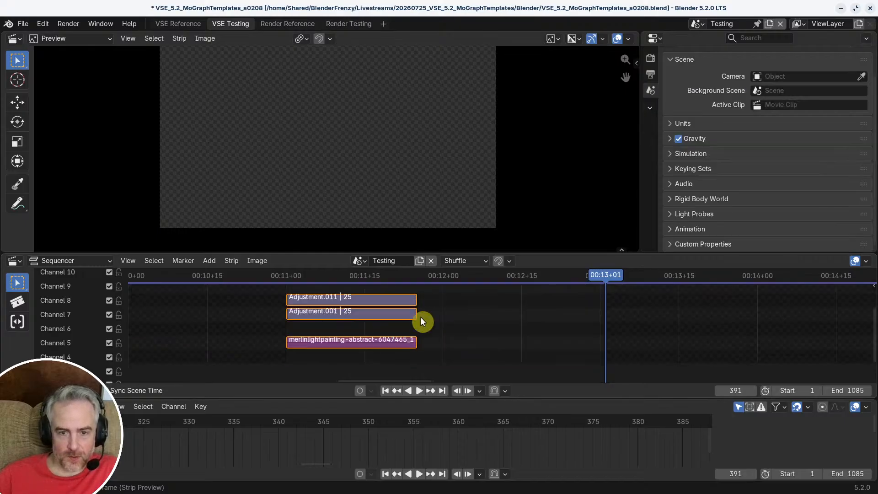
shift+scroll(421, 317, up, 5)
click(405, 321)
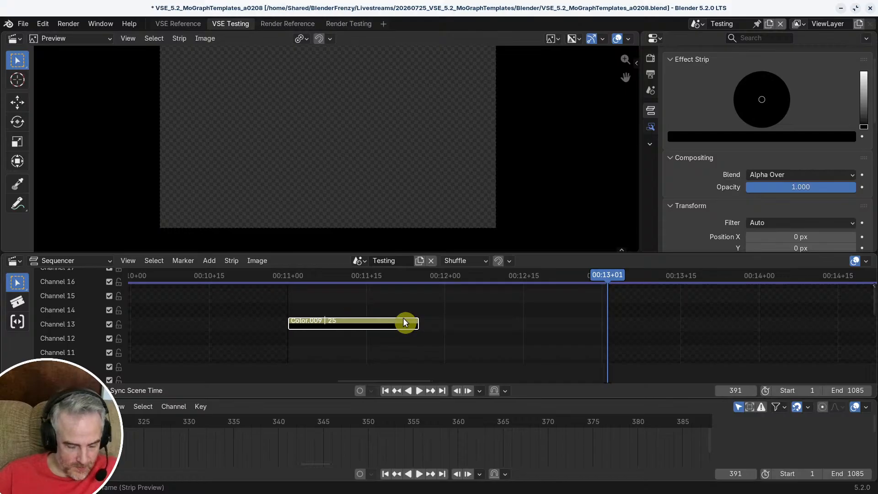
middle_drag(445, 341, 427, 322)
scroll(429, 309, down, 1)
click(408, 295)
key(shift+s)
key(Tab)
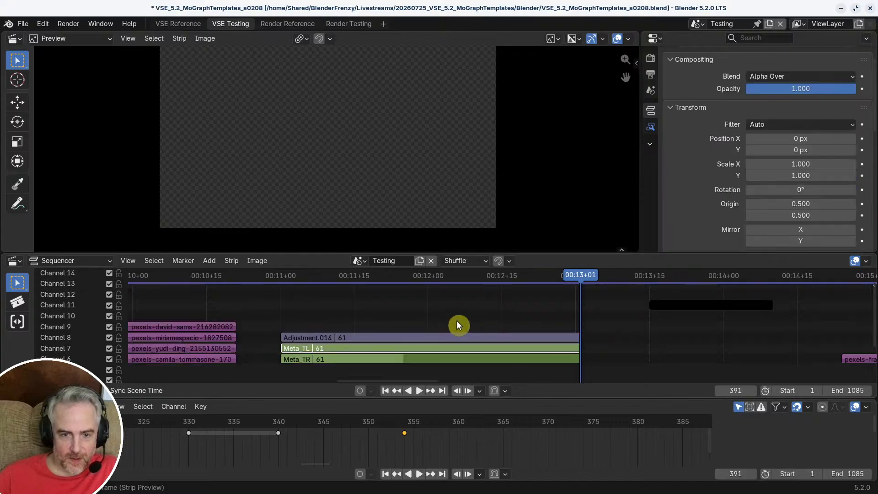
Step: Inside Meta_TR, snap the right handles of the adjustment, image and color strips to frame 391, then leave the meta
key(Tab)
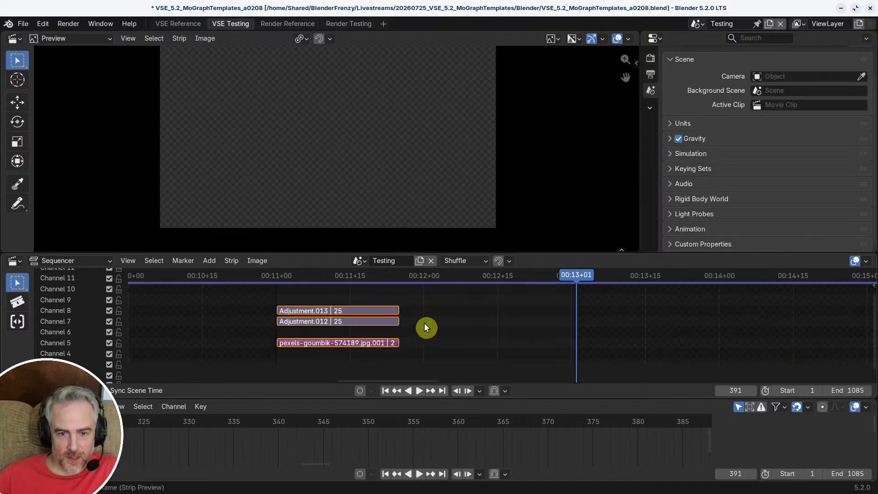
ctrl+click(396, 306)
middle_drag(413, 314, 426, 355)
click(396, 301)
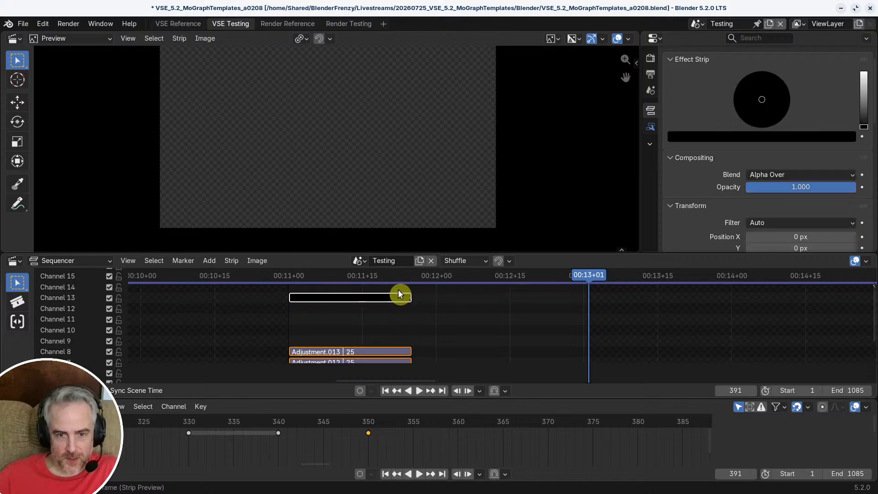
key(shift+s)
key(Tab)
middle_drag(416, 308, 419, 354)
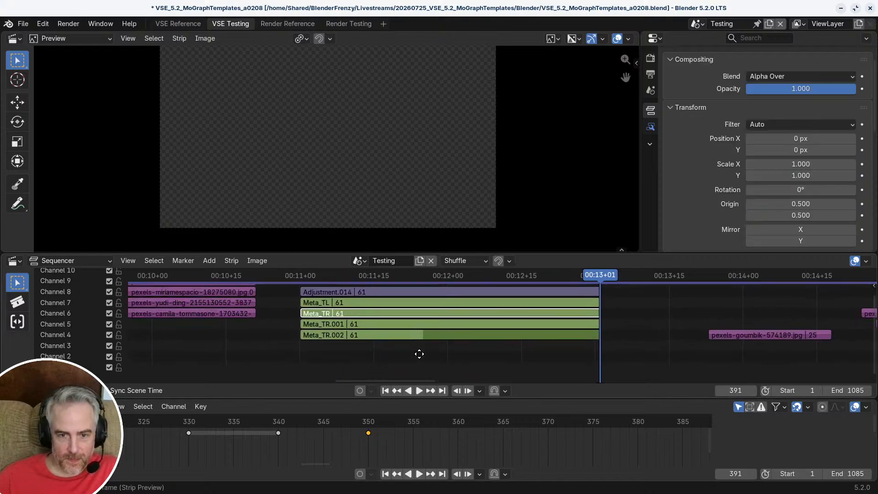
Step: Inside Meta_TR.002, extend all strips by snapping their right handles to frame 391 and return to the top-level timeline
click(424, 336)
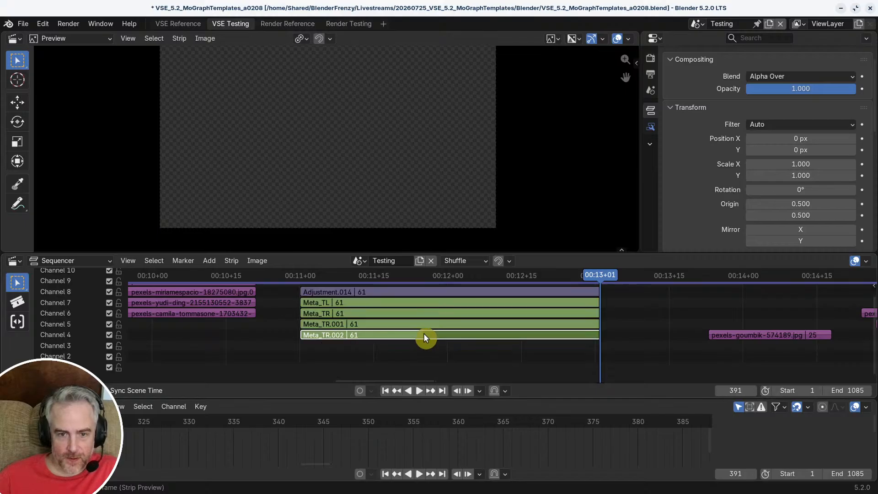
key(Tab)
middle_drag(406, 321, 407, 277)
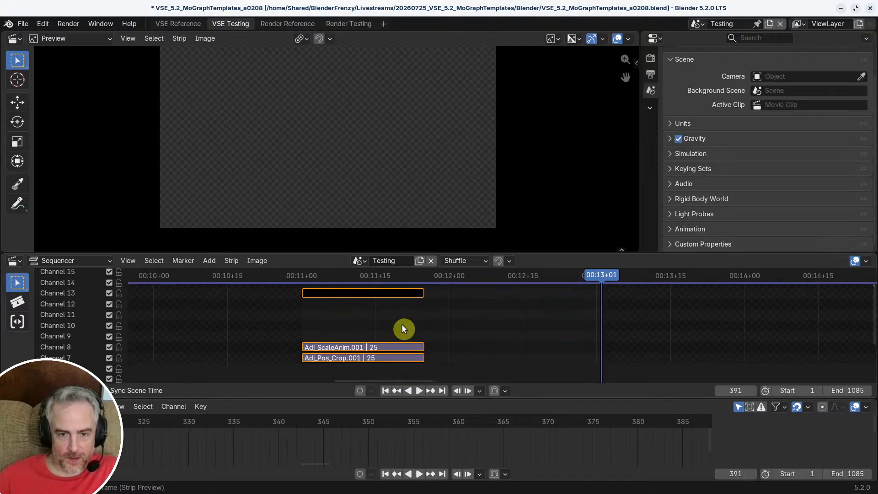
click(402, 295)
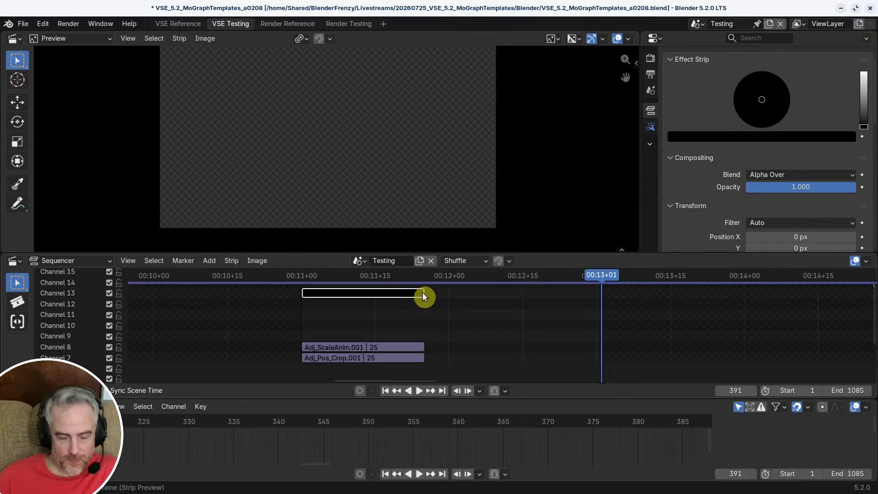
click(423, 293)
key(a)
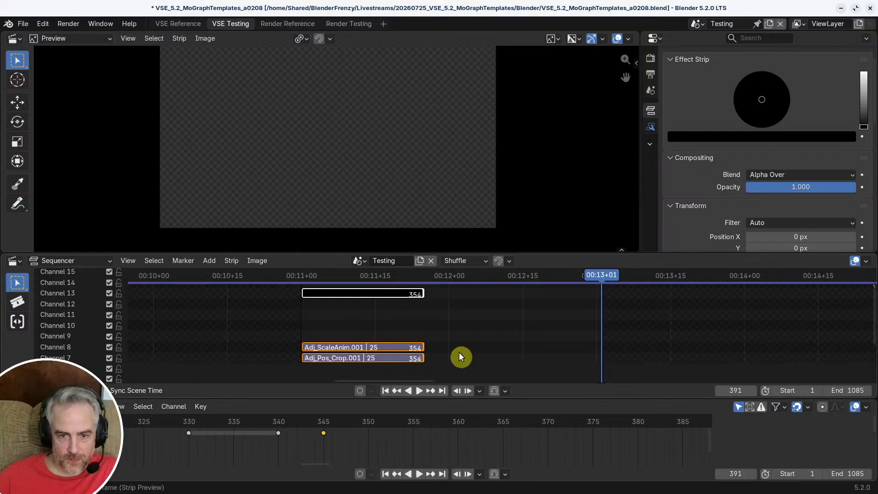
key(shift+s)
key(Tab)
middle_drag(458, 318, 455, 377)
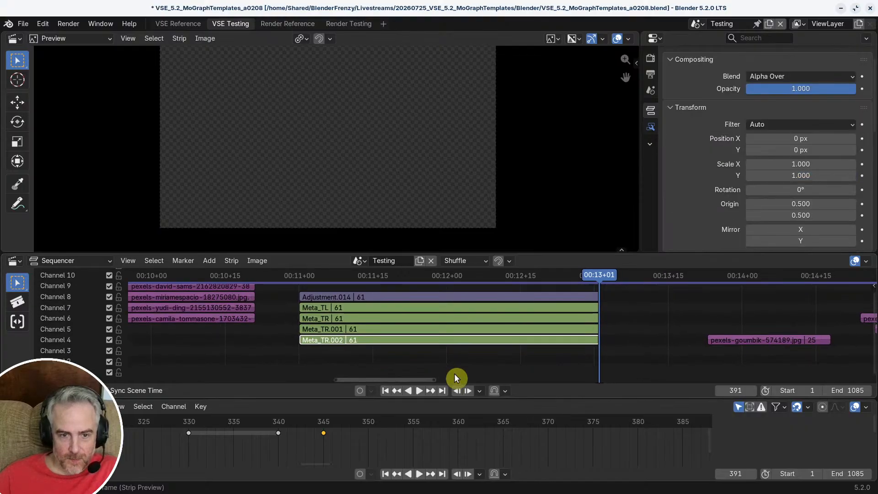
Step: Play back the extended four-image transition and scrub back to frame 350 to review how the images settle
middle_drag(454, 327, 441, 316)
mouse_move(370, 275)
mouse_down()
mouse_move(353, 274)
mouse_move(507, 282)
mouse_move(316, 284)
mouse_move(377, 291)
mouse_up()
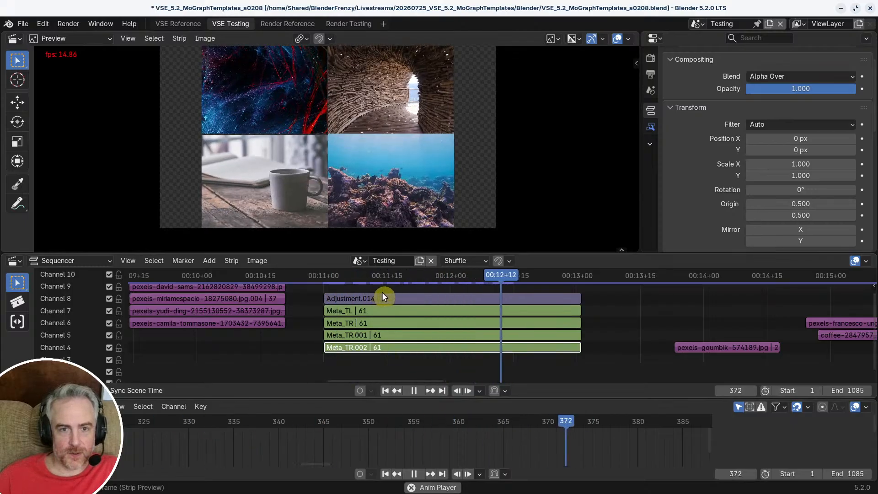
key(space)
ctrl+middle_drag(434, 298, 496, 299)
drag(504, 277, 435, 279)
middle_drag(421, 291, 432, 296)
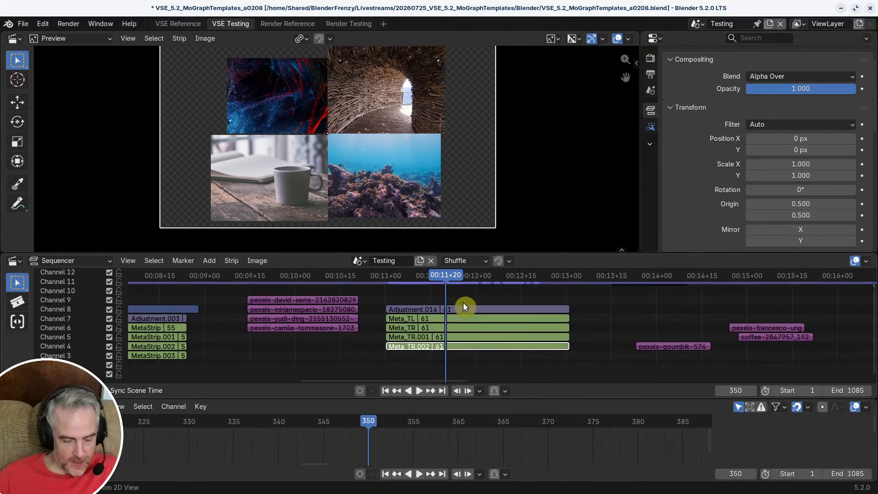
Step: Save the project as the next incremental version, VSE_5.2_MoGraphTemplates_a0209.blend
key(ctrl+s)
key(ctrl+shift+s)
key(KP_Add)
key(Return)
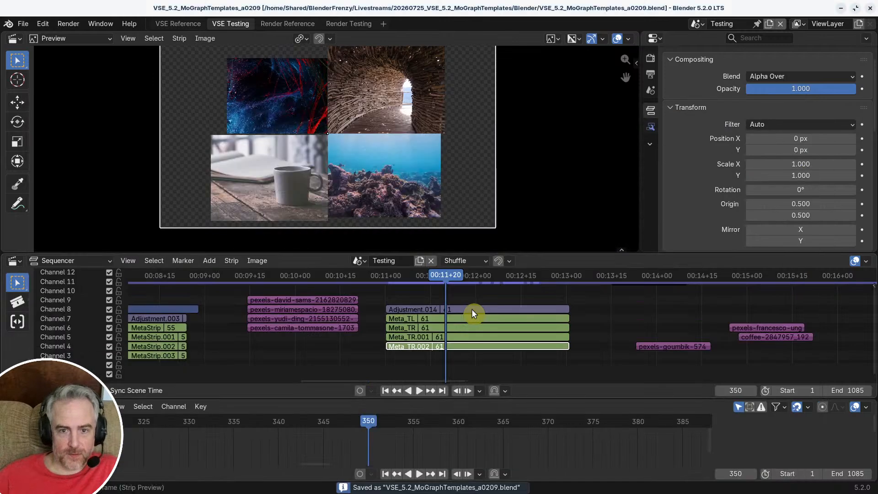
Step: Delete the spare image strips lying after the Adjustment.014 and corner meta group
drag(446, 276, 298, 278)
ctrl+middle_drag(381, 324, 391, 315)
middle_drag(391, 315, 373, 320)
click(373, 320)
alt+click(373, 320)
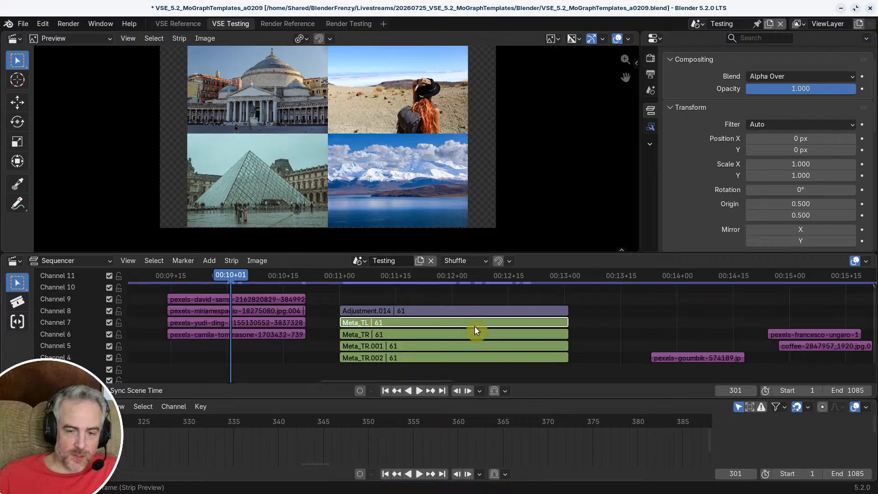
mouse_move(556, 324)
ctrl+middle_down()
mouse_move(529, 341)
mouse_move(541, 318)
ctrl+middle_up()
drag(533, 287, 609, 362)
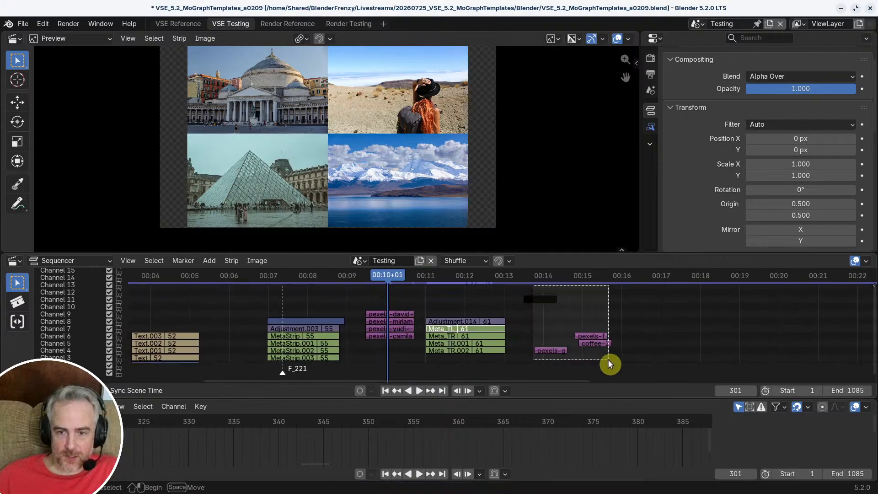
click(764, 358)
key(Delete)
Step: Duplicate Adjustment.014 together with its four corner metas and place the copies at frame 416 on the same channels
drag(449, 312, 490, 356)
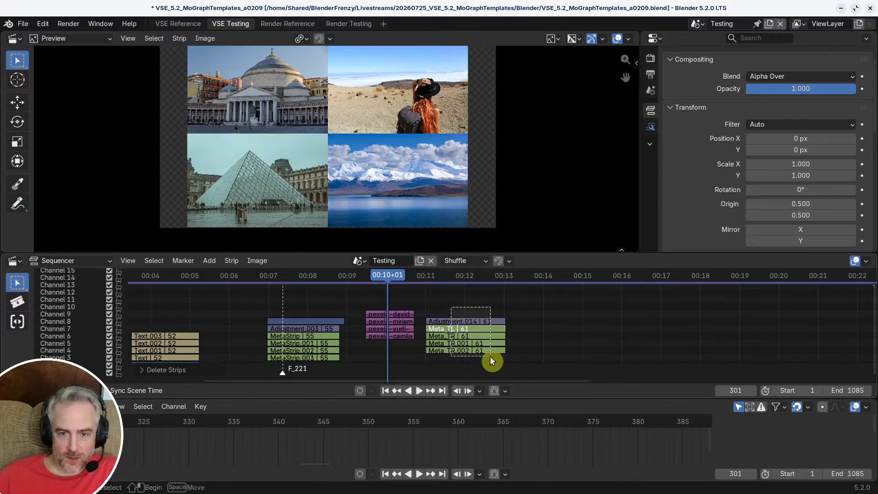
key(shift+d)
click(604, 354)
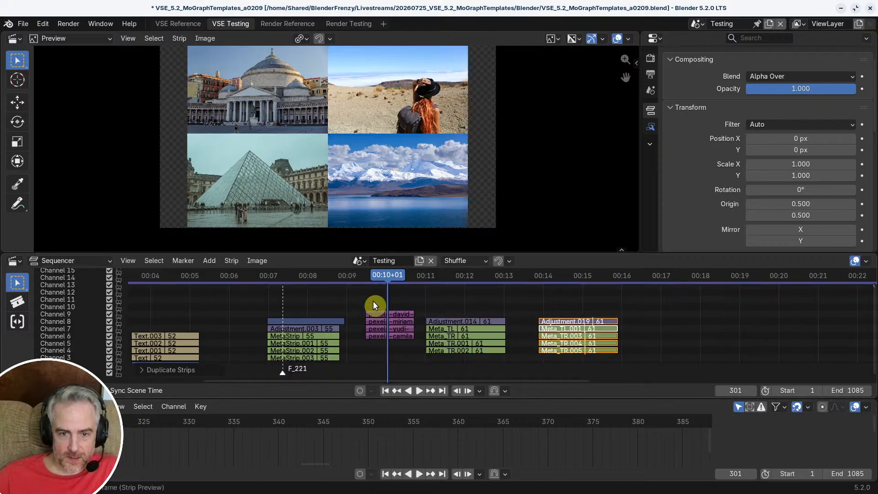
Step: Move the four landmark and landscape image strips past the duplicated metas, one channel lower, and copy the domed-building strip
drag(372, 304, 414, 343)
key(g)
click(678, 346)
ctrl+middle_drag(679, 341, 532, 312)
ctrl+middle_drag(621, 322, 631, 320)
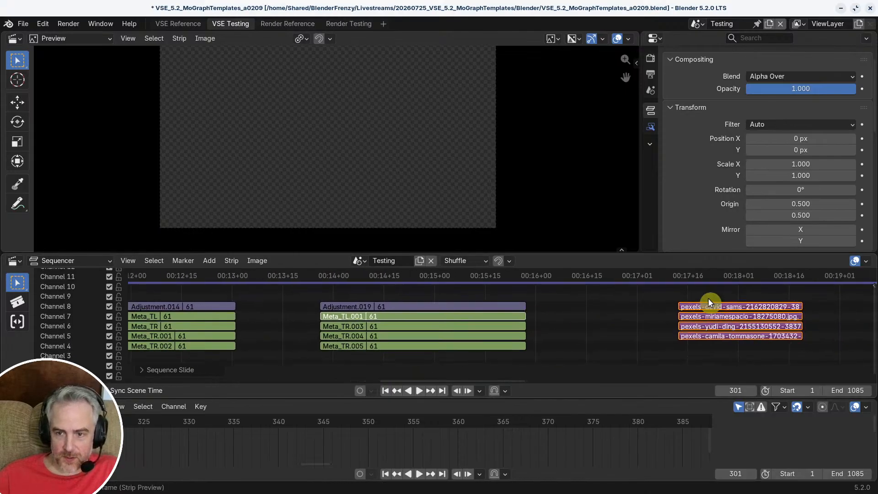
click(715, 306)
key(ctrl+c)
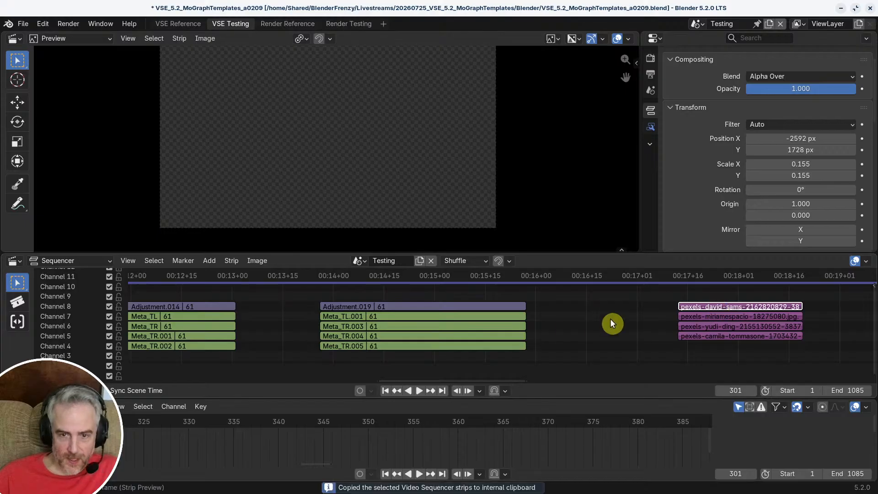
Step: Inside Meta_TL.001, delete the merlinlightpainting abstract image strip
click(490, 322)
key(Tab)
ctrl+middle_drag(449, 332, 410, 314)
click(397, 332)
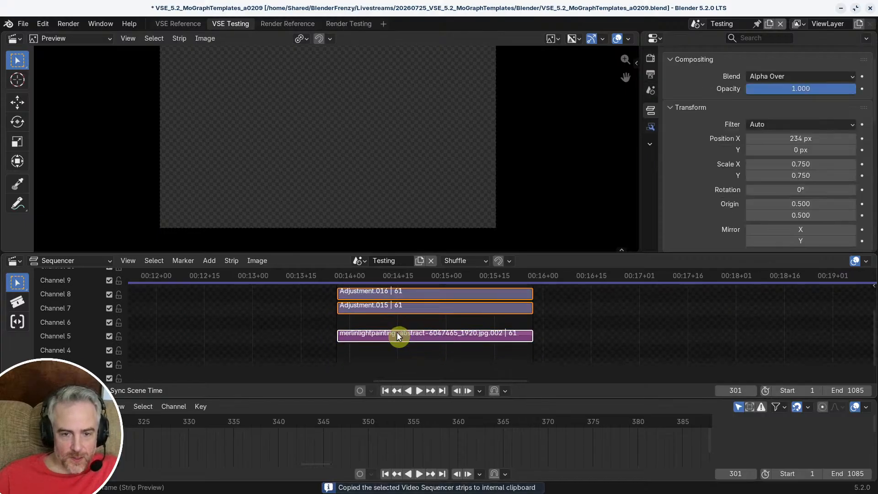
key(Delete)
key(ctrl+v)
key(shift+s)
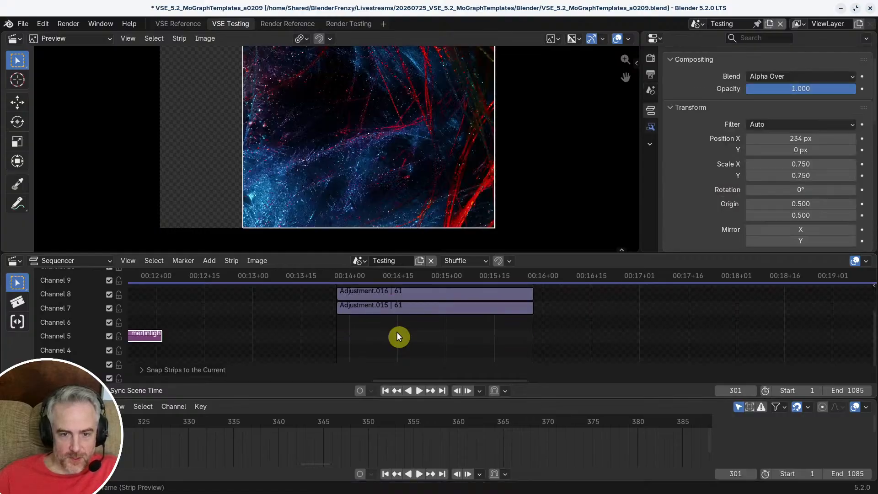
key(ctrl+z)
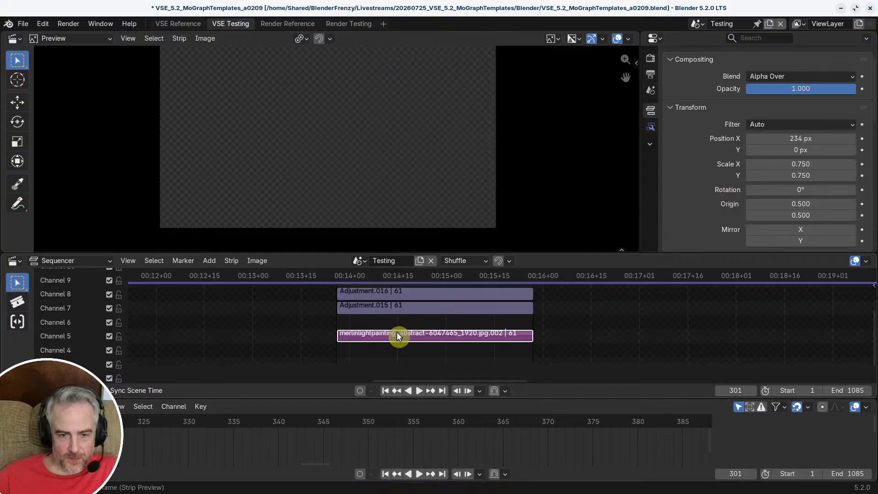
key(Delete)
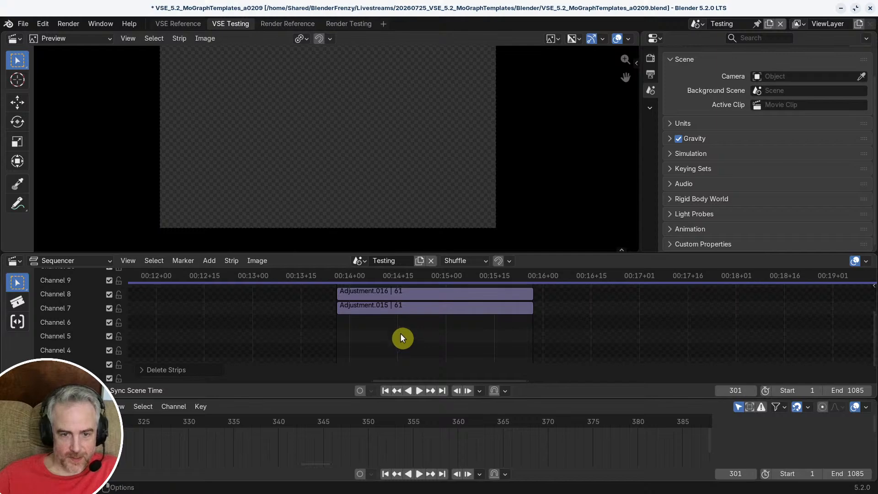
Step: Paste the copied domed-building image at frame 416 inside the meta and move it to channel 5
click(403, 328)
key(space)
key(Escape)
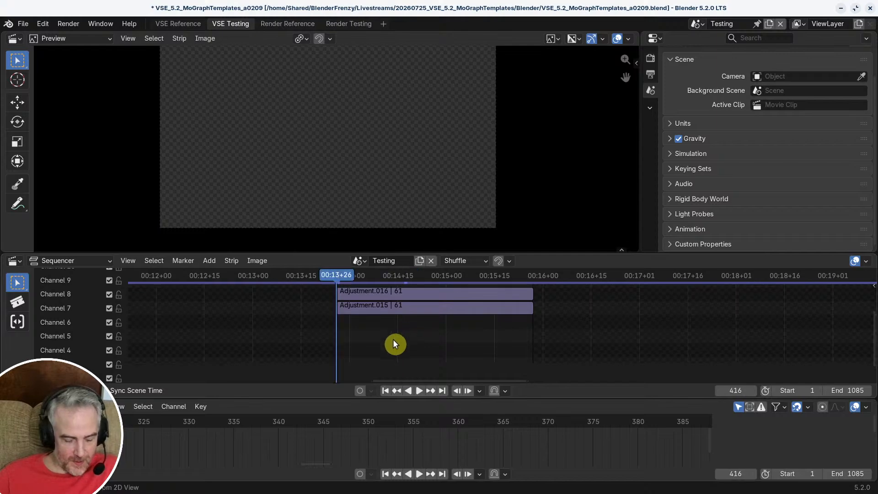
key(ctrl+v)
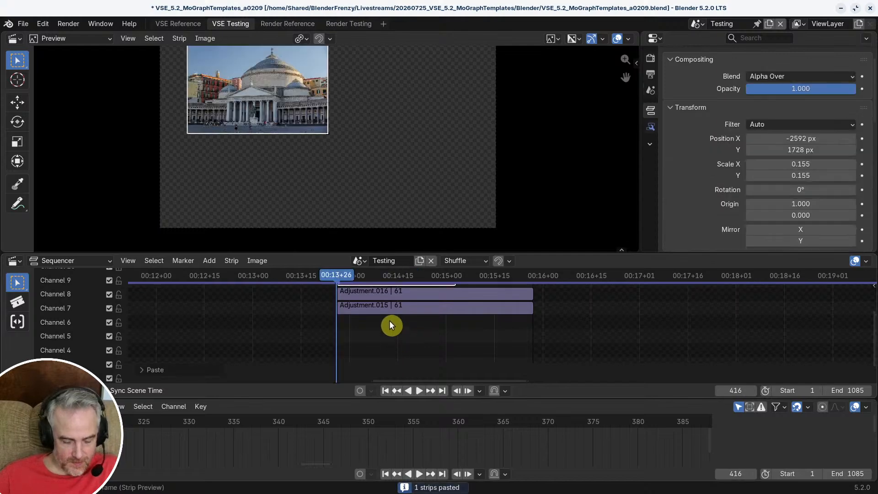
key(g)
click(405, 352)
mouse_move(392, 321)
middle_down()
mouse_move(402, 363)
mouse_move(391, 329)
middle_up()
key(g)
key(y)
click(397, 344)
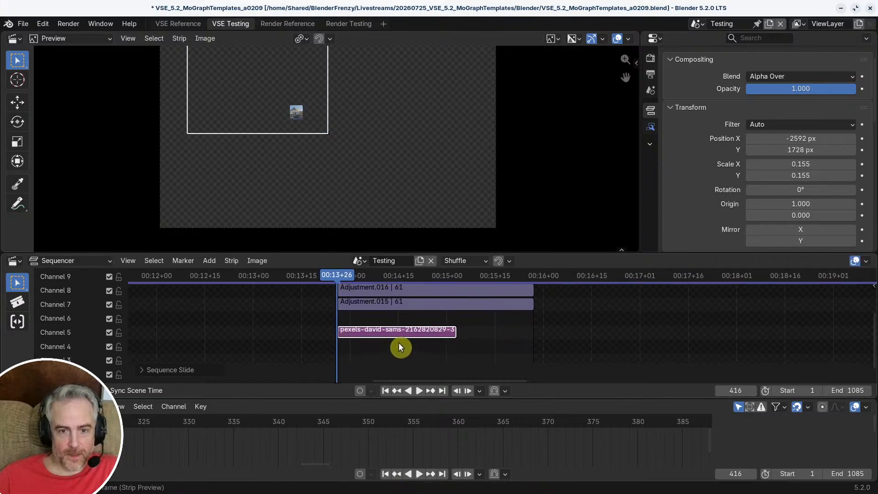
Step: Extend the pasted building image to 61 frames so it ends with the two adjustment strips
drag(456, 331, 534, 330)
key(a)
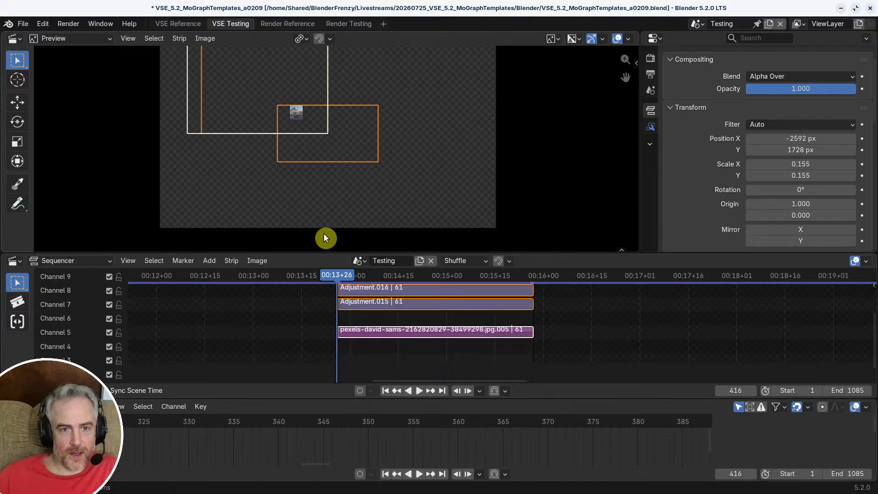
click(424, 331)
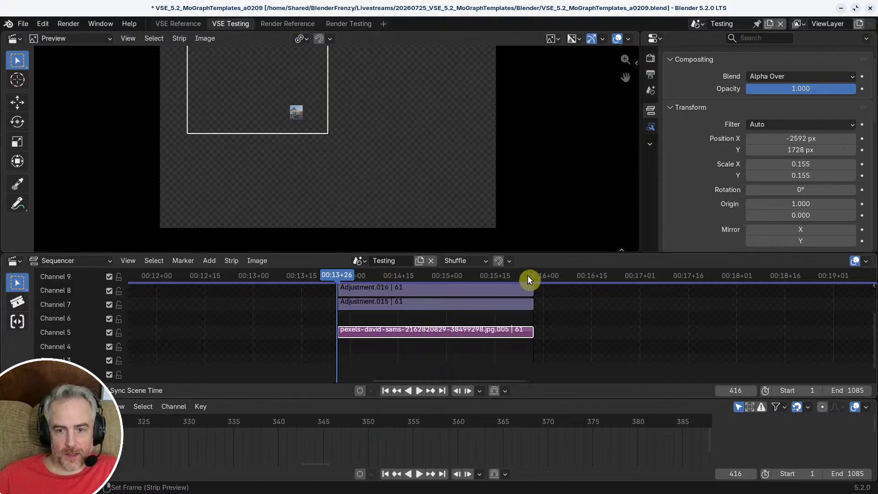
Step: At frame 468, move the building image to about -2023, 1527 px and scale it up to about 0.266
drag(528, 275, 504, 276)
scroll(304, 150, down, 1)
key(g)
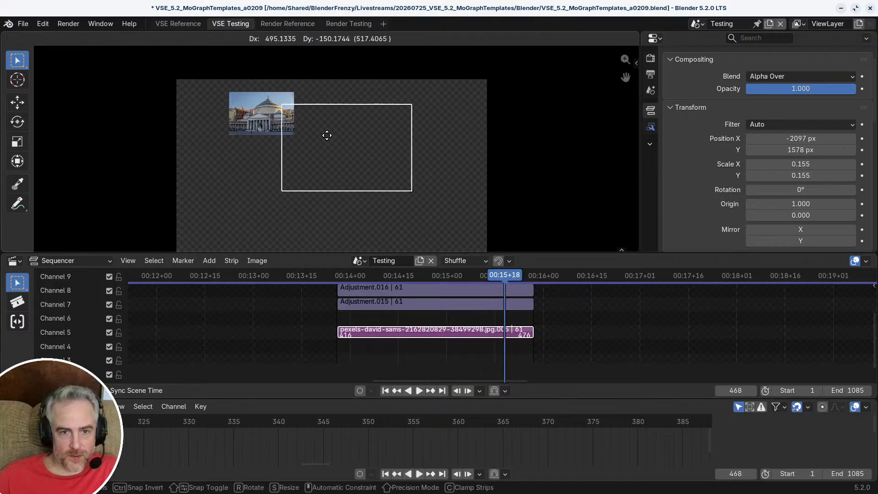
click(374, 157)
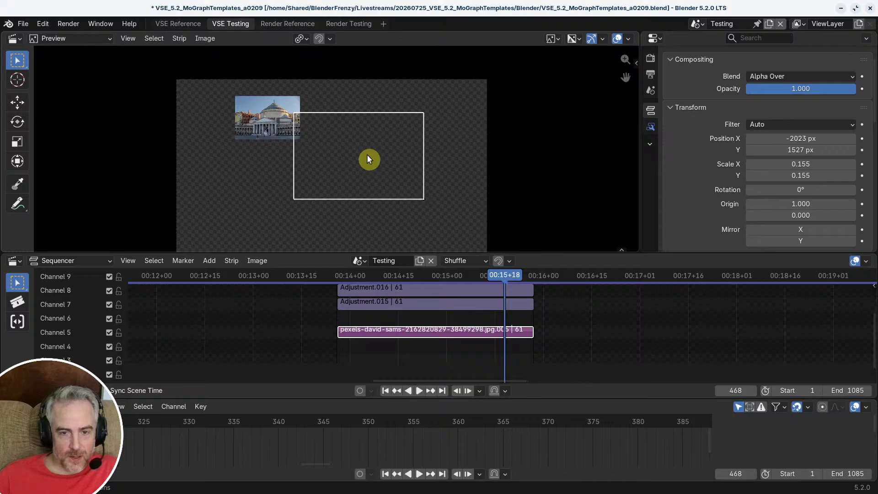
key(s)
click(320, 163)
key(g)
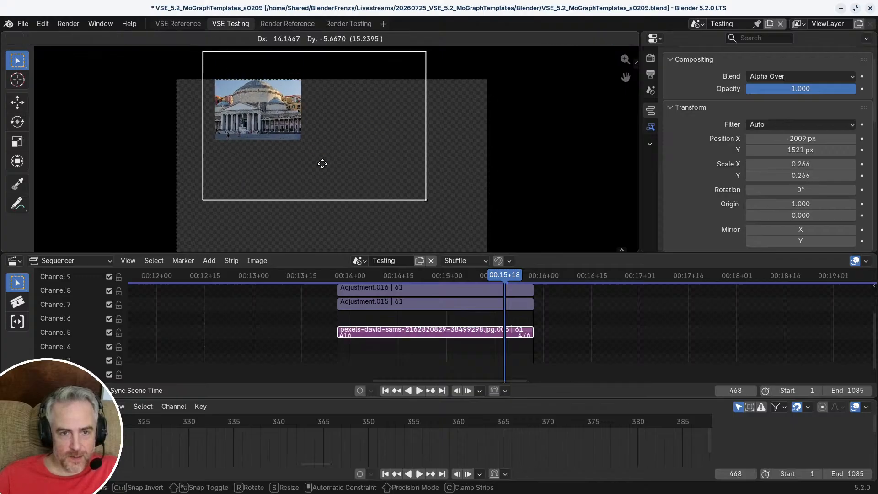
right_click(358, 197)
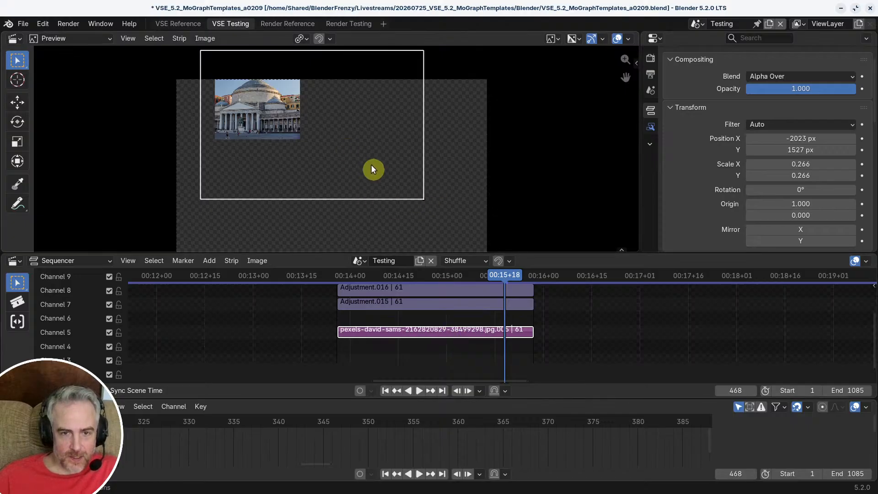
Step: Clear the building image's position and scale, then leave the meta
scroll(372, 167, down, 1)
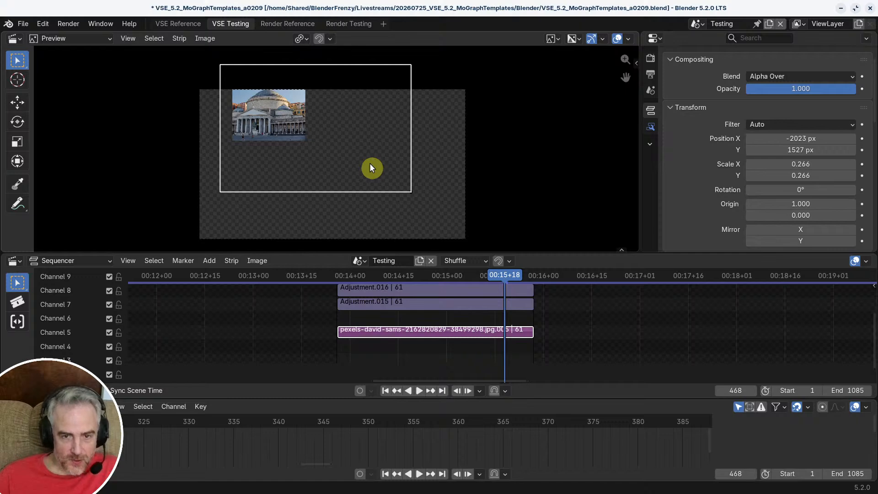
key(alt+g)
key(alt+s)
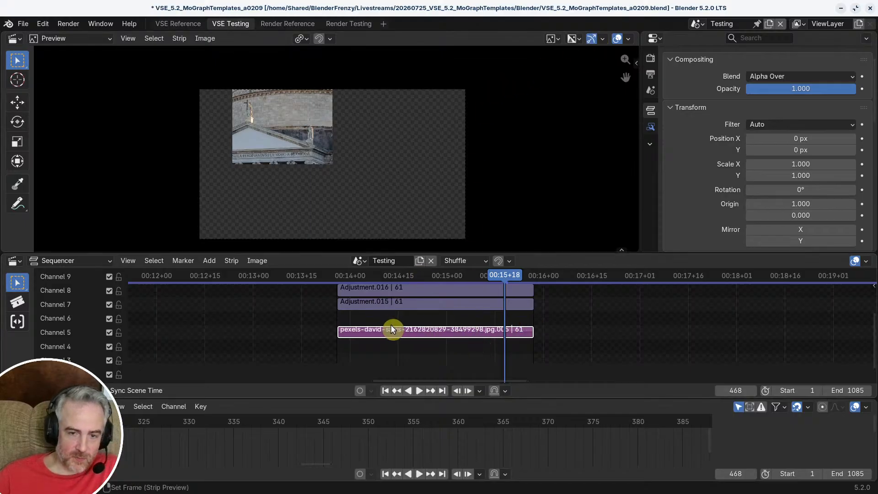
key(Tab)
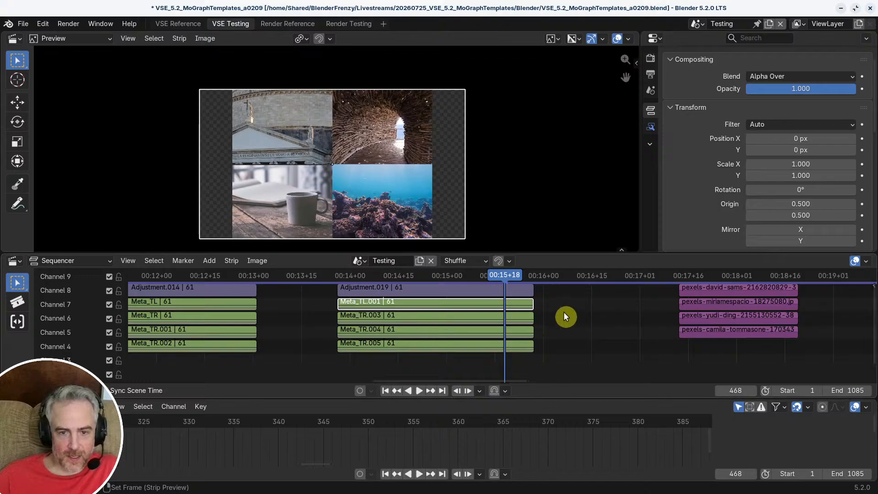
Step: Delete the four landmark and landscape image strips lying after the duplicated meta group
middle_drag(694, 325, 680, 342)
scroll(681, 342, down, 1)
drag(640, 295, 679, 346)
key(x)
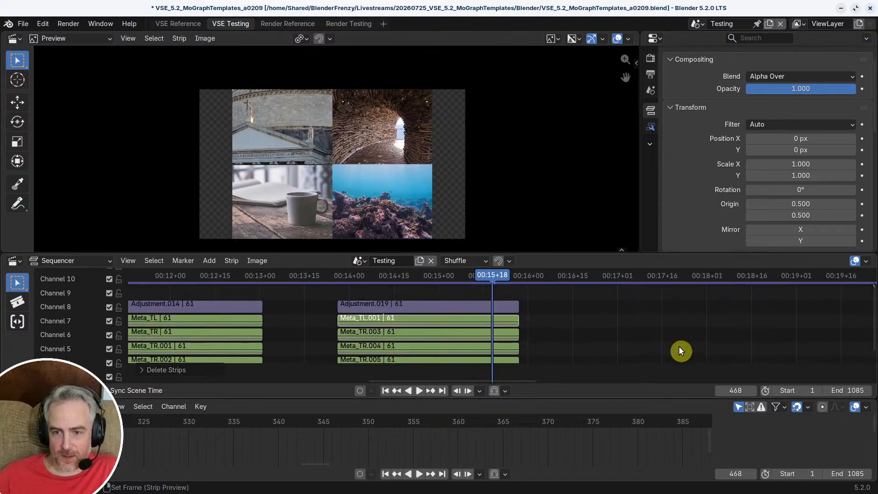
Step: Reopen Meta_TL.001 and delete the domed-building image strip on channel 5
click(442, 322)
key(Tab)
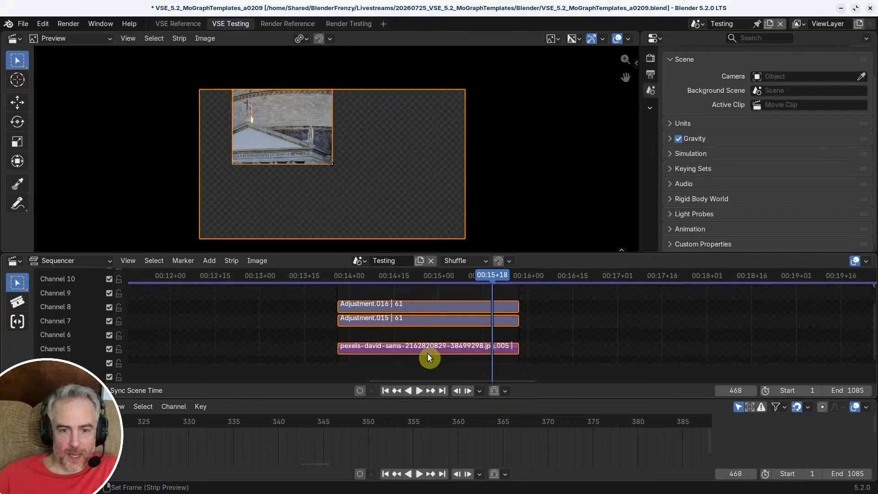
click(429, 352)
key(x)
Step: Add the sunset lake image file at frame 416 inside the meta, spanning the adjustment strips' length, and move it to channel 5
key(Page_Down)
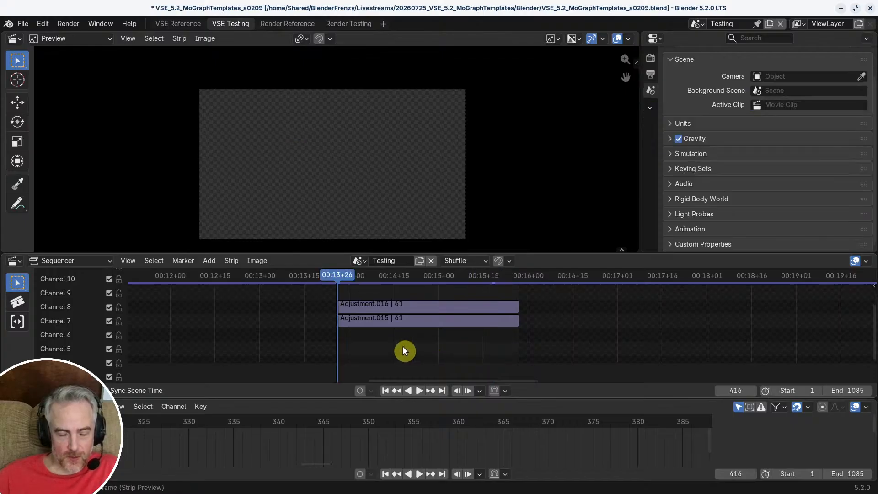
scroll(285, 336, down, 1)
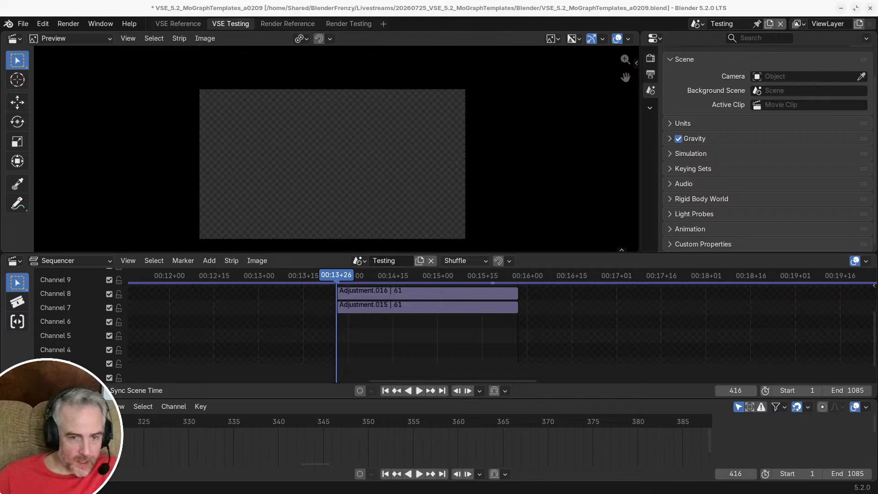
drag(0, 339, 517, 324)
key(shift+s)
shift+right_click(479, 297)
key(a)
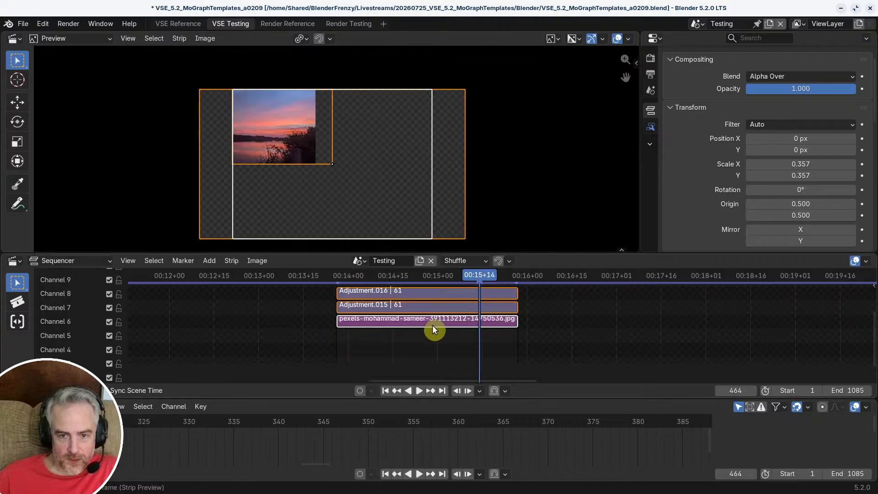
drag(433, 326, 435, 340)
right_click(437, 345)
click(433, 322)
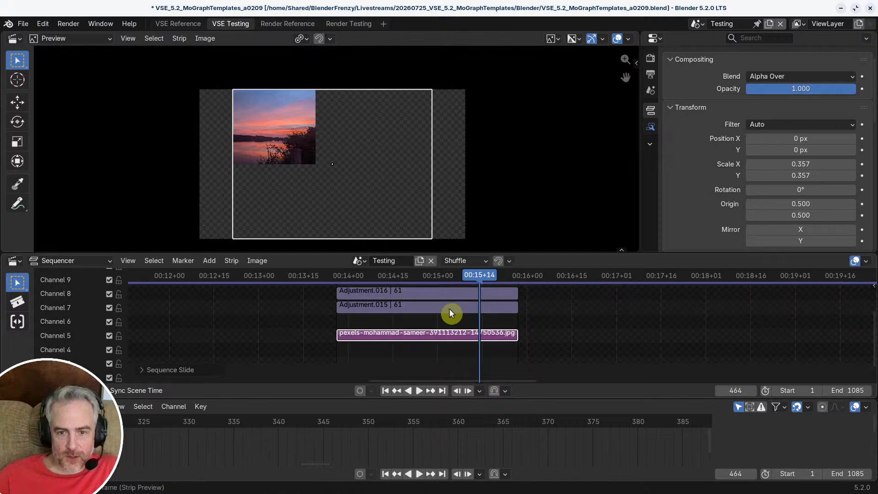
Step: At frame 464, position the sunset image at about 198, 93 px with scale about 0.414, then leave the meta
click(481, 275)
drag(481, 276, 479, 275)
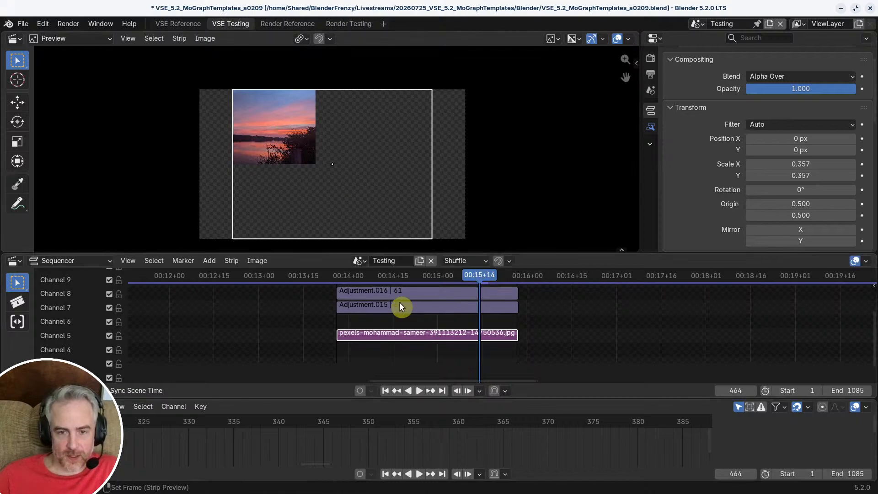
key(g)
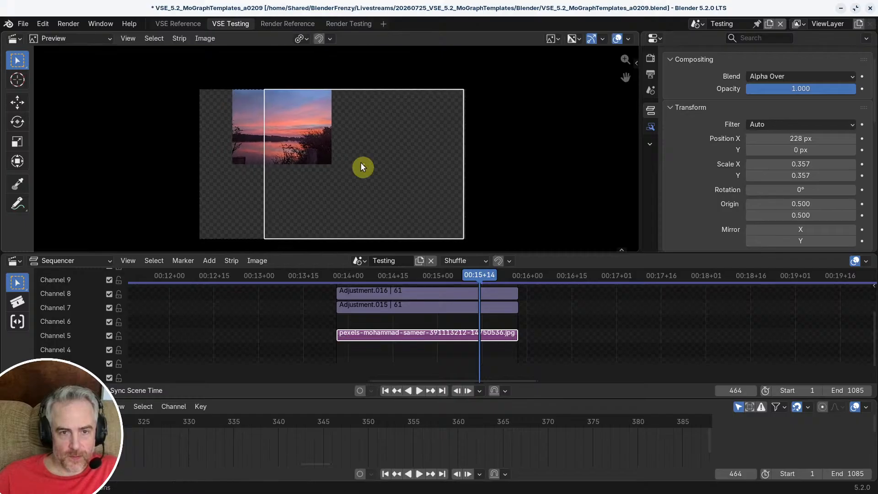
key(s)
key(g)
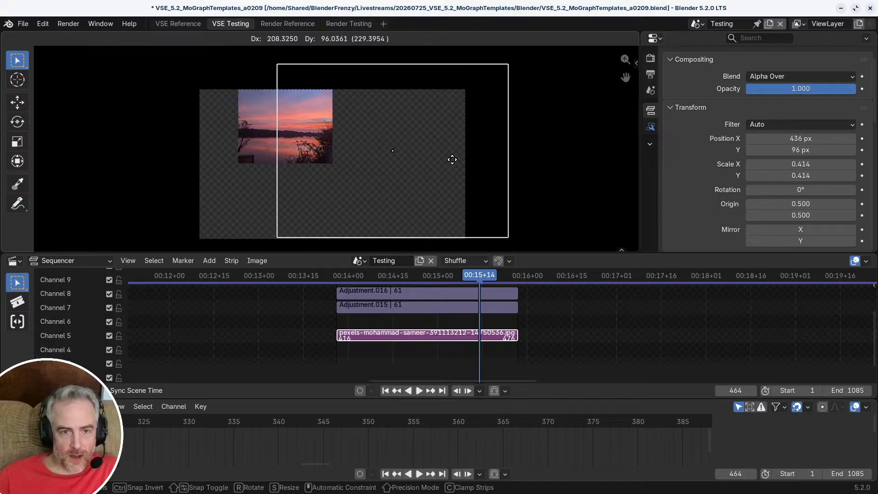
click(416, 160)
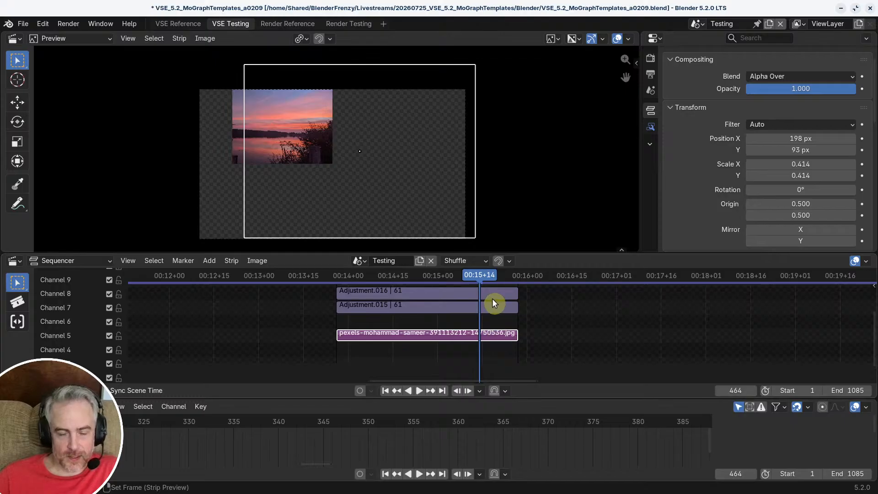
click(590, 333)
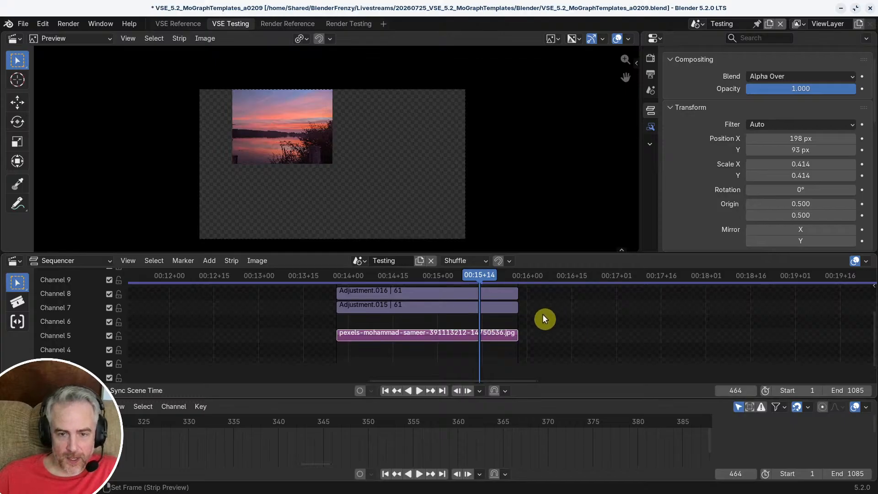
key(Tab)
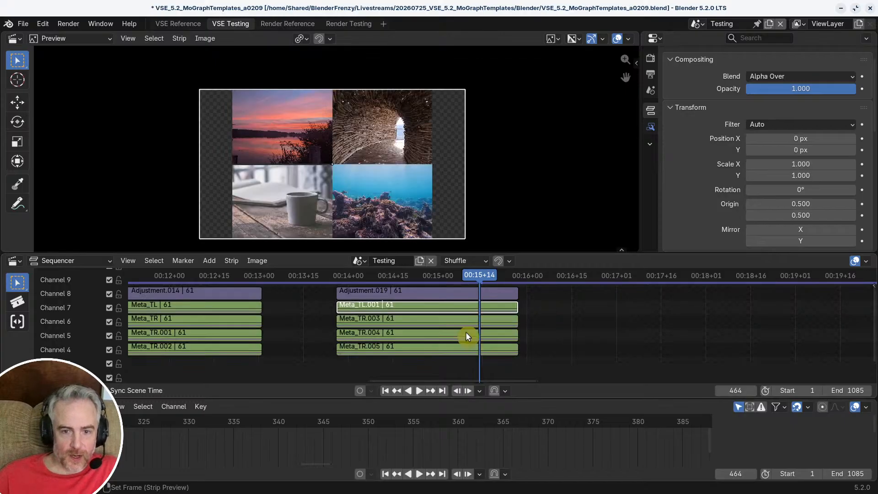
Step: Open Meta_TR.003, delete the woven-tunnel image strip on channel 5, and move the playhead to frame 416
click(388, 324)
key(Tab)
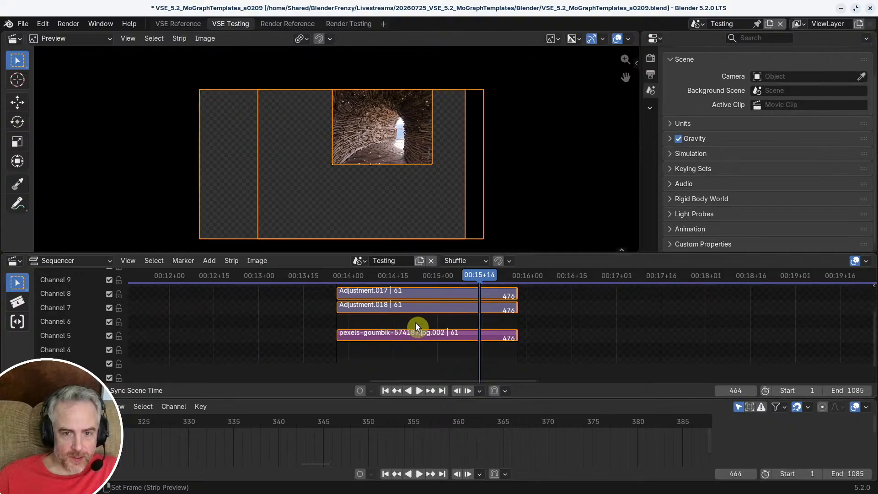
click(412, 333)
key(Delete)
key(Page_Down)
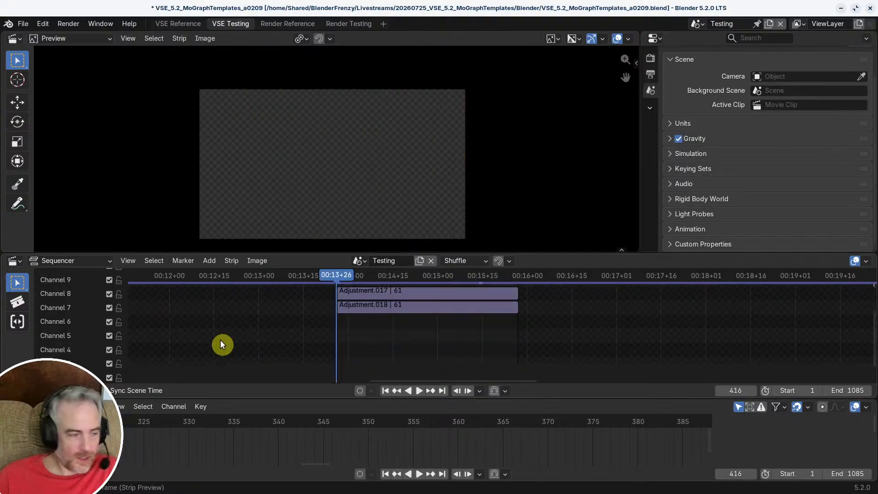
Step: Add the mountain path image on channel 4 from frame 416 to 476, matching the adjustment strips' length
drag(545, 371, 522, 343)
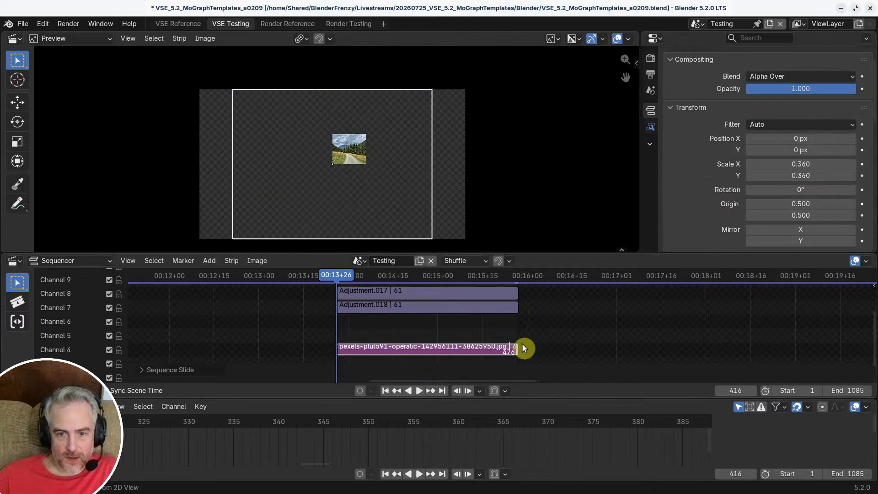
key(a)
click(434, 347)
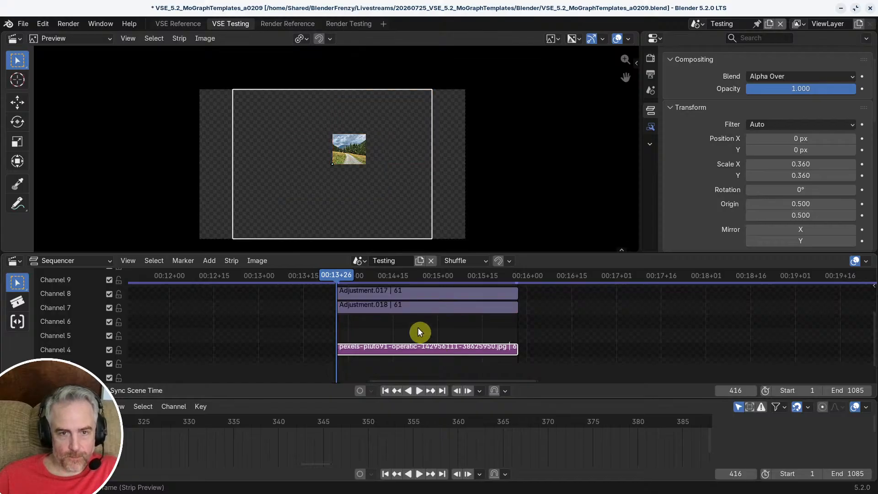
Step: At frame 464, position the mountain path image at about 231, 16 px with scale about 0.369, and leave the meta
click(479, 274)
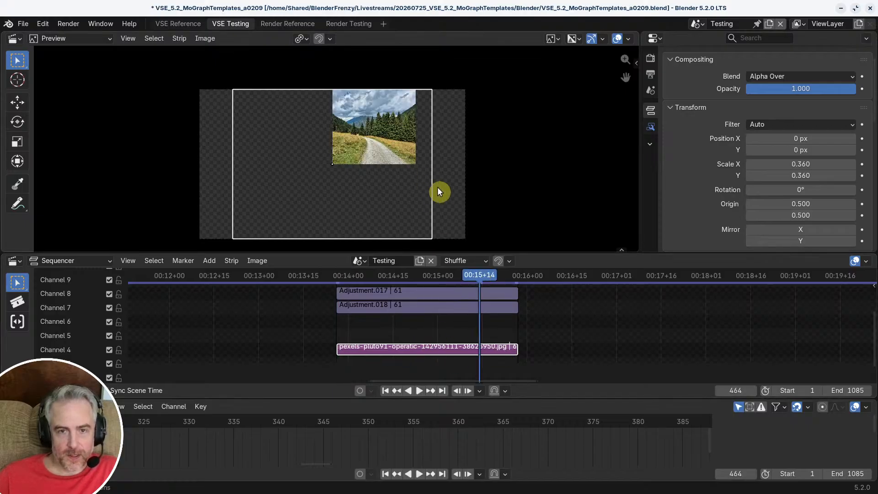
key(s)
key(g)
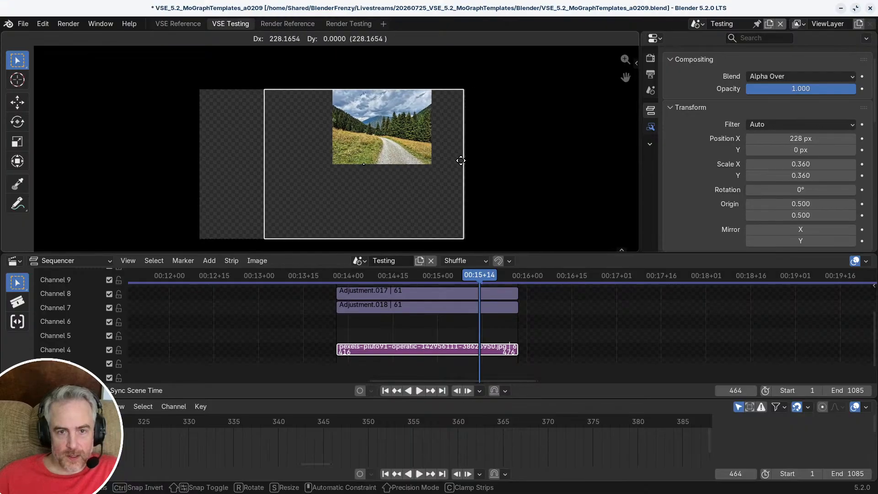
click(459, 160)
key(s)
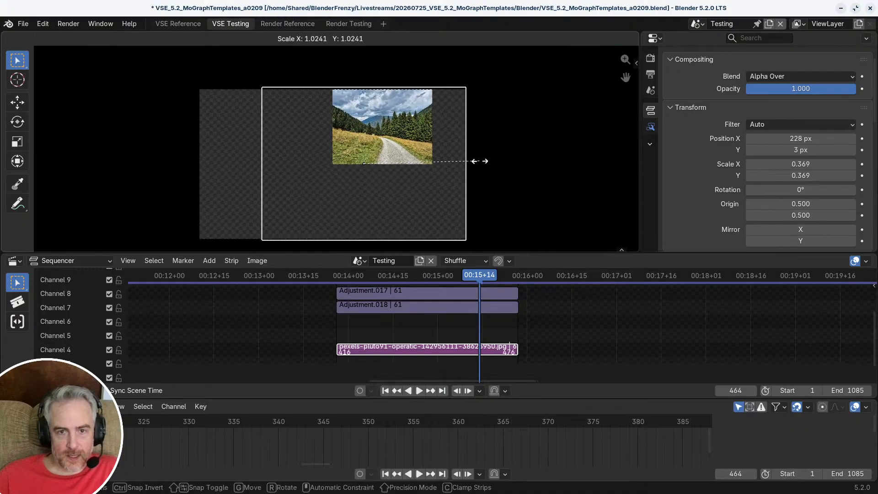
click(474, 161)
key(g)
click(473, 160)
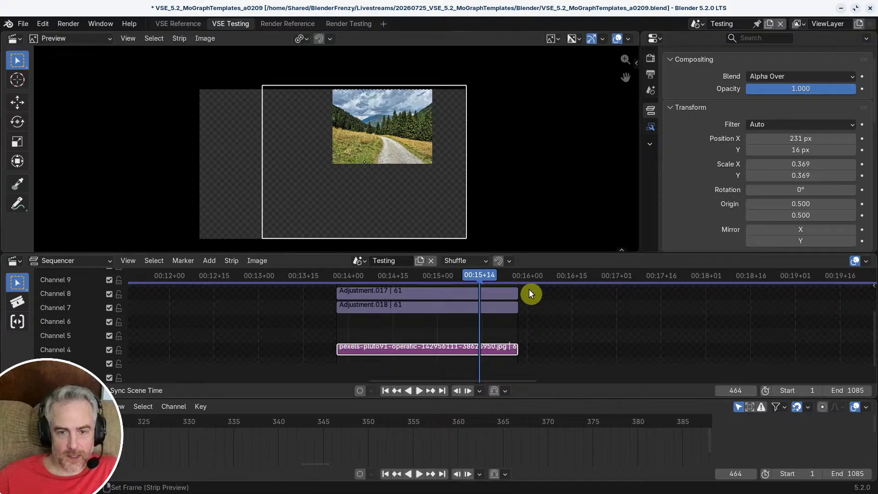
key(Tab)
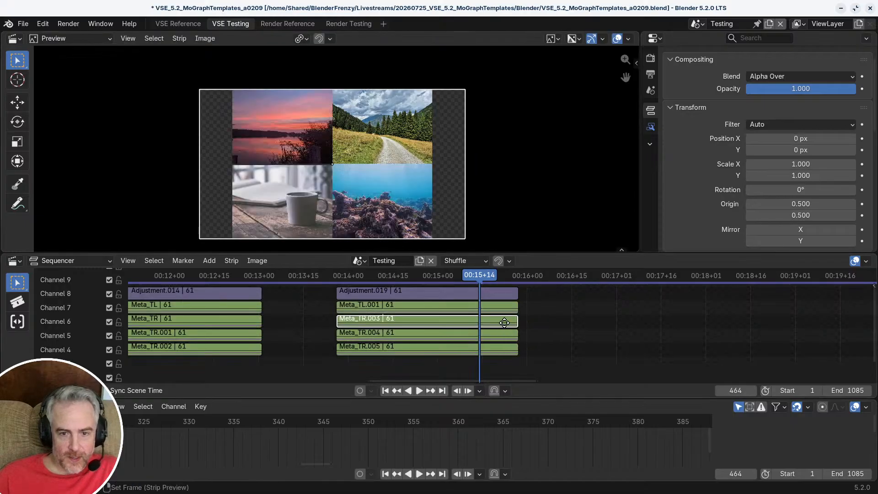
Step: Open Meta_TR.004, delete the coral reef image strip on channel 5, and return the playhead to frame 416
middle_drag(502, 322, 497, 307)
click(442, 319)
key(Tab)
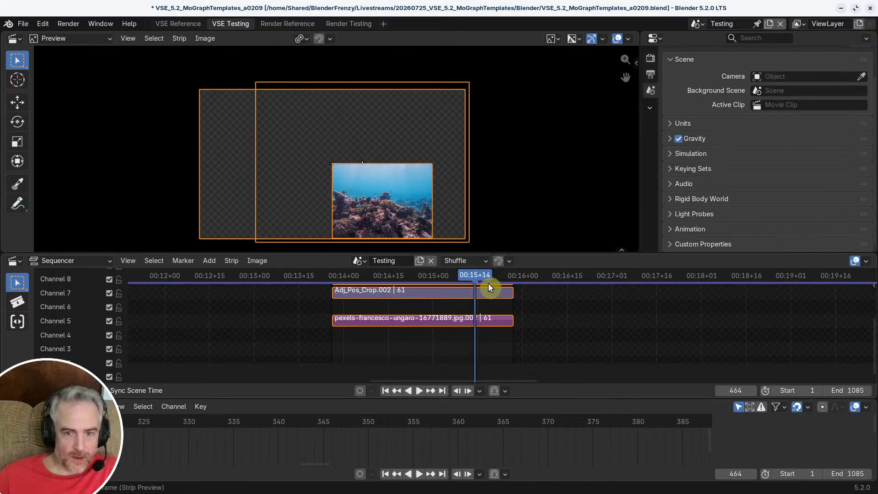
click(419, 323)
key(Delete)
key(Page_Down)
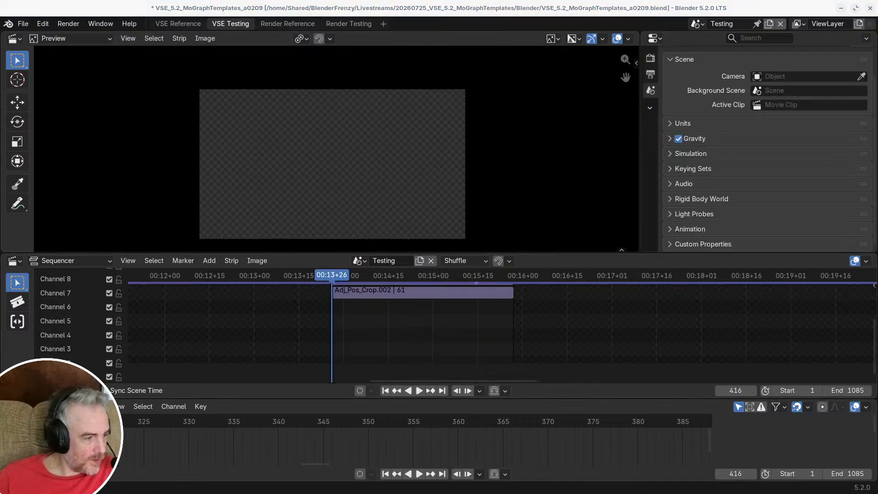
Step: Add the desert image with the woman in a hat on channel 4, starting at frame 416 and extended to frame 476
drag(9, 293, 425, 339)
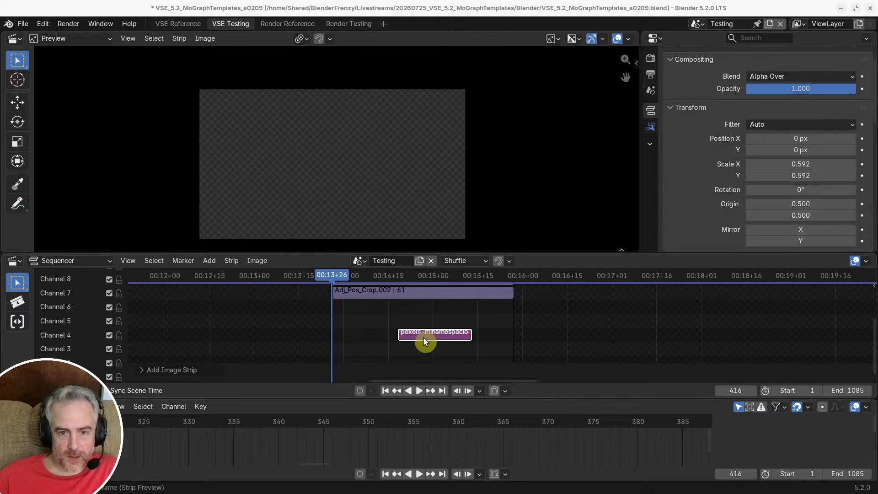
key(shift+s)
click(406, 333)
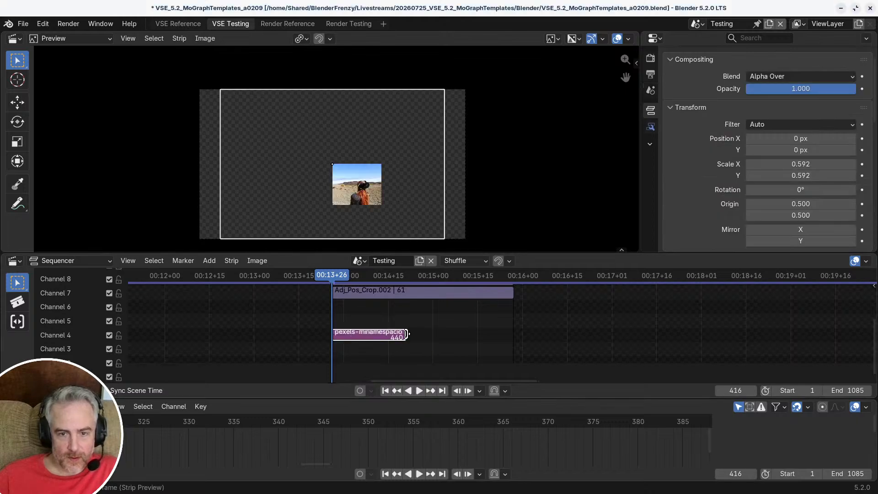
drag(406, 334, 512, 335)
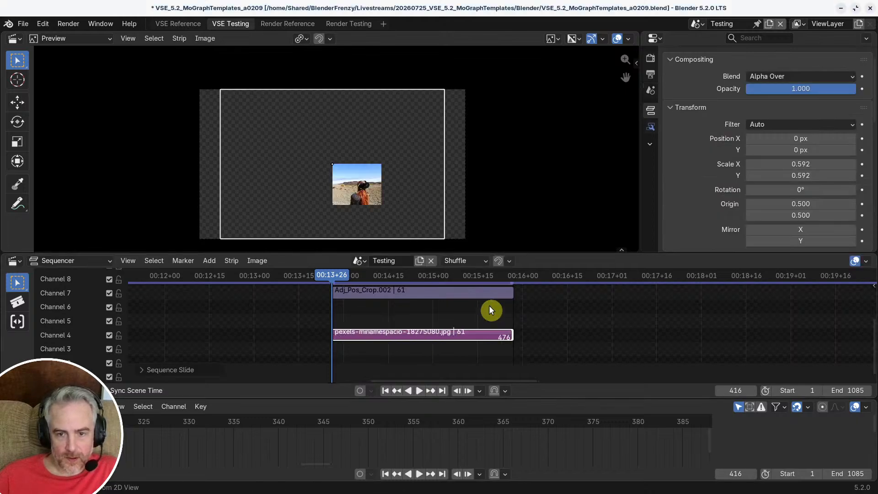
Step: At frame 465, position the desert image at about 291, -36 px within its grid cell, and leave the meta
click(479, 275)
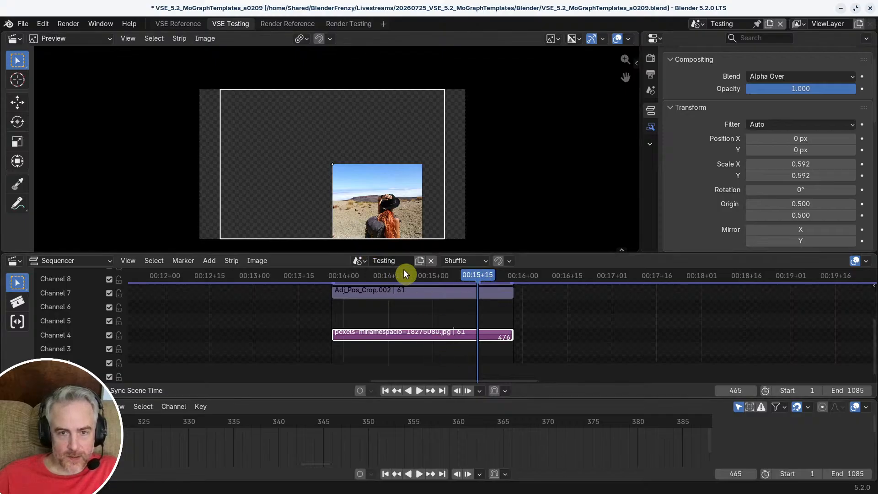
key(g)
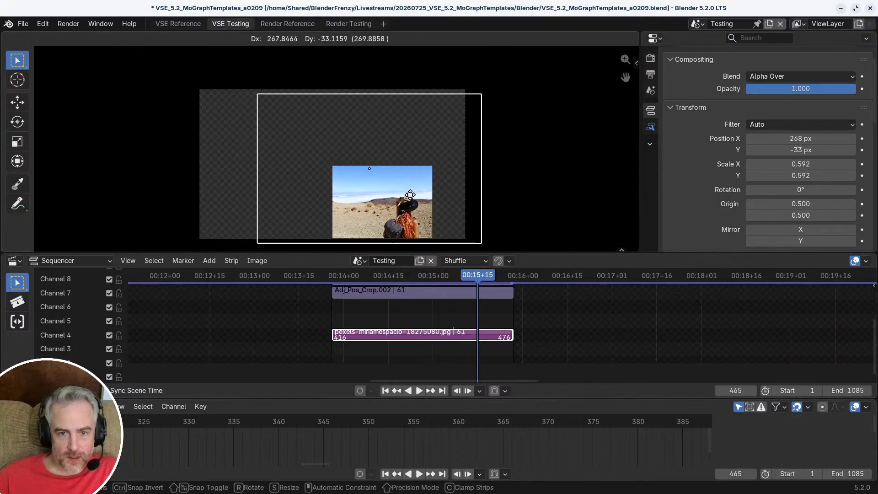
click(410, 195)
key(g)
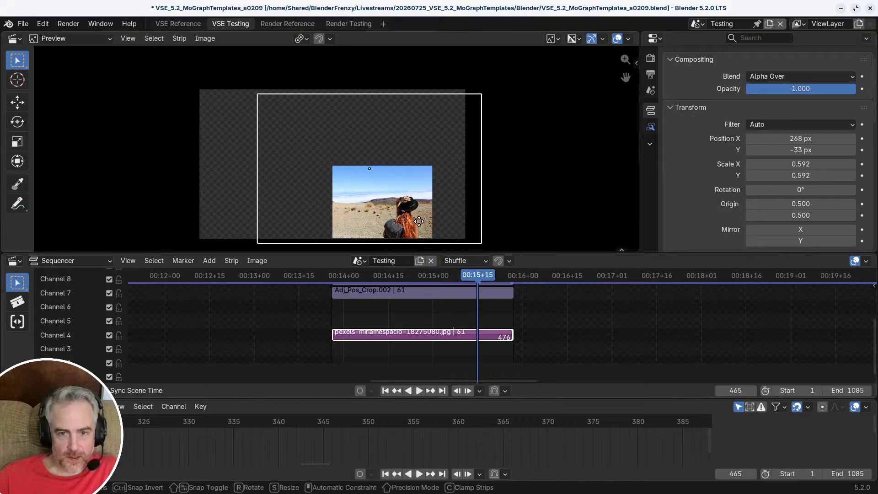
click(421, 223)
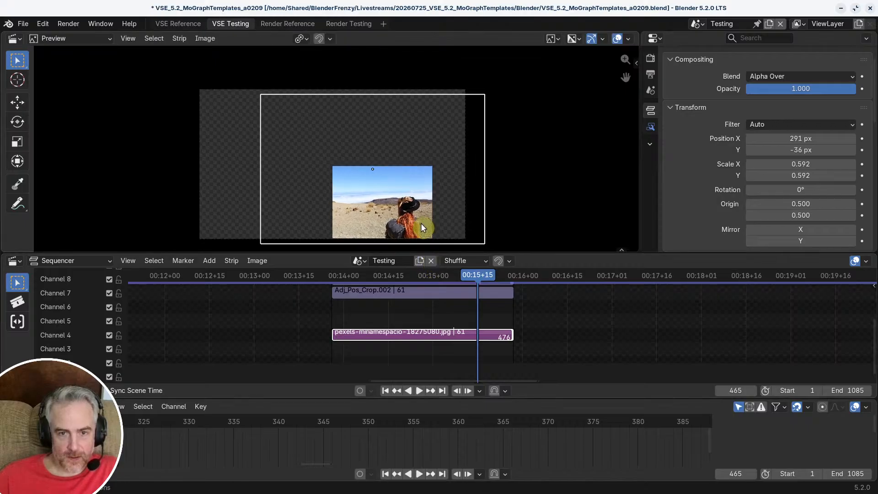
click(586, 360)
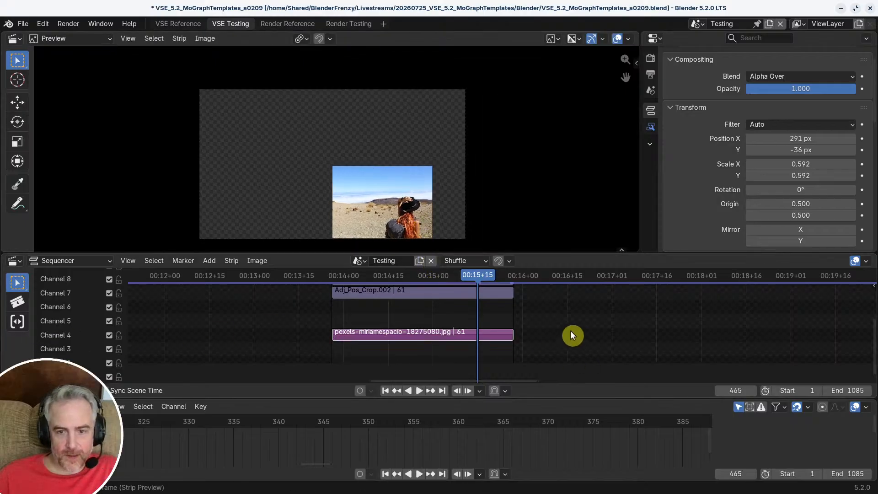
key(Tab)
Step: Open Meta_TR.005, delete only the coffee cup image strip, keeping the adjustment strips, and move the playhead to frame 416
click(432, 332)
key(Tab)
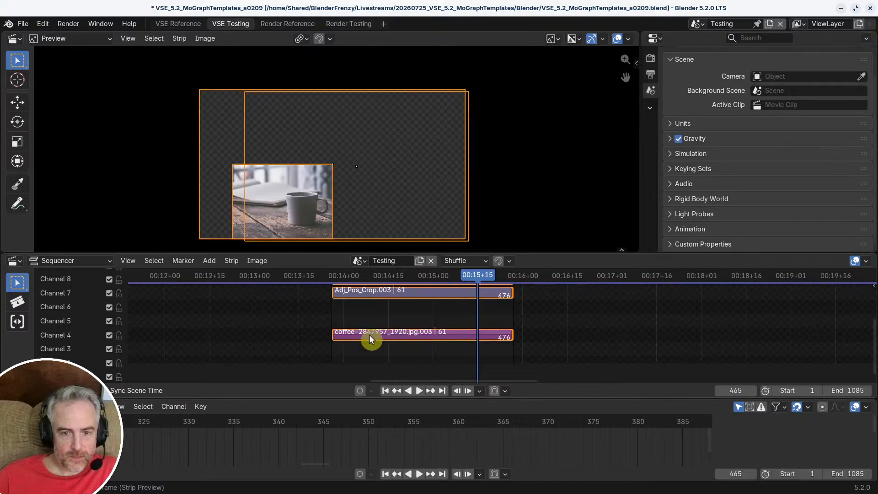
key(Delete)
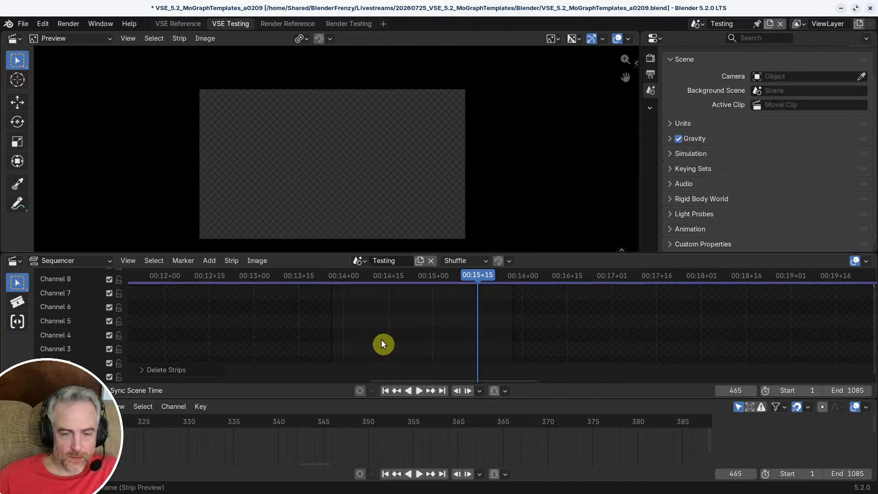
key(ctrl+z)
click(382, 334)
key(Delete)
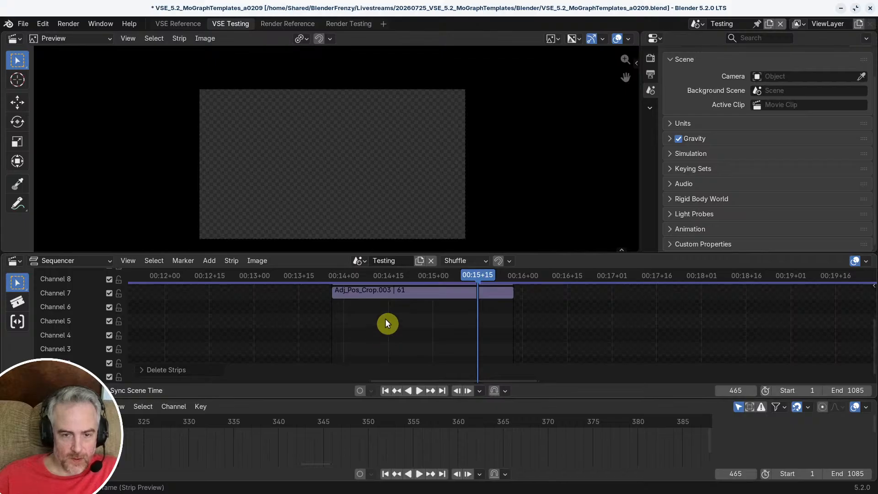
key(Page_Down)
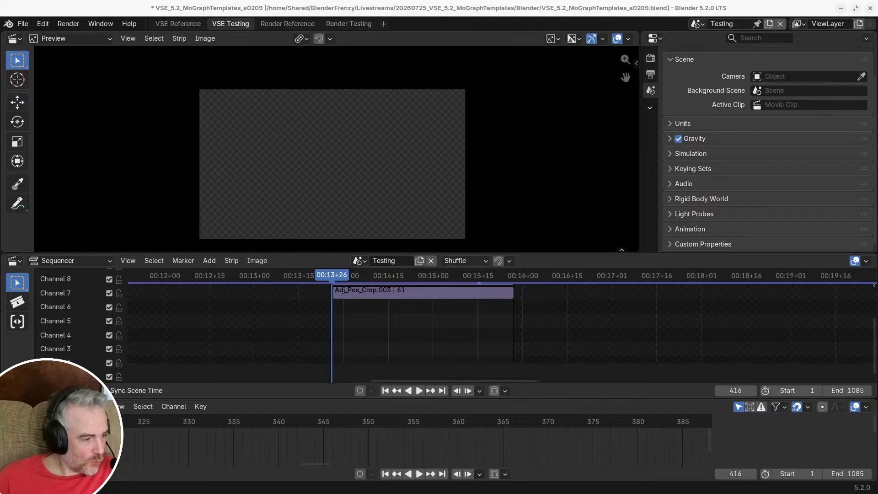
Step: Add the glass pyramid image on channel 5 from frame 416 to 476, matching the adjustment strips' length
drag(143, 230, 513, 327)
click(430, 323)
key(shift+s)
Step: At frame 468, shift the glass pyramid image right and slightly down to fill its grid cell, and leave the meta
click(487, 278)
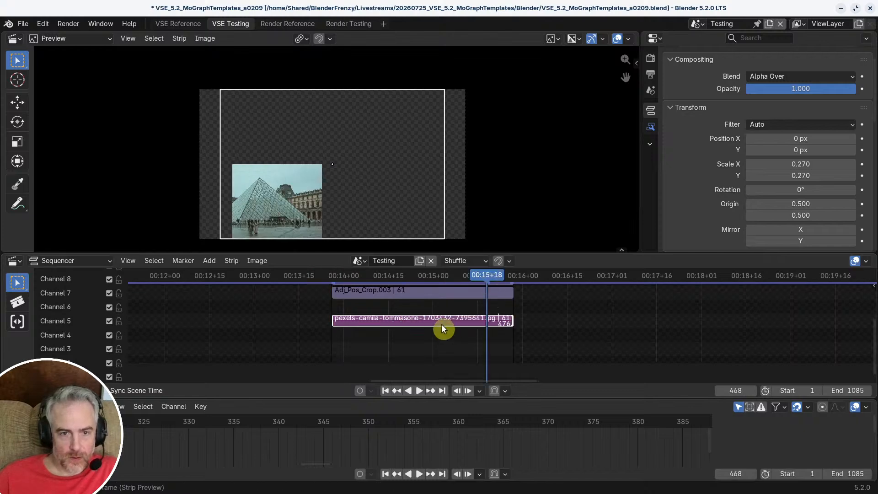
key(g)
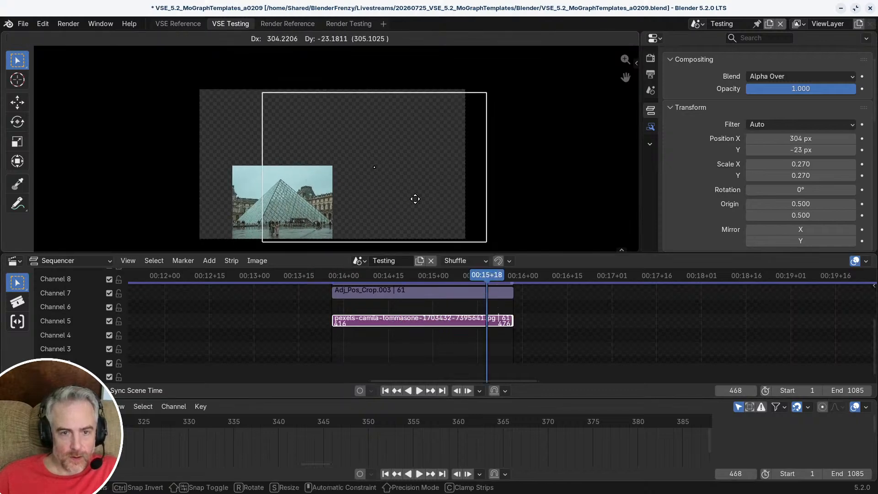
click(411, 196)
click(555, 296)
key(Tab)
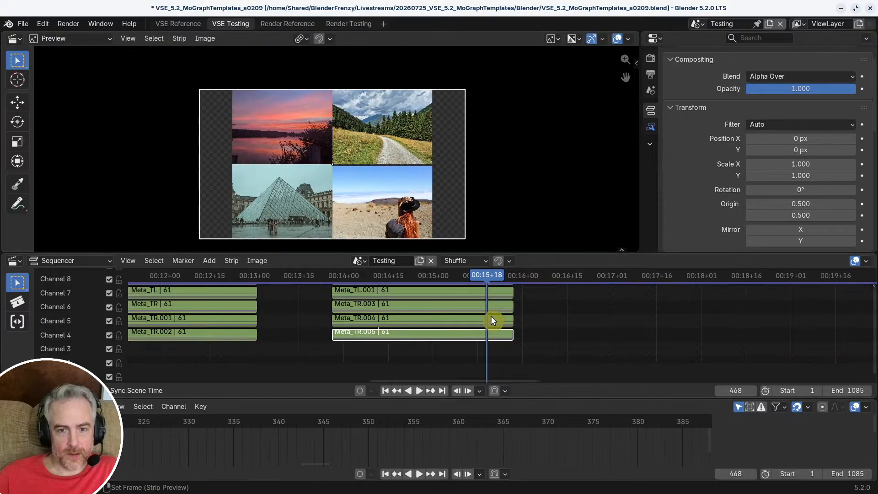
Step: Scrub through the original grid transition and play the duplicated one from its start to compare them
scroll(530, 310, down, 2)
drag(486, 275, 356, 273)
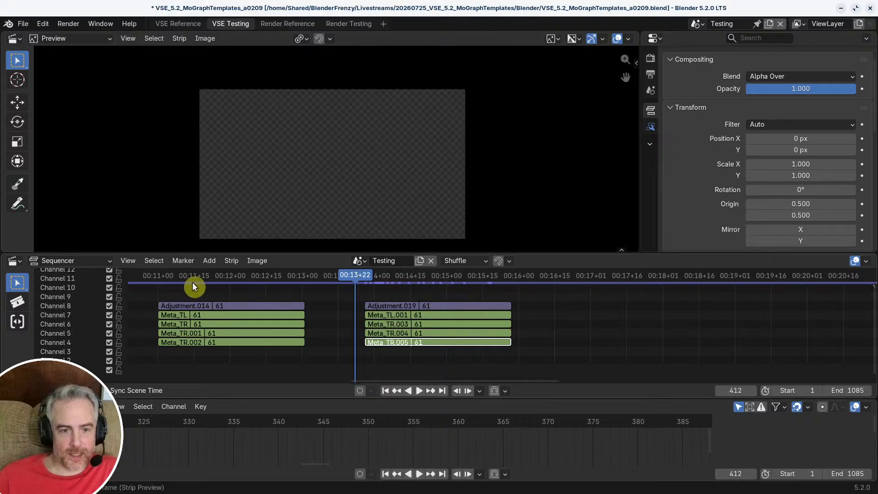
drag(158, 276, 213, 278)
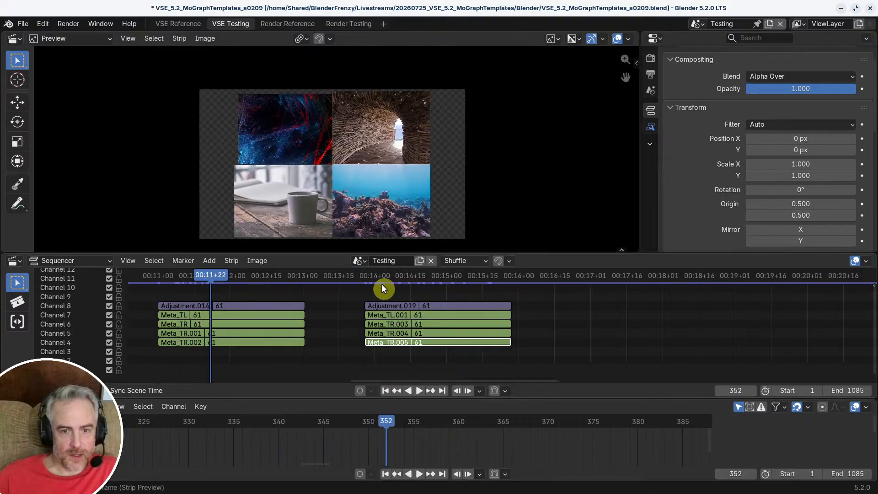
drag(366, 280, 364, 278)
key(space)
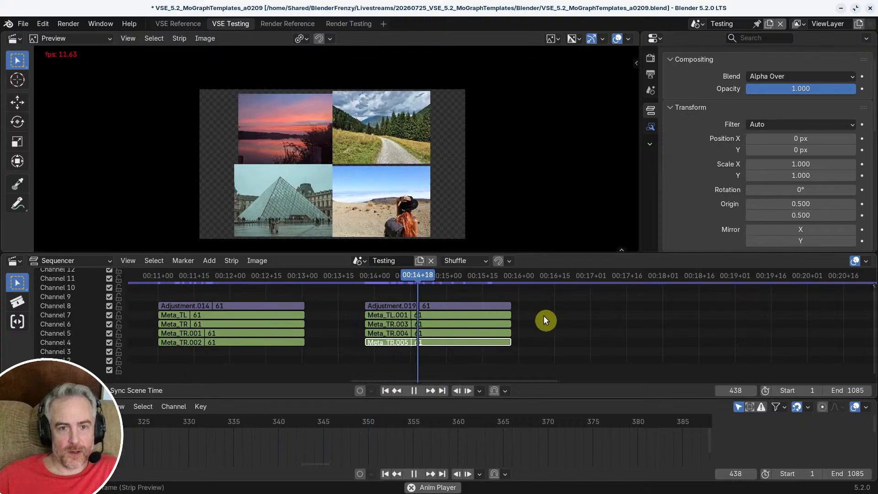
key(space)
Step: Reopen Meta_TR.004 at frame 449 and reposition the desert image to about 287, -11 px to close the gap above it
scroll(405, 165, up, 4)
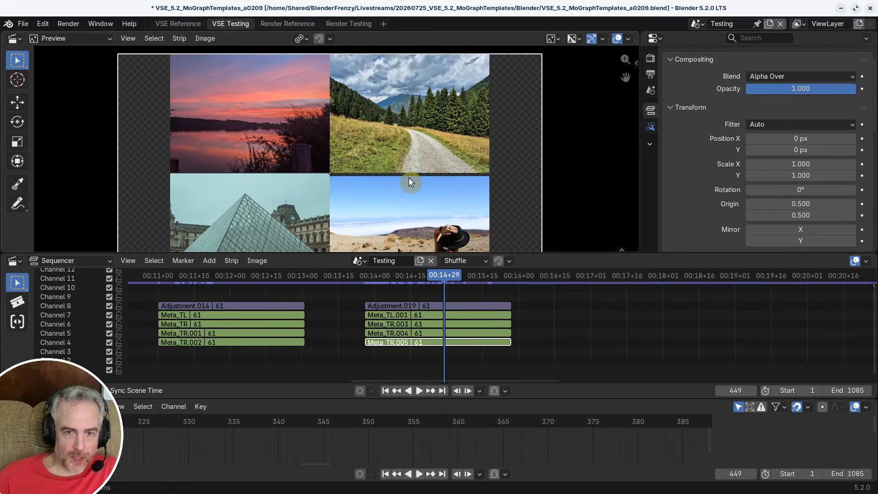
scroll(339, 169, down, 1)
scroll(316, 155, down, 1)
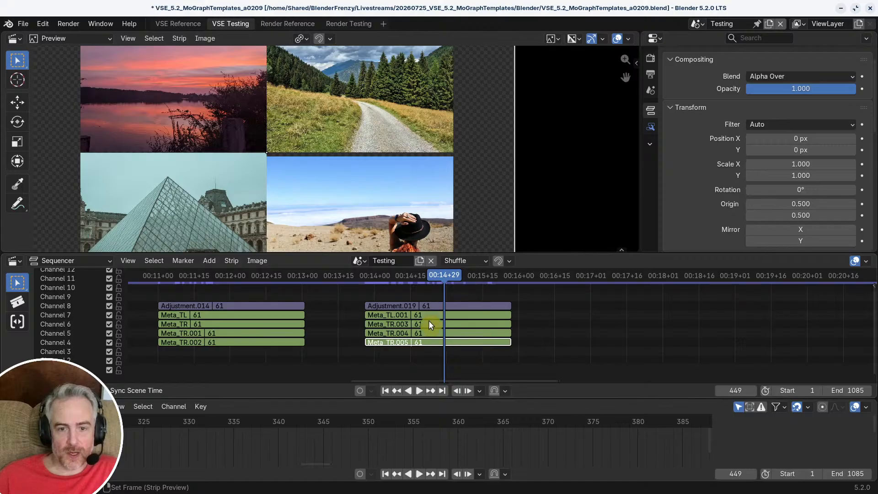
click(424, 332)
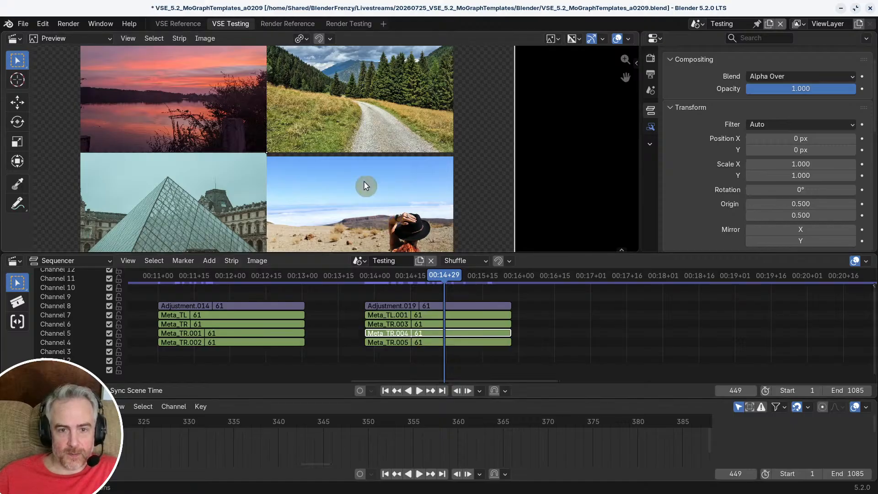
middle_drag(391, 202, 388, 160)
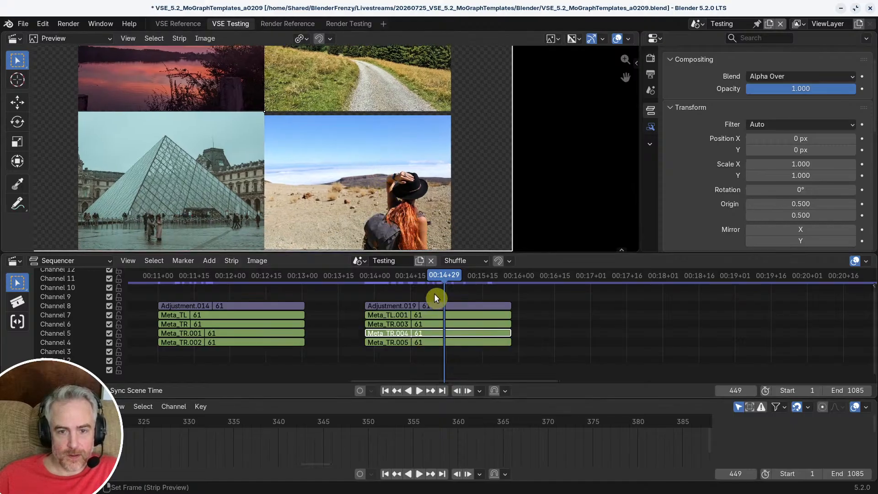
key(Tab)
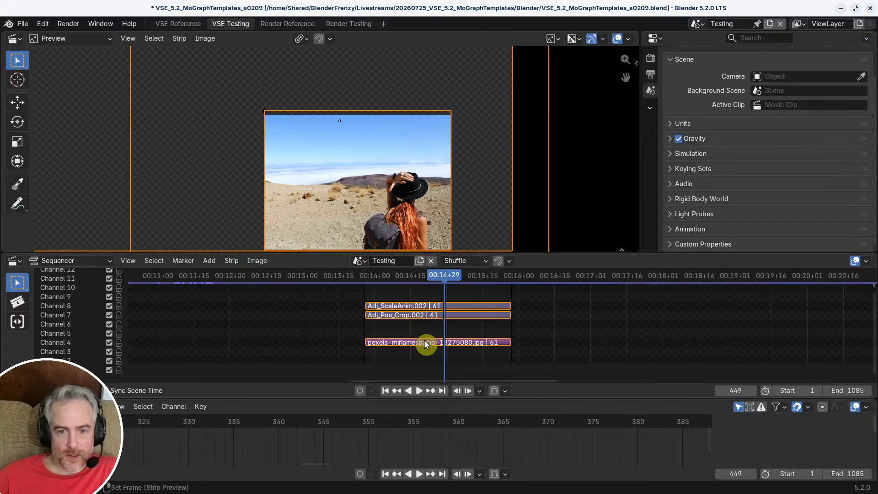
click(424, 341)
key(g)
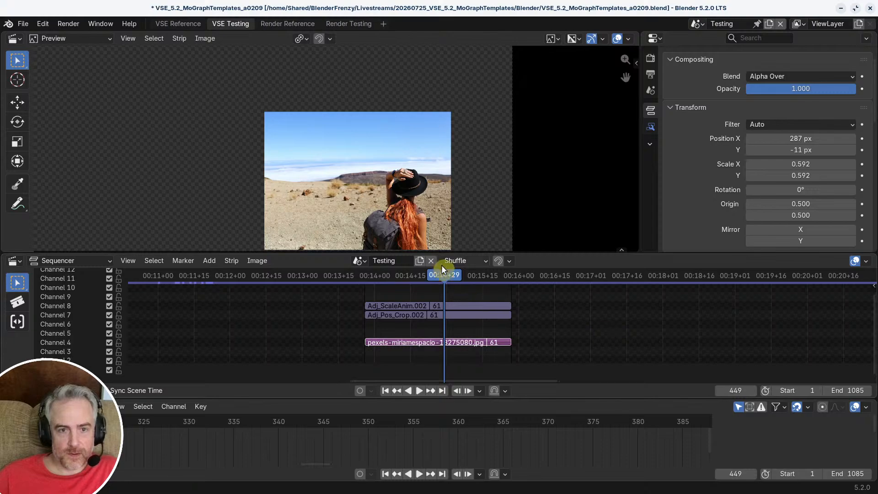
Step: Leave Meta_TR.004 and inspect the centre seams where the four images of the duplicated grid meet
key(Tab)
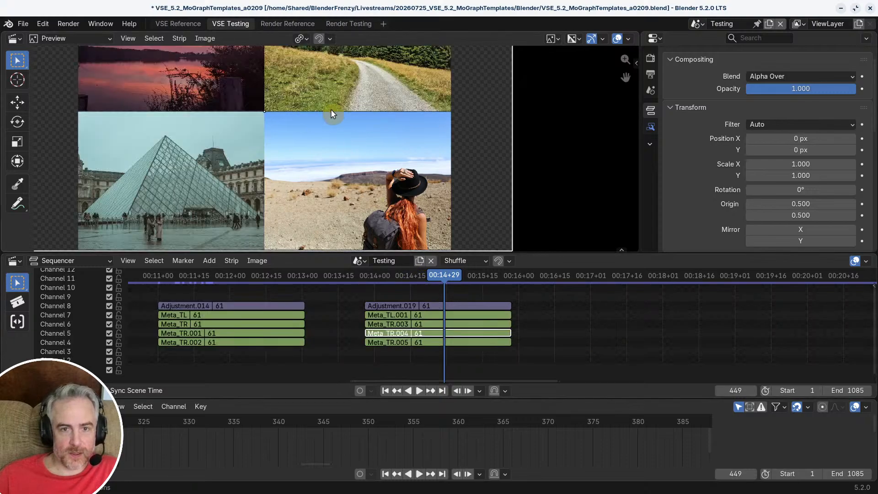
scroll(354, 137, up, 5)
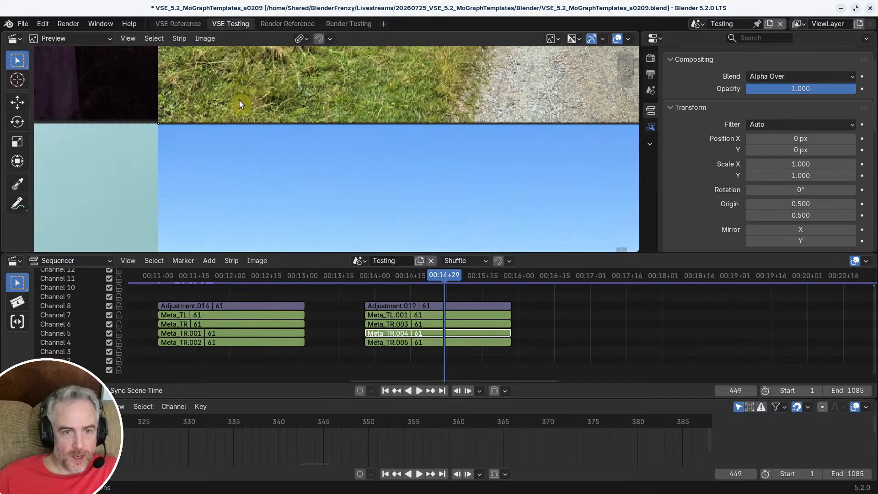
scroll(156, 120, down, 3)
middle_drag(186, 139, 273, 162)
scroll(273, 162, up, 4)
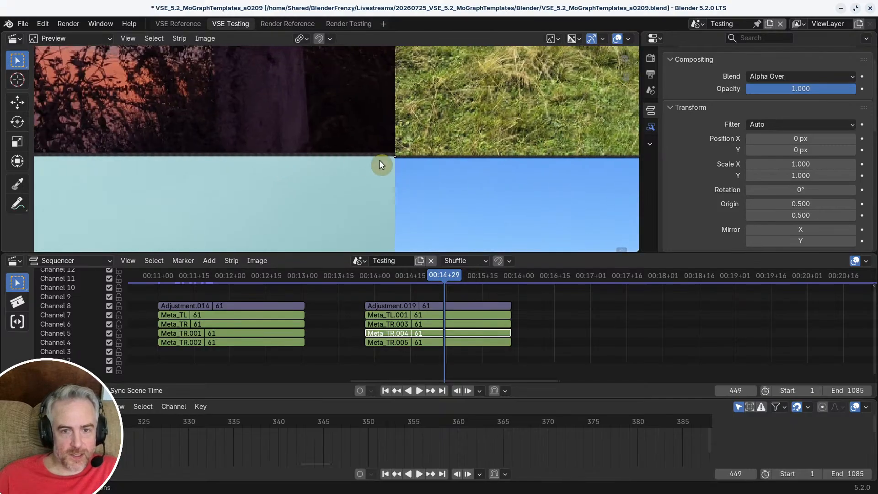
scroll(333, 154, down, 6)
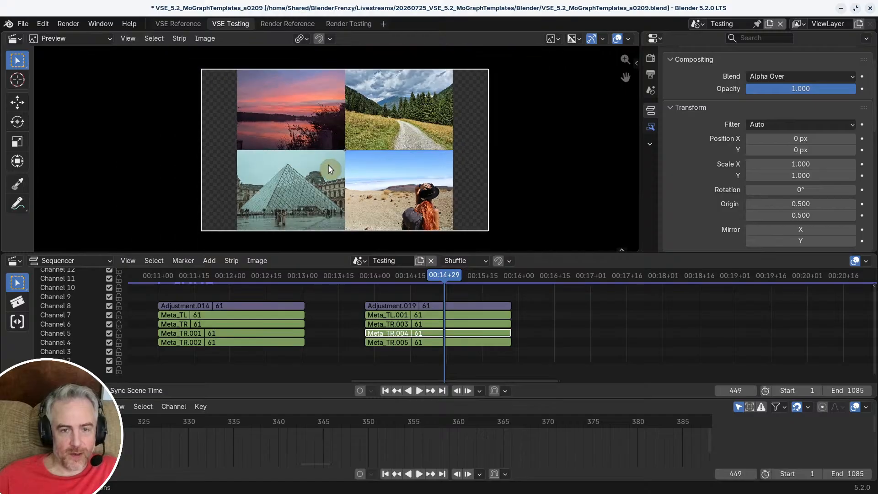
scroll(329, 169, down, 1)
Step: Play the duplicated transition from its start and stop at frame 445 to check how the images meet
click(378, 275)
key(space)
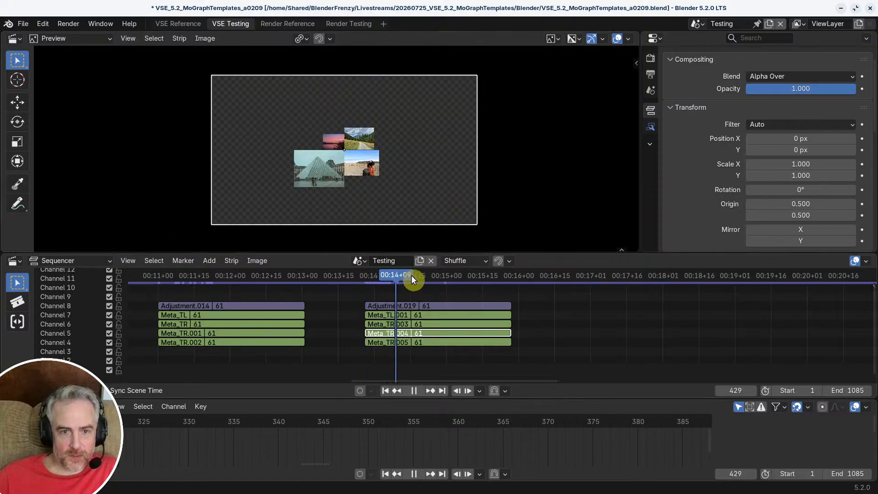
drag(410, 275, 434, 276)
key(space)
scroll(380, 162, up, 5)
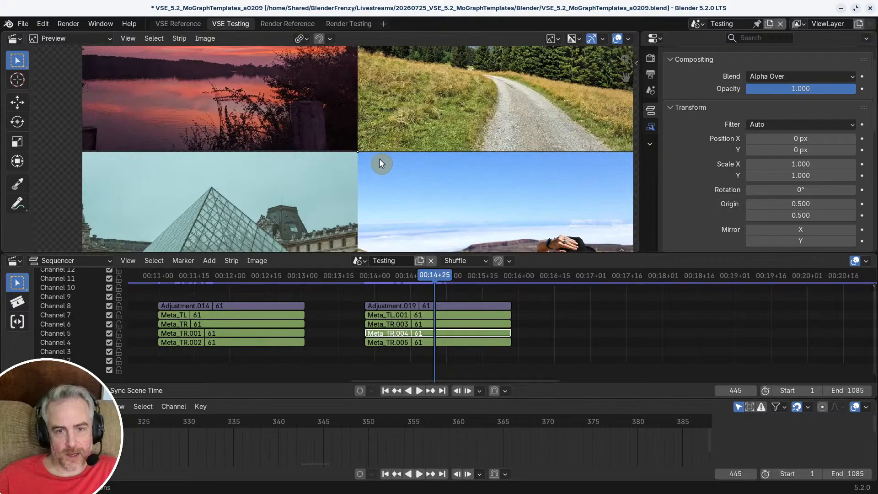
scroll(381, 162, down, 3)
Step: Inside Meta_TR.003 at frame 445, move the forest path image down to about Y -12 px, and leave the meta
click(419, 324)
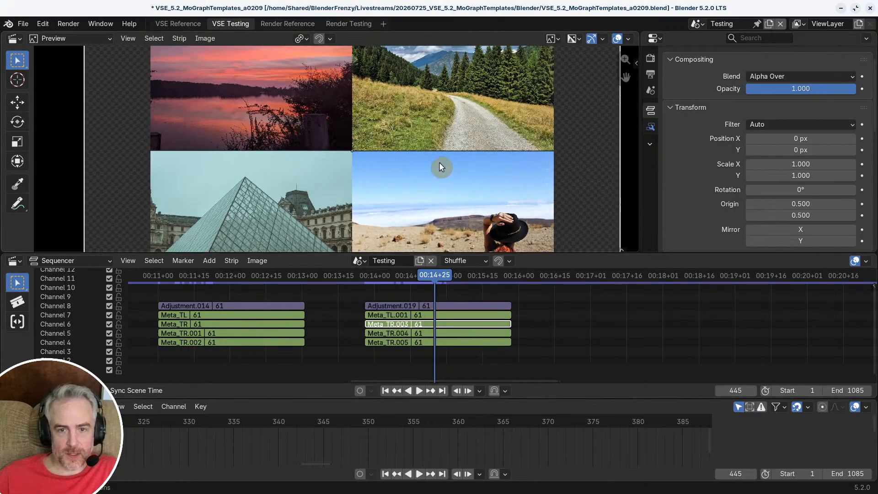
key(Tab)
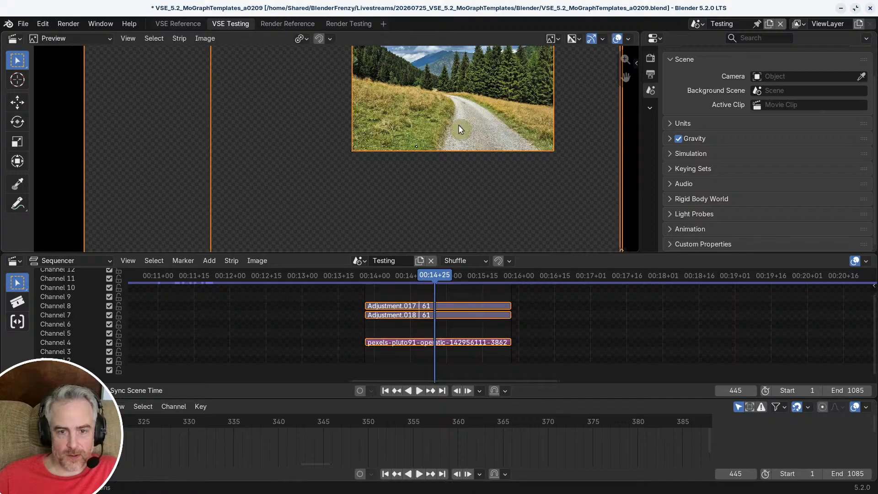
click(451, 340)
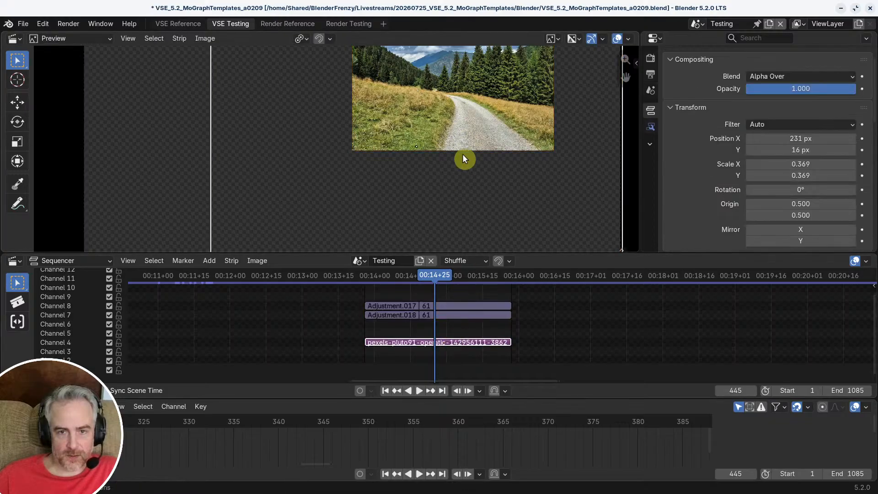
key(g)
key(x)
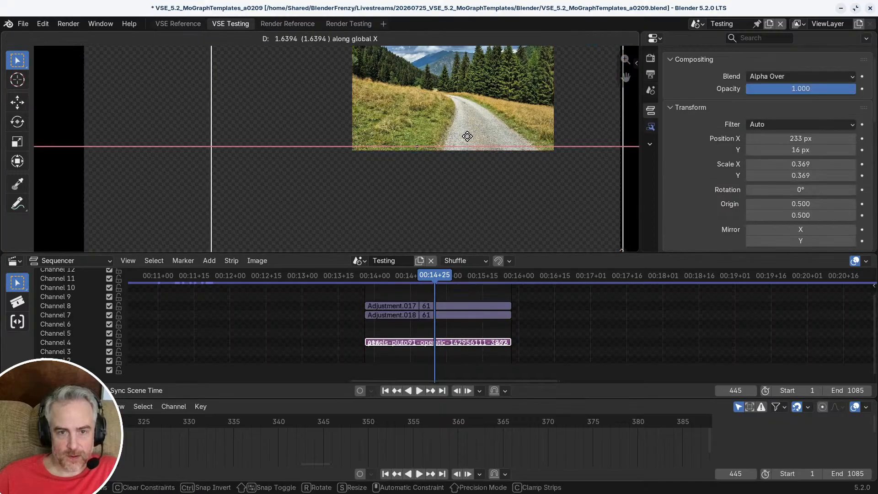
key(y)
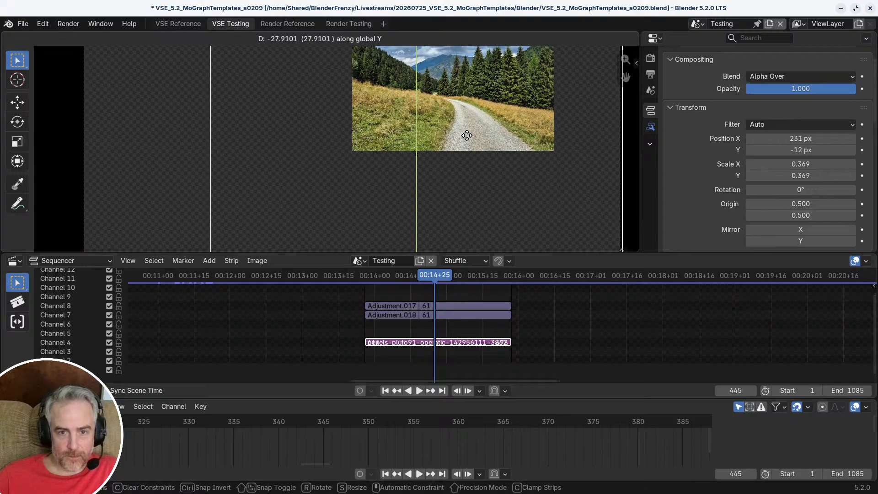
click(467, 137)
key(Tab)
Step: Examine the seam between the forest path and desert images up close
scroll(425, 165, up, 5)
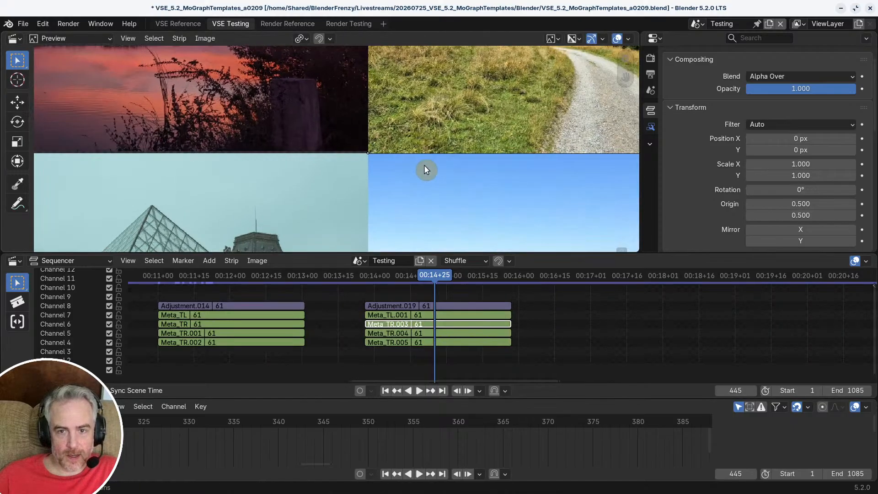
scroll(429, 168, up, 2)
scroll(477, 202, down, 5)
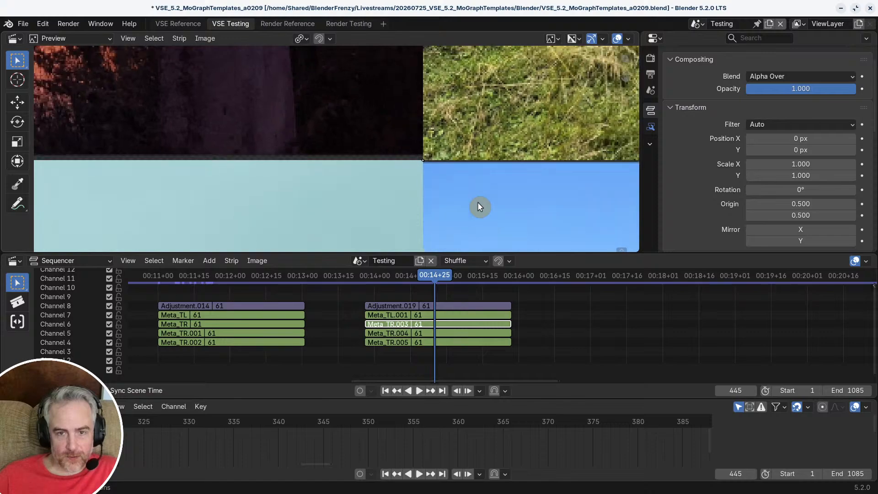
middle_drag(463, 196, 423, 179)
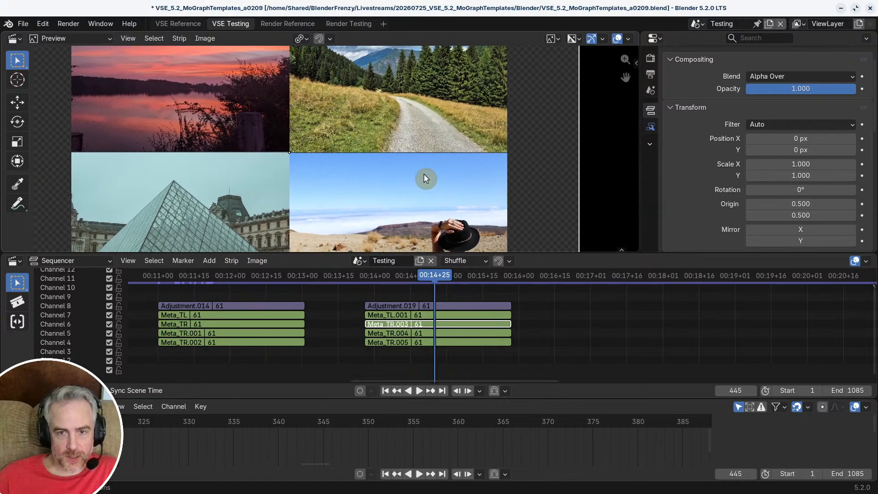
scroll(468, 182, down, 2)
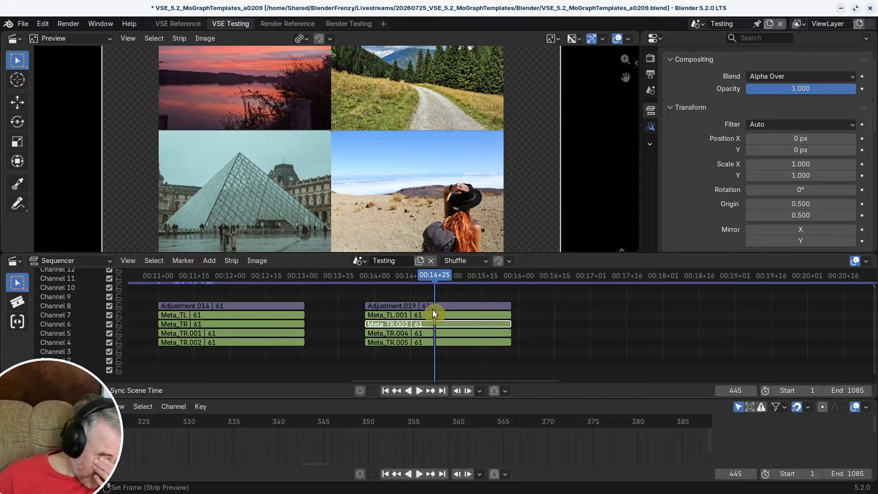
Step: Rename the original transition's channel 5 meta strip, Meta_TR.001, to Meta_BR
ctrl+middle_drag(433, 309, 411, 312)
click(404, 317)
key(F2)
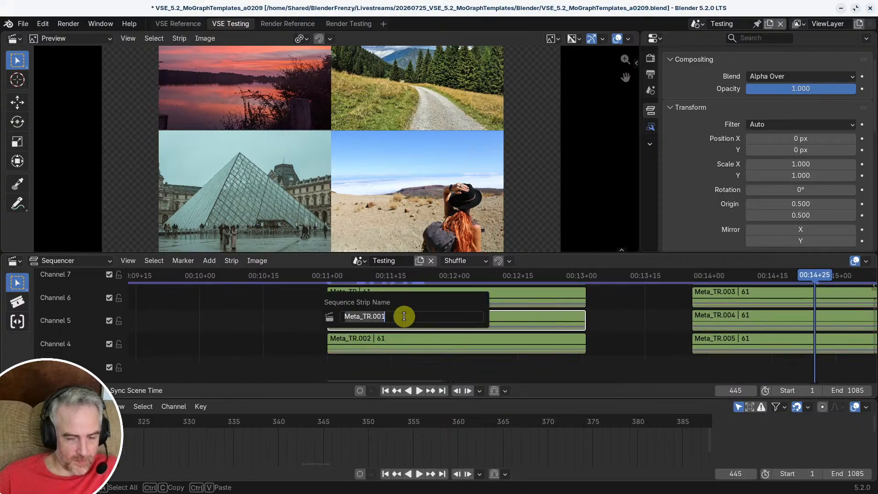
click(399, 317)
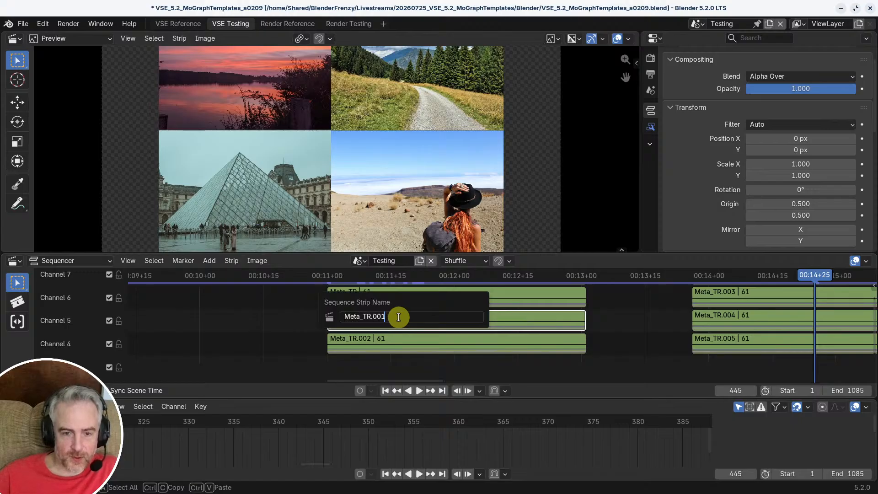
key(BackSpace)
key(BackSpace)
key(BackSpace)
key(BackSpace)
key(BackSpace)
key(BackSpace)
text(BR)
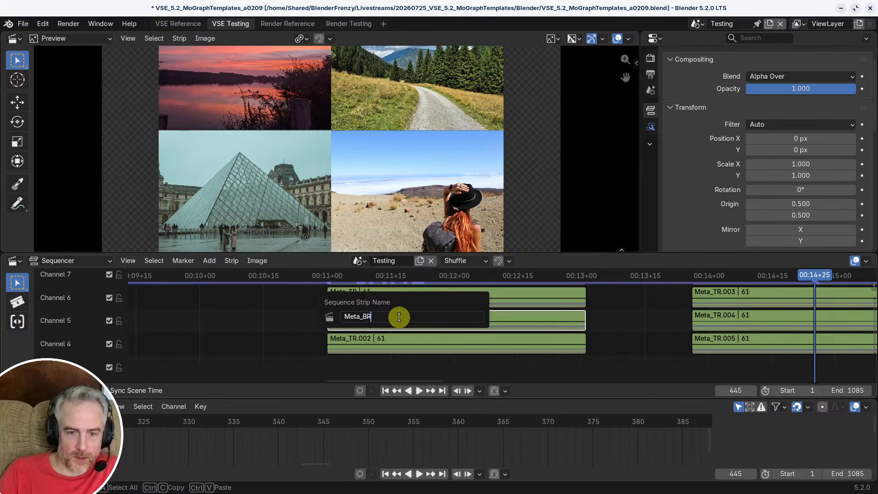
key(Return)
Step: Rename the original transition's channel 4 meta strip, Meta_TR.002, to Meta_BL
click(390, 338)
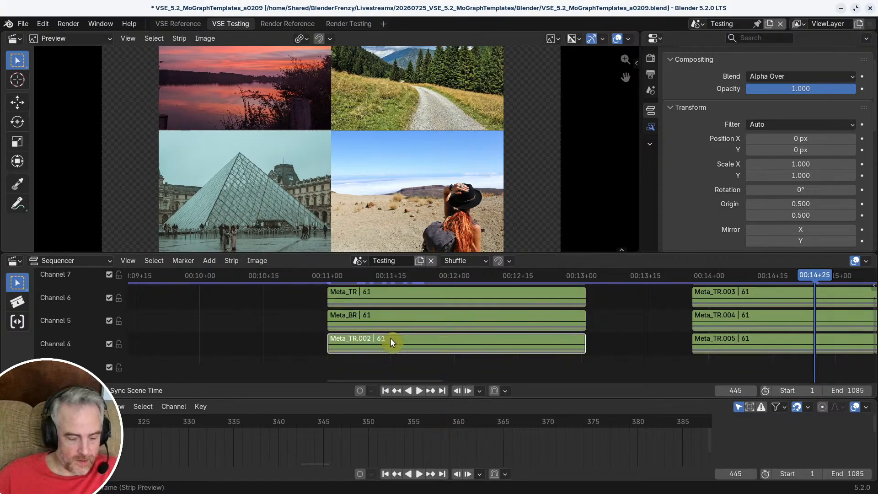
key(F2)
click(391, 337)
key(BackSpace)
key(BackSpace)
key(BackSpace)
key(BackSpace)
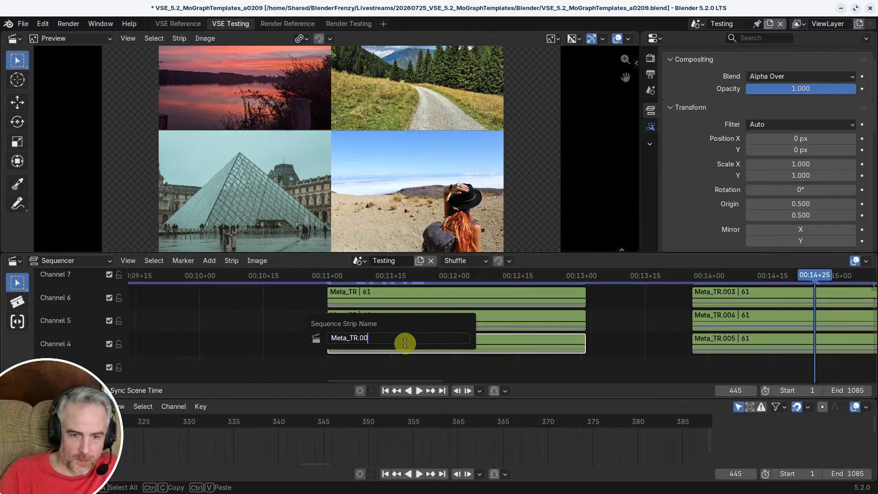
key(BackSpace)
key(BackSpace)
text(BL)
key(Return)
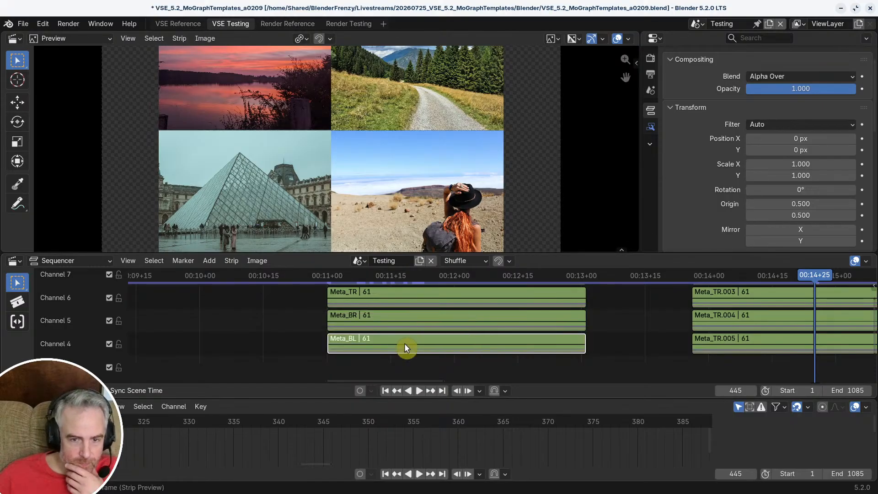
Step: Scrub through the original transition to frame 358 and select its adjustment strip together with its four meta strips
scroll(441, 319, down, 2)
ctrl+middle_drag(450, 323, 440, 340)
middle_drag(440, 340, 393, 352)
ctrl+middle_drag(392, 353, 402, 324)
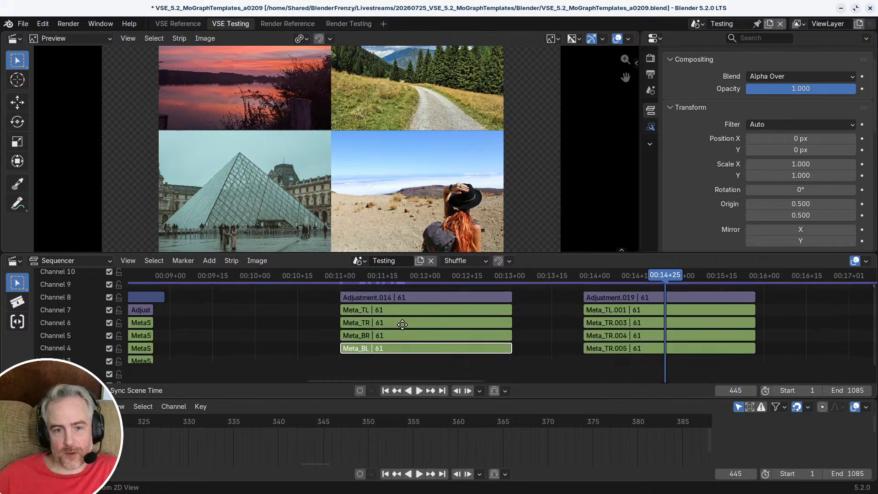
middle_drag(527, 312, 476, 318)
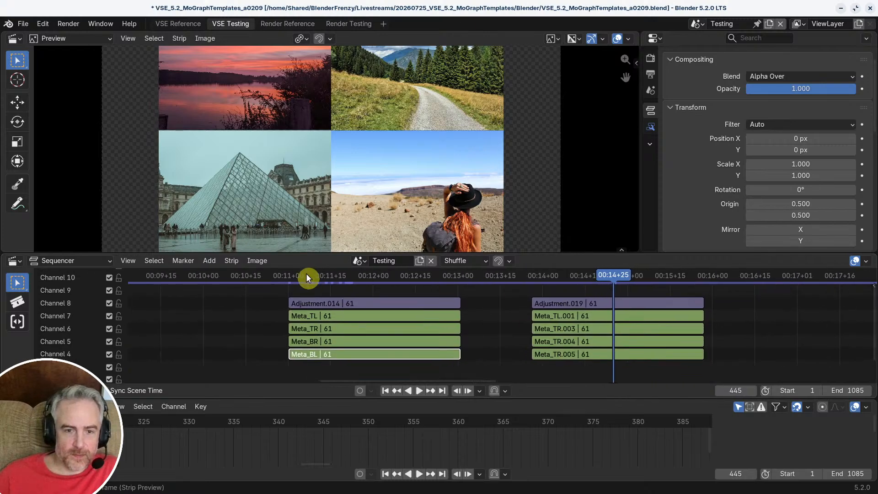
drag(306, 276, 331, 288)
ctrl+middle_drag(331, 288, 460, 332)
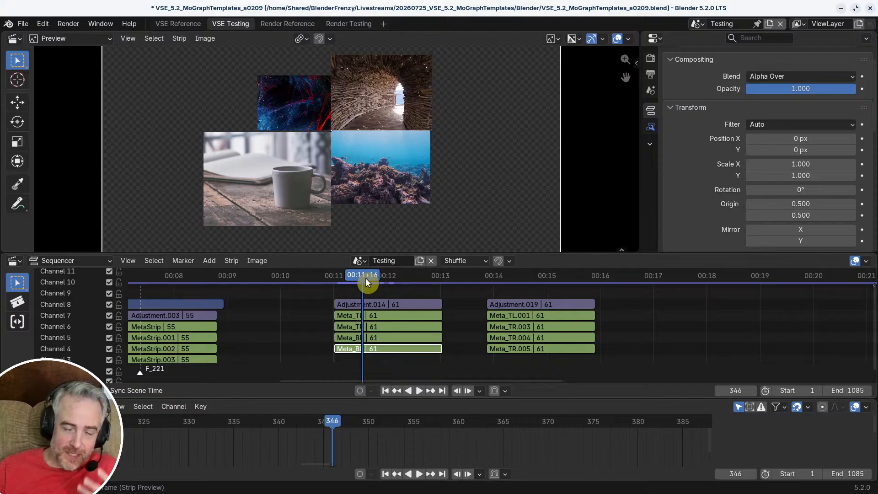
drag(364, 277, 383, 284)
middle_drag(375, 315, 336, 315)
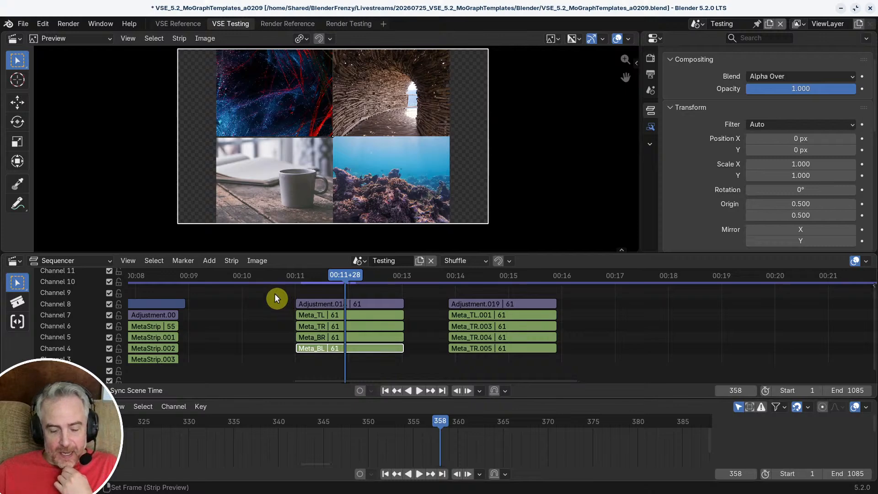
drag(280, 297, 397, 361)
drag(271, 296, 366, 356)
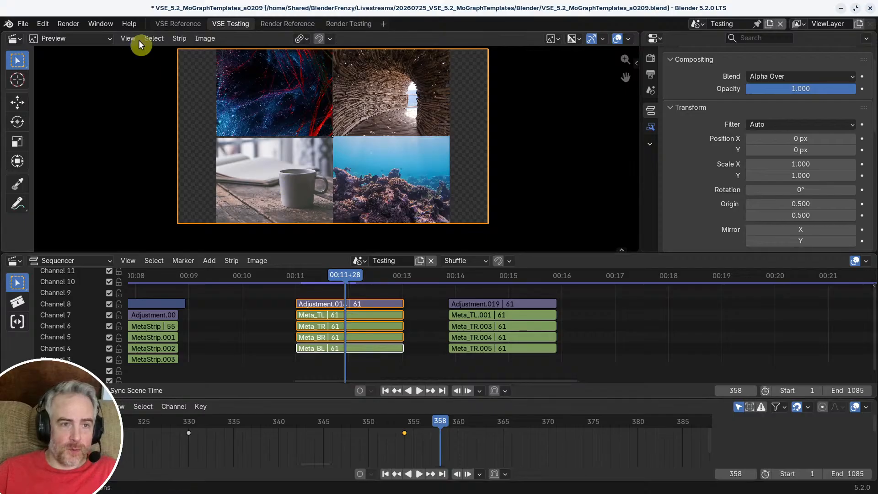
Step: Review the extension repositories and the asset library settings in Preferences, and close the window
click(42, 24)
click(69, 172)
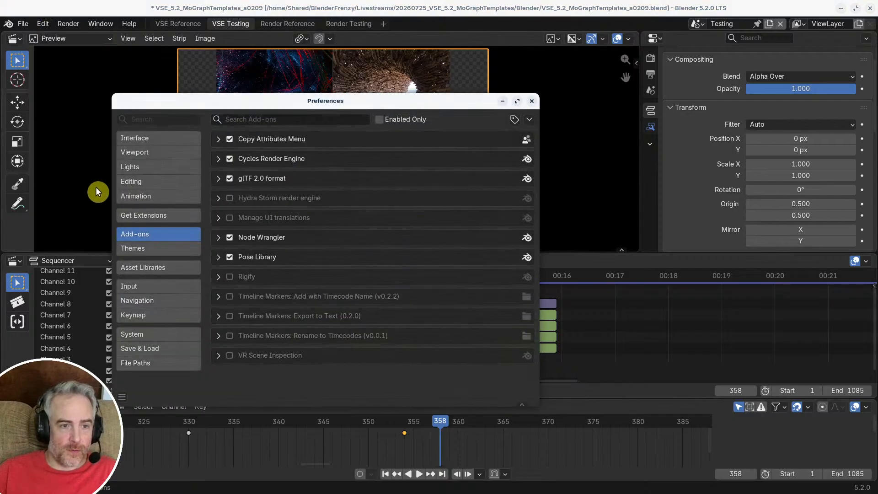
click(191, 214)
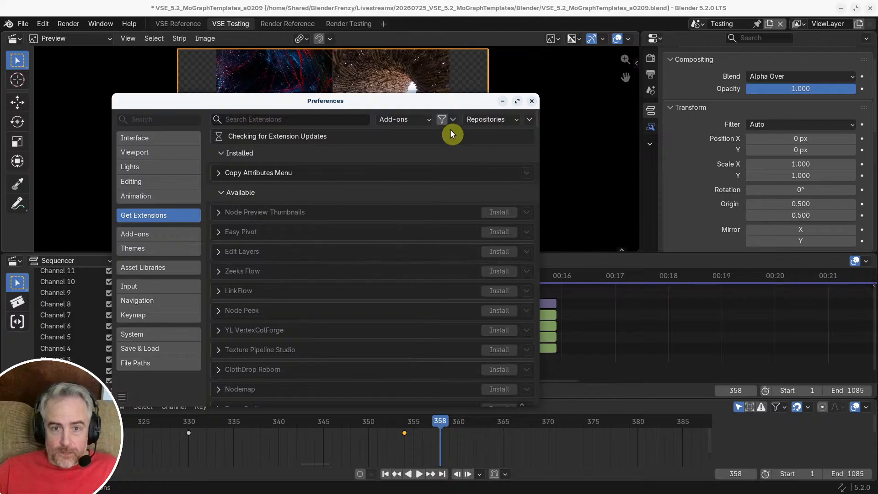
click(509, 119)
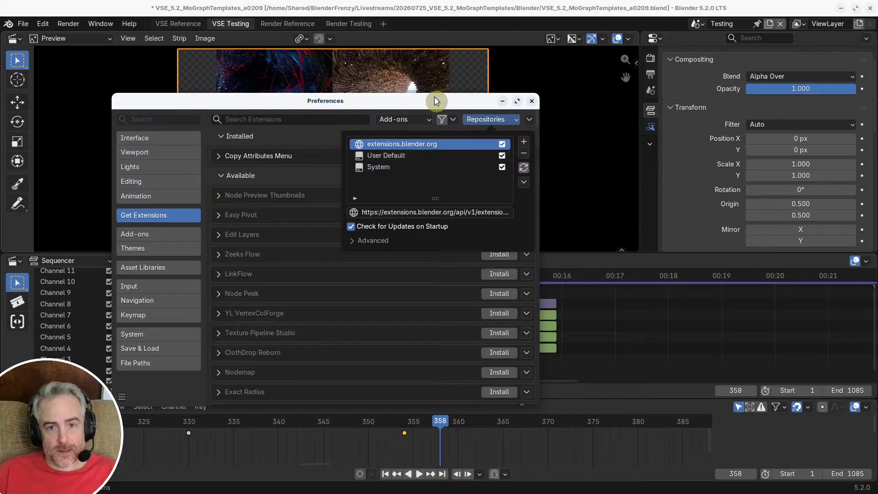
drag(460, 99, 460, 100)
click(512, 122)
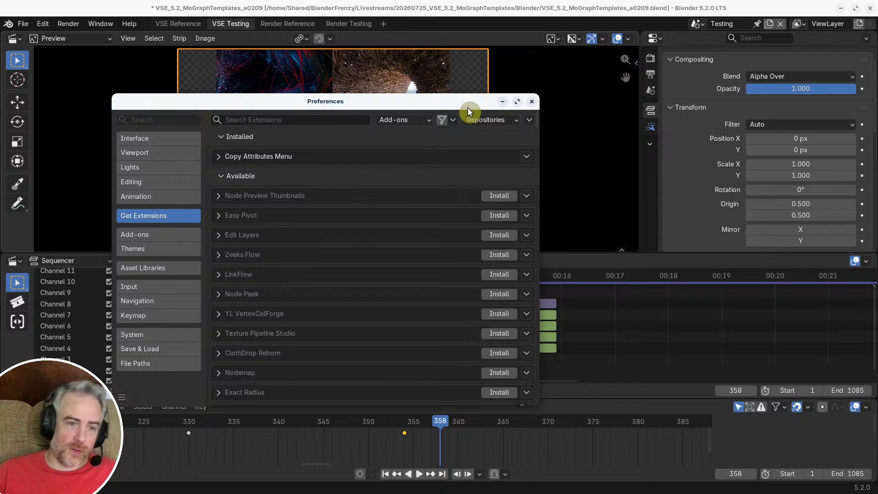
click(160, 266)
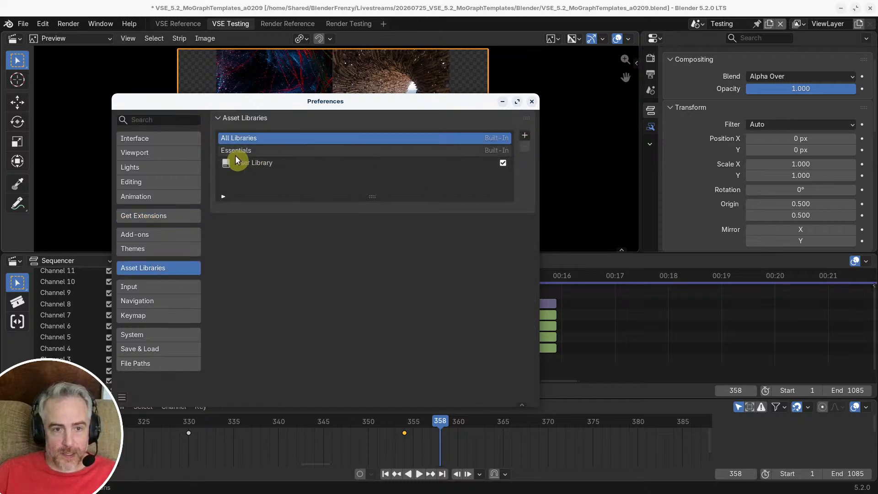
click(526, 137)
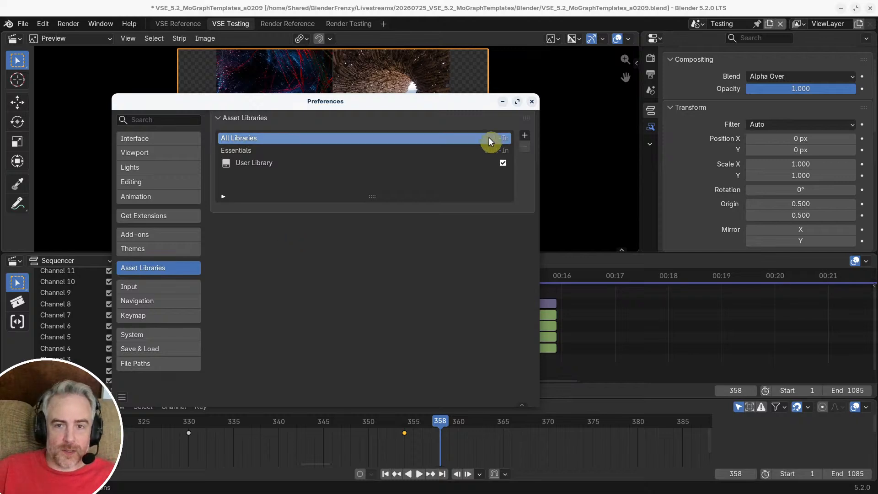
click(531, 101)
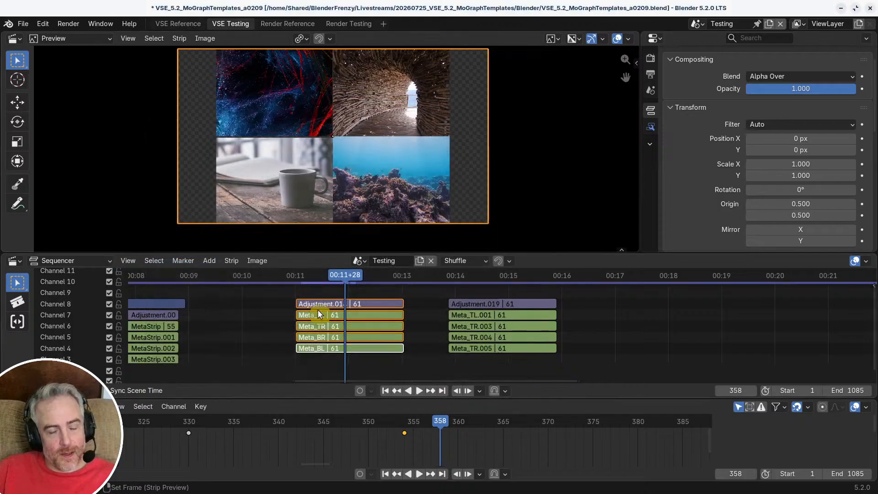
Step: Look through the selected transition strips' context options and the preview's Tool, View and Metadata settings
drag(270, 295, 343, 363)
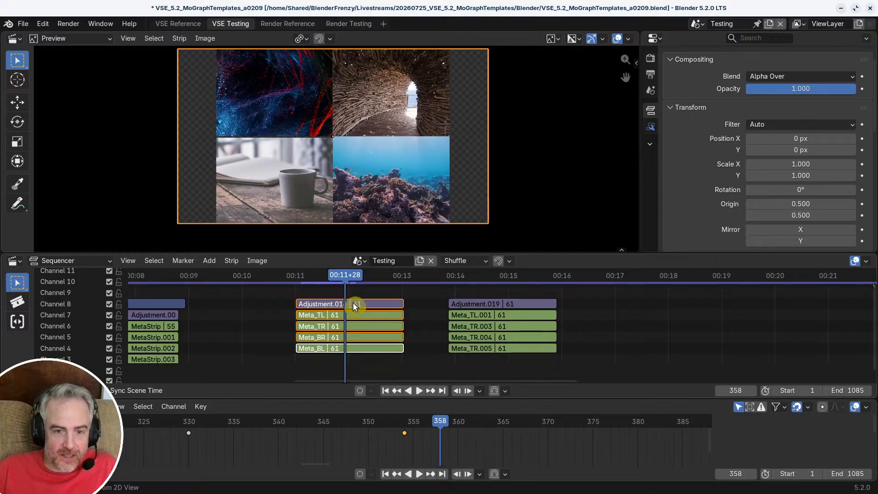
right_click(368, 348)
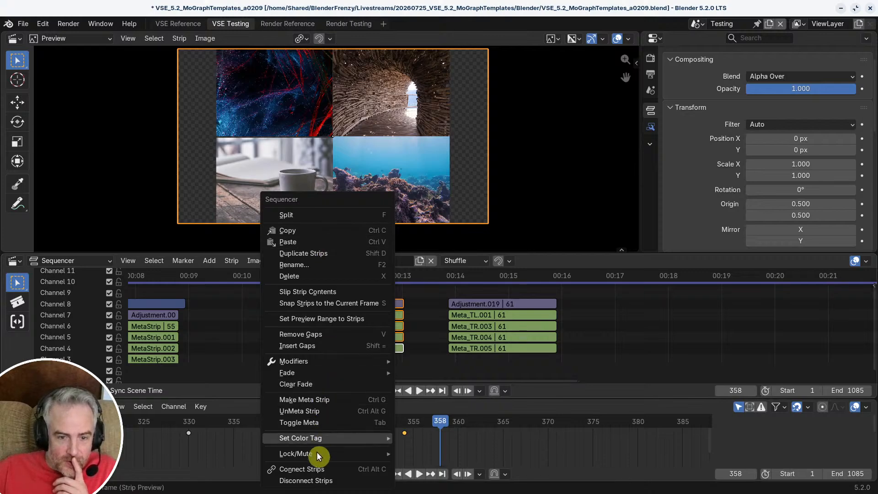
mouse_move(314, 453)
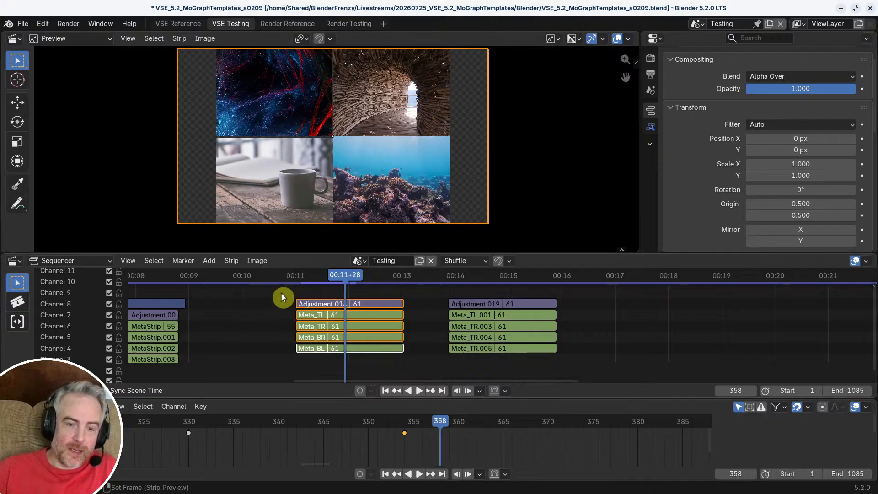
drag(278, 291, 412, 357)
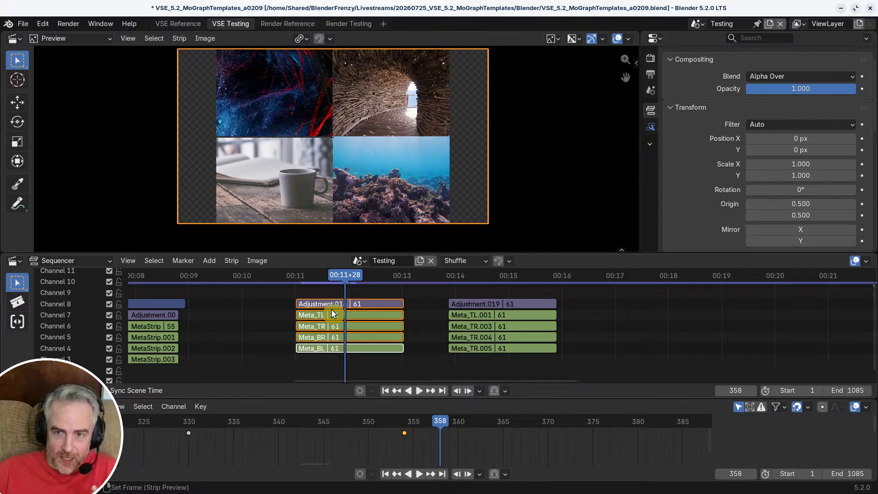
key(n)
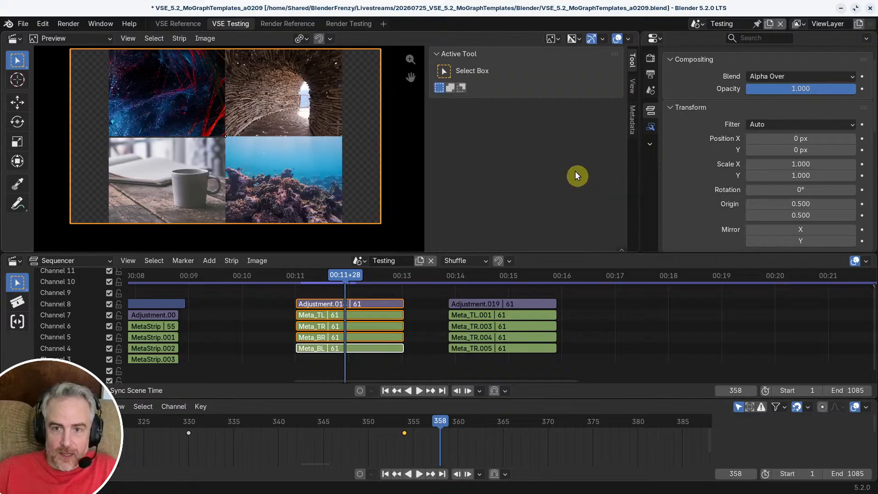
click(632, 90)
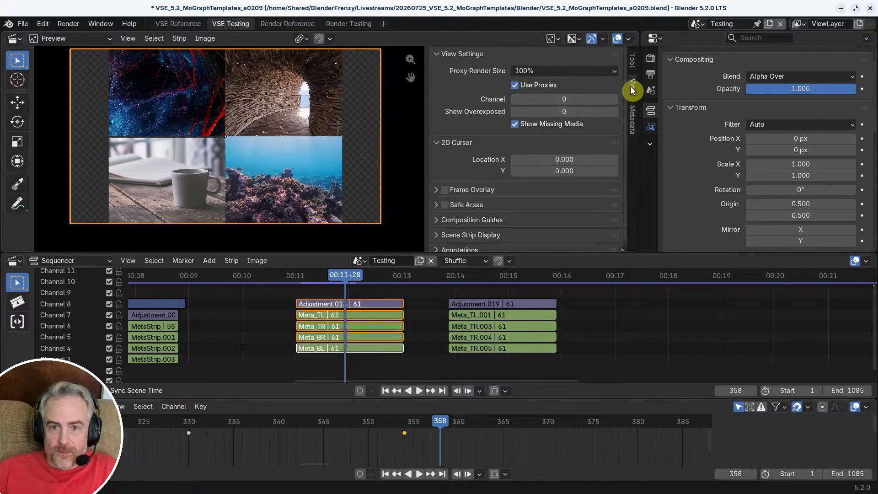
scroll(627, 138, down, 1)
click(632, 122)
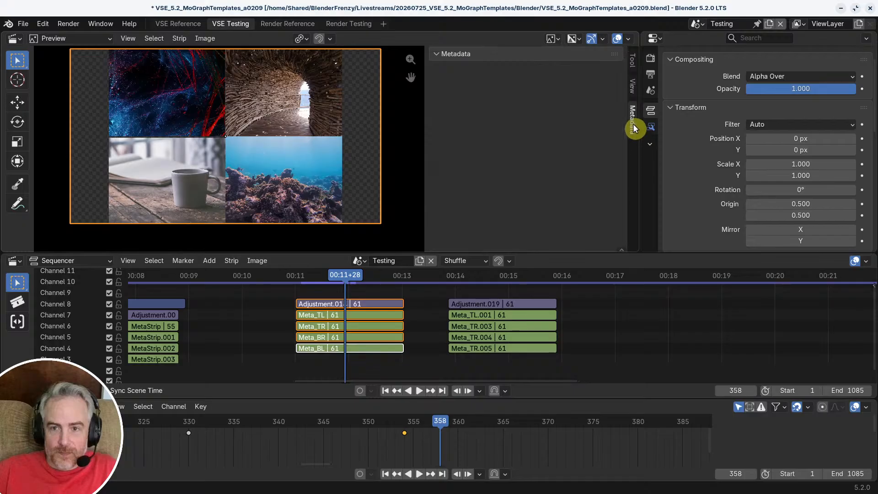
click(632, 60)
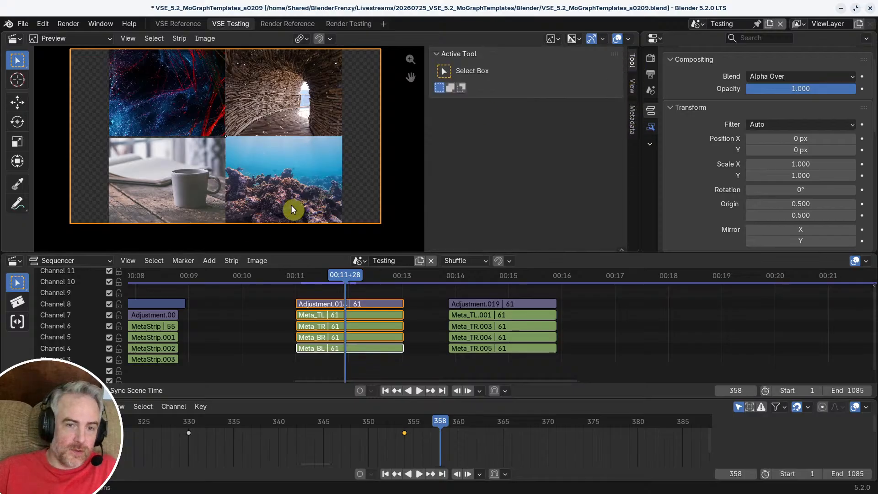
key(n)
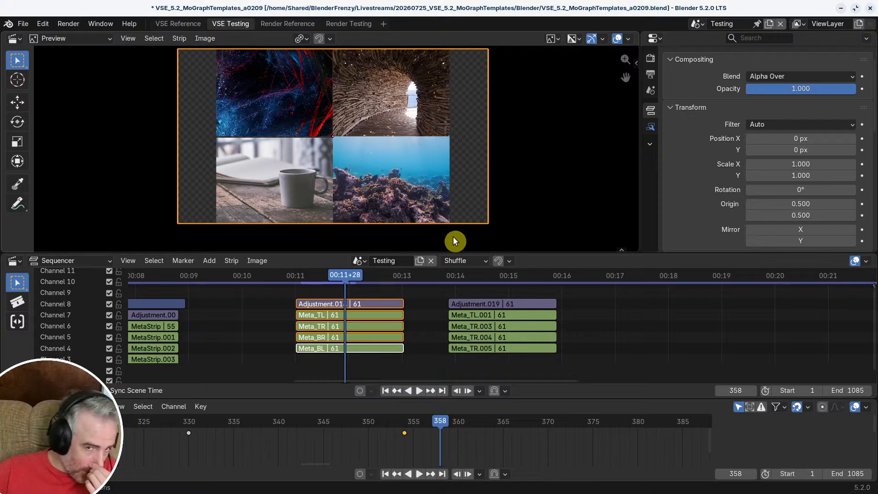
Step: Scrub back and forth through the original transition and stop at frame 354
mouse_move(328, 279)
mouse_down()
mouse_move(302, 279)
mouse_move(336, 278)
mouse_move(324, 279)
mouse_up()
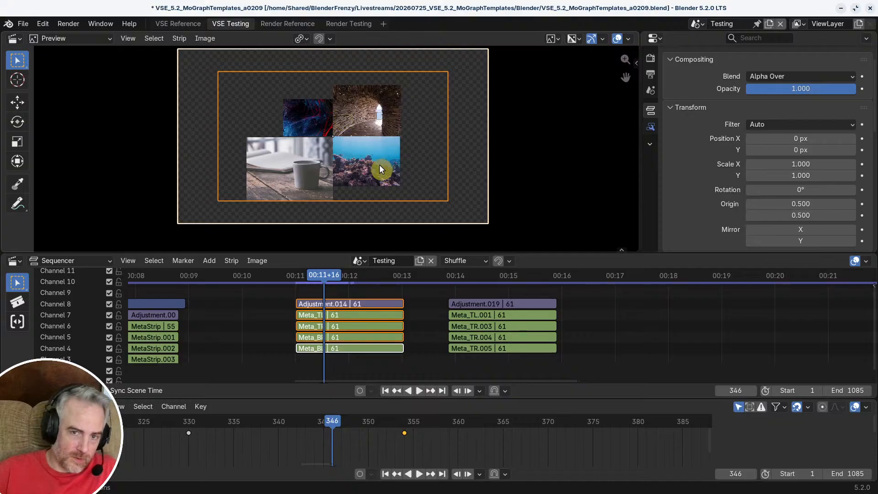
scroll(379, 164, up, 3)
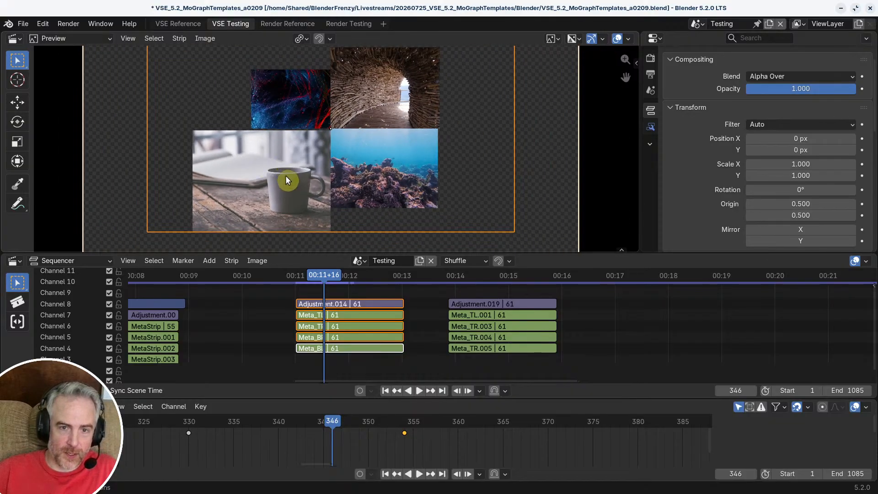
drag(328, 276, 356, 279)
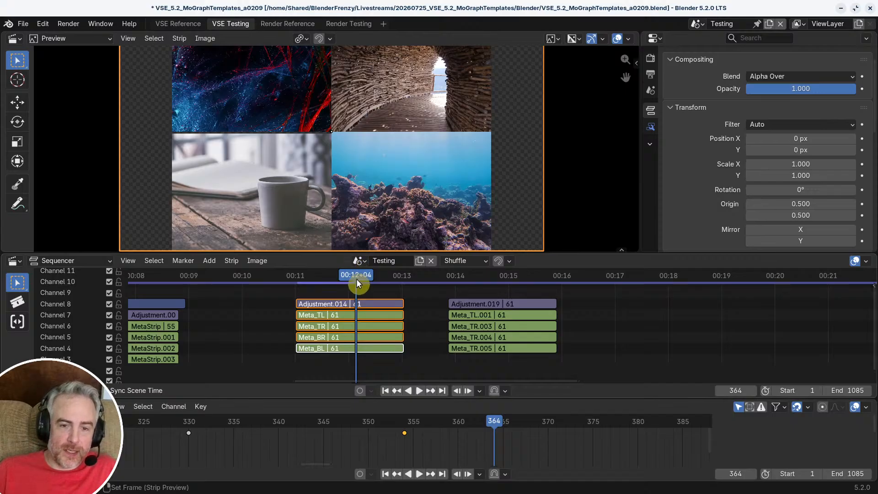
drag(356, 279, 322, 282)
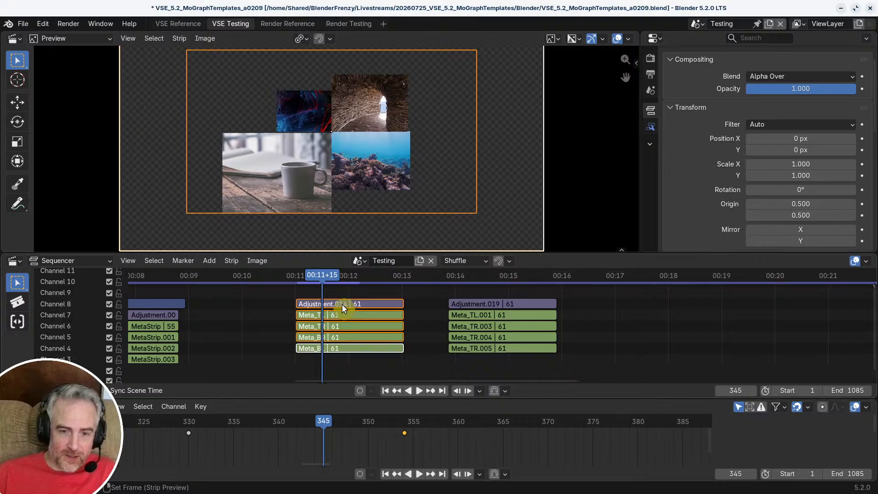
drag(322, 278, 338, 278)
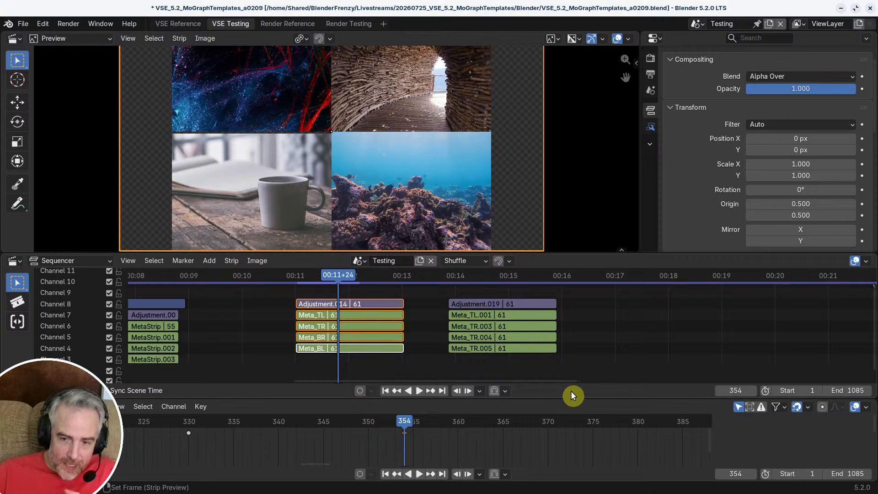
Step: Enlarge the sequencer area and inspect the contents of the duplicate transition's Meta_TL.001 strip
drag(575, 398, 582, 434)
middle_drag(463, 323, 314, 310)
scroll(454, 321, down, 5)
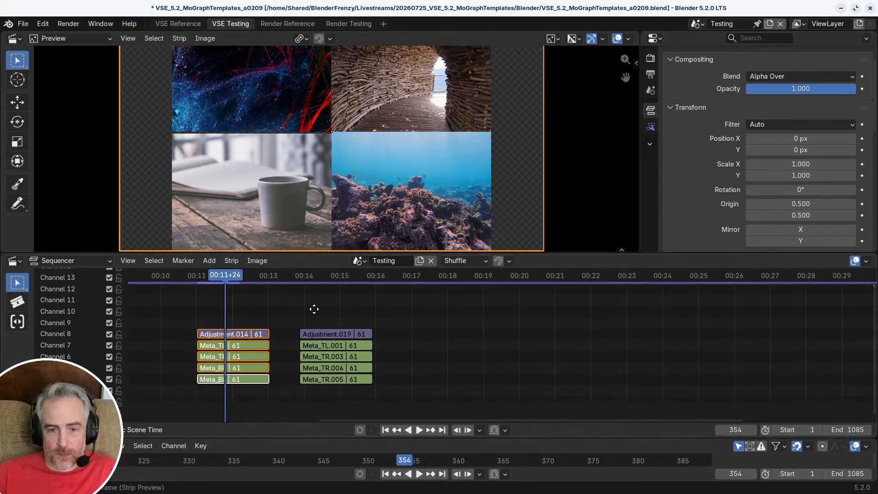
click(330, 346)
key(Tab)
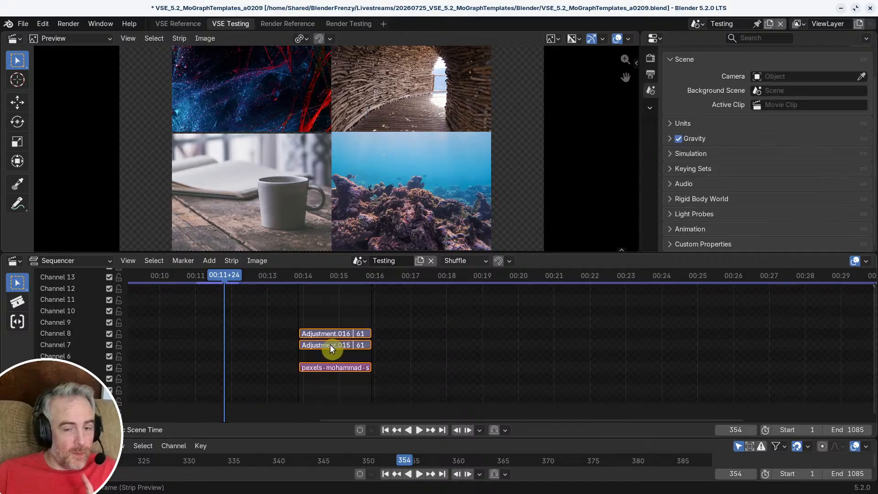
click(333, 367)
key(Tab)
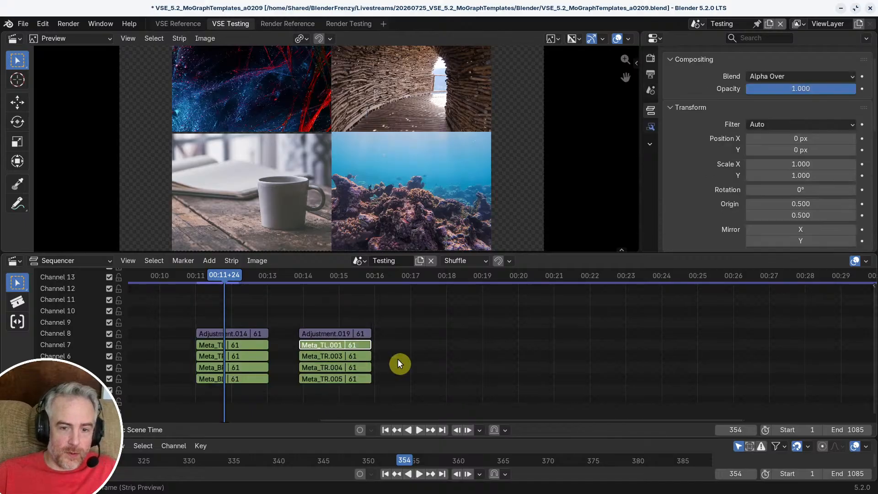
Step: Delete the duplicate transition's channel 8 adjustment strip, Adjustment.019
scroll(384, 357, down, 2)
middle_drag(372, 355, 432, 349)
scroll(431, 349, up, 1)
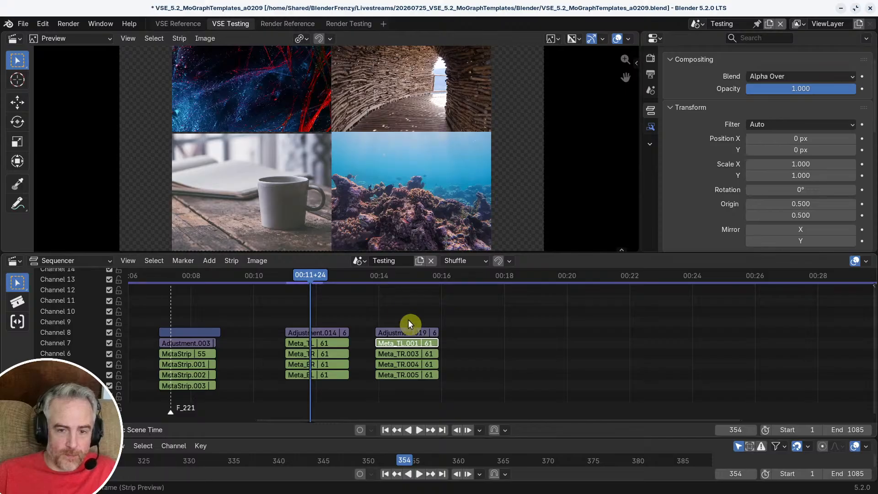
drag(408, 319, 454, 386)
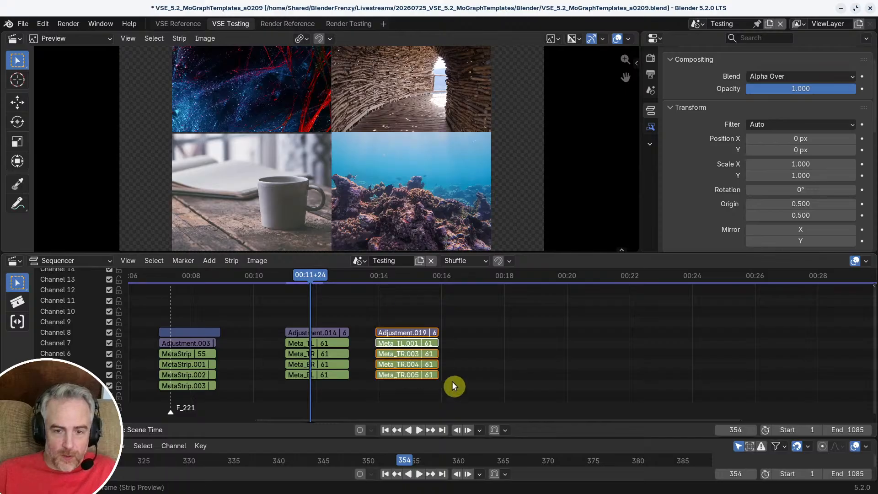
click(419, 330)
key(Delete)
Step: Ungroup the Meta_TL.001 strip and delete its two adjustment strips, keeping only the image strip
drag(402, 322, 453, 386)
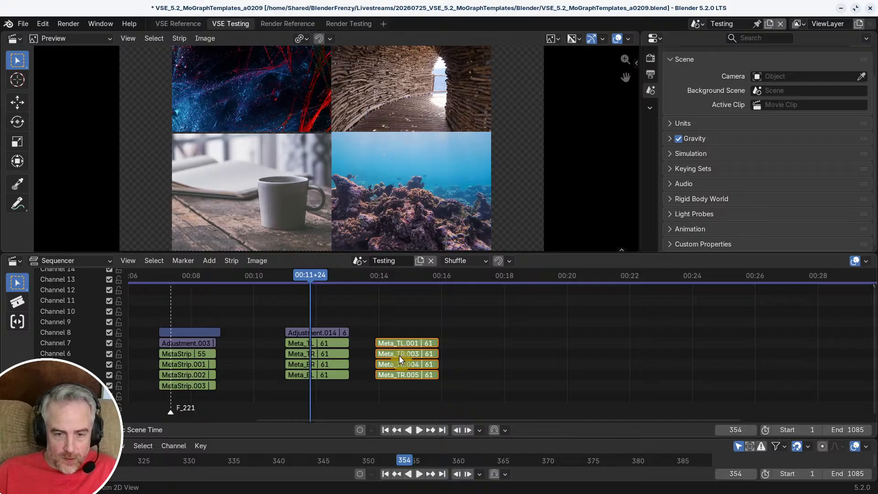
scroll(399, 355, up, 2)
click(390, 336)
key(ctrl+alt+g)
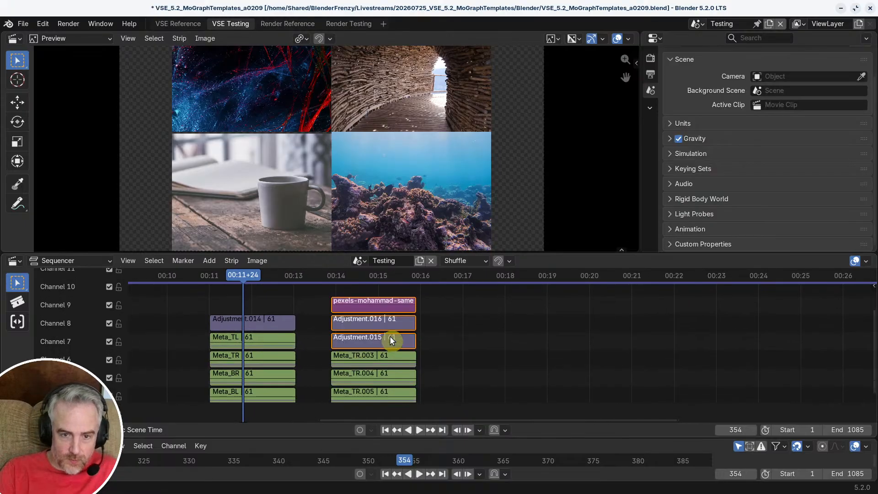
ctrl+click(374, 361)
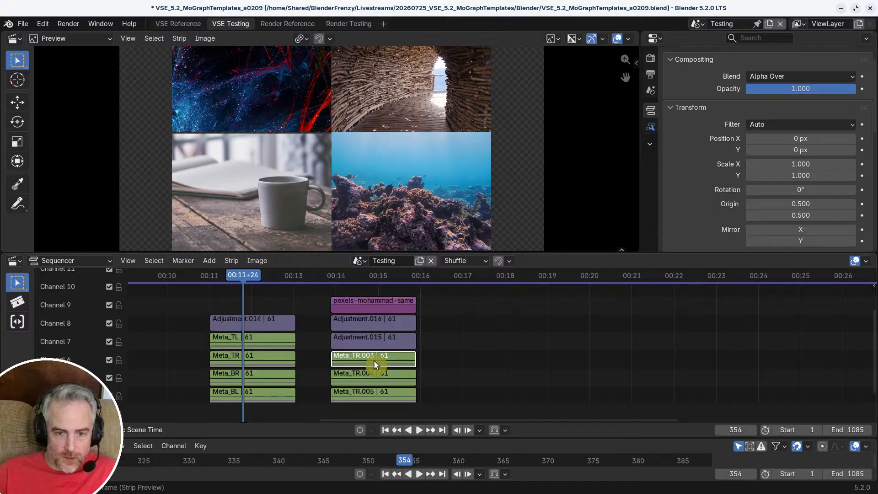
click(366, 326)
shift+click(367, 337)
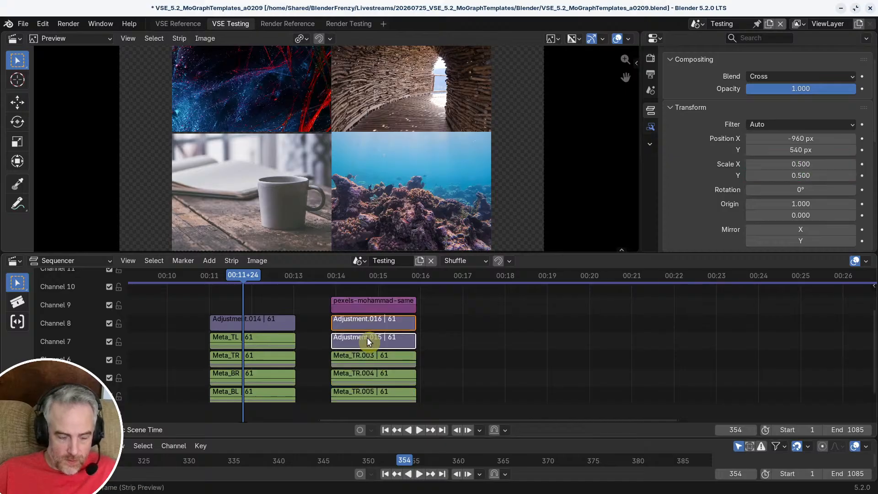
key(Delete)
Step: Ungroup the Meta_TR.003 strip and delete Adjustment.017 and Adjustment.018, keeping the image strip
ctrl+click(367, 355)
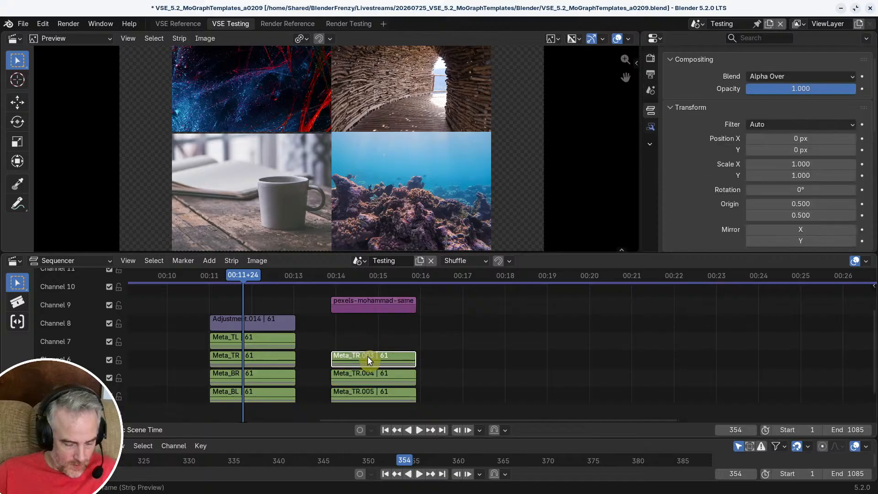
key(ctrl+alt+g)
ctrl+click(366, 337)
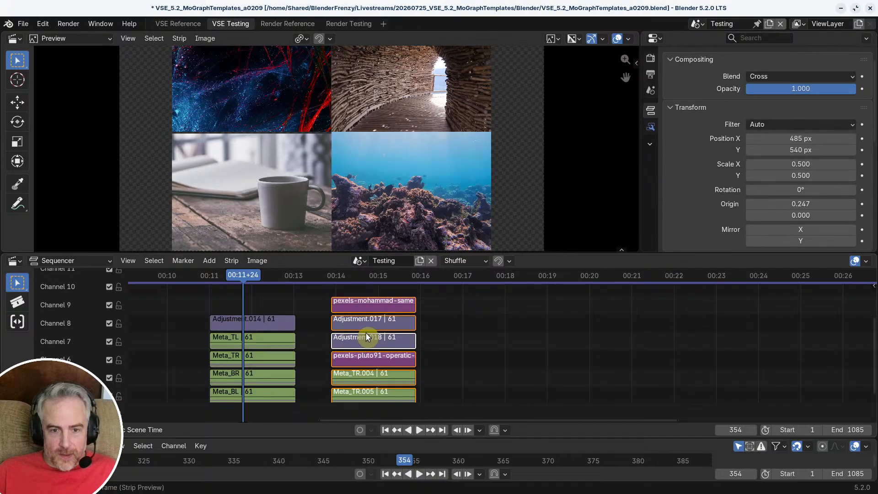
click(364, 337)
shift+click(361, 323)
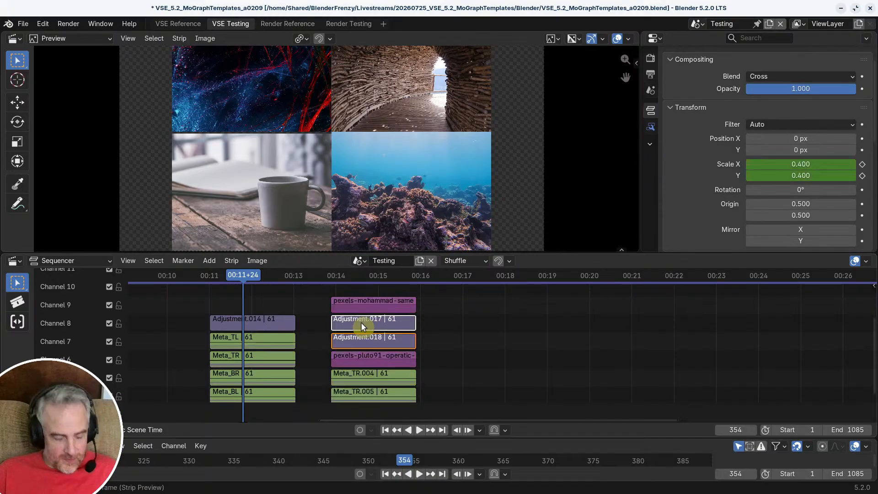
key(Delete)
Step: Delete Adj_ScaleAnim.002 and Adj_Pos_Crop.002 inside Meta_TR.004, and ungroup that meta strip
click(370, 375)
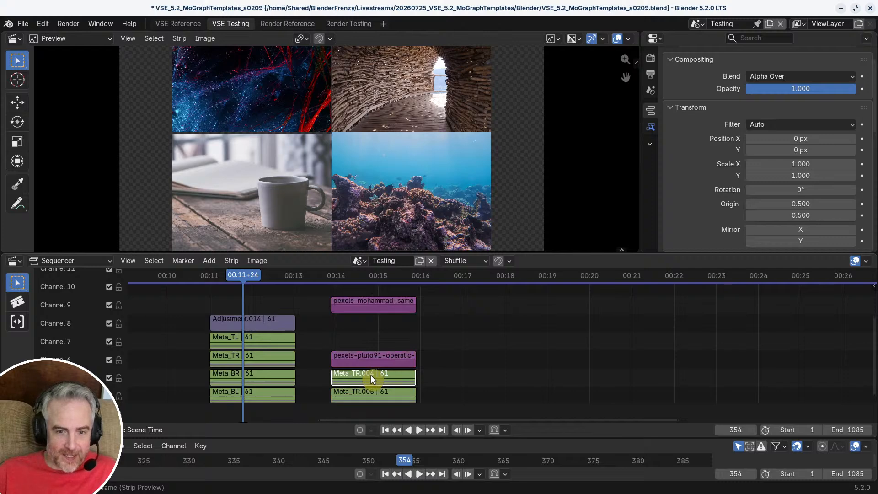
key(Tab)
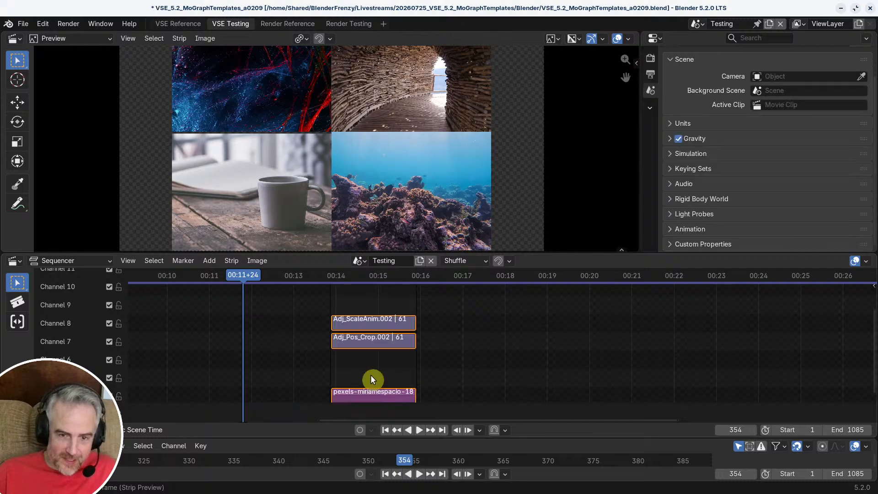
click(349, 321)
shift+click(356, 340)
key(Delete)
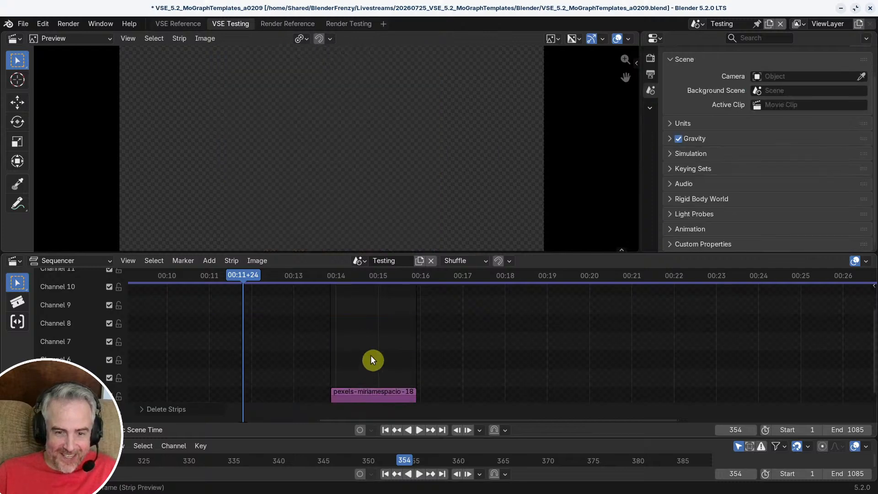
key(Tab)
key(ctrl+alt+g)
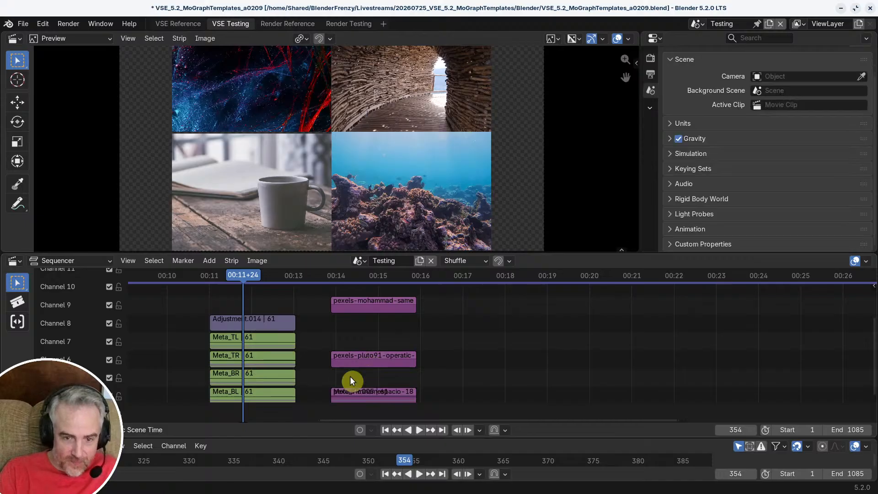
Step: Move Meta_TR.005 and the two upper image strips up one channel, clear of the newly ungrouped image
scroll(350, 376, down, 1)
middle_drag(337, 365, 334, 328)
drag(363, 355, 389, 334)
Step: Ungroup the Meta_TR.005 strip and delete its two adjustment strips, keeping the image strip
click(381, 341)
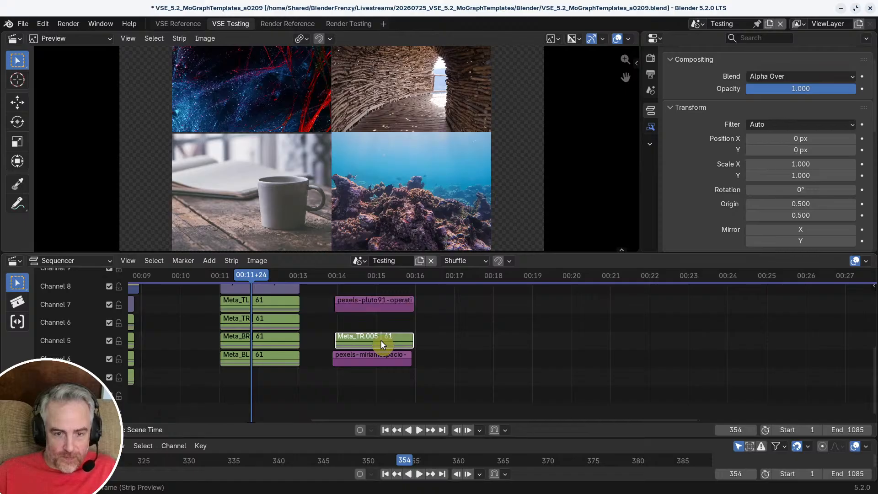
key(ctrl+alt+g)
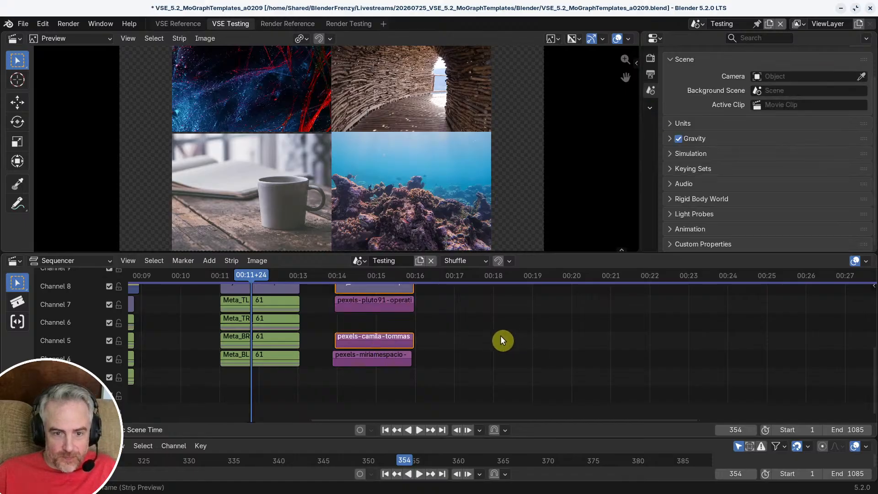
middle_drag(501, 336, 481, 389)
click(375, 338)
shift+click(372, 320)
key(x)
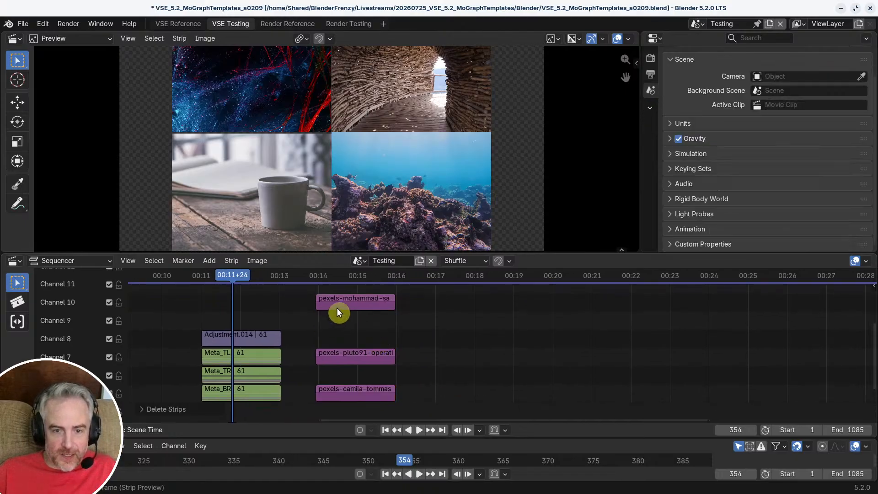
Step: Move the four loose image strips along the timeline to start just before 00:19, one channel lower
mouse_move(361, 343)
middle_down()
mouse_move(355, 320)
mouse_move(359, 335)
middle_up()
click(353, 304)
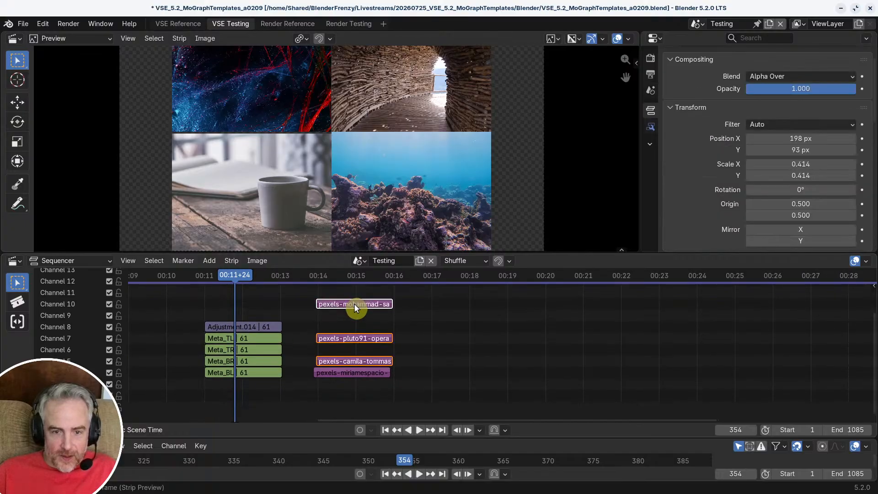
drag(314, 294, 405, 383)
key(g)
click(575, 383)
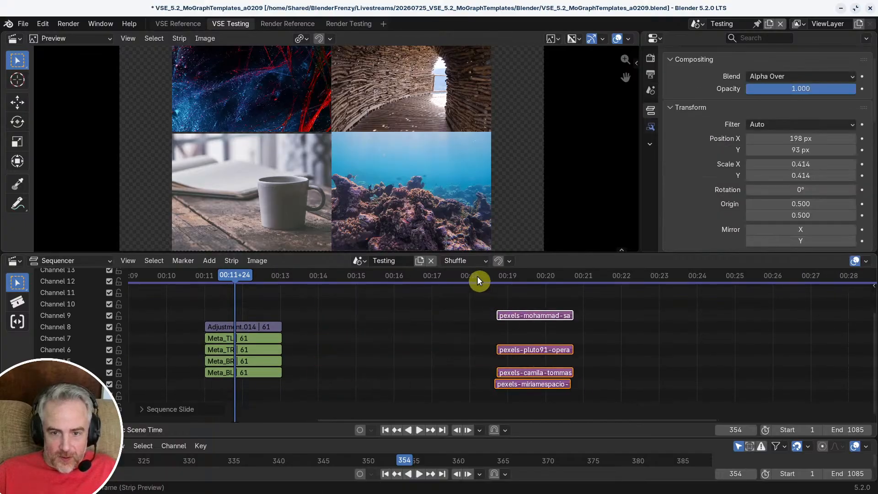
Step: Snap the four loose image strips to the playhead at frame 546 and deselect them
click(476, 279)
key(shift+s)
click(153, 409)
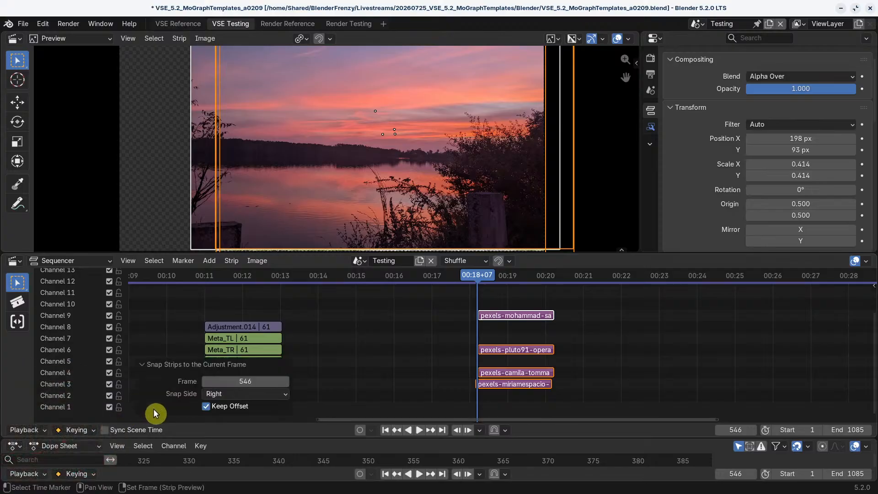
click(141, 364)
click(563, 351)
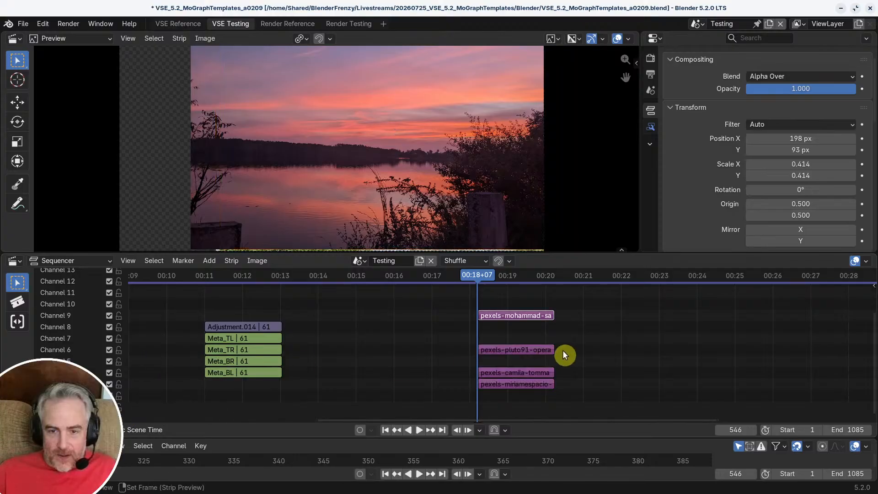
Step: Move the uppermost sunset image strip down to channel 8, starting shortly after 00:21, and park the playhead over it at frame 668
middle_drag(563, 351, 486, 363)
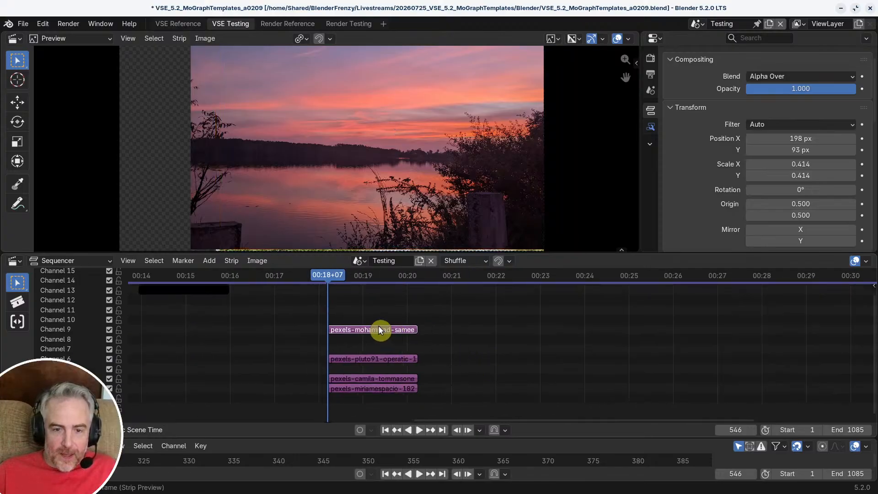
middle_drag(383, 339, 527, 349)
middle_drag(527, 349, 387, 352)
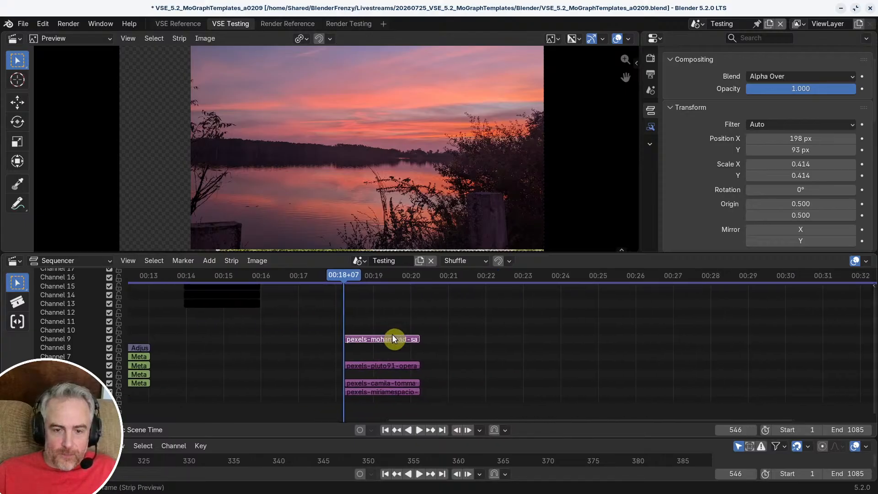
click(394, 339)
middle_drag(471, 356, 357, 355)
key(g)
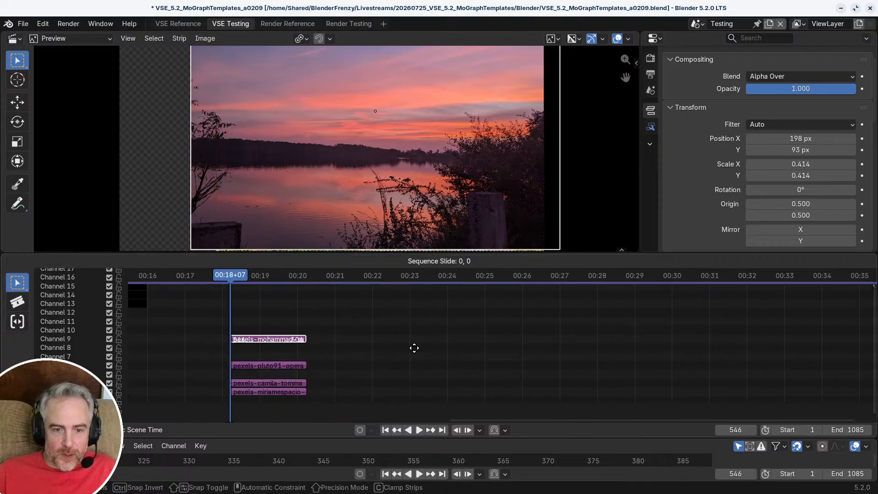
click(403, 351)
click(384, 284)
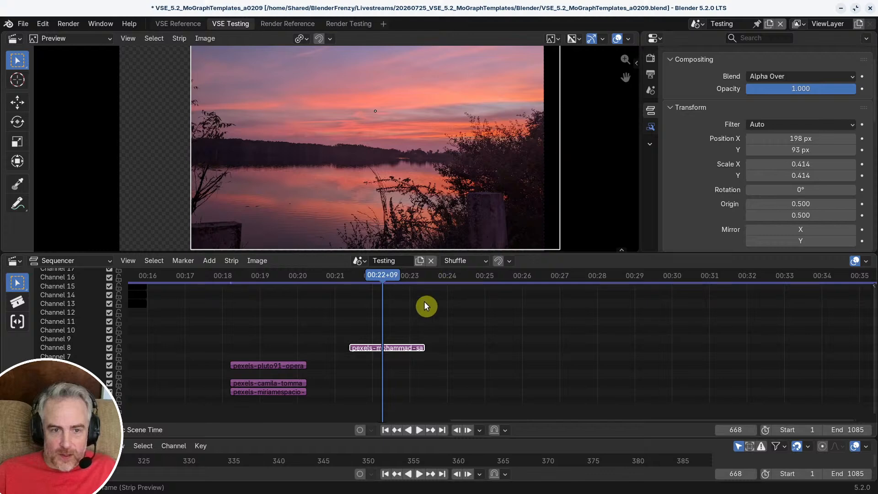
Step: Clear the sunset strip's position and scale, and apply Scale To Fit to the image
scroll(430, 204, down, 2)
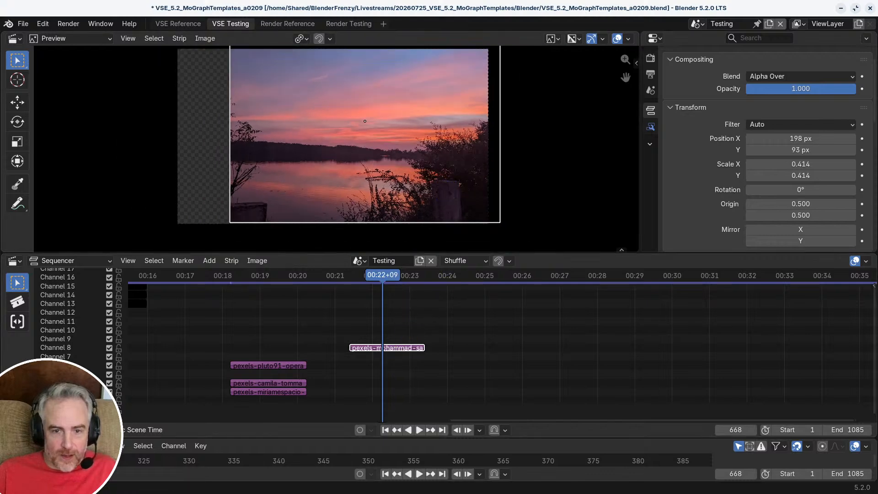
key(alt+g)
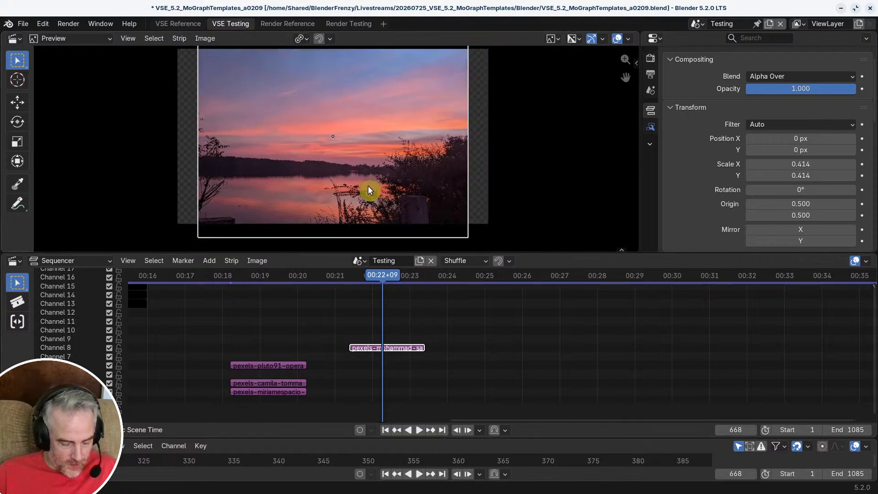
key(alt+s)
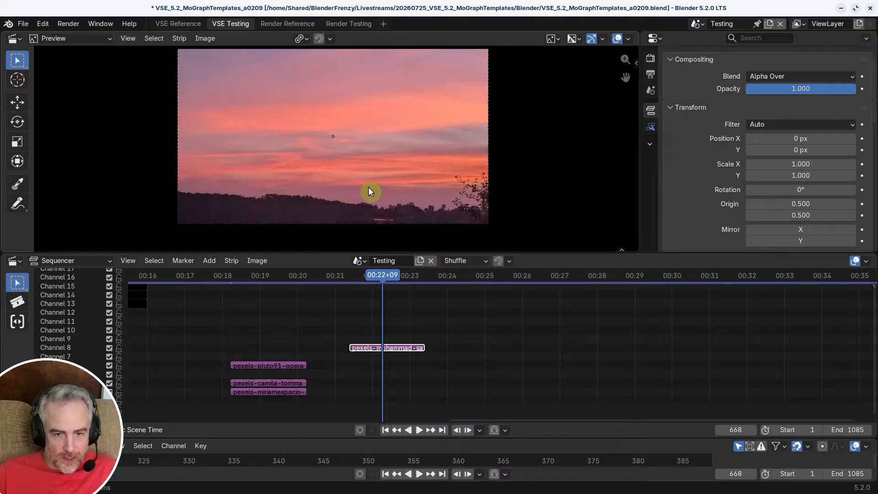
click(257, 260)
mouse_move(271, 286)
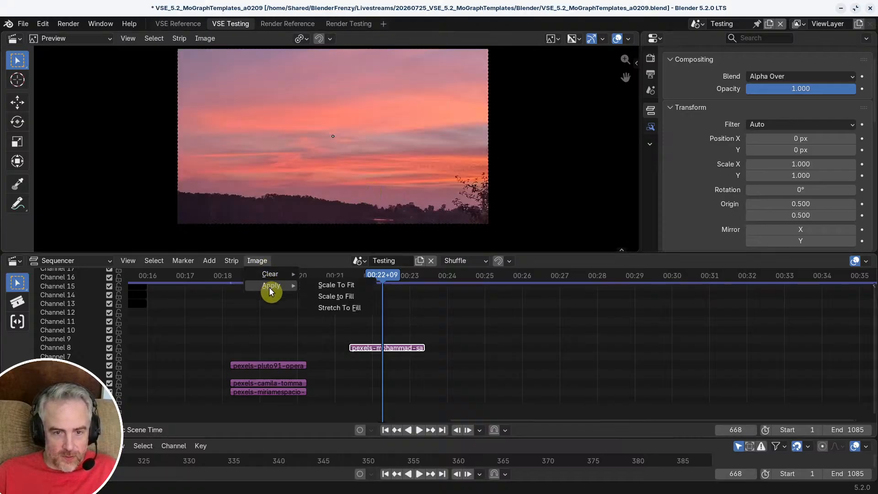
click(352, 285)
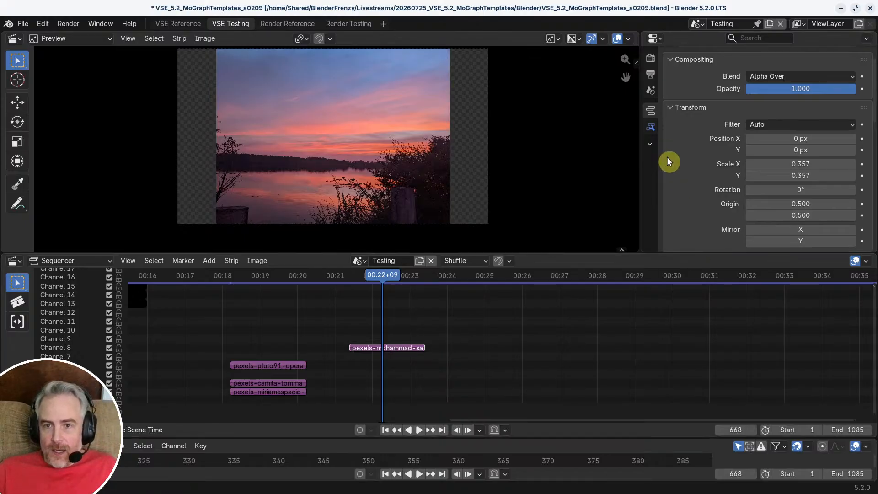
Step: Add a Compositor modifier to the sunset strip and give it a new node group named MoGraphAnim
click(650, 127)
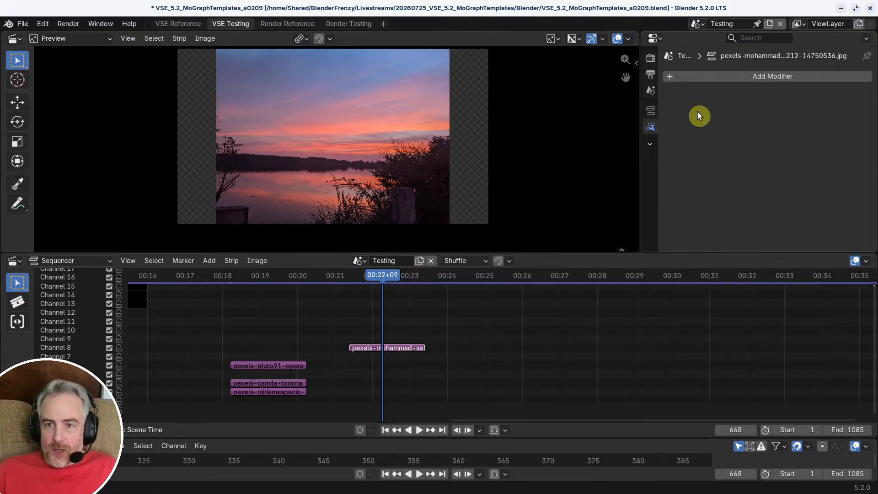
click(746, 78)
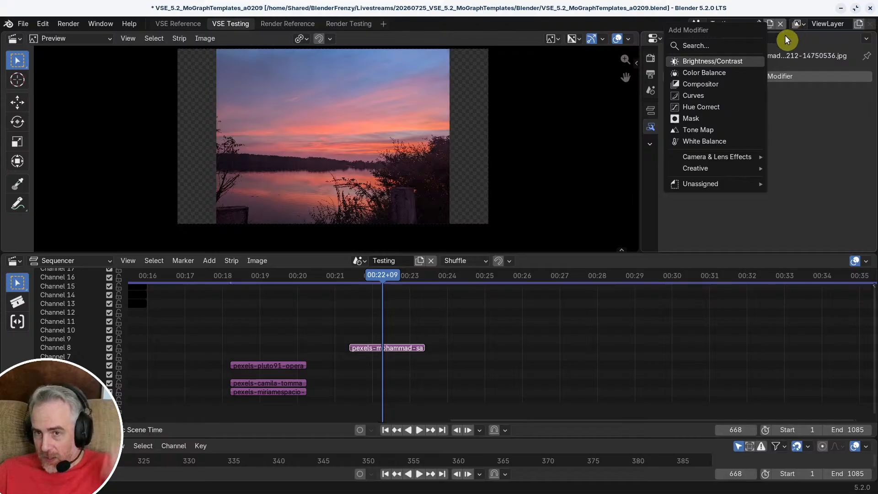
click(716, 86)
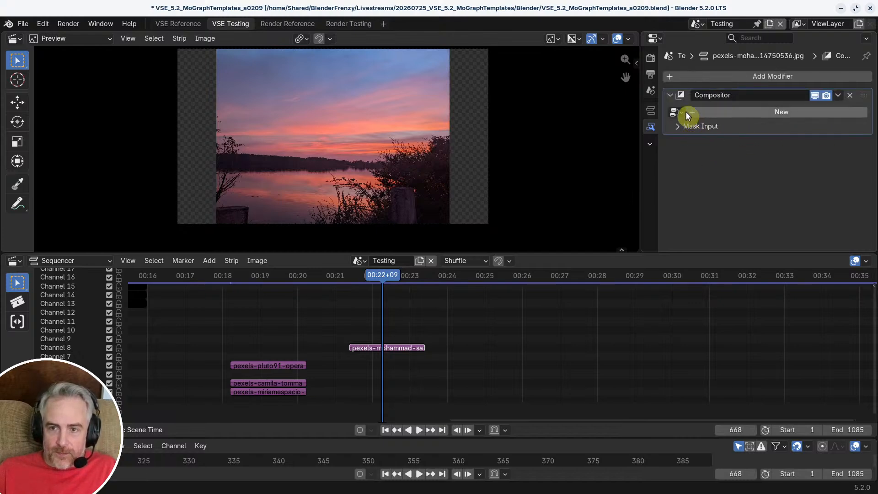
click(709, 113)
click(774, 112)
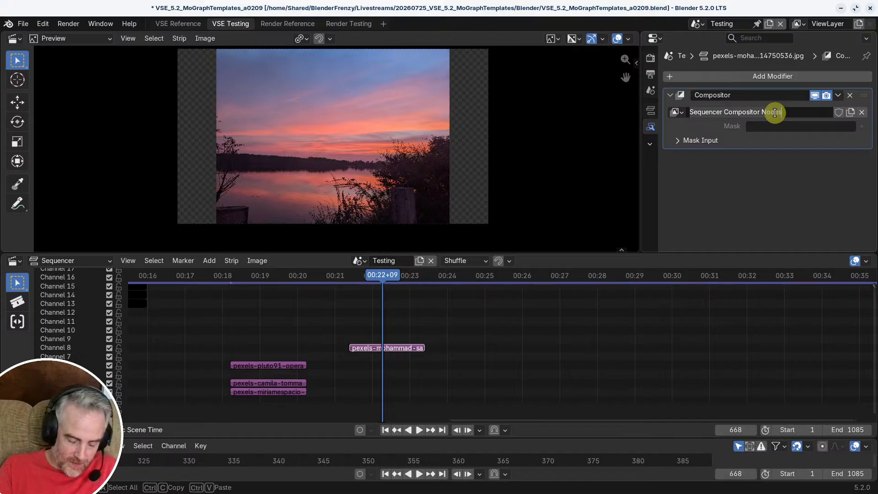
text(Mo)
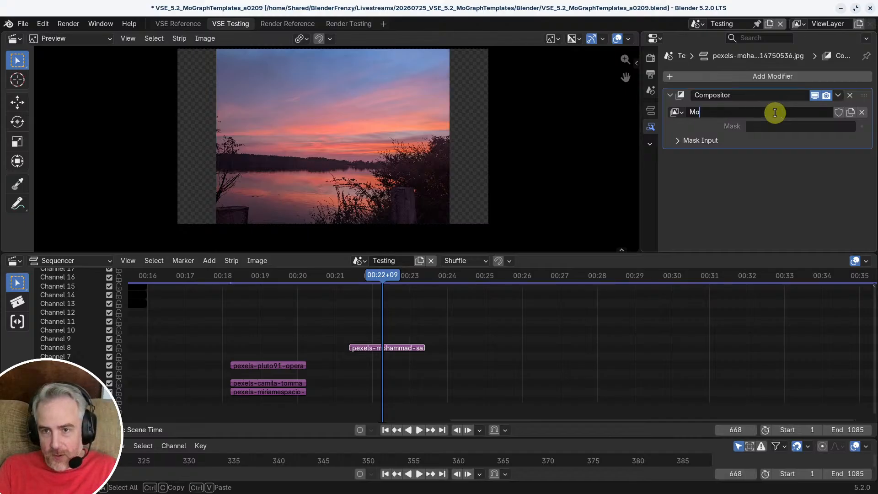
text(GraphAnim)
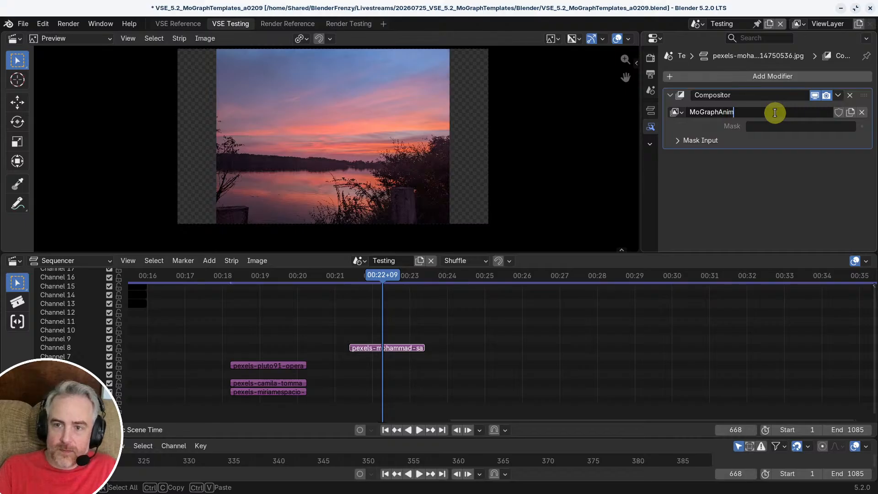
key(Return)
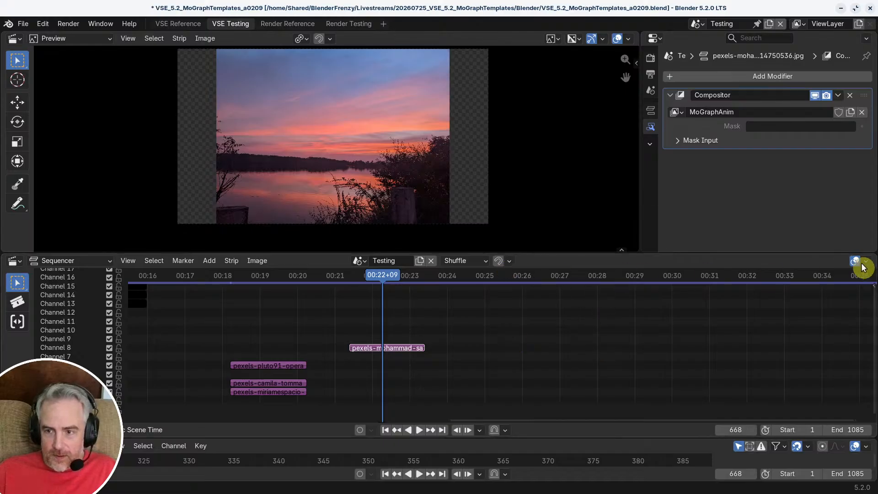
Step: Split the sequencer area and turn the new area into a Compositor node editor in Sequencer mode
drag(873, 254, 518, 265)
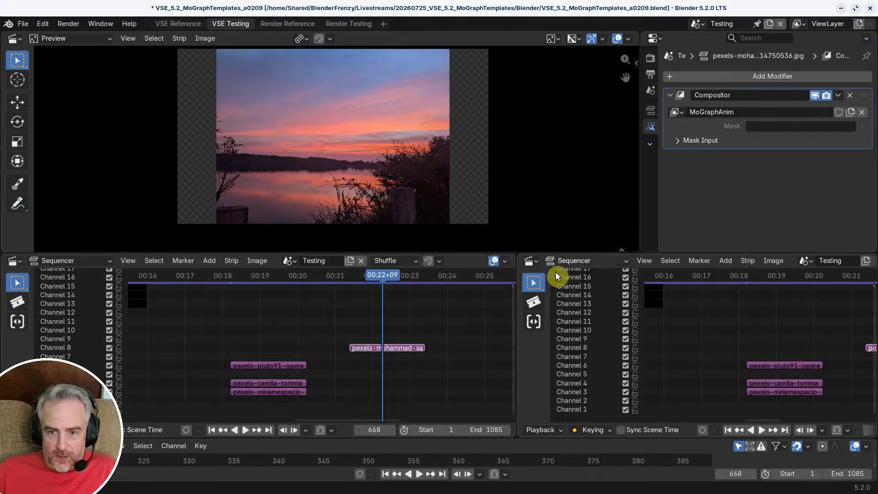
click(528, 261)
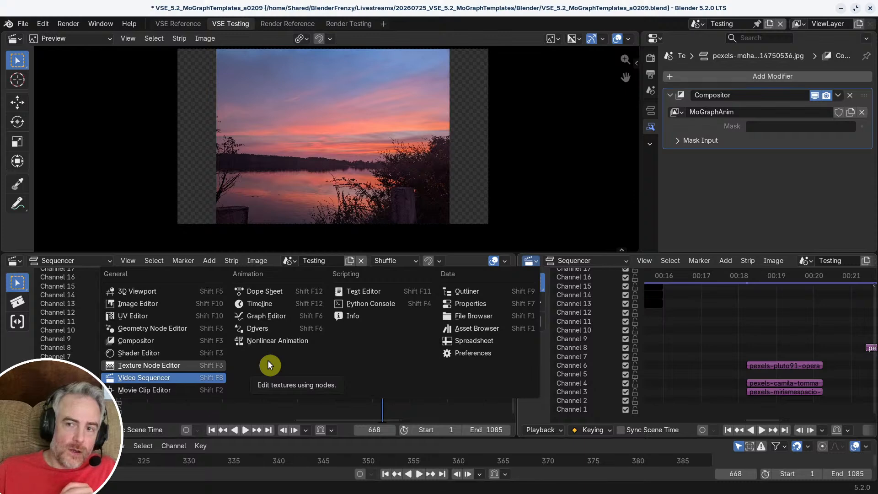
click(137, 340)
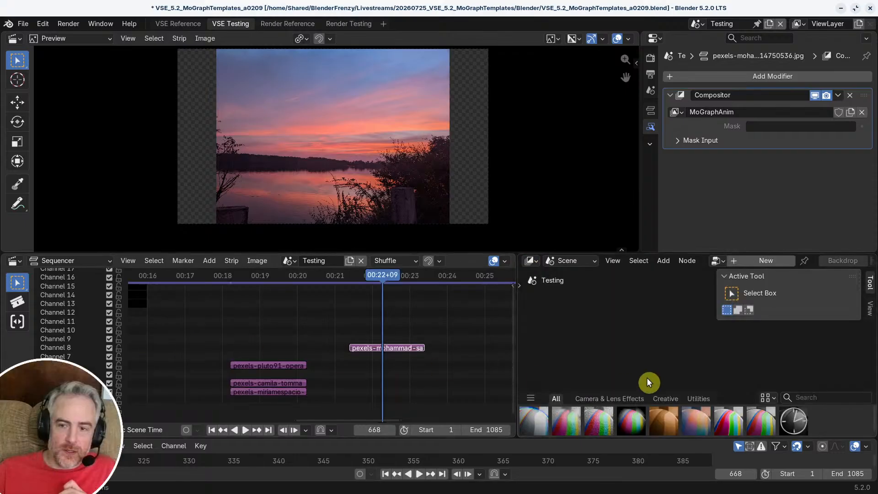
click(552, 260)
click(567, 302)
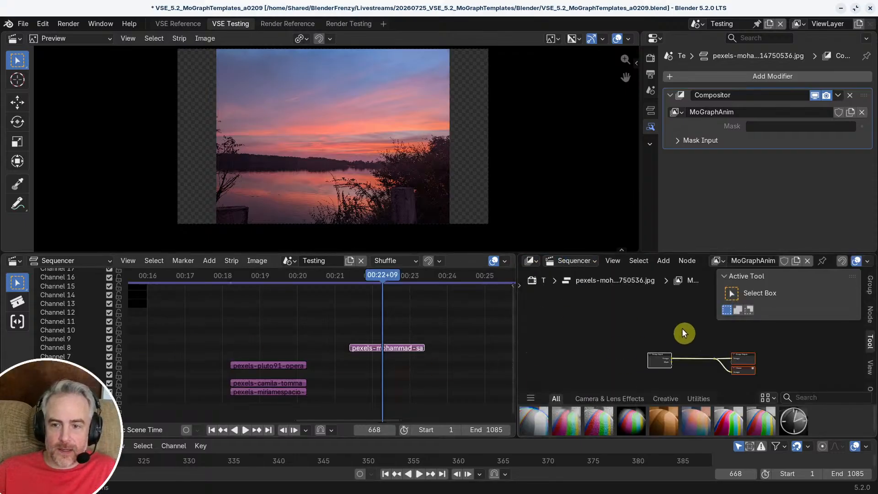
Step: Hide the node editor's sidebar and frame all nodes of the MoGraphAnim tree
click(691, 320)
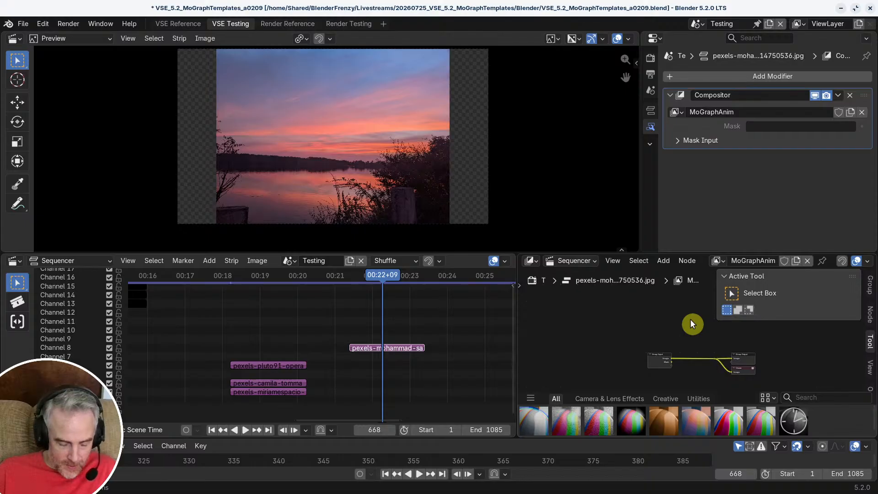
key(n)
key(Home)
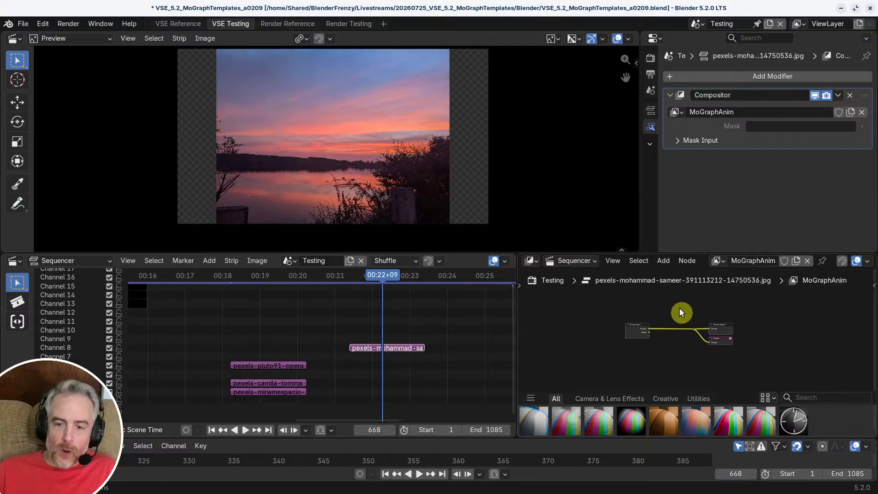
Step: Spread the Group Input node well away from the output nodes and collapse the asset shelf
middle_drag(644, 312, 736, 336)
scroll(732, 337, down, 1)
drag(666, 337, 552, 323)
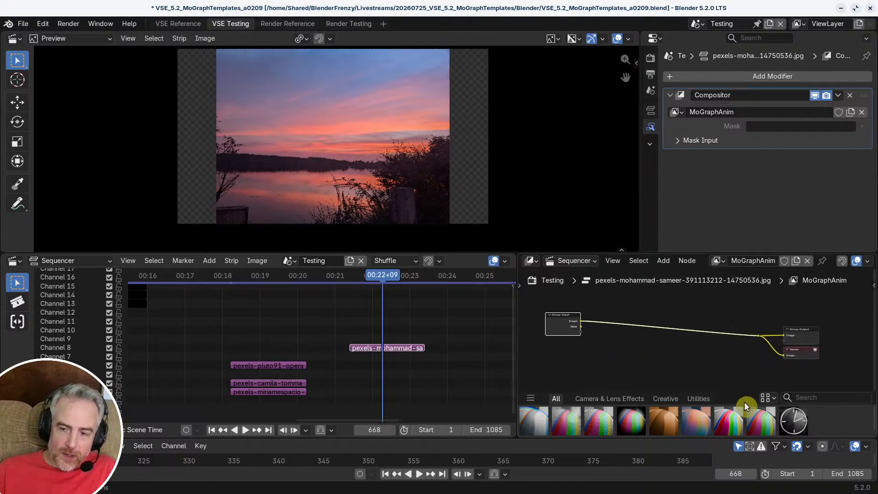
drag(745, 405, 749, 431)
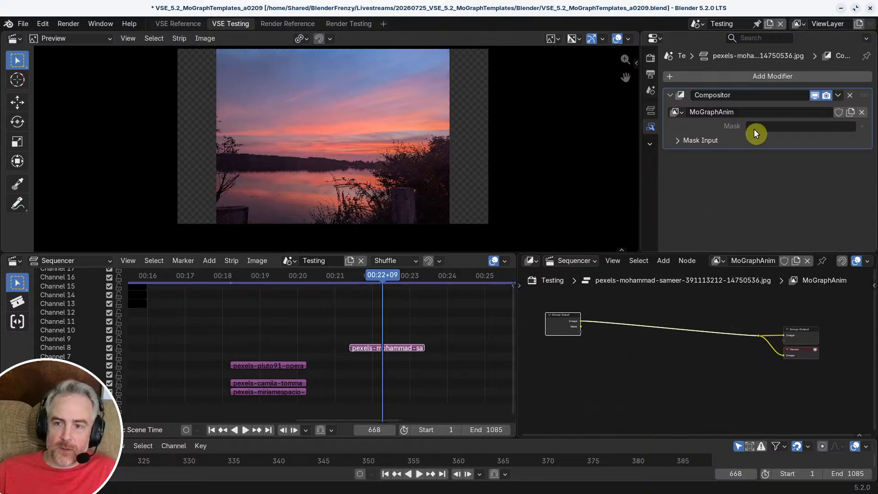
Step: Examine the Group Input node's sockets against the modifier's Mask field, and select the sunset strip
scroll(642, 373, up, 9)
middle_drag(609, 361, 796, 369)
scroll(718, 332, up, 1)
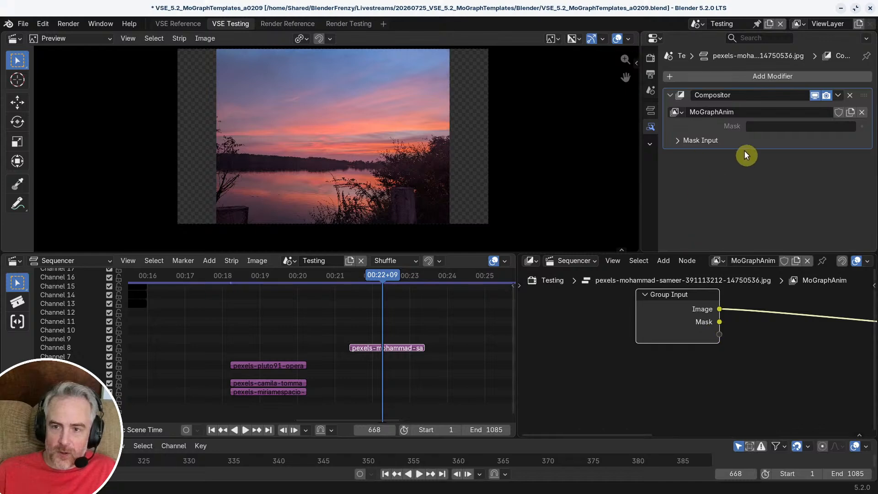
click(833, 127)
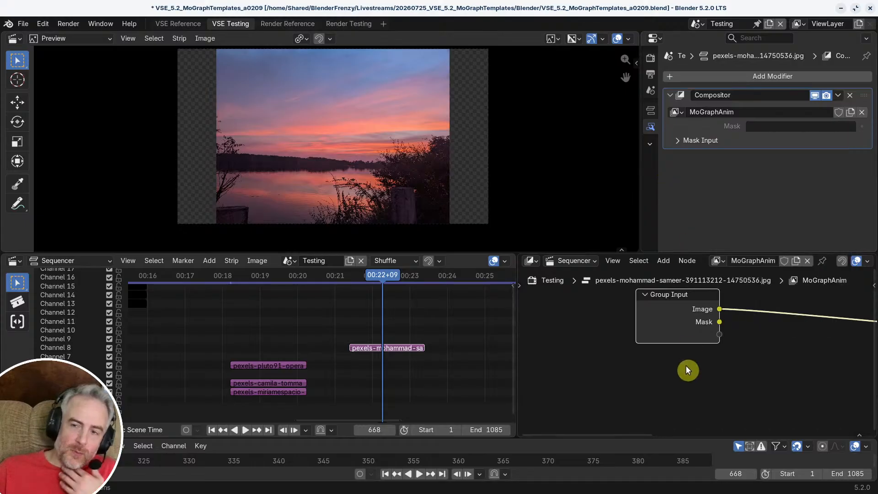
click(379, 350)
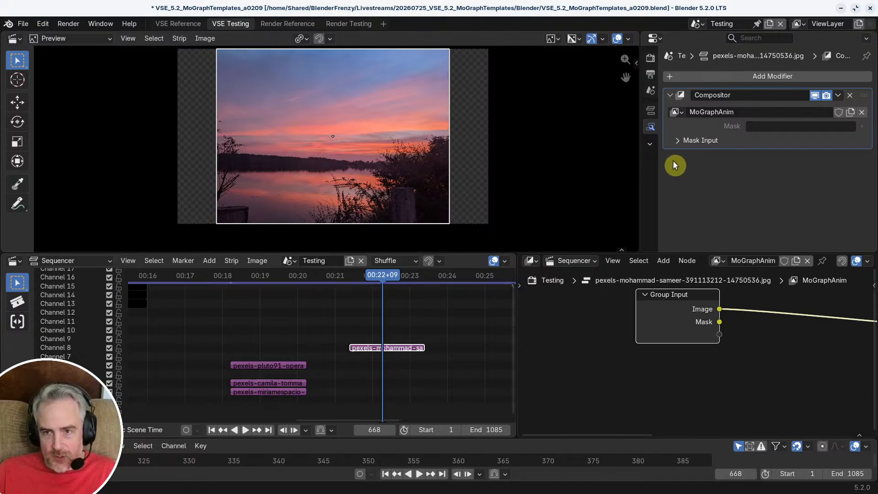
Step: Shift the Group Input node slightly closer to the output nodes
scroll(714, 335, down, 10)
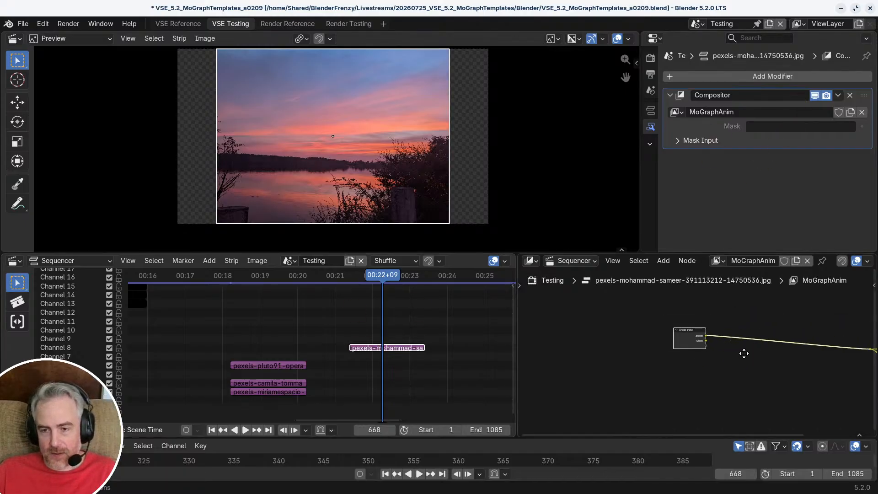
scroll(645, 339, down, 2)
middle_drag(745, 351, 633, 353)
scroll(644, 340, up, 5)
scroll(634, 341, up, 1)
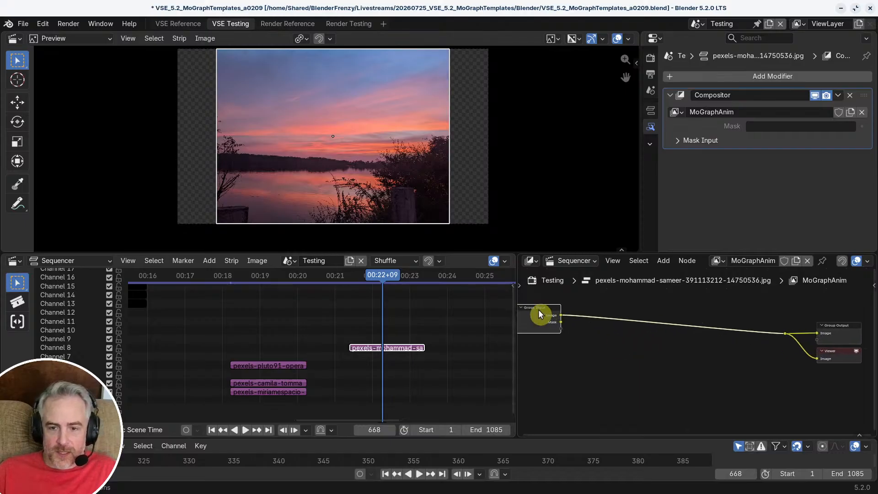
drag(539, 309, 553, 322)
Step: Insert a Transform node into the image link between Group Input and the output nodes
click(648, 338)
key(shift+a)
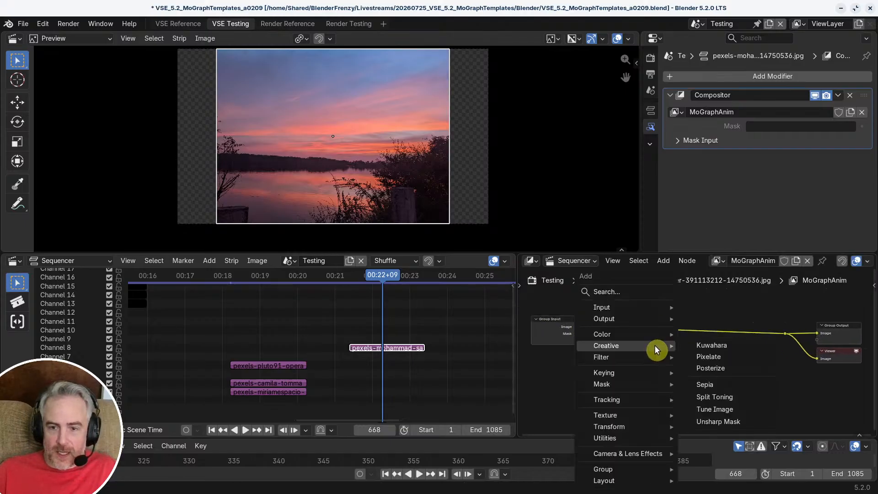
mouse_move(617, 425)
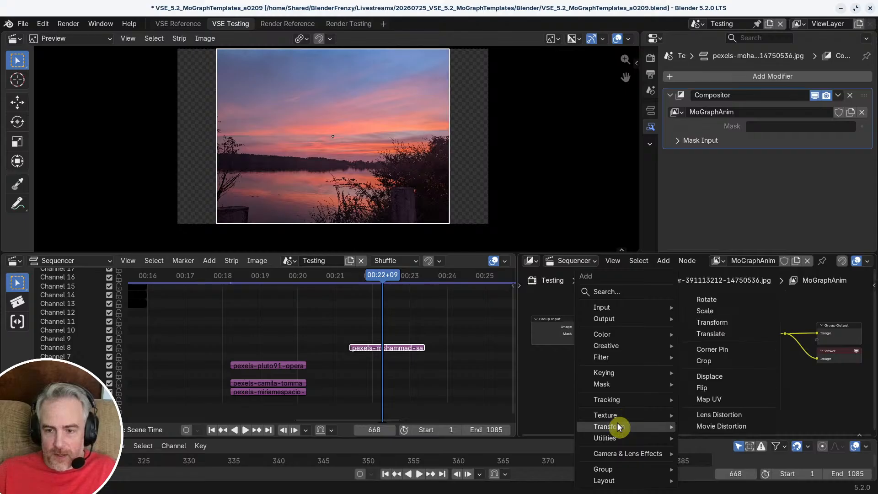
click(727, 323)
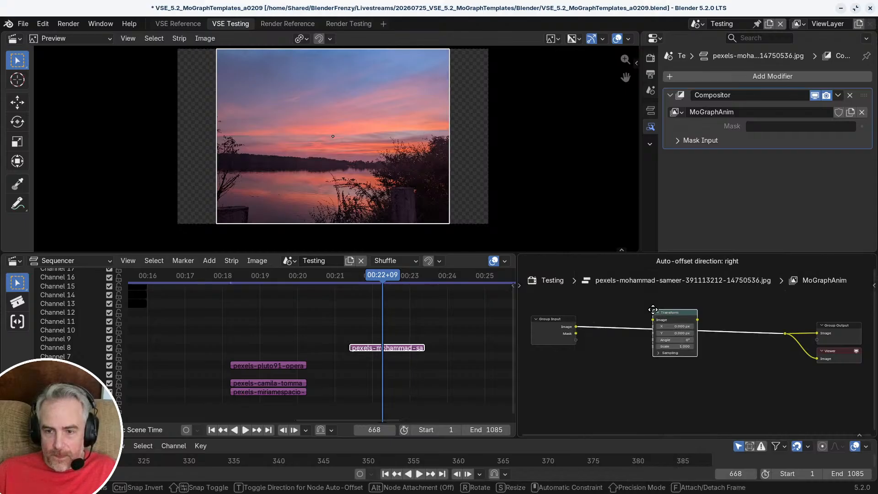
click(646, 311)
scroll(617, 403, up, 3)
middle_drag(628, 406, 665, 414)
scroll(665, 414, down, 3)
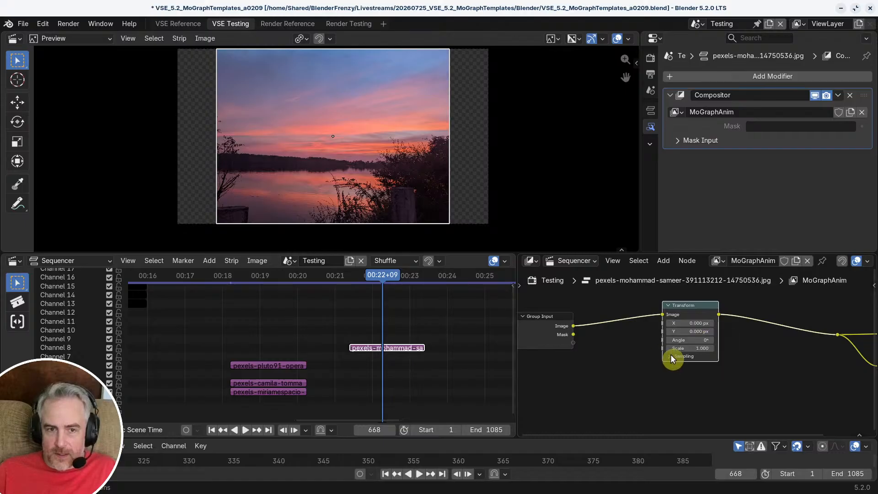
Step: Leave the Transform node's scale as is and move the playhead to the start of the sunset strip, frame 641
drag(687, 350, 706, 350)
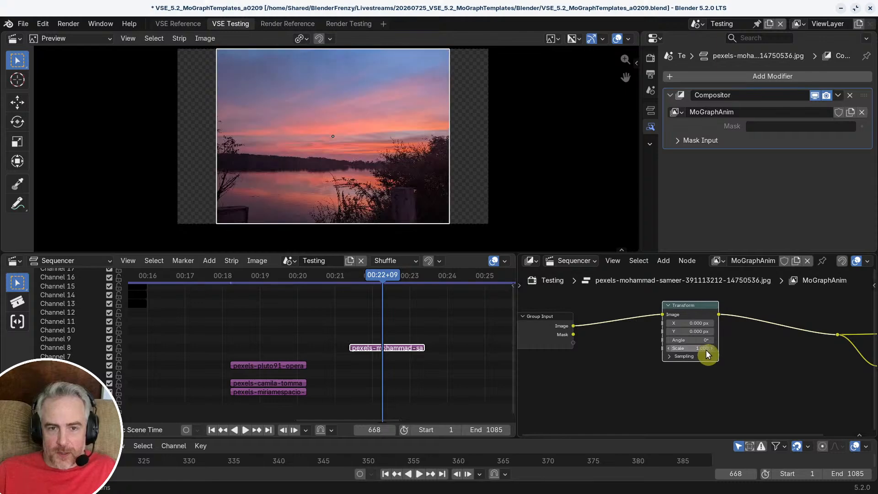
click(699, 350)
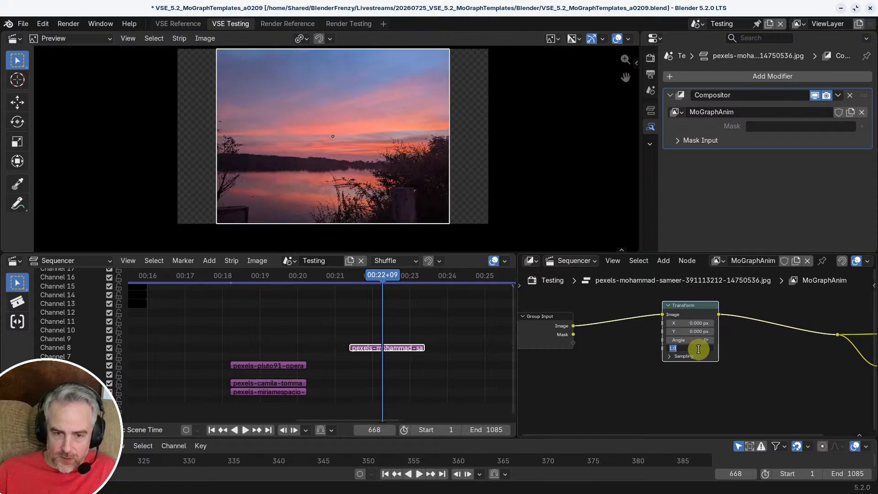
click(376, 273)
click(383, 276)
key(Page_Down)
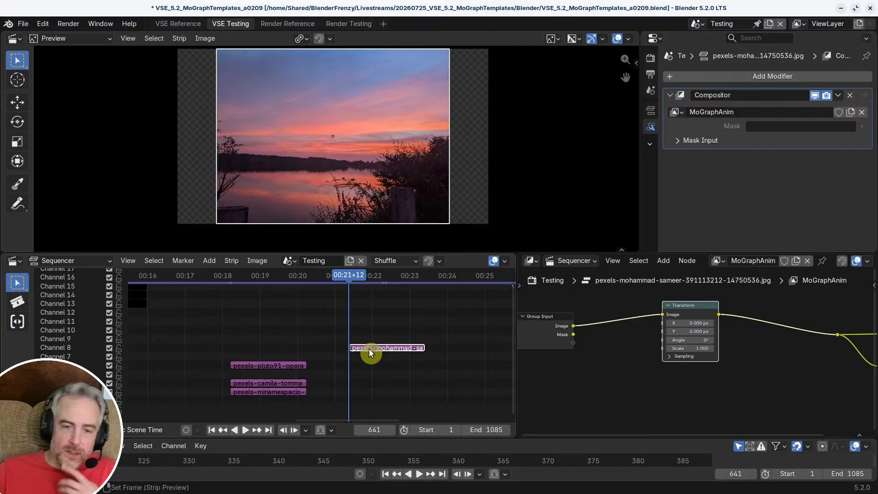
Step: Reposition the Transform node so it sits level with the Group Input node, a short distance after it
ctrl+middle_drag(692, 397, 678, 390)
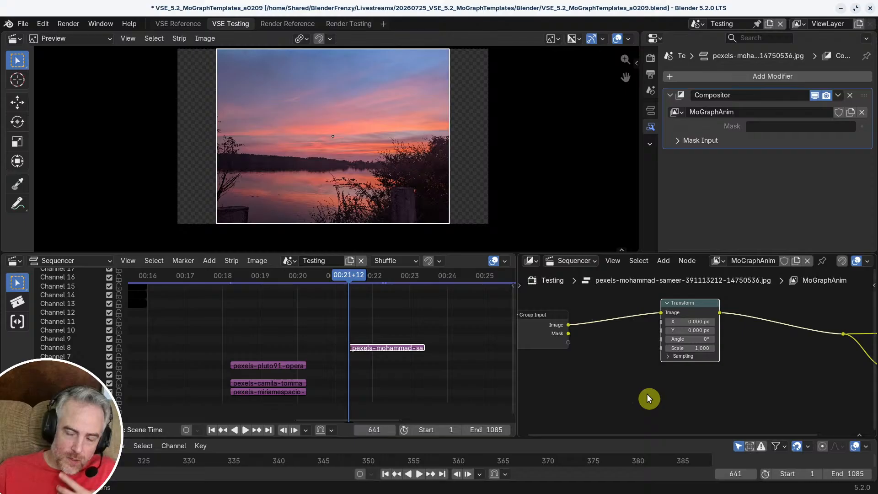
drag(693, 312, 705, 323)
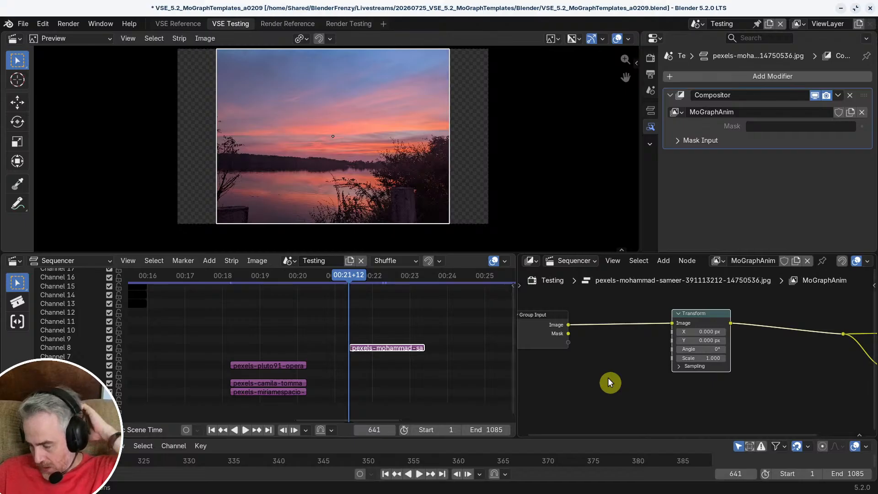
middle_drag(621, 361, 660, 362)
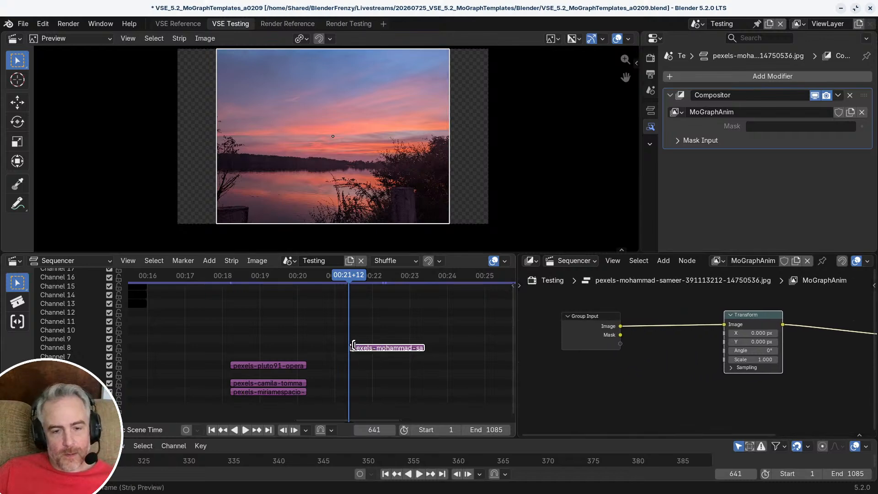
drag(753, 315, 726, 314)
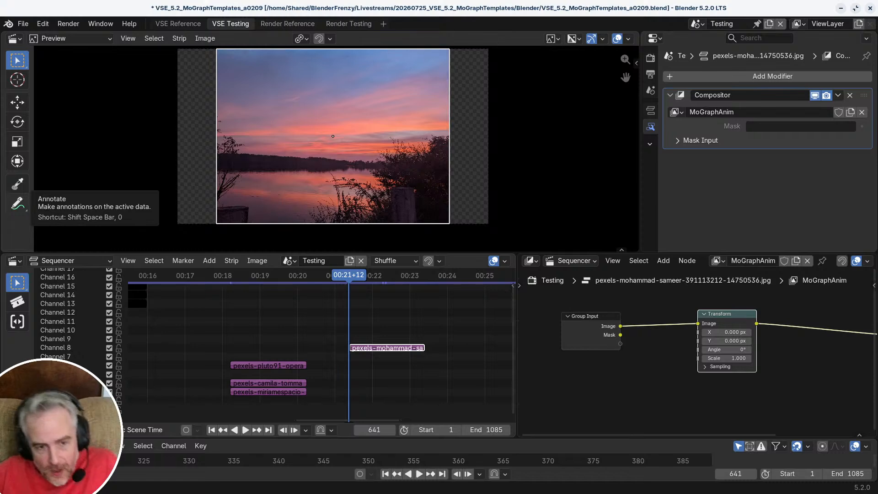
Step: Create a new sequencer scene and name it 4SquareAnim
scroll(261, 334, down, 5)
ctrl+middle_drag(245, 336, 210, 338)
middle_drag(209, 338, 295, 314)
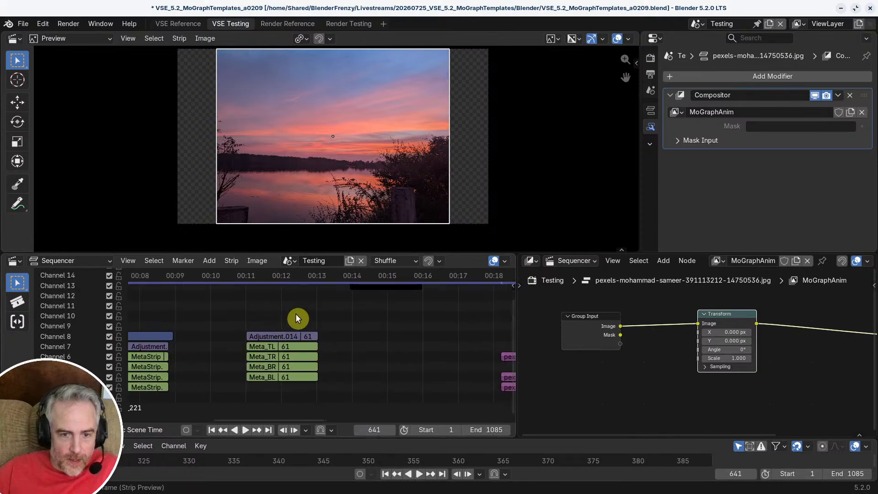
click(351, 260)
click(350, 261)
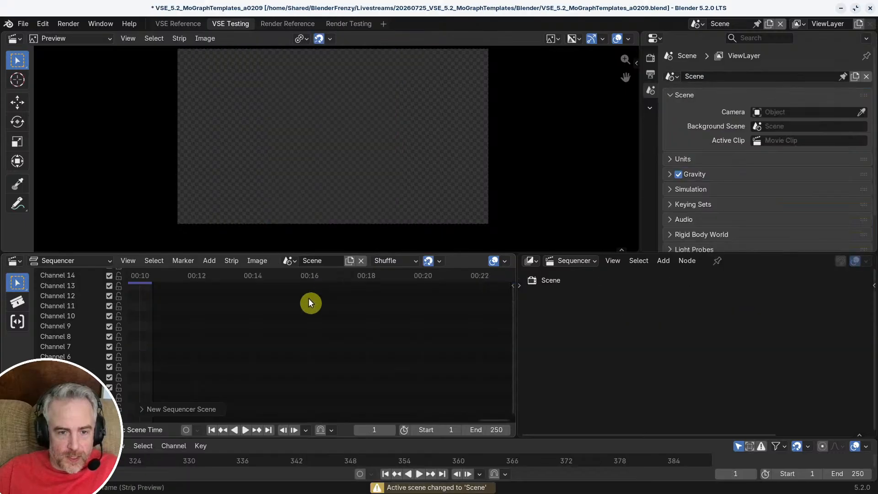
click(319, 260)
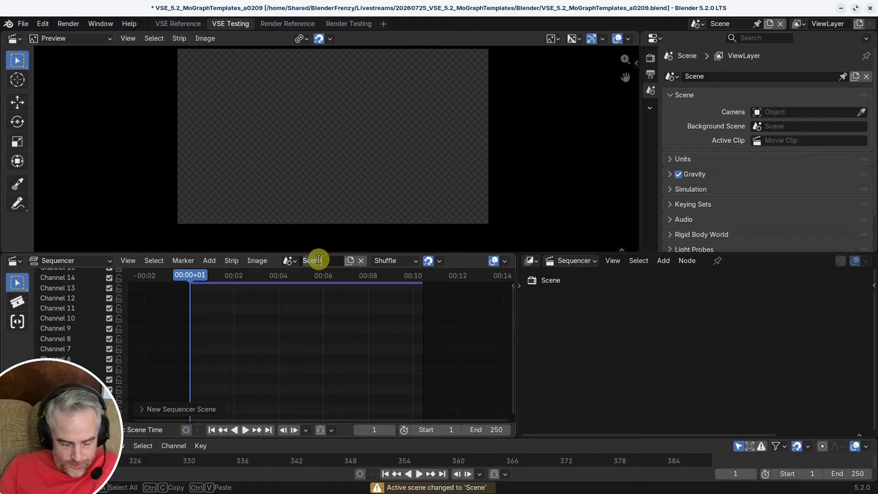
text(4Square)
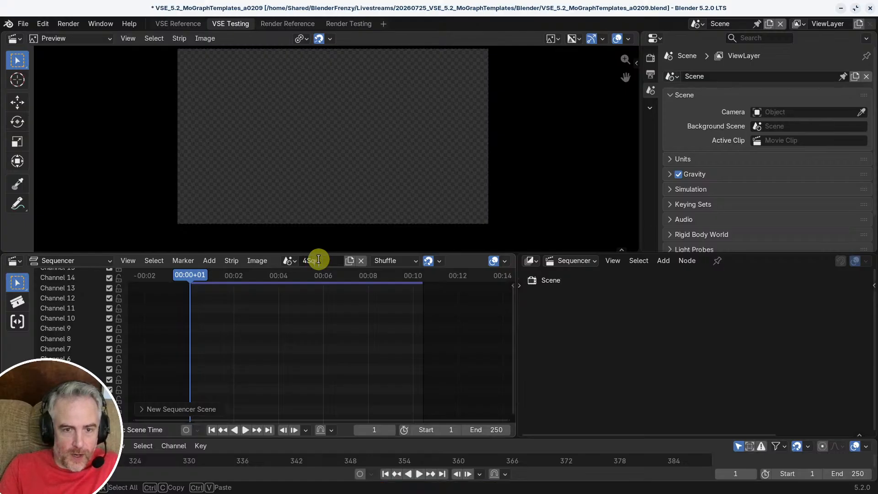
text(Anim)
key(Return)
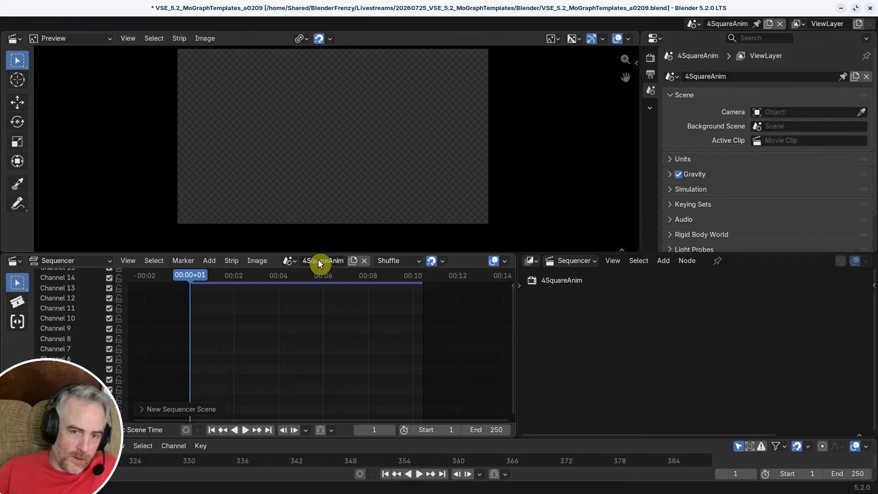
Step: Switch the sequencer back to the Testing scene and copy the Adjustment.014, Meta_TL, Meta_TR, Meta_BR and Meta_BL strips
click(290, 261)
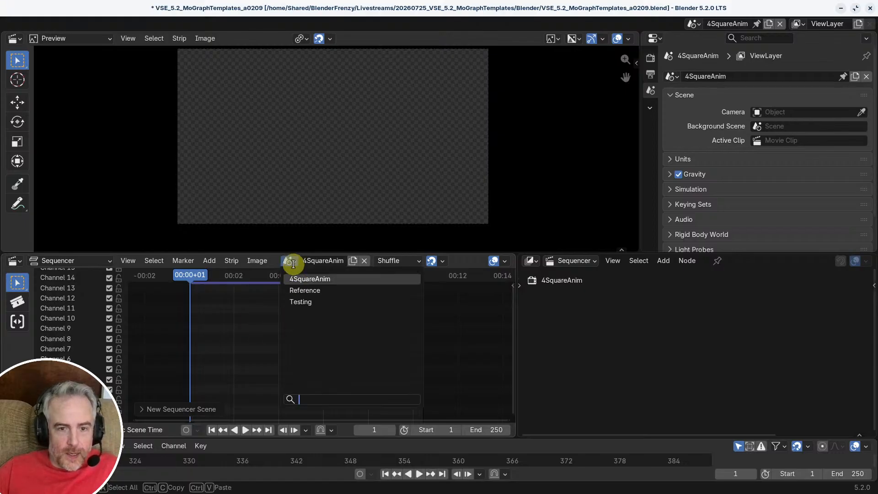
click(299, 301)
middle_drag(458, 344, 329, 319)
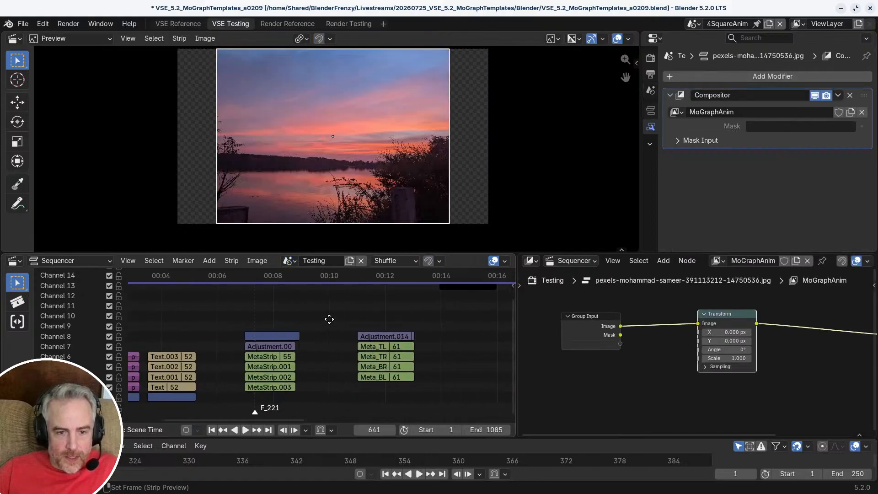
scroll(328, 355, down, 3)
middle_drag(328, 358, 309, 308)
drag(328, 302, 398, 385)
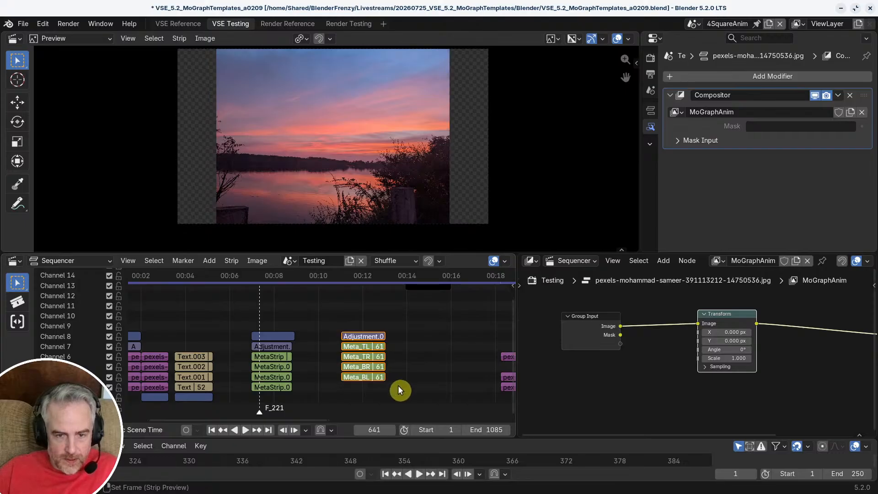
key(ctrl+c)
Step: Paste the copied adjustment and meta strips at frame 1 of the 4SquareAnim scene
click(294, 260)
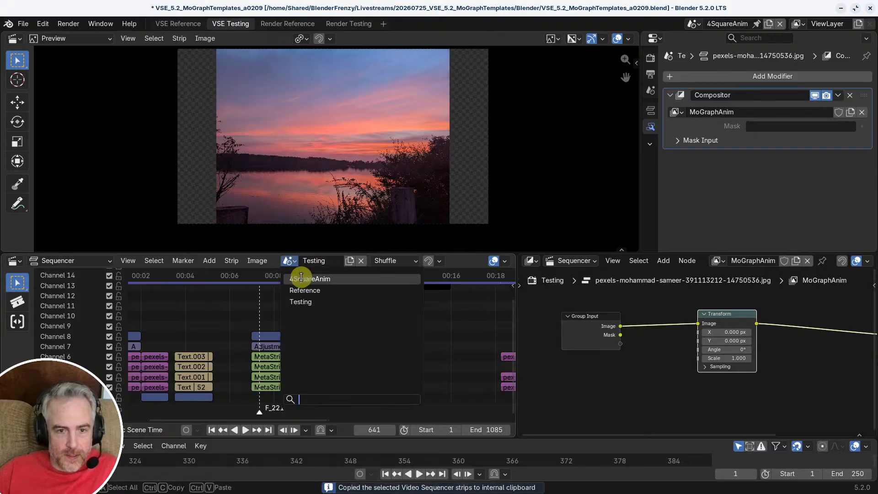
click(302, 276)
ctrl+scroll(329, 350, up, 5)
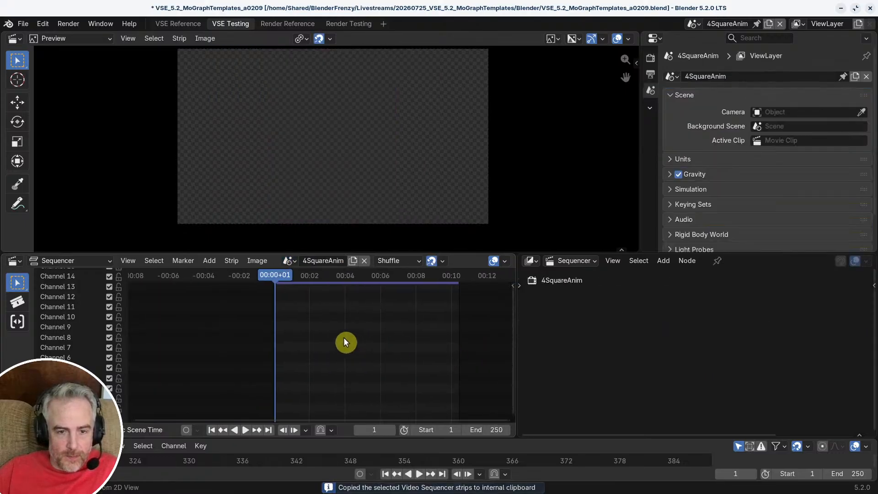
key(ctrl+v)
scroll(333, 366, up, 2)
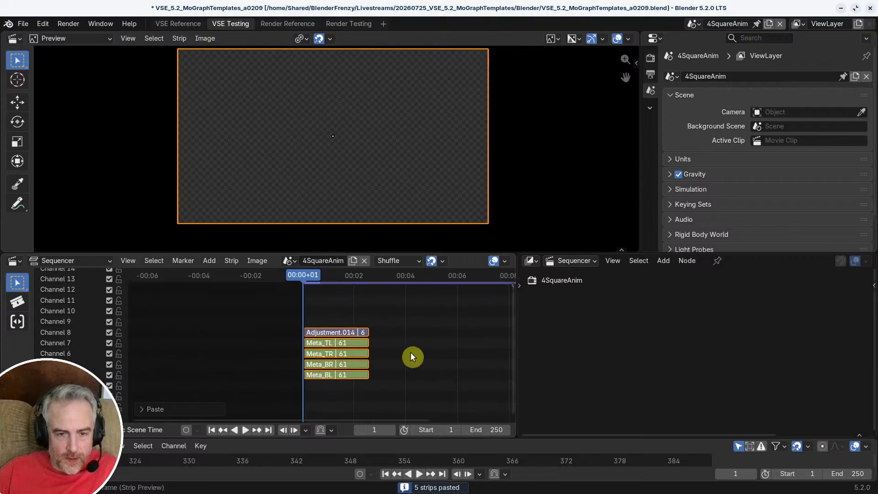
Step: Set the 4SquareAnim frame range to the pasted strips, ending at frame 61, and preview the grid at frame 30
key(ctrl+alt+p)
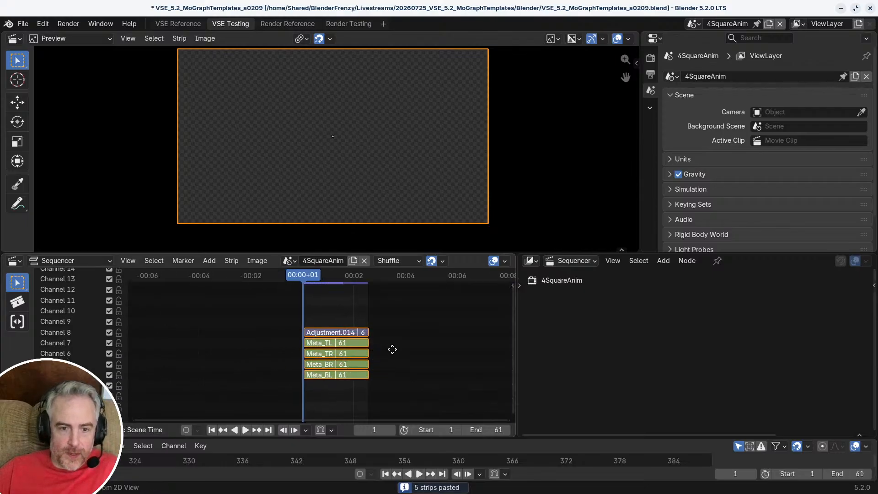
ctrl+middle_drag(392, 349, 314, 325)
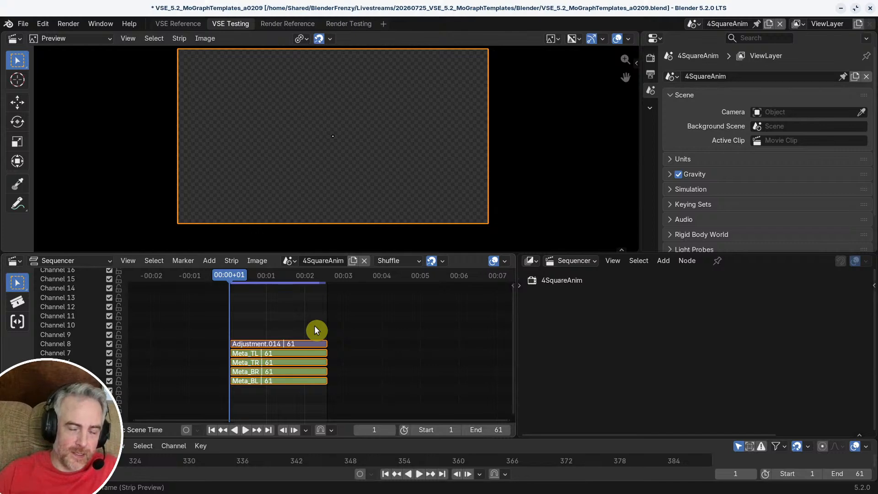
mouse_move(287, 275)
mouse_down()
mouse_move(232, 278)
mouse_move(275, 283)
mouse_up()
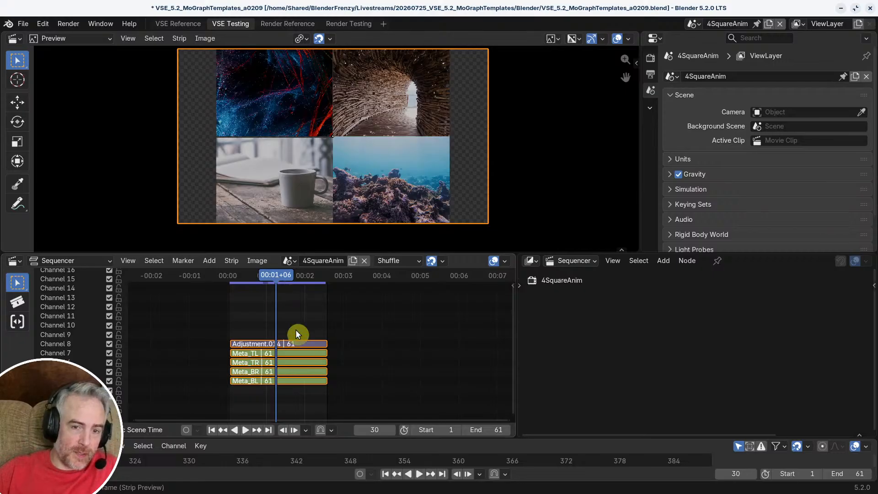
Step: Return the sequencer to the Testing scene and place the playhead at frame 748, past the sunset strip
click(293, 261)
click(300, 300)
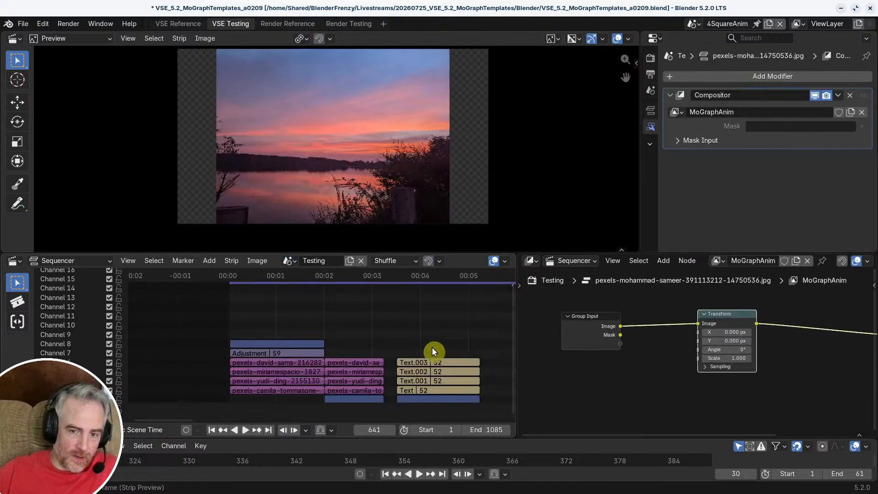
scroll(433, 348, down, 15)
middle_drag(474, 373, 284, 354)
scroll(331, 351, up, 4)
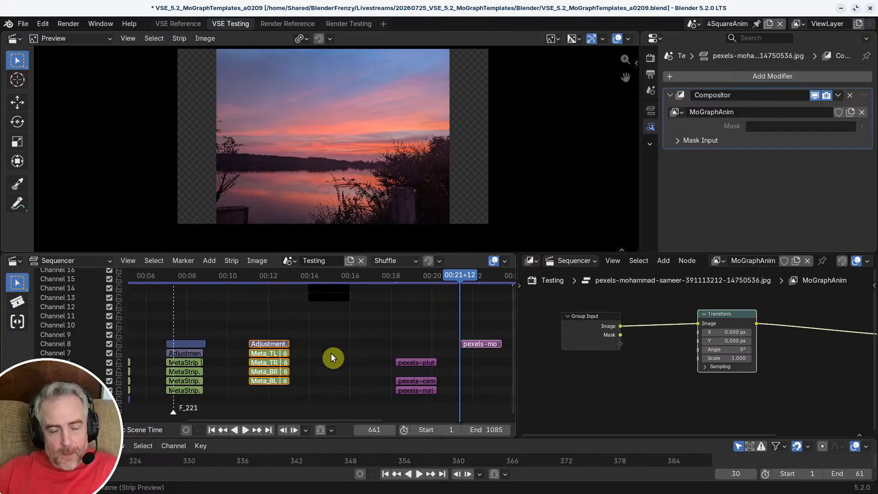
scroll(331, 354, up, 3)
middle_drag(423, 366, 242, 357)
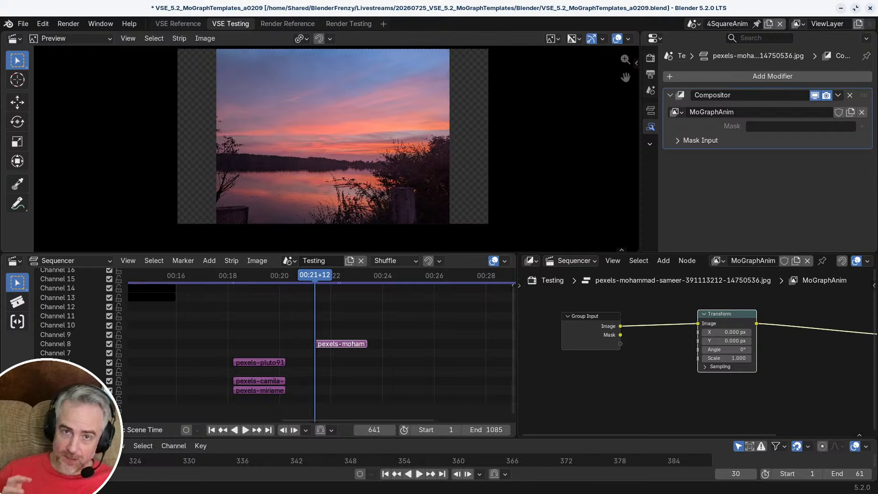
click(407, 281)
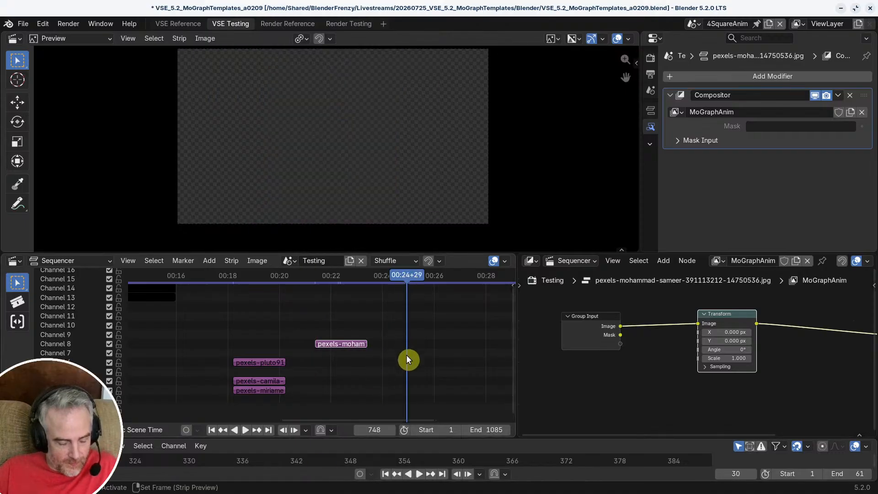
Step: Add a text strip at the playhead in channel 8, after the sunset strip
key(shift+a)
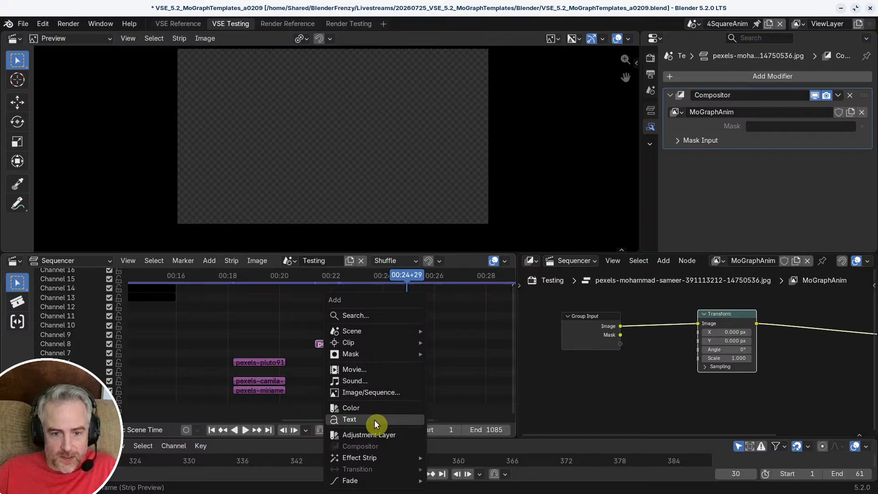
click(374, 419)
click(397, 351)
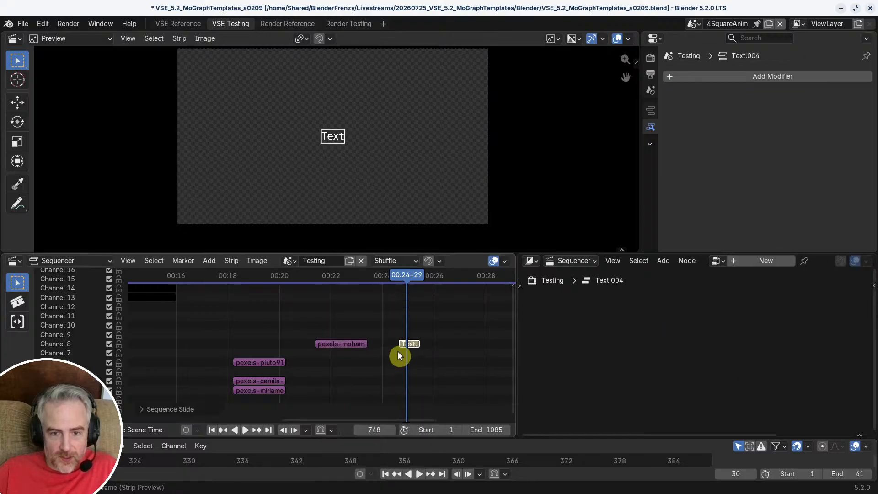
Step: Enlarge the text strip's text field and replace its text with four lines: "Several", "Lines", "Can be", "Put here"
click(651, 110)
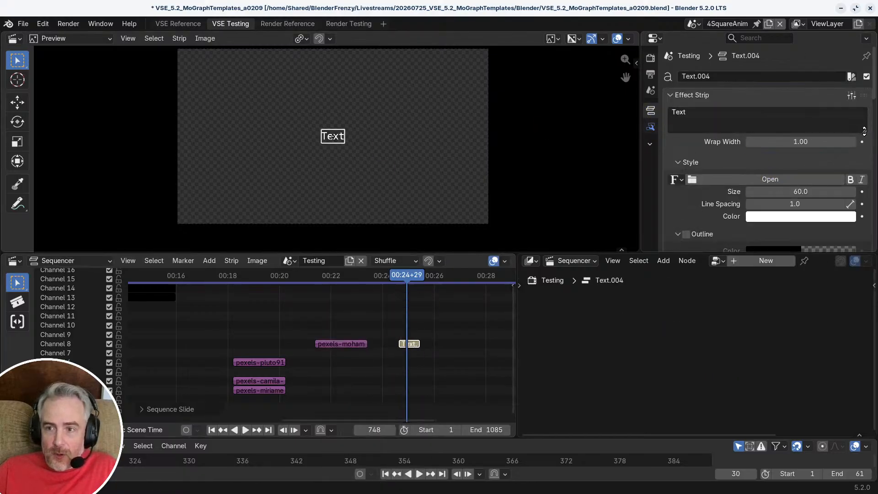
drag(864, 131, 864, 170)
click(735, 122)
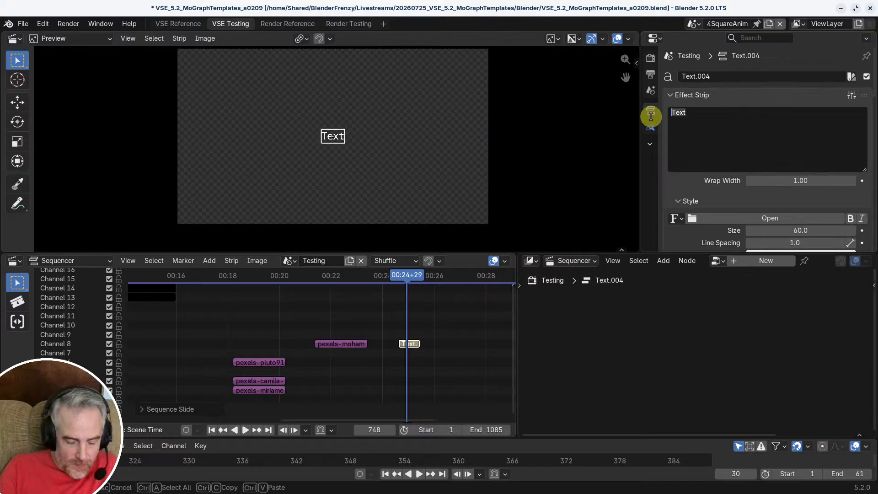
text(Several)
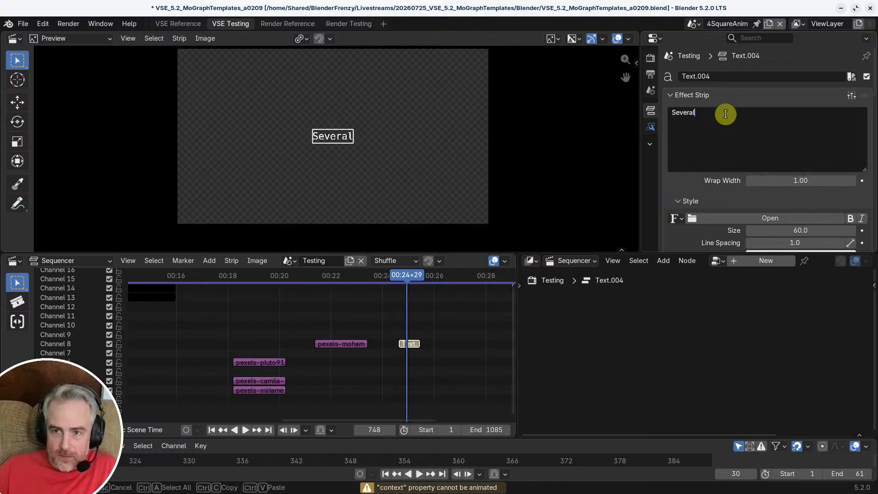
key(Return)
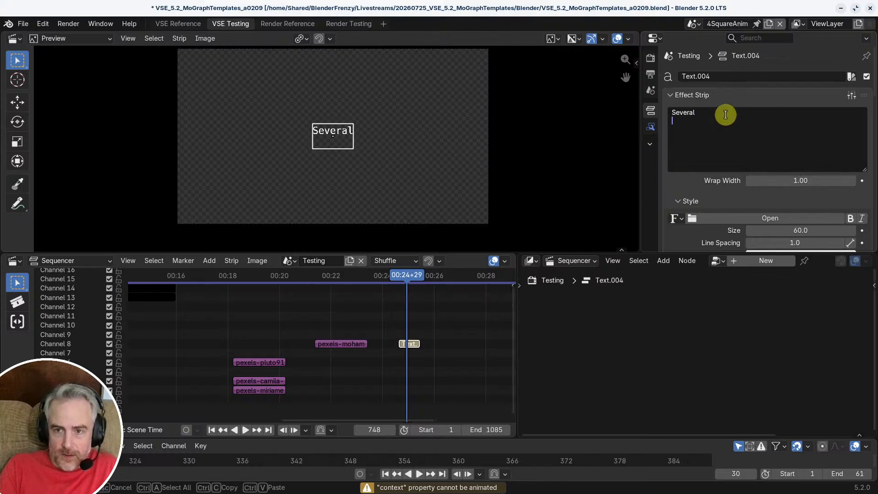
text(Lines)
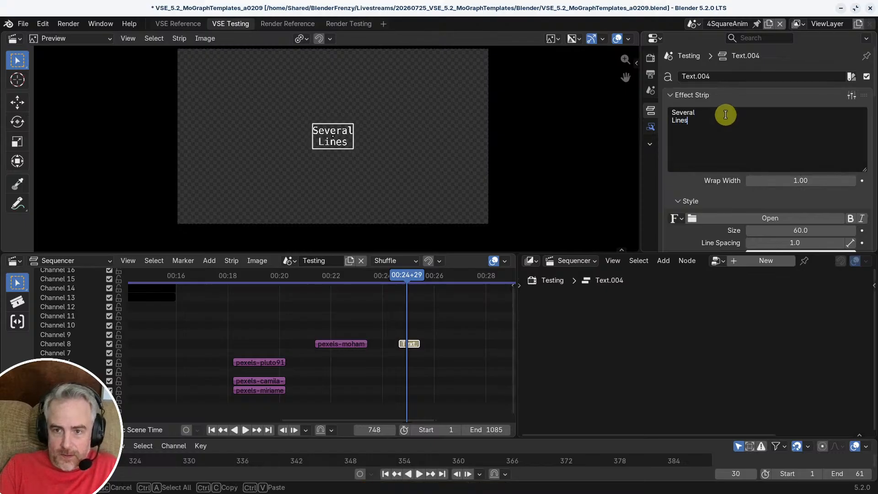
key(Return)
text(Can be)
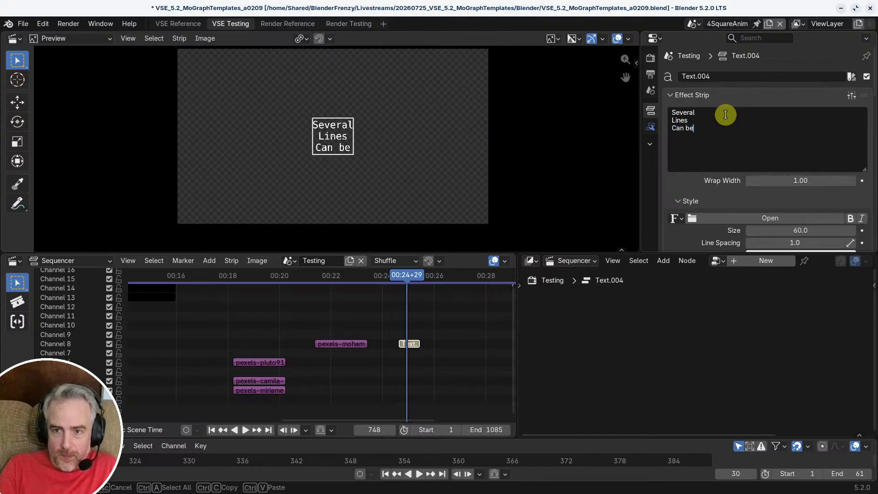
key(Return)
text(Pute here)
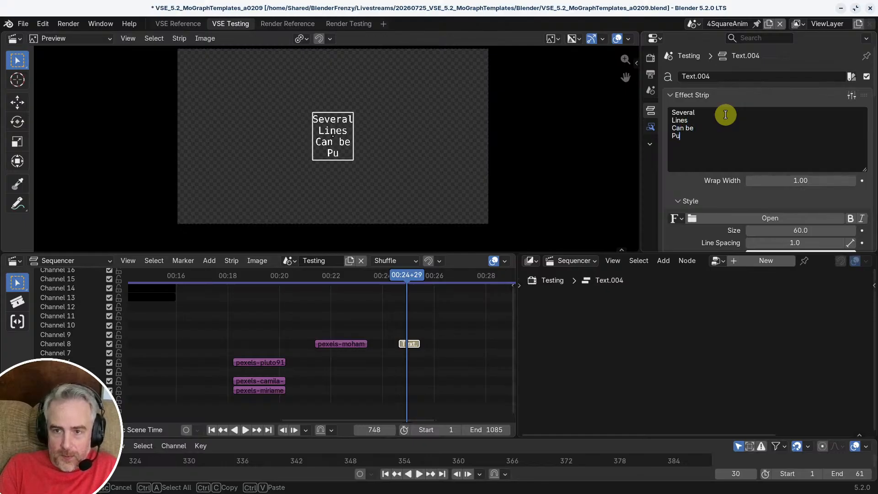
key(BackSpace)
key(BackSpace)
key(BackSpace)
key(BackSpace)
key(BackSpace)
key(BackSpace)
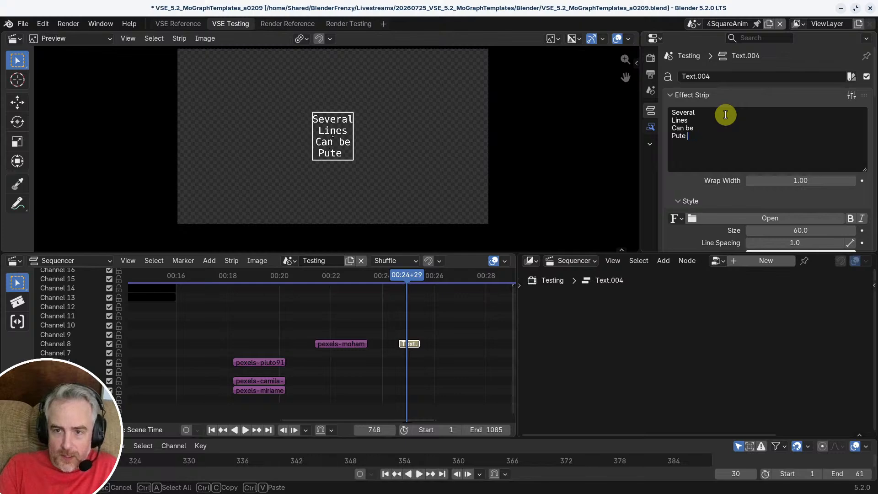
text(here)
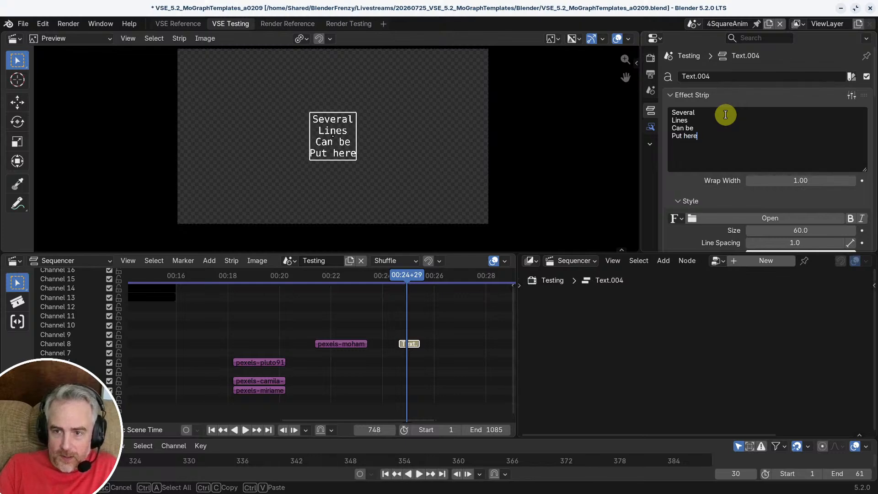
key(ctrl+Return)
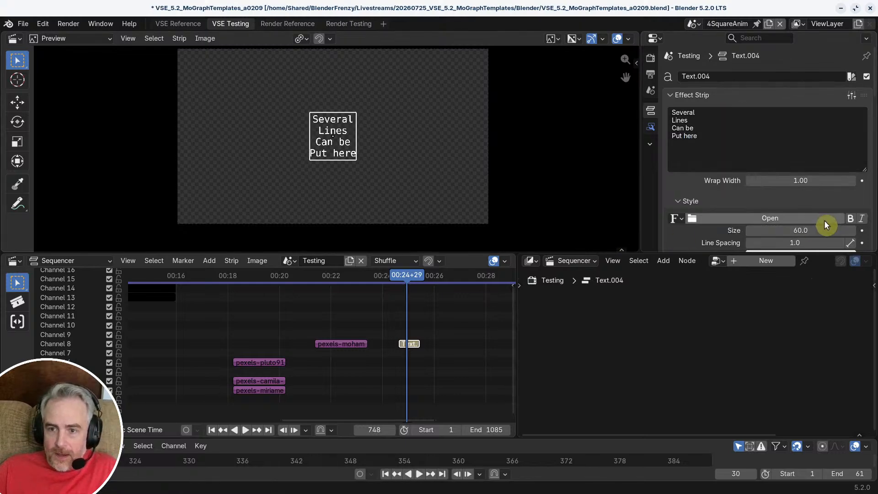
Step: Set the text strip's line spacing to 3.0
scroll(822, 221, down, 2)
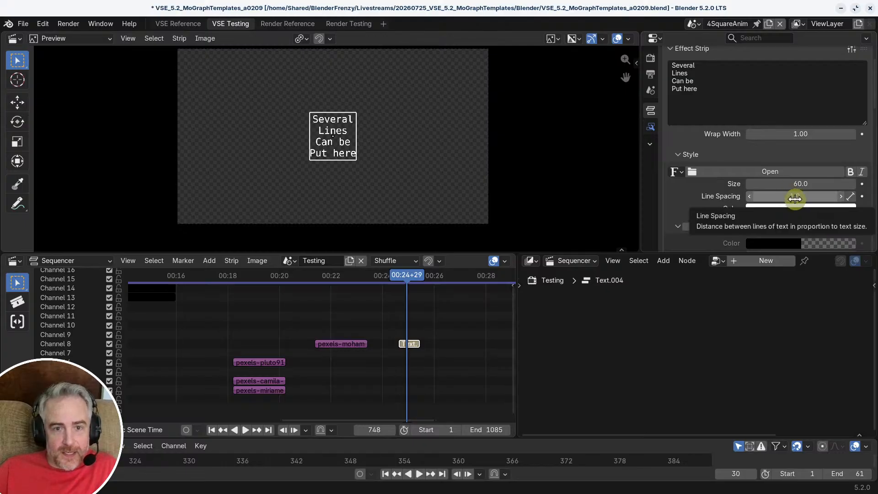
drag(789, 196, 814, 196)
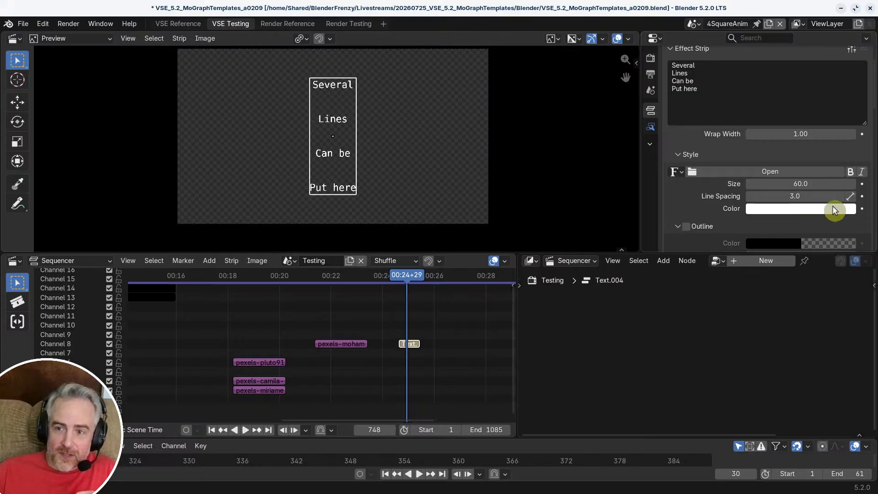
mouse_move(804, 195)
mouse_down()
mouse_move(757, 196)
mouse_move(835, 196)
mouse_move(794, 196)
mouse_up()
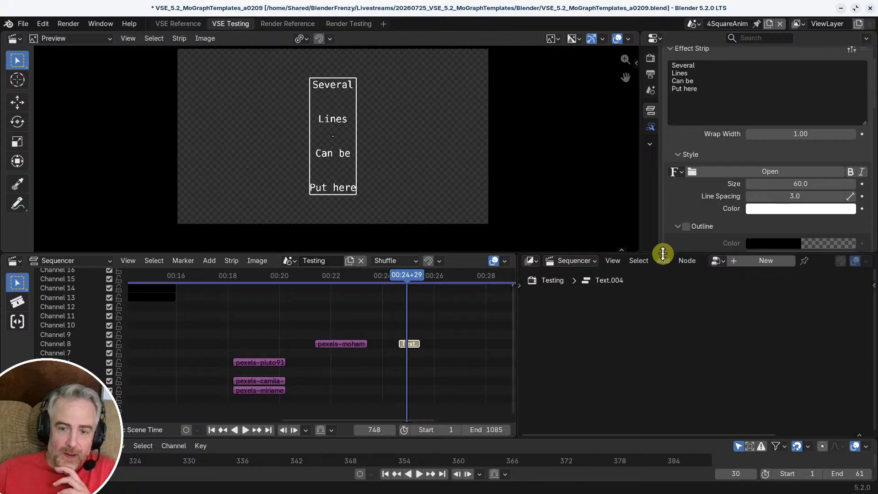
Step: Try a tighter line spacing of 1.6 on the four-line text and undo it
click(778, 196)
text(1.4)
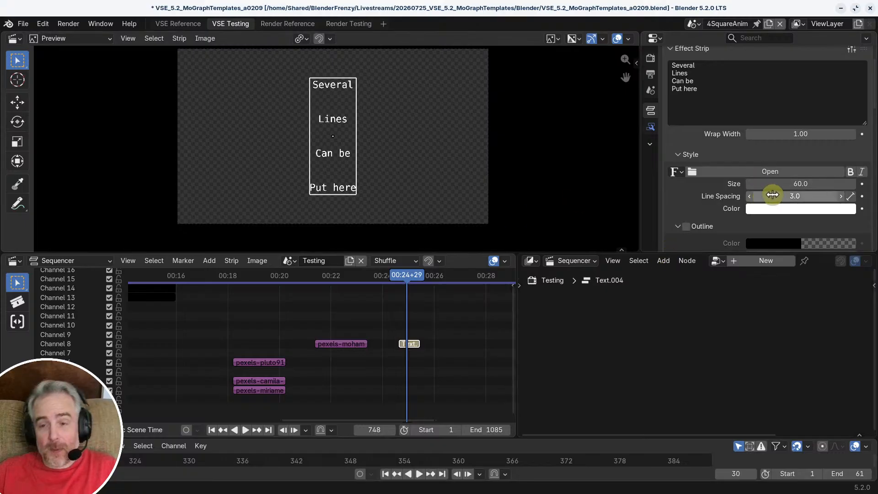
key(Return)
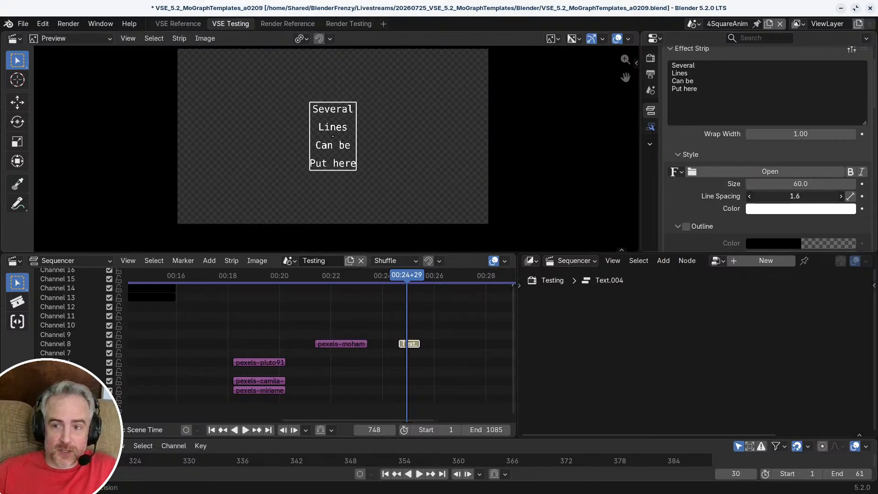
key(ctrl+z)
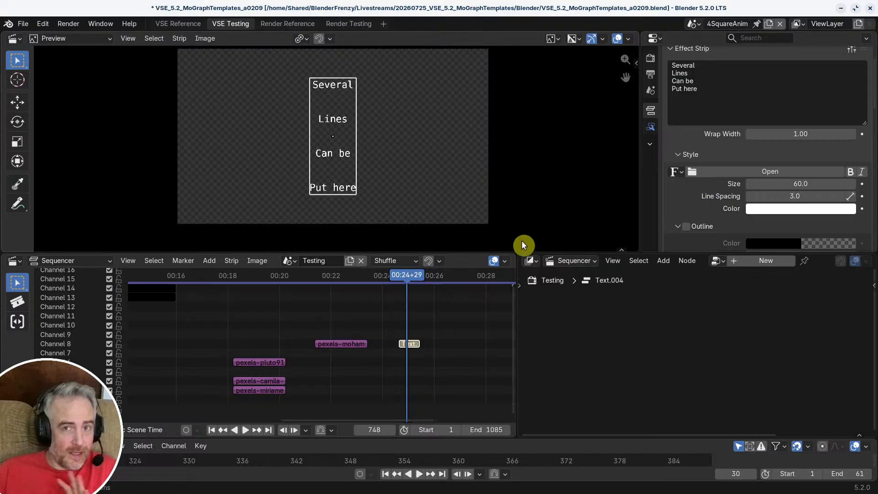
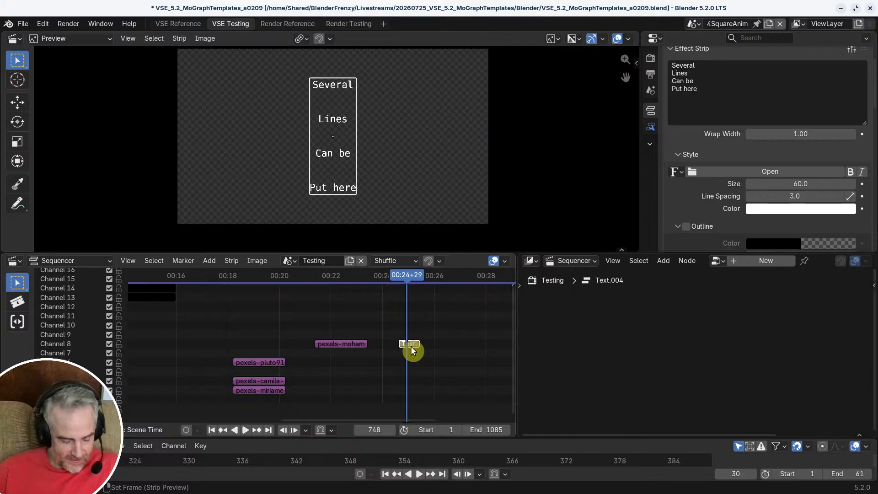
Step: Delete the text strip and reposition the Transform node in the sunset image strip's MoGraphAnim node tree
key(Delete)
drag(332, 282, 340, 279)
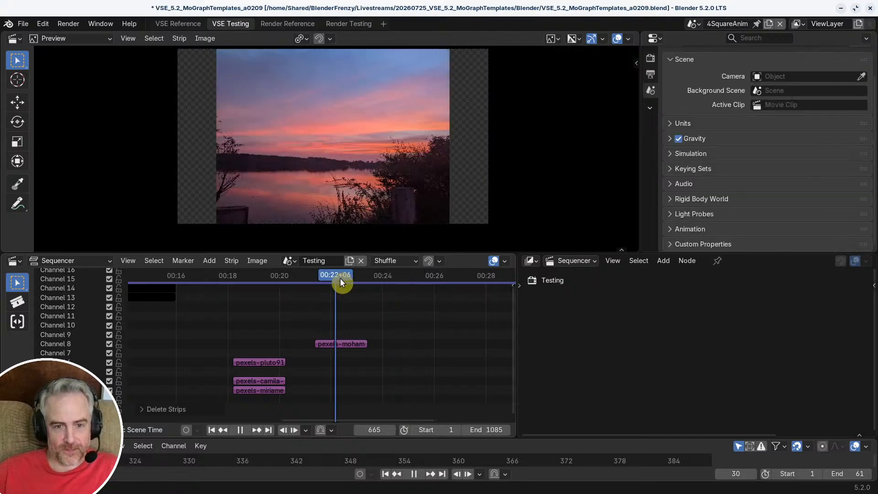
click(347, 345)
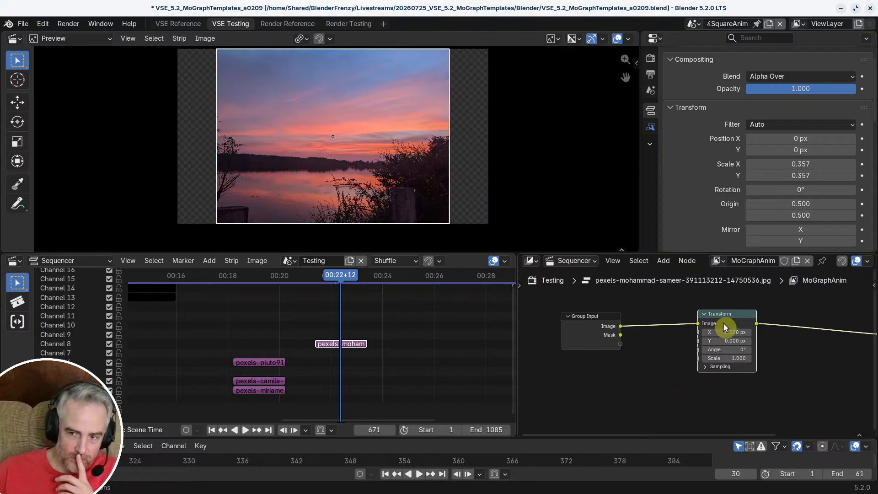
drag(724, 329, 738, 333)
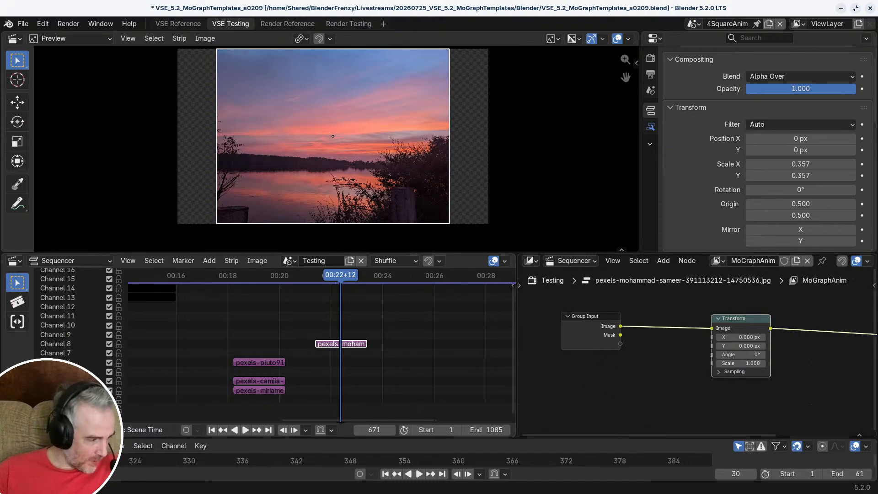
Step: Switch to the Brave browser and open the Video Sequencer page of the Blender 5.1 release notes
key(alt+Tab)
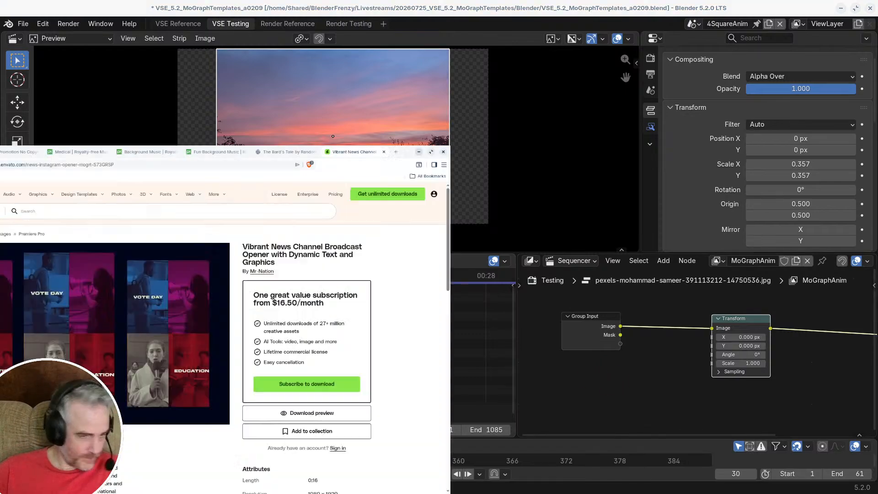
click(800, 10)
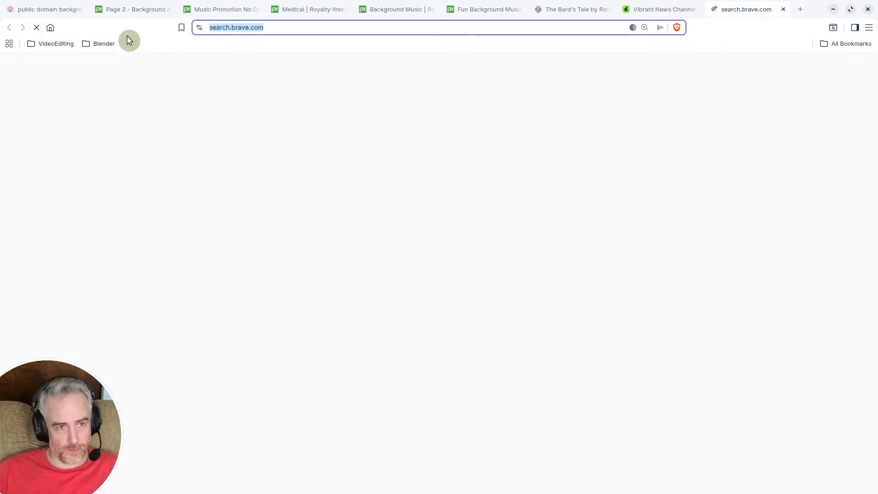
click(93, 43)
click(118, 117)
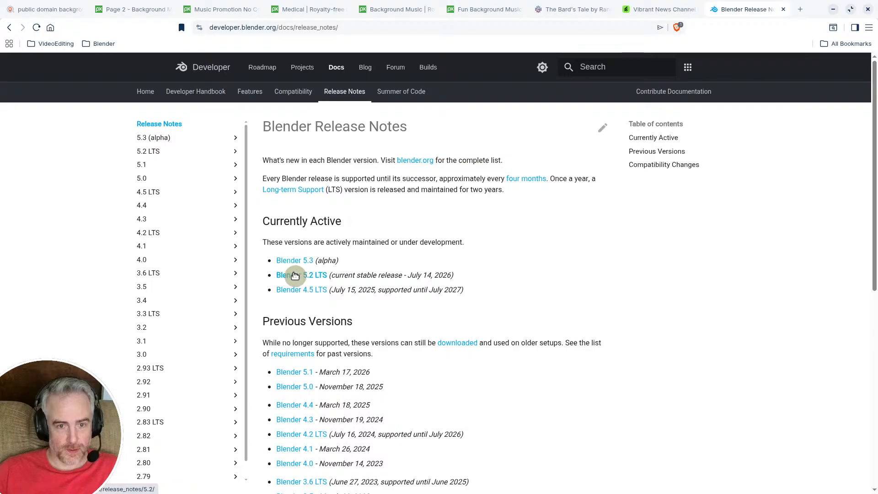
click(295, 275)
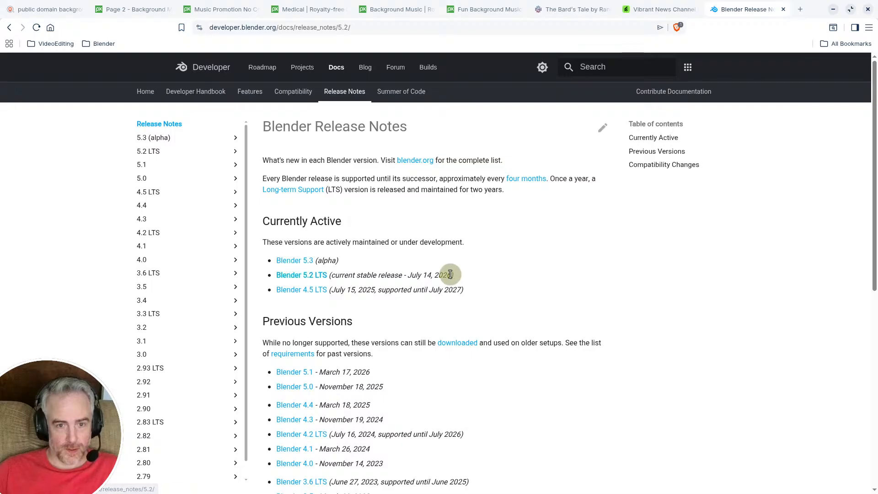
click(9, 27)
click(295, 372)
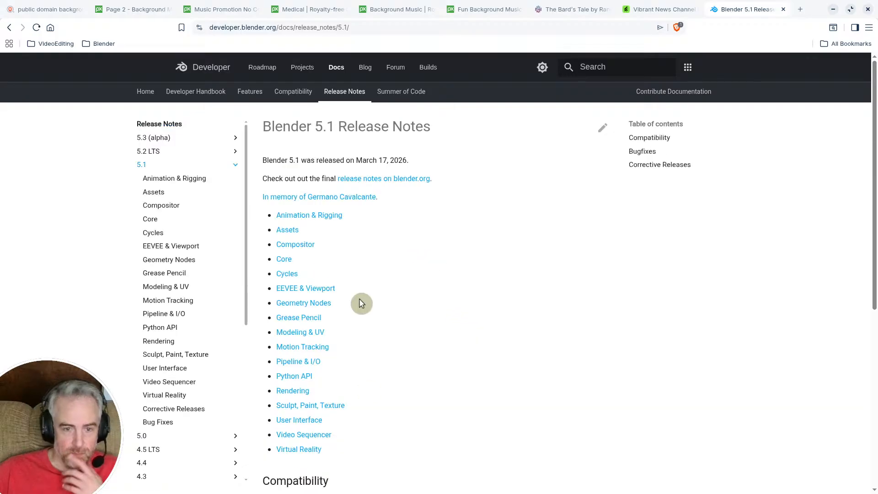
click(326, 435)
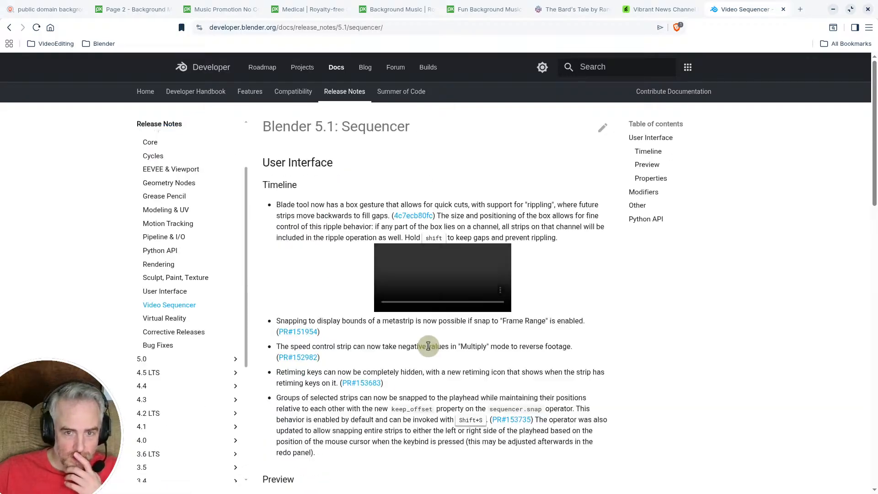
Step: Watch the Sequencer Strip Info demo video under Modifiers in full screen, and return to Blender
scroll(427, 346, down, 10)
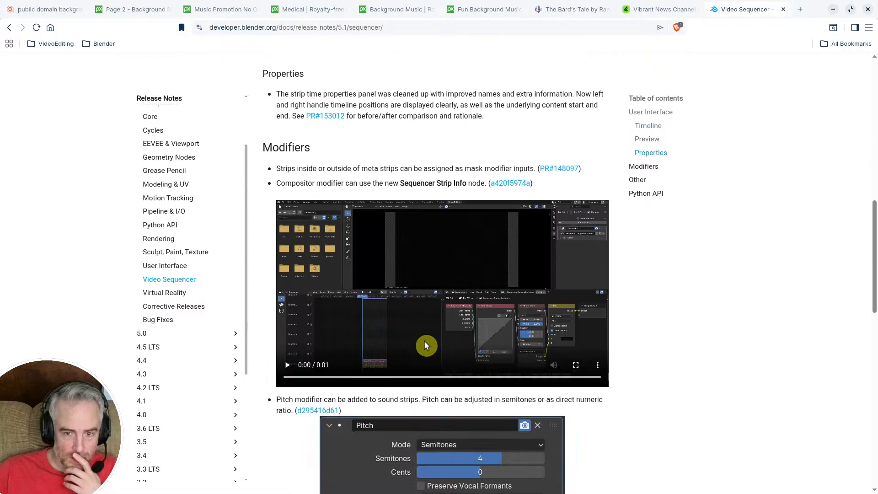
click(425, 345)
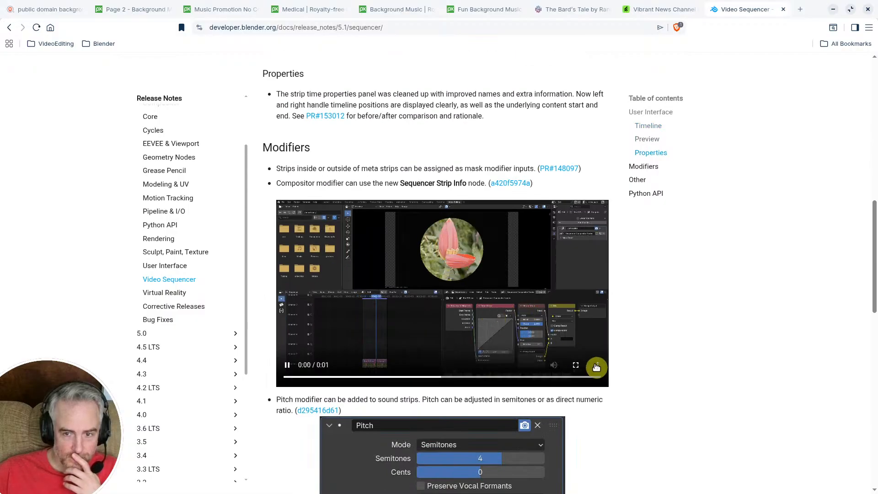
click(576, 365)
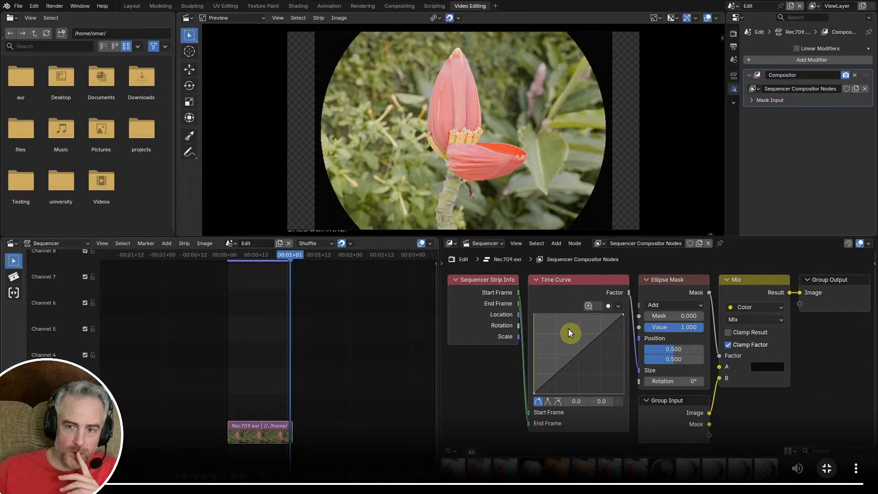
click(827, 468)
click(833, 9)
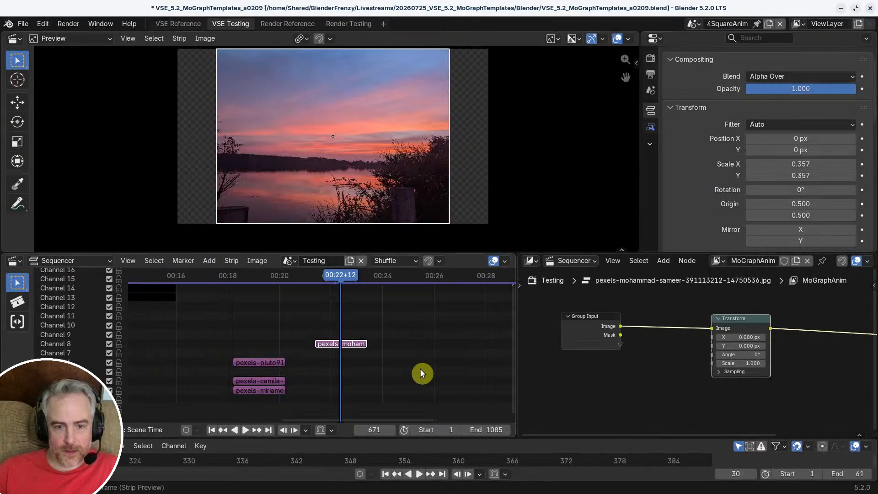
Step: Move the Group Input node farther from the Transform node in the sunset strip's node tree
click(420, 367)
click(345, 346)
drag(568, 322, 509, 318)
middle_drag(625, 352, 683, 341)
scroll(686, 343, down, 2)
click(576, 365)
key(shift+a)
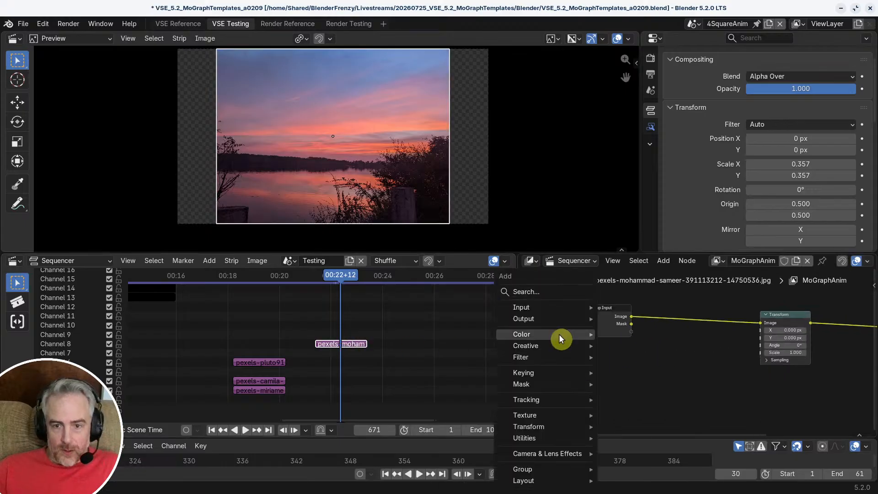
key(Escape)
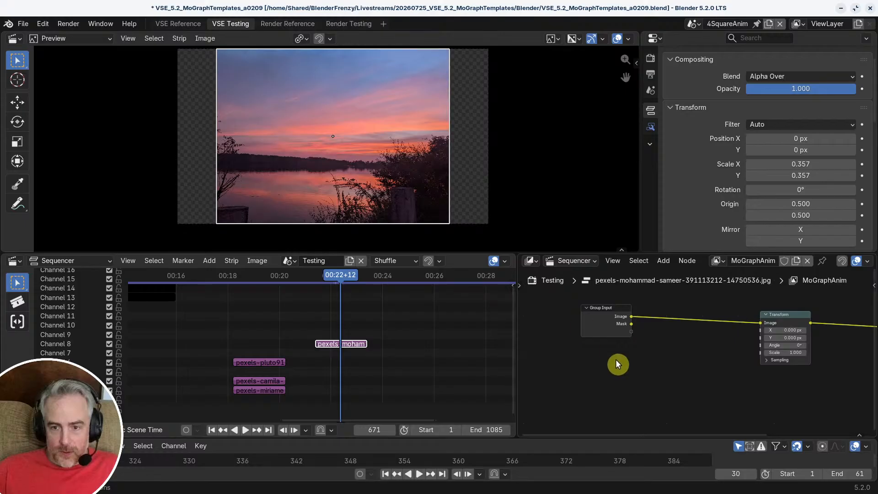
key(shift+a)
click(584, 301)
text(se)
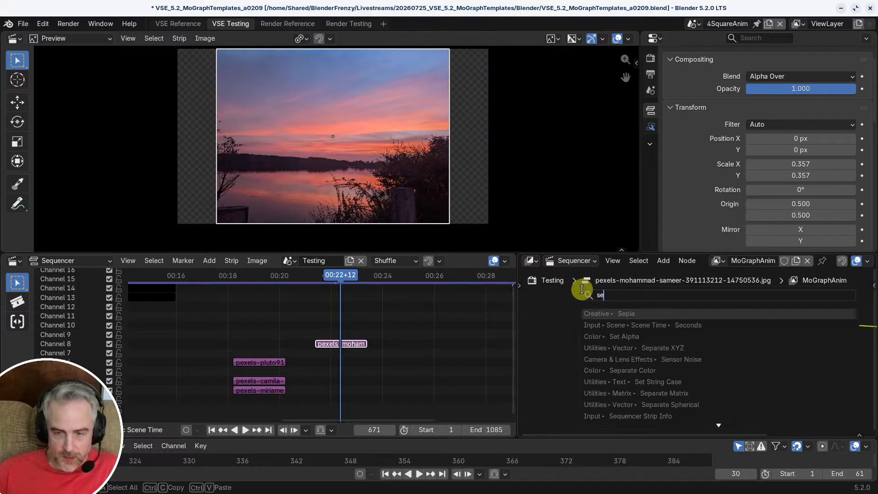
text(t)
key(Escape)
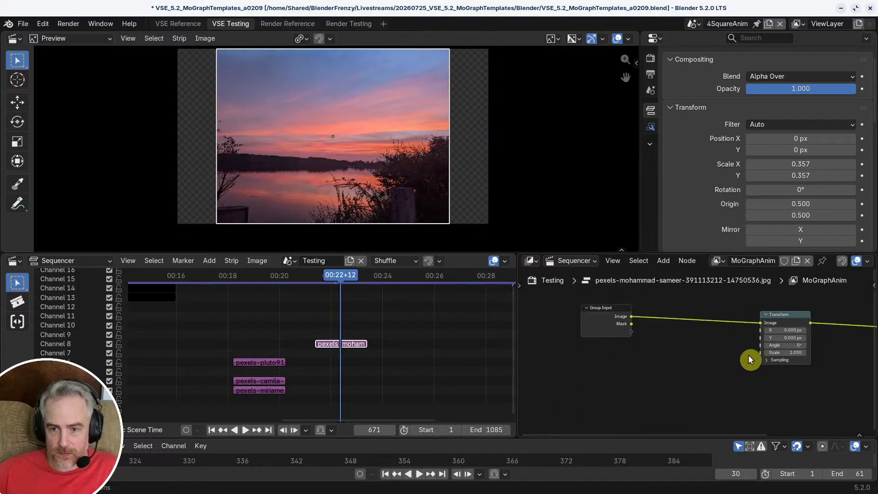
Step: Add a Sequencer Strip Info node below the Group Input node in the MoGraphAnim tree
scroll(659, 376, down, 7)
ctrl+middle_drag(668, 378, 663, 383)
middle_drag(745, 368, 629, 351)
ctrl+middle_drag(689, 375, 681, 286)
middle_drag(664, 349, 722, 351)
mouse_move(689, 376)
ctrl+middle_down()
mouse_move(690, 364)
mouse_move(700, 371)
ctrl+middle_up()
ctrl+middle_drag(700, 364, 668, 298)
key(shift+a)
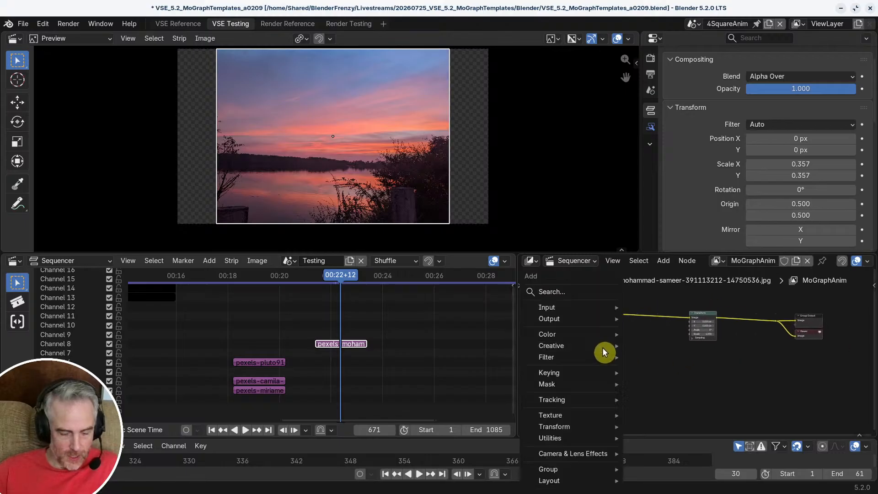
click(584, 292)
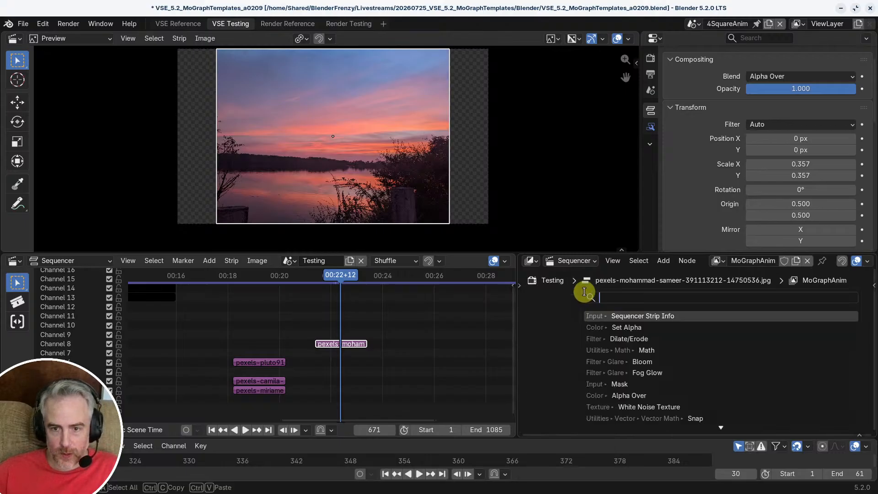
click(621, 315)
scroll(618, 329, up, 9)
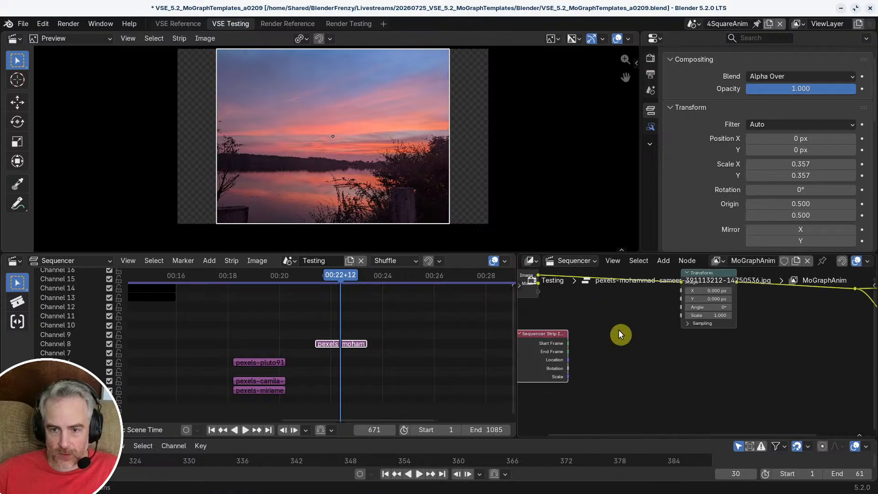
Step: Add a Time Curve node between the Sequencer Strip Info node and the Transform node
middle_drag(619, 330, 690, 338)
scroll(689, 340, down, 5)
key(shift+a)
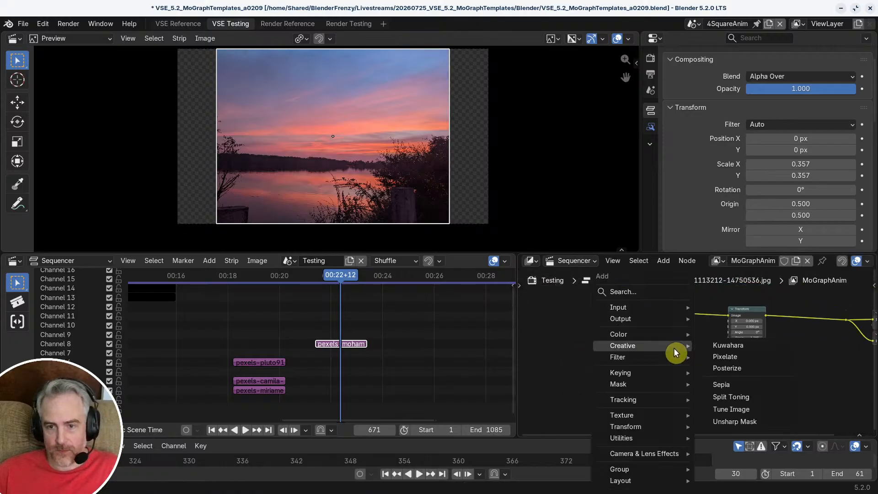
click(649, 292)
text(t)
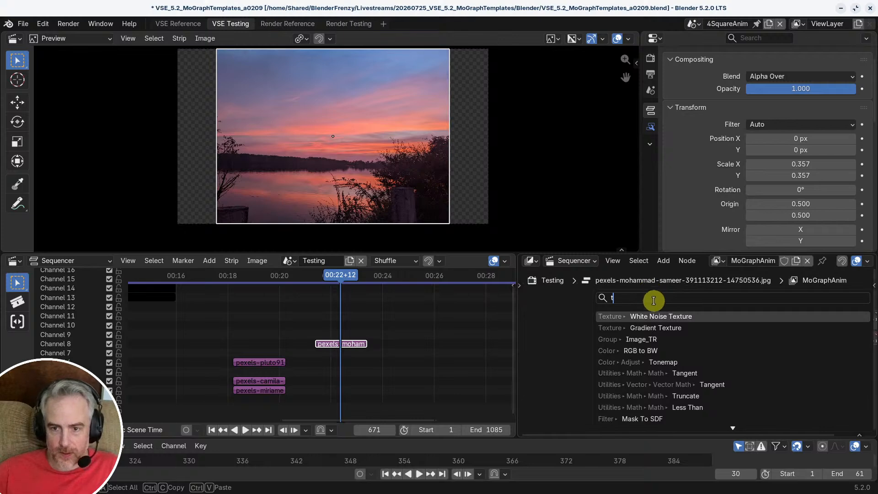
text(im)
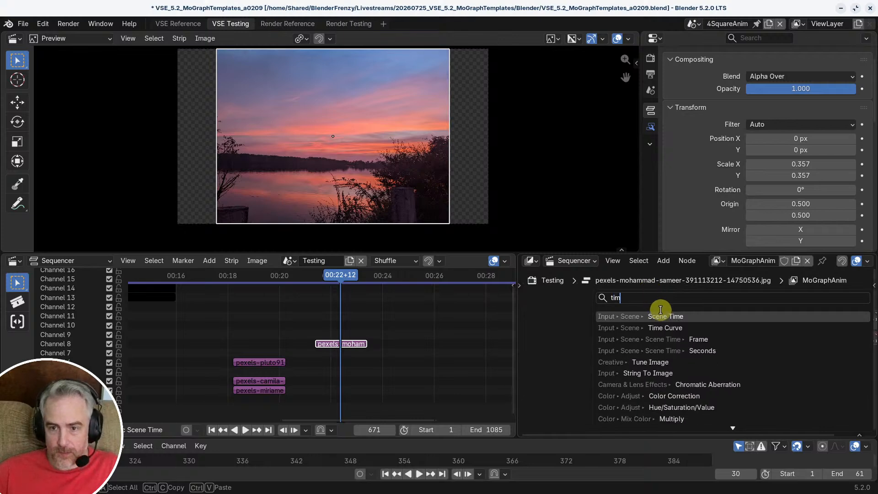
click(669, 328)
click(652, 330)
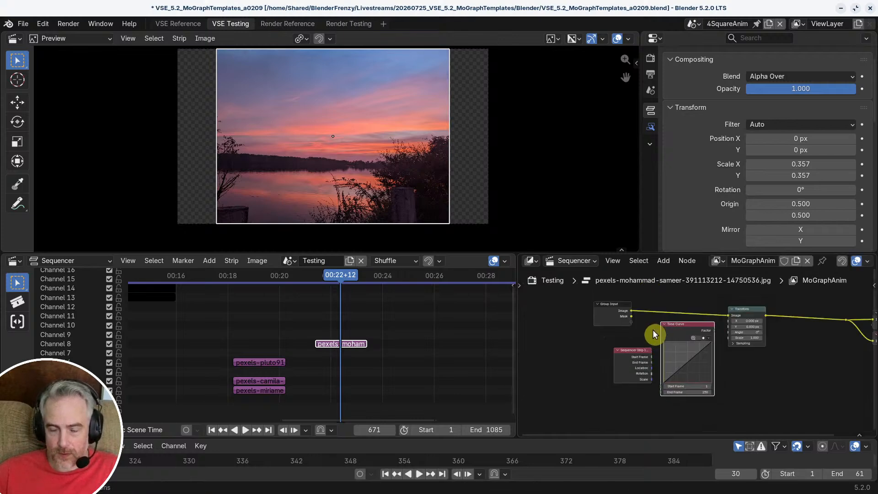
Step: Connect the strip info's Start Frame and End Frame to the matching Time Curve inputs and reposition the Sequencer Strip Info node
scroll(652, 343, up, 3)
drag(626, 338, 642, 406)
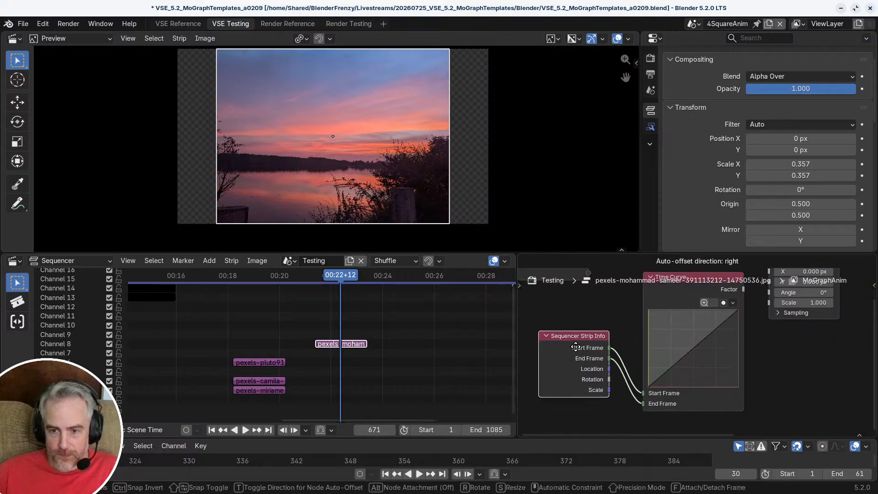
scroll(690, 326, down, 2)
Step: Move the Transform node clear of the Time Curve and connect the curve's Factor to the Transform's Scale
middle_drag(686, 347, 605, 355)
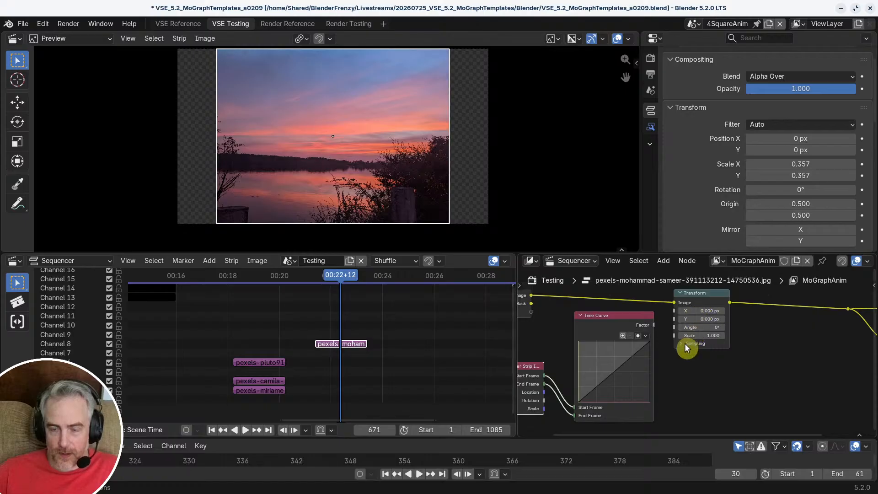
middle_drag(715, 377, 750, 392)
drag(742, 314, 765, 309)
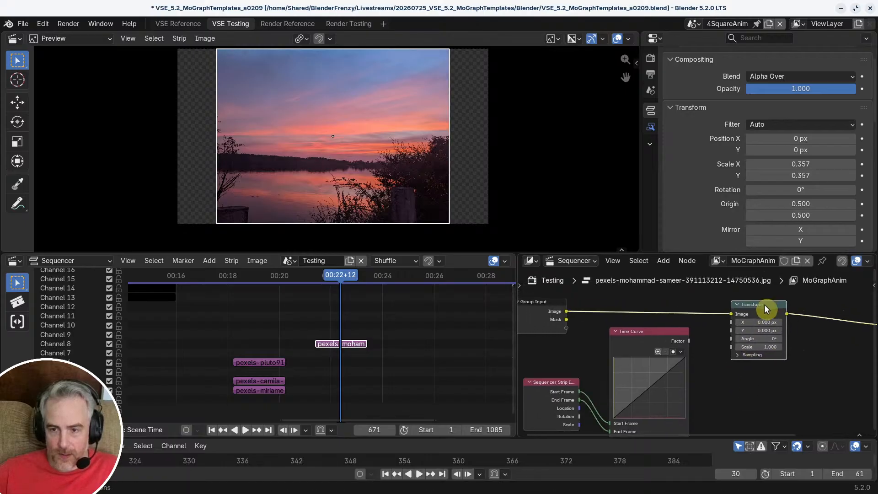
drag(689, 341, 731, 347)
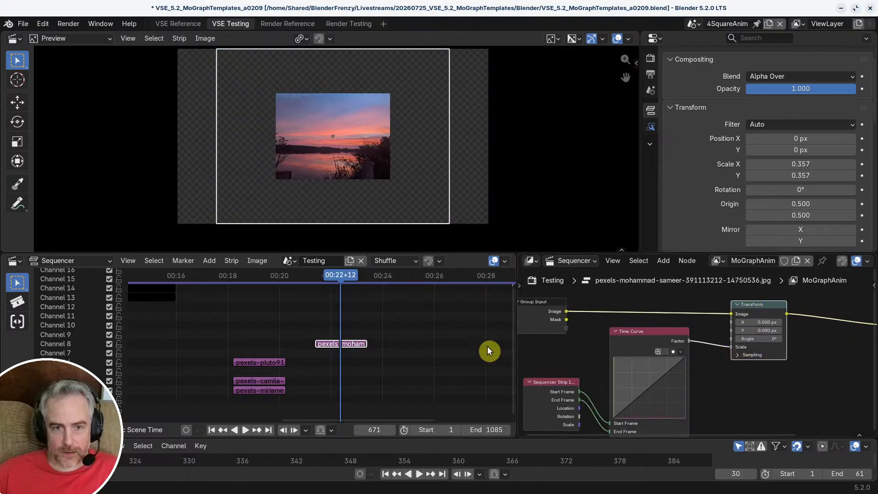
Step: Play and scrub across the sunset image strip to check the scale animation
key(space)
click(323, 275)
drag(323, 276, 365, 310)
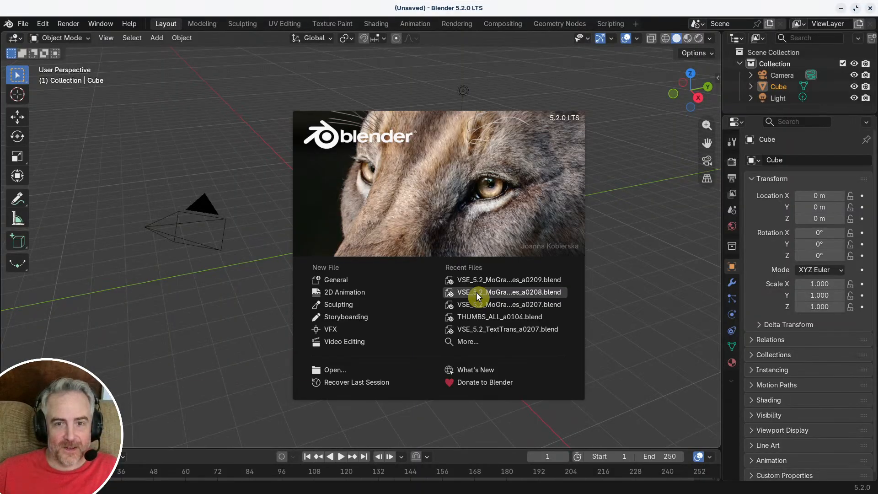
Step: Reopen the recent file VSE_5.2_MoGraphTemplates_a0209.blend
click(505, 281)
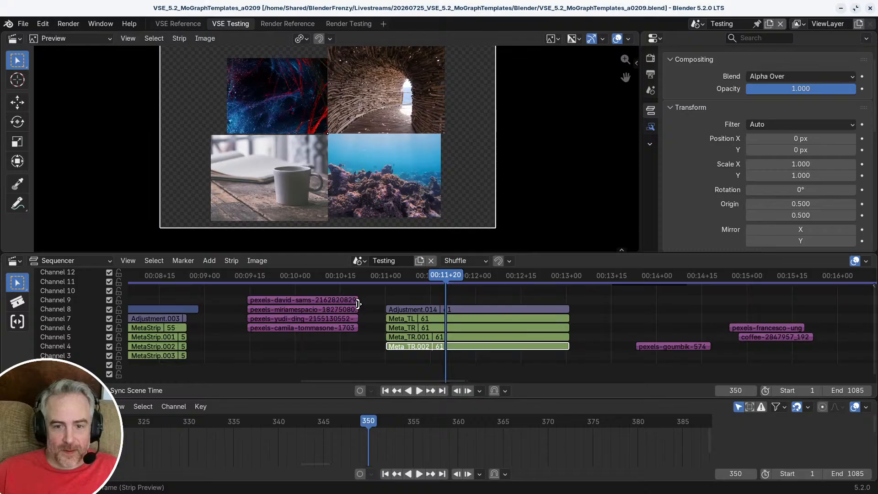
ctrl+middle_drag(632, 335, 575, 295)
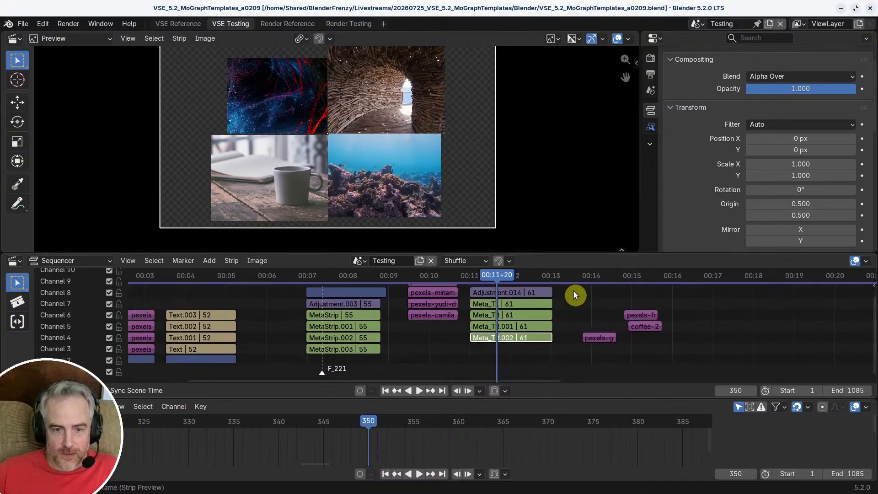
ctrl+middle_drag(401, 326, 418, 330)
shift+middle_drag(319, 334, 503, 339)
shift+middle_drag(712, 325, 472, 339)
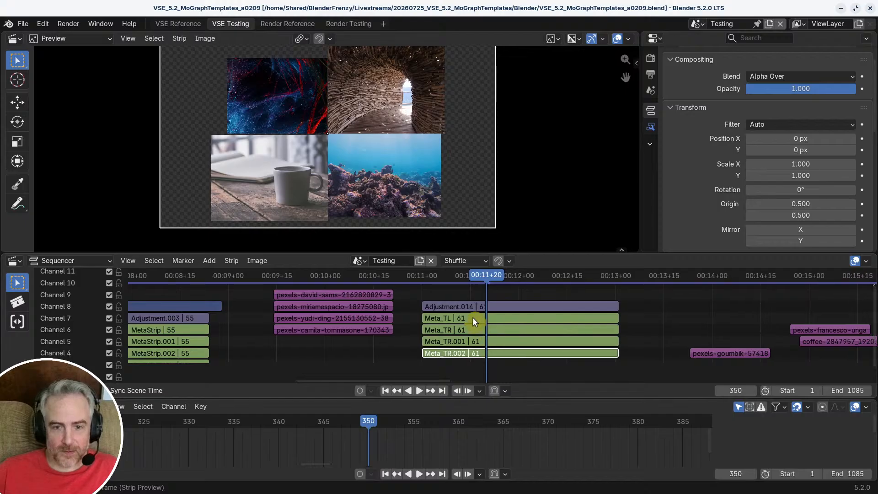
Step: Delete the three loose image strips that follow the meta strips in the Testing timeline
scroll(533, 329, down, 1)
ctrl+middle_drag(534, 330, 526, 331)
shift+middle_drag(527, 330, 384, 327)
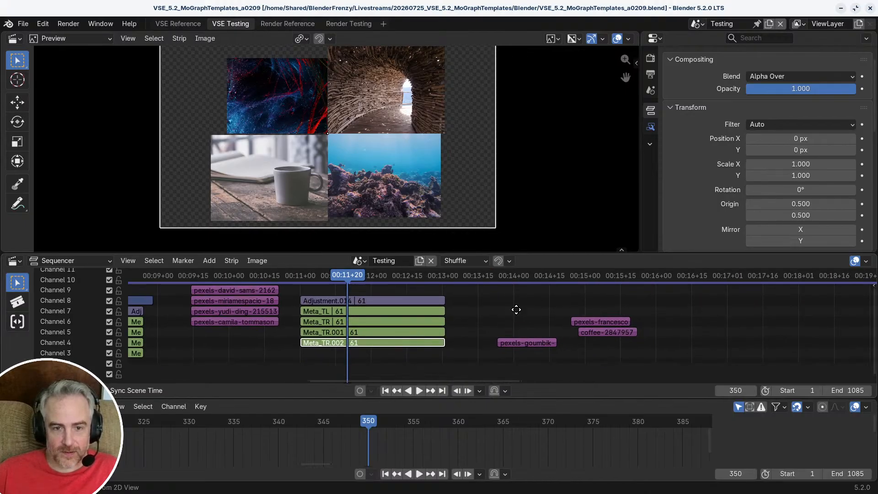
ctrl+middle_drag(515, 309, 477, 297)
drag(477, 297, 577, 358)
key(Delete)
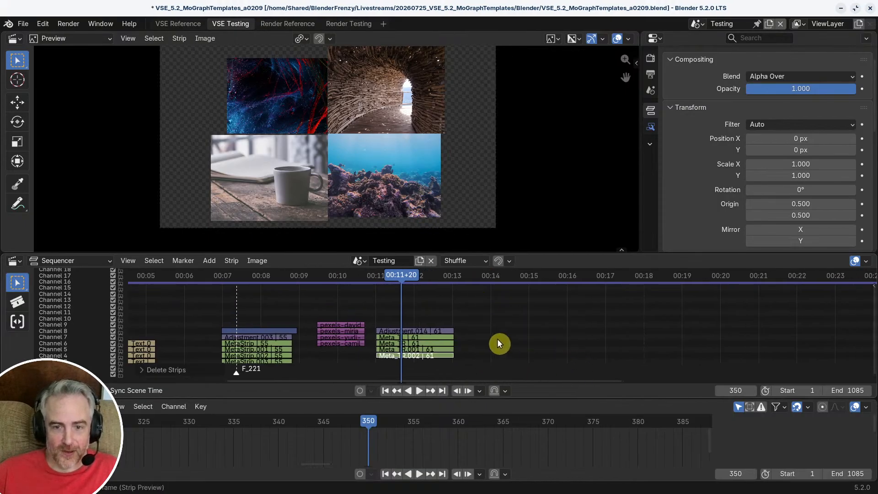
ctrl+middle_drag(497, 339, 507, 320)
ctrl+middle_drag(508, 321, 540, 297)
middle_drag(437, 307, 447, 298)
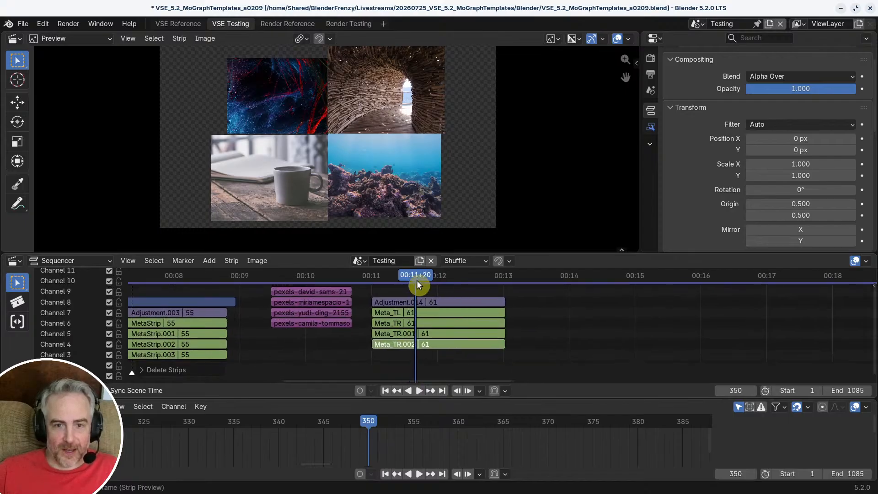
Step: Play and scrub across the Meta_TL and Meta_TR strips to review the four-image animation
key(space)
drag(430, 275, 385, 285)
drag(399, 285, 429, 296)
shift+right_drag(429, 295, 435, 297)
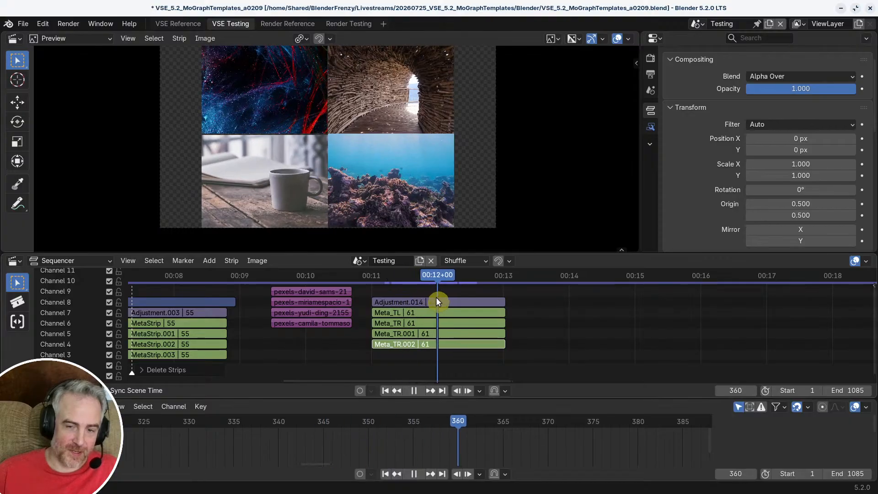
Step: Add the pexels-pluto91 landscape image as a strip at 00:14+11 on channel 4, enlarge the timeline area and save the file
shift+middle_drag(566, 347, 397, 340)
shift+right_drag(424, 296, 439, 290)
middle_drag(474, 325, 463, 328)
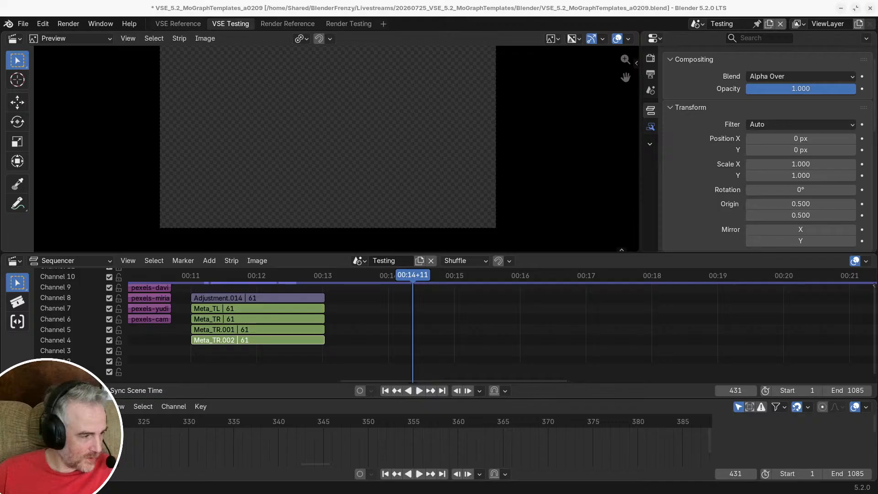
drag(0, 341, 442, 341)
ctrl+scroll(654, 332, right, 5)
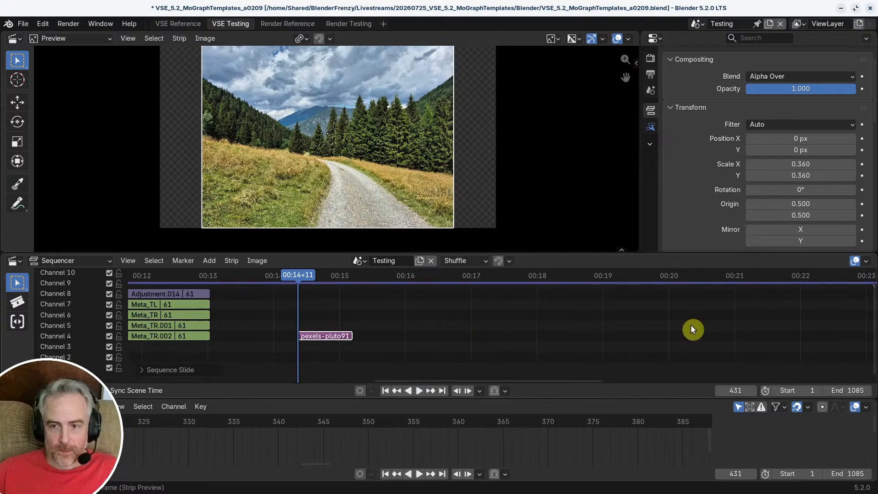
drag(637, 398, 638, 448)
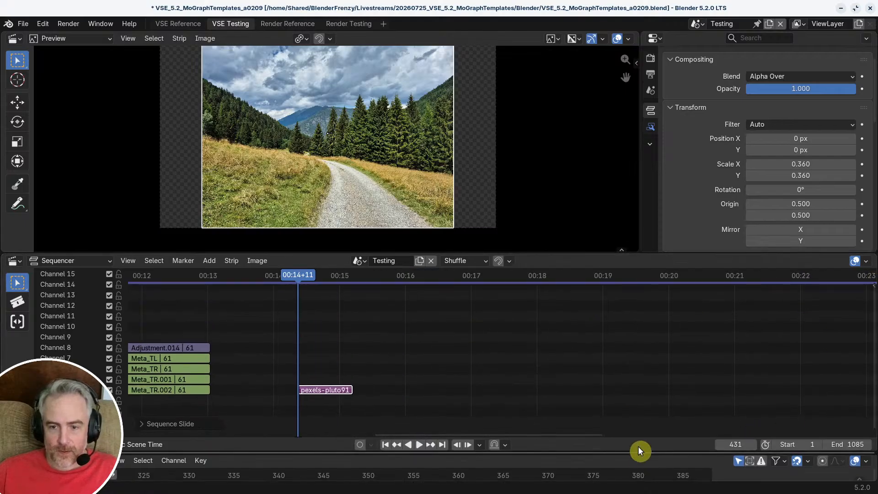
key(ctrl+s)
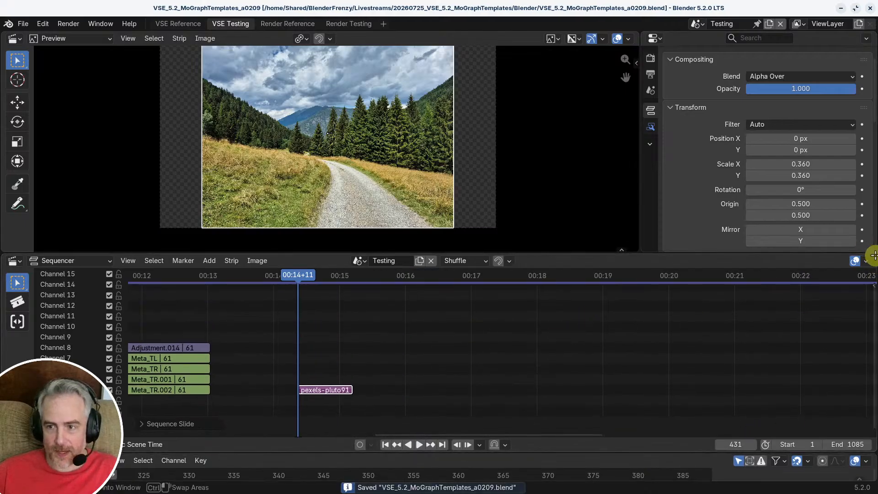
Step: Split the sequencer area and make the new half a Compositor of Sequencer type, with its asset shelf and sidebar hidden
drag(866, 257, 468, 258)
click(495, 259)
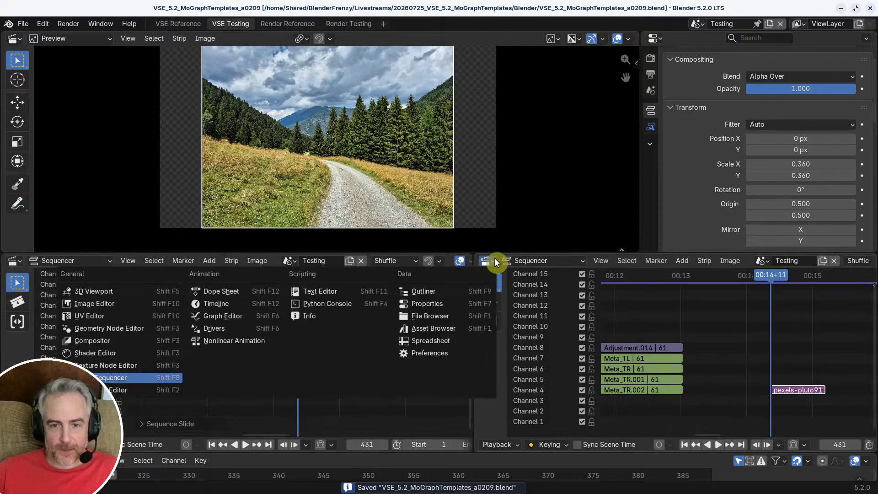
click(111, 337)
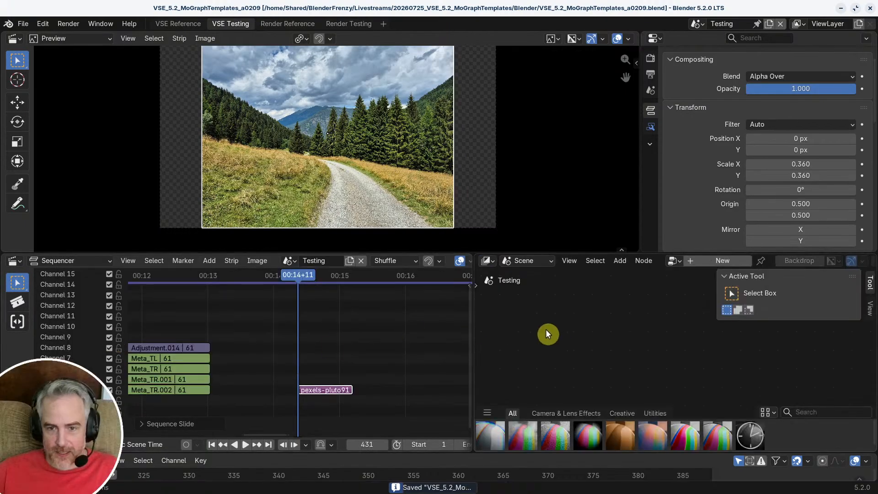
drag(734, 425, 734, 487)
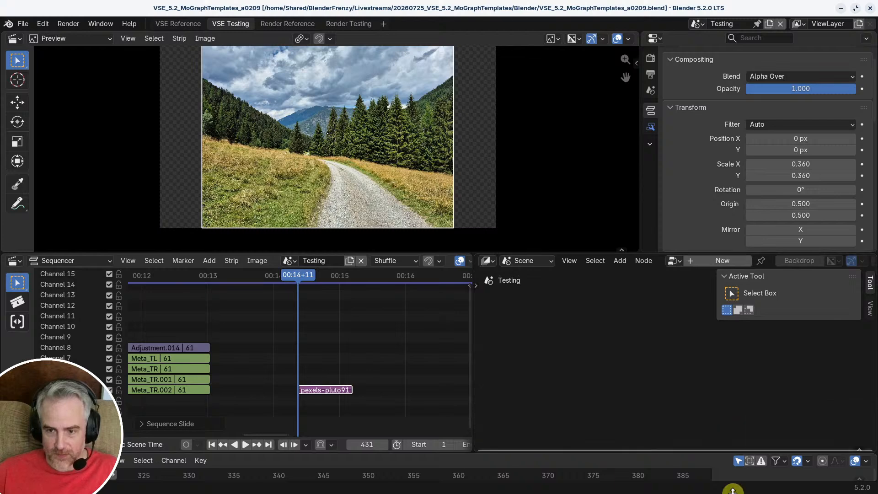
key(n)
click(534, 259)
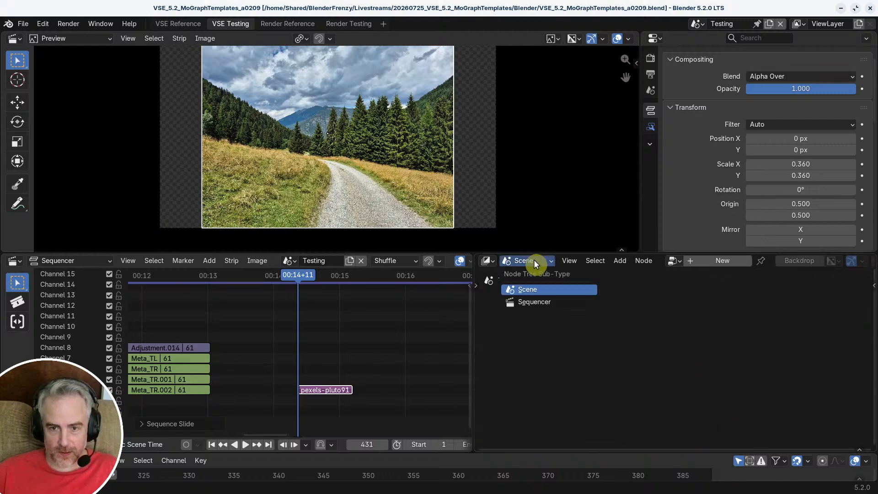
click(539, 300)
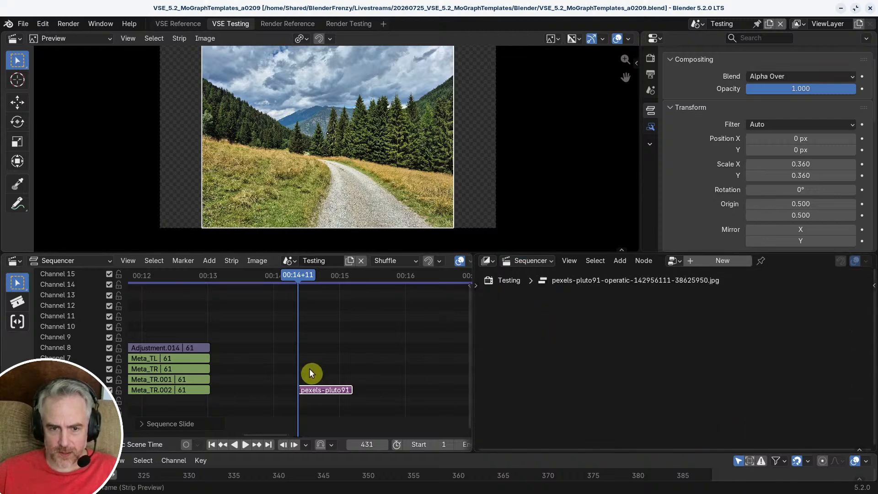
Step: Add a Compositor modifier to the pexels-pluto91 strip with a new node tree named MoGraphAnim
click(650, 128)
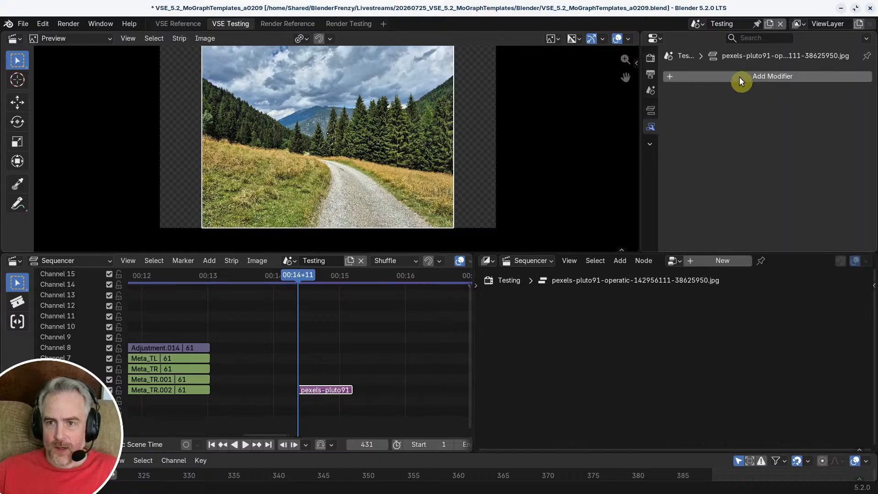
click(740, 76)
click(734, 102)
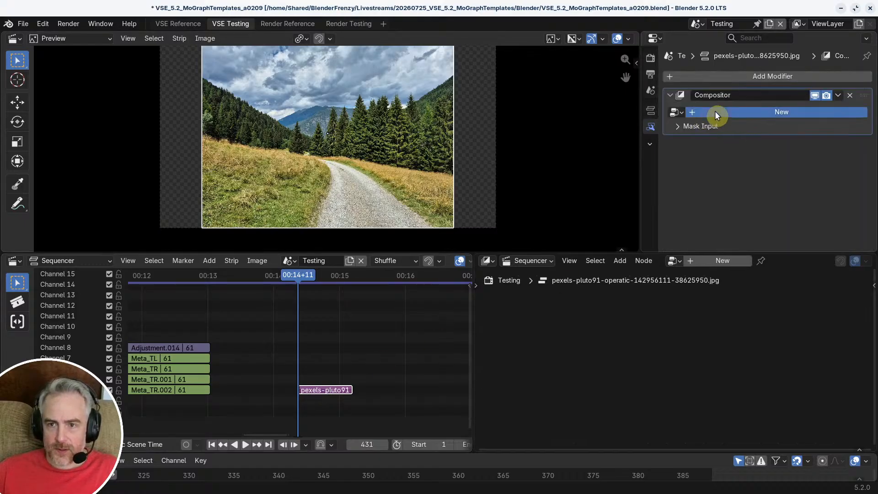
click(715, 112)
click(737, 111)
text(Mo)
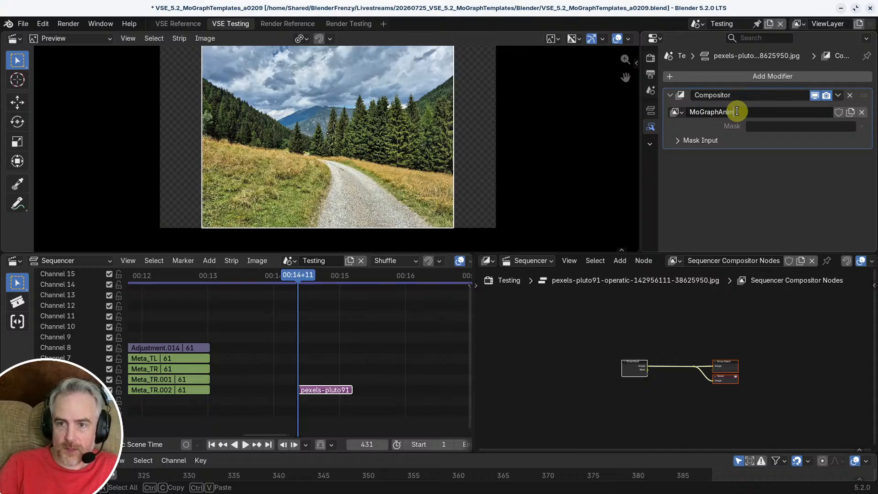
text(GraphAnim)
key(Return)
Step: Move the Group Input node away from the outputs and insert a Transform node into the image link between them
key(Home)
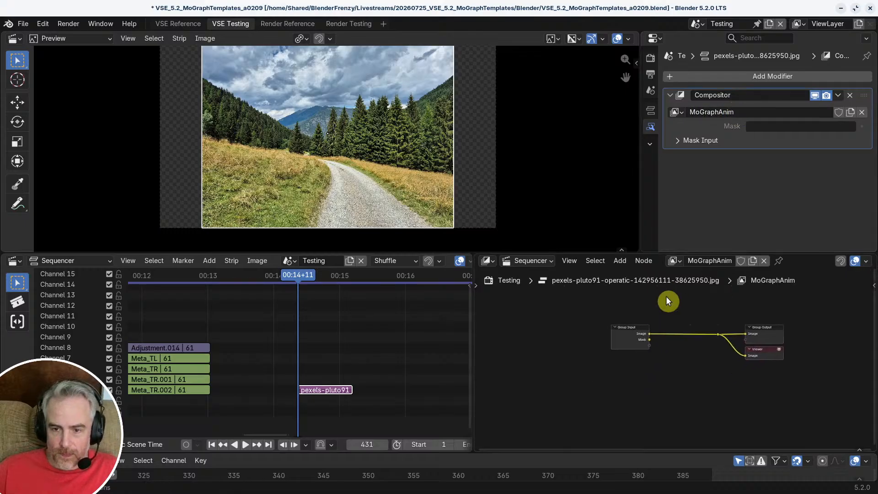
drag(634, 337, 527, 340)
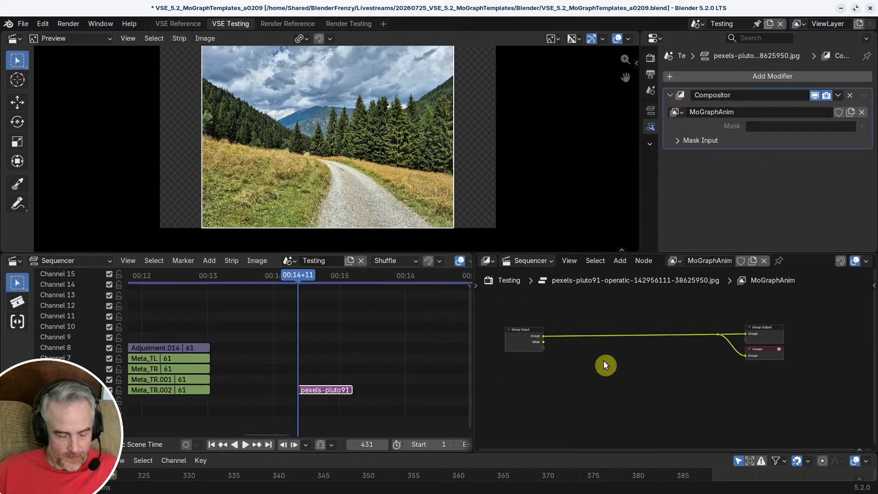
key(shift+a)
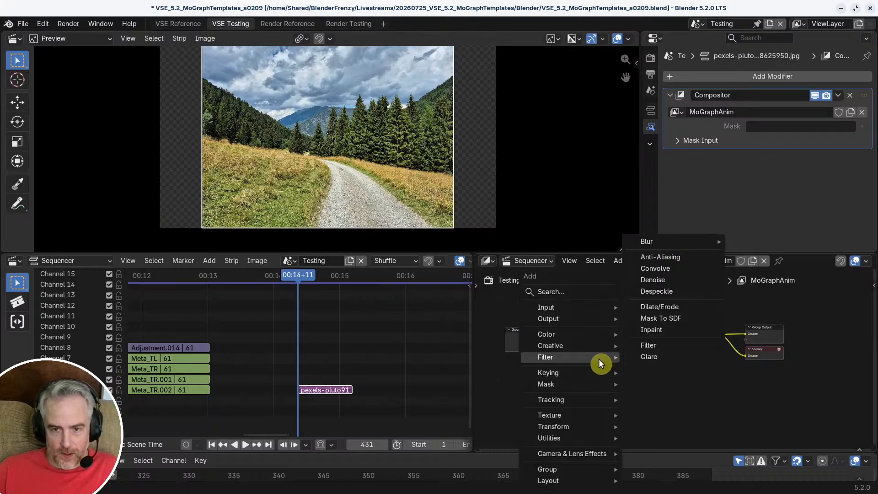
mouse_move(575, 307)
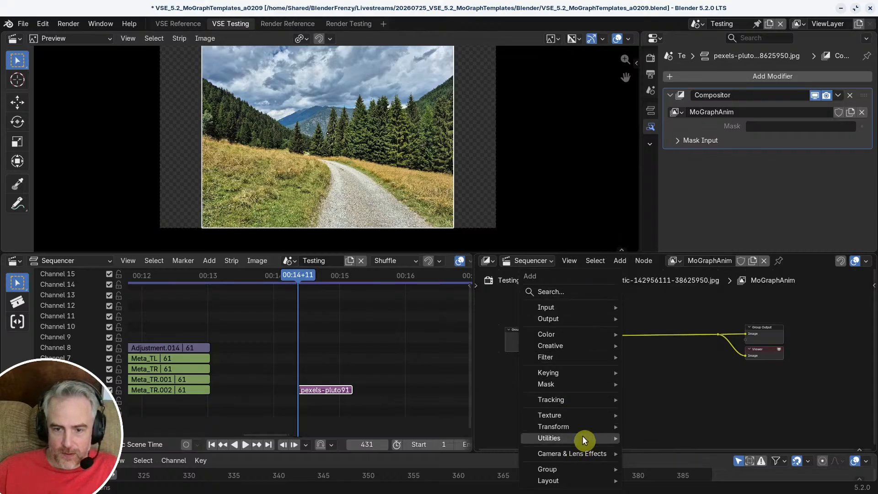
mouse_move(587, 414)
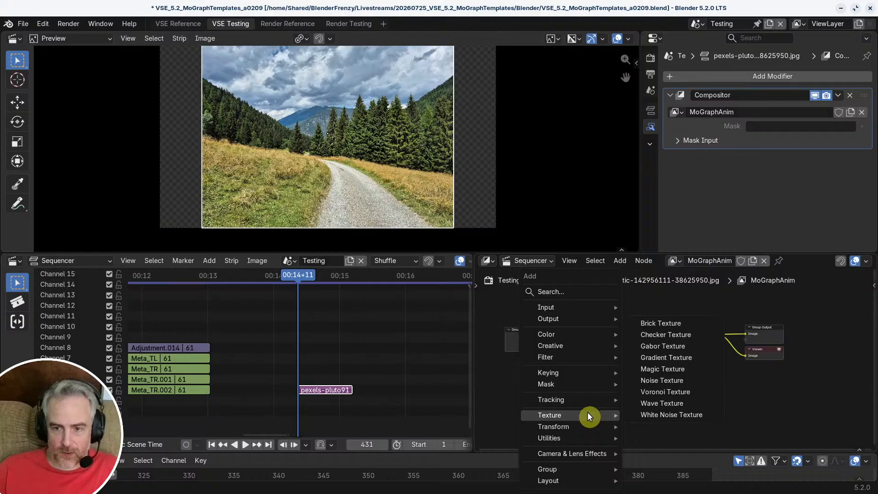
mouse_move(580, 454)
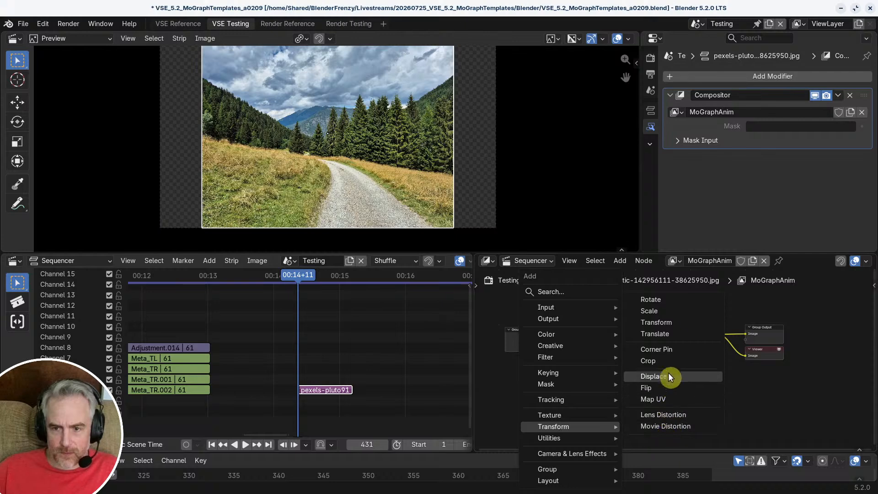
click(664, 323)
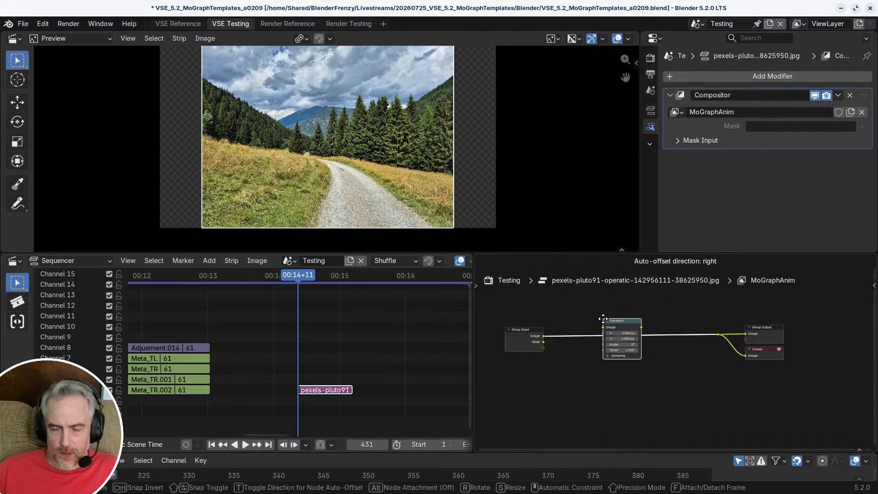
click(603, 323)
scroll(583, 361, up, 2)
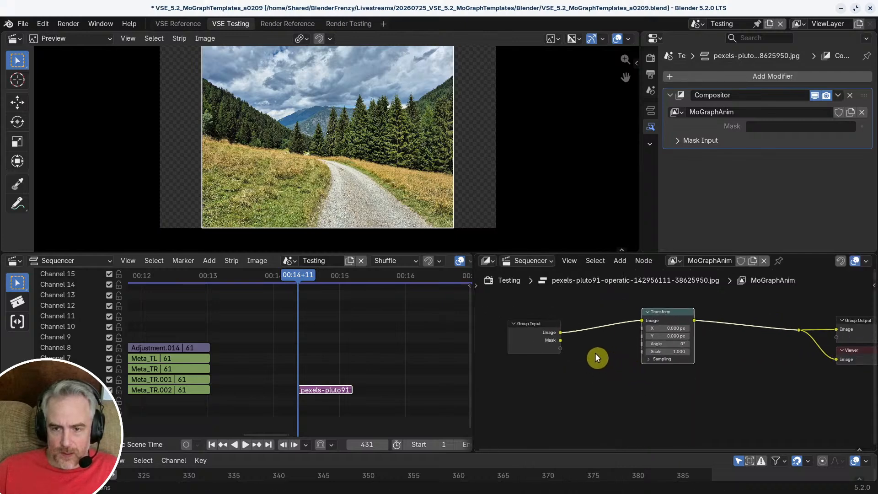
Step: Add a Sequencer Strip Info node below the Group Input node and save the file
click(526, 382)
key(shift+a)
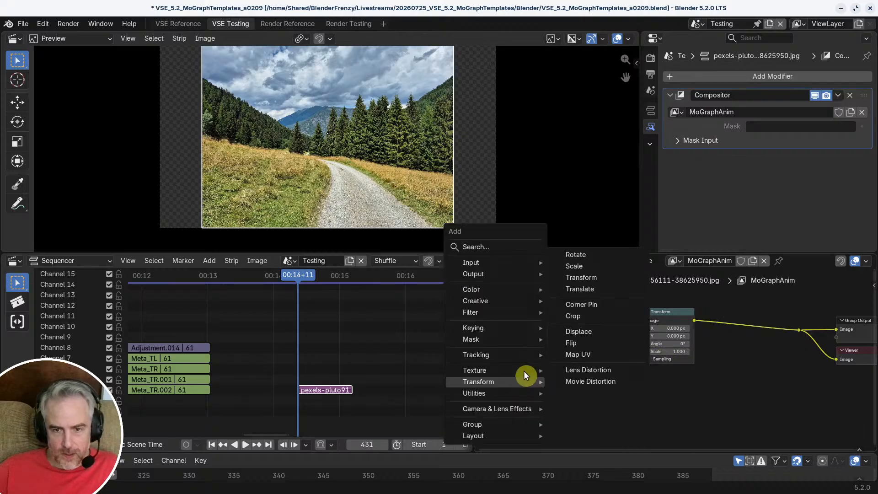
click(506, 248)
text(seq)
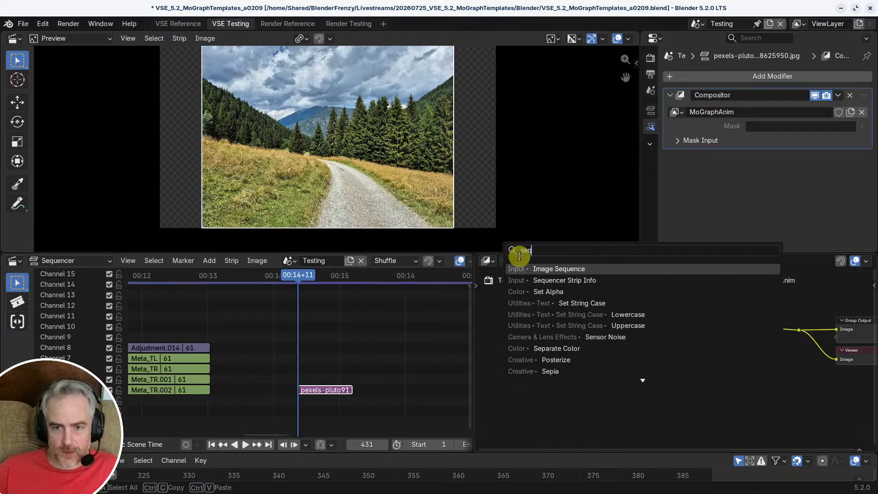
key(Return)
click(533, 373)
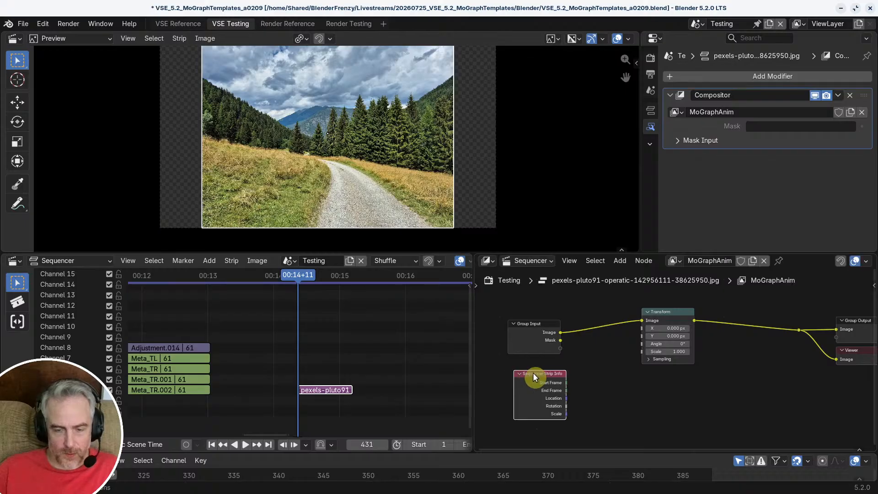
key(ctrl+s)
Step: Add a Time Curve node beside the Sequencer Strip Info node and shift the Transform node clear of it
key(shift+a)
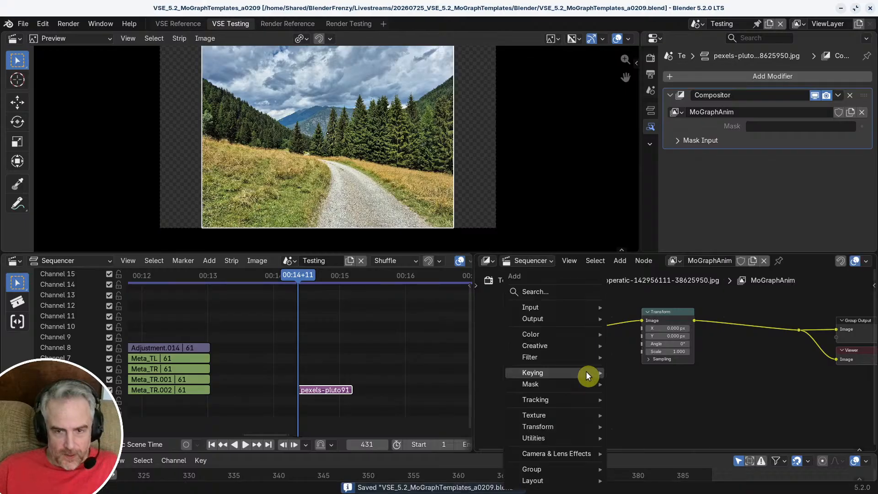
click(566, 289)
text(y)
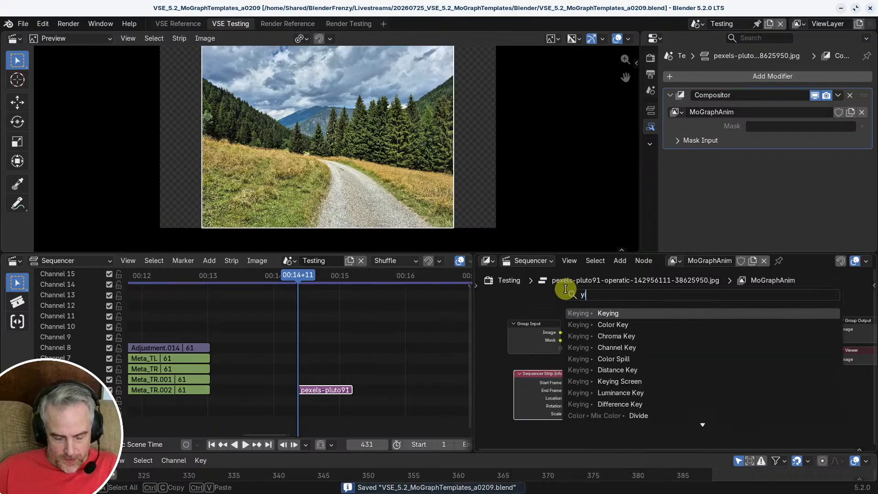
key(BackSpace)
text(tim)
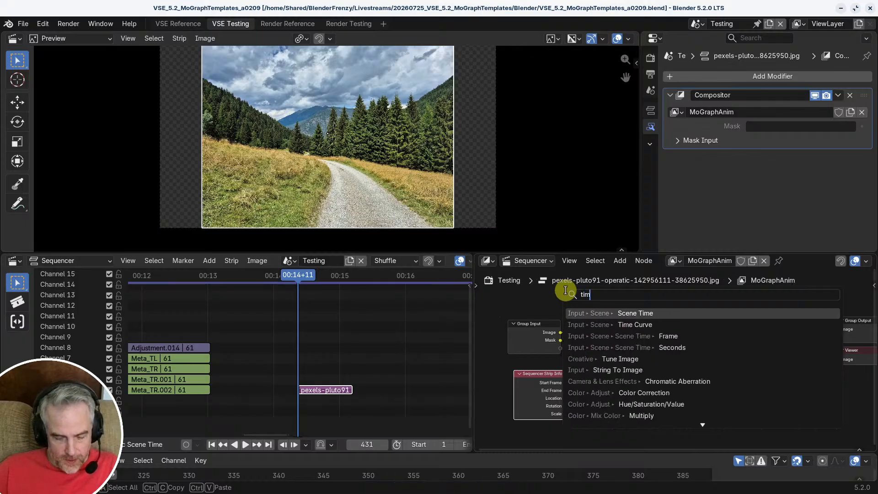
click(601, 325)
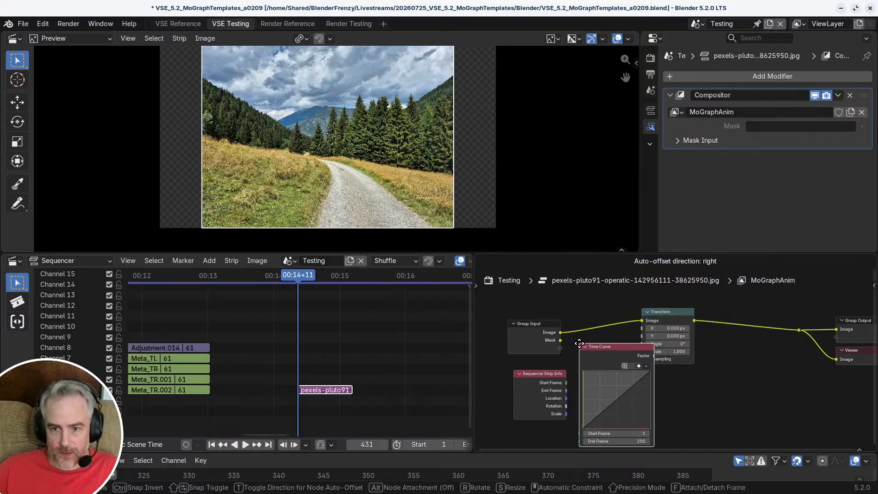
click(647, 336)
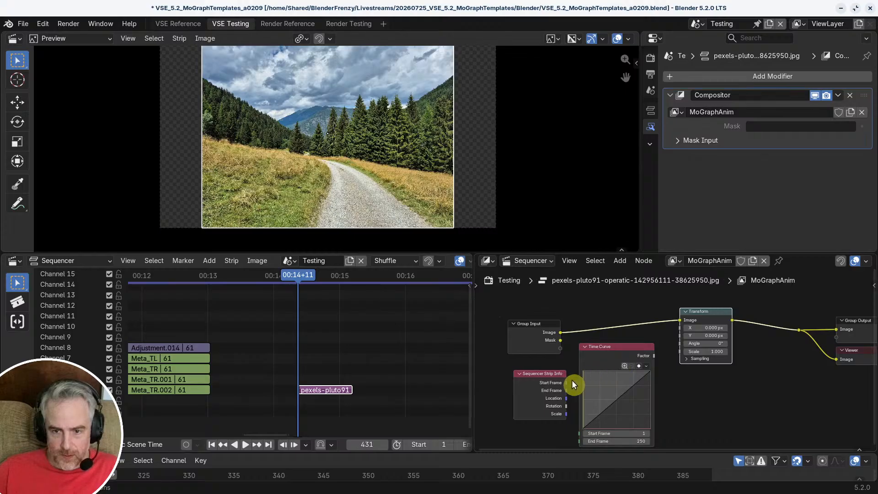
Step: Connect the strip info's Start Frame and End Frame to the Time Curve's matching inputs and space the two nodes apart
middle_drag(572, 380, 581, 356)
key(ctrl+s)
drag(570, 356, 583, 415)
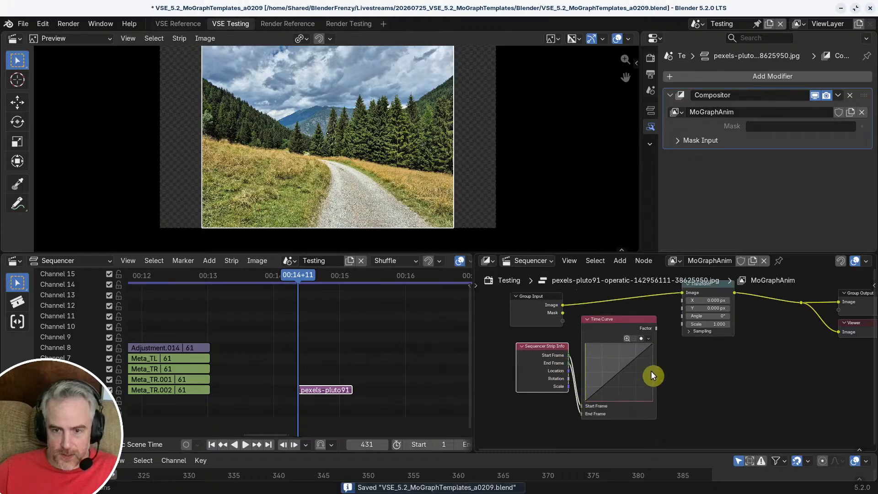
drag(551, 346, 522, 353)
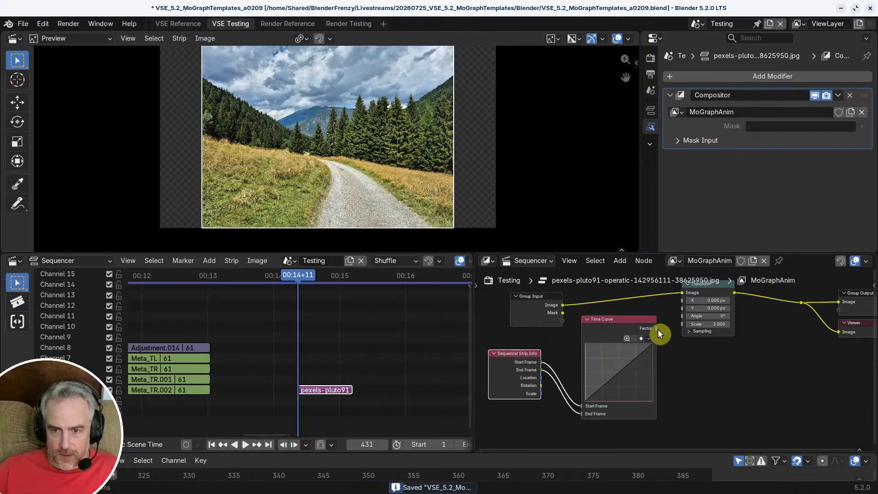
Step: Connect the Time Curve's Factor to the Transform node's Scale and save the file
middle_drag(658, 328, 639, 375)
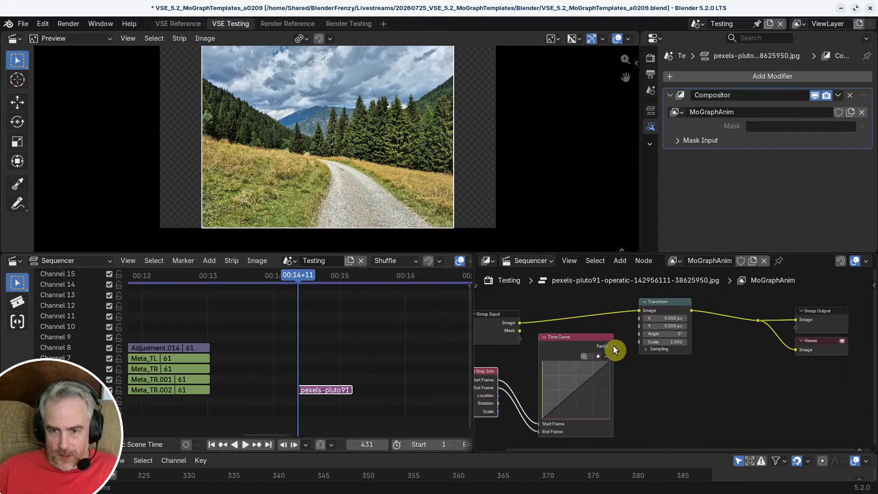
drag(613, 346, 640, 342)
key(ctrl+s)
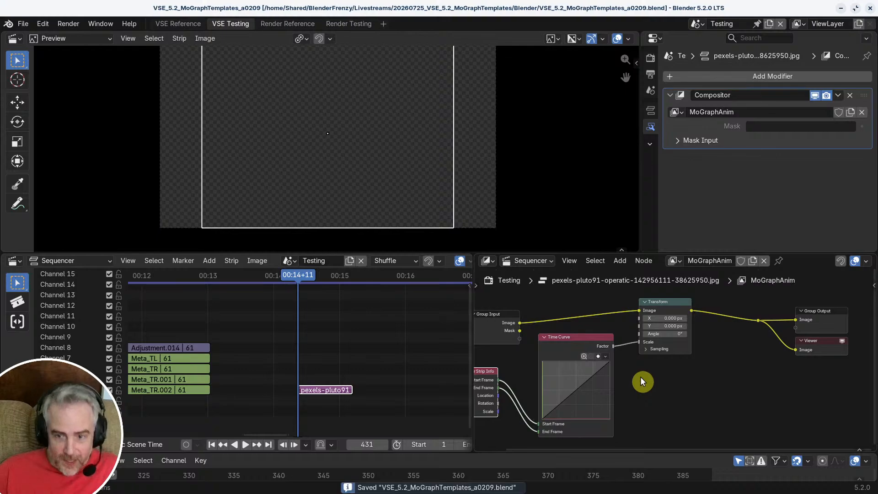
Step: Play and scrub across the pexels-pluto91 strip to check its scale animation
key(space)
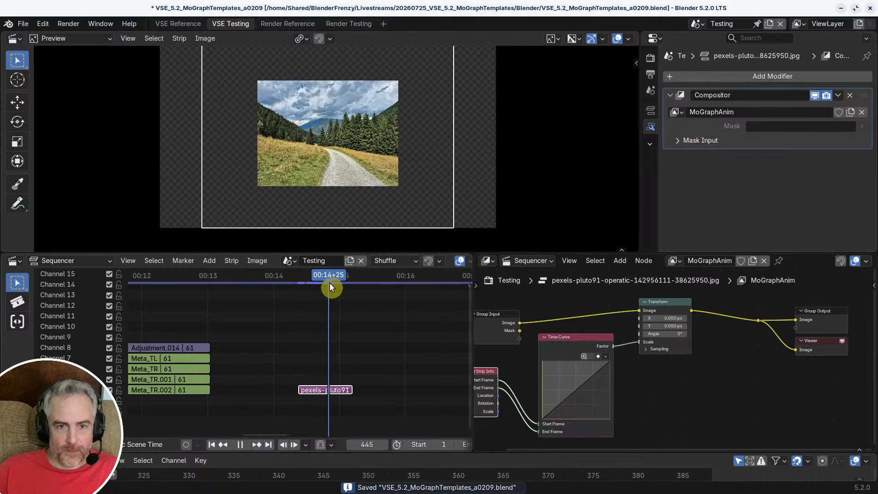
drag(329, 283, 360, 297)
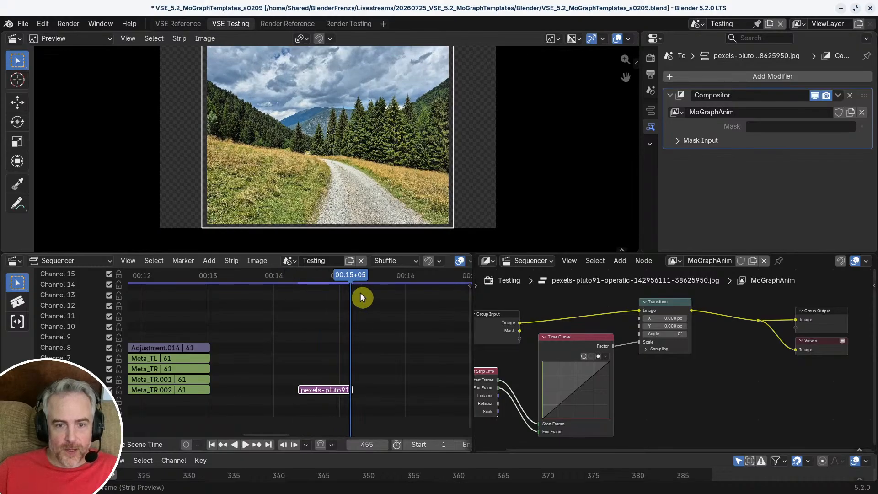
scroll(371, 350, down, 2)
scroll(703, 368, down, 2)
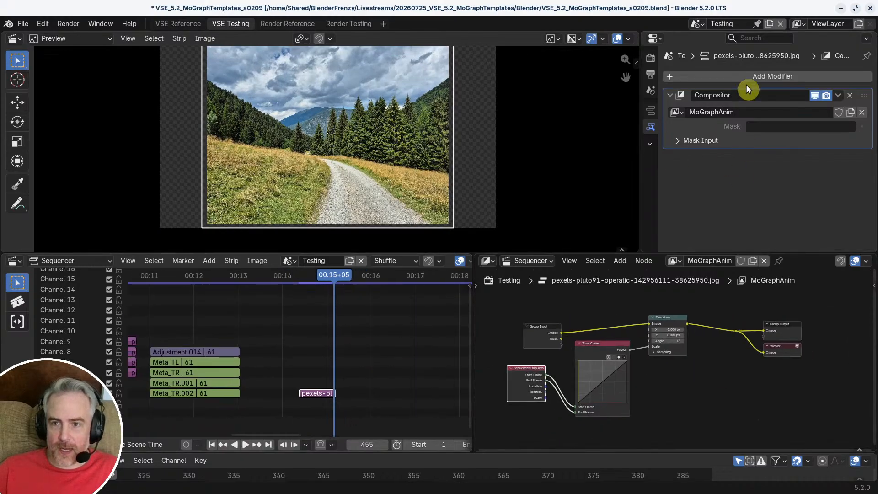
middle_drag(349, 321, 370, 318)
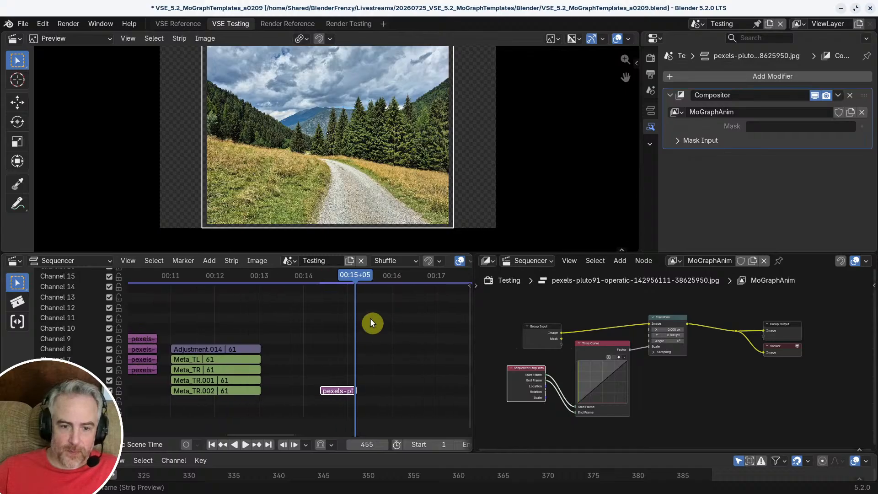
scroll(678, 388, down, 1)
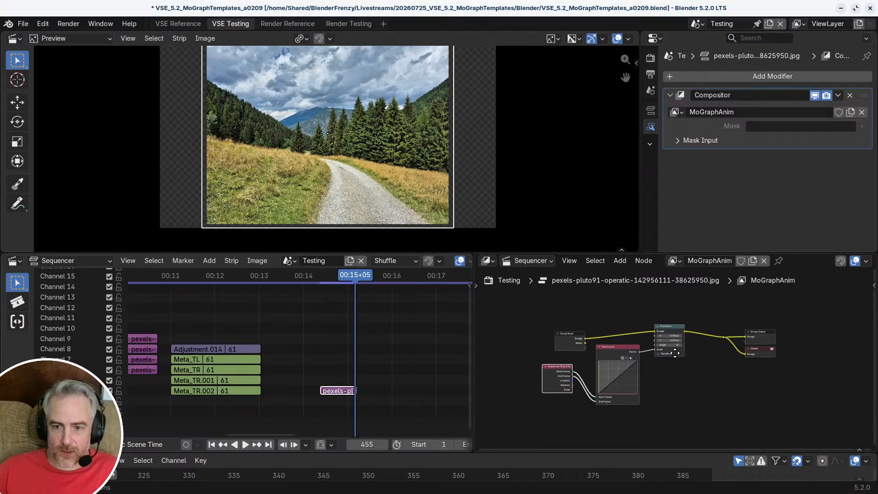
drag(614, 344, 615, 345)
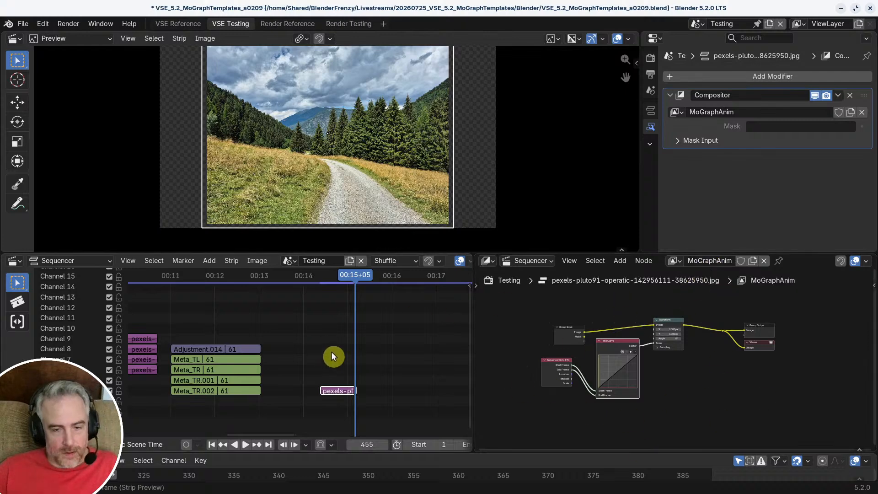
Step: Add the pexels-miriamespacio-18275080.jpg image after the pexels-pluto91 strip, move it to channel 5 just past 00:16, and set the playhead to 00:16+17
middle_drag(361, 359, 268, 367)
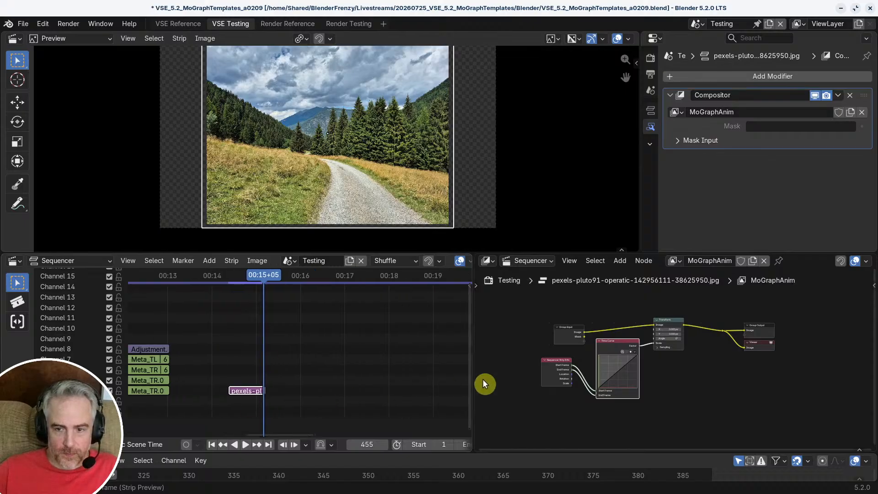
click(301, 370)
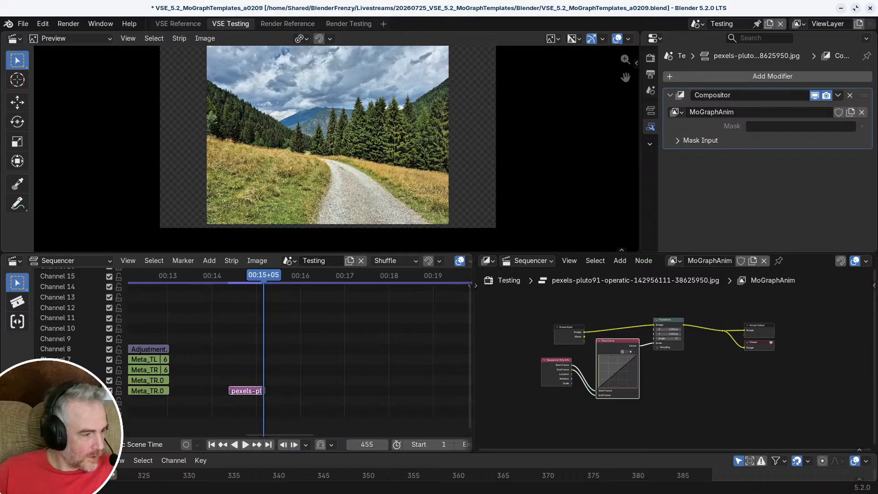
drag(396, 368, 332, 359)
drag(346, 278, 347, 286)
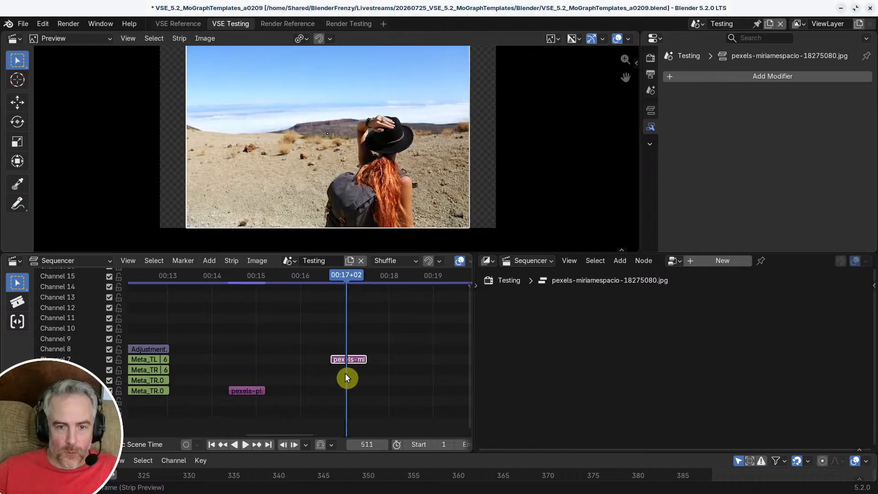
drag(347, 361, 329, 381)
drag(280, 277, 325, 291)
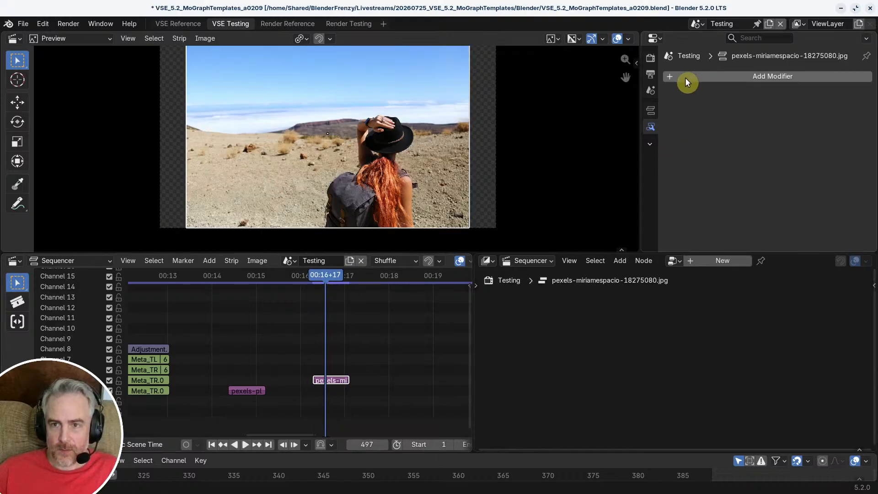
Step: Add a Compositor modifier to the pexels-miriamespacio strip and assign the MoGraphAnim node tree to it
click(727, 76)
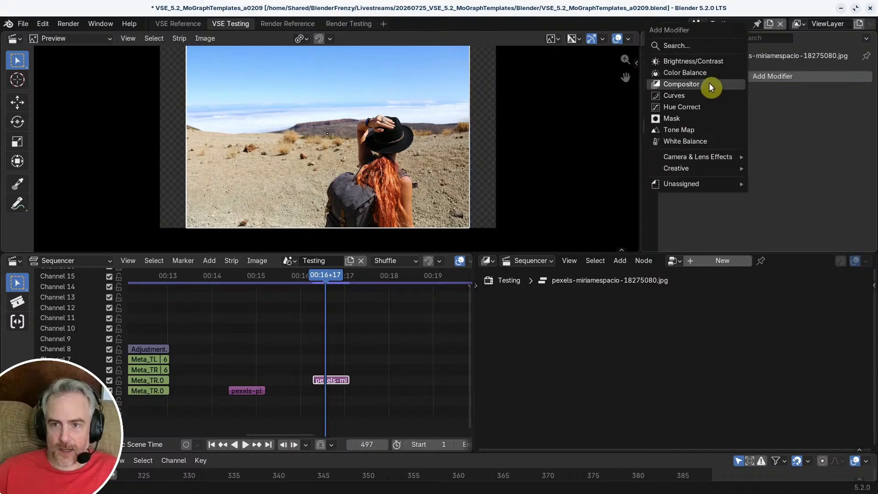
click(710, 84)
click(676, 112)
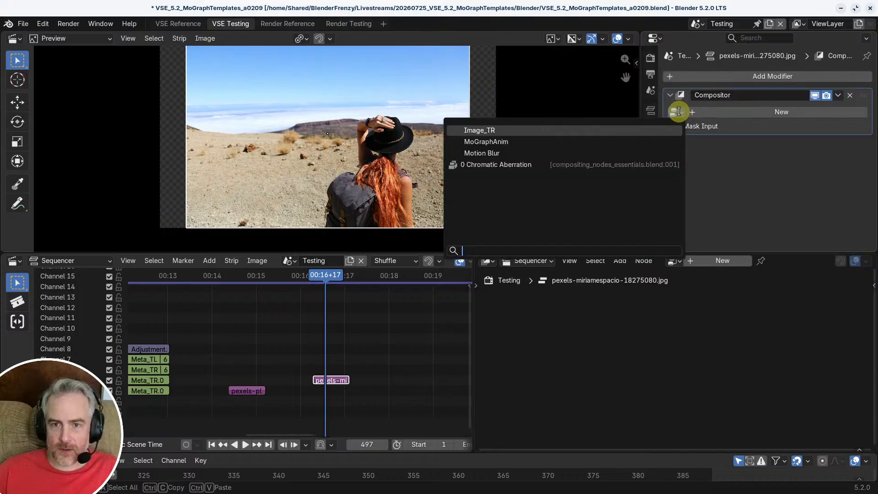
click(517, 143)
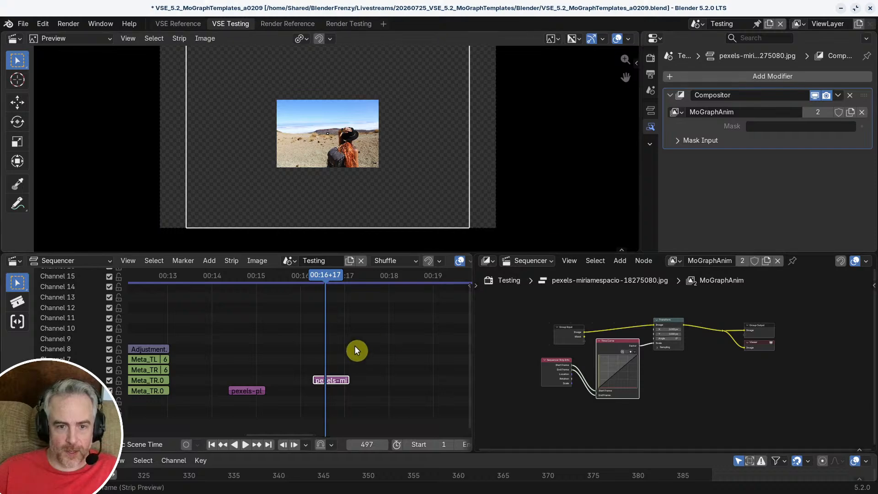
Step: Scrub through the pexels-miriamespacio strip and the earlier Meta strips to compare their animations
mouse_move(322, 272)
mouse_down()
mouse_move(349, 276)
mouse_move(312, 273)
mouse_move(350, 271)
mouse_move(317, 271)
mouse_move(337, 277)
mouse_up()
middle_drag(218, 323, 345, 316)
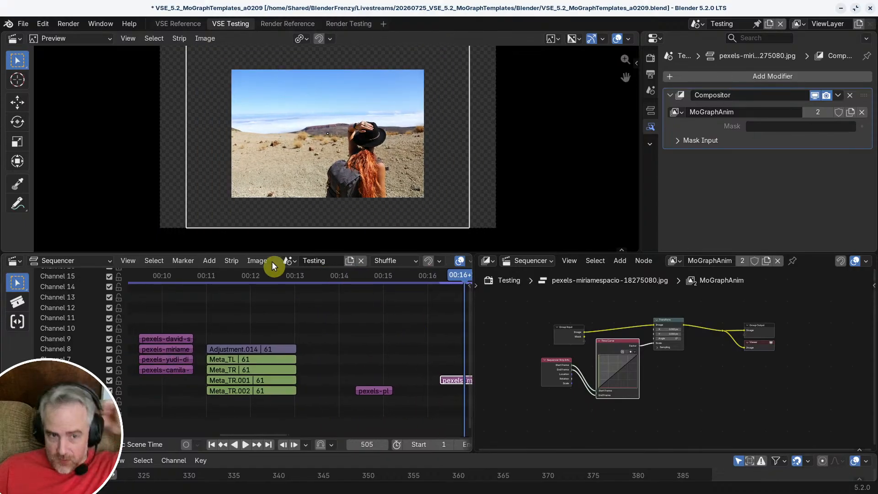
mouse_move(231, 274)
mouse_down()
mouse_move(243, 274)
mouse_move(220, 274)
mouse_move(241, 275)
mouse_up()
middle_drag(444, 302, 285, 309)
drag(273, 277, 298, 289)
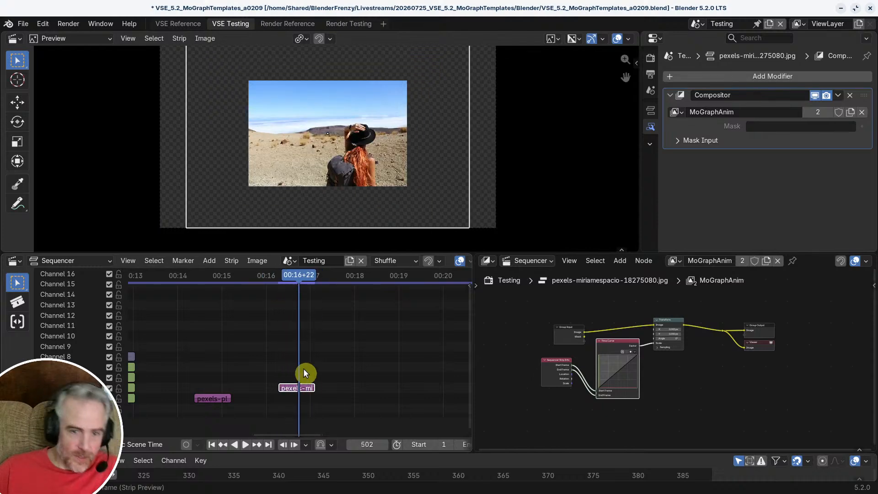
Step: Extend the end of the pexels-miriamespacio strip so that it lasts 95 frames
scroll(308, 373, up, 2)
scroll(345, 385, up, 2)
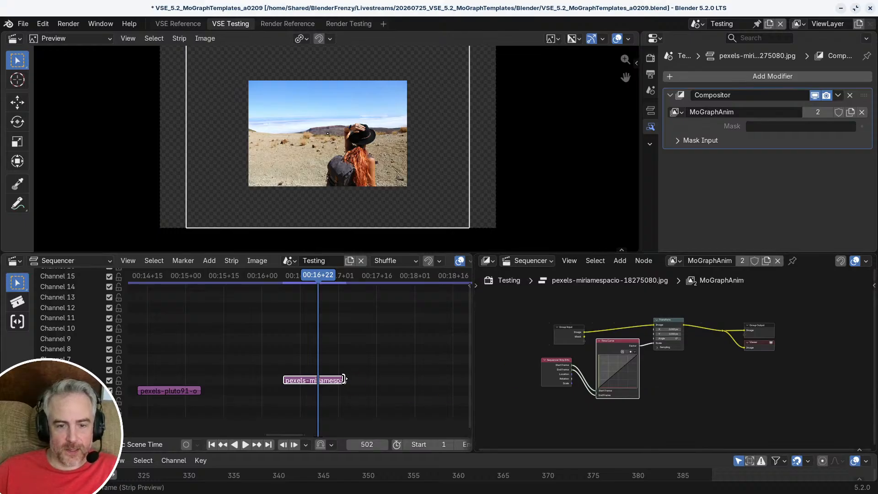
middle_drag(354, 367, 276, 355)
drag(269, 380, 447, 378)
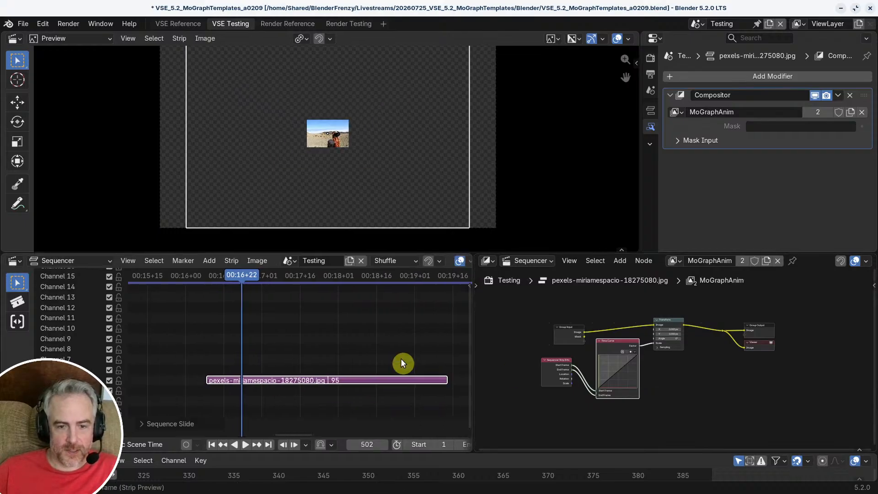
Step: Play and scrub the lengthened strip to check how its scale animation follows the new duration
key(space)
drag(241, 283, 280, 288)
middle_drag(327, 357, 352, 350)
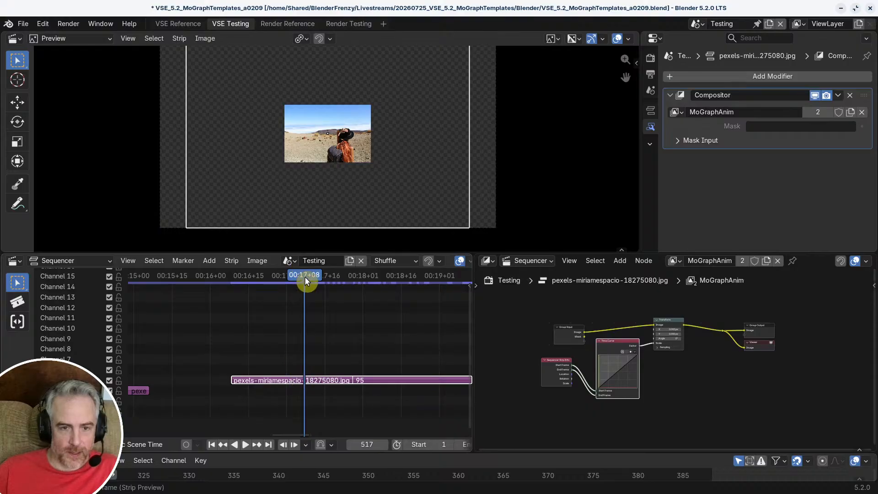
Step: Split the pexels-miriamespacio strip at 00:17+02 and save the file
drag(304, 276, 289, 287)
key(k)
key(ctrl+s)
Step: Check the first part of the split strip, then remove the Compositor modifier from the 75-frame second part
click(326, 379)
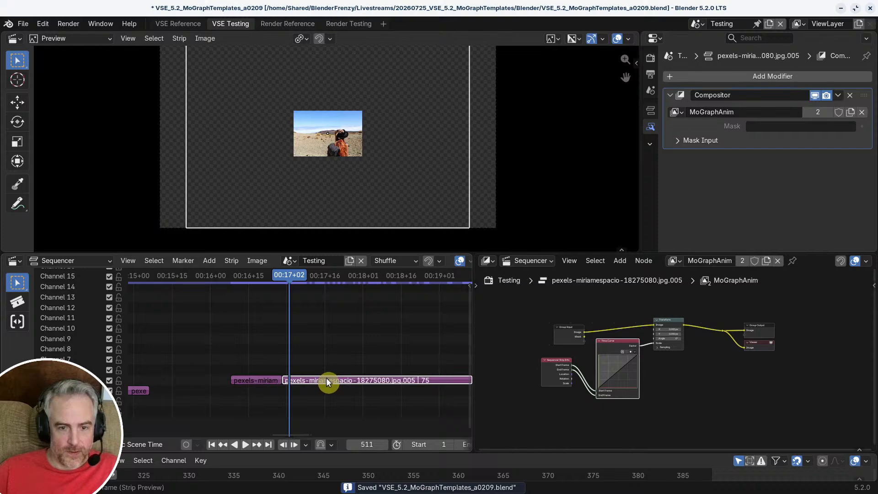
middle_drag(341, 366, 316, 358)
click(234, 379)
drag(264, 283, 245, 293)
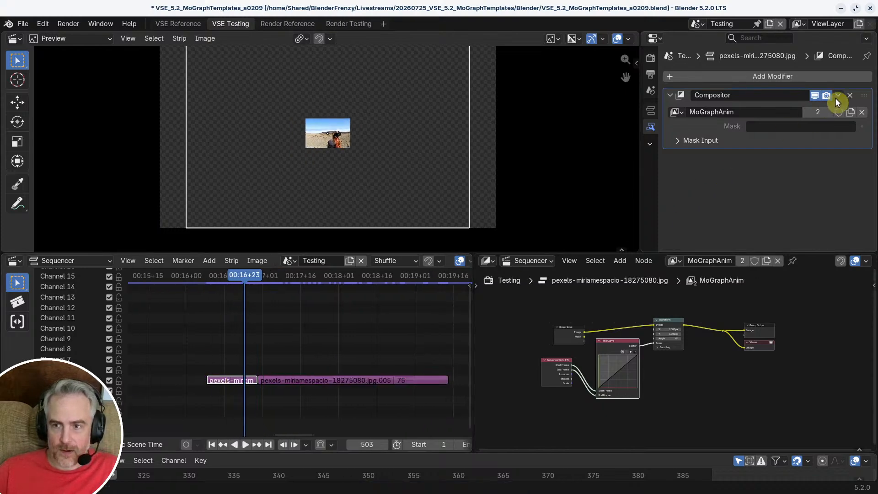
click(347, 383)
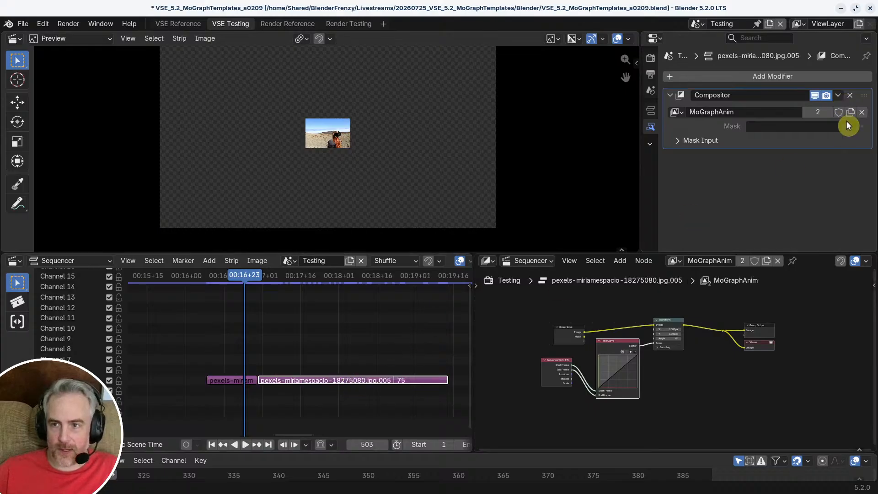
click(851, 96)
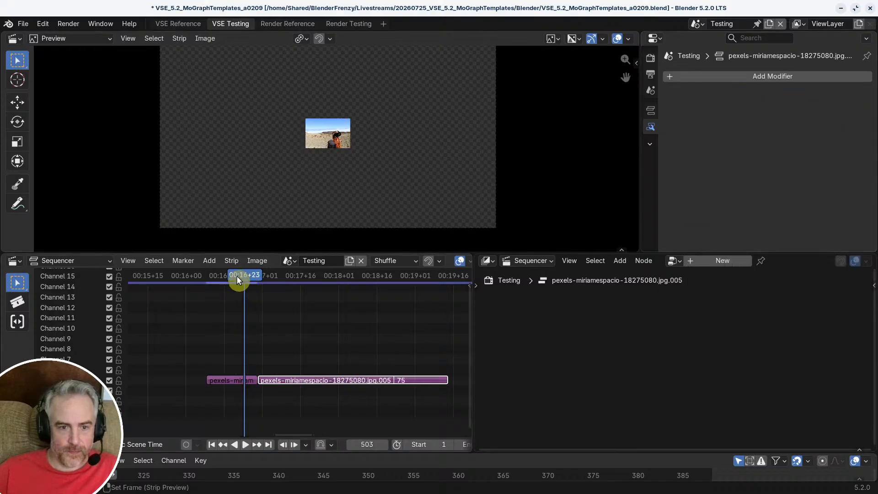
Step: Remove the first part's Compositor modifier, reapply one with the MoGraphAnim node tree, and scrub into the second part
mouse_move(237, 276)
mouse_down()
mouse_move(252, 282)
mouse_move(240, 284)
mouse_up()
click(240, 381)
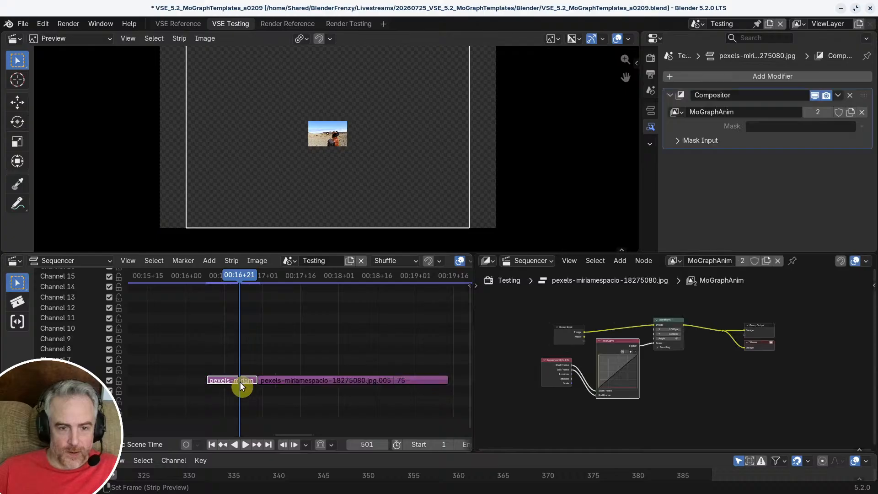
click(851, 96)
click(765, 77)
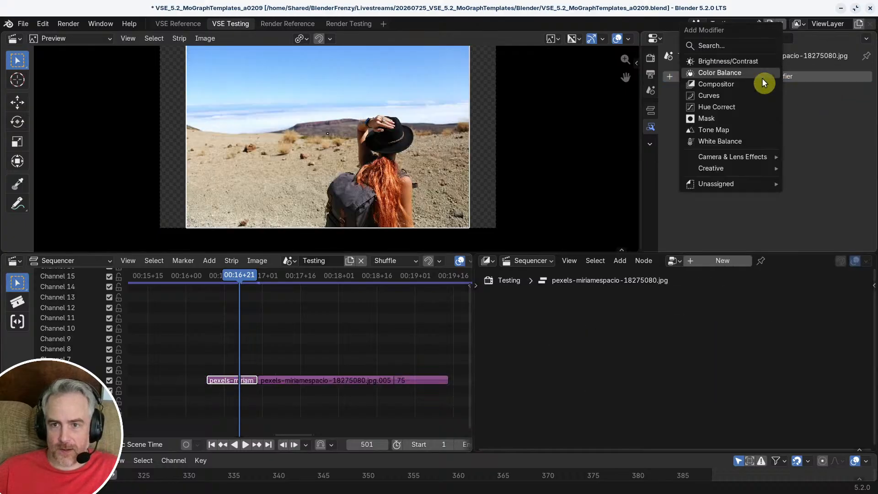
click(733, 85)
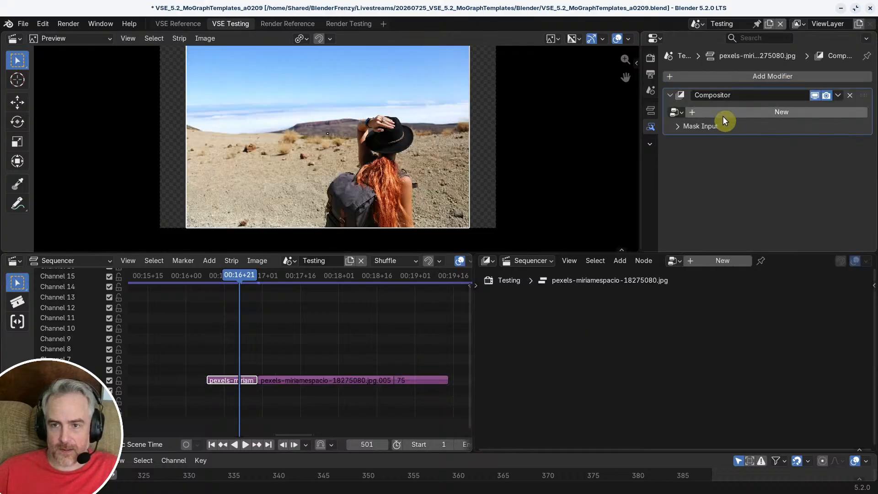
click(675, 112)
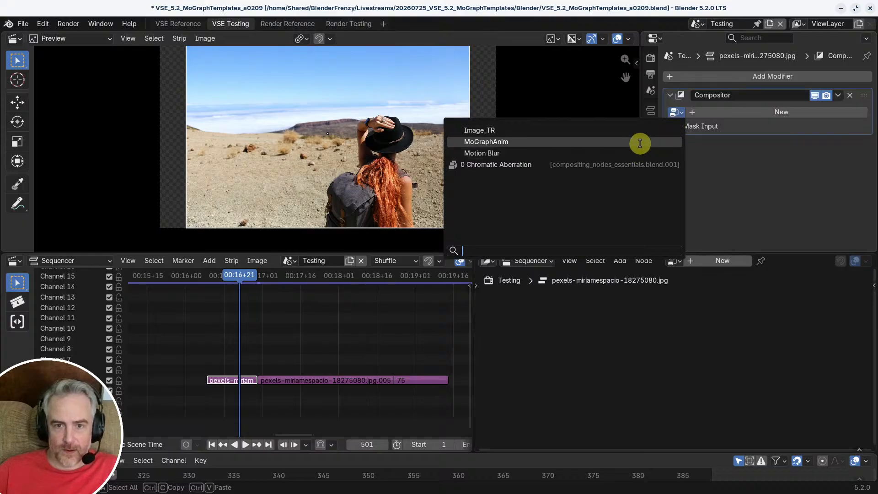
click(641, 142)
drag(243, 276, 304, 318)
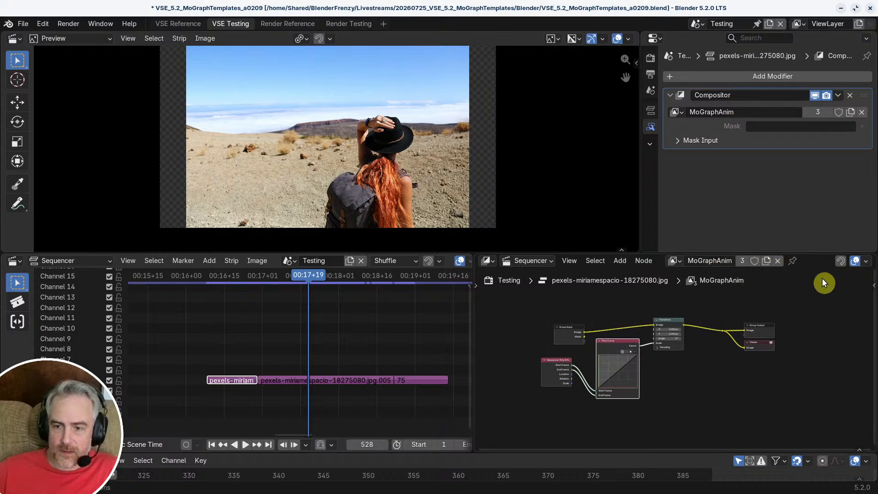
Step: Mark the MoGraphAnim node tree as an asset
right_click(707, 262)
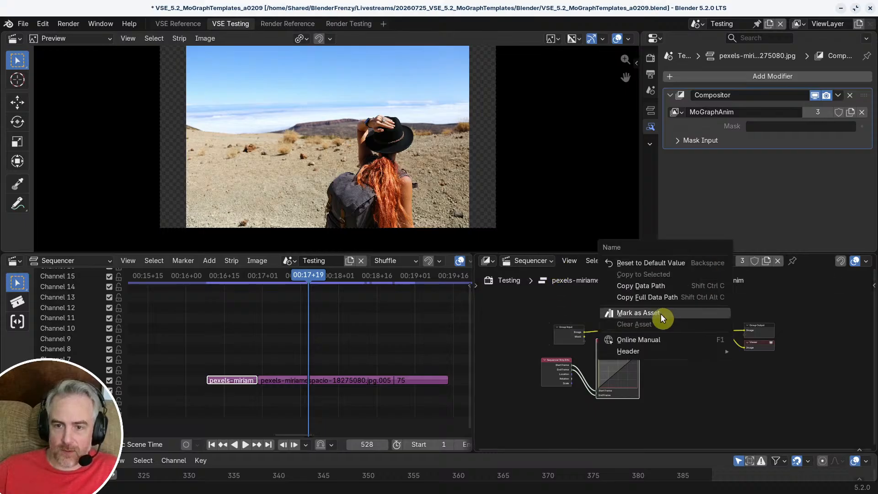
right_click(706, 261)
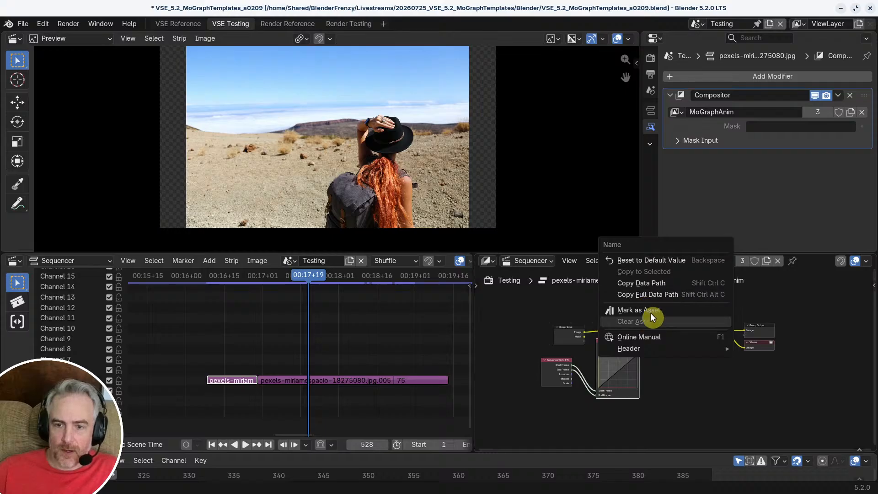
click(651, 308)
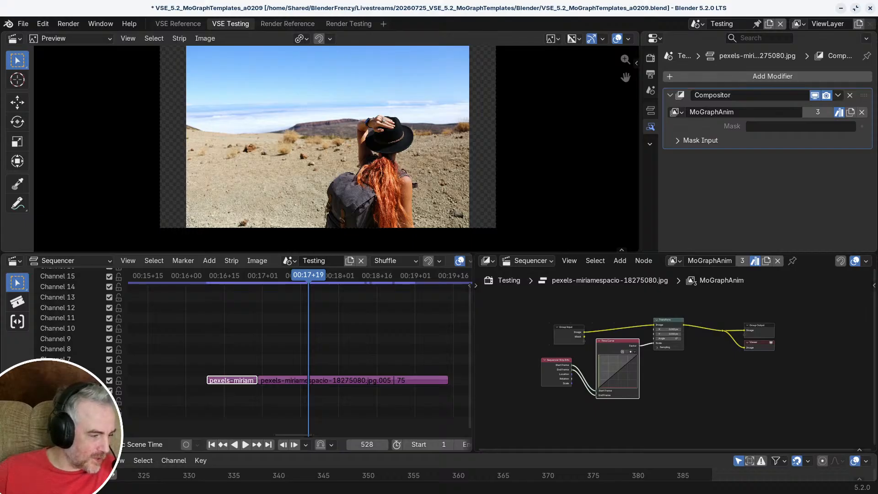
Step: Open the Asset Libraries settings in the preferences
click(42, 23)
click(70, 173)
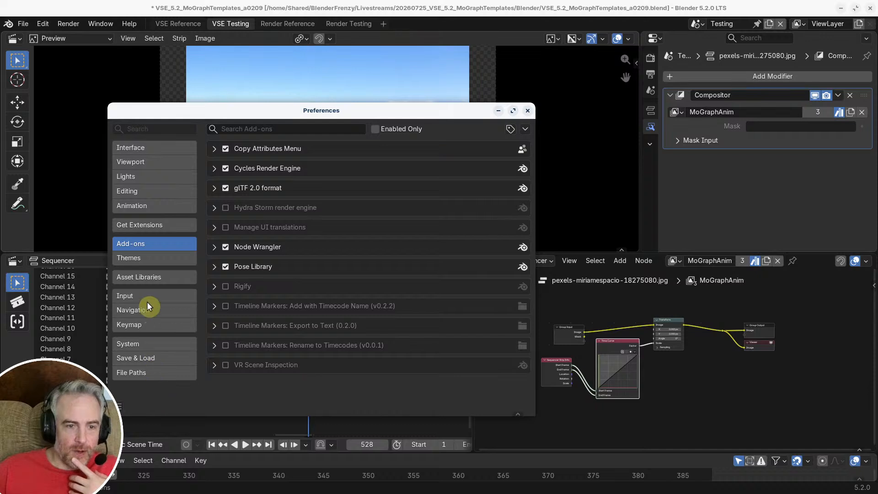
click(147, 278)
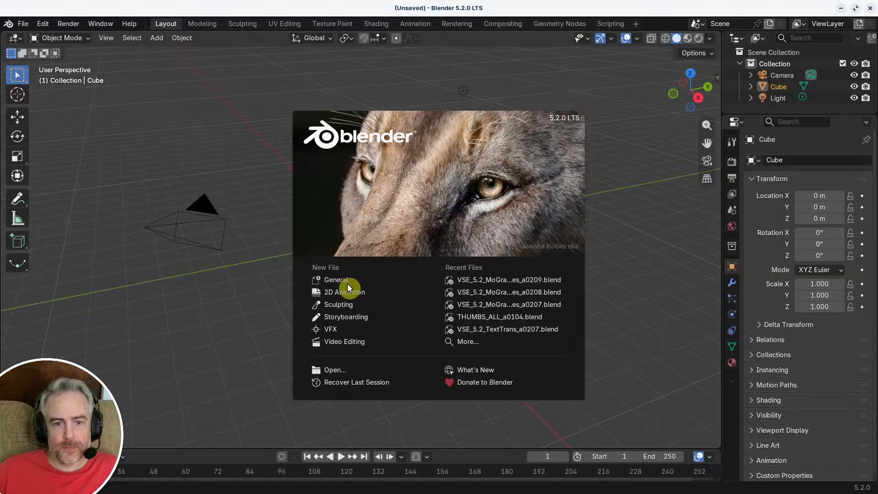
Step: Create a new Video Editing file in a fresh Blender session and add the pexels-mohammad image on channel 3, snapped to frame 1
click(365, 343)
drag(178, 34, 160, 35)
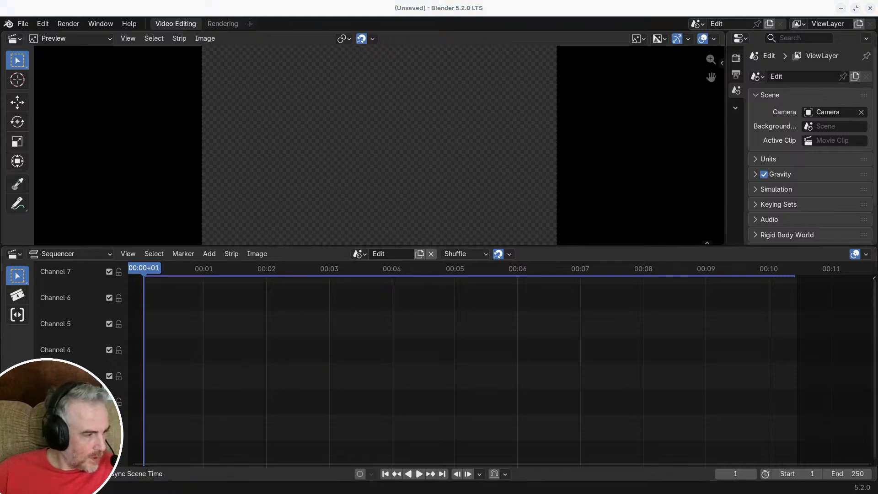
drag(323, 294, 237, 372)
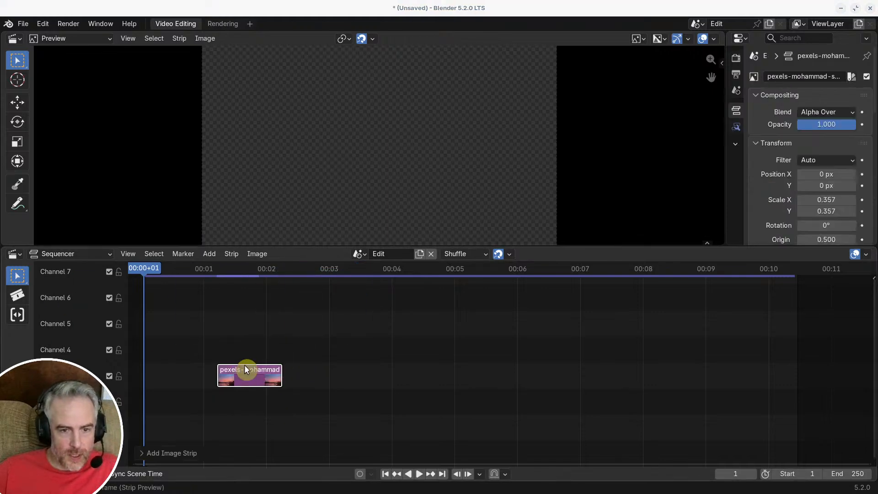
key(shift+s)
Step: Turn off Prefetch Frames and split the Sequencer into two side-by-side editors
key(q)
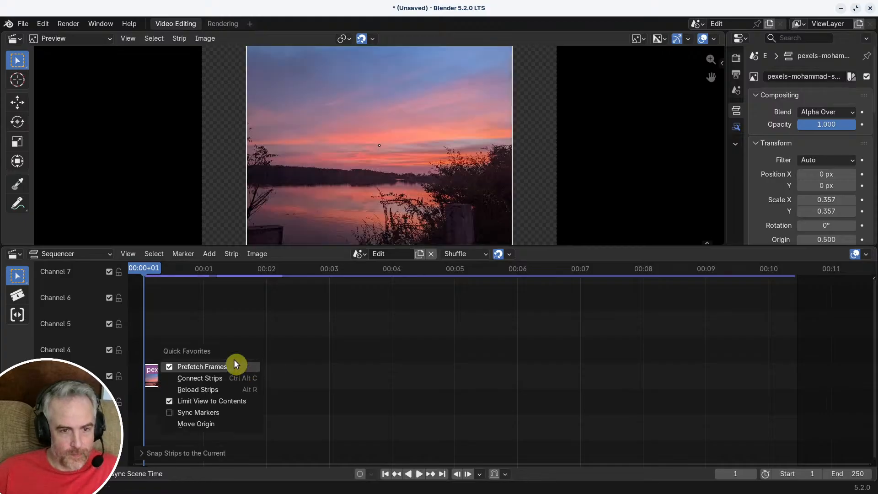
click(240, 365)
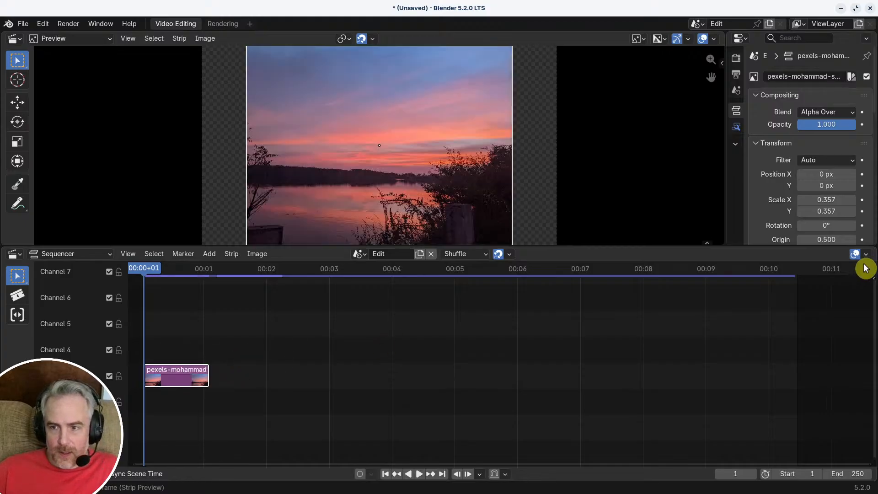
drag(866, 268, 476, 265)
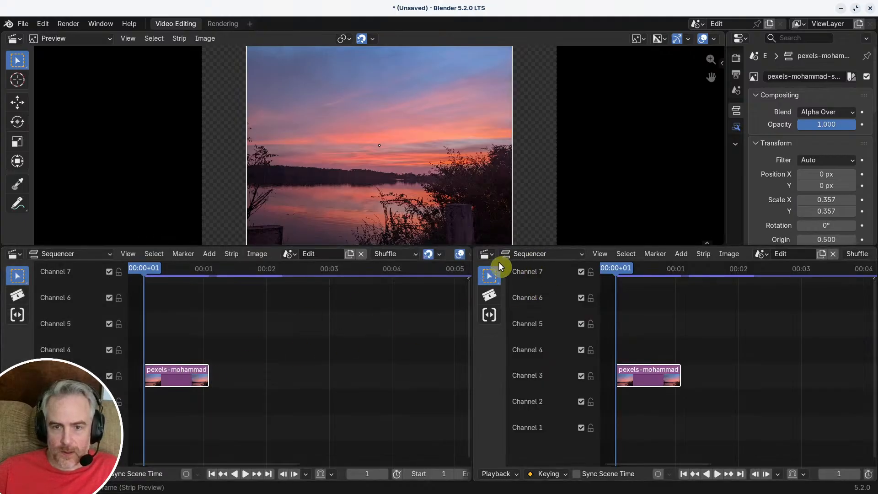
Step: Turn the second Sequencer area into a Compositor of the Sequencer sub-type and hide its asset shelf
click(491, 256)
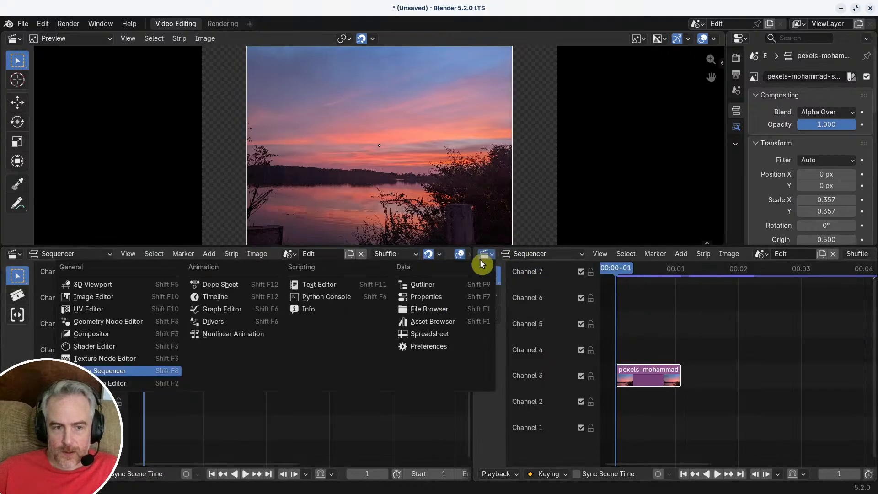
click(129, 334)
click(539, 257)
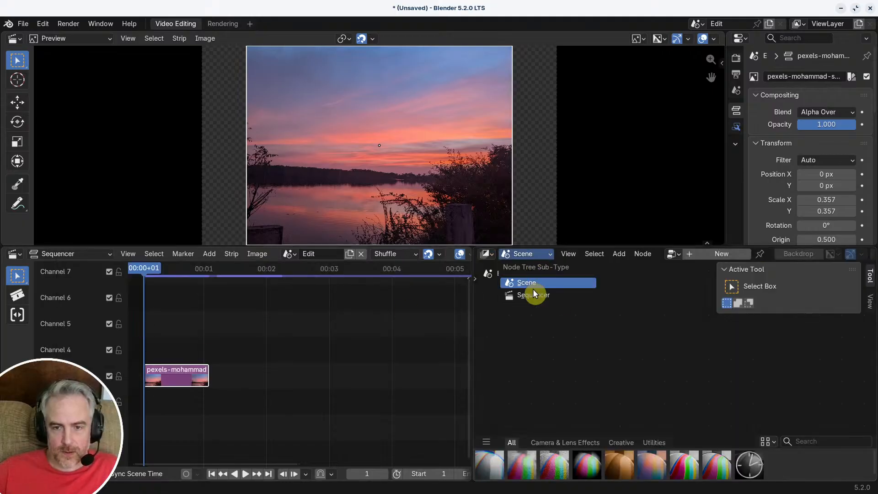
click(534, 296)
click(672, 254)
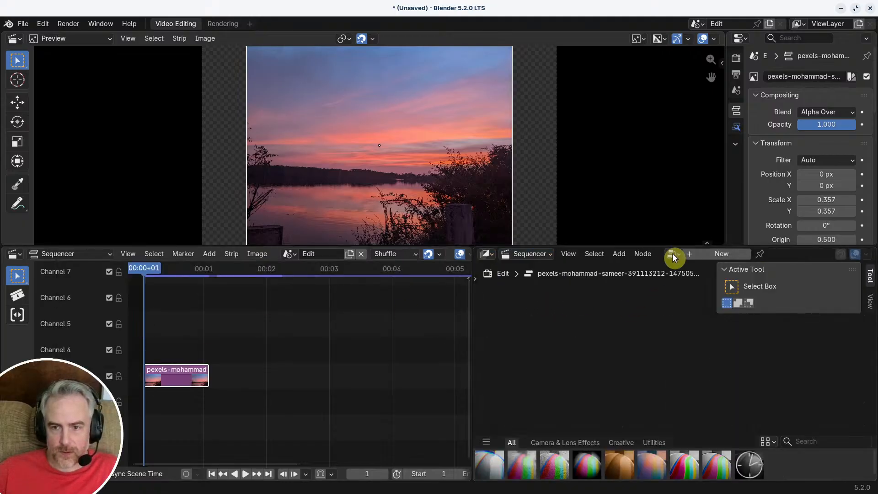
click(673, 254)
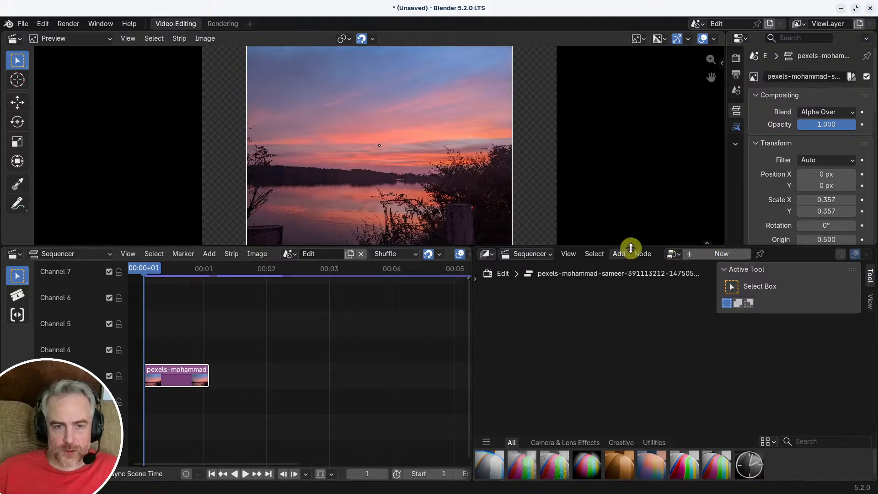
right_click(588, 345)
mouse_move(589, 346)
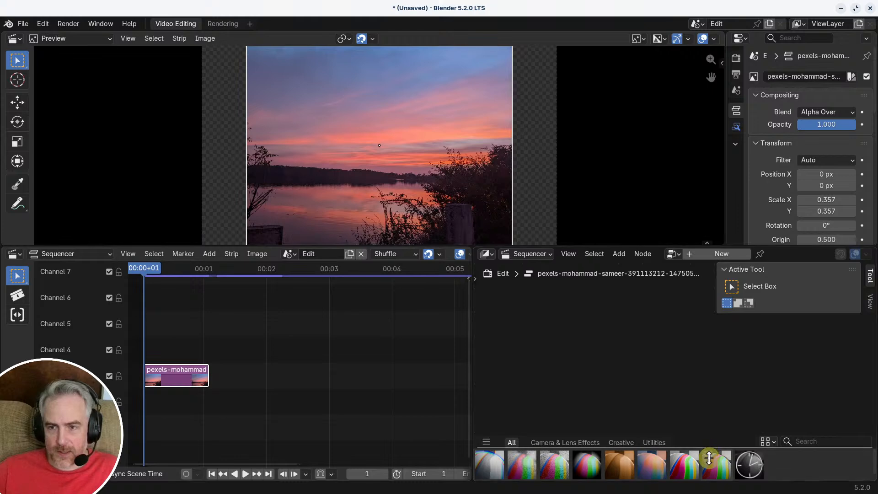
drag(709, 458, 709, 485)
Step: Add a Compositor modifier to the pexels-mohammad strip, browse its available node trees and widen the Properties editor
click(736, 127)
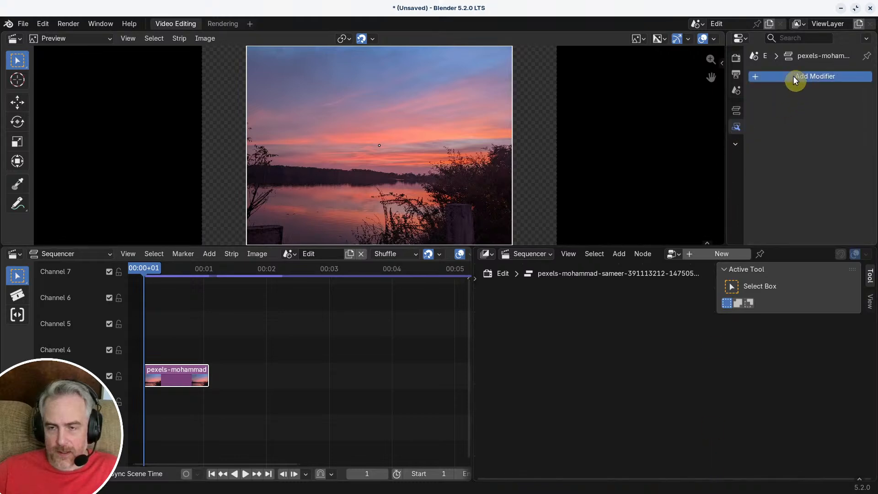
click(793, 77)
mouse_move(779, 199)
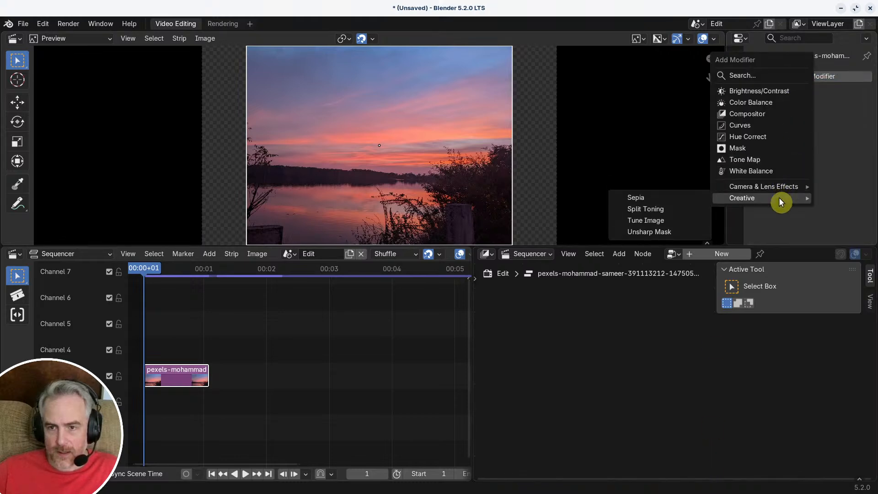
click(763, 114)
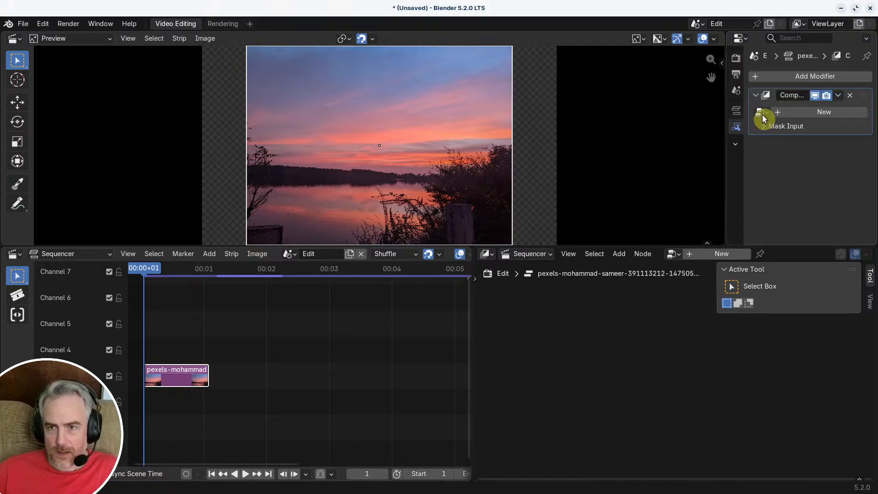
click(760, 112)
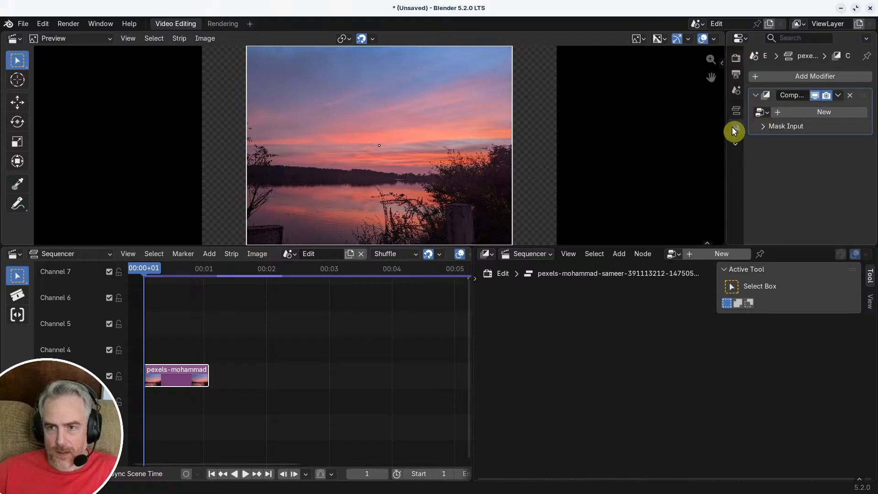
drag(726, 130, 656, 125)
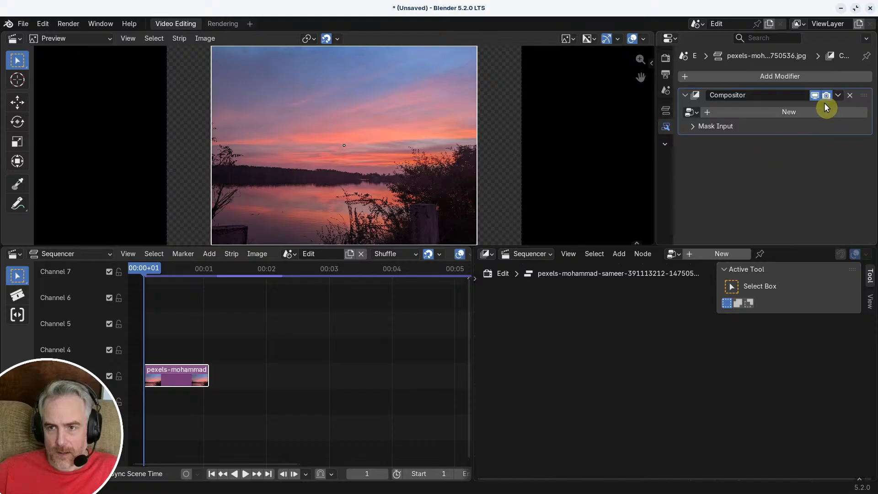
click(838, 95)
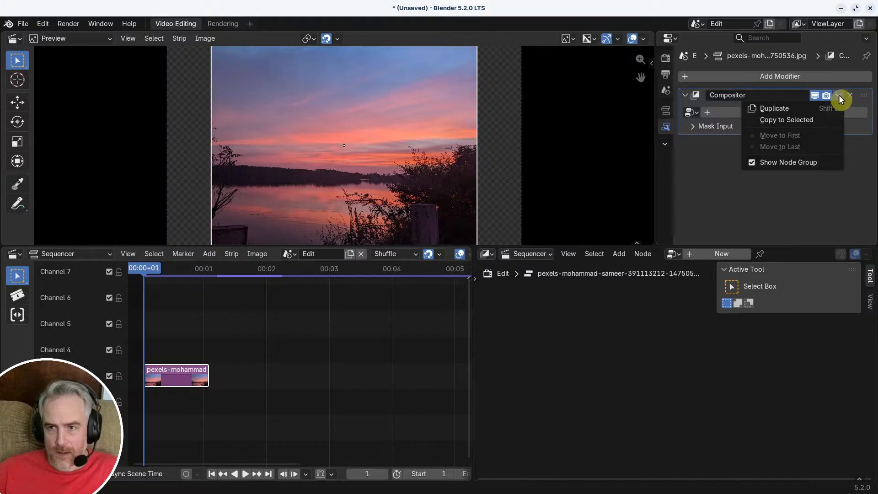
Step: Look for the shared node tree among the Compositor's addable nodes by searching for "Mograph"
right_click(668, 253)
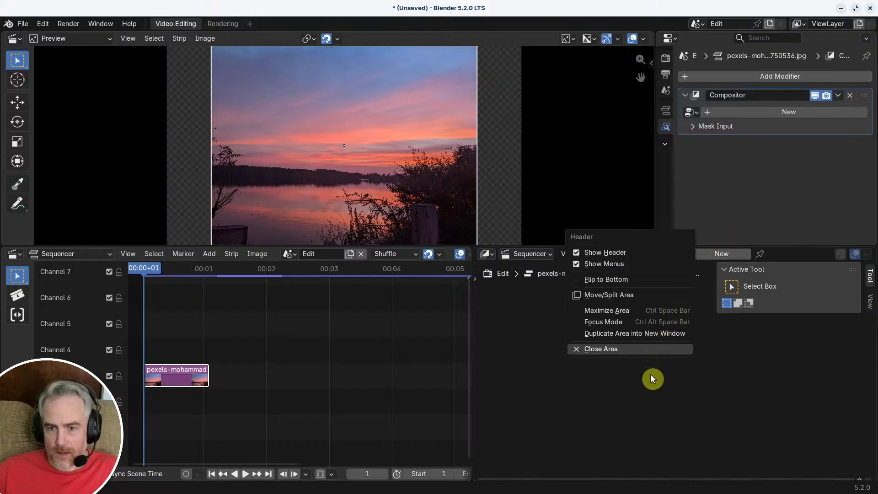
right_click(572, 336)
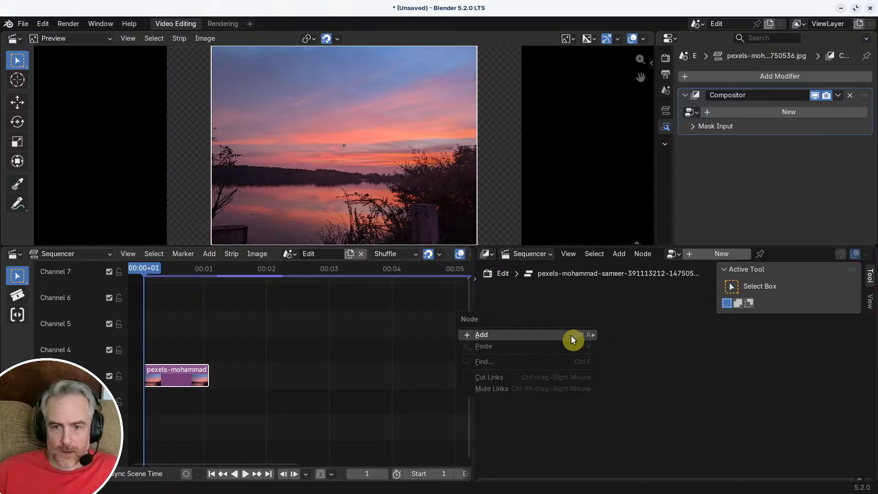
click(620, 254)
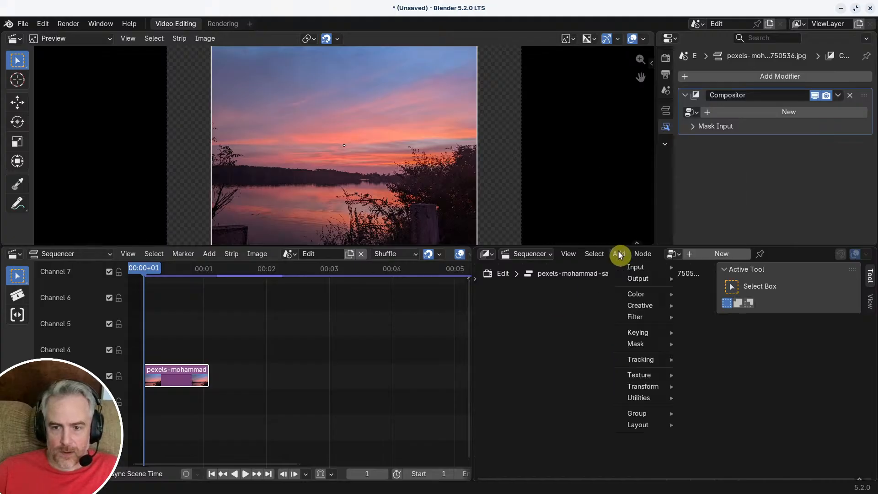
mouse_move(594, 254)
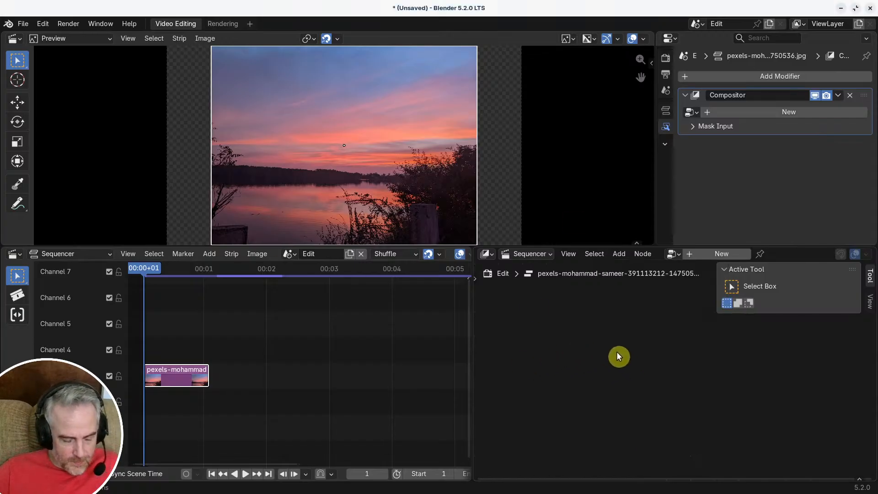
key(shift+a)
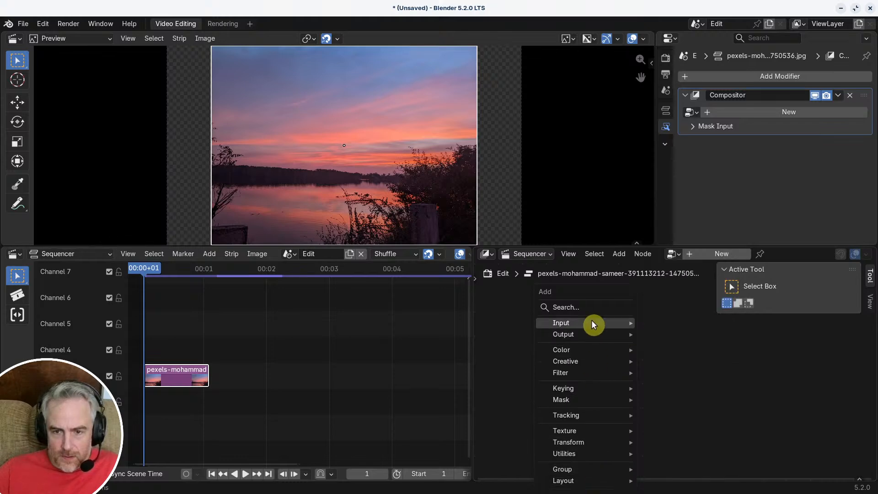
click(591, 308)
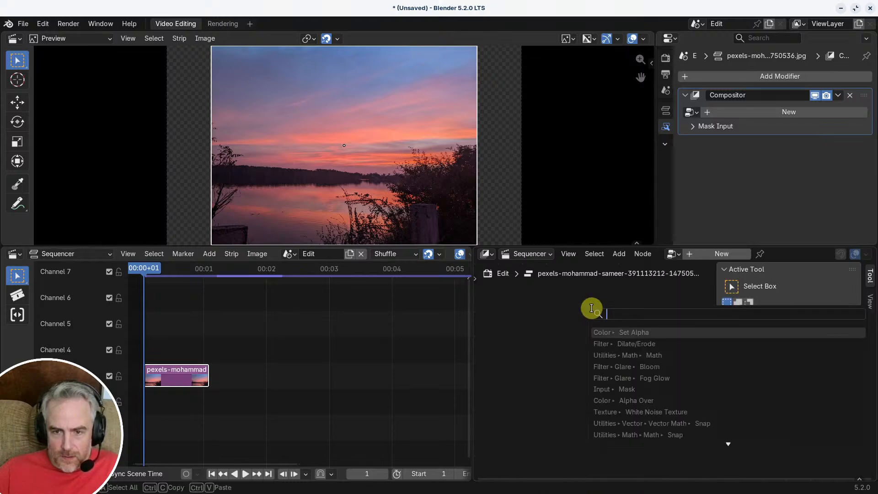
text(Mog)
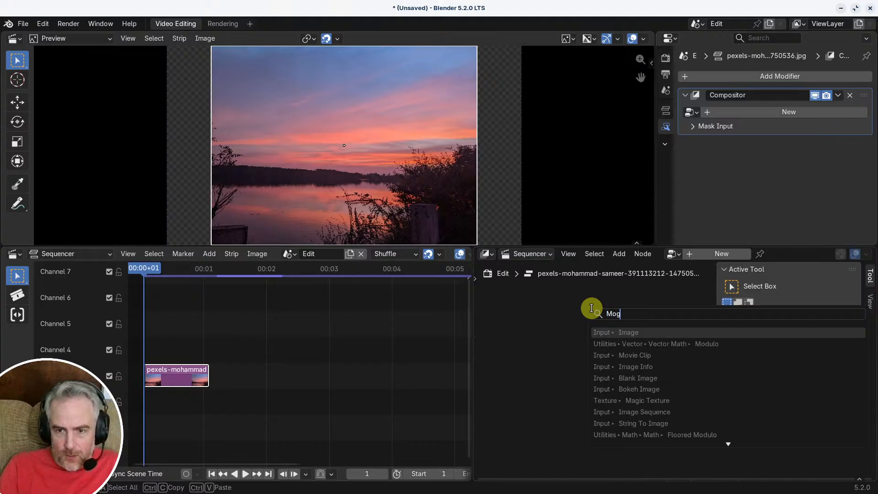
text(raph)
key(BackSpace)
key(BackSpace)
key(BackSpace)
key(BackSpace)
key(BackSpace)
key(BackSpace)
key(BackSpace)
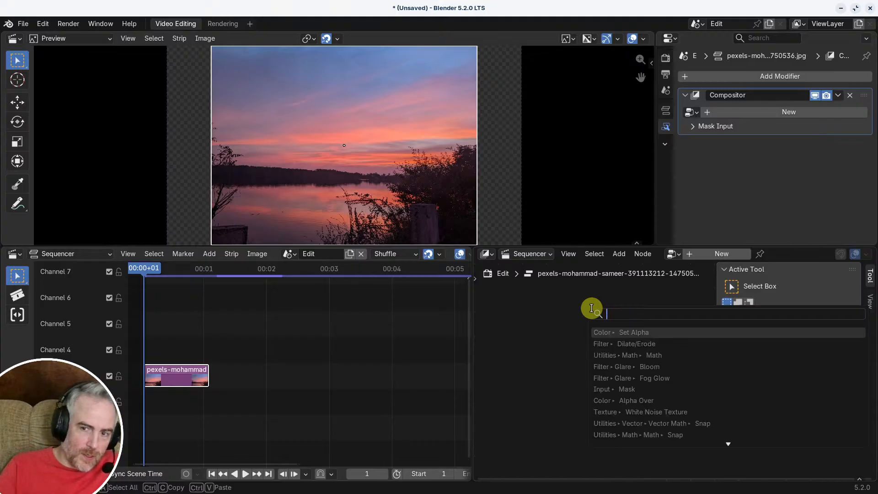
click(558, 311)
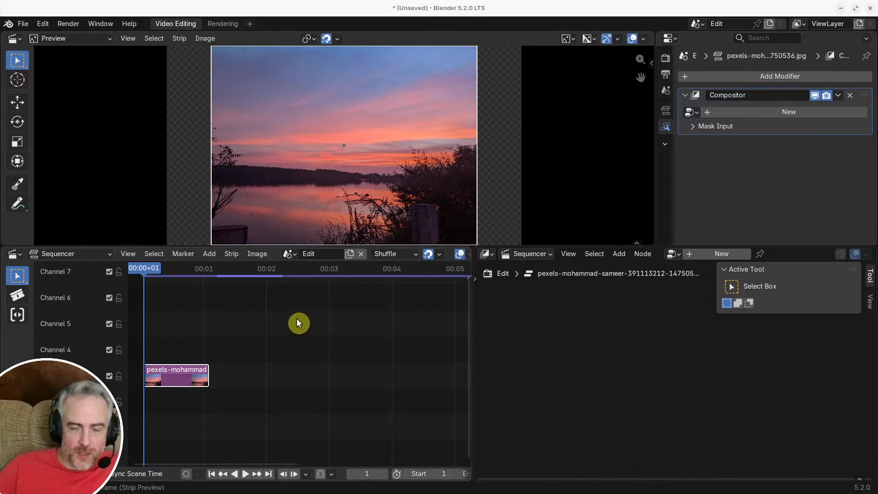
Step: Close the test file without saving and return to the VSE_5.2_MoGraphTemplates_a0209 file
click(870, 9)
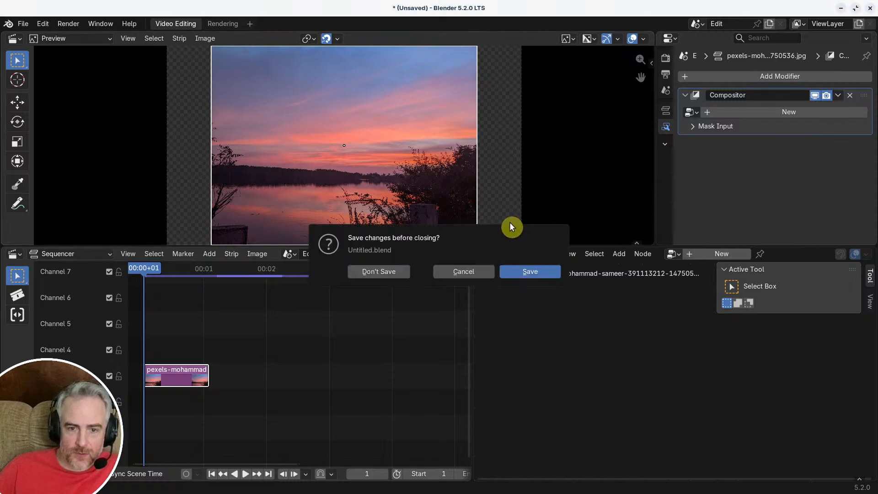
click(393, 271)
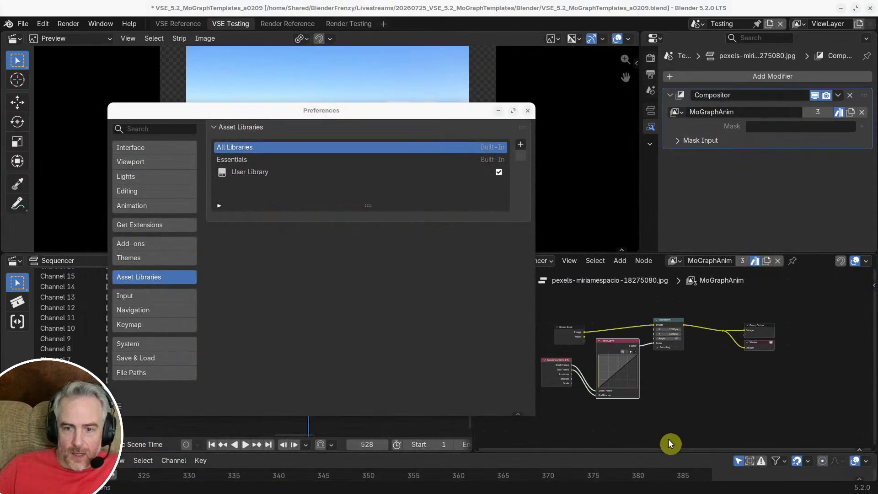
click(825, 290)
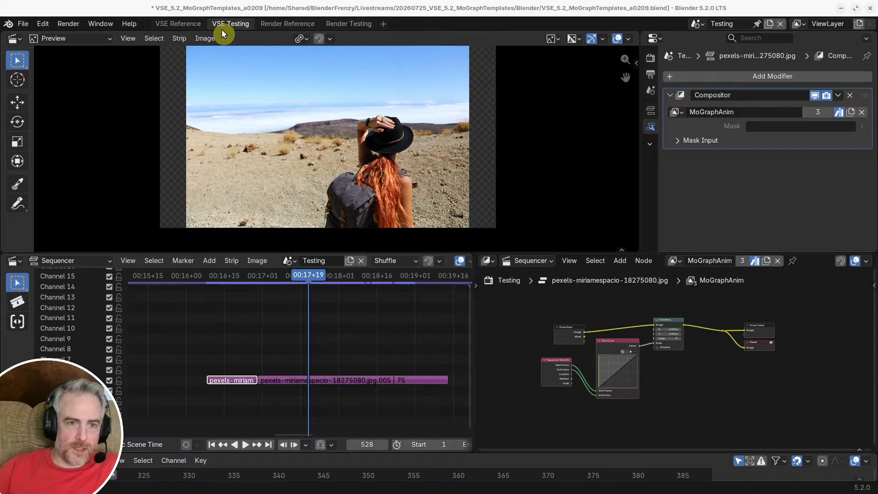
Step: Review the reference clips 4901757.mp4, 49000727.mp4 and 10567426.mp4 by scrubbing through them in the VSE Reference workspace
click(178, 23)
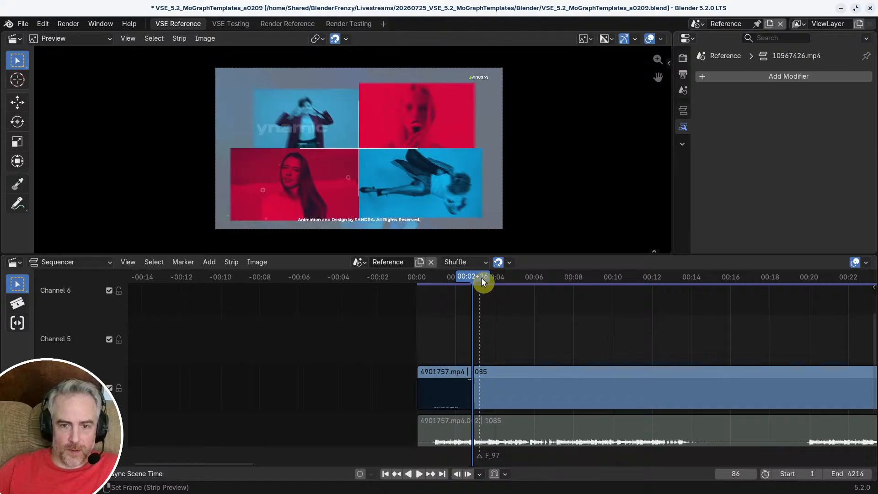
drag(482, 278, 729, 287)
scroll(757, 326, down, 6)
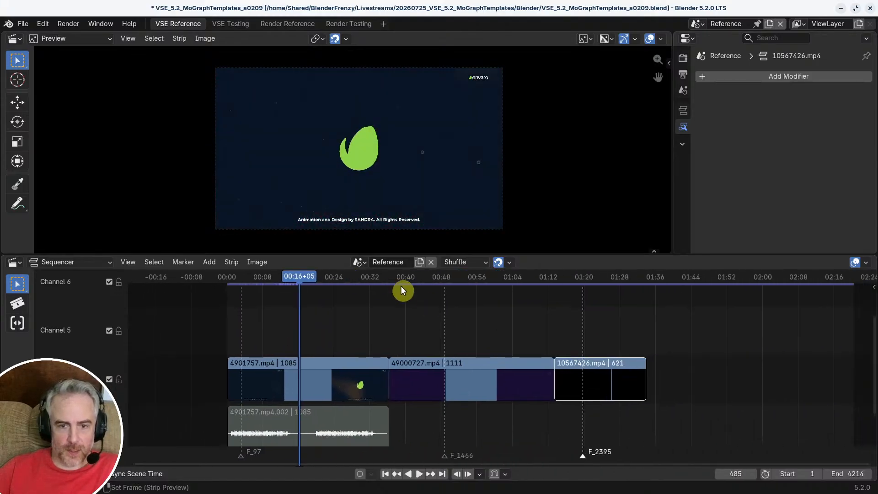
drag(401, 286, 507, 282)
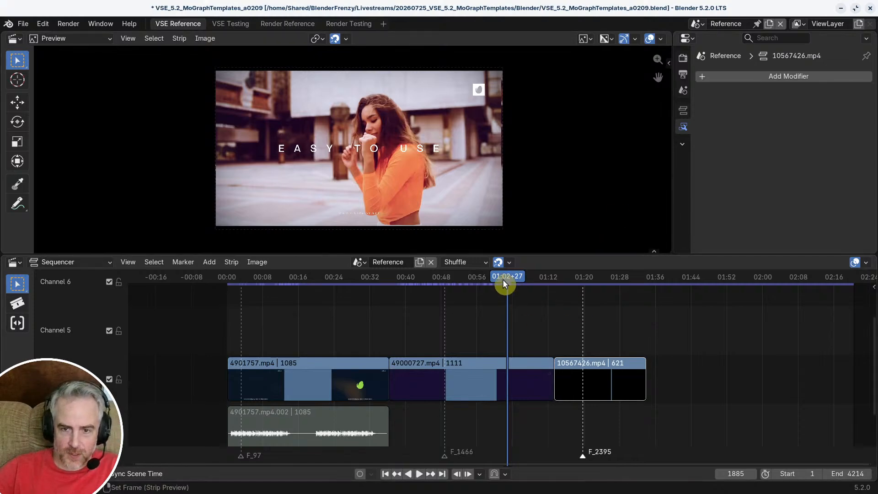
drag(503, 284, 592, 291)
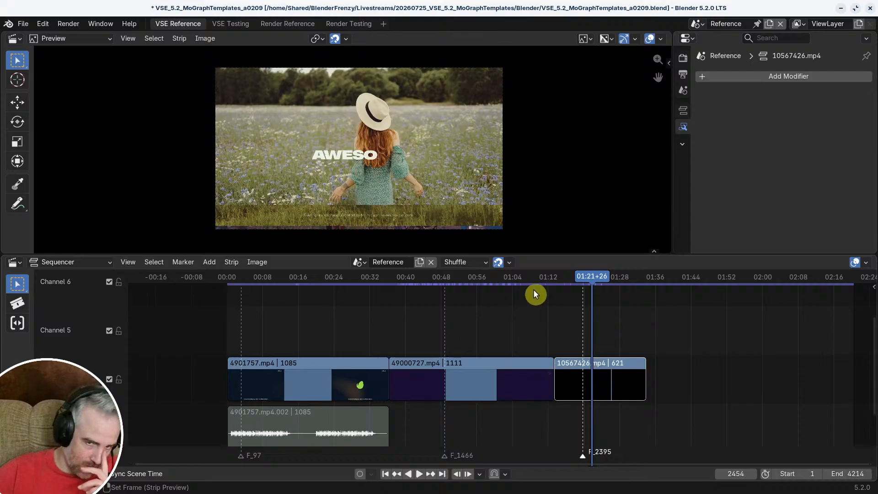
scroll(679, 347, down, 2)
middle_drag(627, 348, 426, 316)
scroll(401, 307, up, 10)
middle_drag(348, 329, 479, 347)
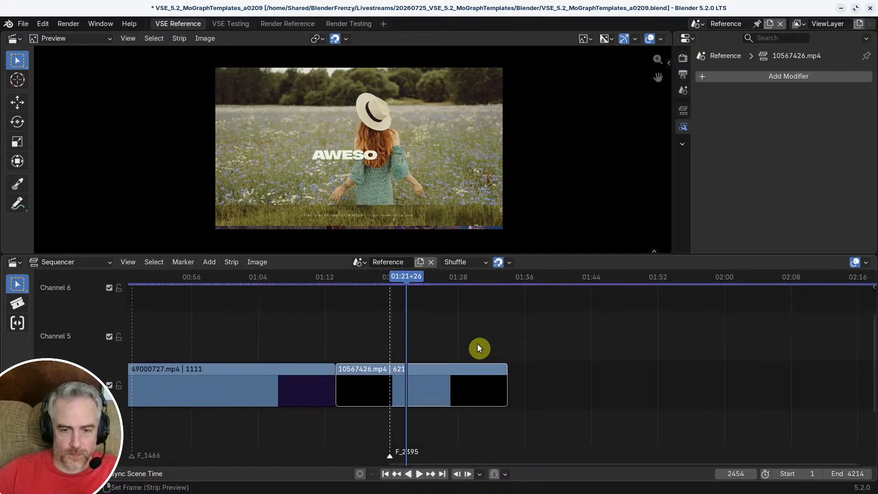